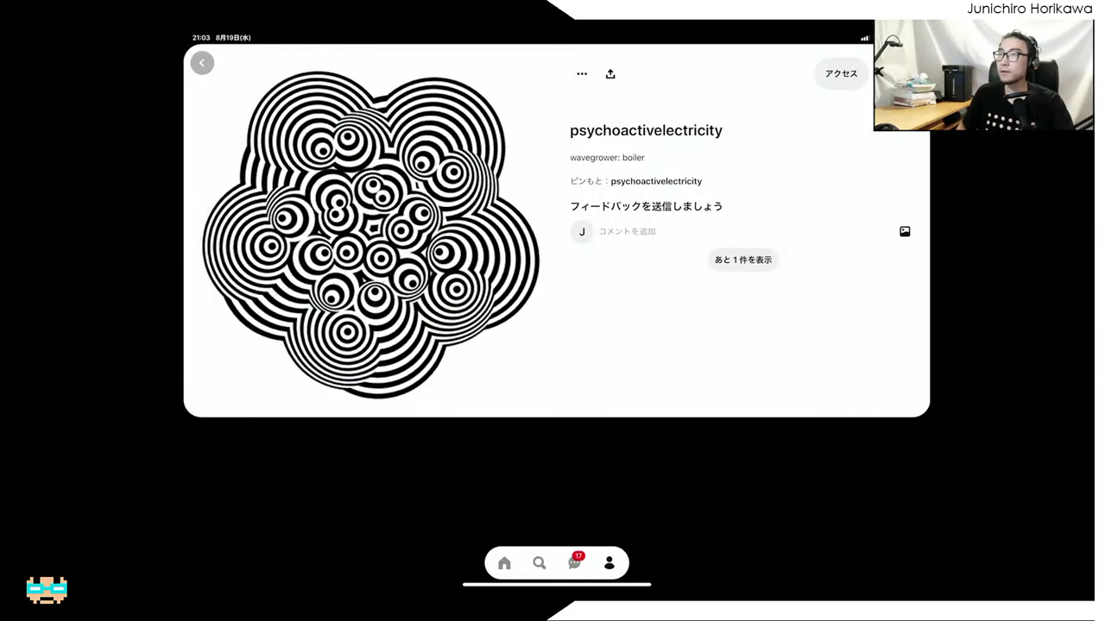
Scroll the pin page, go back to the board, and reopen the psychoactivelectricity pin
{"action": "scroll", "coordinate": [557, 224], "scroll_direction": "down", "scroll_amount": 1}
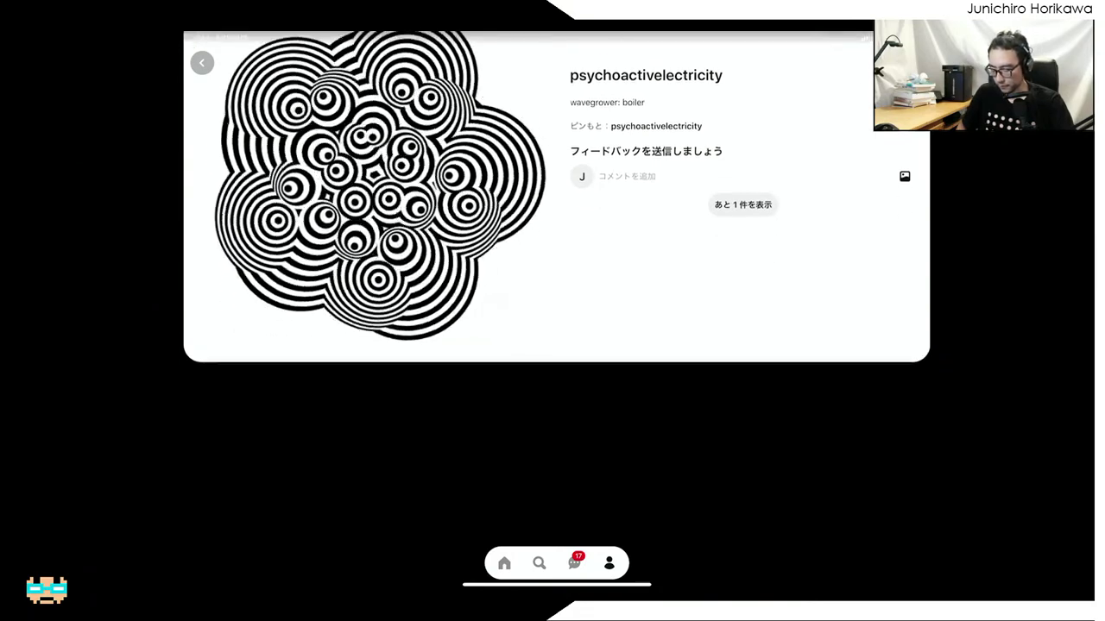
{"action": "scroll", "coordinate": [557, 224], "scroll_direction": "up", "scroll_amount": 1}
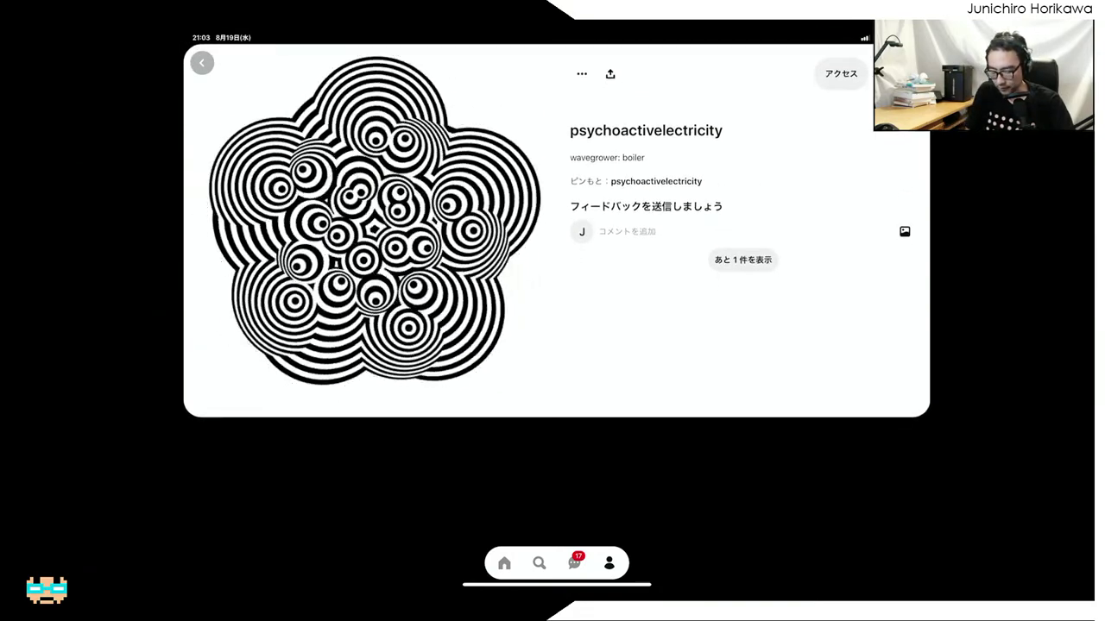
{"action": "left_click", "coordinate": [202, 62]}
{"action": "left_click", "coordinate": [279, 284]}
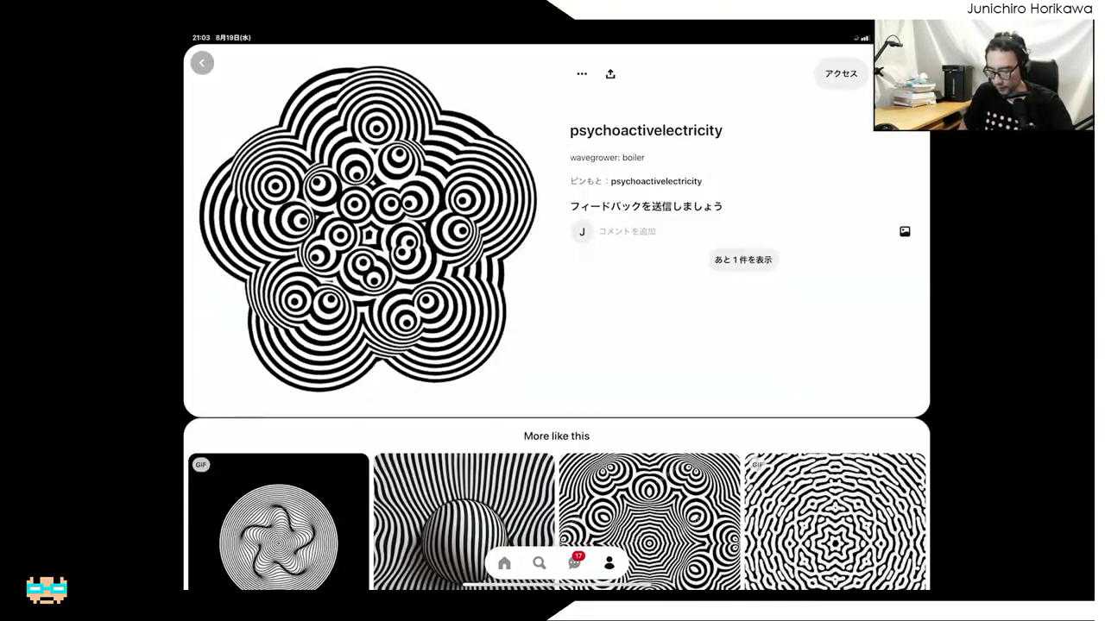
Reveal the remaining comment, scroll through it, then return to the Geometric Graphics board
{"action": "left_click", "coordinate": [743, 259]}
{"action": "scroll", "coordinate": [557, 310], "scroll_direction": "down", "scroll_amount": 3}
{"action": "scroll", "coordinate": [556, 311], "scroll_direction": "up", "scroll_amount": 3}
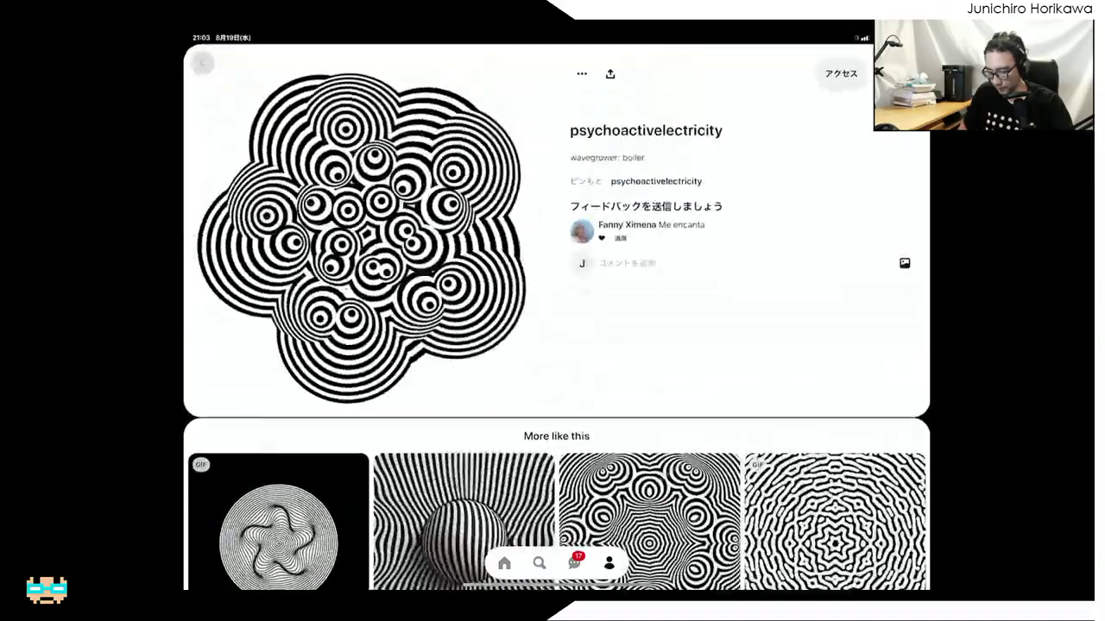
{"action": "scroll", "coordinate": [557, 310], "scroll_direction": "down", "scroll_amount": 1}
{"action": "scroll", "coordinate": [556, 310], "scroll_direction": "up", "scroll_amount": 1}
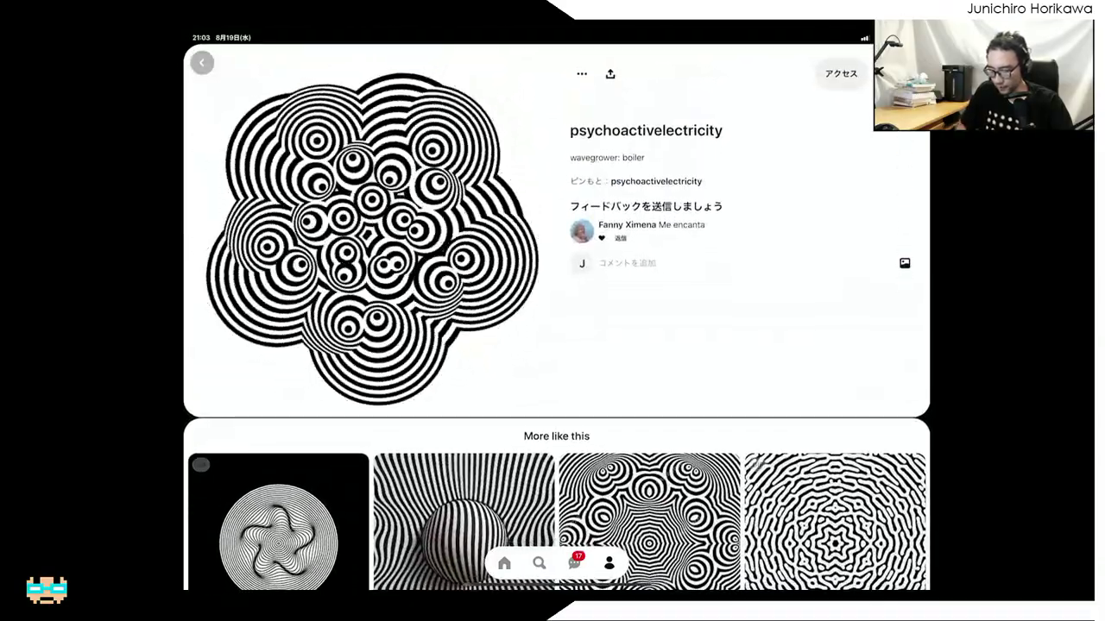
{"action": "left_click", "coordinate": [202, 62]}
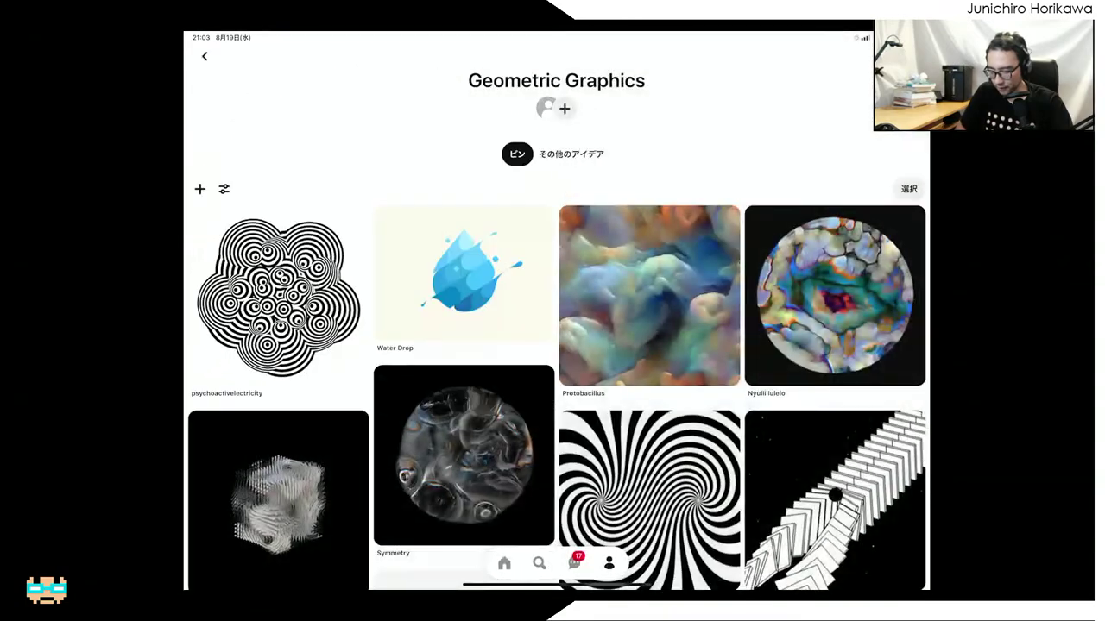
Tap the psychoactivelectricity pin in the Geometric Graphics board grid
{"action": "left_click", "coordinate": [278, 296]}
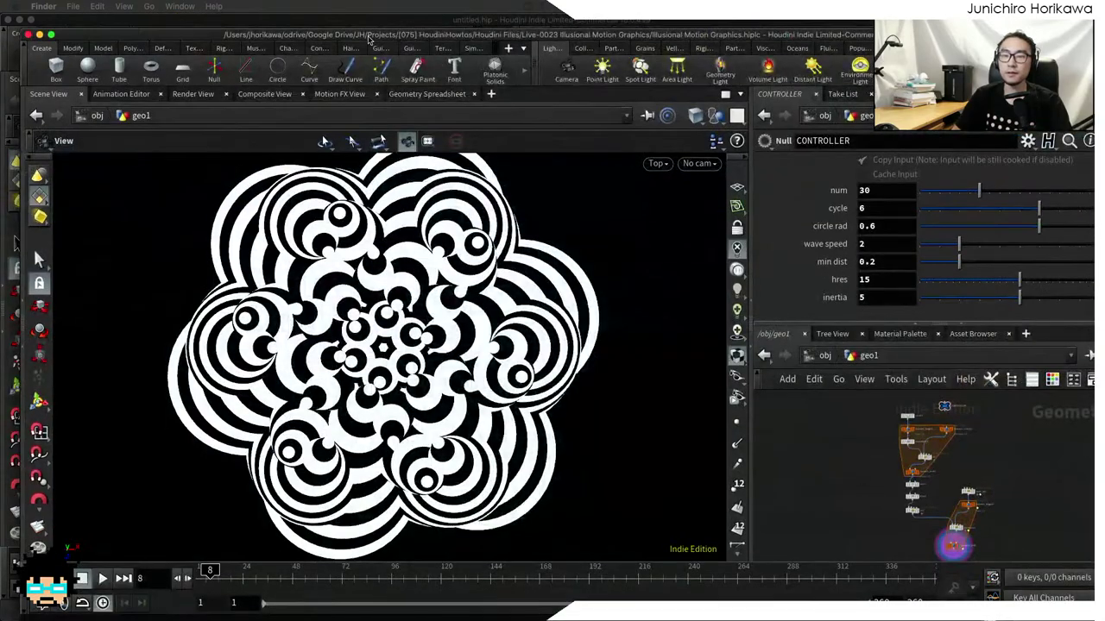
Start the flower animation playing in Houdini and reduce num for fewer circles
{"action": "left_click", "coordinate": [369, 36]}
{"action": "left_click", "coordinate": [102, 578]}
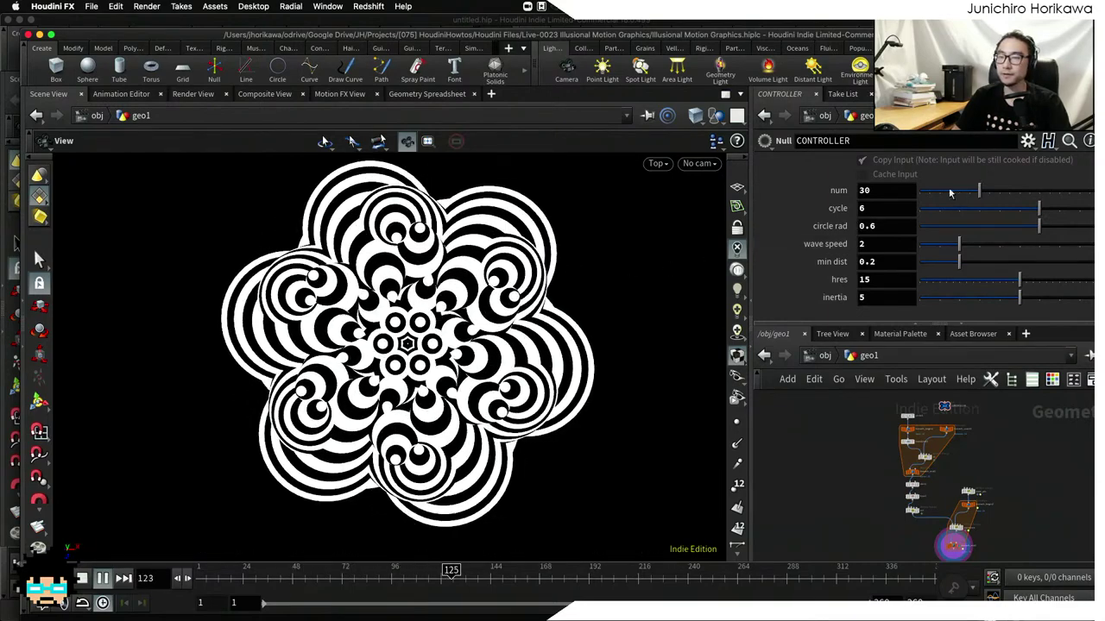
{"action": "mouse_move", "coordinate": [966, 192]}
{"action": "left_mouse_down"}
{"action": "mouse_move", "coordinate": [954, 192]}
{"action": "mouse_move", "coordinate": [1017, 192]}
{"action": "mouse_move", "coordinate": [936, 192]}
{"action": "mouse_move", "coordinate": [971, 191]}
{"action": "left_mouse_up"}
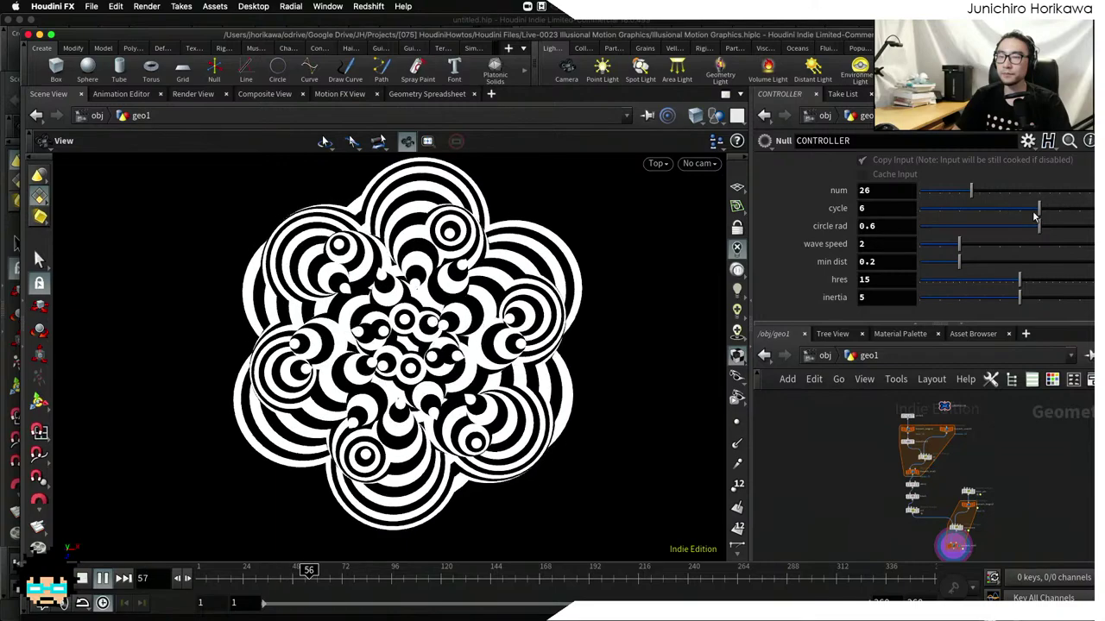
Try fewer cycle lobes, restore cycle to 6, and fine-tune circle rad to 0.608
{"action": "left_click_drag", "start_coordinate": [1038, 215], "coordinate": [1008, 216]}
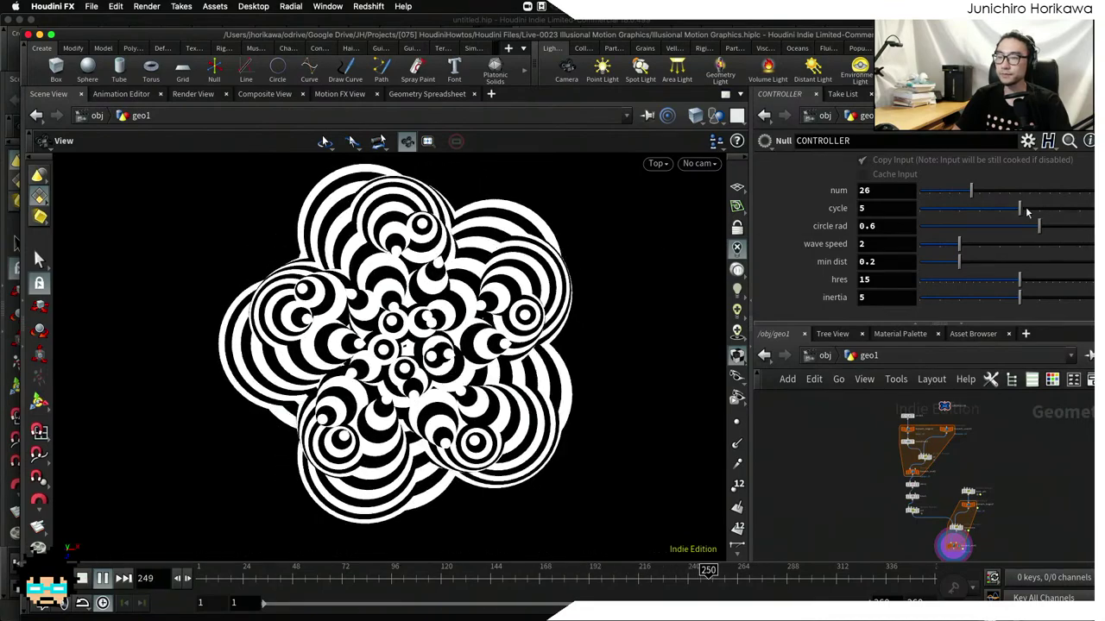
{"action": "mouse_move", "coordinate": [1029, 212]}
{"action": "left_mouse_down"}
{"action": "mouse_move", "coordinate": [1060, 210]}
{"action": "mouse_move", "coordinate": [1031, 208]}
{"action": "left_mouse_up"}
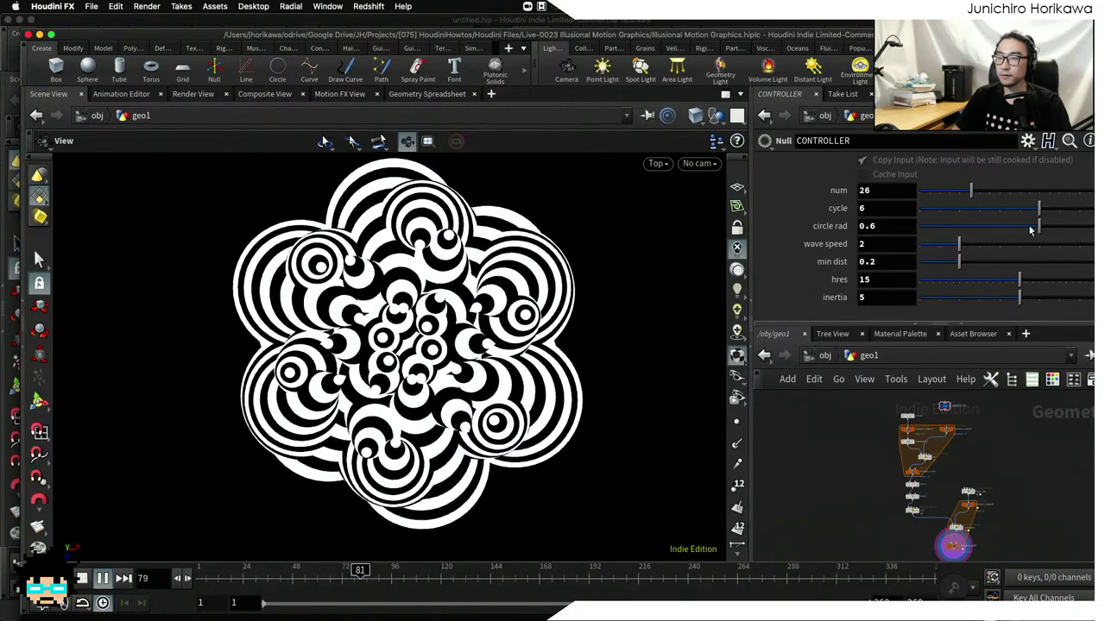
{"action": "mouse_move", "coordinate": [1039, 225]}
{"action": "left_mouse_down"}
{"action": "mouse_move", "coordinate": [991, 227]}
{"action": "mouse_move", "coordinate": [1081, 226]}
{"action": "mouse_move", "coordinate": [1001, 226]}
{"action": "mouse_move", "coordinate": [1062, 226]}
{"action": "mouse_move", "coordinate": [1046, 239]}
{"action": "mouse_move", "coordinate": [998, 227]}
{"action": "mouse_move", "coordinate": [1079, 228]}
{"action": "mouse_move", "coordinate": [1041, 240]}
{"action": "left_mouse_up"}
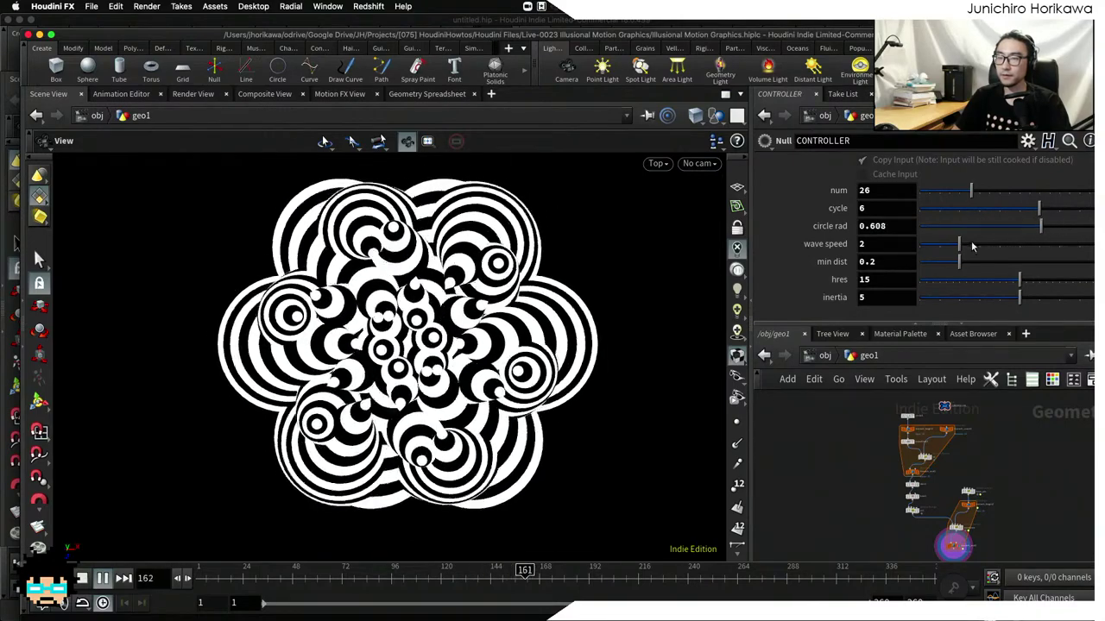
{"action": "mouse_move", "coordinate": [958, 243]}
{"action": "left_mouse_down"}
{"action": "mouse_move", "coordinate": [1042, 246]}
{"action": "mouse_move", "coordinate": [969, 246]}
{"action": "left_mouse_up"}
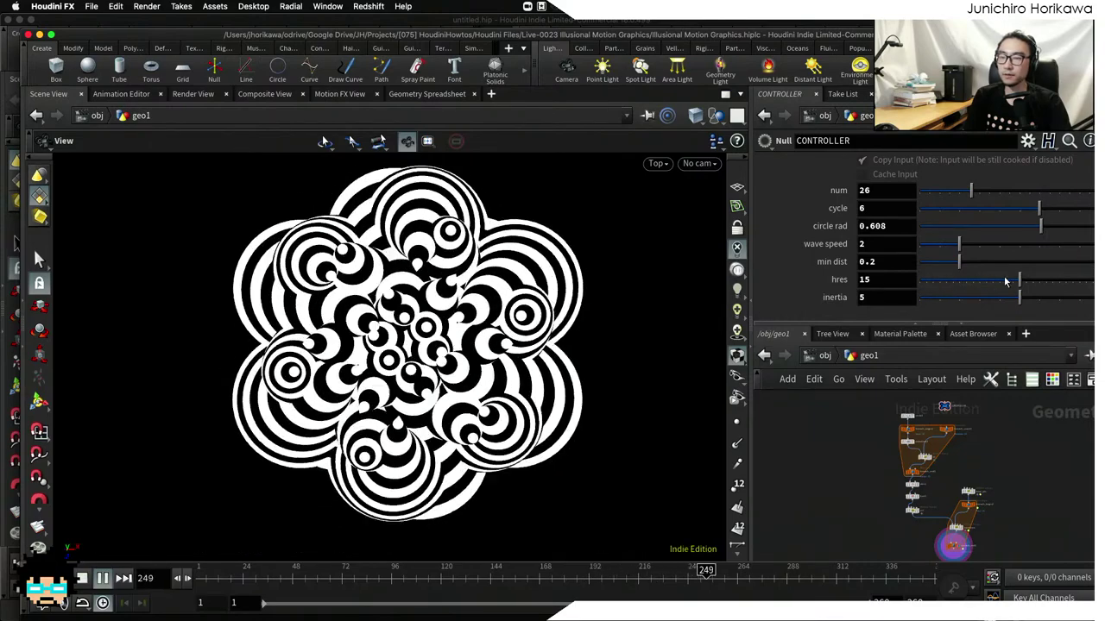
Drop hres to 8, raise it to 27, then set inertia to 1 and then 3
{"action": "left_click", "coordinate": [973, 281]}
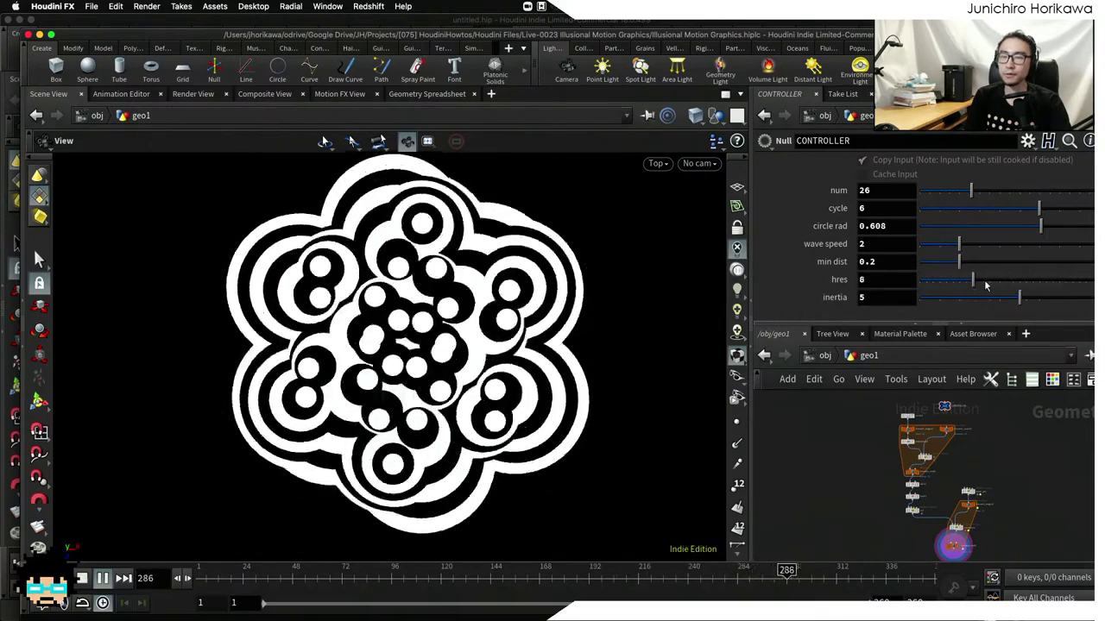
{"action": "left_click_drag", "start_coordinate": [986, 286], "coordinate": [1092, 282]}
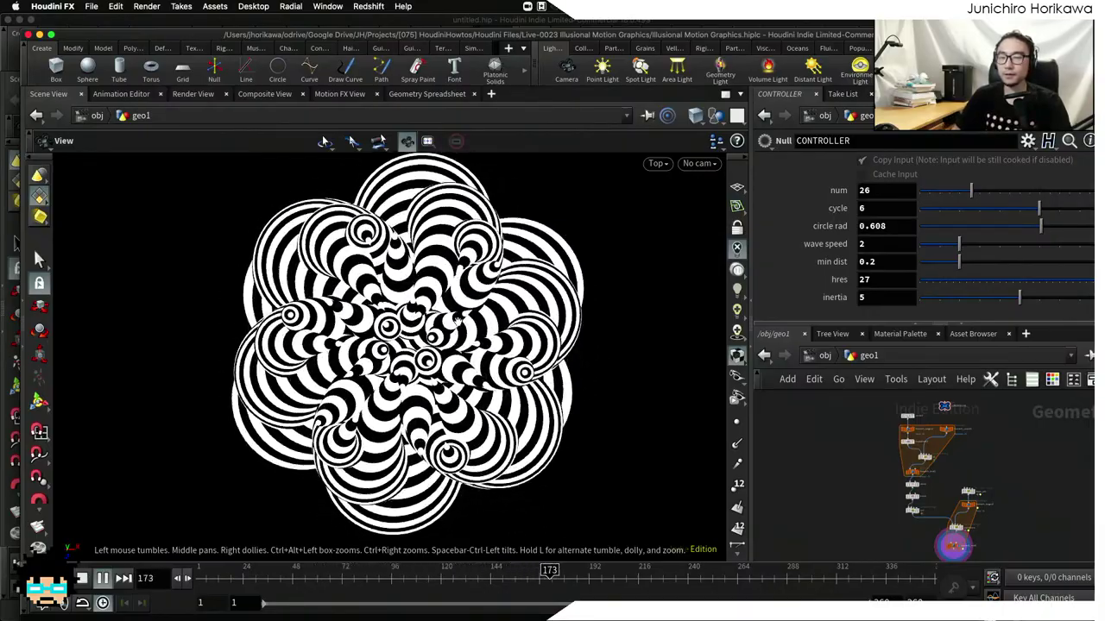
{"action": "left_click_drag", "start_coordinate": [1019, 297], "coordinate": [950, 301]}
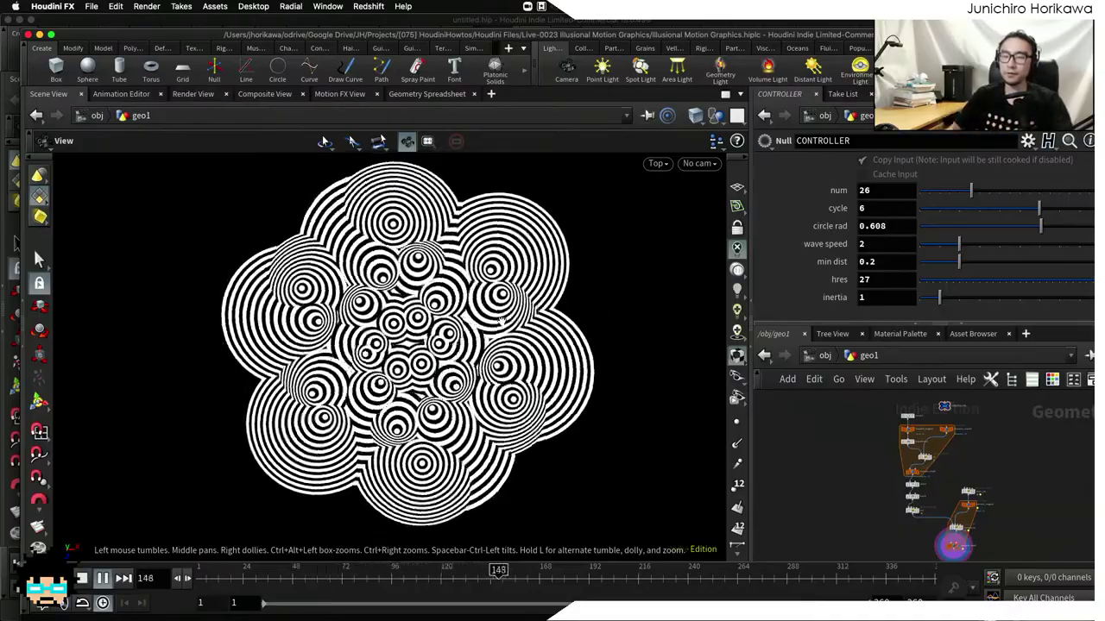
{"action": "left_click_drag", "start_coordinate": [946, 296], "coordinate": [983, 299]}
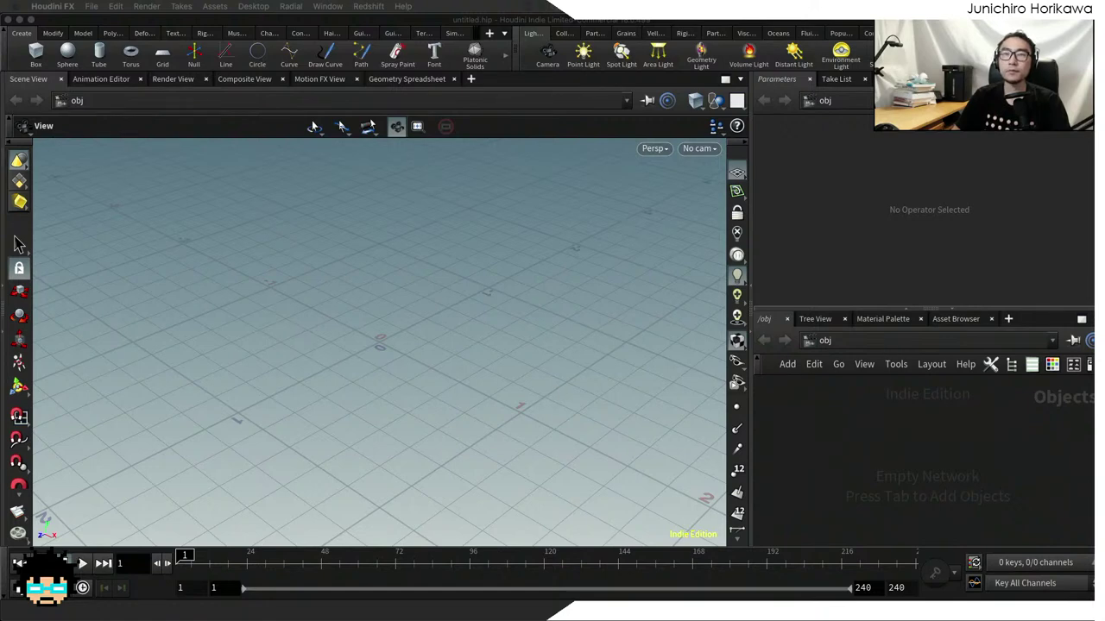
Set the empty scene's viewport background Color Scheme to Dark in Display Options
{"action": "left_click", "coordinate": [456, 313]}
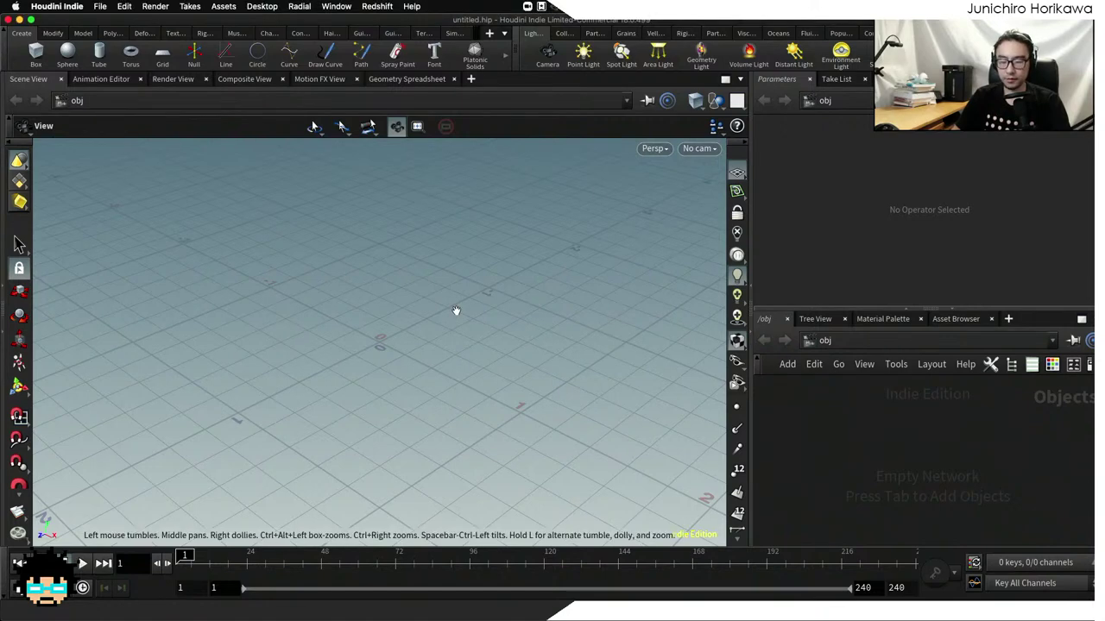
{"action": "key", "text": "d"}
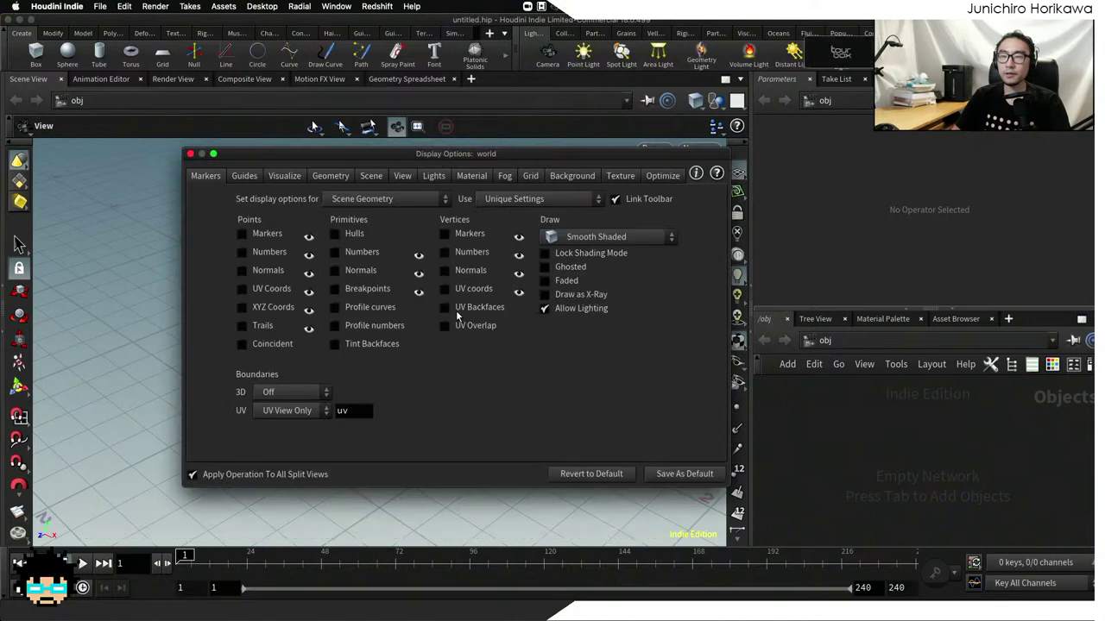
{"action": "left_click", "coordinate": [565, 177]}
{"action": "left_click", "coordinate": [304, 200]}
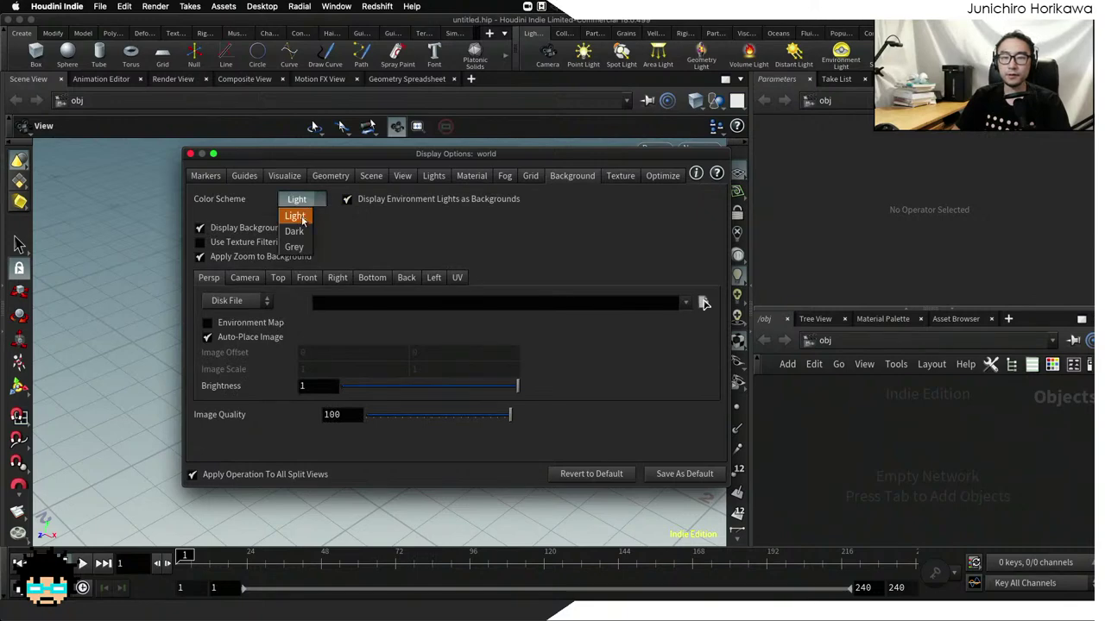
{"action": "left_click", "coordinate": [296, 215]}
{"action": "left_click", "coordinate": [297, 200]}
{"action": "left_click", "coordinate": [293, 231]}
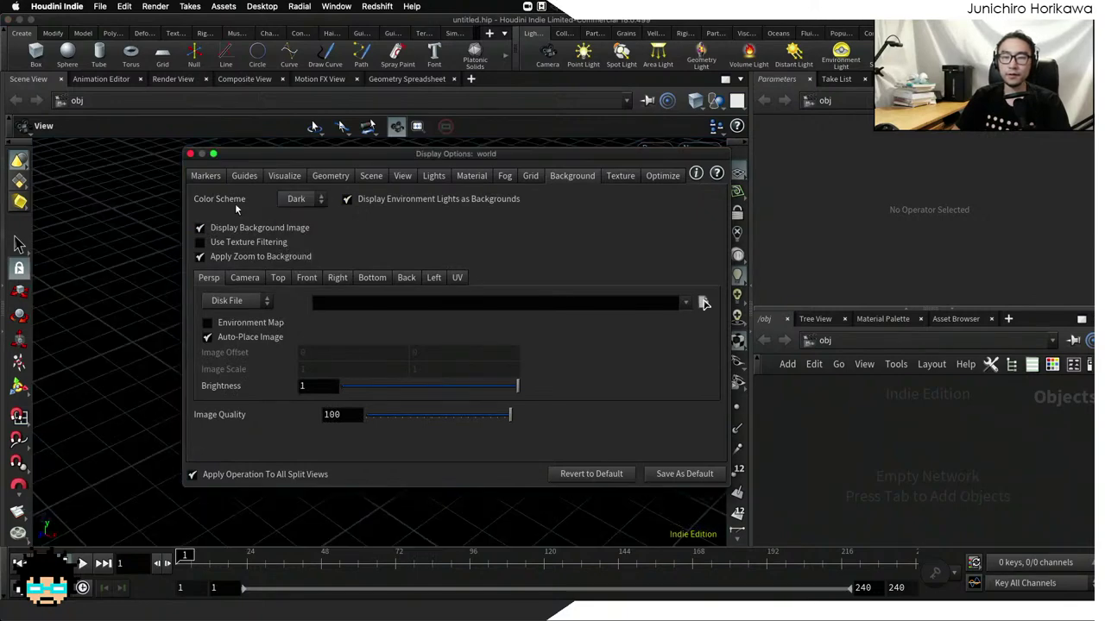
{"action": "left_click", "coordinate": [191, 154]}
{"action": "left_click_drag", "start_coordinate": [291, 230], "coordinate": [403, 320]}
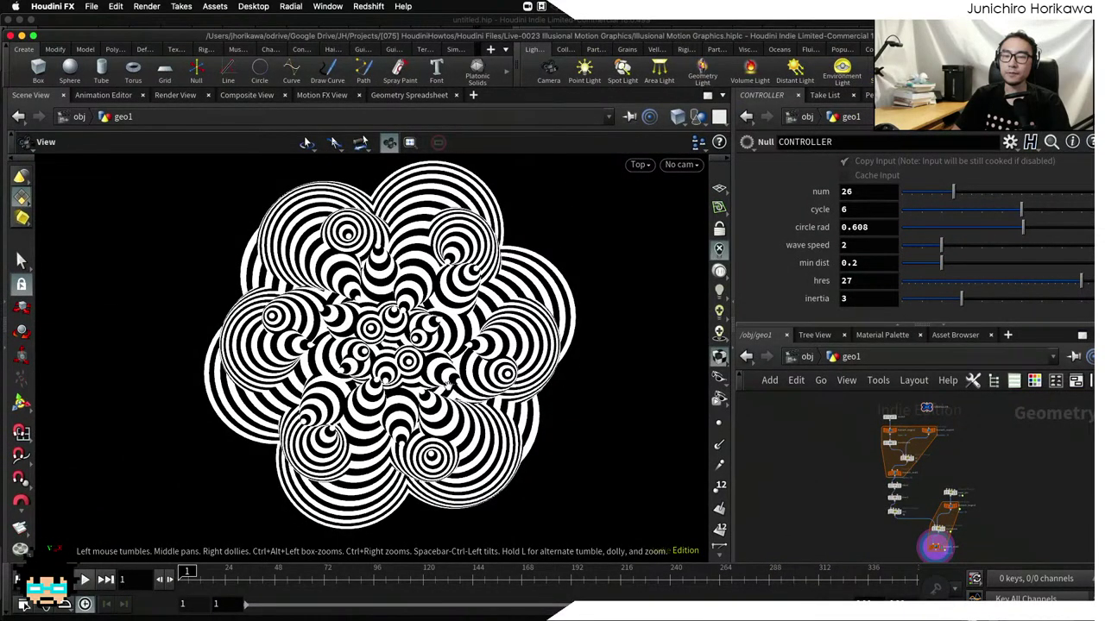
Switch the viewport to Perspective and orbit down to a low view of the cones
{"action": "left_click", "coordinate": [639, 164]}
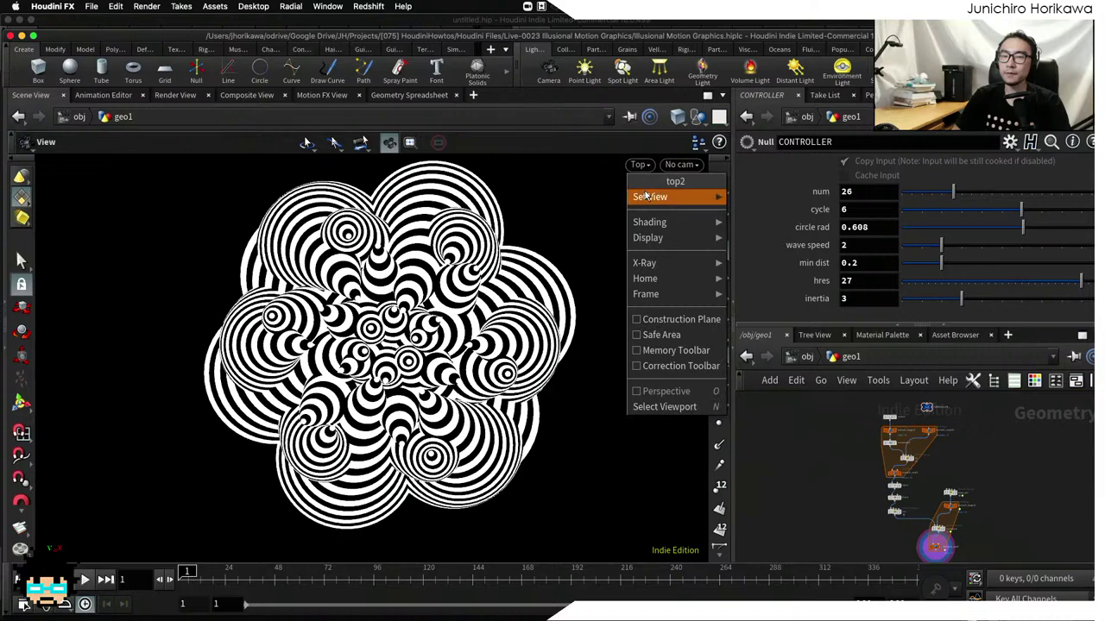
{"action": "mouse_move", "coordinate": [665, 197]}
{"action": "left_click", "coordinate": [769, 199]}
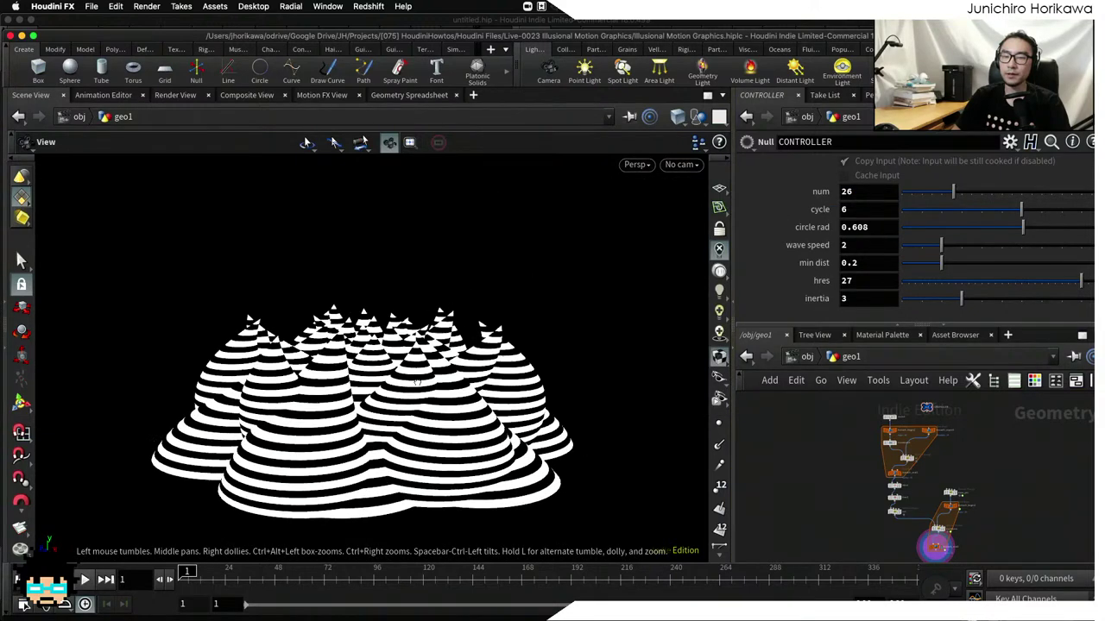
{"action": "scroll", "coordinate": [467, 347], "scroll_direction": "up", "scroll_amount": 5}
{"action": "left_click_drag", "start_coordinate": [467, 347], "coordinate": [223, 463]}
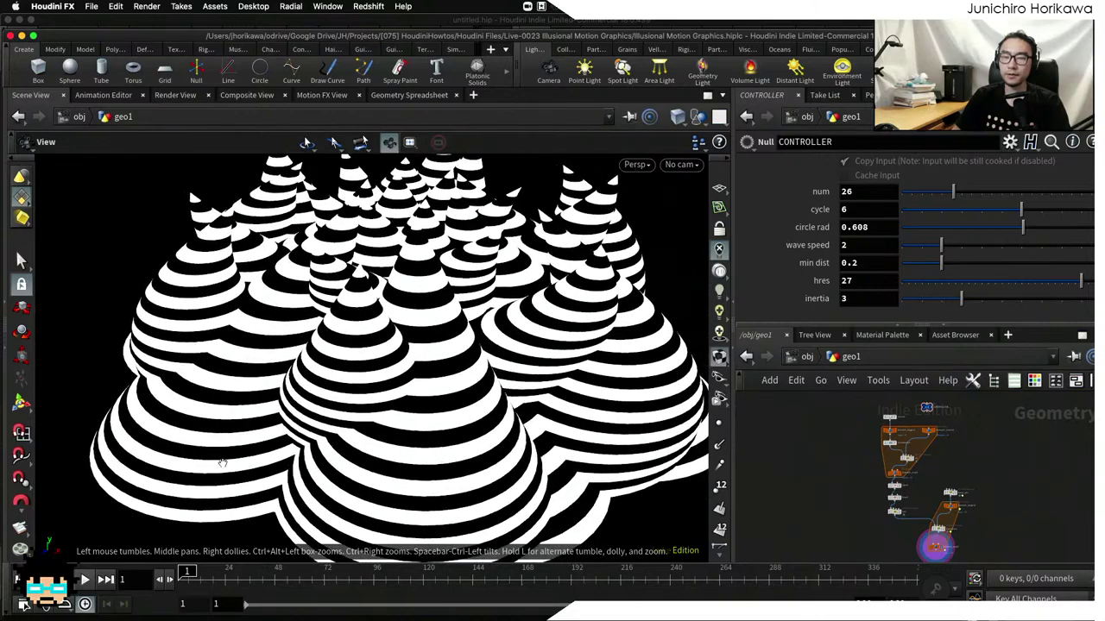
Play the animation and orbit around the cone cluster from side and top angles
{"action": "left_click", "coordinate": [83, 580]}
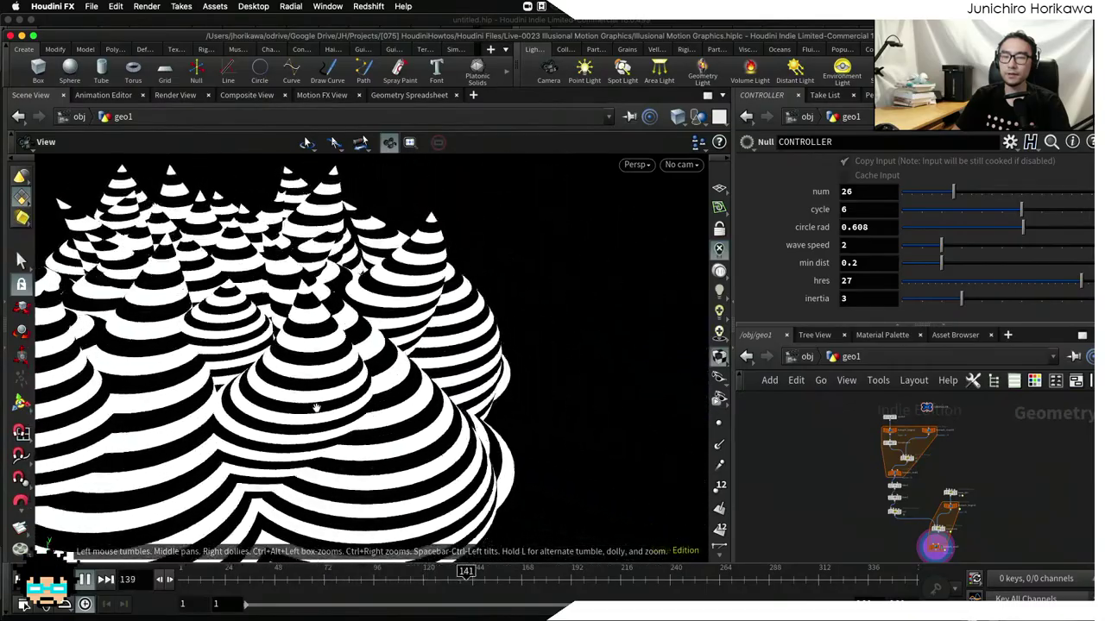
{"action": "left_click_drag", "start_coordinate": [317, 408], "coordinate": [373, 413]}
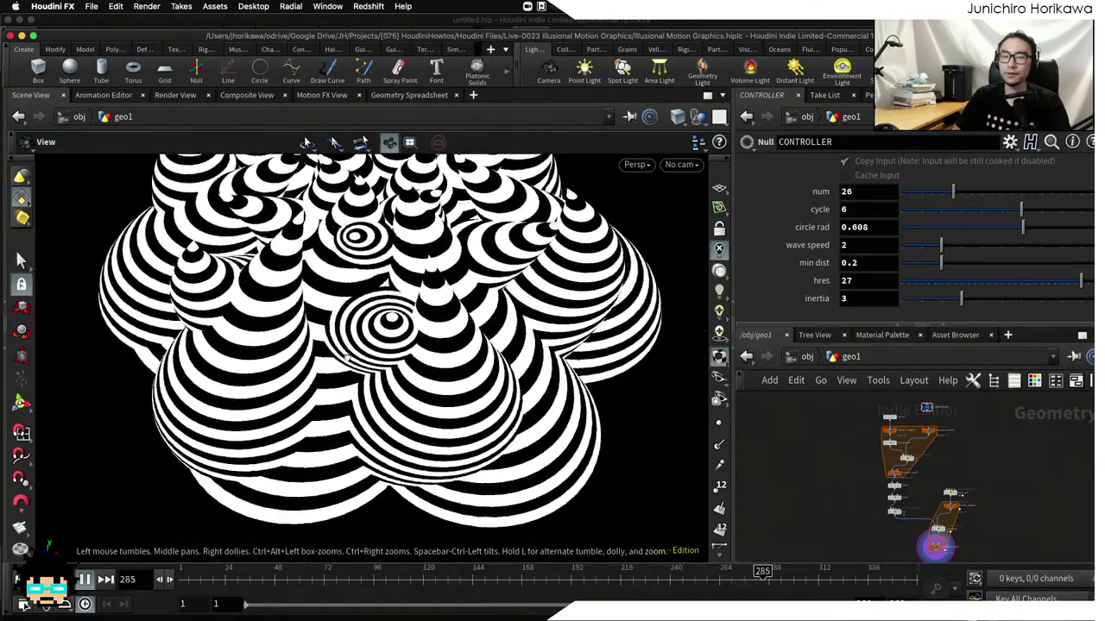
{"action": "left_click_drag", "start_coordinate": [347, 358], "coordinate": [317, 339]}
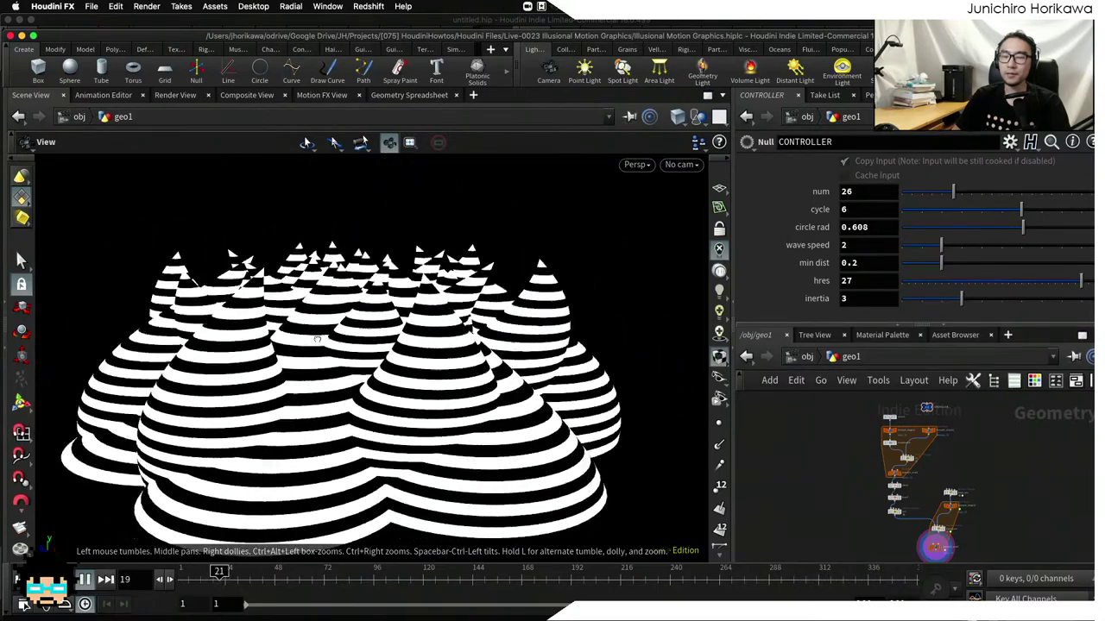
{"action": "left_click_drag", "start_coordinate": [415, 373], "coordinate": [437, 351]}
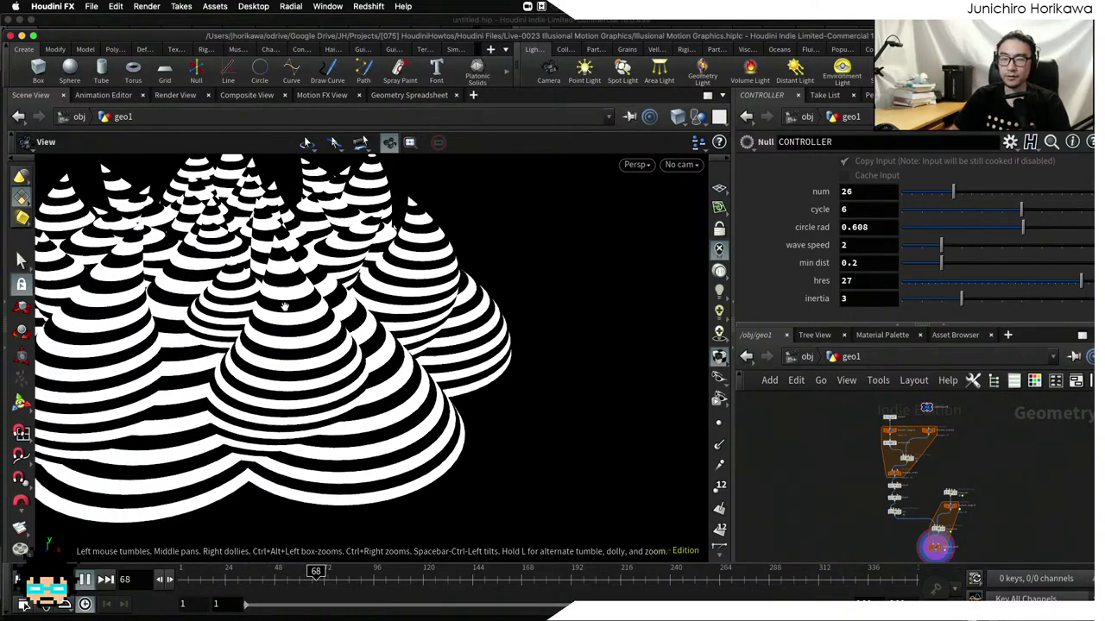
{"action": "left_click_drag", "start_coordinate": [284, 286], "coordinate": [415, 366]}
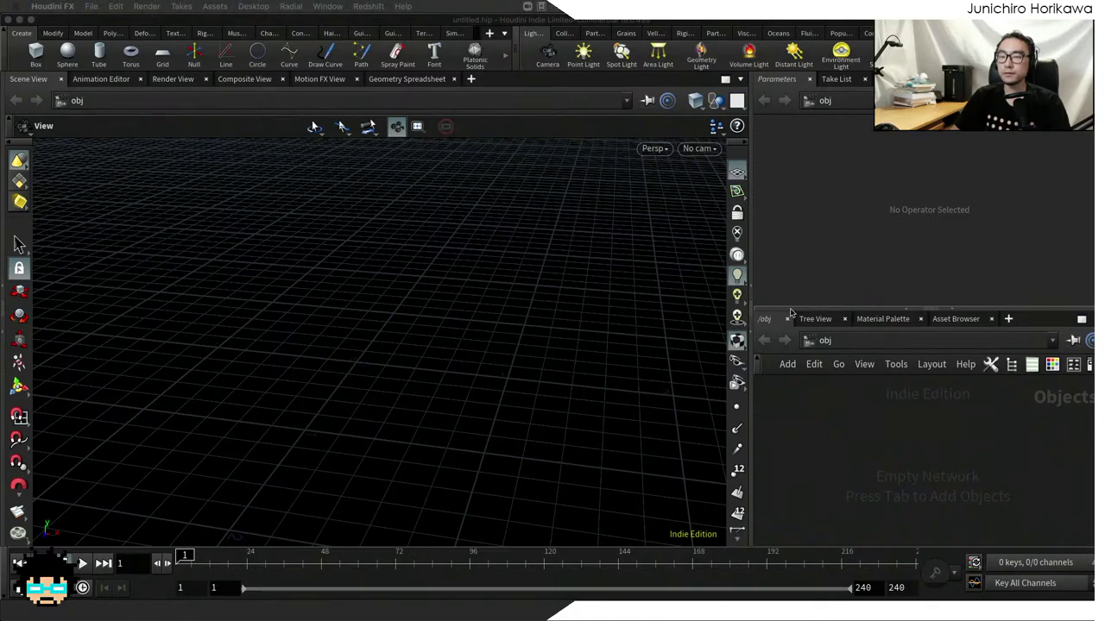
Add a Geometry node (search 'geome') named geo1 and dive inside its network
{"action": "key", "text": "Tab"}
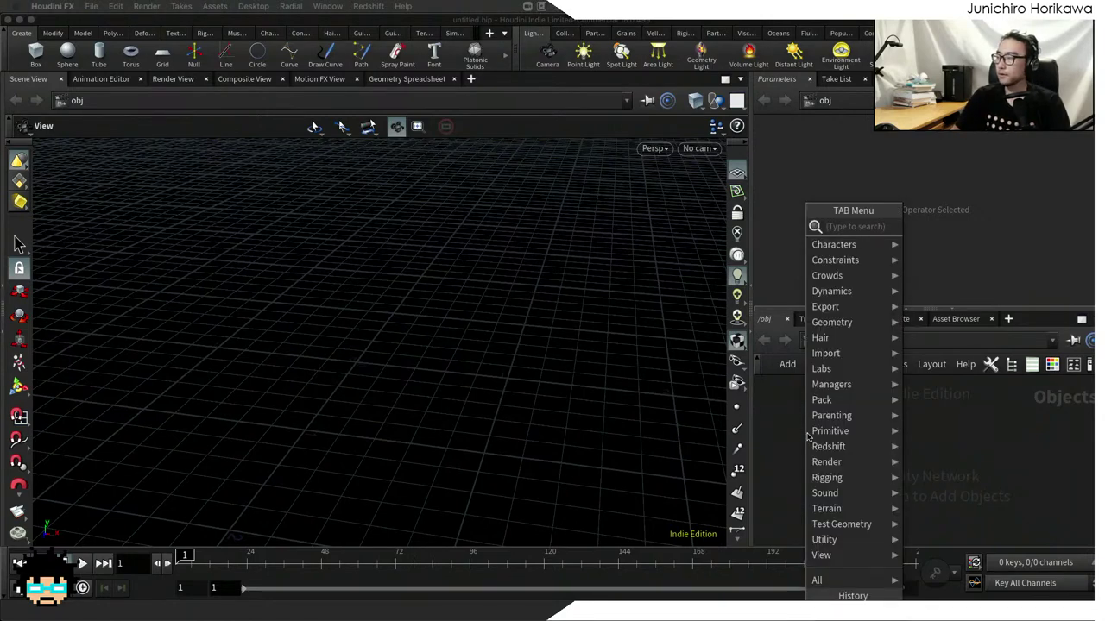
{"action": "key", "text": "Escape"}
{"action": "key", "text": "Tab"}
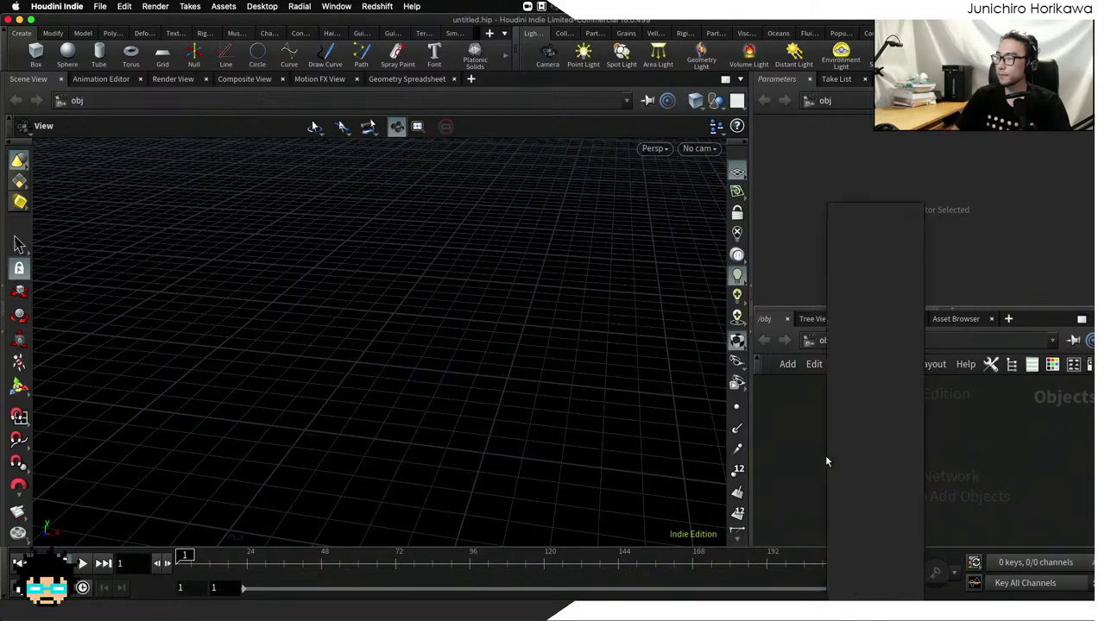
{"action": "type", "text": "geome"}
{"action": "key", "text": "Return"}
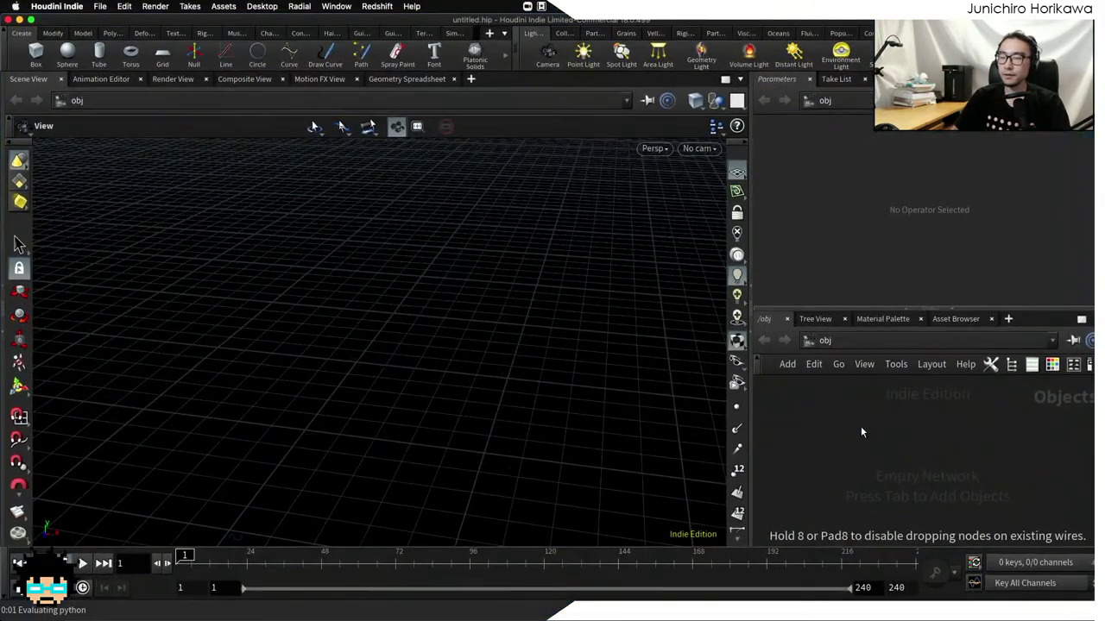
{"action": "left_click", "coordinate": [860, 426]}
{"action": "double_click", "coordinate": [860, 427]}
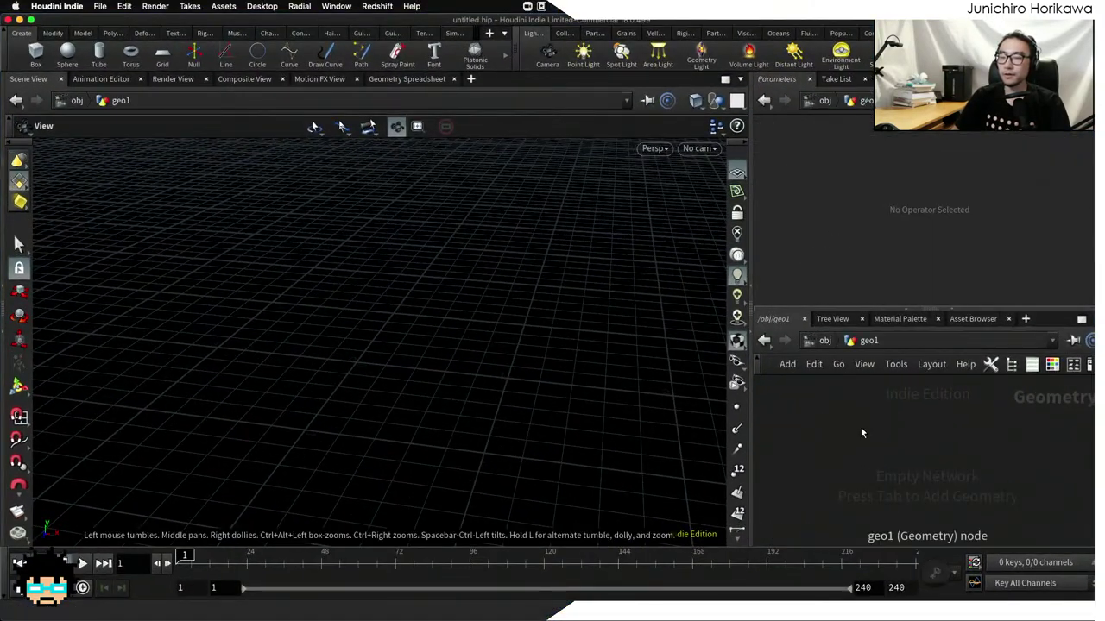
{"action": "key", "text": "Tab"}
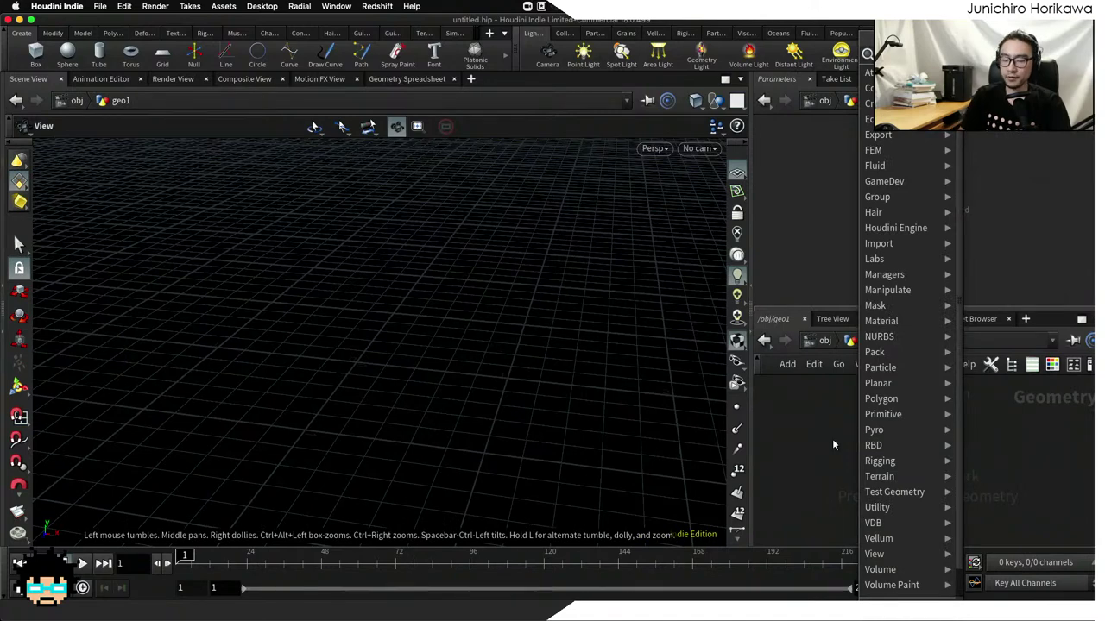
Add a Null node inside geo1 and rename it CONTROLLER
{"action": "type", "text": "null"}
{"action": "key", "text": "Return"}
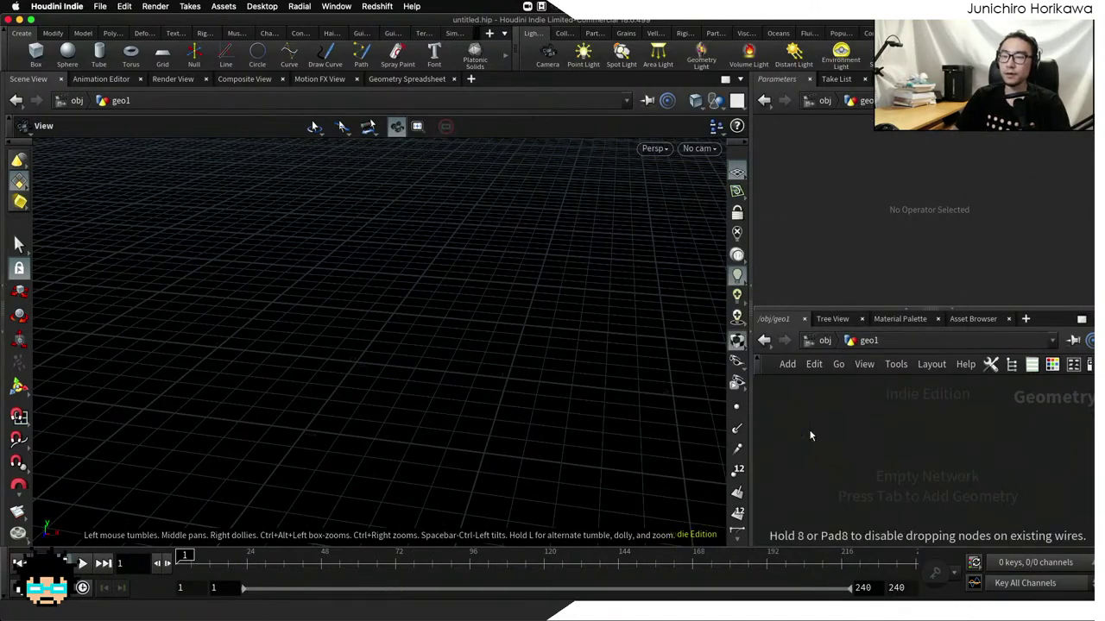
{"action": "left_click", "coordinate": [809, 429]}
{"action": "double_click", "coordinate": [861, 429]}
{"action": "type", "text": "CONTROLLER"}
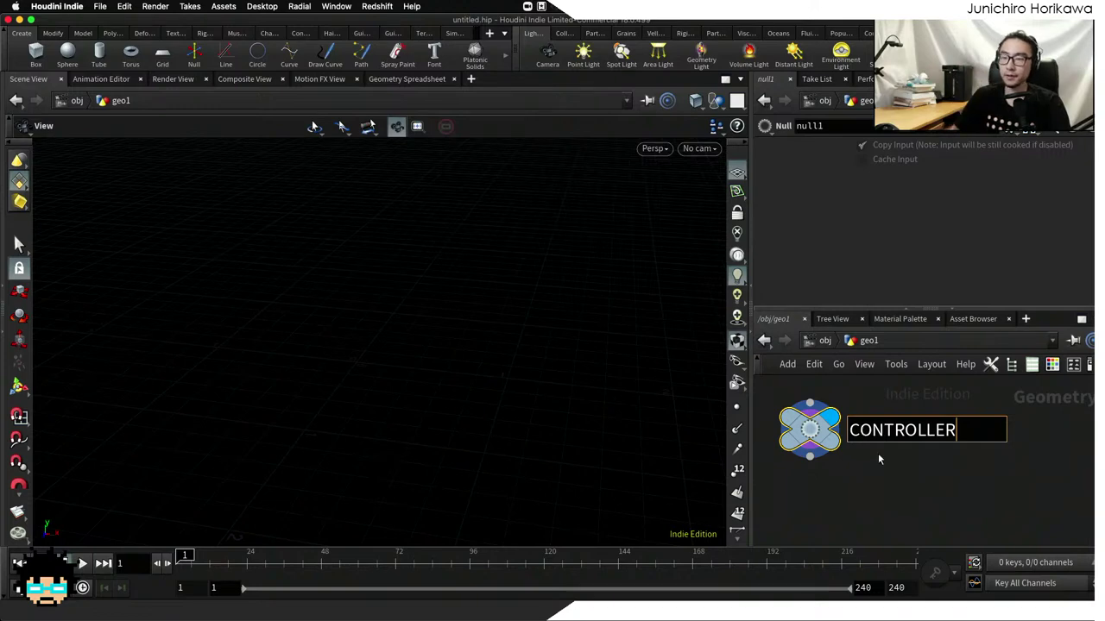
{"action": "key", "text": "Return"}
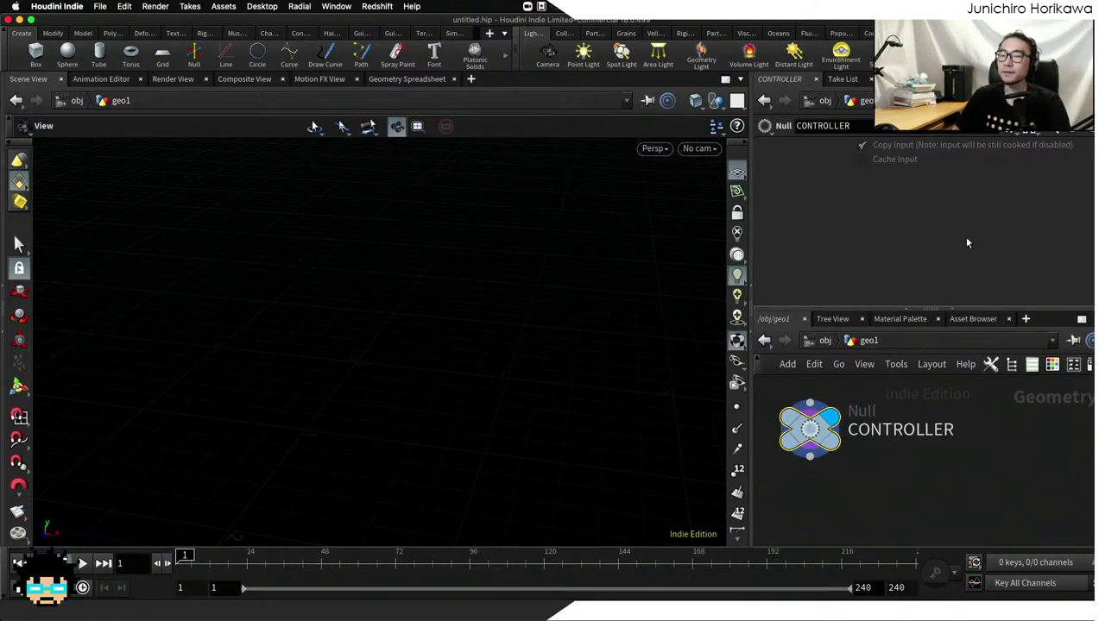
Colour CONTROLLER dark blue and open its Edit Parameter Interface dialog
{"action": "key", "text": "c"}
{"action": "left_click", "coordinate": [1024, 510]}
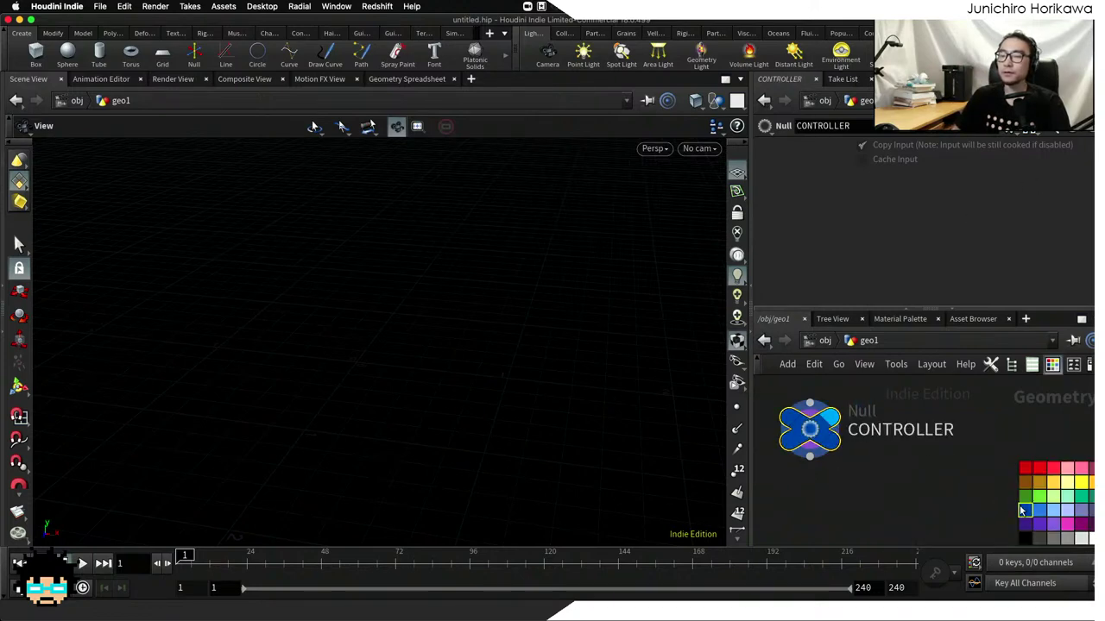
{"action": "key", "text": "c"}
{"action": "left_click", "coordinate": [1008, 141]}
{"action": "left_click", "coordinate": [863, 144]}
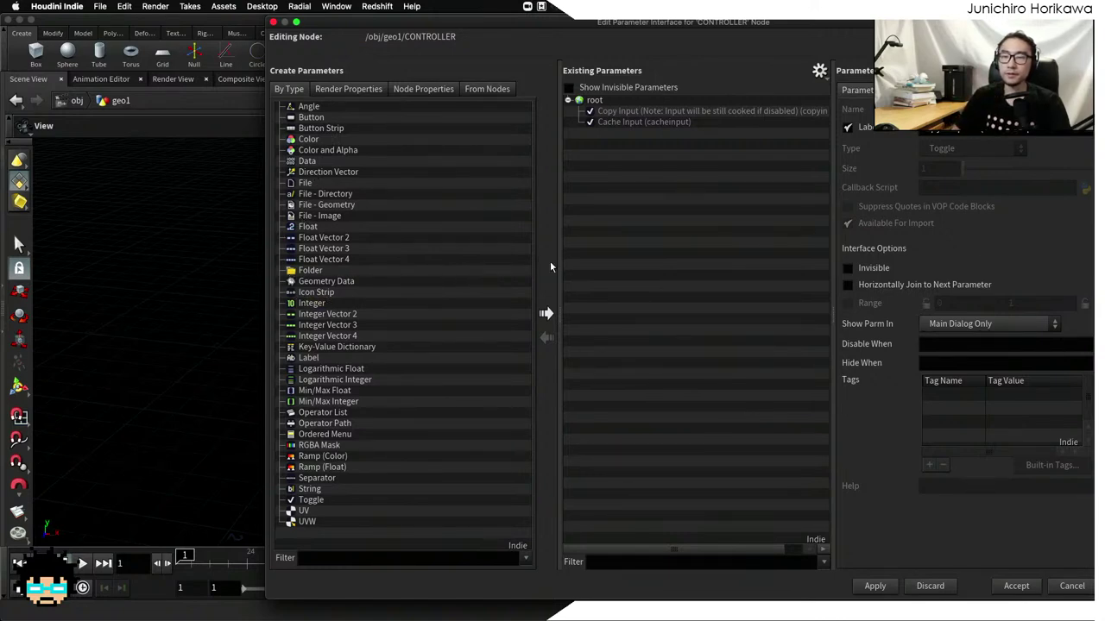
Add an Integer parameter named num with a 0–100 range, then apply and accept
{"action": "left_click_drag", "start_coordinate": [316, 303], "coordinate": [656, 263]}
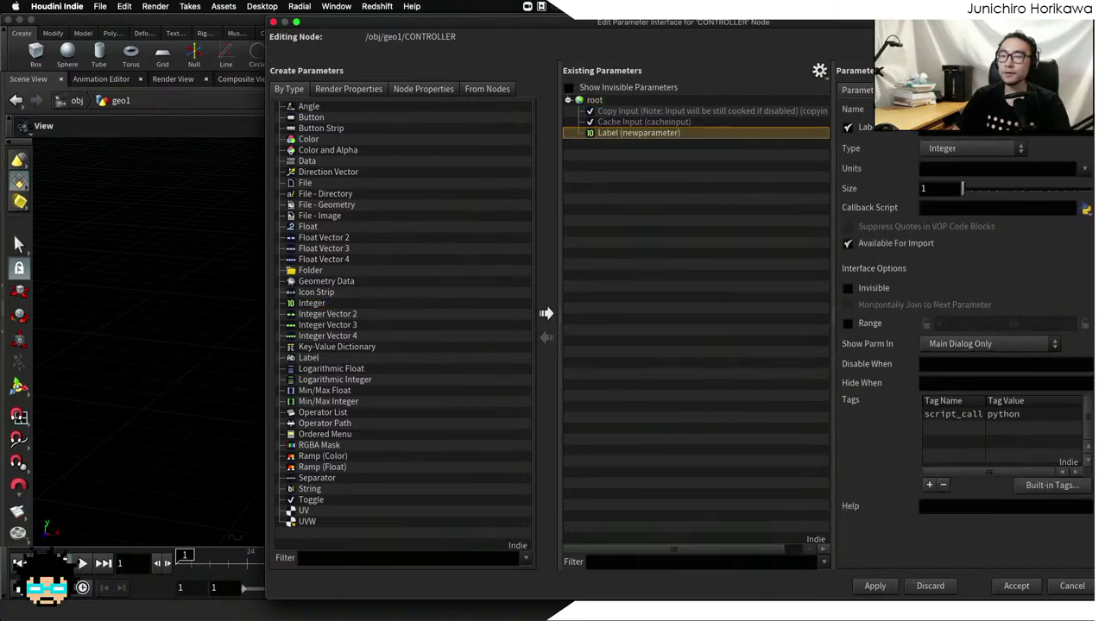
{"action": "type", "text": "num"}
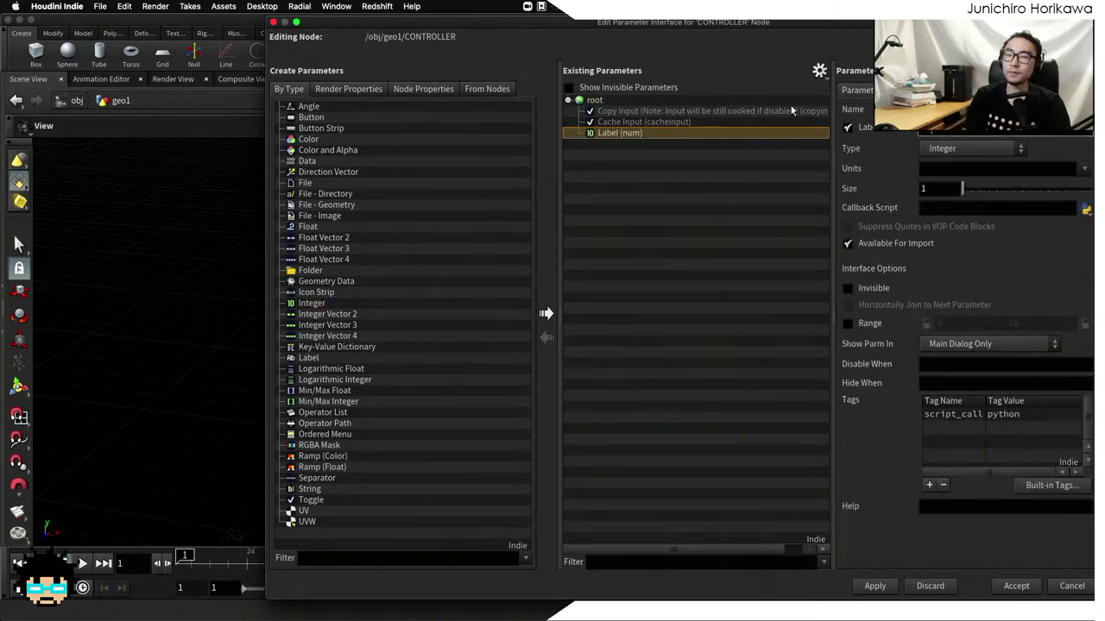
{"action": "left_click", "coordinate": [847, 324]}
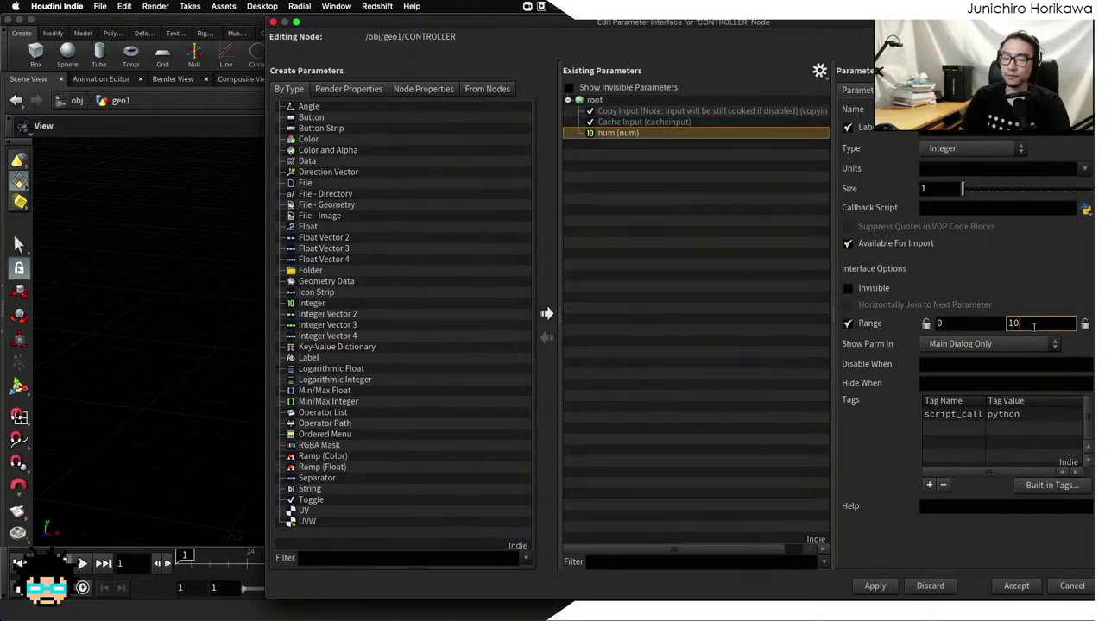
{"action": "left_click", "coordinate": [876, 587]}
{"action": "left_click", "coordinate": [1005, 587]}
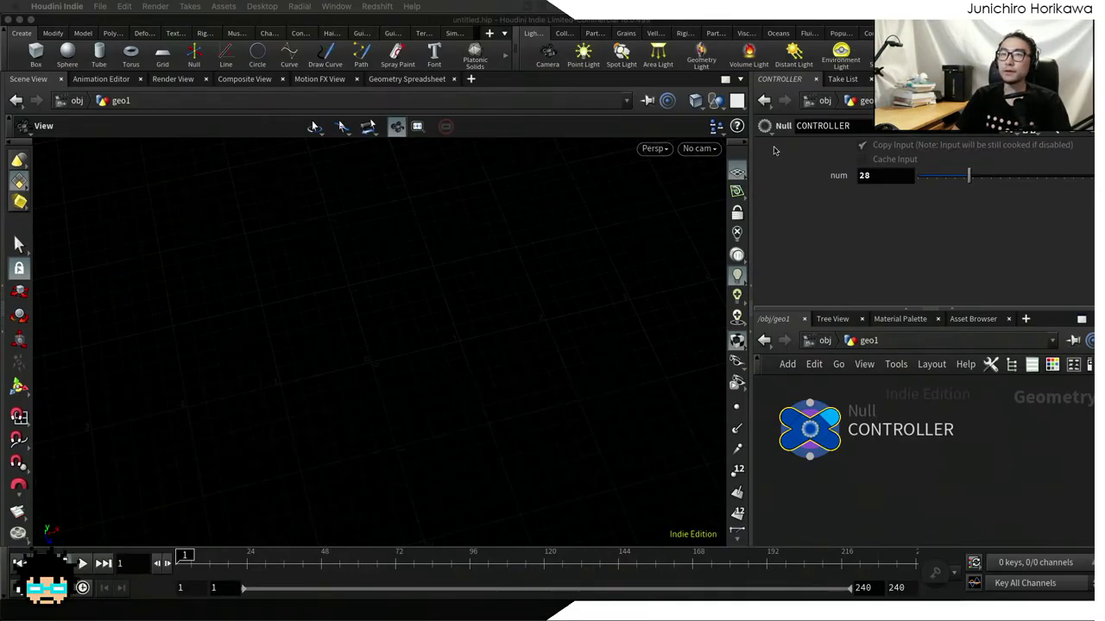
Reposition CONTROLLER and enlarge the network editor and right-hand panels
{"action": "left_click", "coordinate": [891, 485]}
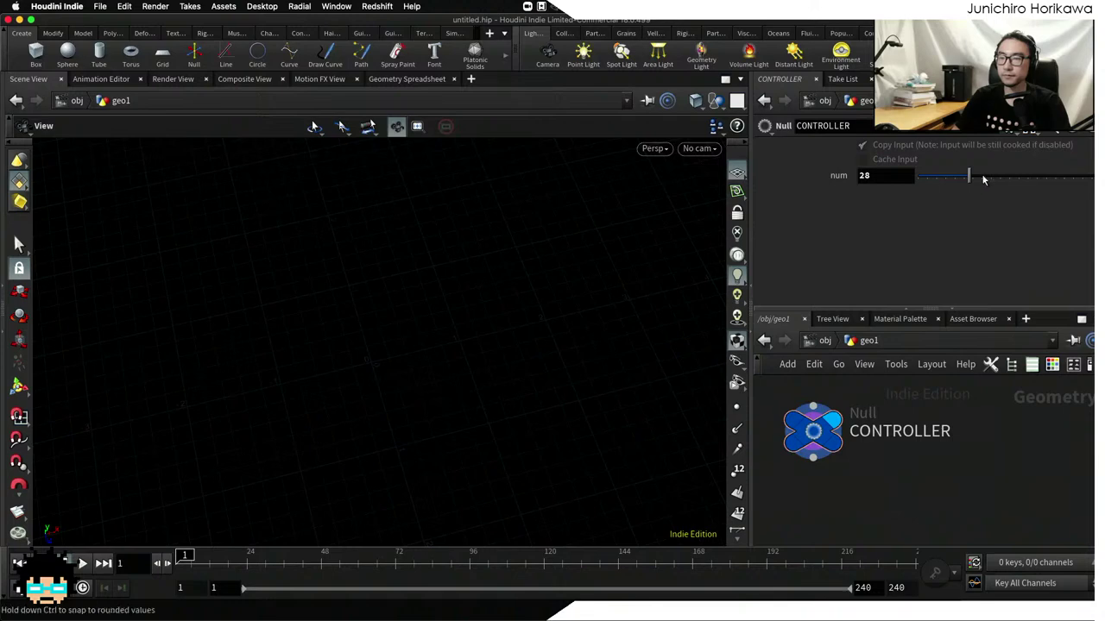
{"action": "scroll", "coordinate": [952, 468], "scroll_direction": "down", "scroll_amount": 2}
{"action": "middle_click_drag", "start_coordinate": [953, 468], "coordinate": [908, 474]}
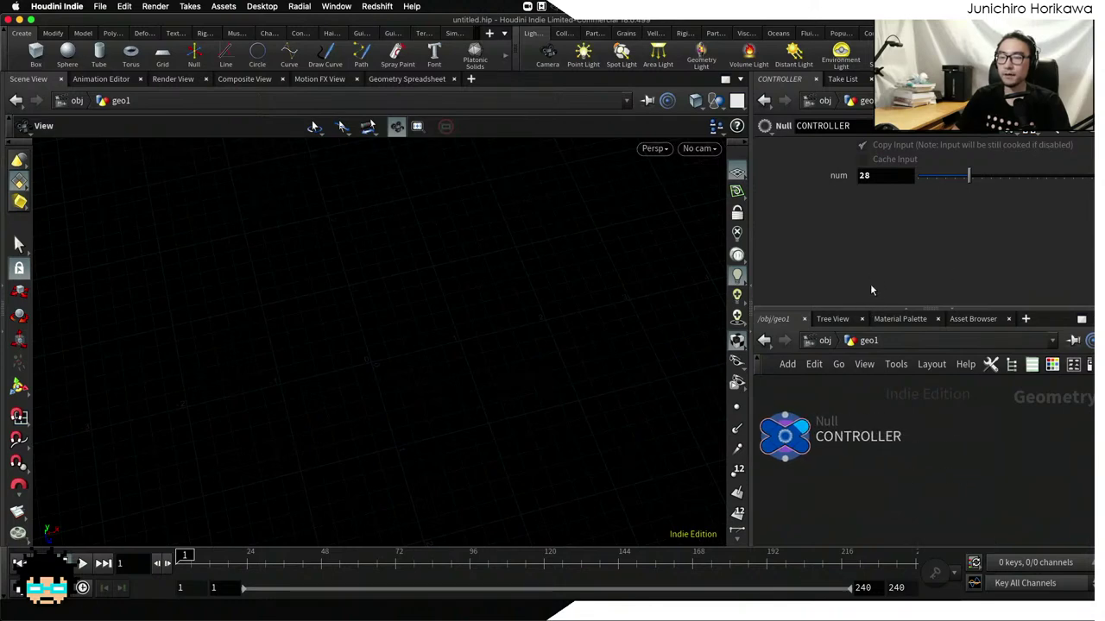
{"action": "left_click_drag", "start_coordinate": [864, 311], "coordinate": [864, 251]}
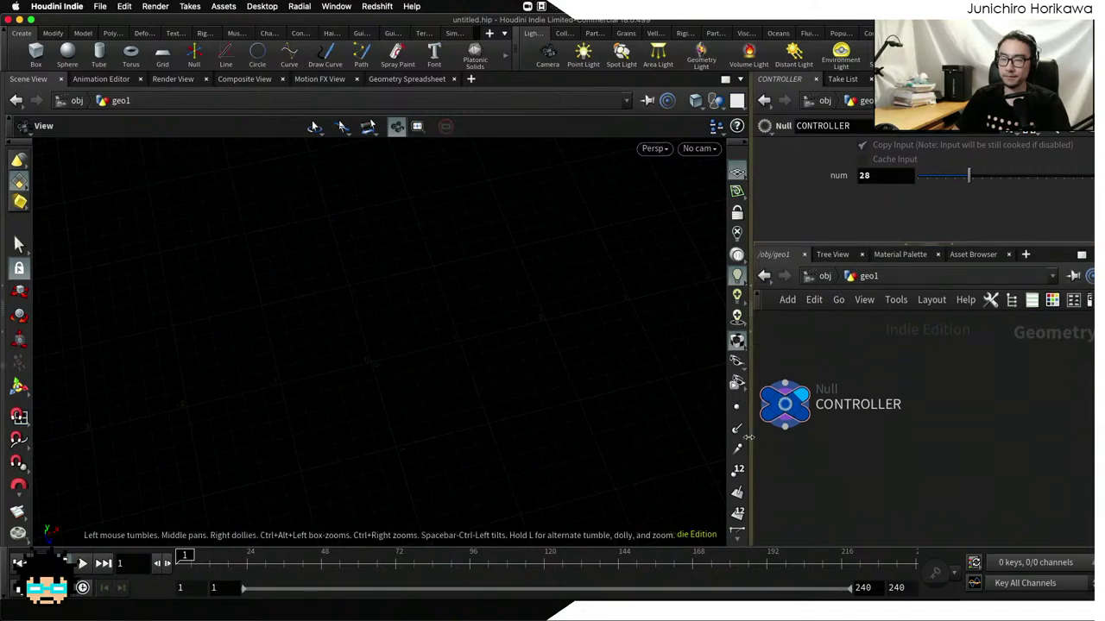
{"action": "left_click_drag", "start_coordinate": [749, 436], "coordinate": [664, 440]}
{"action": "scroll", "coordinate": [772, 476], "scroll_direction": "up", "scroll_amount": 2}
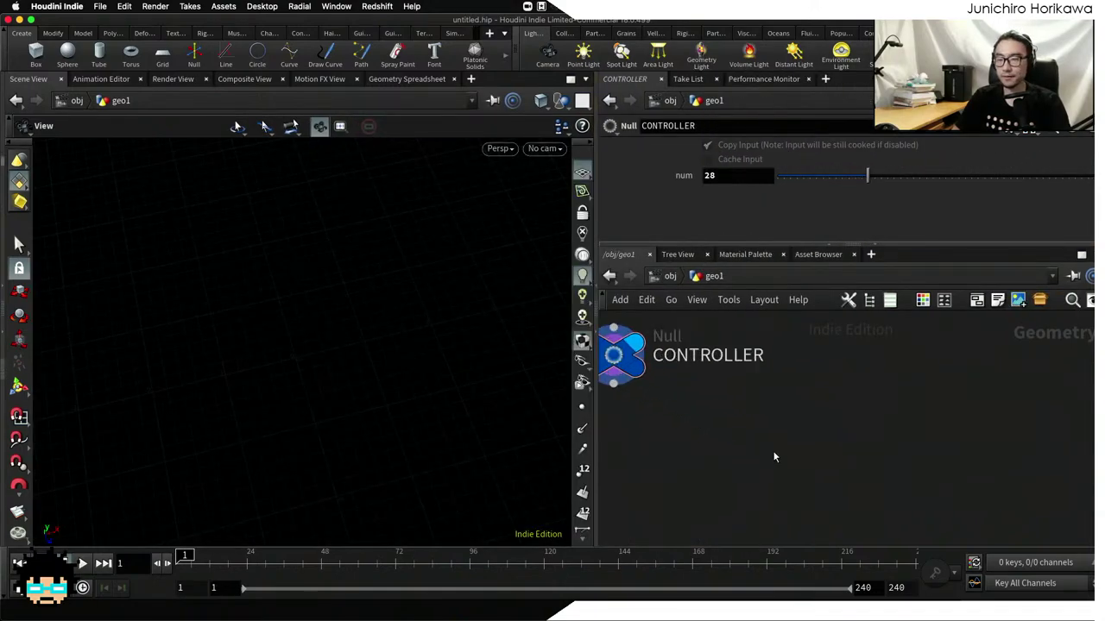
Add an Attribute Wrangle node (search 'attribute wran') beside CONTROLLER
{"action": "key", "text": "Tab"}
{"action": "type", "text": "attribute wran"}
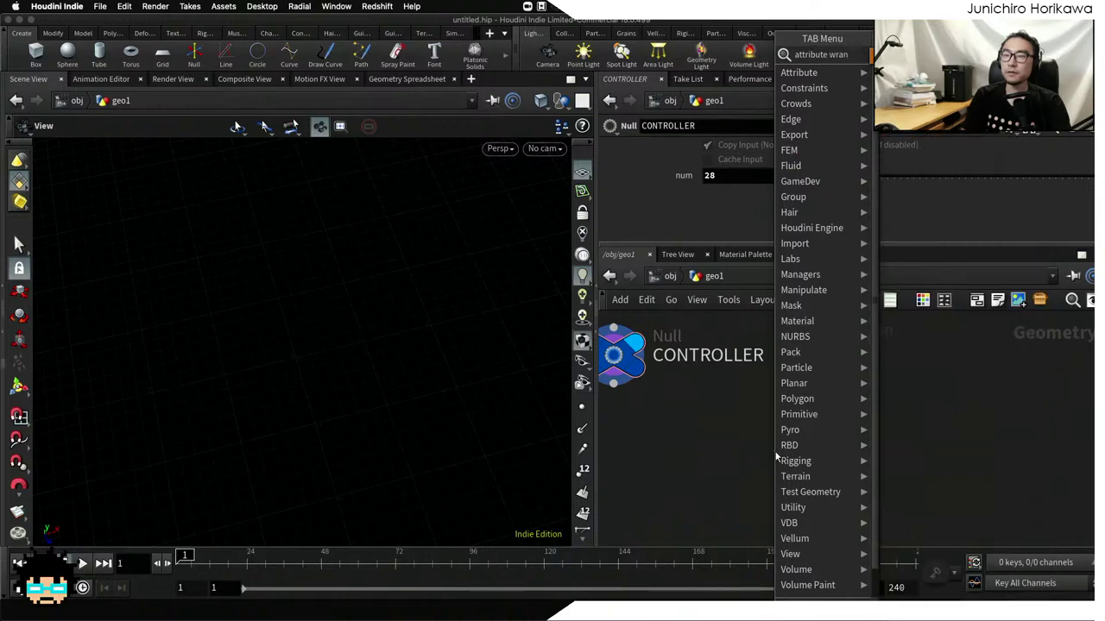
{"action": "key", "text": "Return"}
{"action": "left_click", "coordinate": [786, 444]}
{"action": "scroll", "coordinate": [829, 449], "scroll_direction": "down", "scroll_amount": 3}
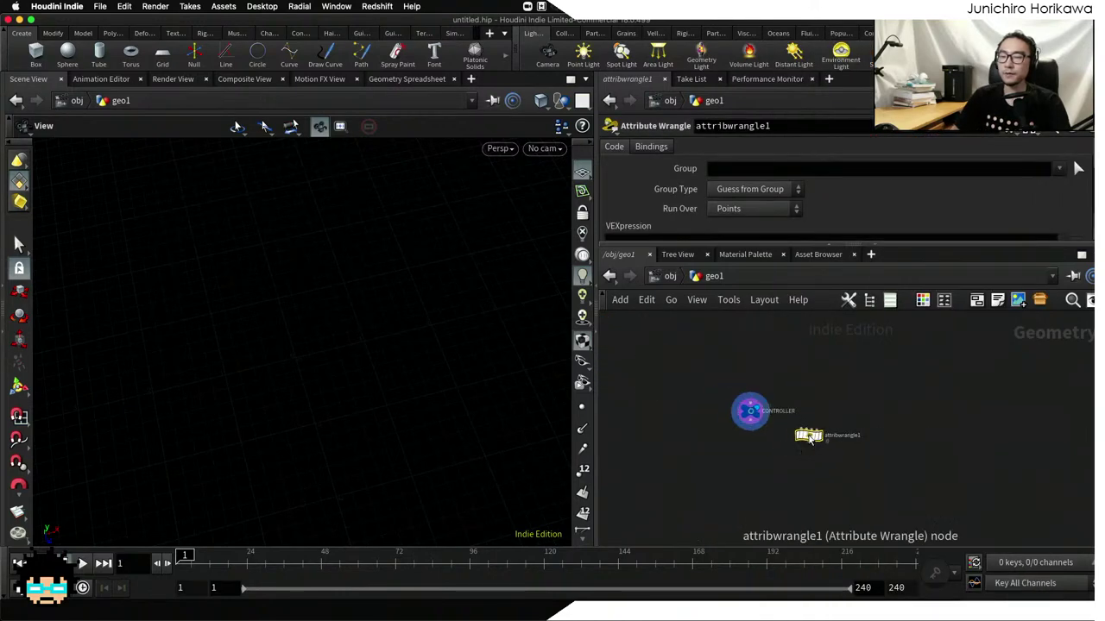
{"action": "scroll", "coordinate": [826, 450], "scroll_direction": "up", "scroll_amount": 3}
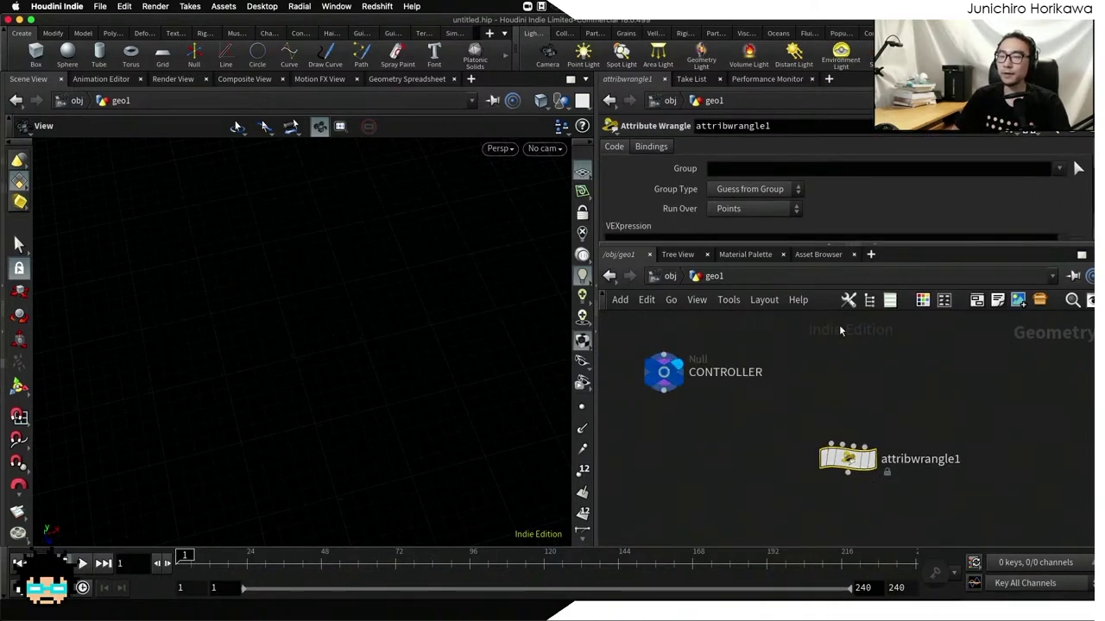
Set the wrangle's Run Over to Detail (only once) and enlarge the VEXpression field
{"action": "left_click_drag", "start_coordinate": [908, 244], "coordinate": [908, 271]}
{"action": "left_click", "coordinate": [732, 209]}
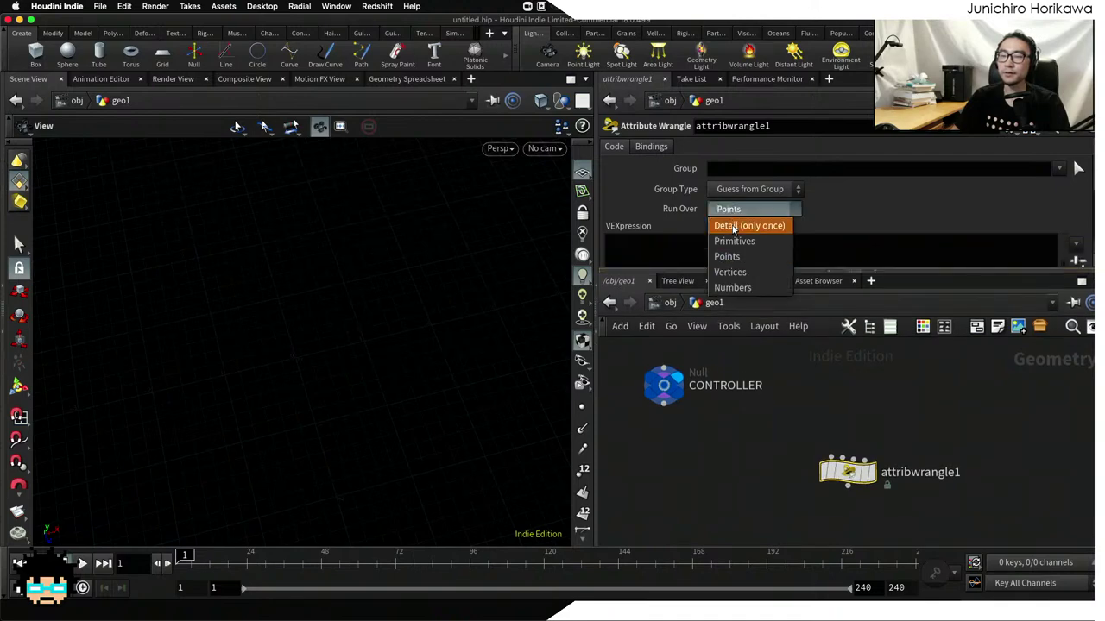
{"action": "left_click", "coordinate": [734, 223]}
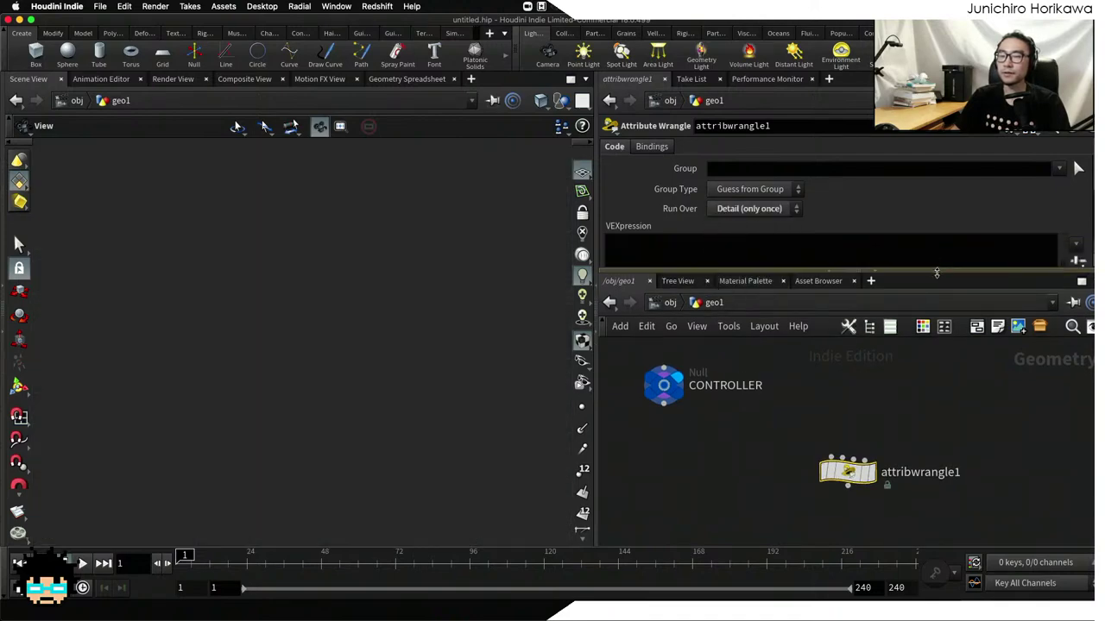
{"action": "left_click_drag", "start_coordinate": [937, 272], "coordinate": [937, 304]}
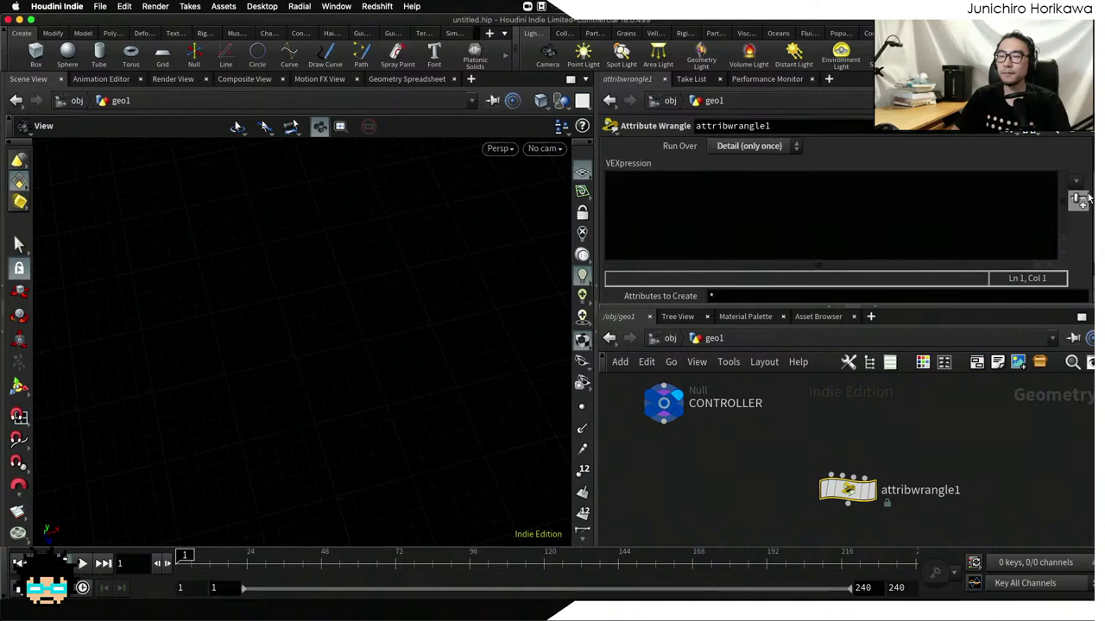
{"action": "scroll", "coordinate": [890, 205], "scroll_direction": "down", "scroll_amount": 3}
{"action": "scroll", "coordinate": [1027, 197], "scroll_direction": "up", "scroll_amount": 1}
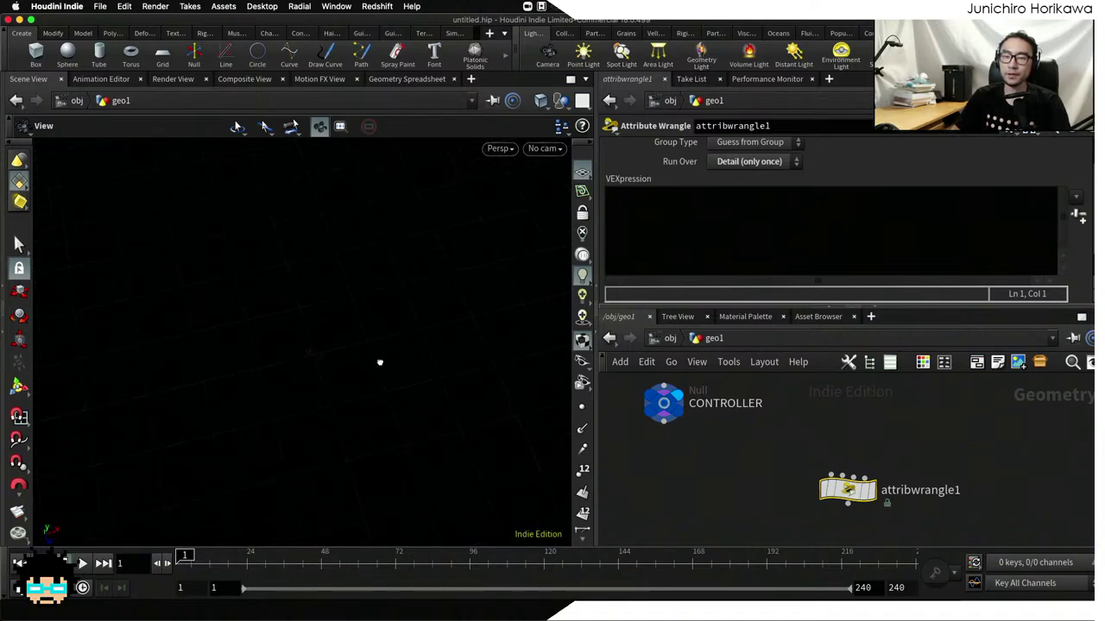
Check the CONTROLLER node's num value and leave it unchanged at 28
{"action": "scroll", "coordinate": [683, 428], "scroll_direction": "up", "scroll_amount": 1}
{"action": "left_click", "coordinate": [663, 401]}
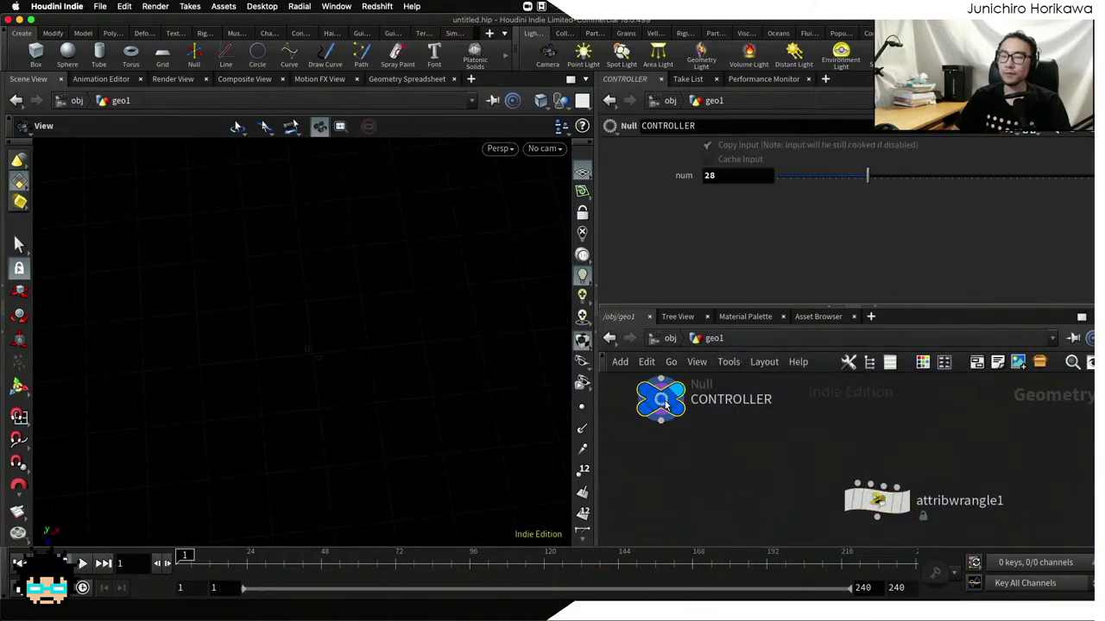
{"action": "left_click", "coordinate": [713, 175]}
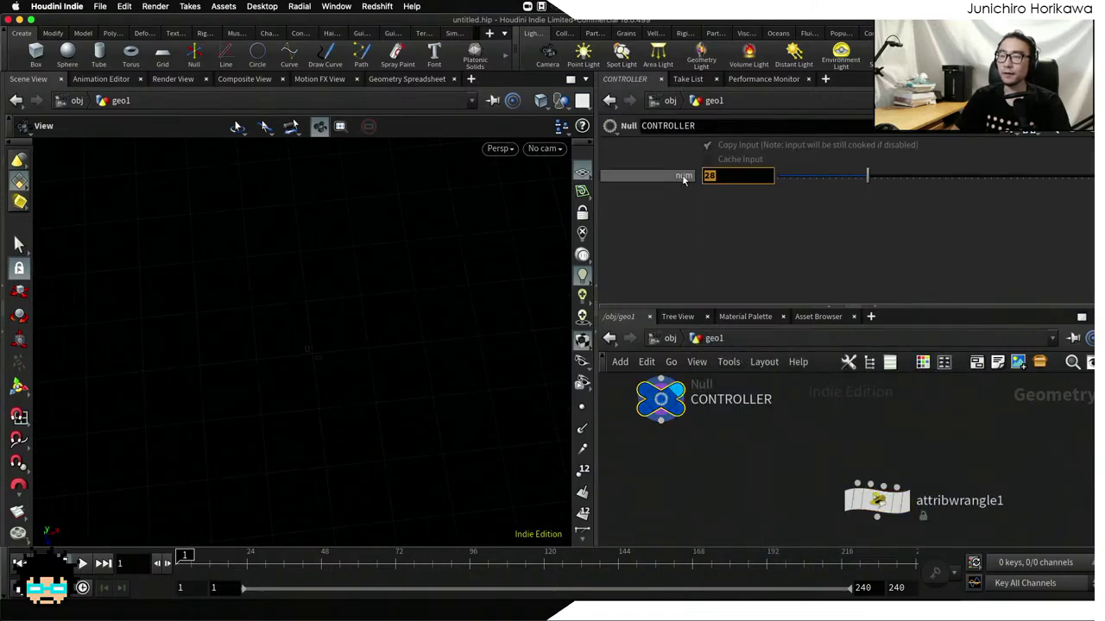
{"action": "double_click", "coordinate": [715, 175]}
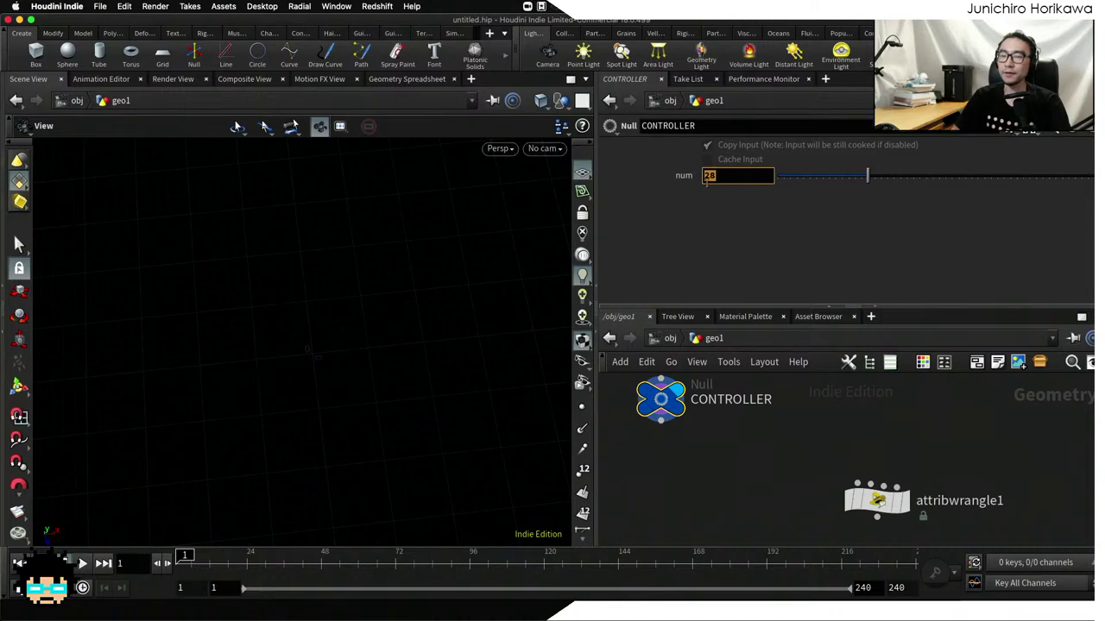
{"action": "left_click", "coordinate": [721, 176]}
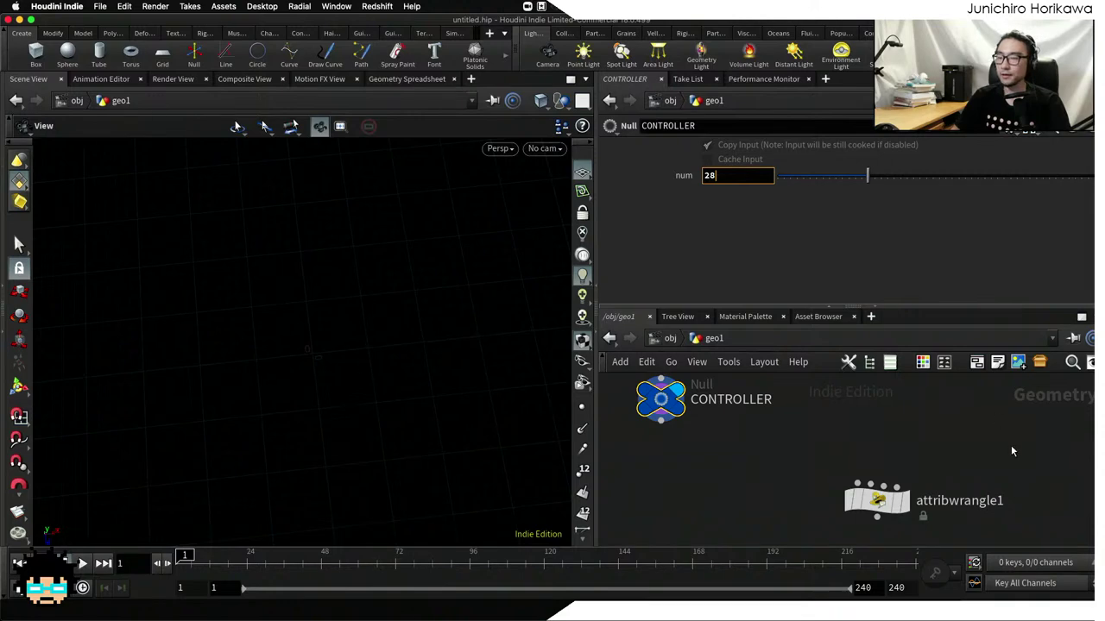
Rename the attribwrangle1 node to base_pts
{"action": "left_click", "coordinate": [946, 501]}
{"action": "double_click", "coordinate": [947, 500]}
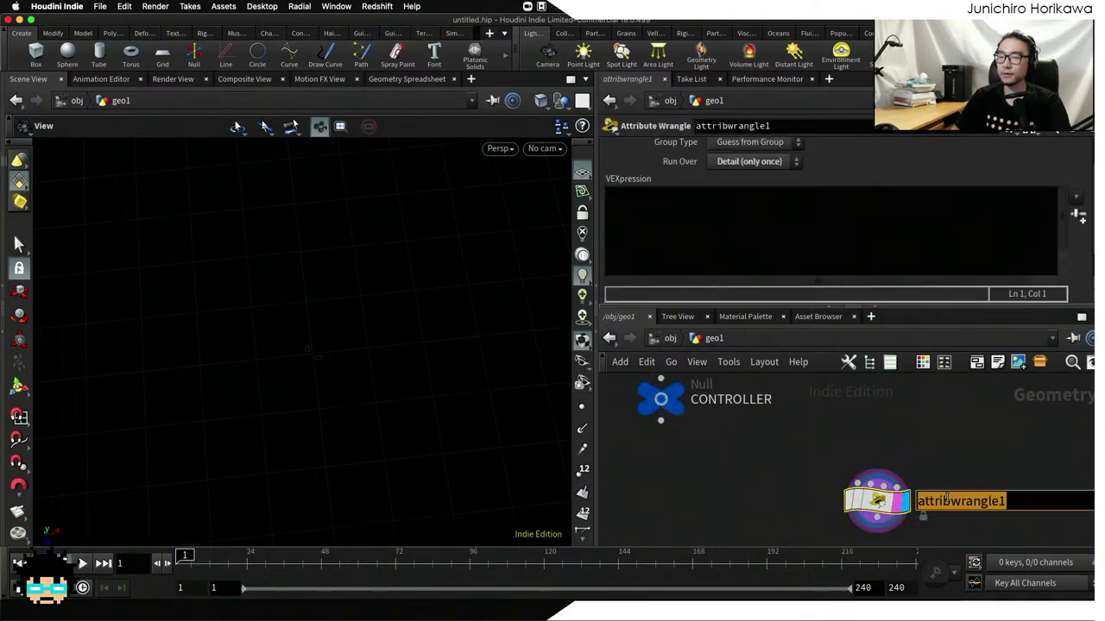
{"action": "type", "text": "base"}
{"action": "key", "text": "Return"}
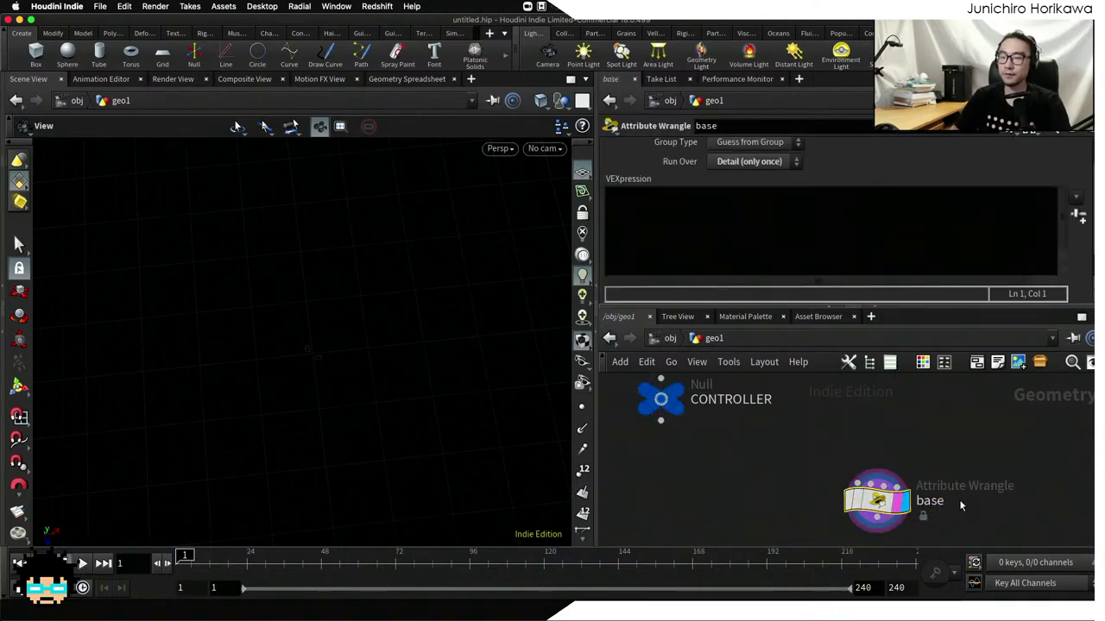
{"action": "double_click", "coordinate": [942, 501]}
{"action": "key", "text": "Right"}
{"action": "type", "text": "_tri"}
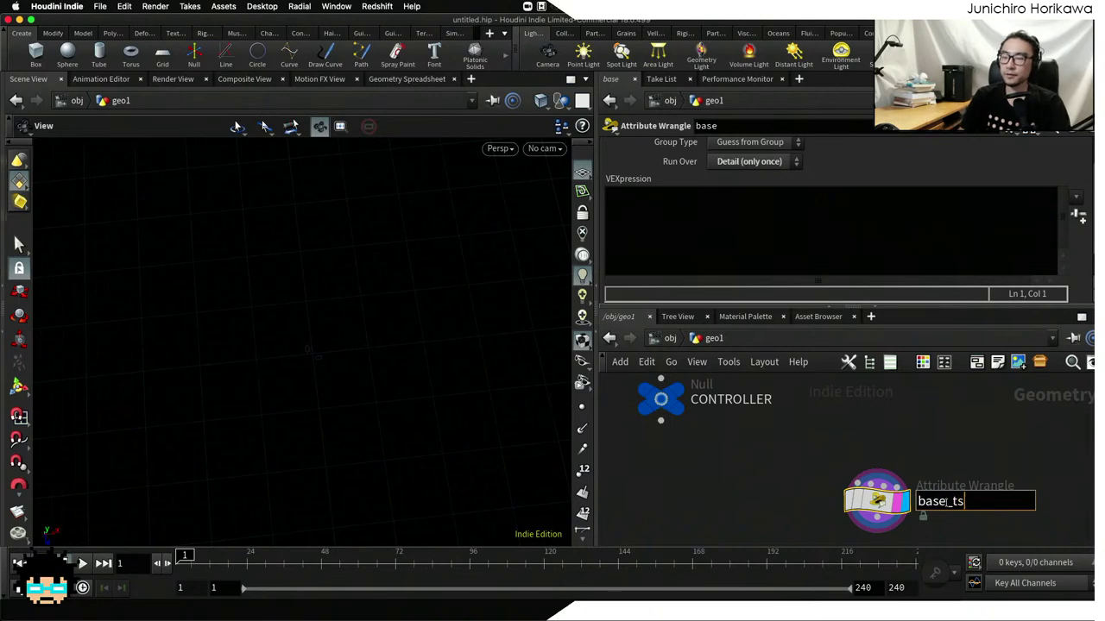
{"action": "key", "text": "BackSpace"}
{"action": "key", "text": "BackSpace"}
{"action": "key", "text": "BackSpace"}
{"action": "type", "text": "pts"}
{"action": "key", "text": "Return"}
Start the VEX code with int num = chi("num");
{"action": "left_click", "coordinate": [863, 216]}
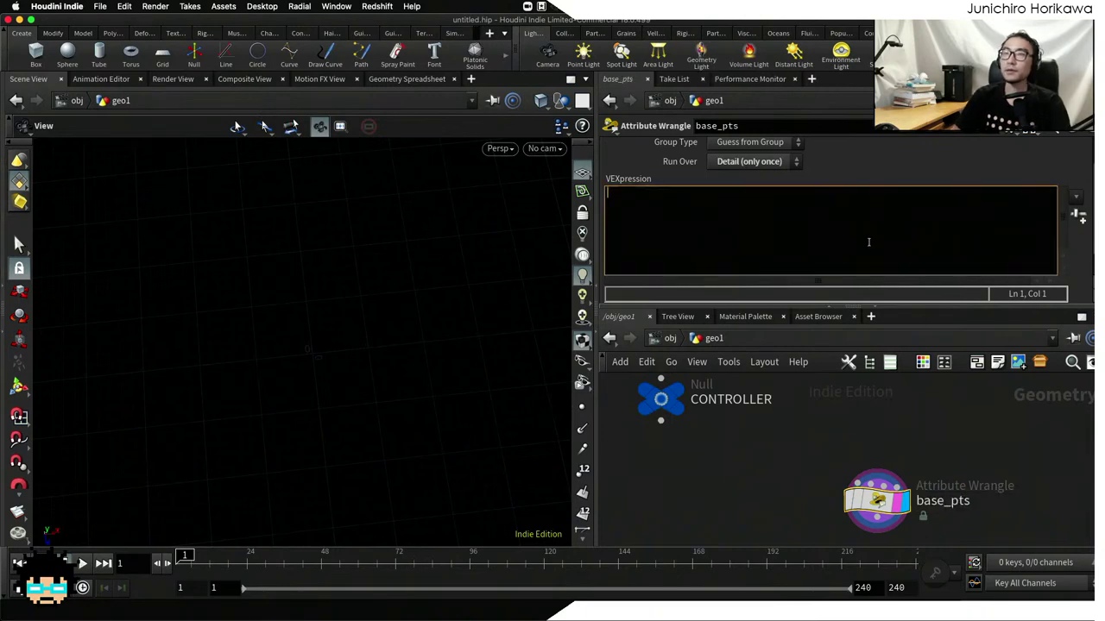
{"action": "type", "text": "itn c"}
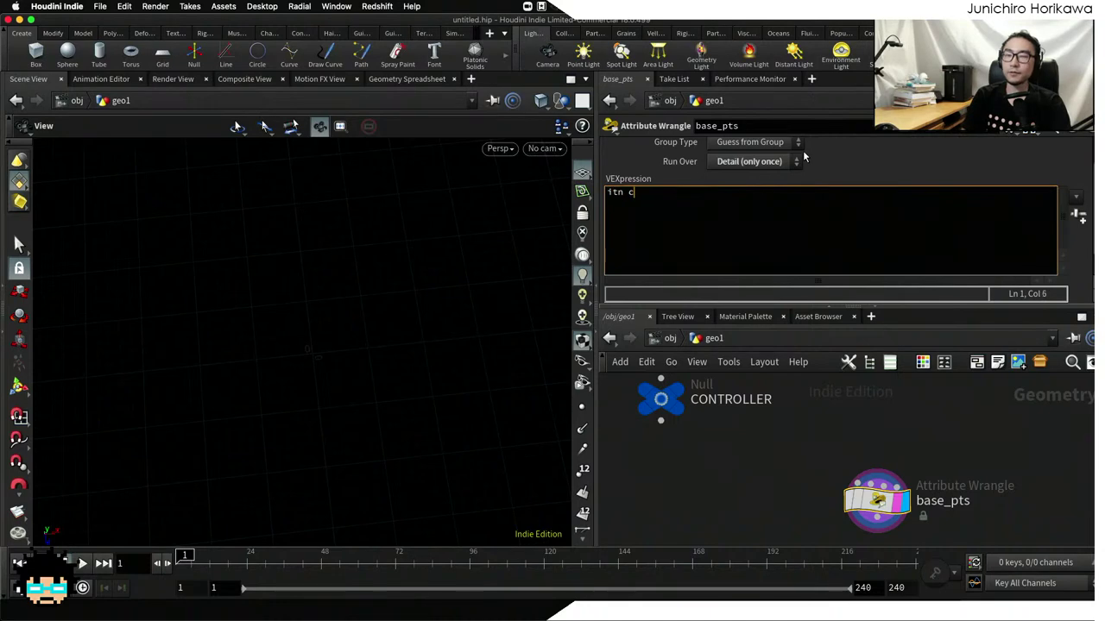
{"action": "key", "text": "BackSpace"}
{"action": "key", "text": "BackSpace"}
{"action": "type", "text": "nt "}
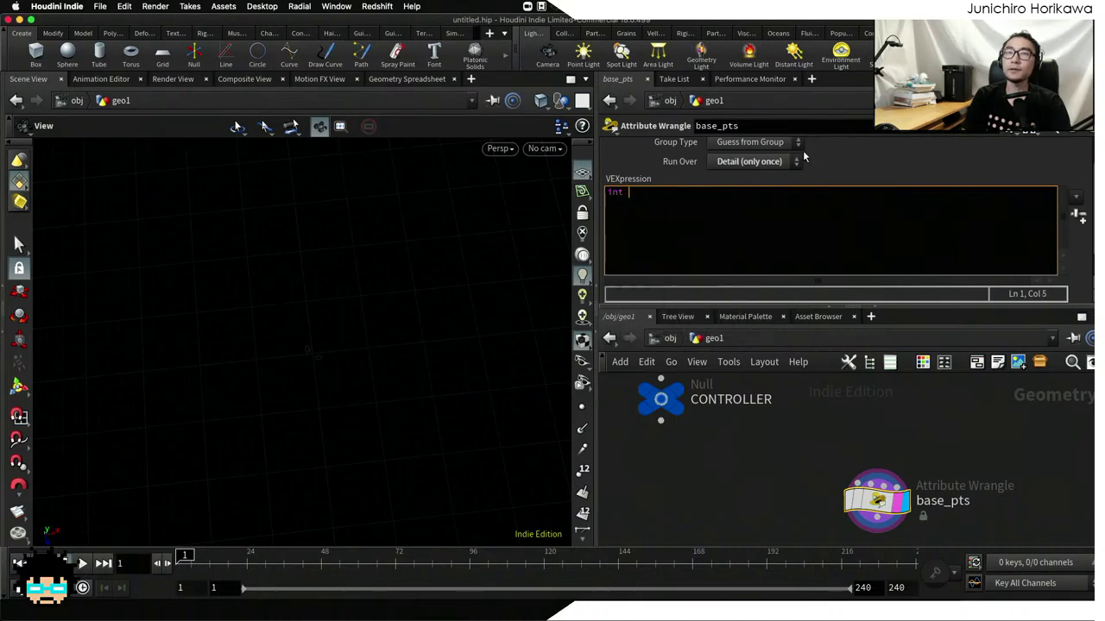
{"action": "type", "text": "num = chi"}
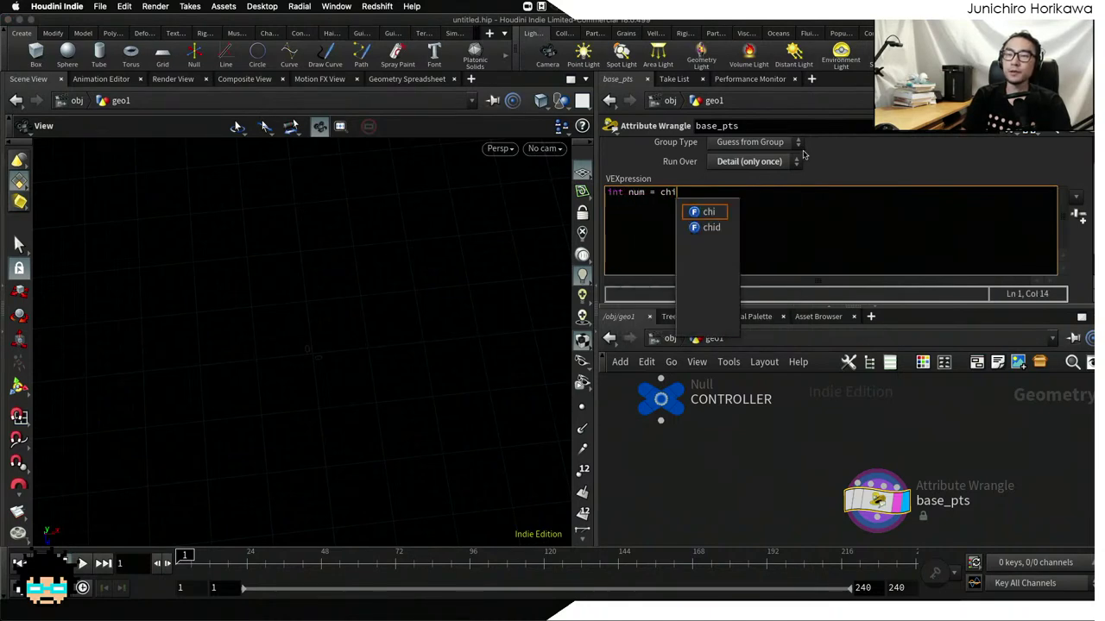
{"action": "type", "text": "(\"nu"}
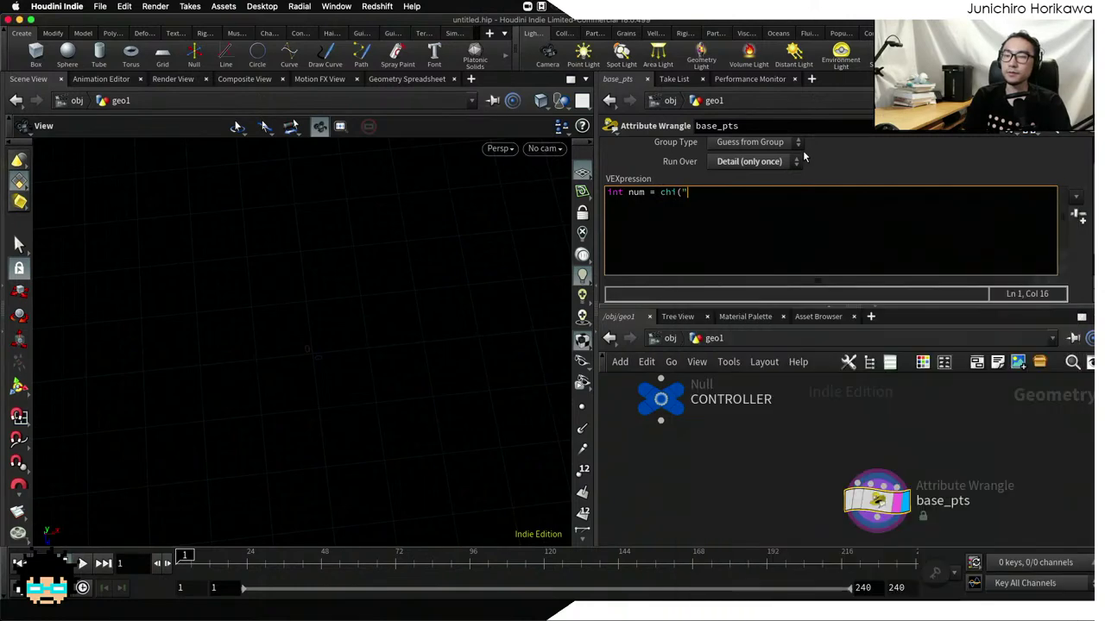
{"action": "type", "text": "m\");"}
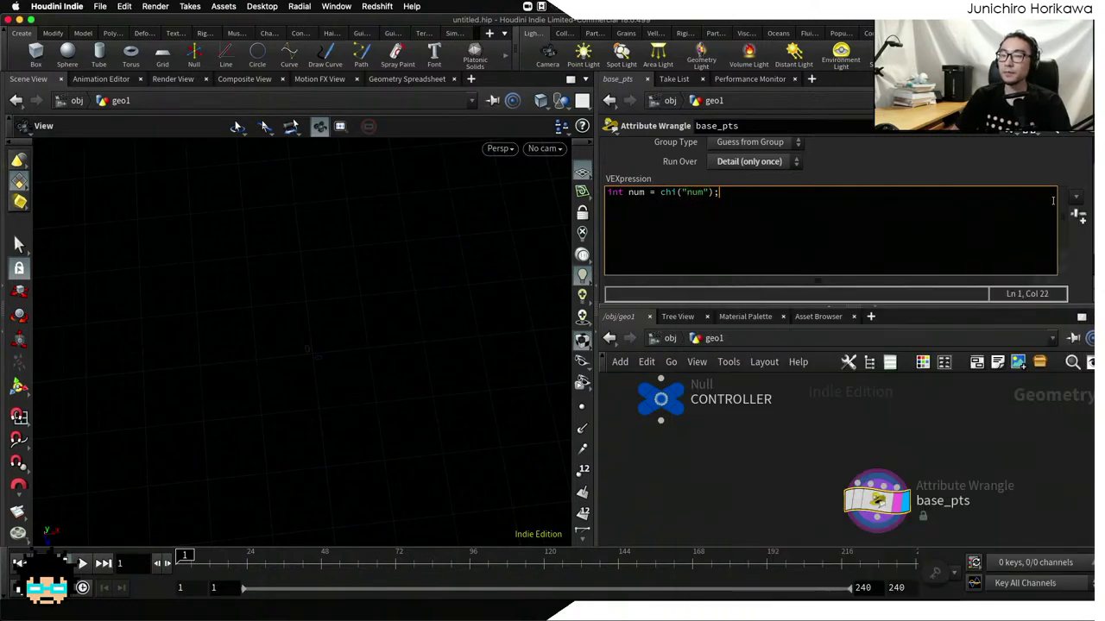
Create spare parameters from the code and copy CONTROLLER's num parameter
{"action": "left_click", "coordinate": [1078, 216]}
{"action": "scroll", "coordinate": [864, 259], "scroll_direction": "down", "scroll_amount": 3}
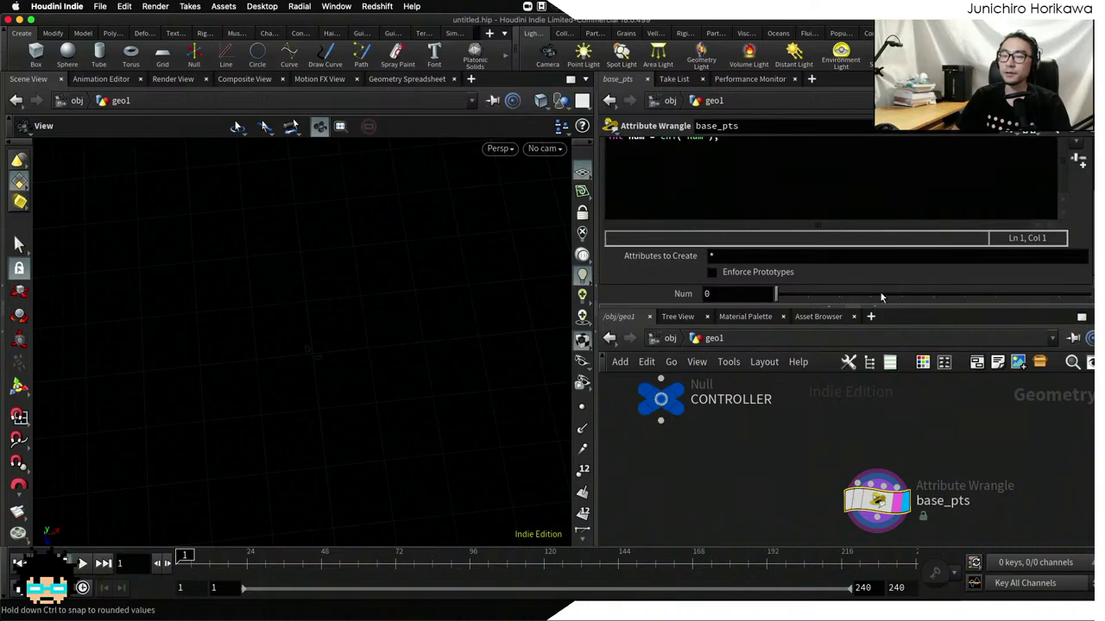
{"action": "left_click", "coordinate": [661, 398]}
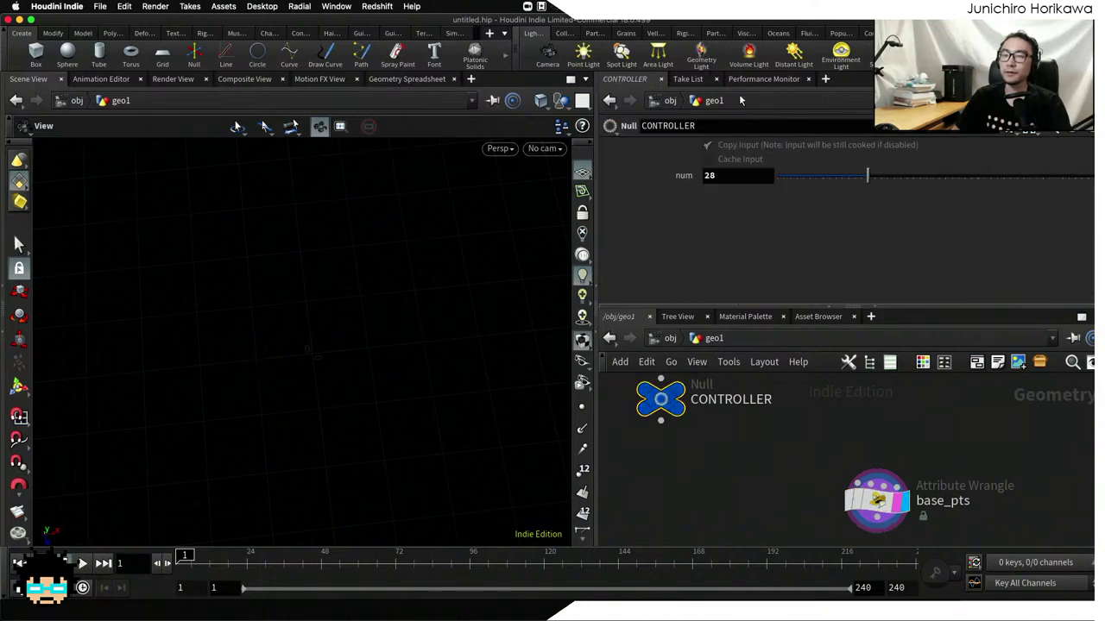
{"action": "right_click", "coordinate": [735, 171]}
{"action": "mouse_move", "coordinate": [764, 241]}
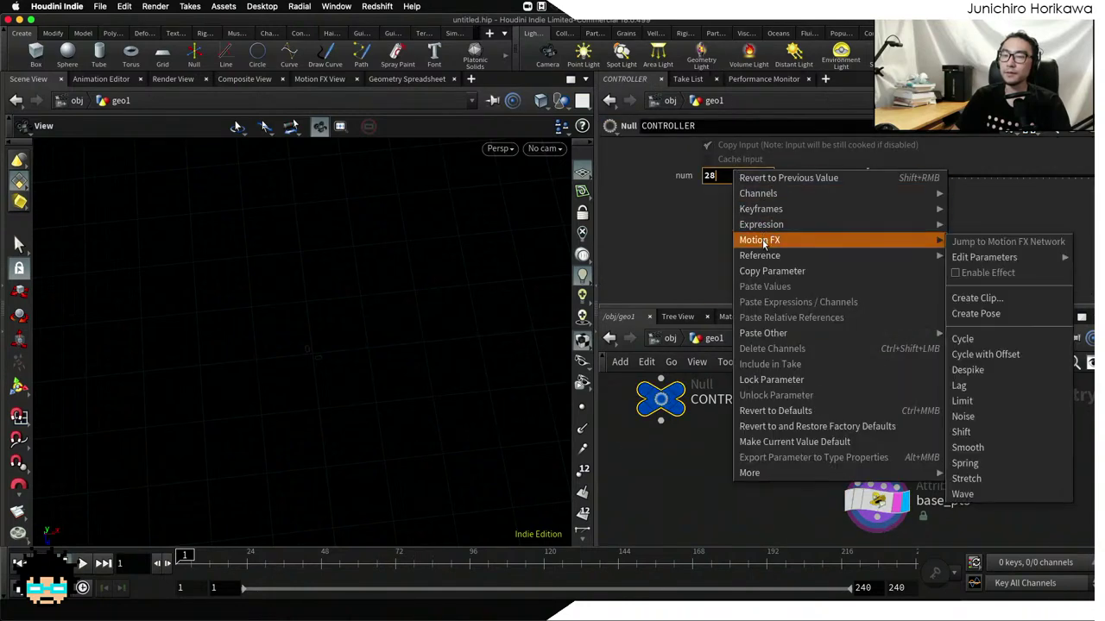
{"action": "left_click", "coordinate": [772, 271]}
Paste a relative reference into base_pts Num, linking it to ch("../CONTROLLER/num") = 28
{"action": "left_click", "coordinate": [876, 502]}
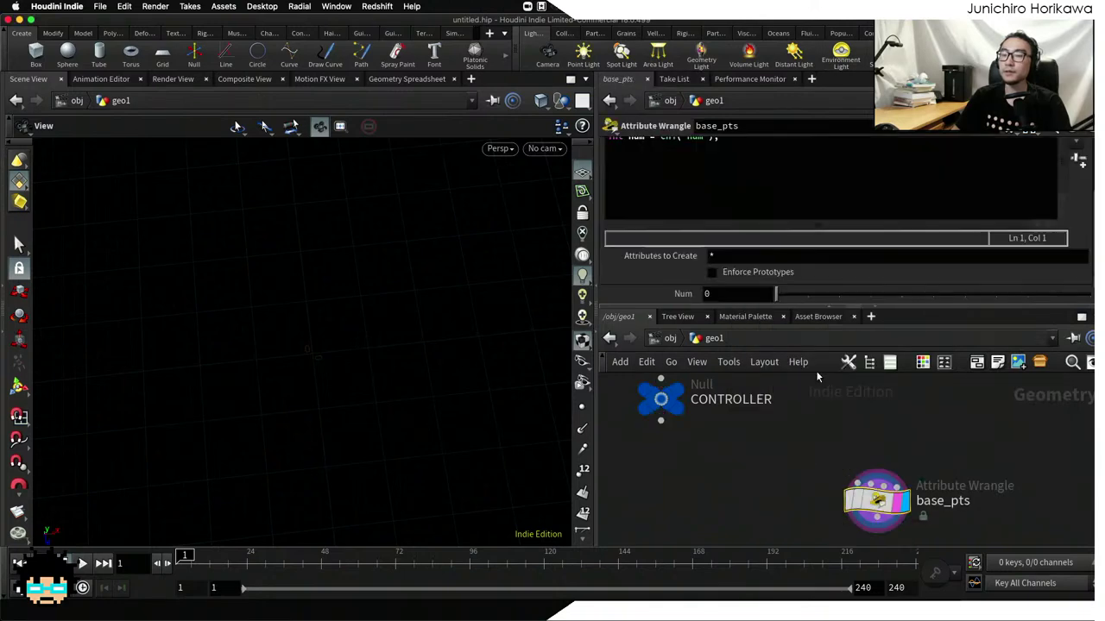
{"action": "left_click", "coordinate": [717, 296]}
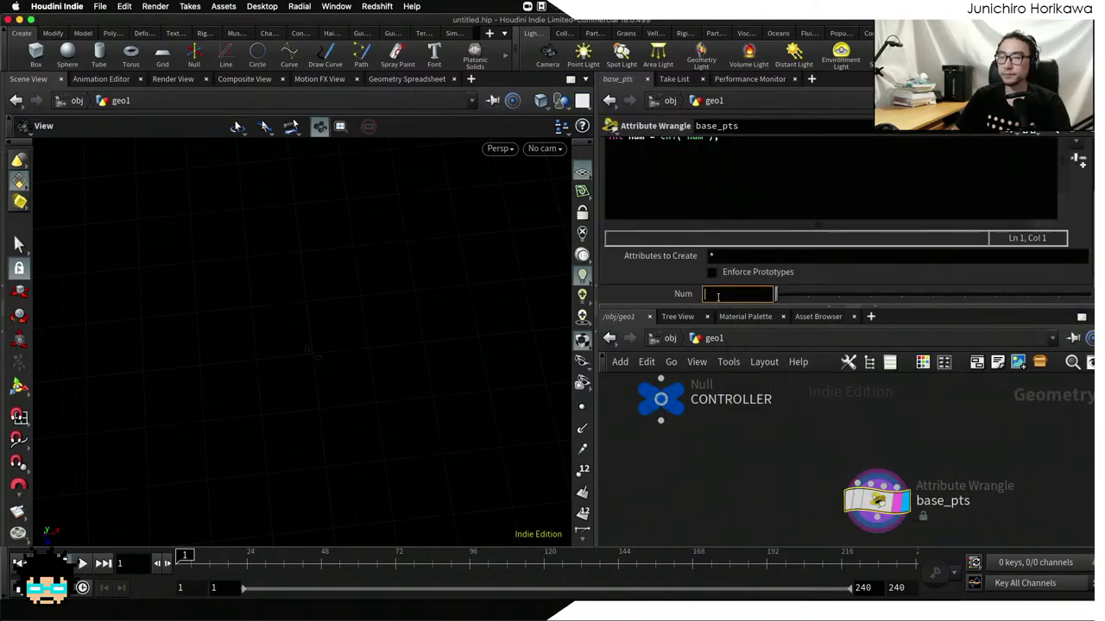
{"action": "right_click", "coordinate": [717, 295]}
{"action": "left_click", "coordinate": [753, 445]}
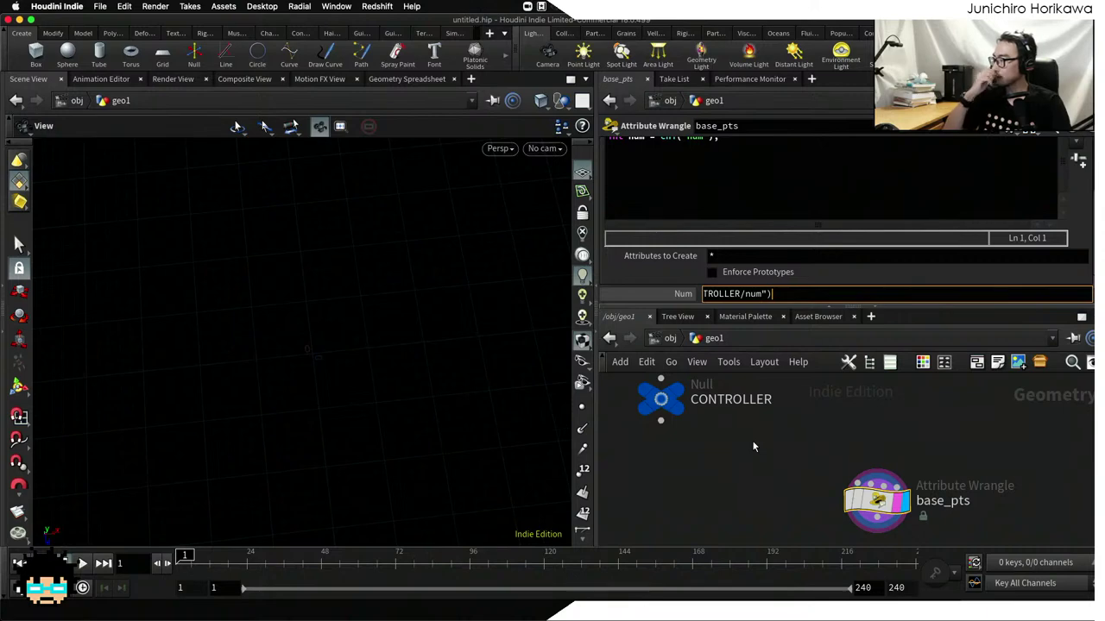
{"action": "key", "text": "Return"}
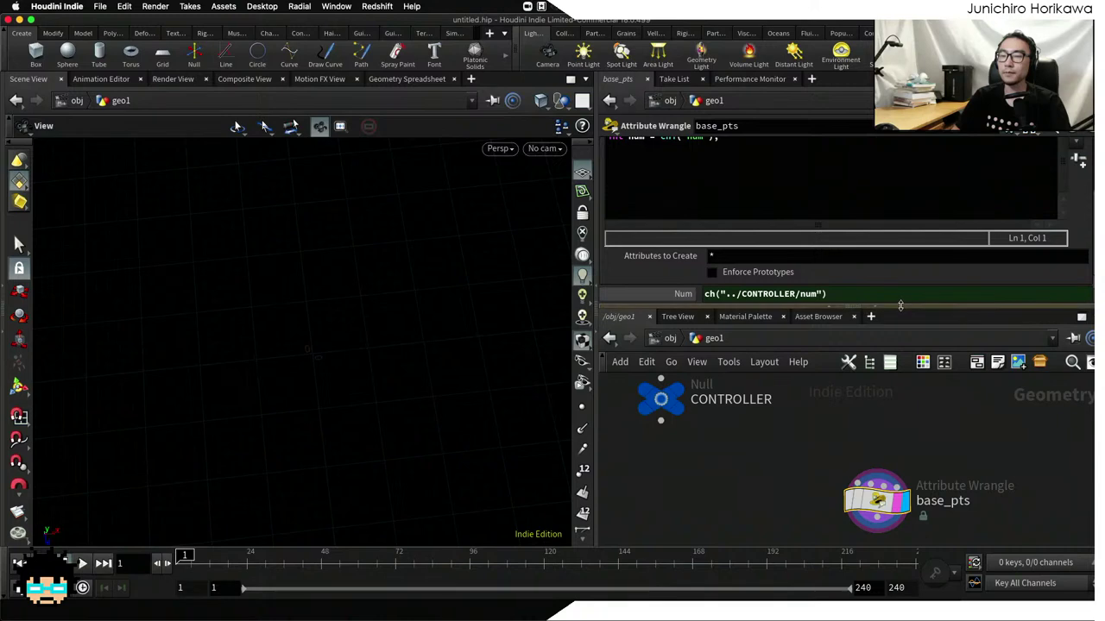
{"action": "left_click_drag", "start_coordinate": [902, 309], "coordinate": [901, 379]}
Add a for(int i=0; i<num; i++){ } loop below the num line with an indented empty body
{"action": "left_click", "coordinate": [773, 245]}
{"action": "key", "text": "Return"}
{"action": "key", "text": "Return"}
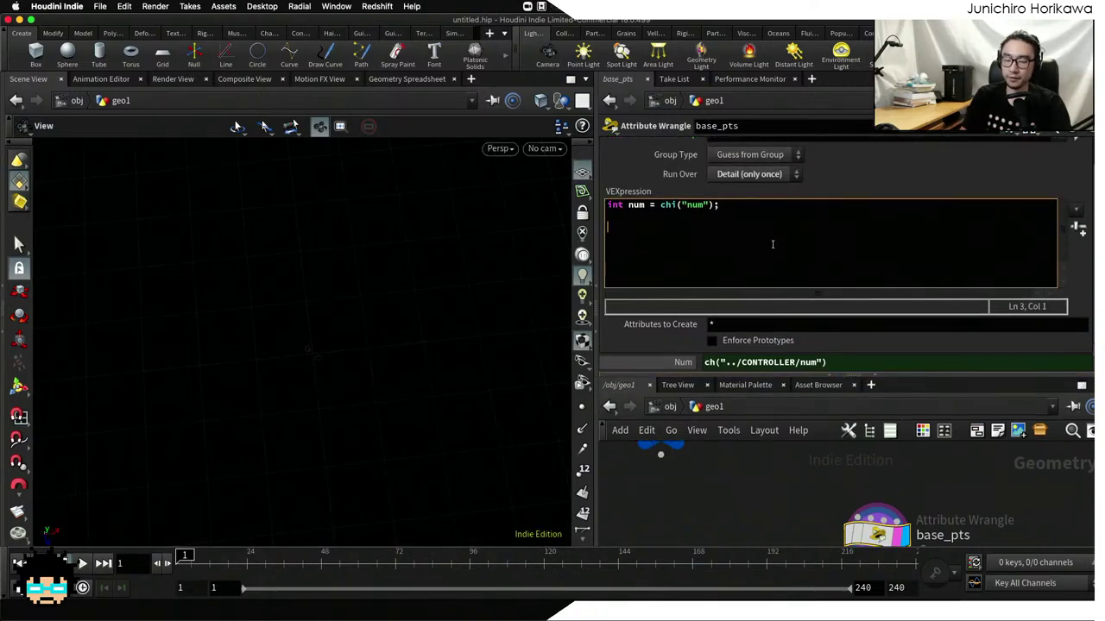
{"action": "type", "text": "for"}
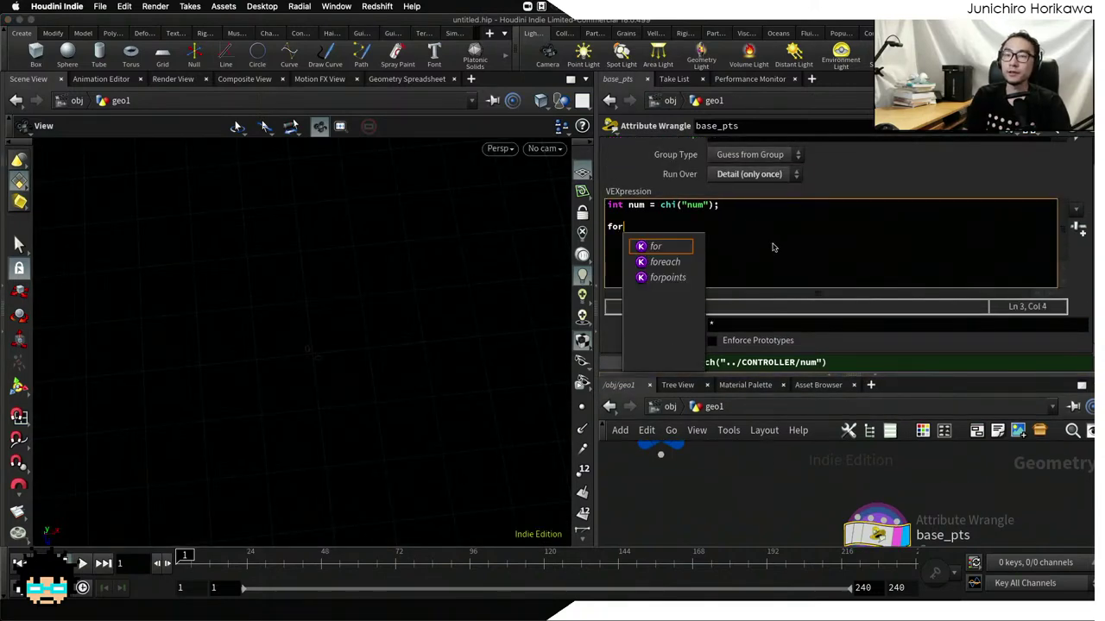
{"action": "type", "text": "(int i=0;"}
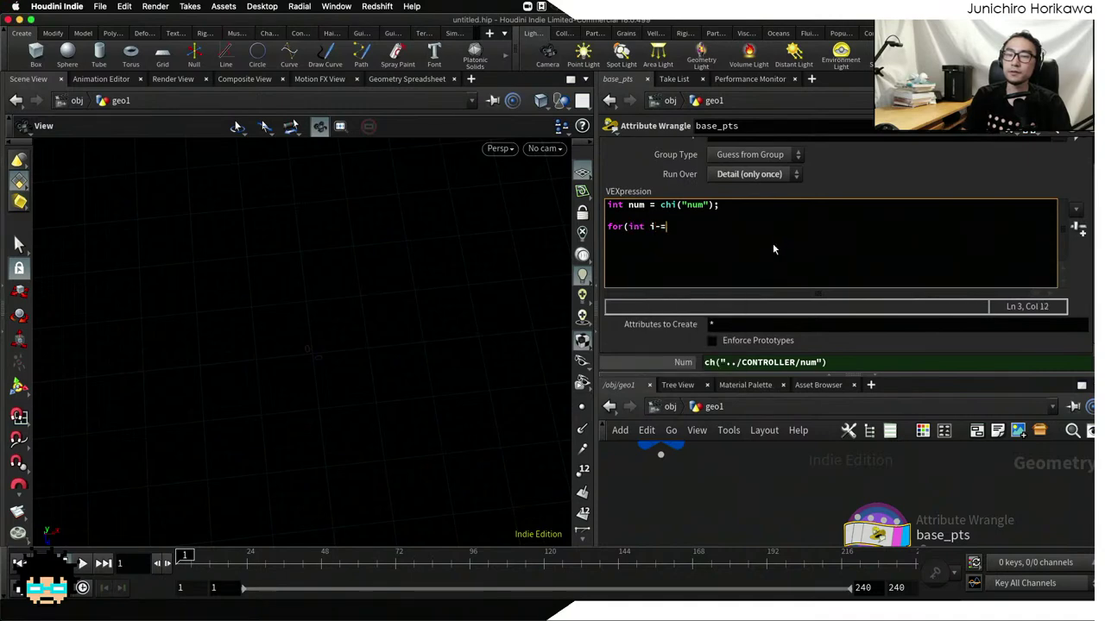
{"action": "type", "text": " i<"}
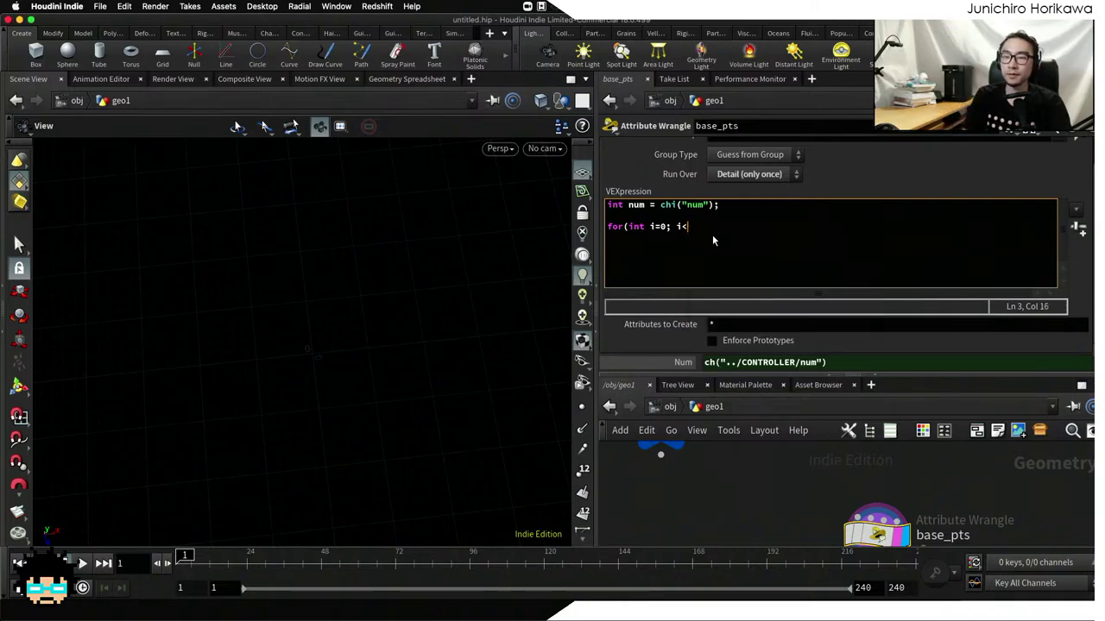
{"action": "type", "text": "num; i"}
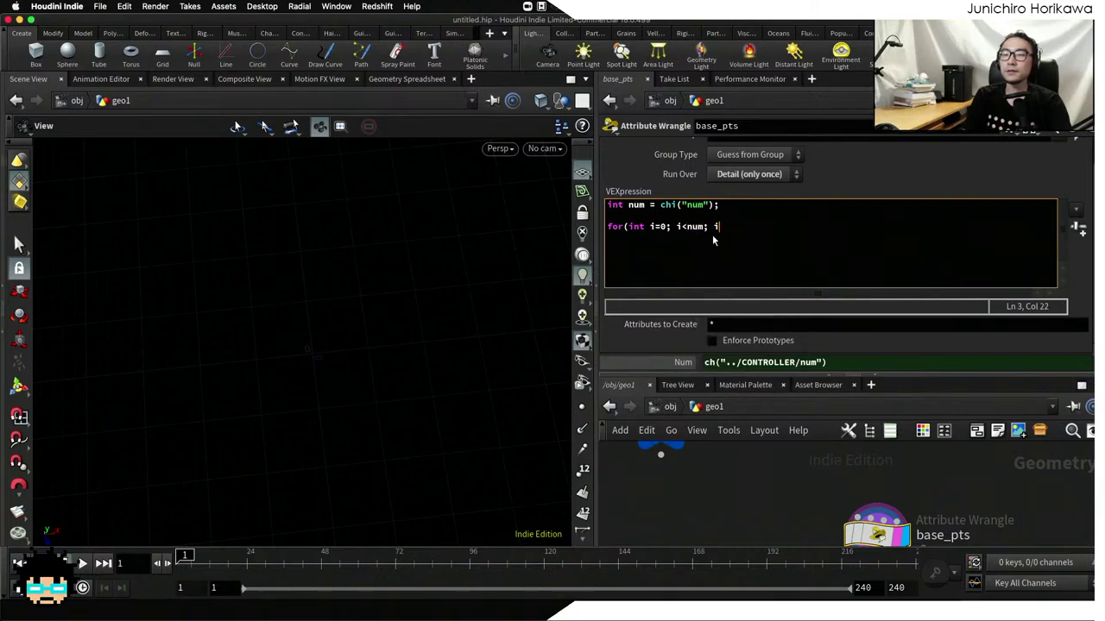
{"action": "type", "text": "++){"}
{"action": "key", "text": "Return"}
{"action": "type", "text": "}"}
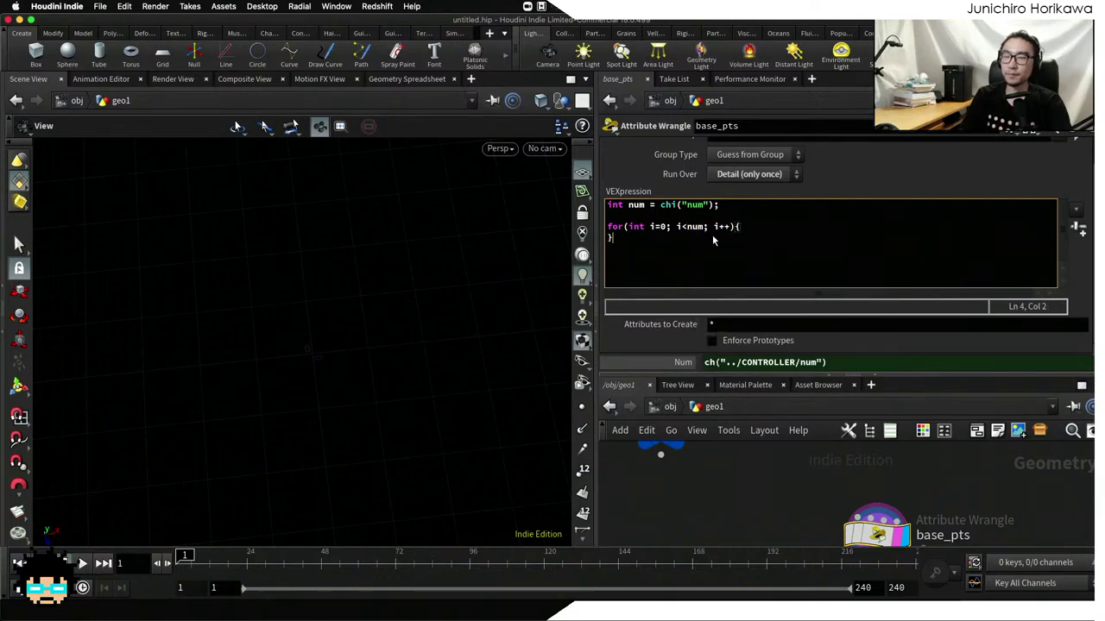
{"action": "key", "text": "Left"}
{"action": "key", "text": "Return"}
{"action": "key", "text": "Up"}
{"action": "key", "text": "Tab"}
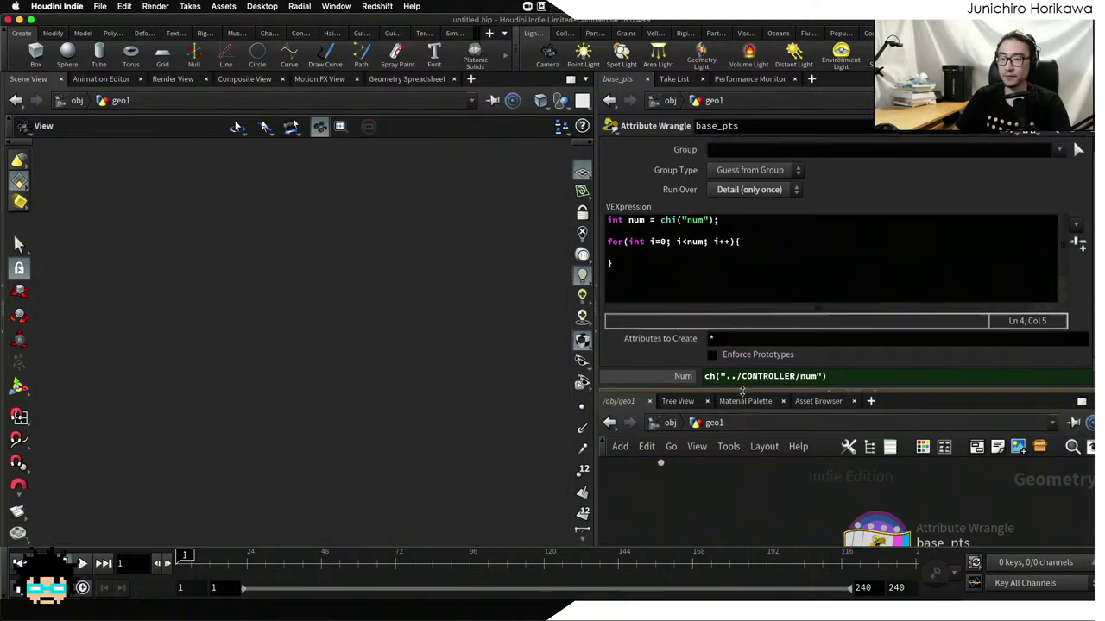
{"action": "scroll", "coordinate": [725, 319], "scroll_direction": "up", "scroll_amount": 1}
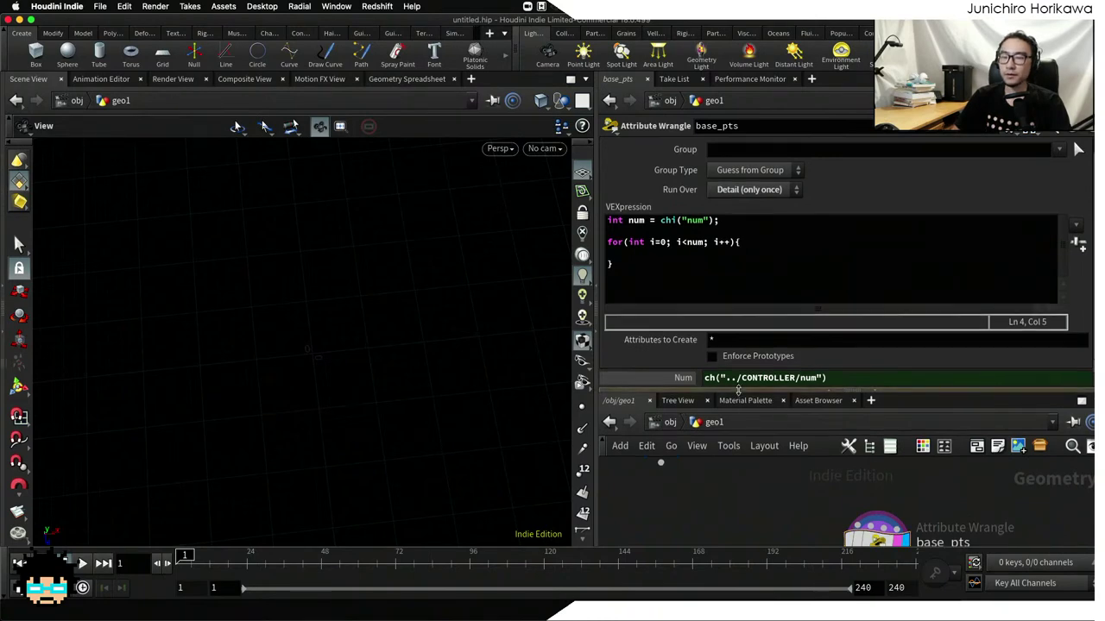
{"action": "scroll", "coordinate": [699, 280], "scroll_direction": "down", "scroll_amount": 1}
{"action": "left_click", "coordinate": [675, 243]}
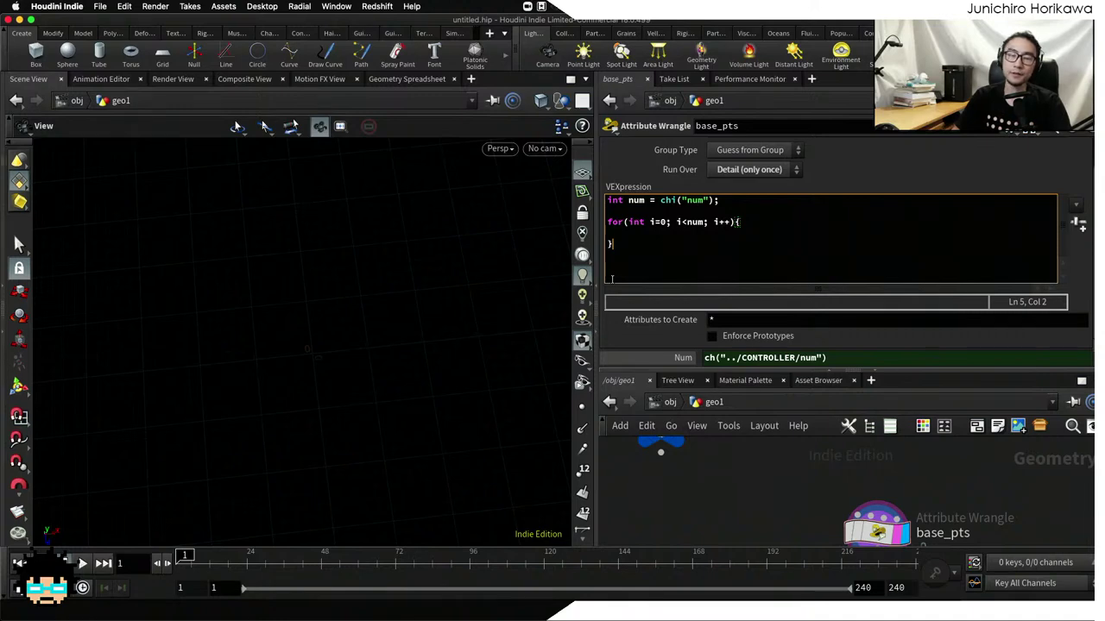
Begin the loop body with float ang = i / float(num) *
{"action": "left_click", "coordinate": [716, 236]}
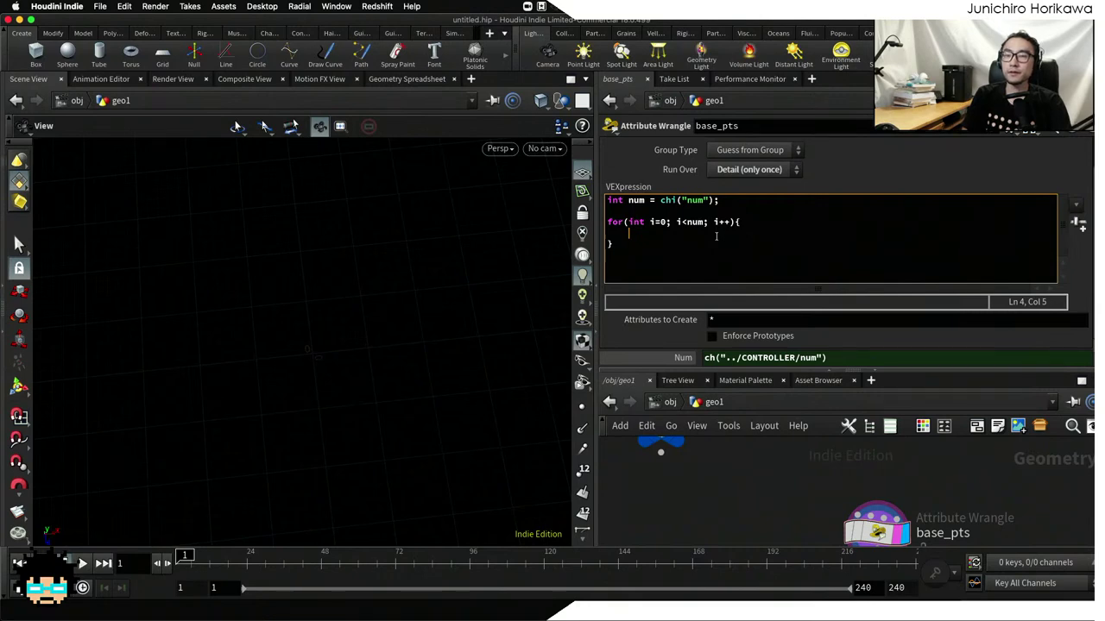
{"action": "left_click", "coordinate": [640, 234]}
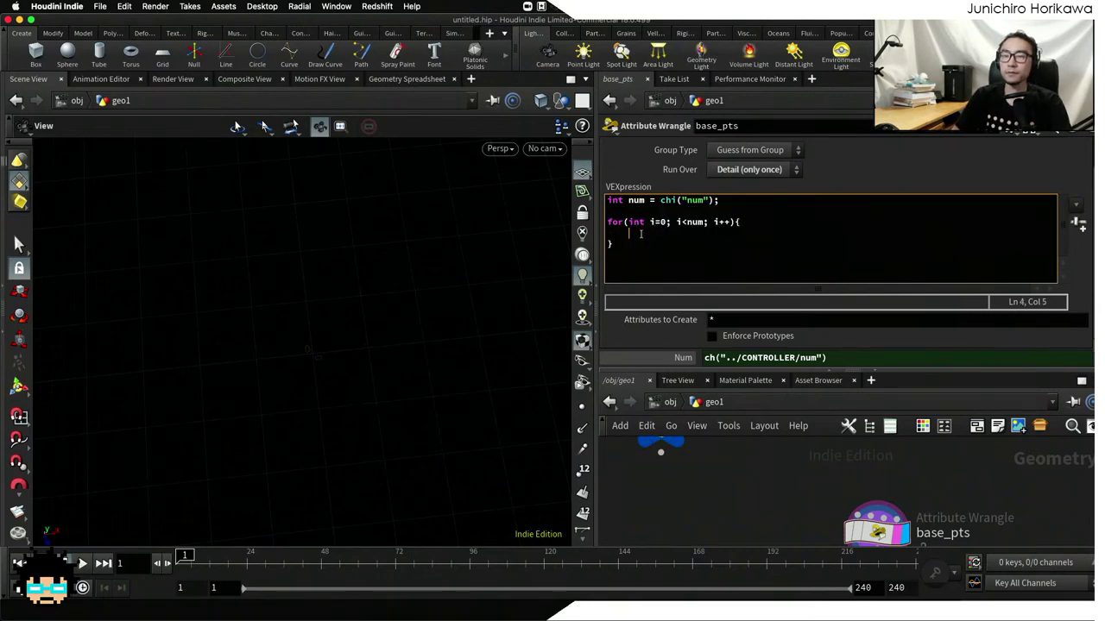
{"action": "type", "text": "flo"}
{"action": "key", "text": "Escape"}
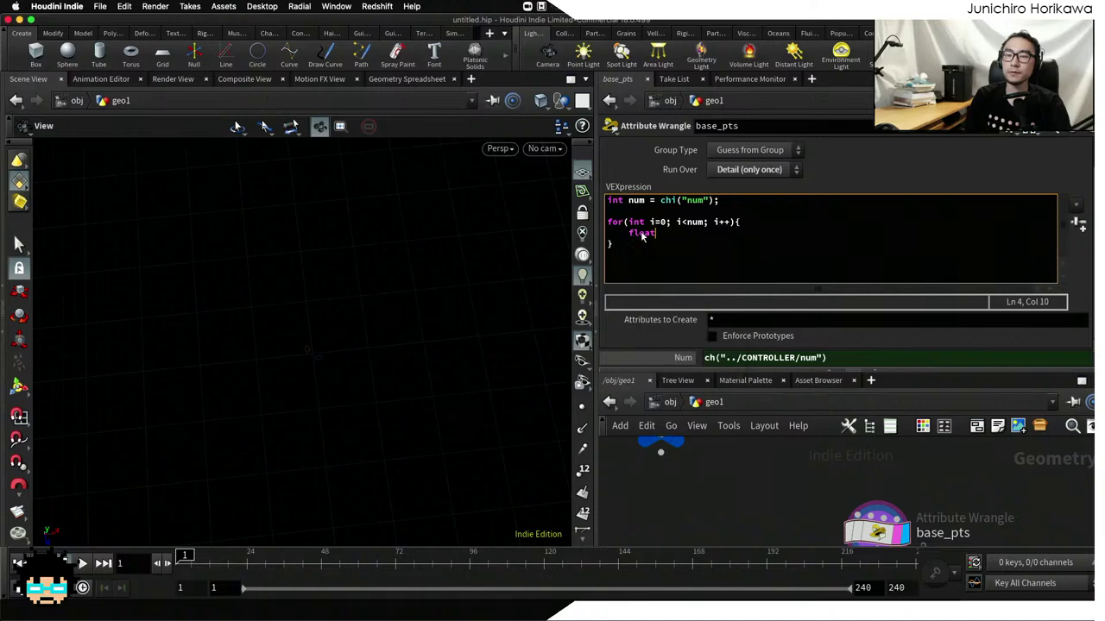
{"action": "type", "text": "loat ang"}
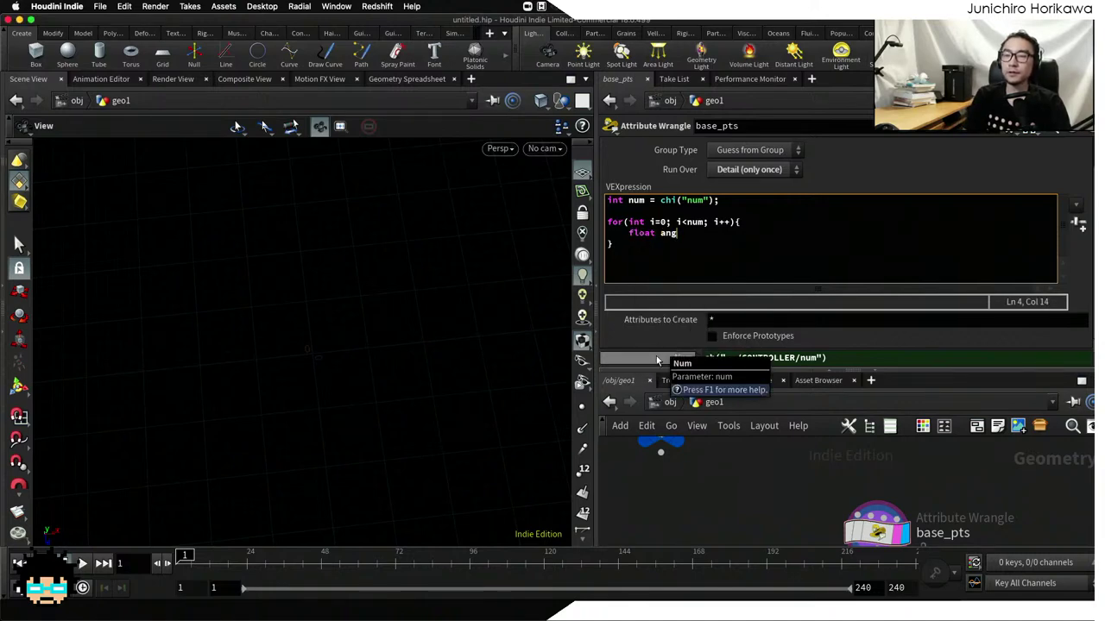
{"action": "type", "text": " = "}
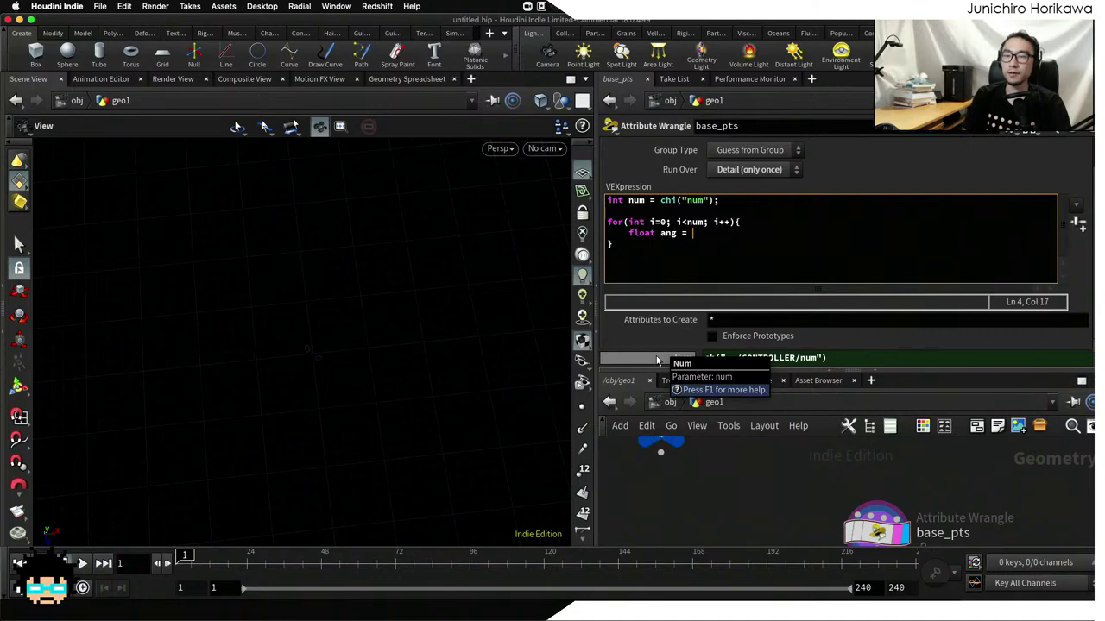
{"action": "type", "text": "i /"}
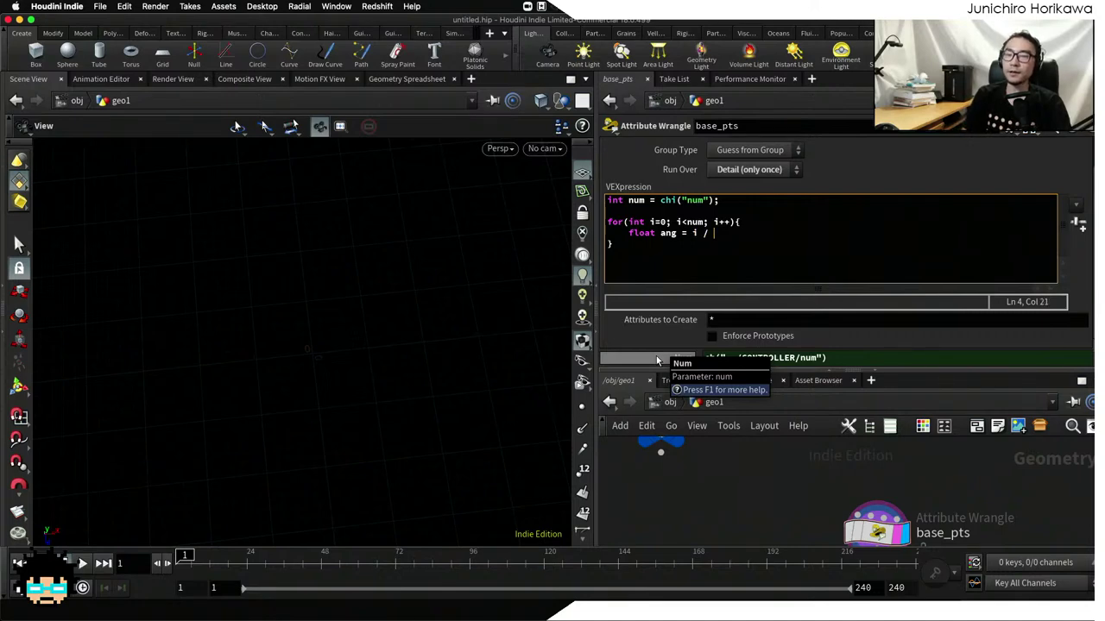
{"action": "type", "text": "float(num) "}
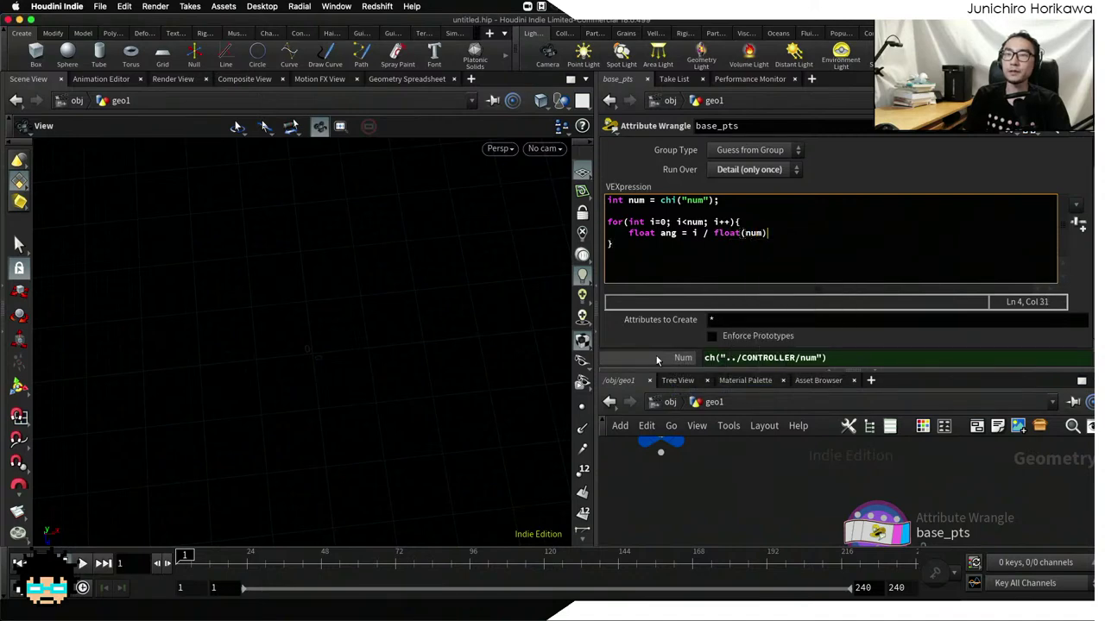
{"action": "type", "text": "*"}
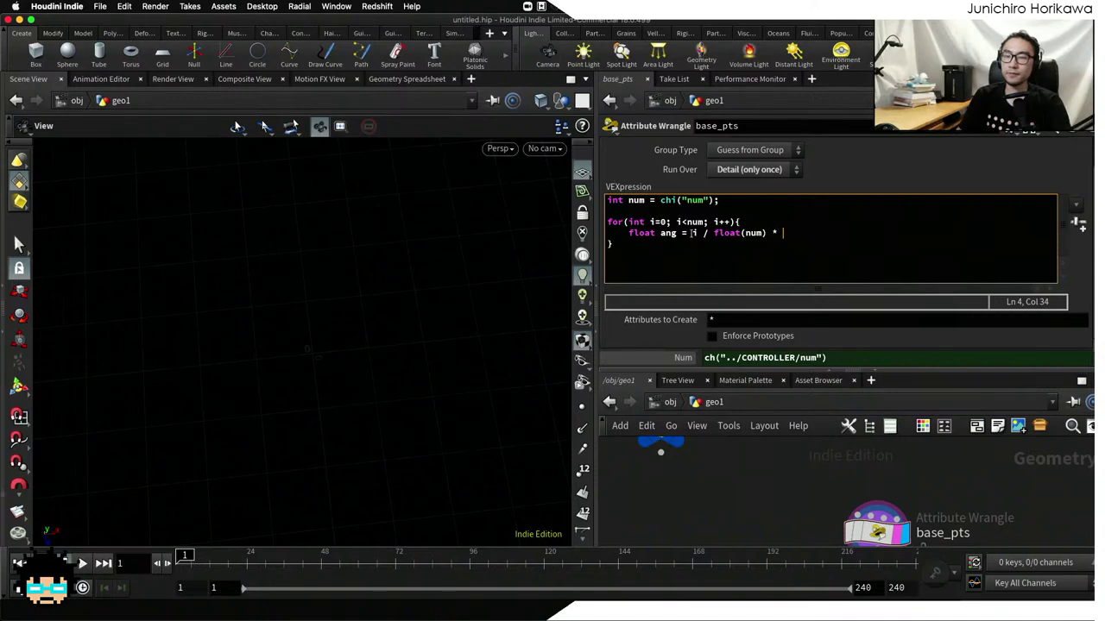
Finish the angle line with $PI * 2 and move to a new empty line in the loop
{"action": "left_click_drag", "start_coordinate": [692, 233], "coordinate": [768, 234]}
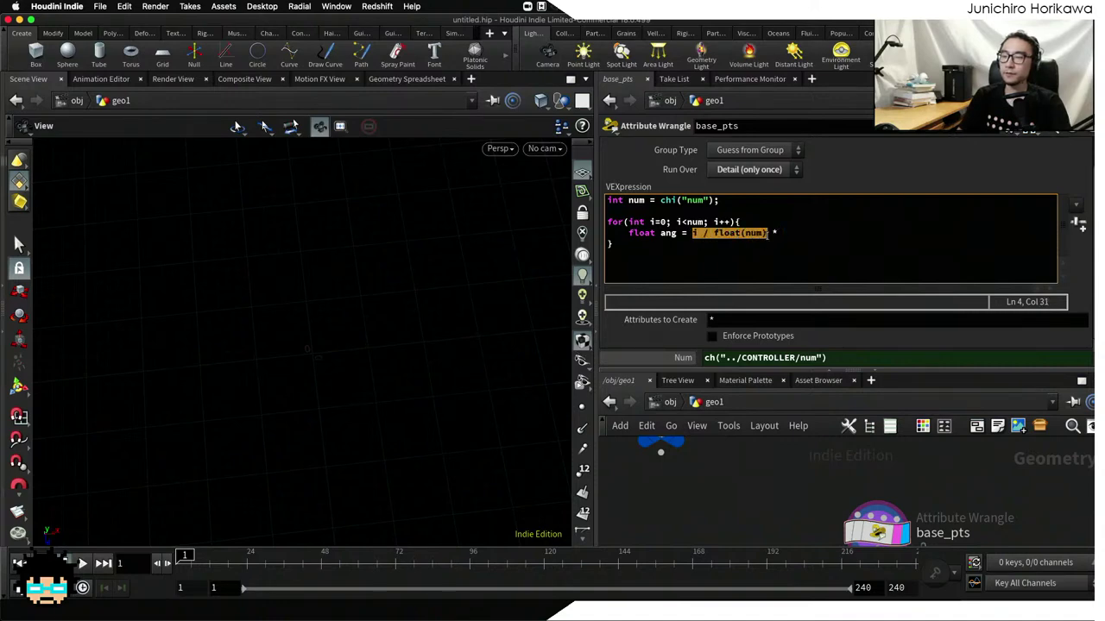
{"action": "left_click", "coordinate": [791, 233]}
{"action": "type", "text": "$PI * 2;"}
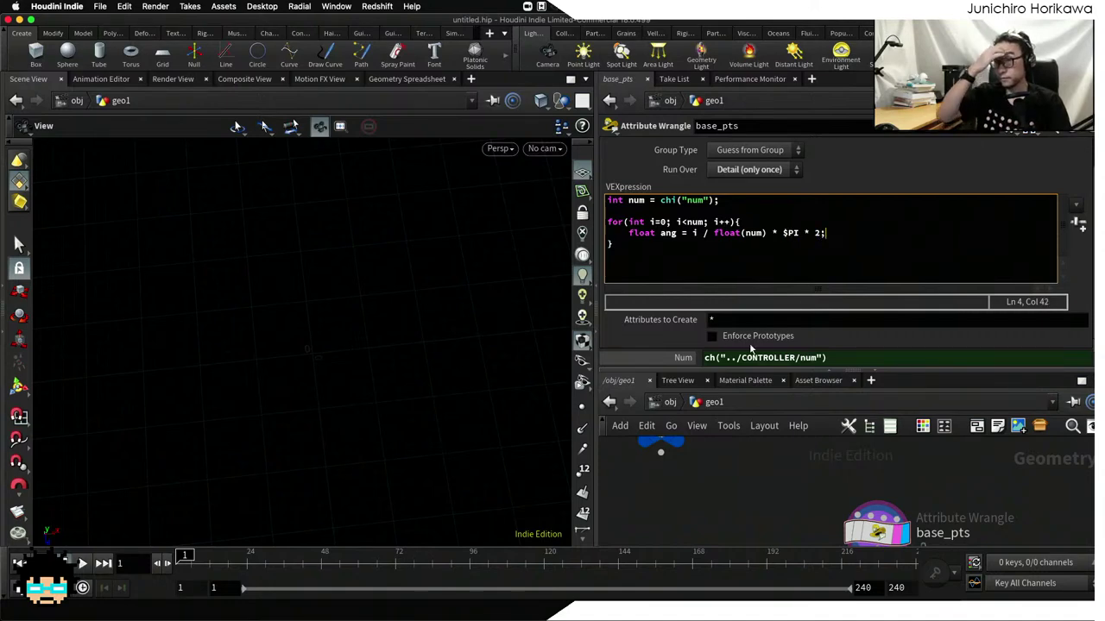
{"action": "key", "text": "Return"}
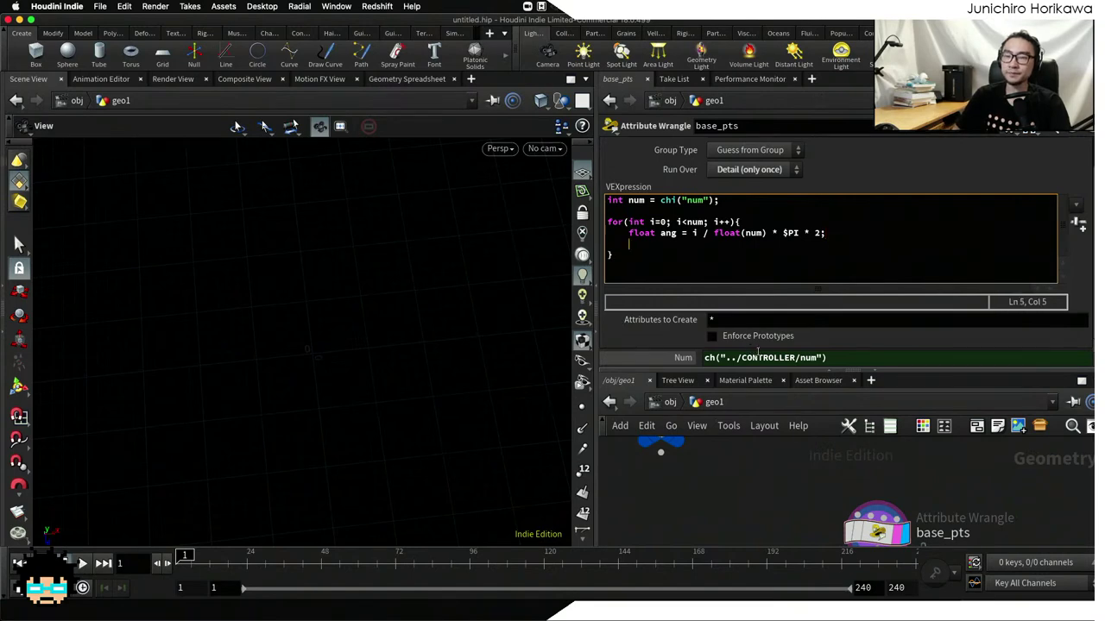
{"action": "mouse_move", "coordinate": [659, 233]}
{"action": "left_mouse_down"}
{"action": "mouse_move", "coordinate": [708, 233]}
{"action": "mouse_move", "coordinate": [678, 233]}
{"action": "left_mouse_up"}
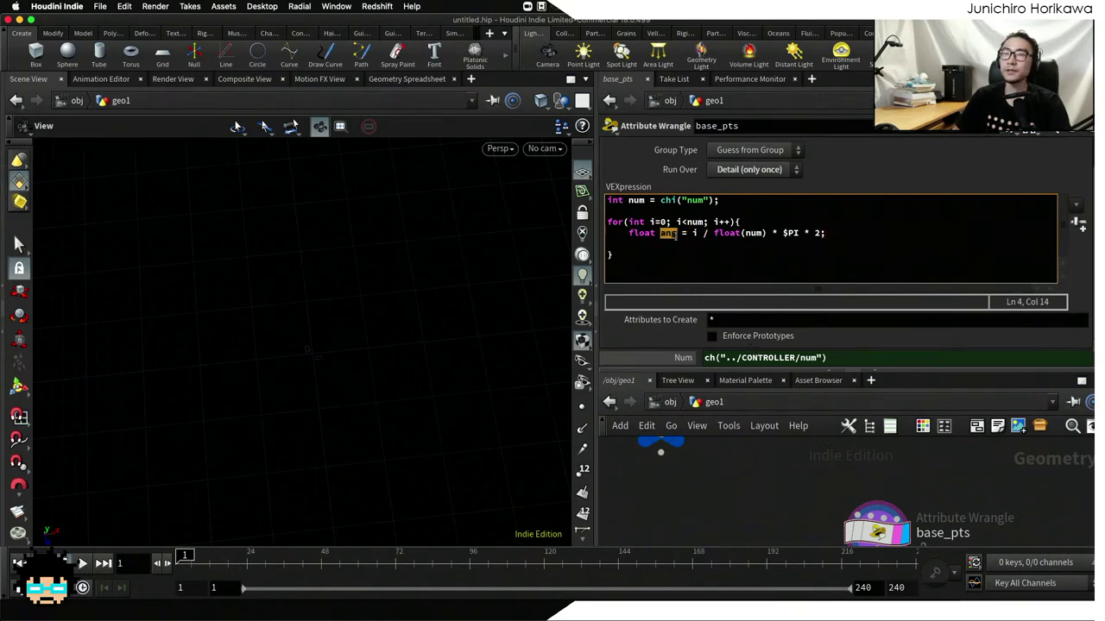
{"action": "left_click", "coordinate": [669, 242]}
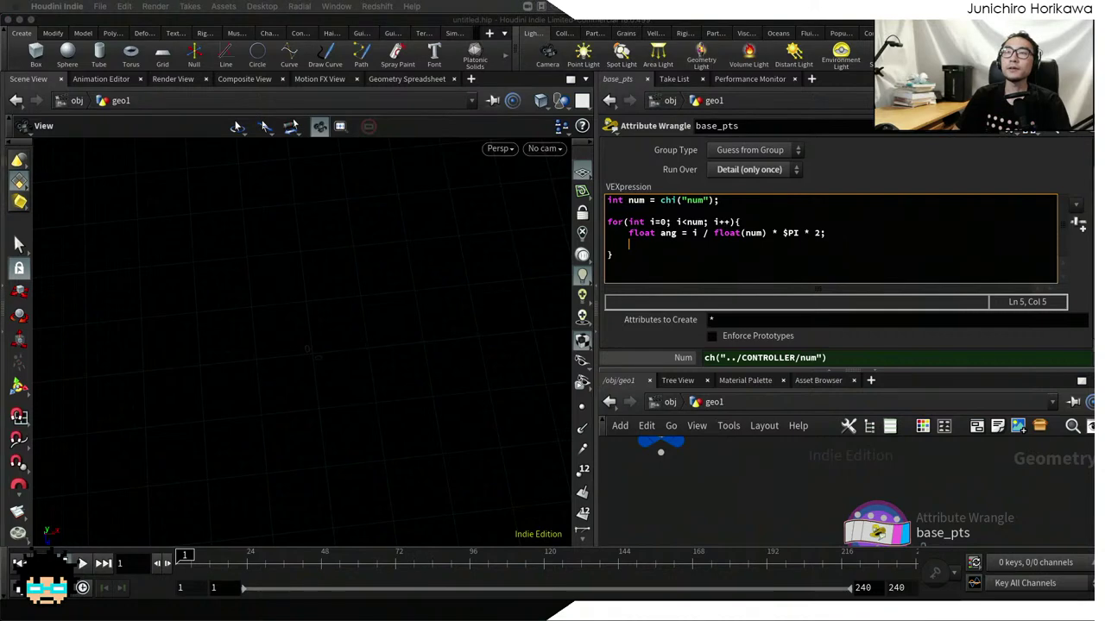
{"action": "left_click", "coordinate": [833, 216]}
{"action": "left_click_drag", "start_coordinate": [842, 238], "coordinate": [649, 235]}
{"action": "left_click", "coordinate": [646, 248]}
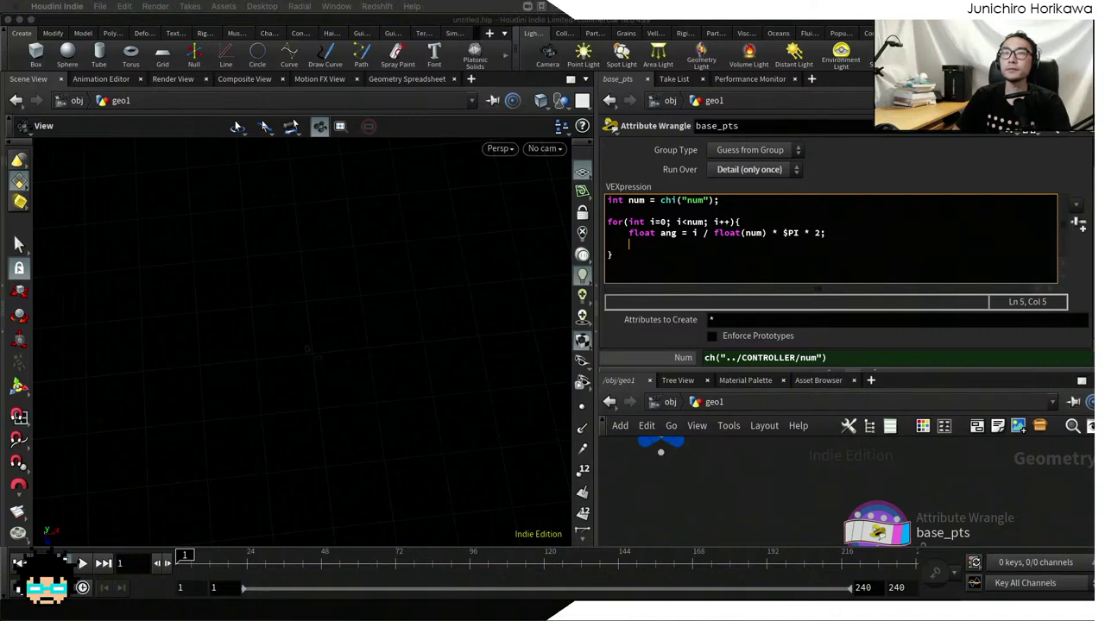
Add float x = cos(ang) * rad; plus a float rad = chf("rad"); channel with Rad set to 1
{"action": "left_click", "coordinate": [645, 251]}
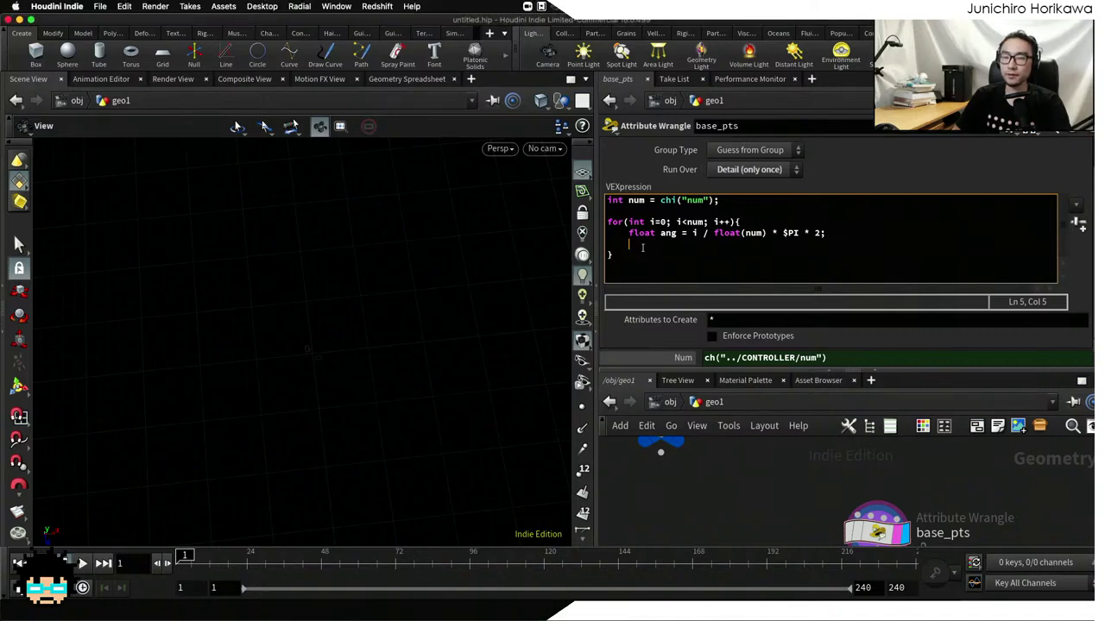
{"action": "type", "text": "float x = "}
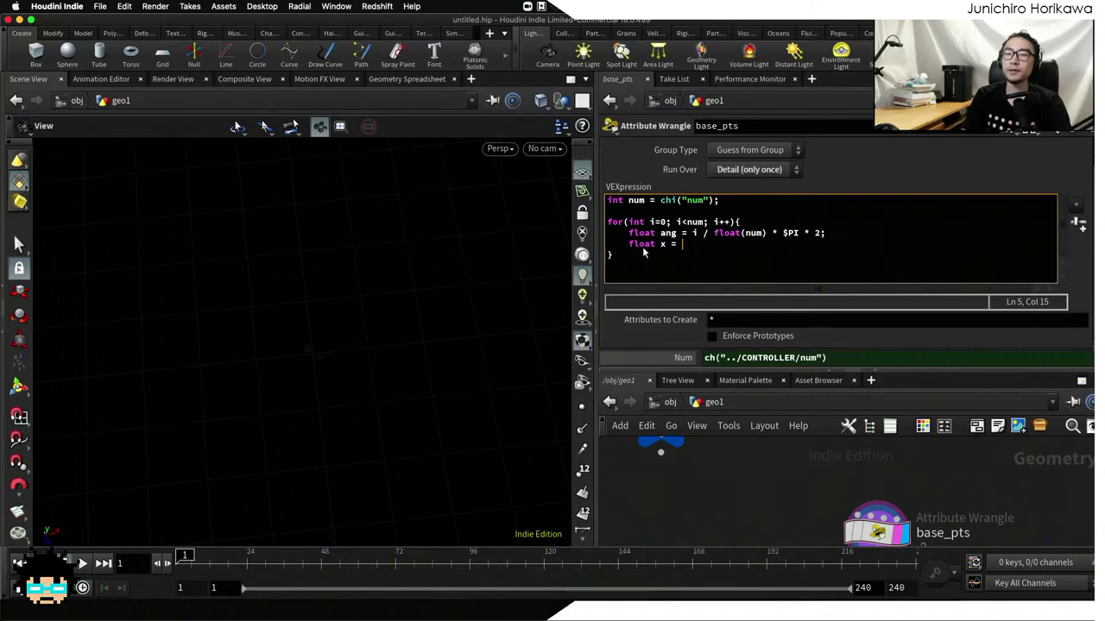
{"action": "type", "text": "cos("}
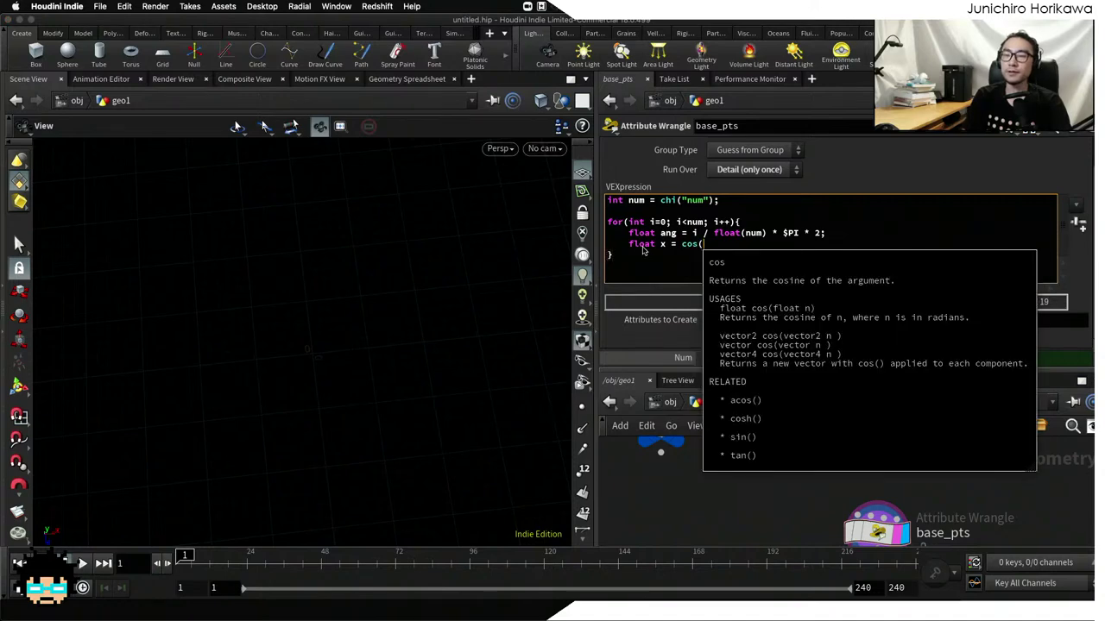
{"action": "type", "text": "ang) * "}
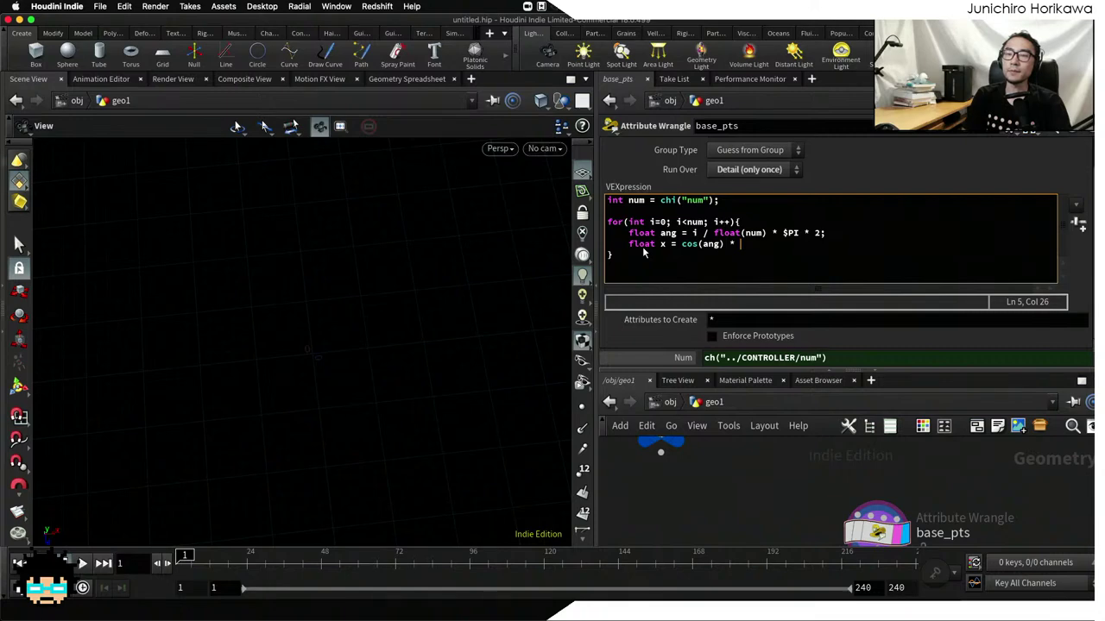
{"action": "type", "text": "rad;"}
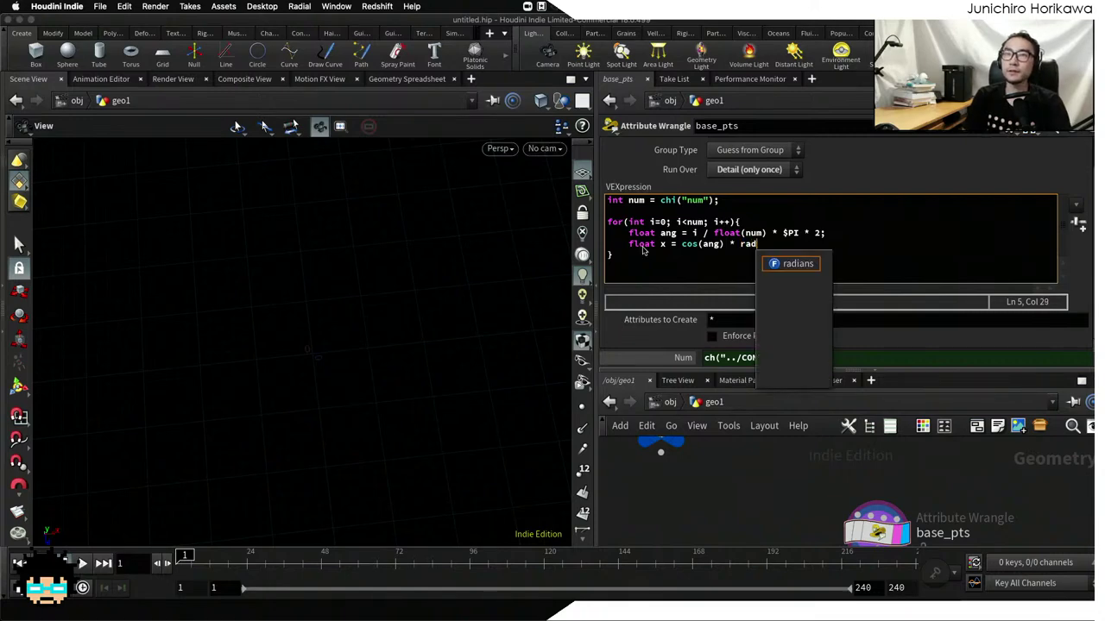
{"action": "key", "text": "Up"}
{"action": "key", "text": "Up"}
{"action": "key", "text": "Up"}
{"action": "key", "text": "Return"}
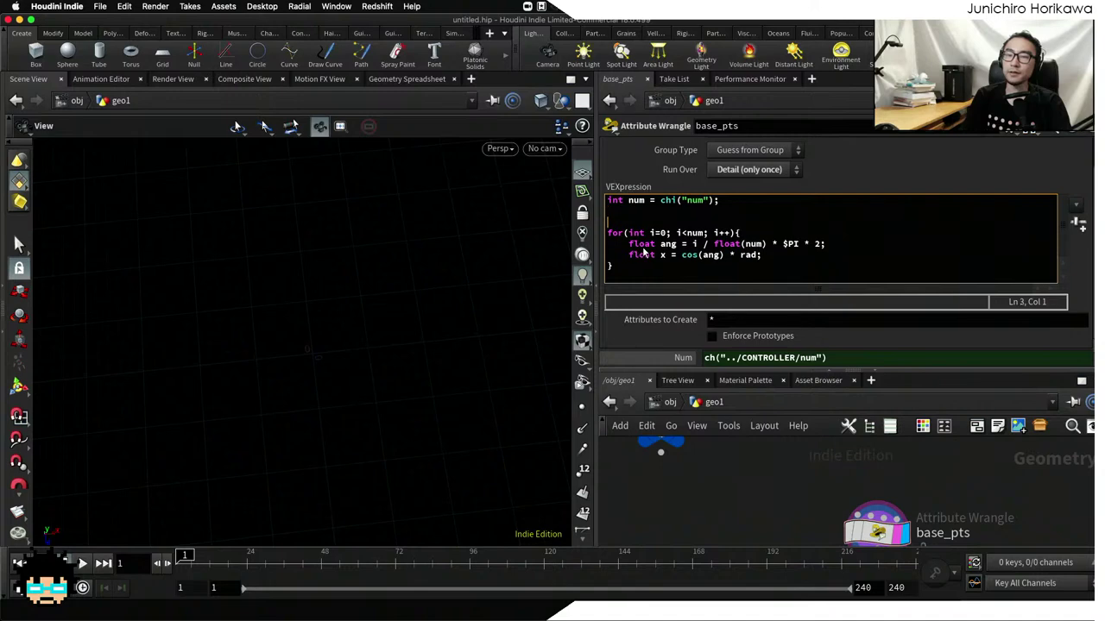
{"action": "key", "text": "Up"}
{"action": "type", "text": "float chf("}
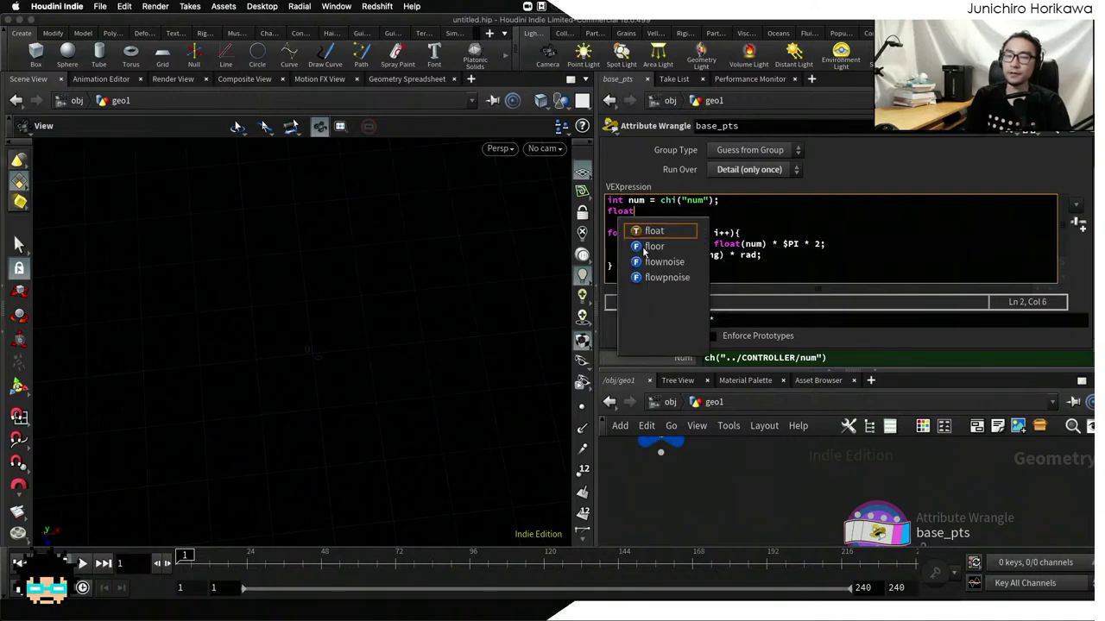
{"action": "key", "text": "BackSpace"}
{"action": "key", "text": "BackSpace"}
{"action": "key", "text": "BackSpace"}
{"action": "key", "text": "BackSpace"}
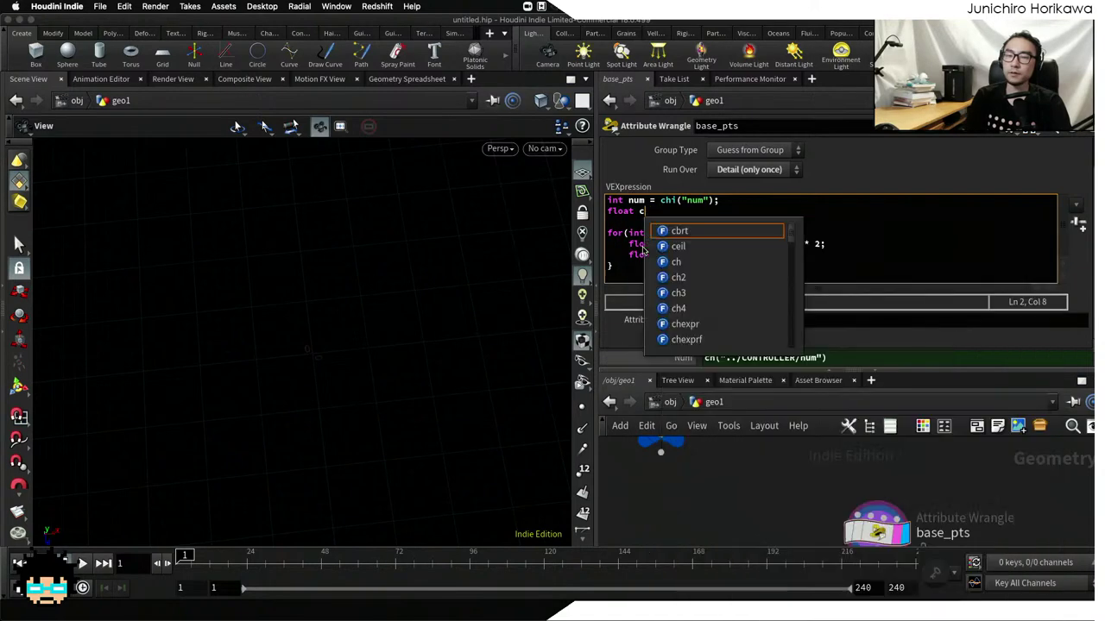
{"action": "type", "text": "rad = chf("}
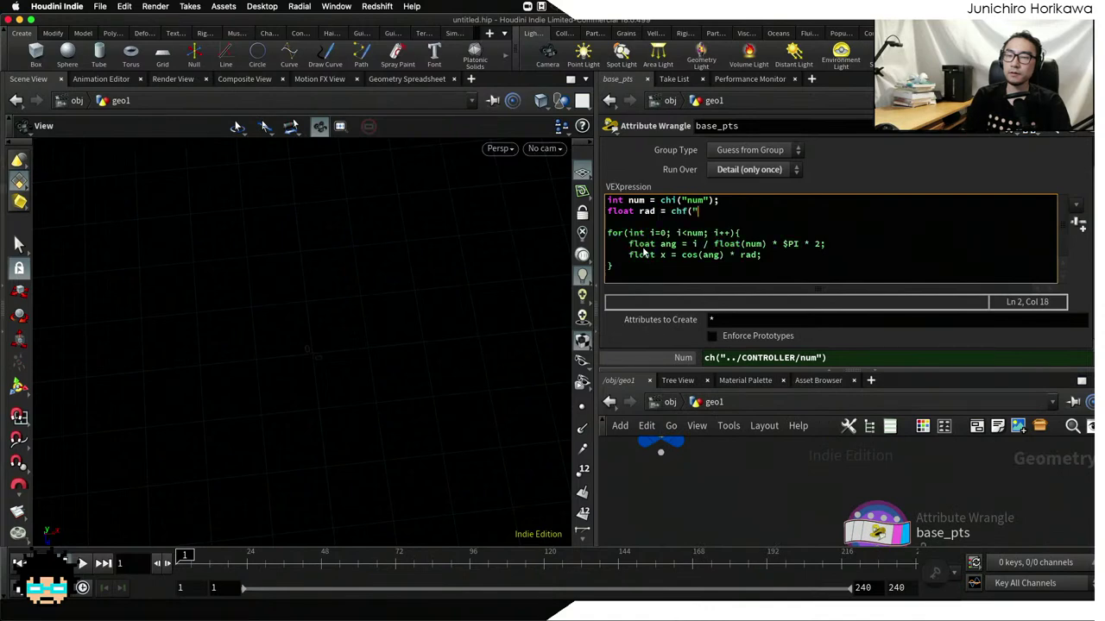
{"action": "type", "text": "\"rad\");"}
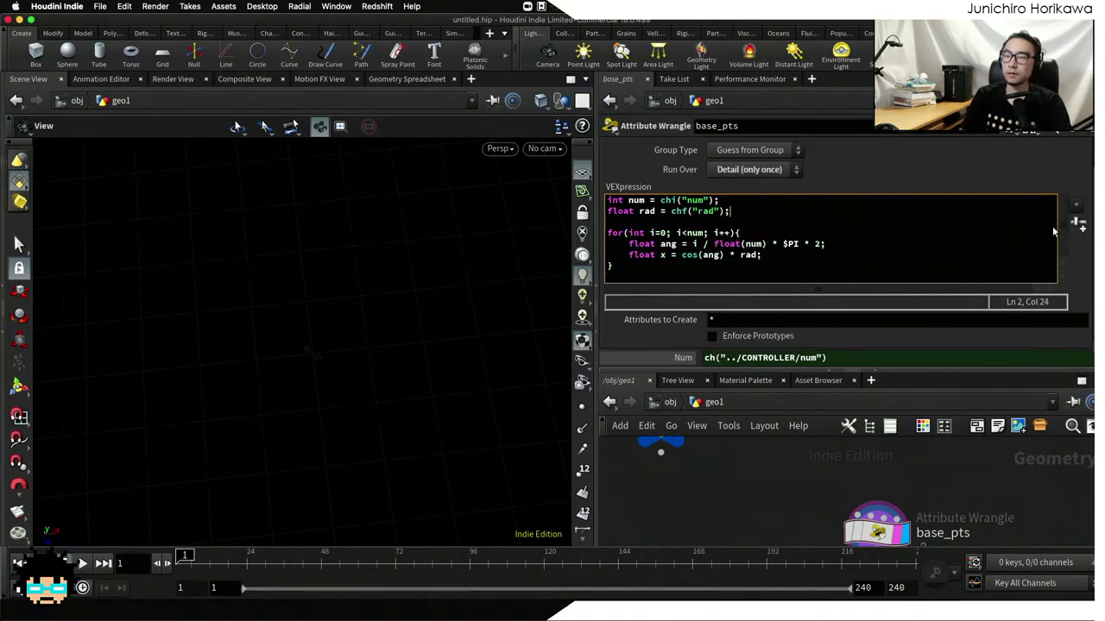
{"action": "left_click", "coordinate": [1078, 223]}
{"action": "left_click_drag", "start_coordinate": [839, 363], "coordinate": [1089, 358]}
Add float y = sin(ang) * rad; below the x line, followed by a blank line
{"action": "left_click", "coordinate": [764, 242]}
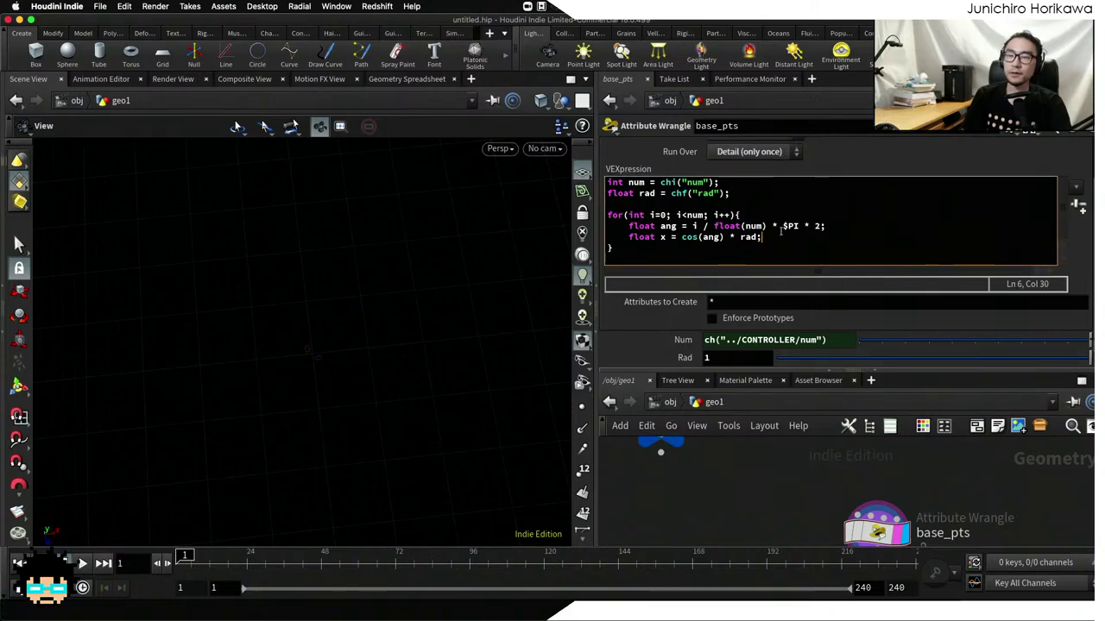
{"action": "key", "text": "Return"}
{"action": "type", "text": "float y "}
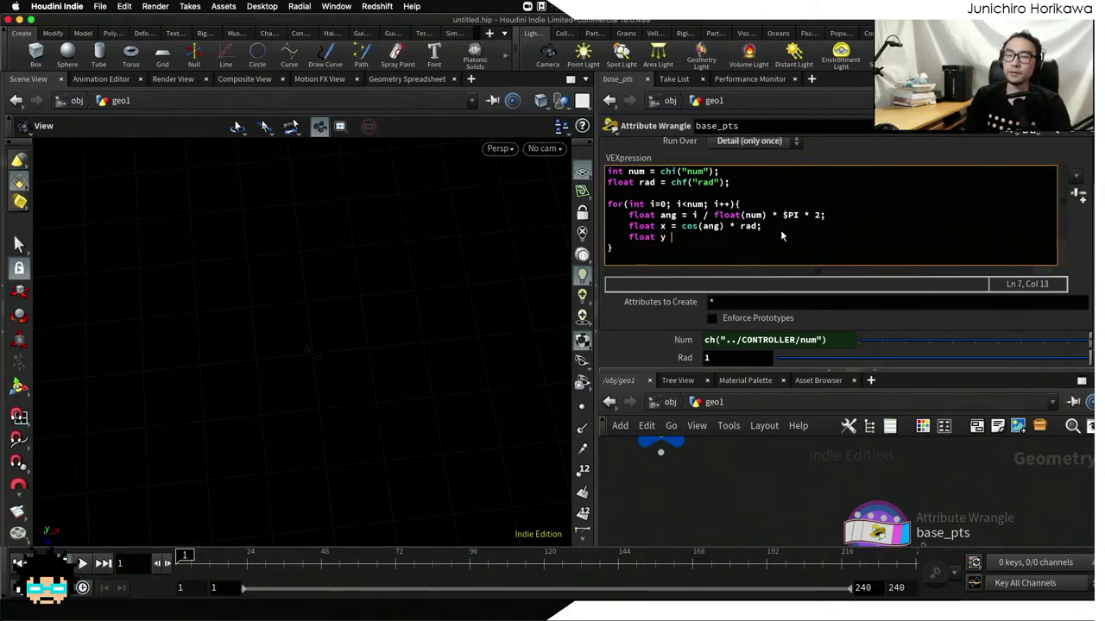
{"action": "type", "text": "= sin("}
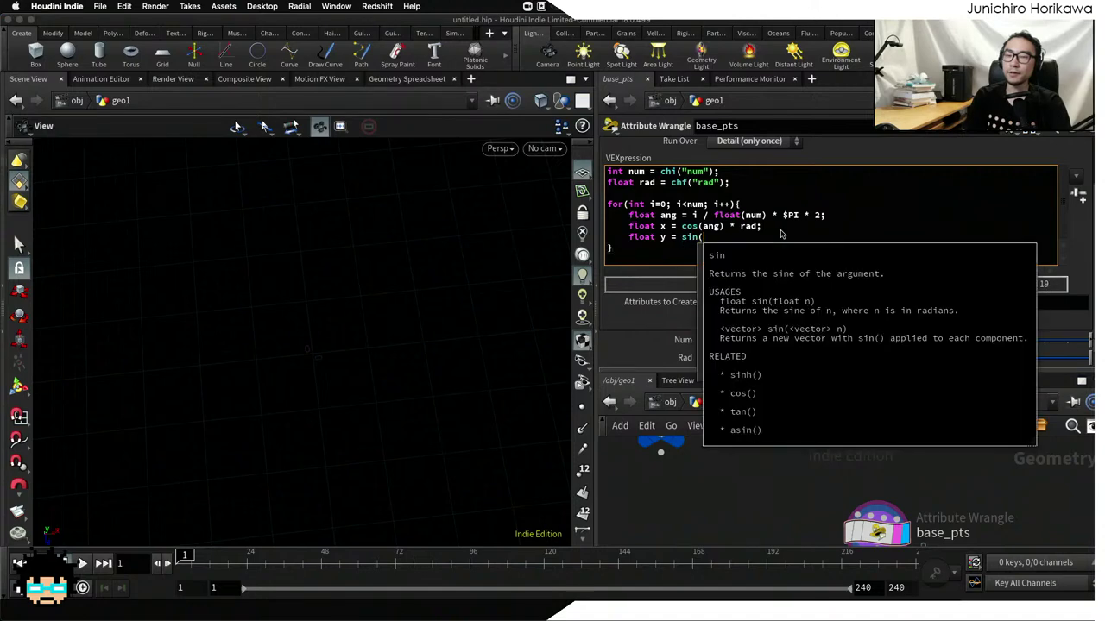
{"action": "type", "text": "ang) * rad;"}
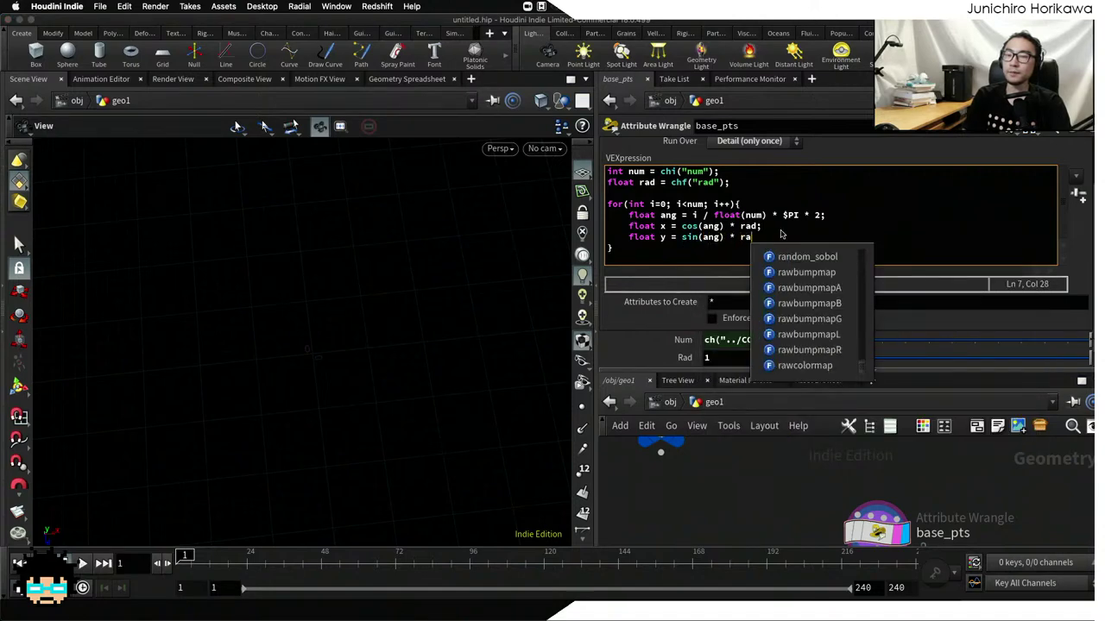
{"action": "key", "text": "Return"}
{"action": "key", "text": "Return"}
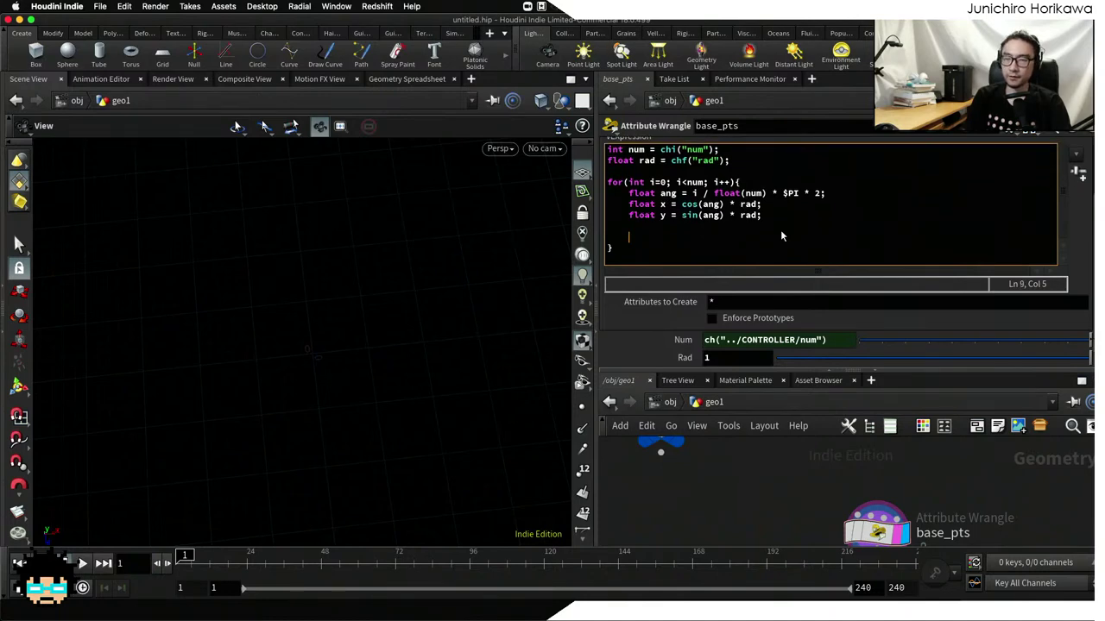
Add vector pos = set(x, 0, y); and int pt = addpoint(0, pos); inside the loop
{"action": "type", "text": "vecto"}
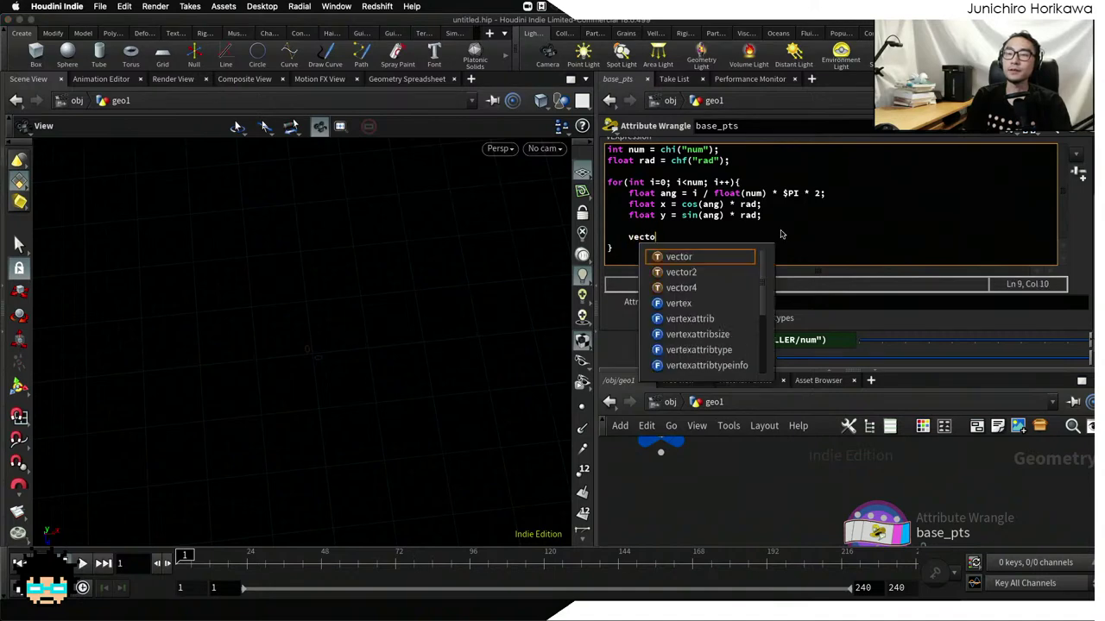
{"action": "type", "text": "r pos"}
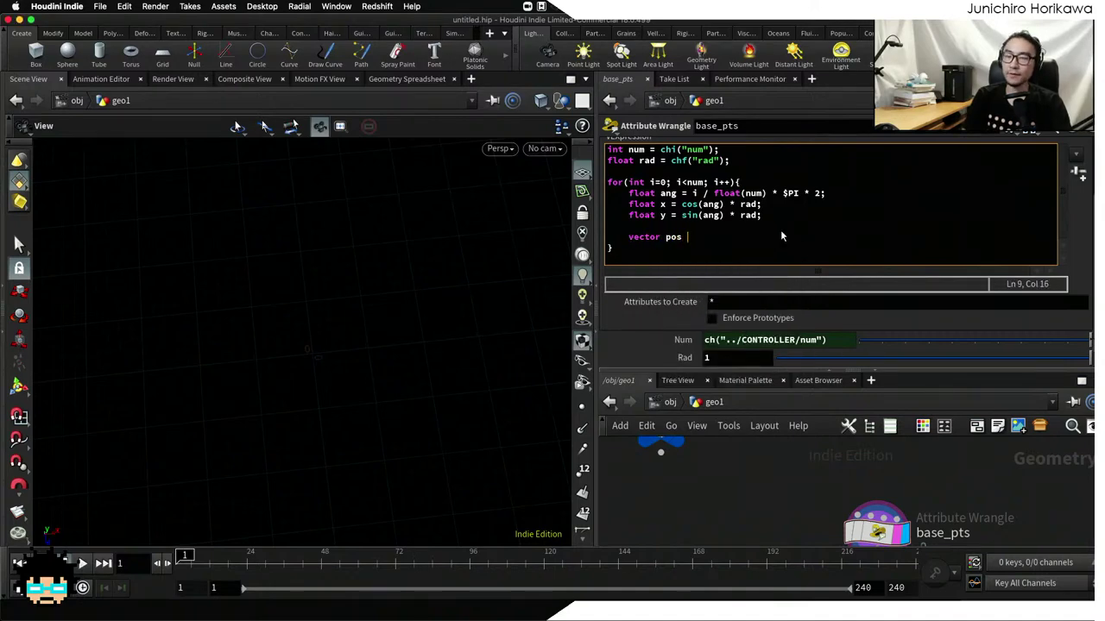
{"action": "type", "text": " = set(x"}
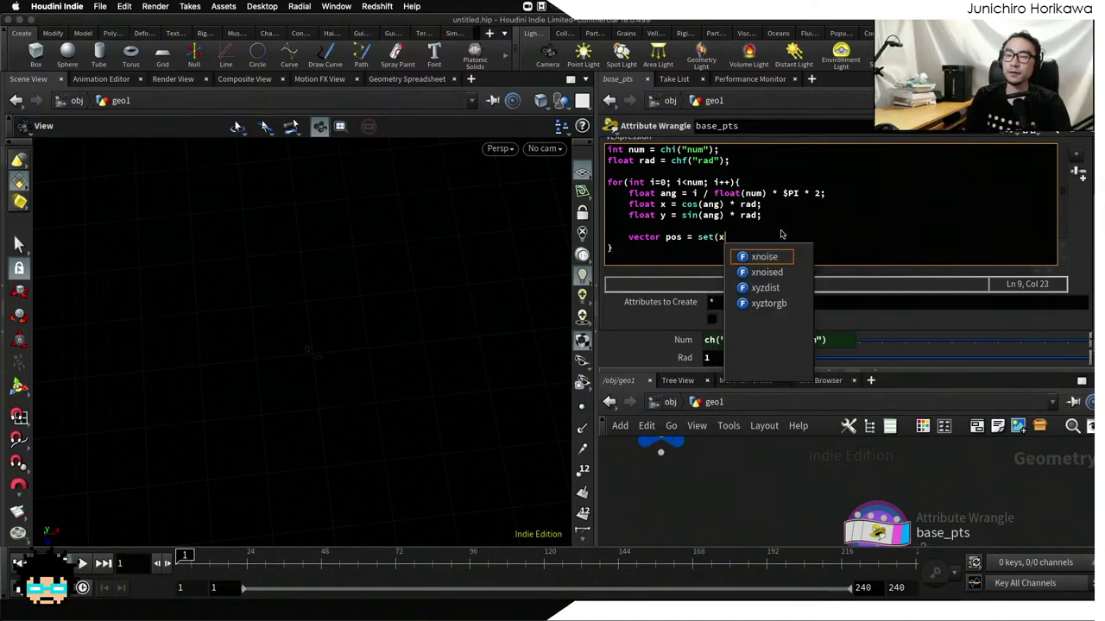
{"action": "type", "text": ", 0, y);"}
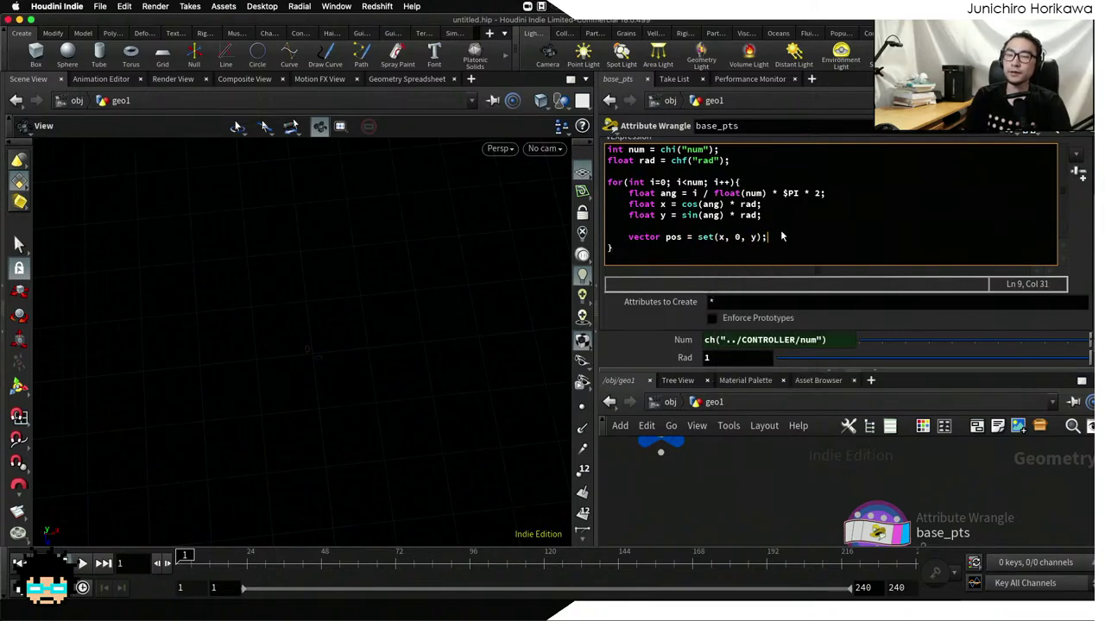
{"action": "key", "text": "Return"}
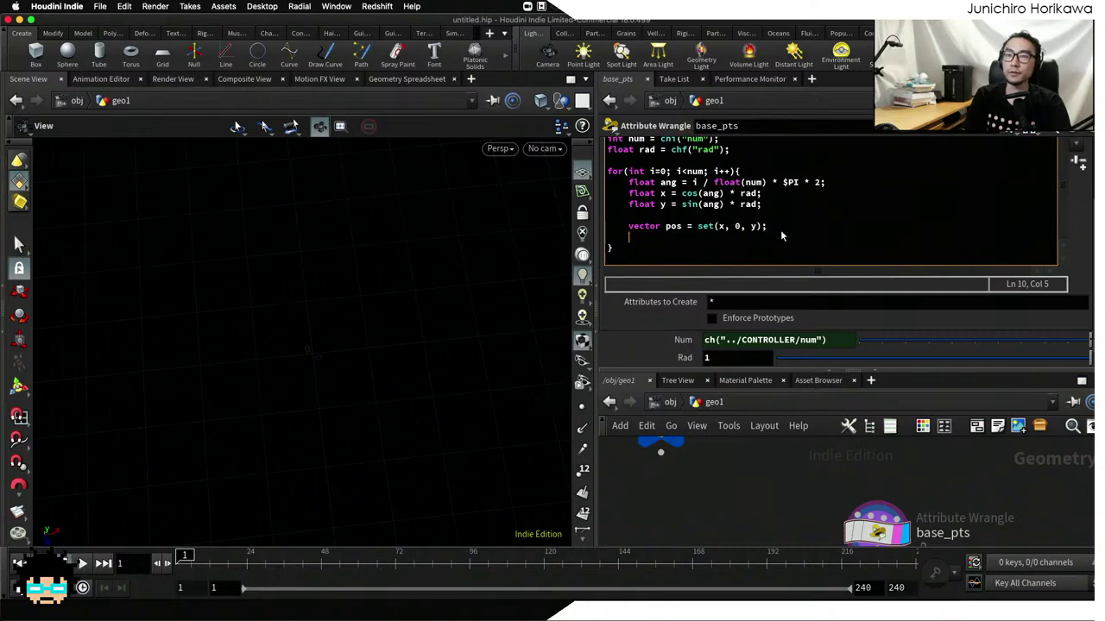
{"action": "type", "text": "int "}
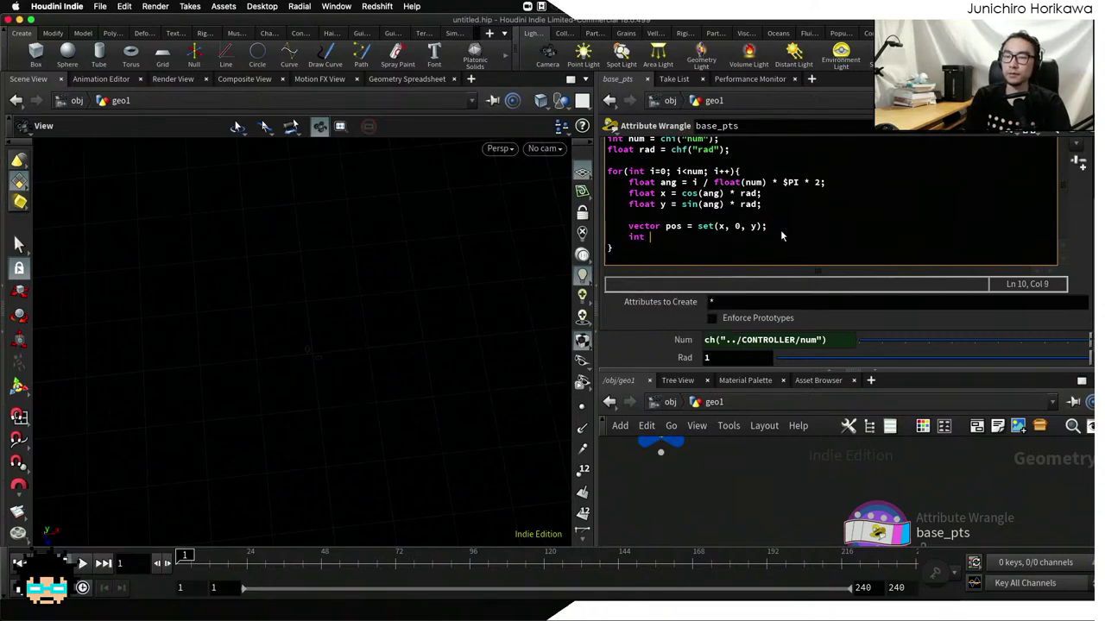
{"action": "type", "text": "pt = a"}
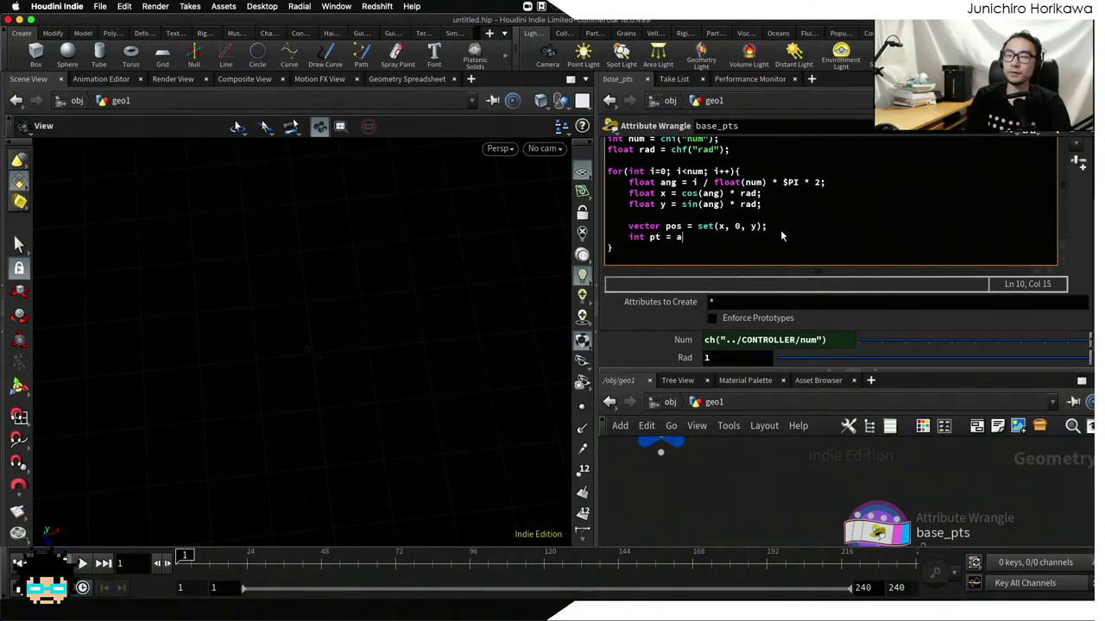
{"action": "type", "text": "ddpoint(0, pos);"}
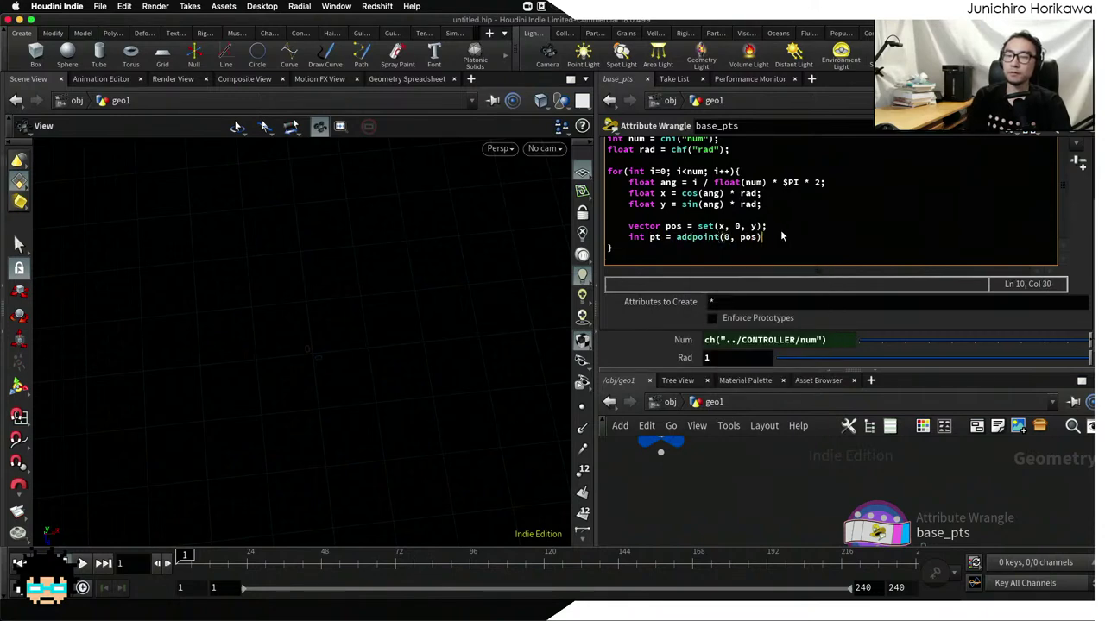
Leave the VEX editor so base_pts cooks and the ring of points shows in the viewport
{"action": "left_click", "coordinate": [758, 487]}
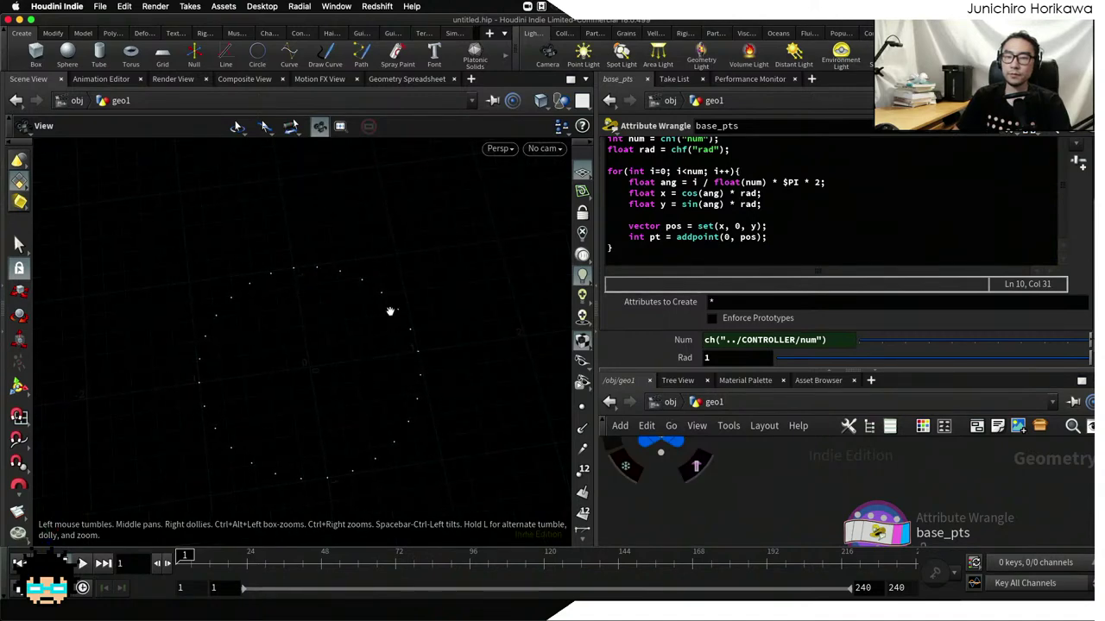
{"action": "left_click", "coordinate": [581, 407]}
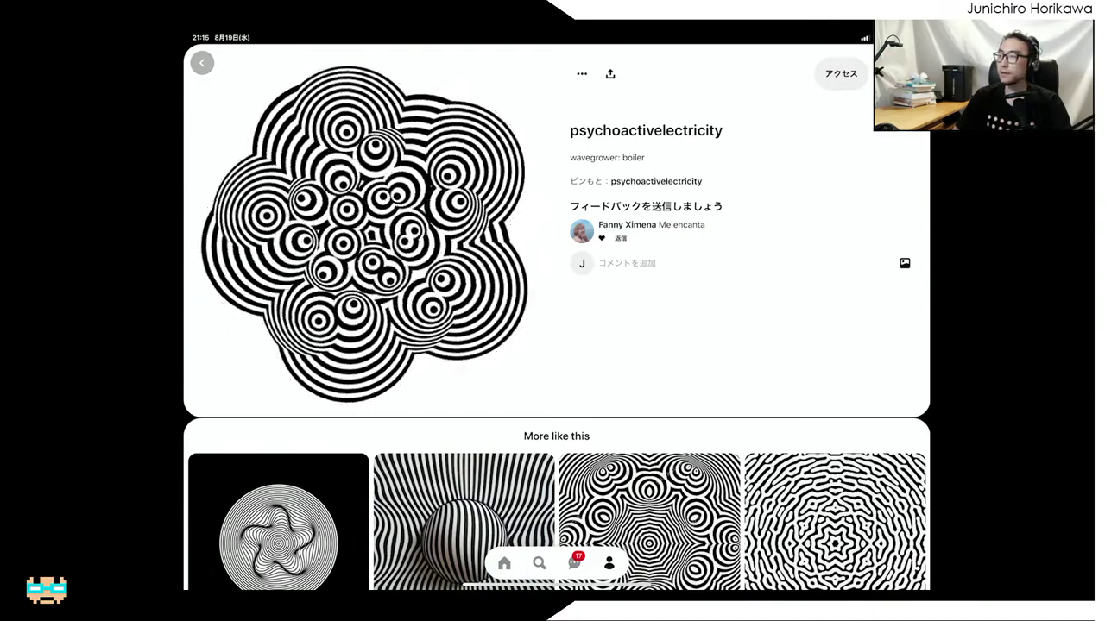
Switch from Pinterest to the Concepts app's blank brown canvas via the app switcher
{"action": "mouse_move", "coordinate": [610, 591]}
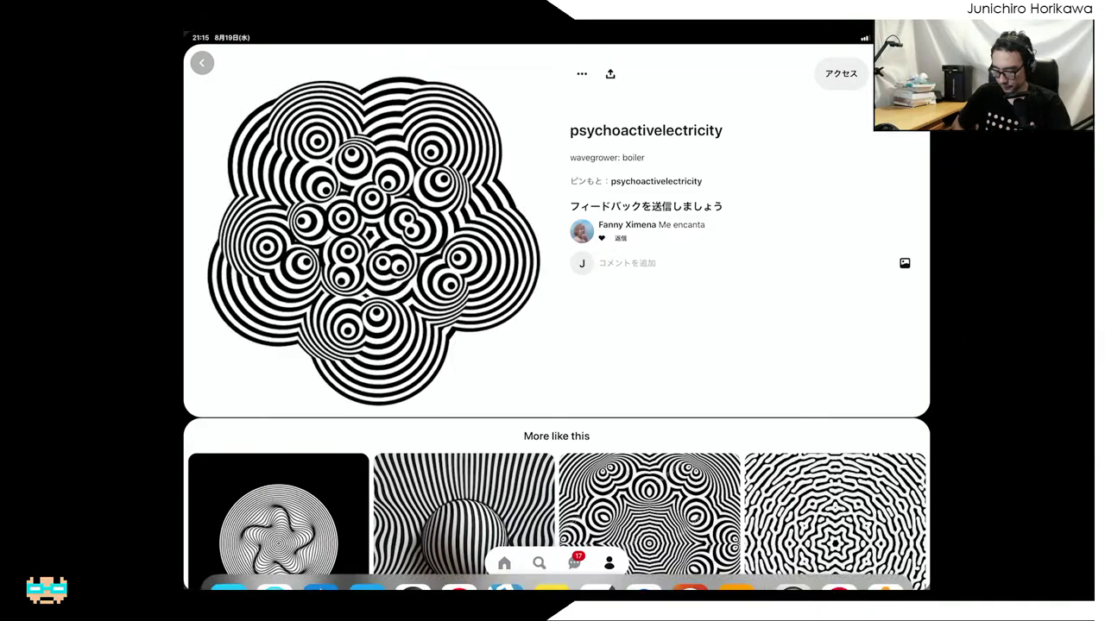
{"action": "left_click_drag", "start_coordinate": [610, 590], "coordinate": [611, 345]}
{"action": "left_click", "coordinate": [781, 388]}
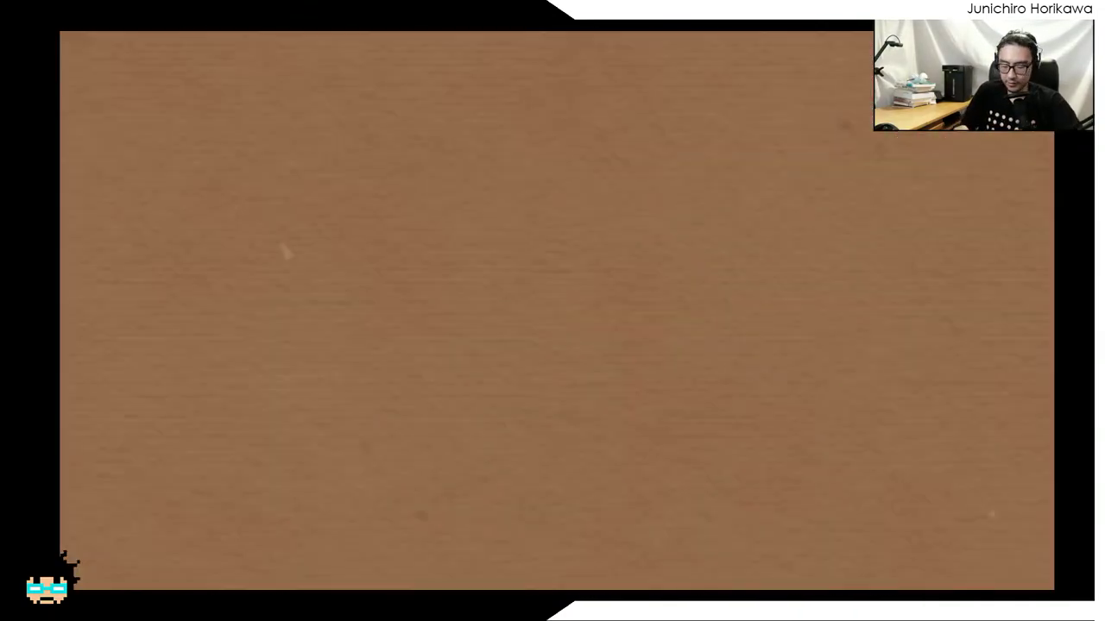
Place a centre dot on the Concepts canvas and pan to recentre it
{"action": "left_click", "coordinate": [561, 329]}
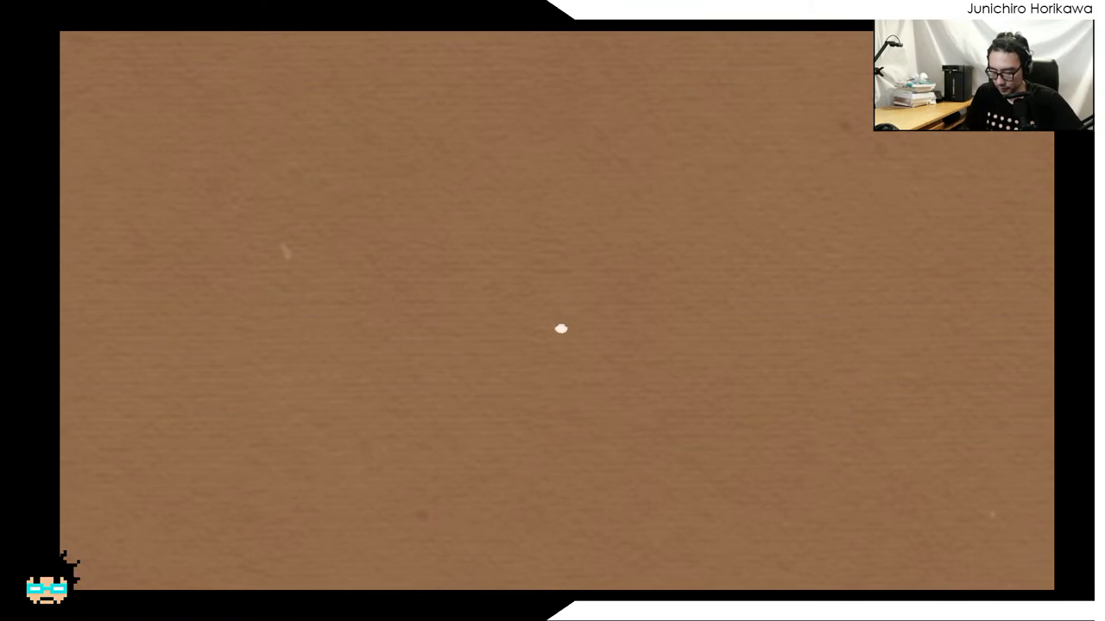
{"action": "left_click_drag", "start_coordinate": [604, 354], "coordinate": [812, 456]}
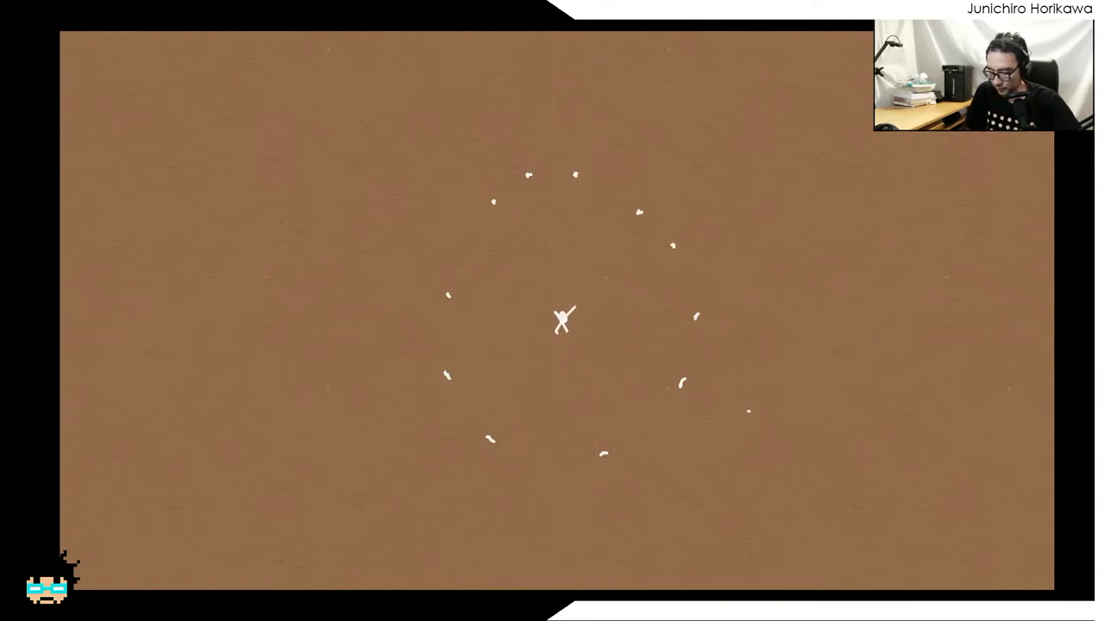
Add another dot to the ring and draw looping petal outlines around the top, right and bottom
{"action": "left_click", "coordinate": [673, 246]}
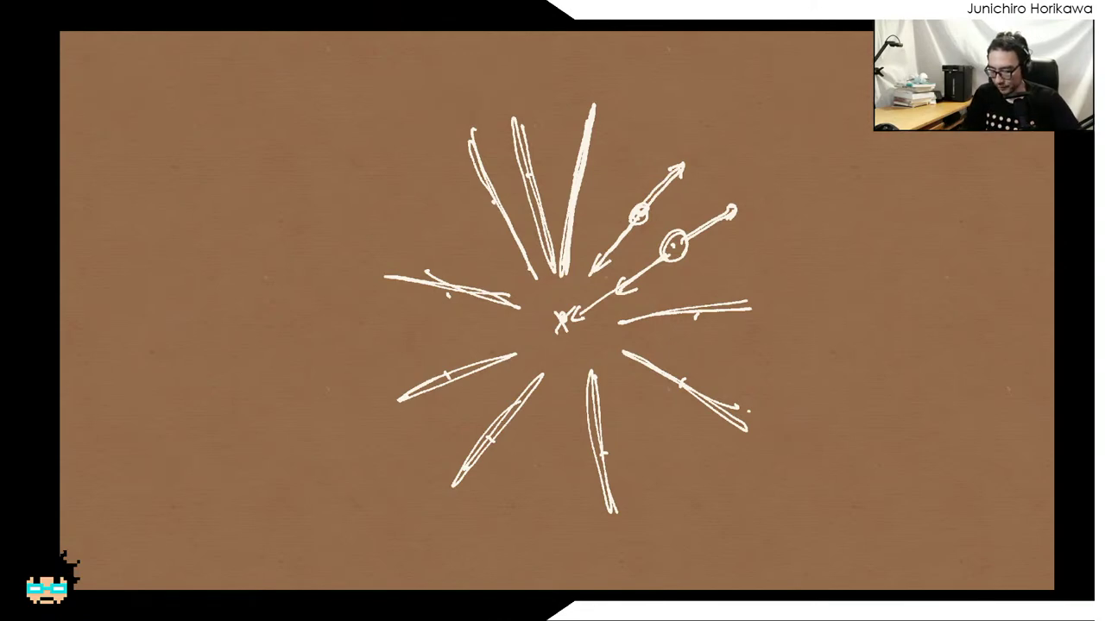
{"action": "mouse_move", "coordinate": [530, 499]}
{"action": "left_mouse_down"}
{"action": "mouse_move", "coordinate": [565, 408]}
{"action": "mouse_move", "coordinate": [699, 411]}
{"action": "mouse_move", "coordinate": [697, 327]}
{"action": "mouse_move", "coordinate": [638, 213]}
{"action": "mouse_move", "coordinate": [620, 127]}
{"action": "mouse_move", "coordinate": [557, 264]}
{"action": "mouse_move", "coordinate": [369, 299]}
{"action": "mouse_move", "coordinate": [452, 348]}
{"action": "mouse_move", "coordinate": [451, 433]}
{"action": "mouse_move", "coordinate": [496, 479]}
{"action": "mouse_move", "coordinate": [546, 457]}
{"action": "left_mouse_up"}
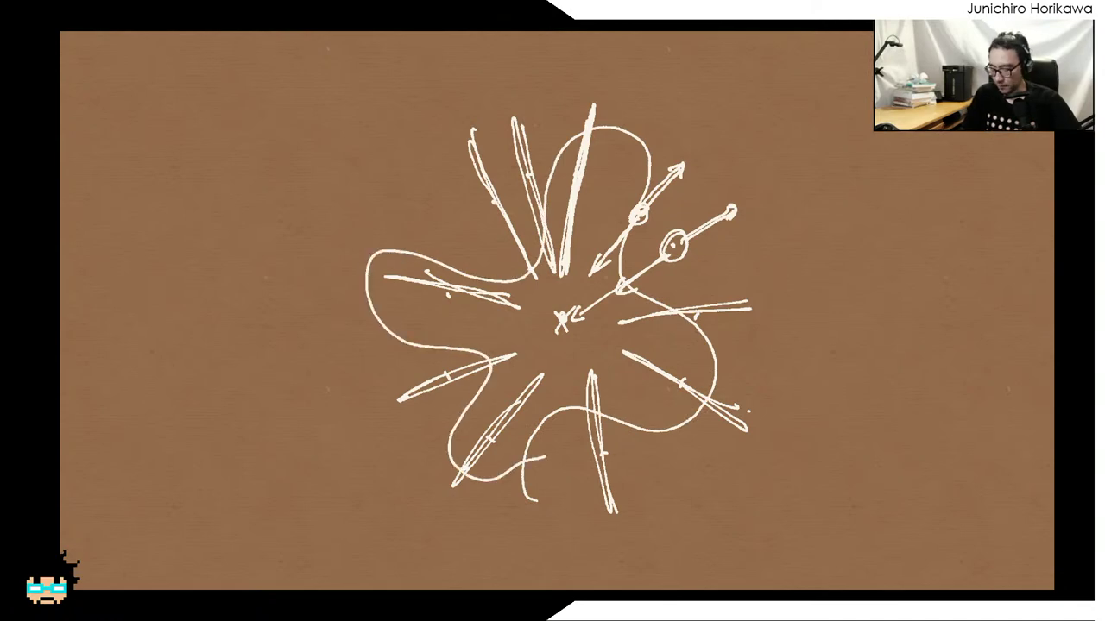
{"action": "mouse_move", "coordinate": [419, 272]}
{"action": "left_mouse_down"}
{"action": "mouse_move", "coordinate": [561, 147]}
{"action": "mouse_move", "coordinate": [660, 283]}
{"action": "left_mouse_up"}
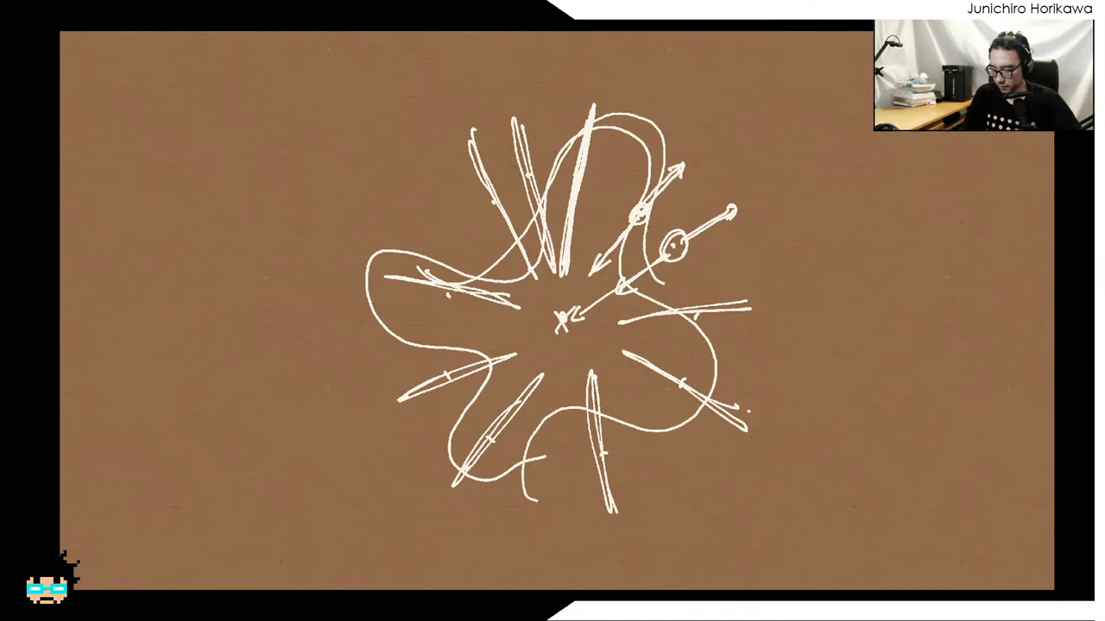
{"action": "mouse_move", "coordinate": [440, 326]}
{"action": "left_mouse_down"}
{"action": "mouse_move", "coordinate": [561, 151]}
{"action": "mouse_move", "coordinate": [764, 267]}
{"action": "mouse_move", "coordinate": [669, 449]}
{"action": "mouse_move", "coordinate": [481, 386]}
{"action": "mouse_move", "coordinate": [413, 261]}
{"action": "left_mouse_up"}
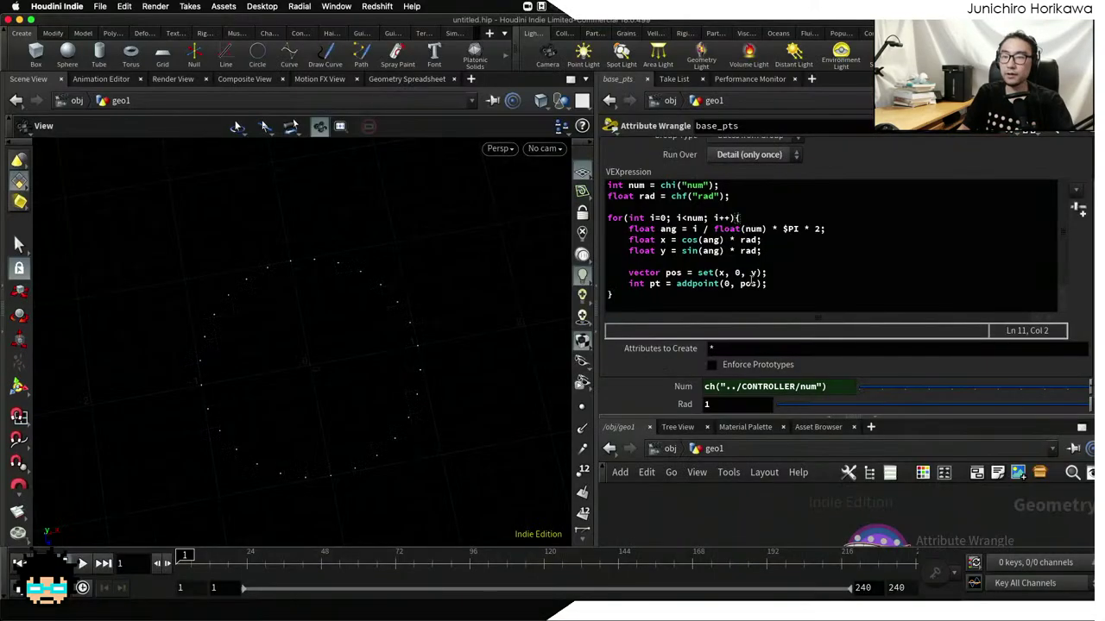
Insert an empty line after the angle line in the base_pts code and remove the stray closing brace
{"action": "left_click", "coordinate": [764, 285]}
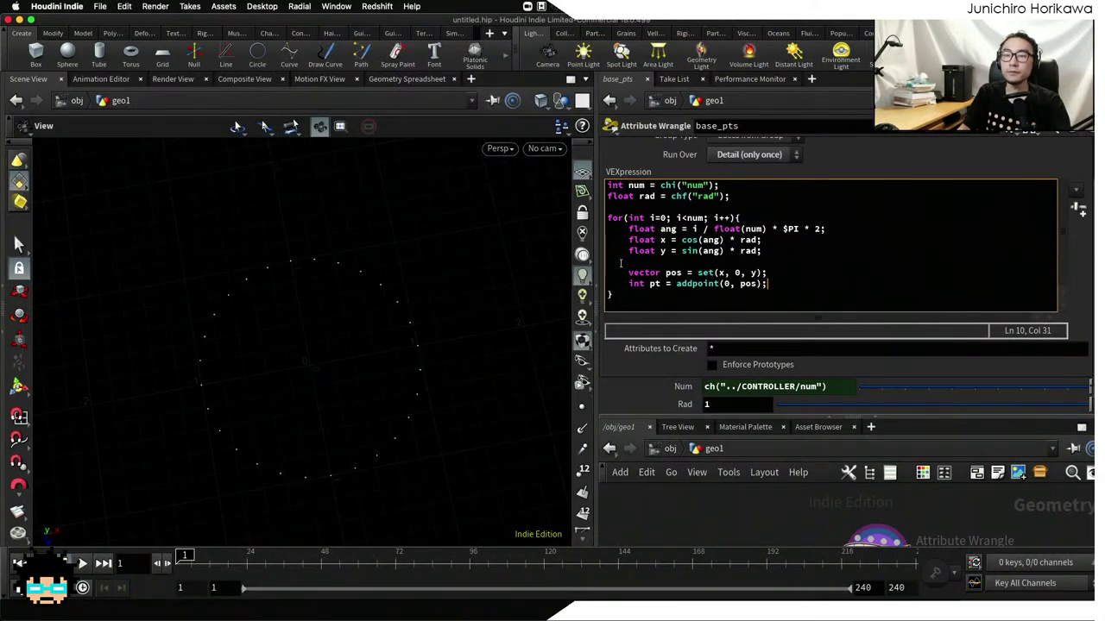
{"action": "left_click_drag", "start_coordinate": [593, 255], "coordinate": [546, 259]}
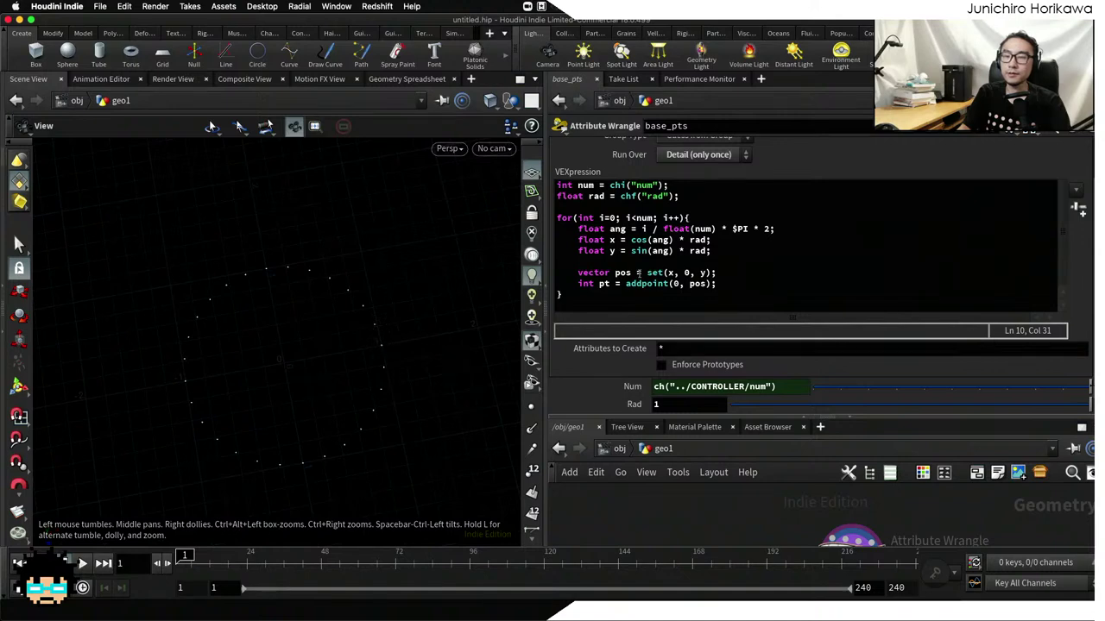
{"action": "left_click_drag", "start_coordinate": [712, 241], "coordinate": [690, 250]}
{"action": "left_click", "coordinate": [693, 241]}
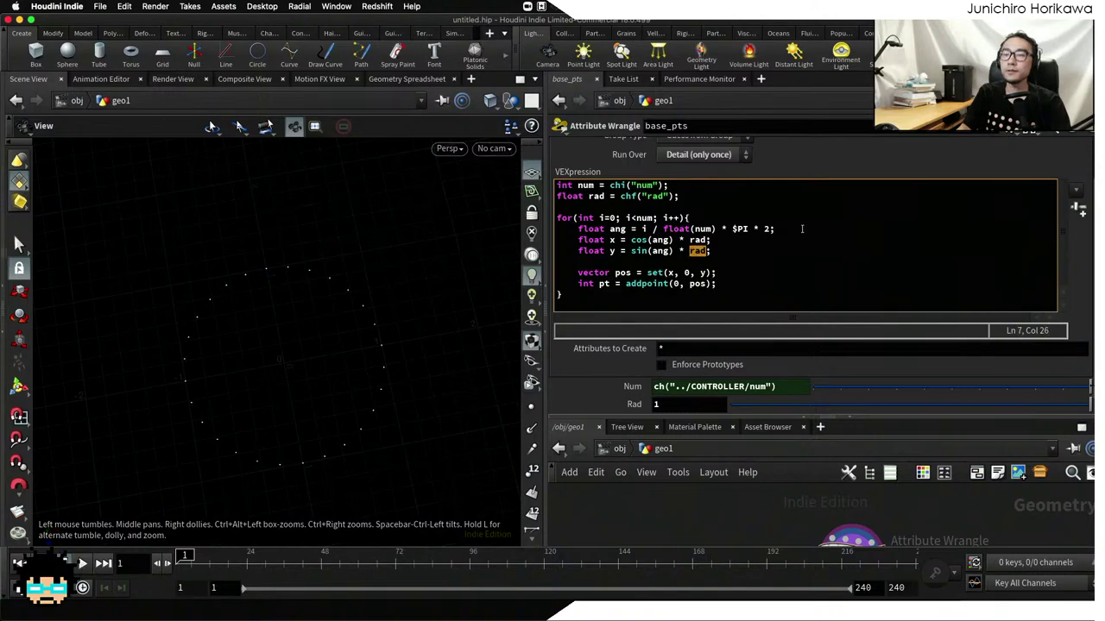
{"action": "left_click", "coordinate": [802, 229]}
{"action": "key", "text": "Return"}
{"action": "key", "text": "Return"}
{"action": "key", "text": "Up"}
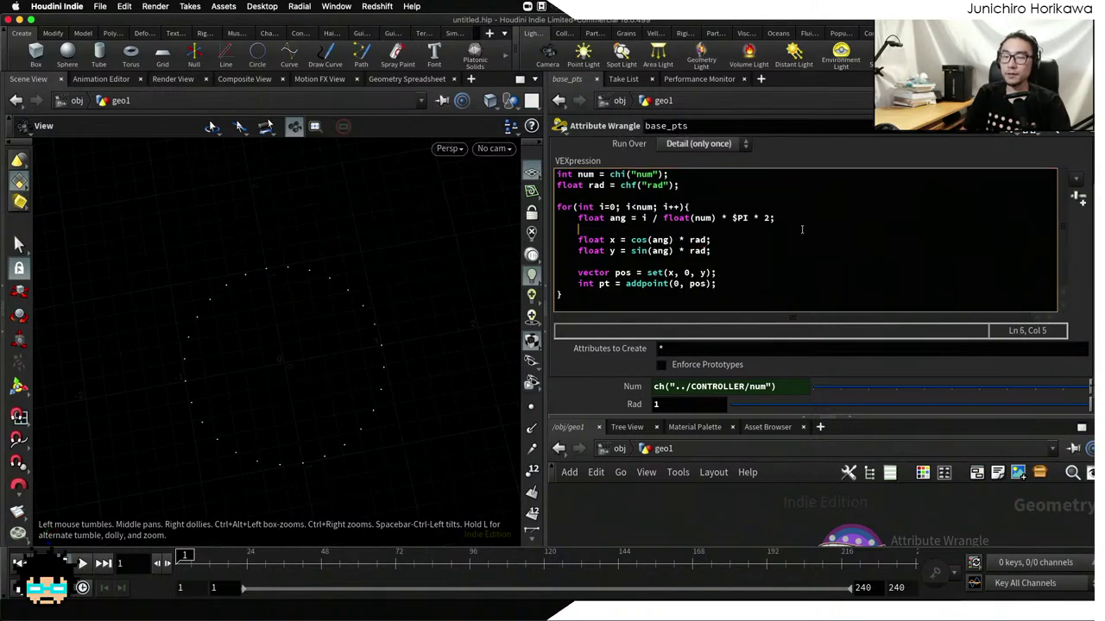
{"action": "left_click", "coordinate": [801, 229]}
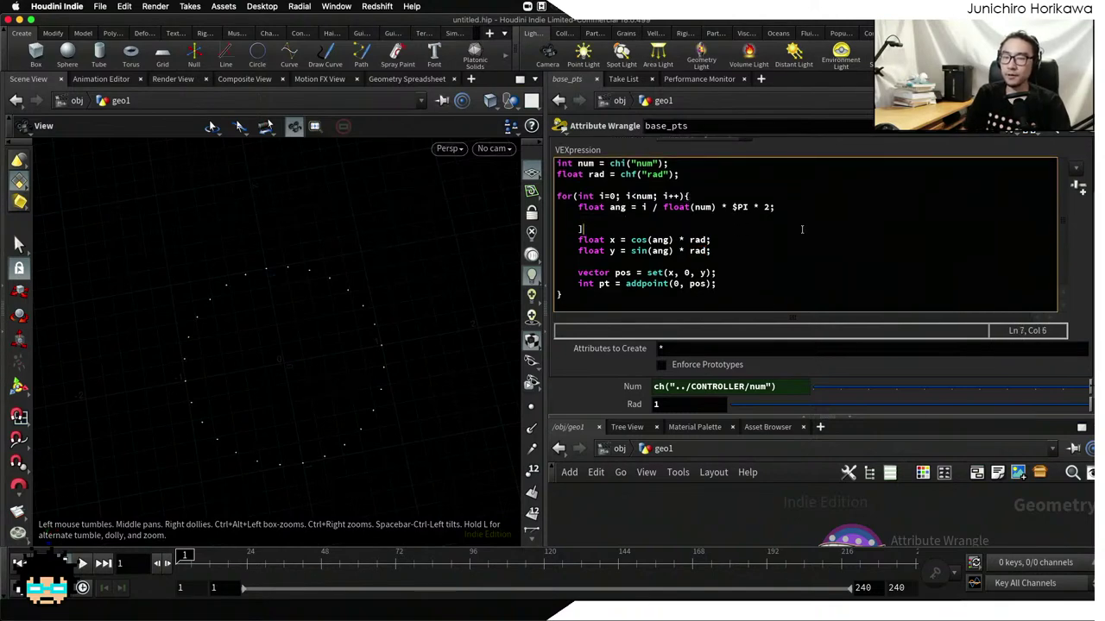
{"action": "key", "text": "BackSpace"}
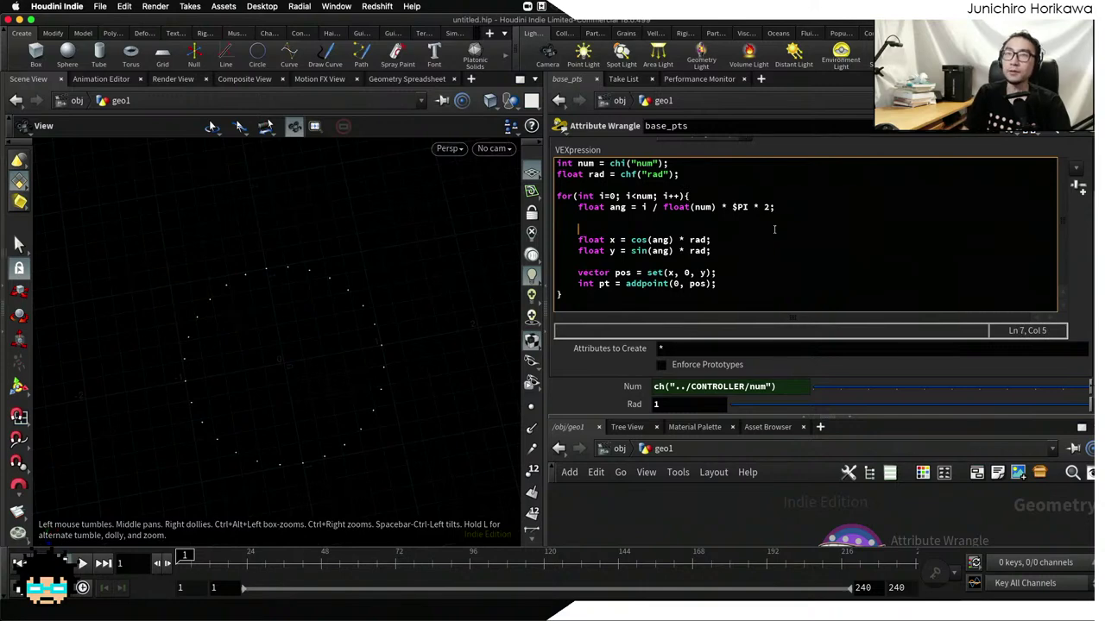
Begin the new line with 'float w =' below the angle calculation
{"action": "type", "text": "float w "}
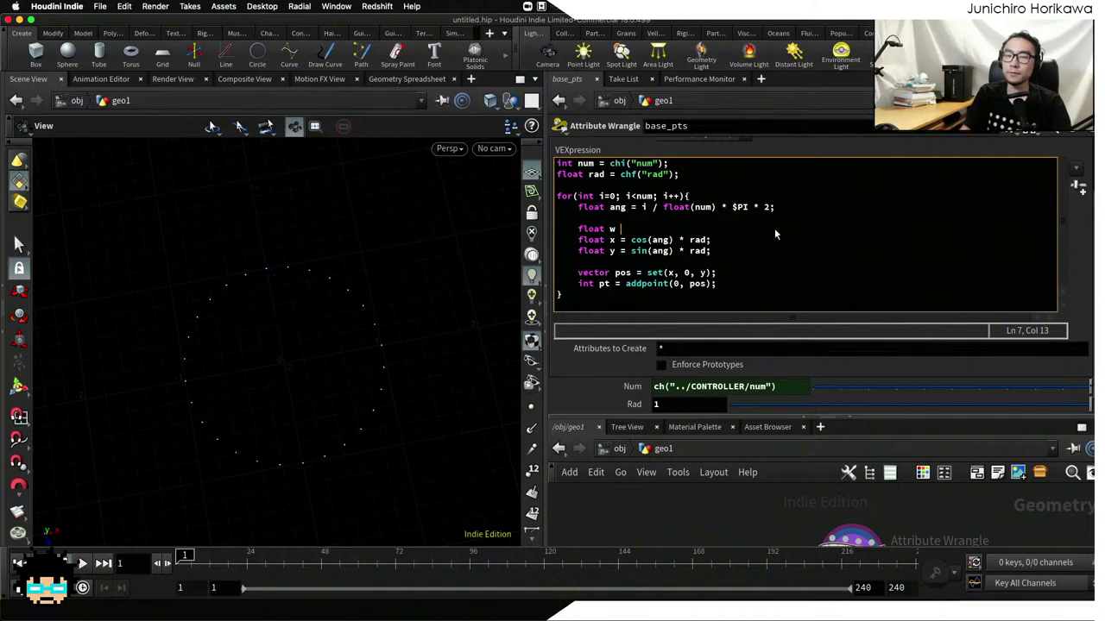
{"action": "type", "text": " ="}
{"action": "key", "text": "BackSpace"}
{"action": "key", "text": "BackSpace"}
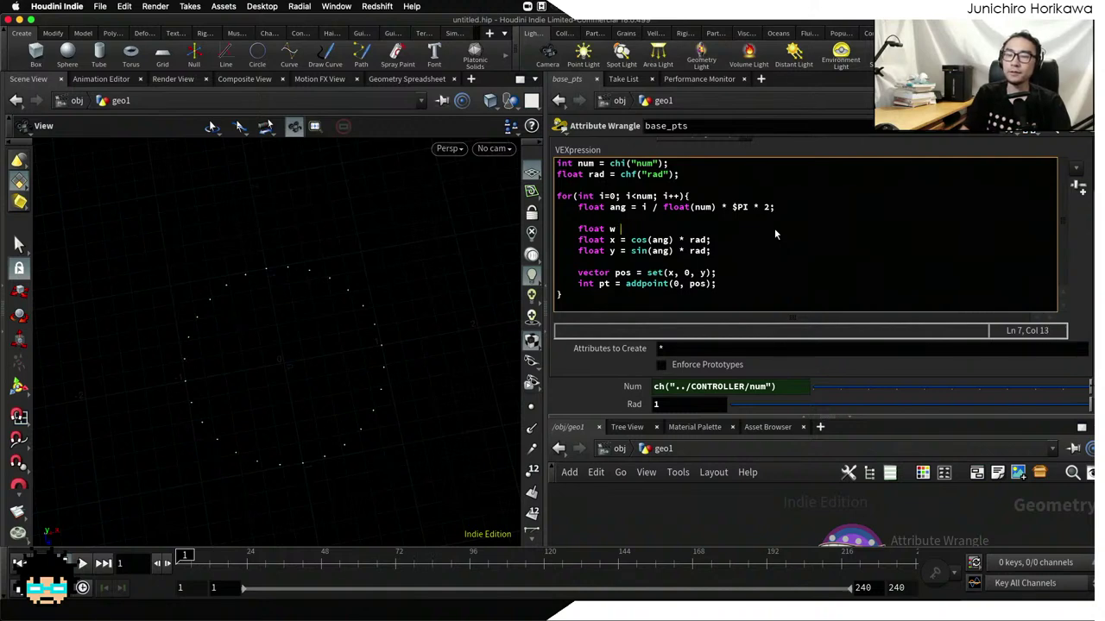
{"action": "type", "text": "="}
{"action": "key", "text": "Return"}
{"action": "key", "text": "Left"}
{"action": "key", "text": "Left"}
{"action": "key", "text": "Left"}
{"action": "key", "text": "Left"}
{"action": "key", "text": "Left"}
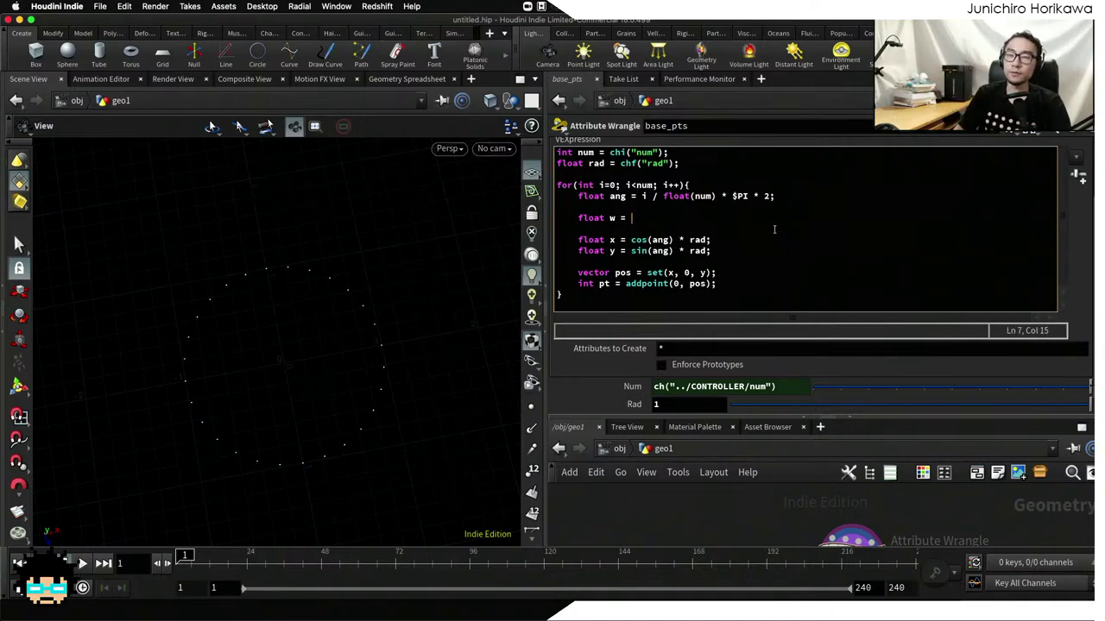
{"action": "left_click_drag", "start_coordinate": [707, 240], "coordinate": [689, 241]}
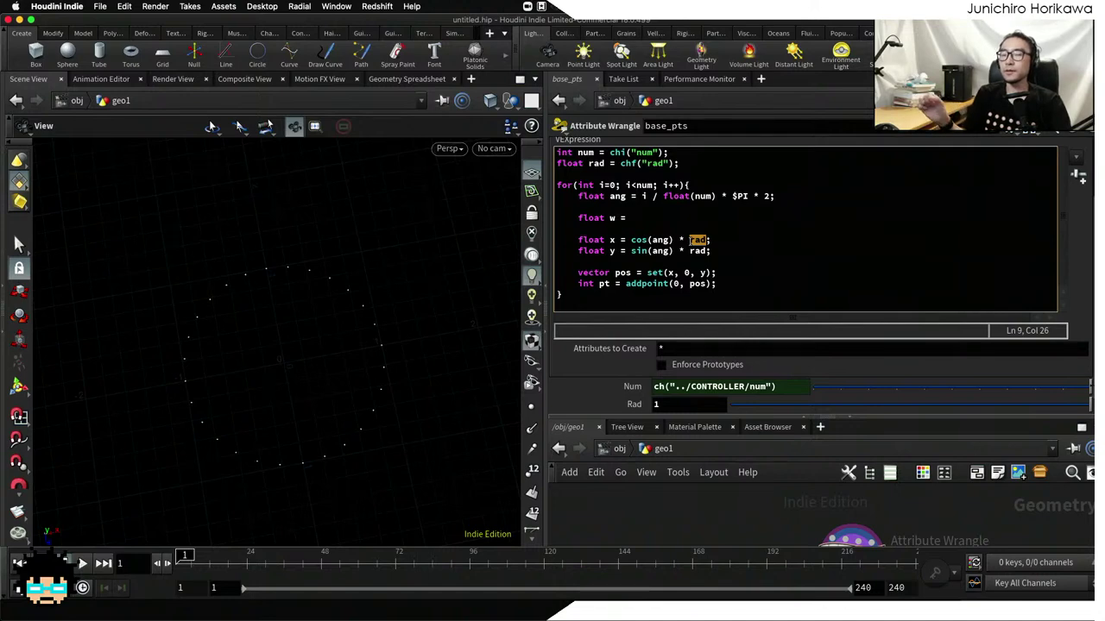
{"action": "double_click", "coordinate": [601, 164]}
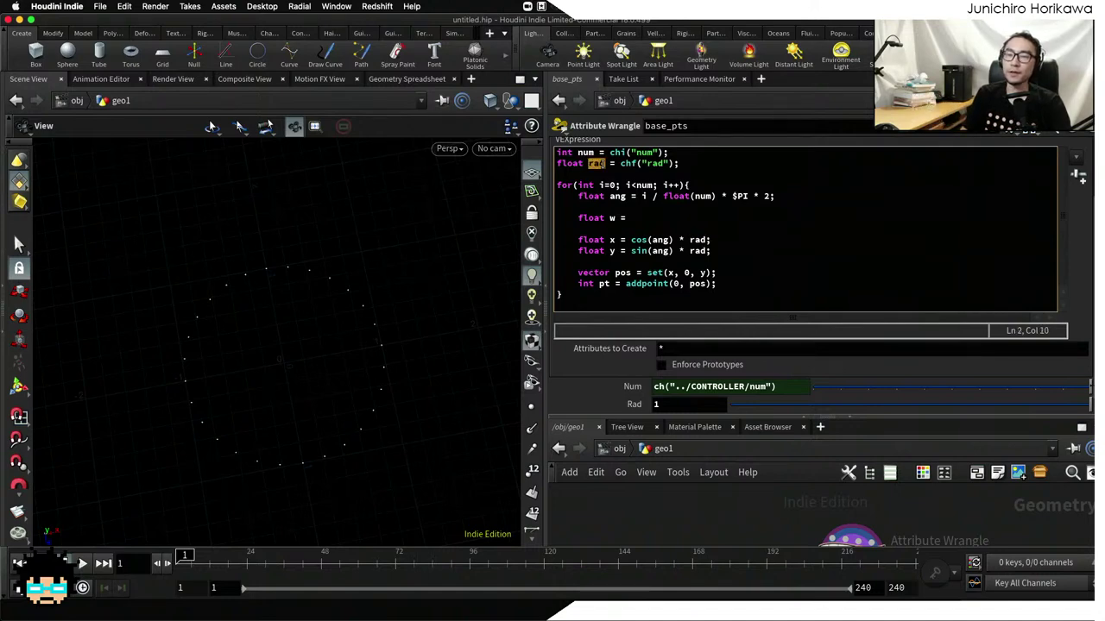
{"action": "left_click", "coordinate": [704, 219]}
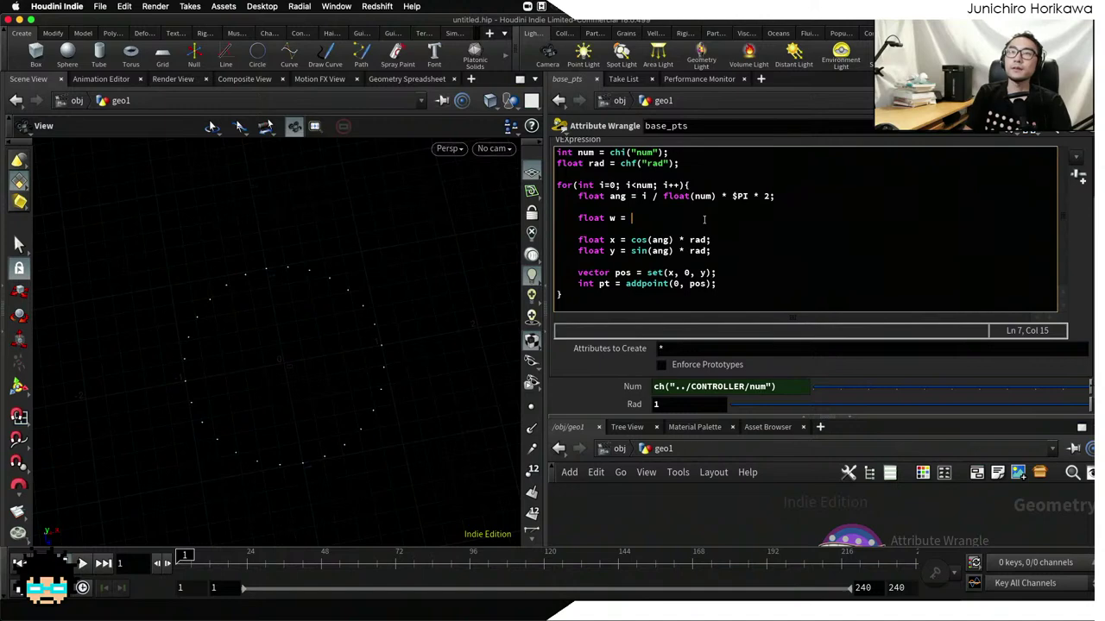
{"action": "type", "text": "sin();"}
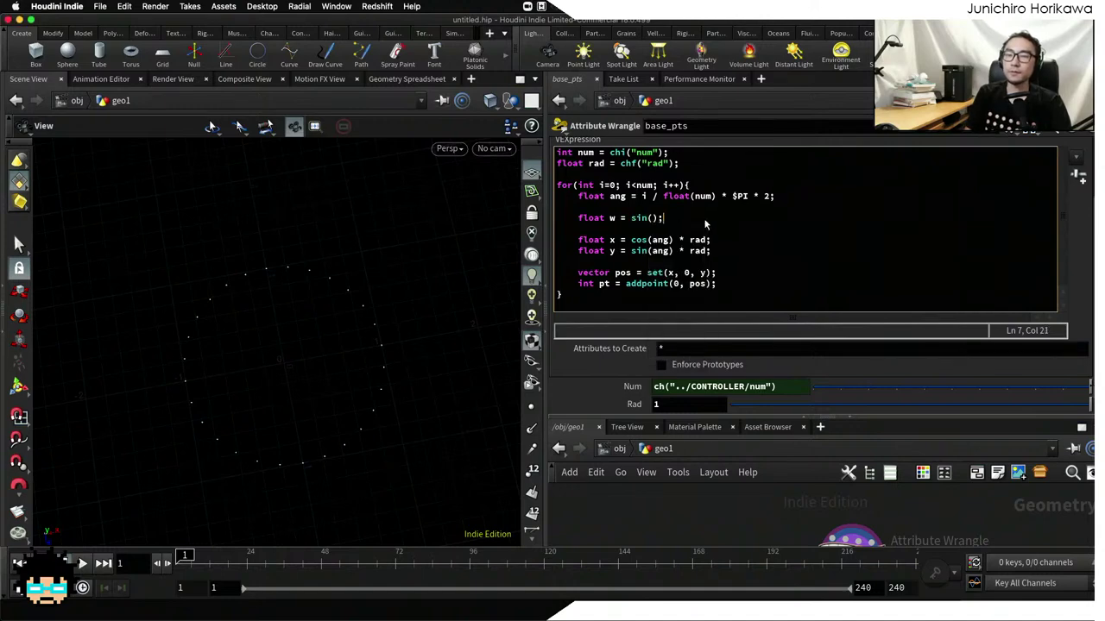
{"action": "key", "text": "Left"}
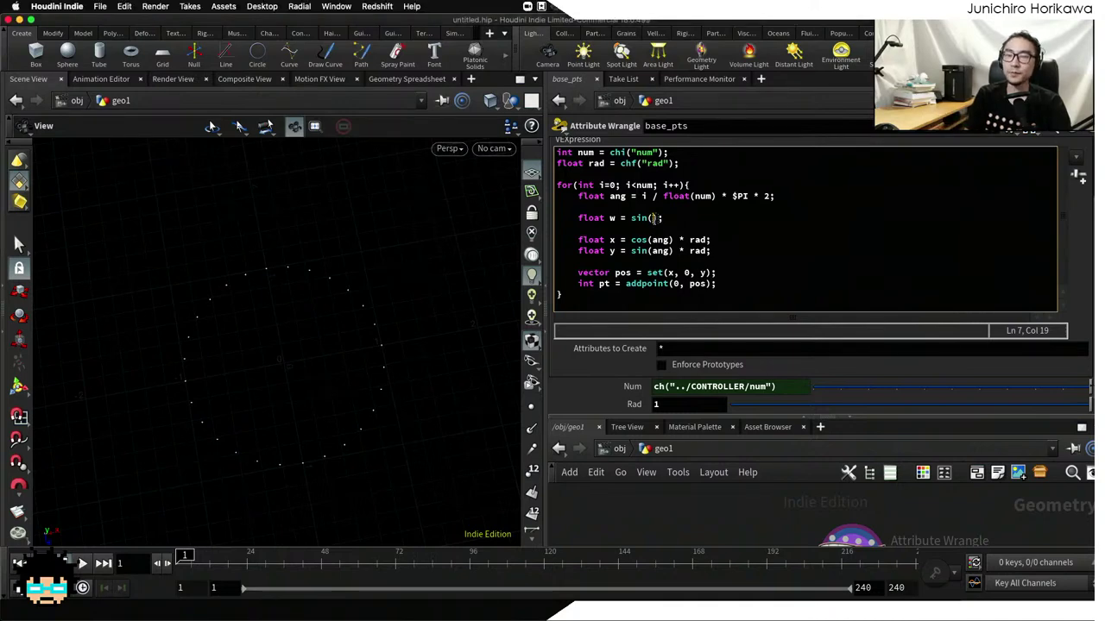
{"action": "type", "text": "radis"}
{"action": "key", "text": "Escape"}
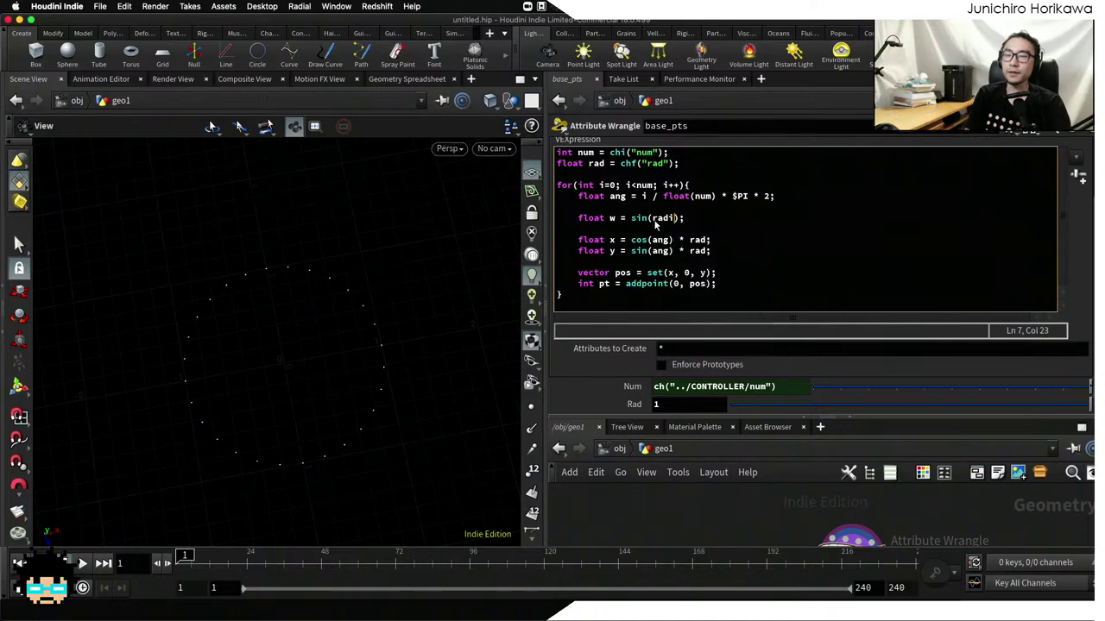
{"action": "type", "text": "ans(@#"}
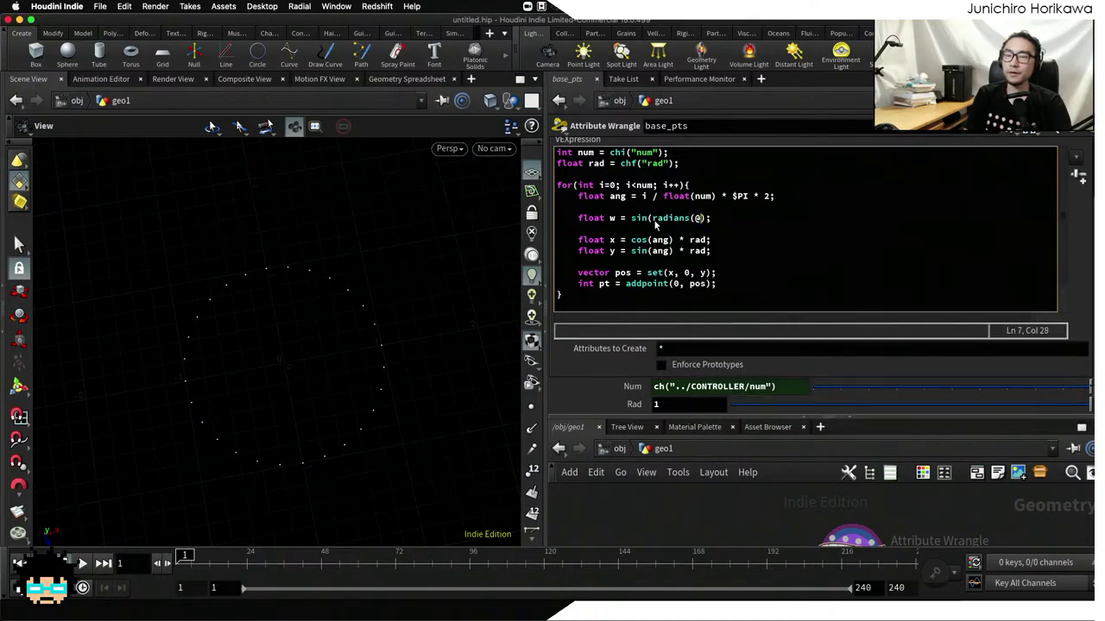
{"action": "key", "text": "BackSpace"}
{"action": "type", "text": "Frame)"}
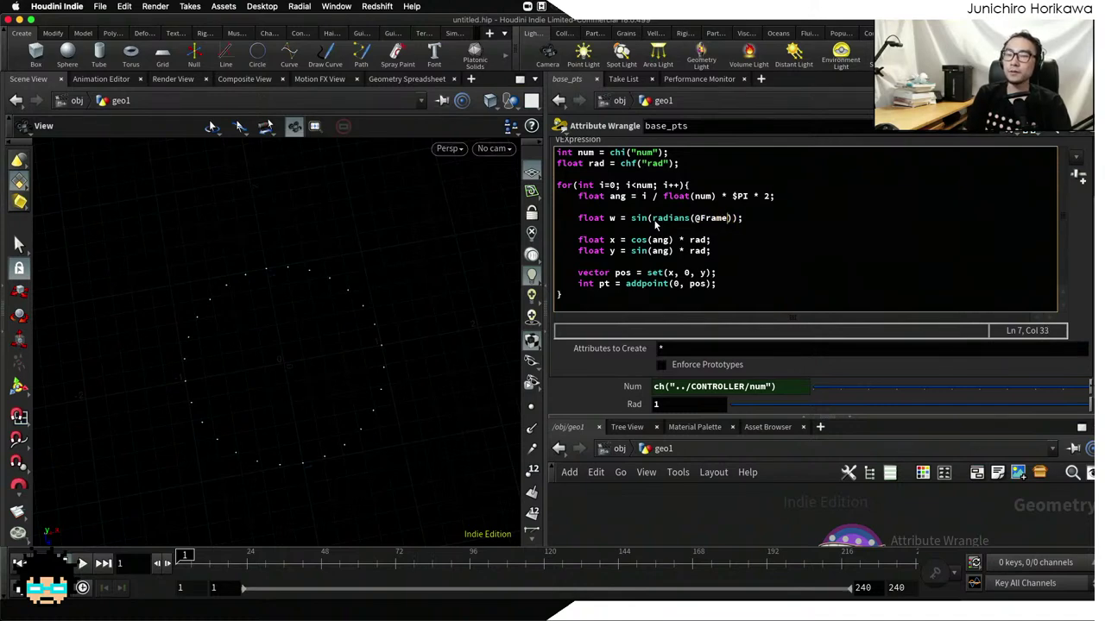
Scrub the timeline to frames 15, 82 and 28, then append ') +' inside the w expression
{"action": "left_click_drag", "start_coordinate": [693, 218], "coordinate": [728, 218]}
{"action": "mouse_move", "coordinate": [185, 556]}
{"action": "left_mouse_down"}
{"action": "mouse_move", "coordinate": [216, 559]}
{"action": "mouse_move", "coordinate": [180, 561]}
{"action": "left_mouse_up"}
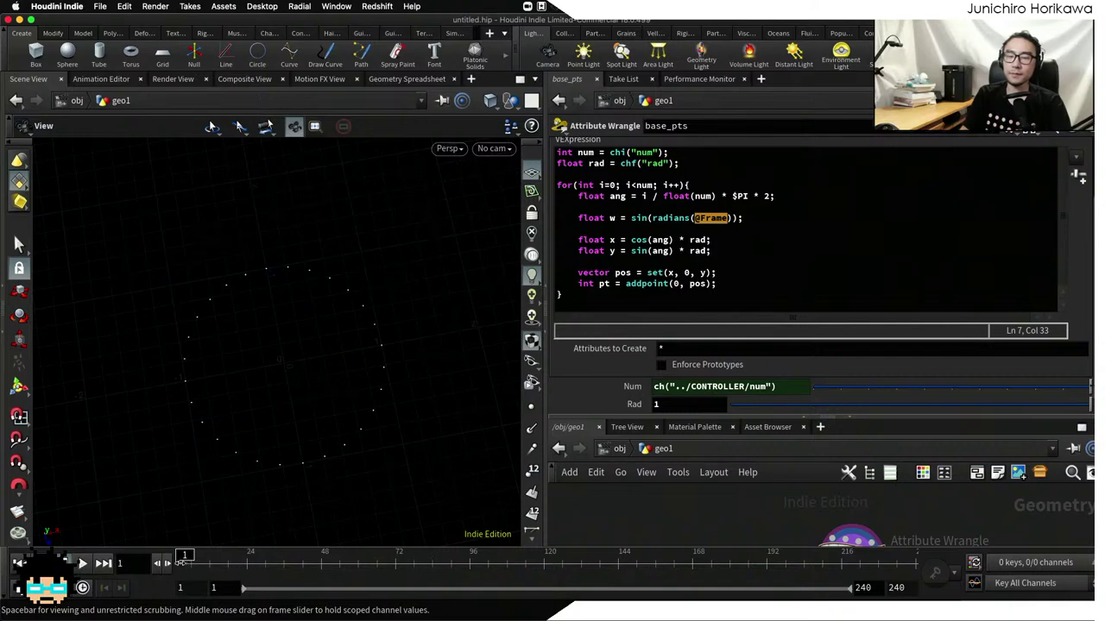
{"action": "left_click_drag", "start_coordinate": [695, 219], "coordinate": [727, 218]}
{"action": "left_click_drag", "start_coordinate": [250, 559], "coordinate": [427, 560]}
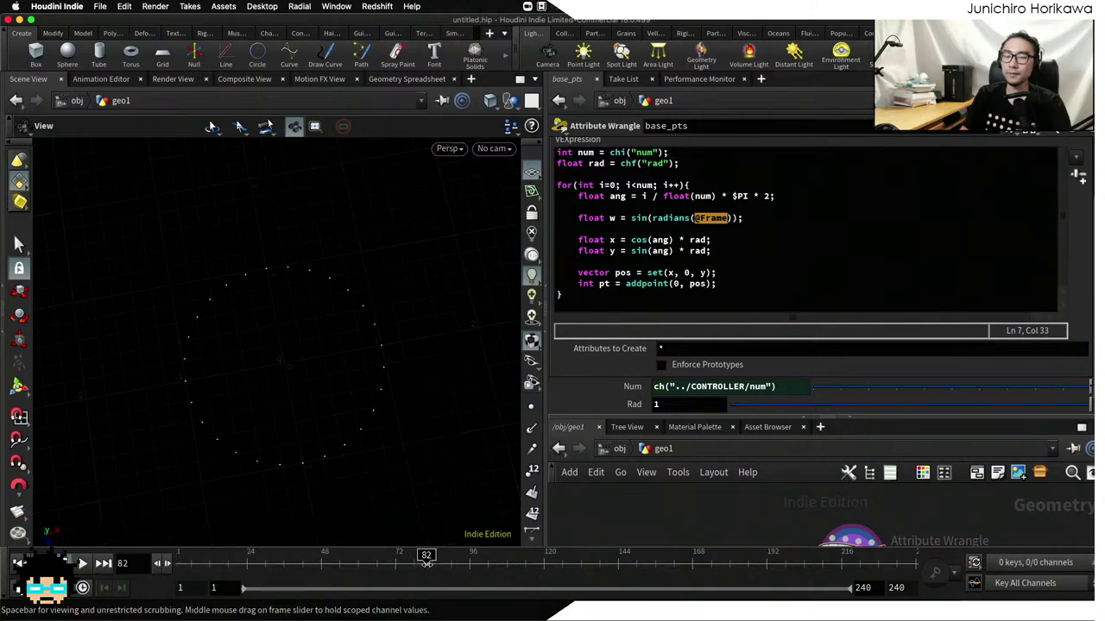
{"action": "left_click", "coordinate": [694, 218]}
{"action": "left_click", "coordinate": [719, 218]}
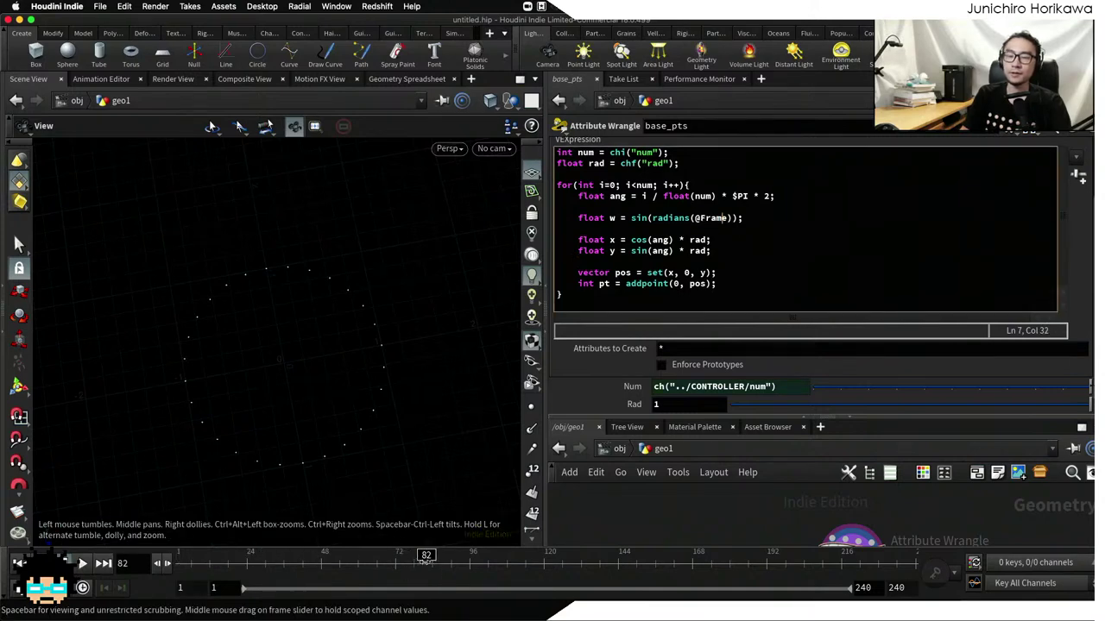
{"action": "left_click_drag", "start_coordinate": [285, 559], "coordinate": [181, 565]}
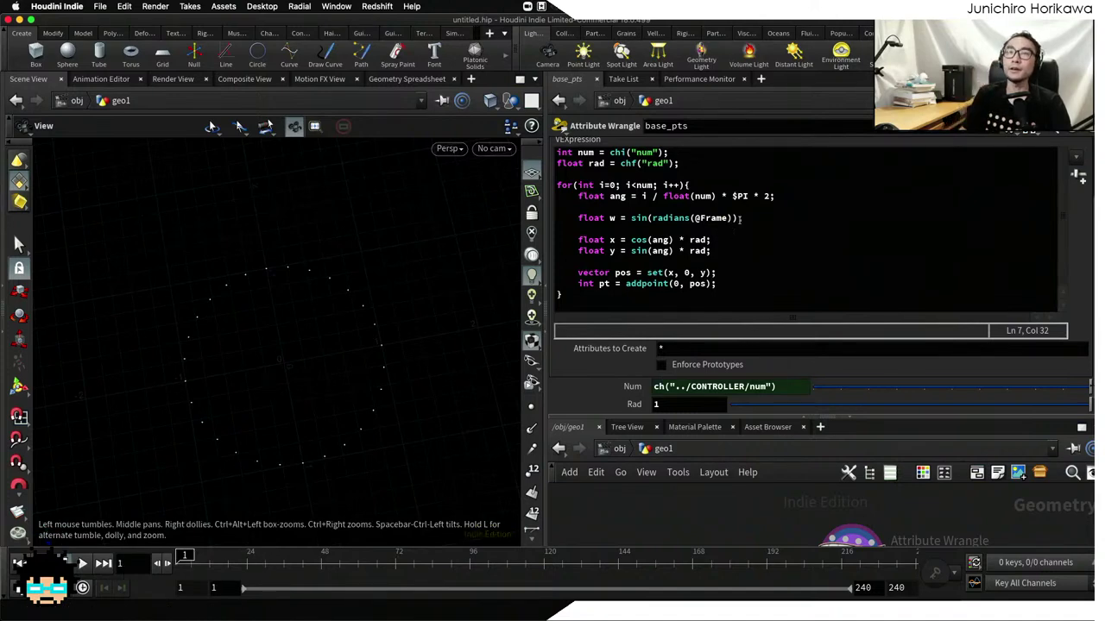
{"action": "type", "text": ")"}
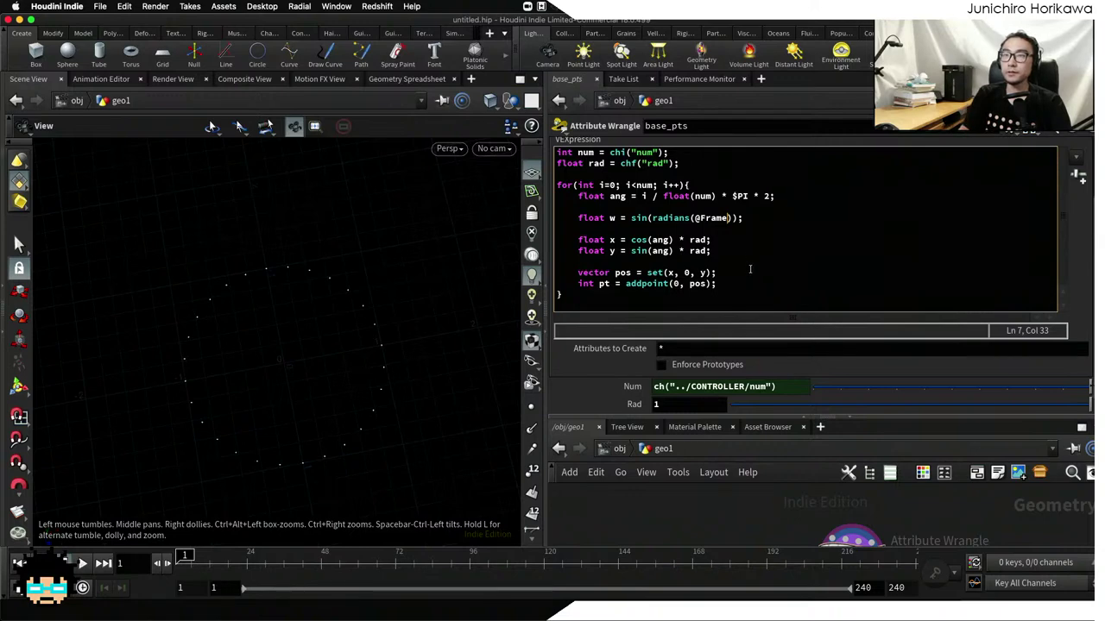
{"action": "type", "text": ")"}
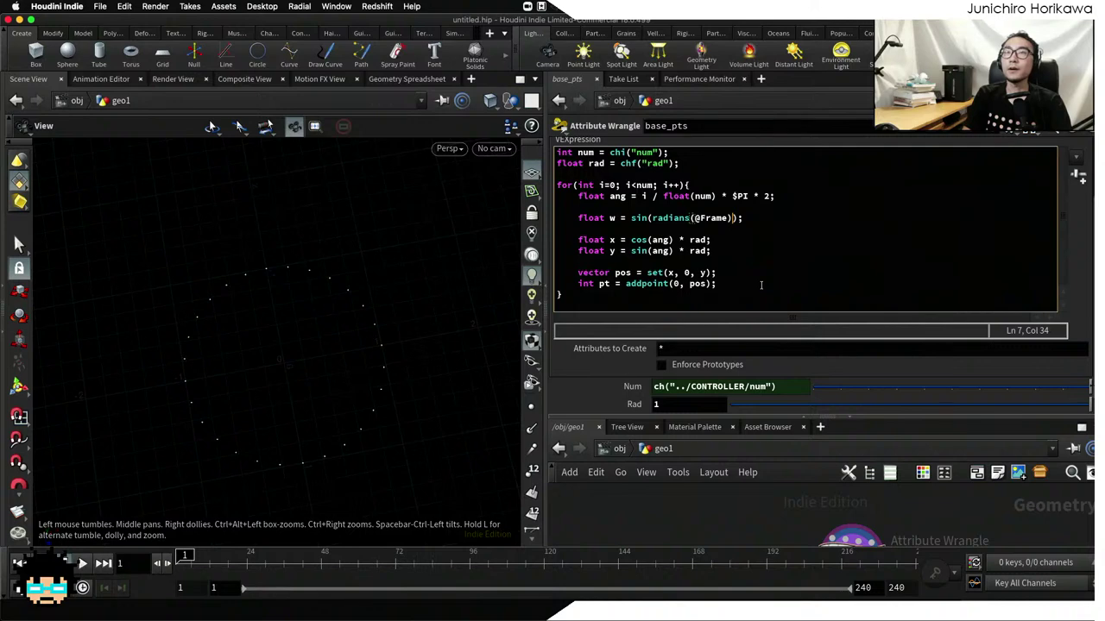
{"action": "type", "text": " +"}
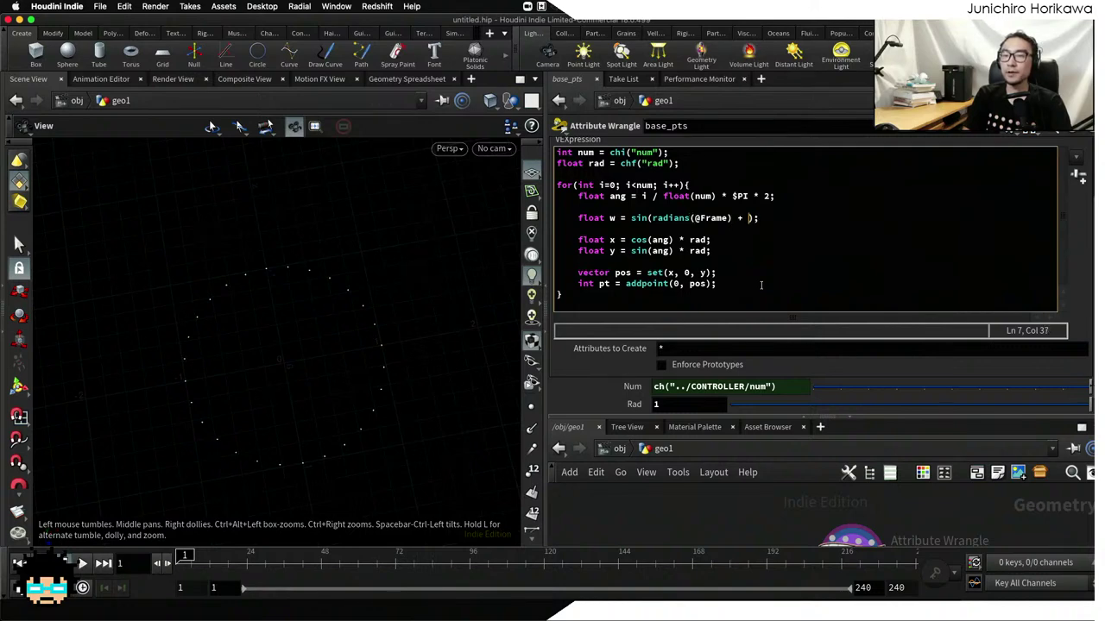
Add i / float(num) after the '+' inside sin() on the w line
{"action": "key", "text": "Right"}
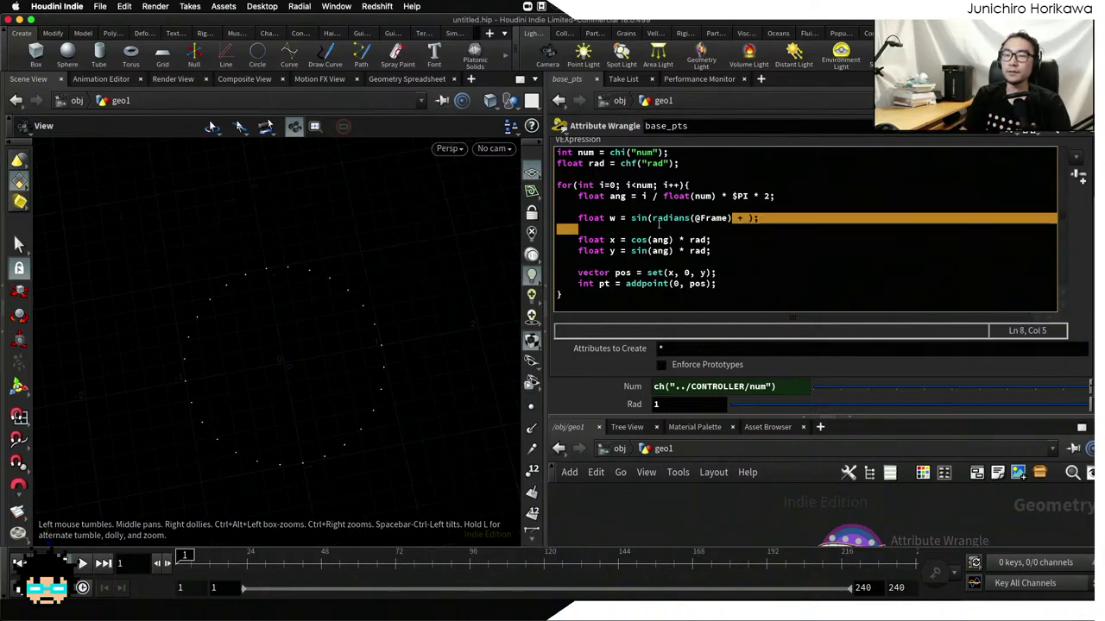
{"action": "key", "text": "Right"}
{"action": "key", "text": "Down"}
{"action": "left_click", "coordinate": [747, 220]}
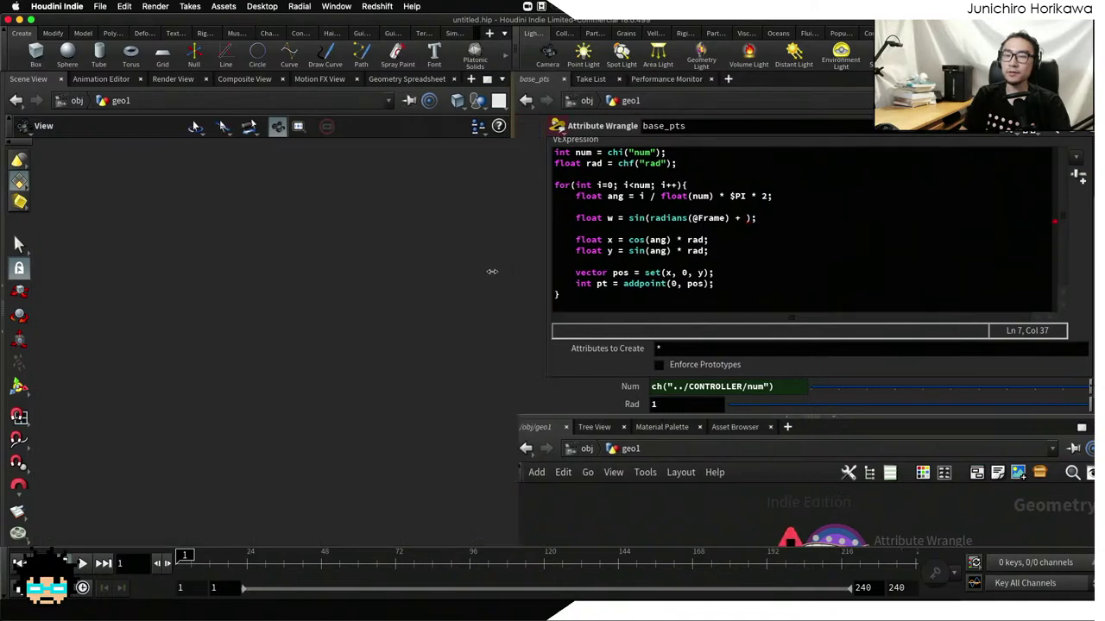
{"action": "left_click_drag", "start_coordinate": [548, 277], "coordinate": [484, 278]}
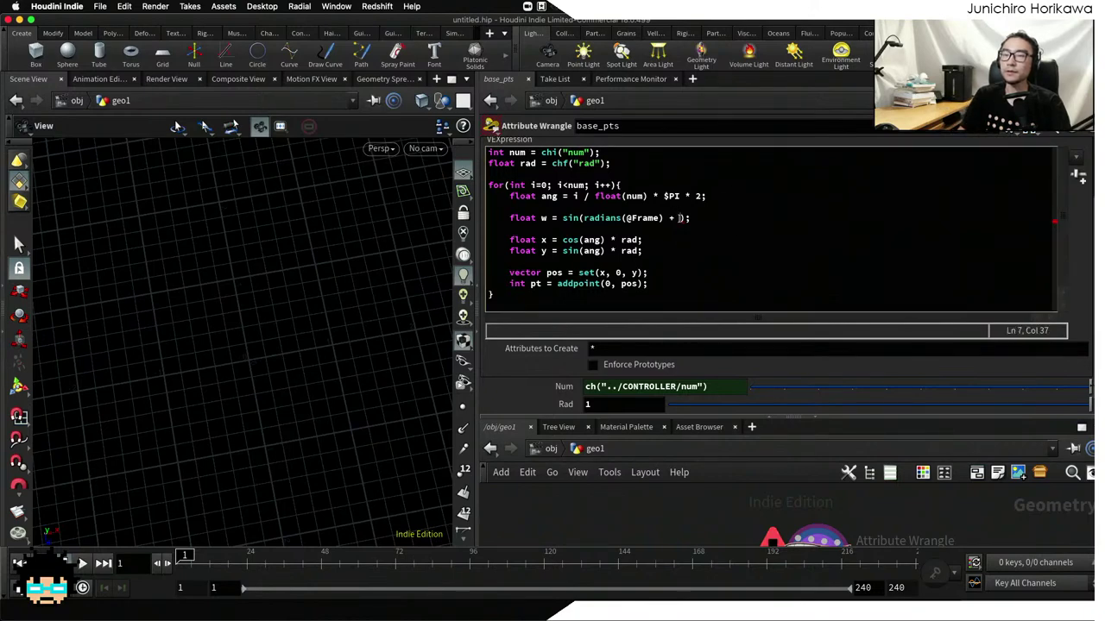
{"action": "type", "text": "i / "}
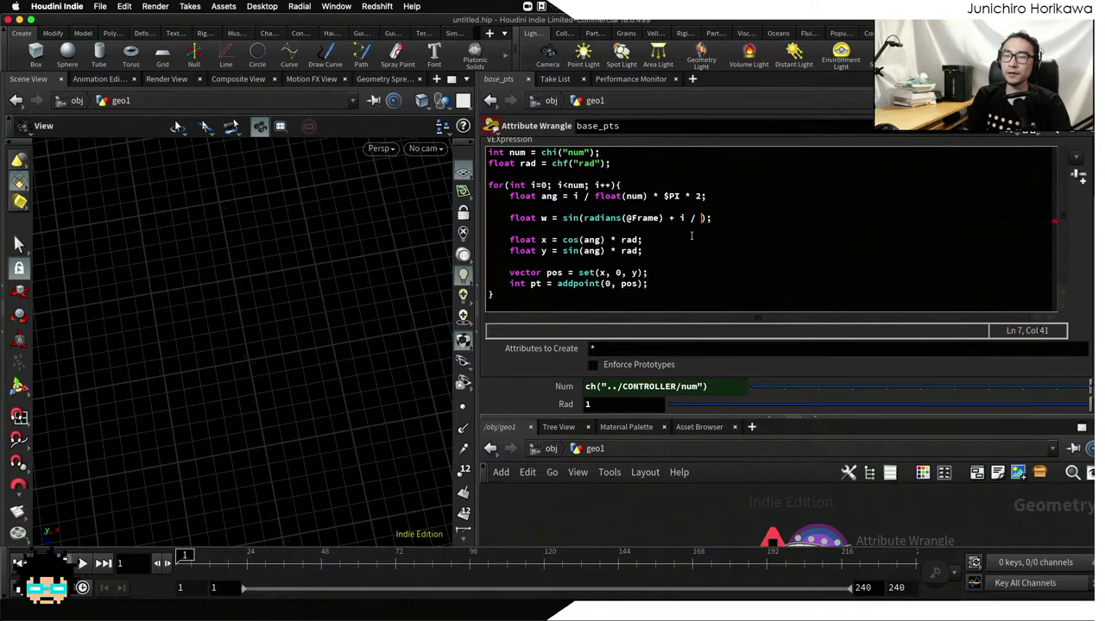
{"action": "type", "text": "float(num)"}
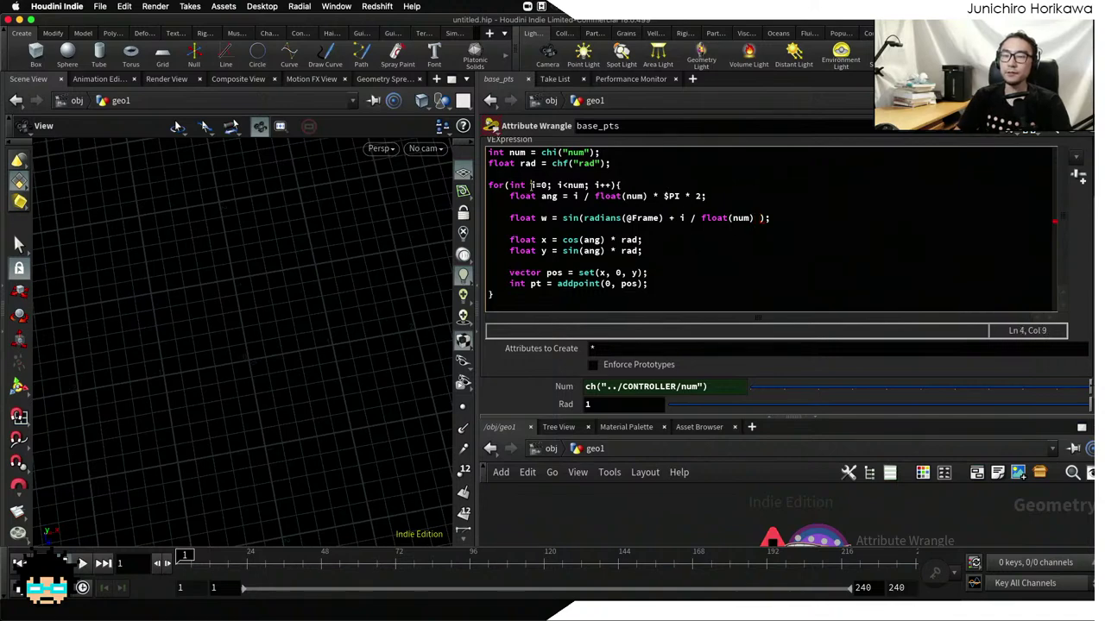
Finish the per-point offset with * $PI * 2.0 and highlight the whole term
{"action": "left_click_drag", "start_coordinate": [530, 185], "coordinate": [542, 184]}
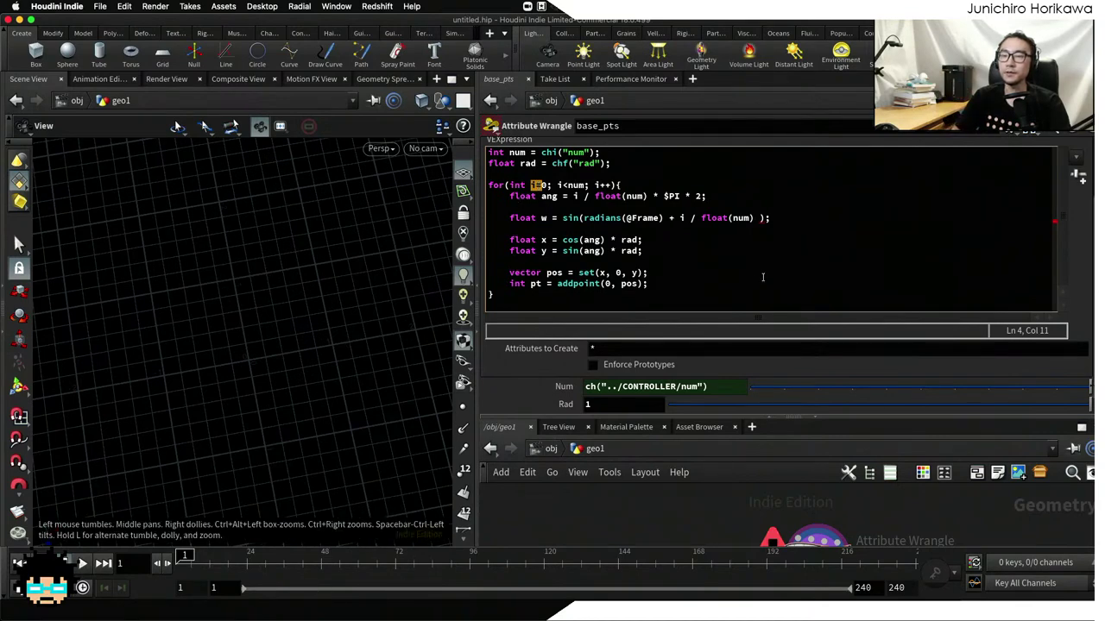
{"action": "left_click", "coordinate": [762, 219]}
{"action": "type", "text": "* $PI"}
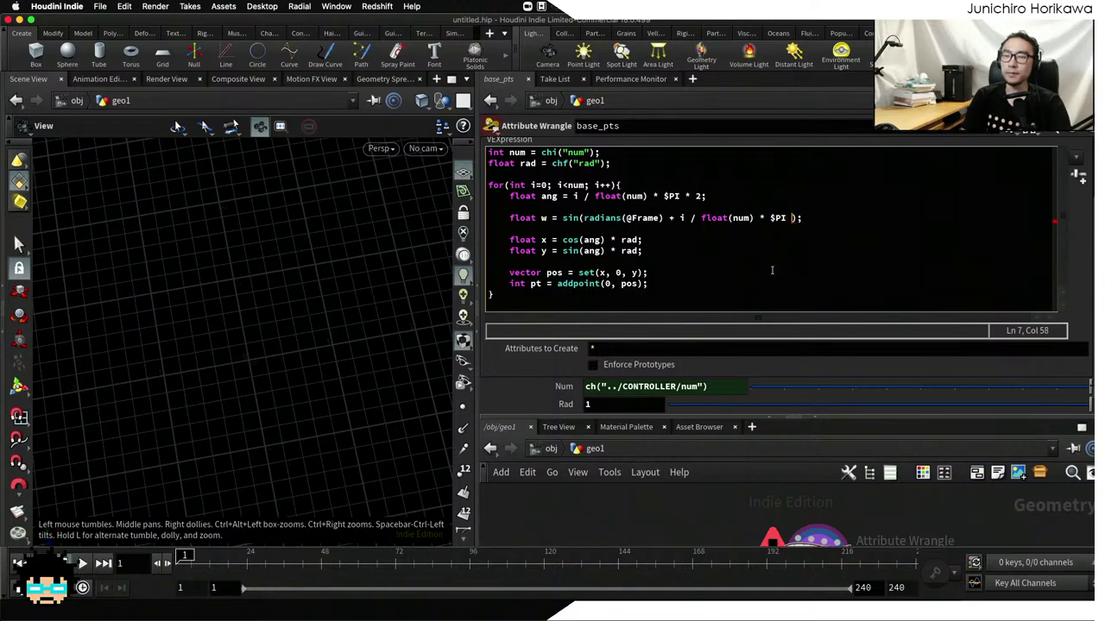
{"action": "type", "text": " * 2.0"}
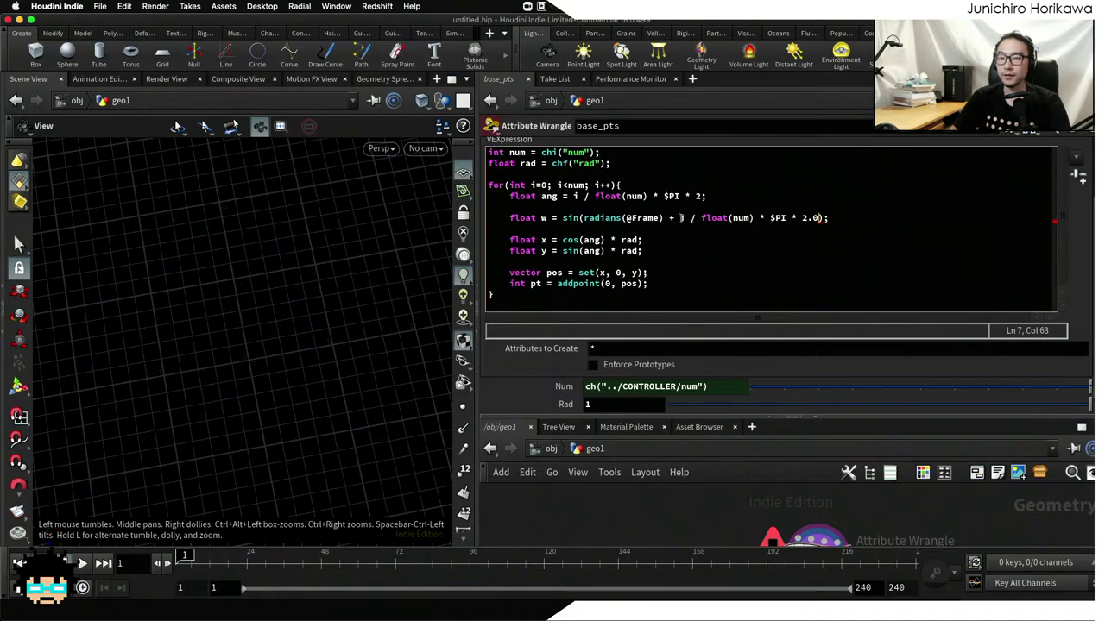
{"action": "left_click_drag", "start_coordinate": [681, 218], "coordinate": [819, 218]}
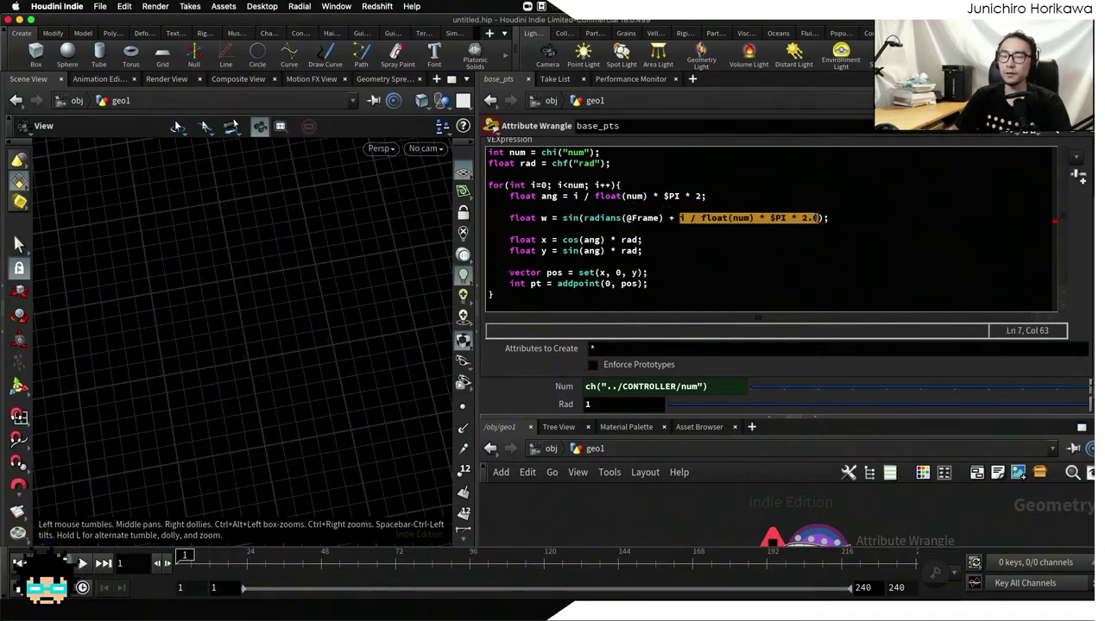
{"action": "left_click", "coordinate": [819, 218]}
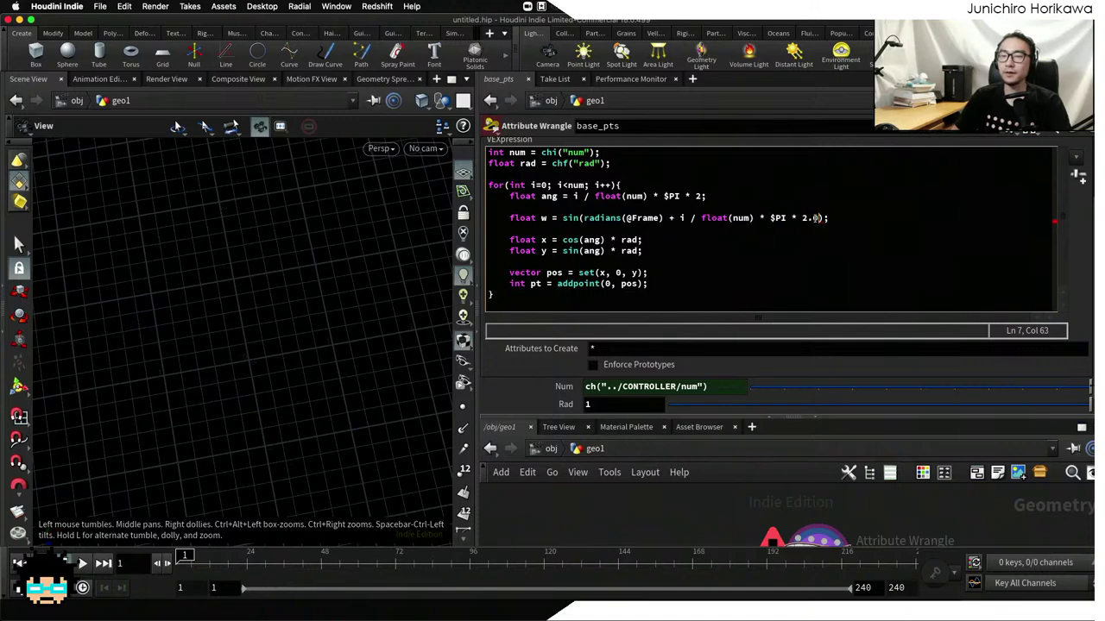
{"action": "left_click_drag", "start_coordinate": [819, 218], "coordinate": [679, 219]}
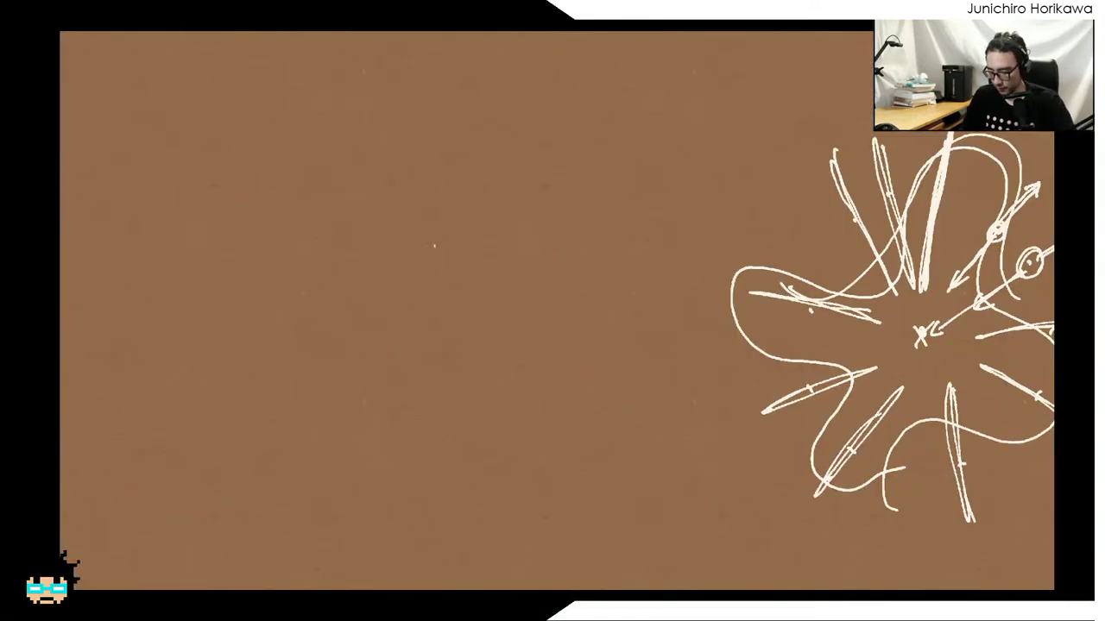
Sketch a circle with a centre dot and right-edge mark, and start writing 'sin' above it
{"action": "mouse_move", "coordinate": [478, 417]}
{"action": "left_mouse_down"}
{"action": "mouse_move", "coordinate": [398, 297]}
{"action": "mouse_move", "coordinate": [474, 219]}
{"action": "mouse_move", "coordinate": [581, 266]}
{"action": "mouse_move", "coordinate": [576, 347]}
{"action": "mouse_move", "coordinate": [484, 405]}
{"action": "left_mouse_up"}
{"action": "left_click", "coordinate": [493, 310]}
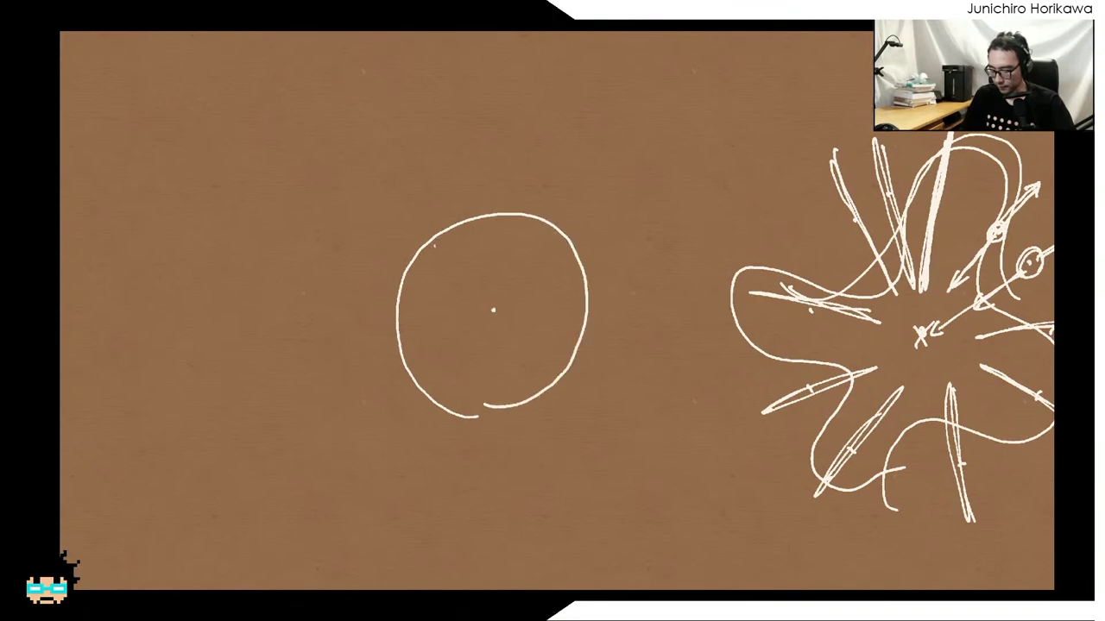
{"action": "left_click_drag", "start_coordinate": [577, 303], "coordinate": [599, 302]}
{"action": "mouse_move", "coordinate": [587, 296]}
{"action": "left_mouse_down"}
{"action": "mouse_move", "coordinate": [585, 378]}
{"action": "mouse_move", "coordinate": [568, 414]}
{"action": "mouse_move", "coordinate": [532, 441]}
{"action": "mouse_move", "coordinate": [473, 445]}
{"action": "mouse_move", "coordinate": [414, 412]}
{"action": "mouse_move", "coordinate": [388, 371]}
{"action": "mouse_move", "coordinate": [402, 308]}
{"action": "left_mouse_up"}
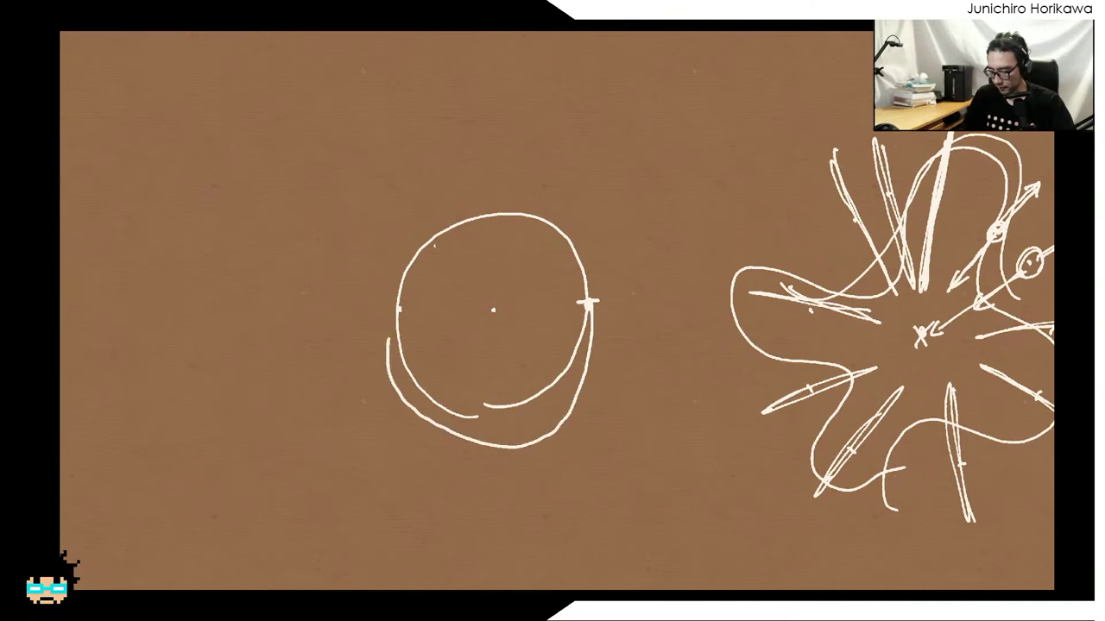
{"action": "mouse_move", "coordinate": [389, 346]}
{"action": "left_mouse_down"}
{"action": "mouse_move", "coordinate": [395, 310]}
{"action": "mouse_move", "coordinate": [421, 278]}
{"action": "mouse_move", "coordinate": [463, 247]}
{"action": "mouse_move", "coordinate": [503, 236]}
{"action": "mouse_move", "coordinate": [544, 242]}
{"action": "mouse_move", "coordinate": [596, 303]}
{"action": "left_mouse_up"}
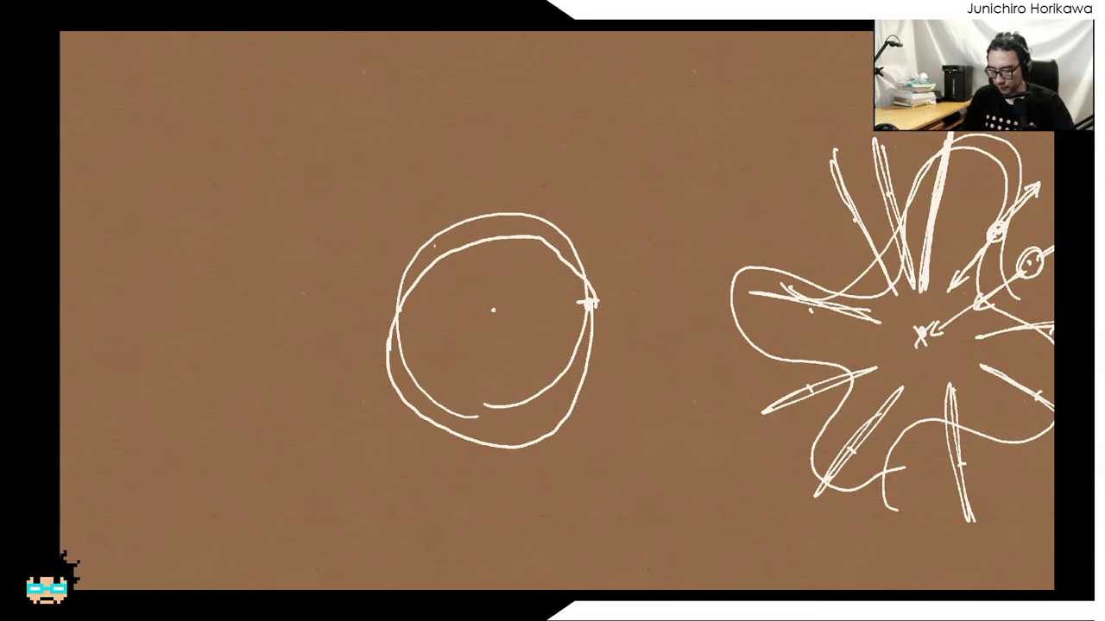
{"action": "left_click_drag", "start_coordinate": [636, 169], "coordinate": [636, 192]}
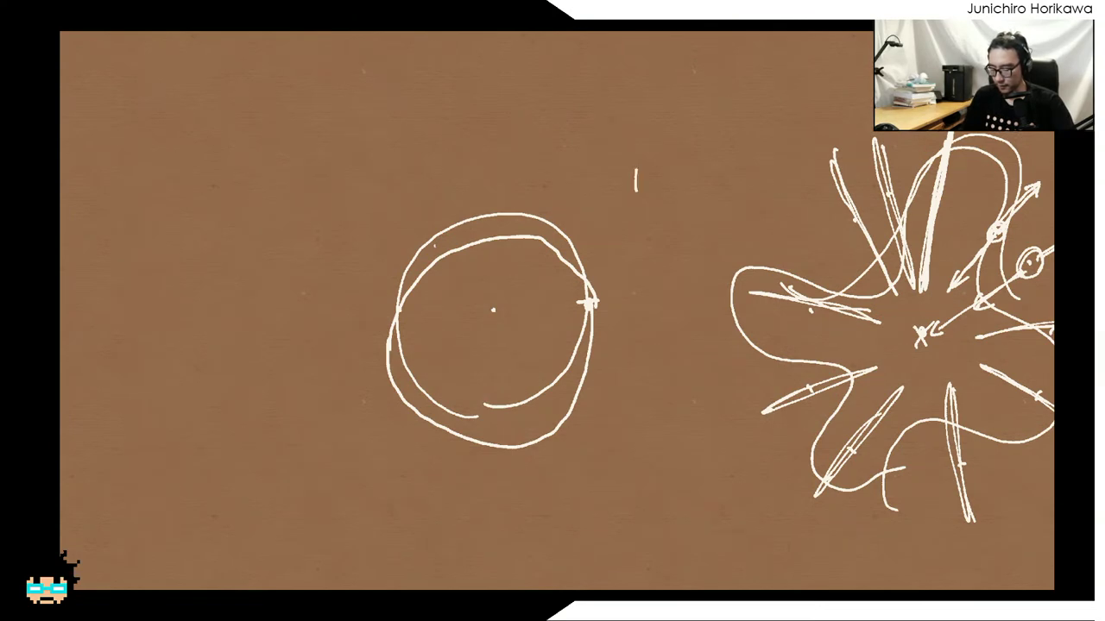
{"action": "mouse_move", "coordinate": [641, 170]}
{"action": "left_mouse_down"}
{"action": "mouse_move", "coordinate": [630, 191]}
{"action": "mouse_move", "coordinate": [706, 166]}
{"action": "left_mouse_up"}
Write 'sin(0~360)' and label the circle's quarter points 0, 90, 180 and 270
{"action": "left_click", "coordinate": [643, 164]}
{"action": "mouse_move", "coordinate": [729, 134]}
{"action": "left_mouse_down"}
{"action": "mouse_move", "coordinate": [723, 154]}
{"action": "mouse_move", "coordinate": [742, 135]}
{"action": "mouse_move", "coordinate": [686, 154]}
{"action": "mouse_move", "coordinate": [702, 160]}
{"action": "left_mouse_up"}
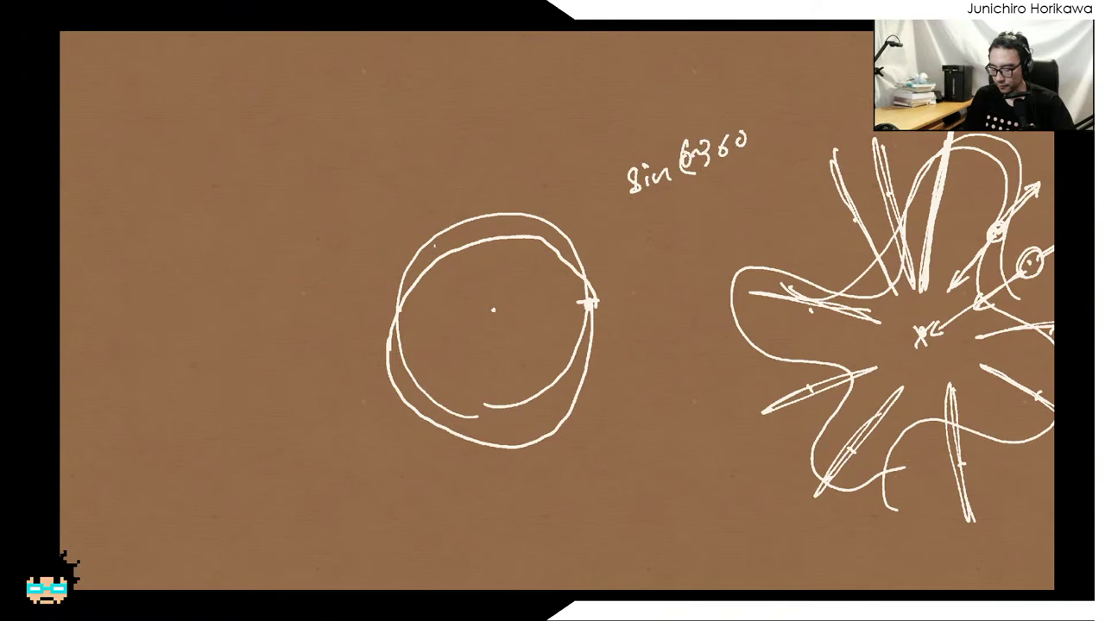
{"action": "left_click_drag", "start_coordinate": [620, 294], "coordinate": [613, 302]}
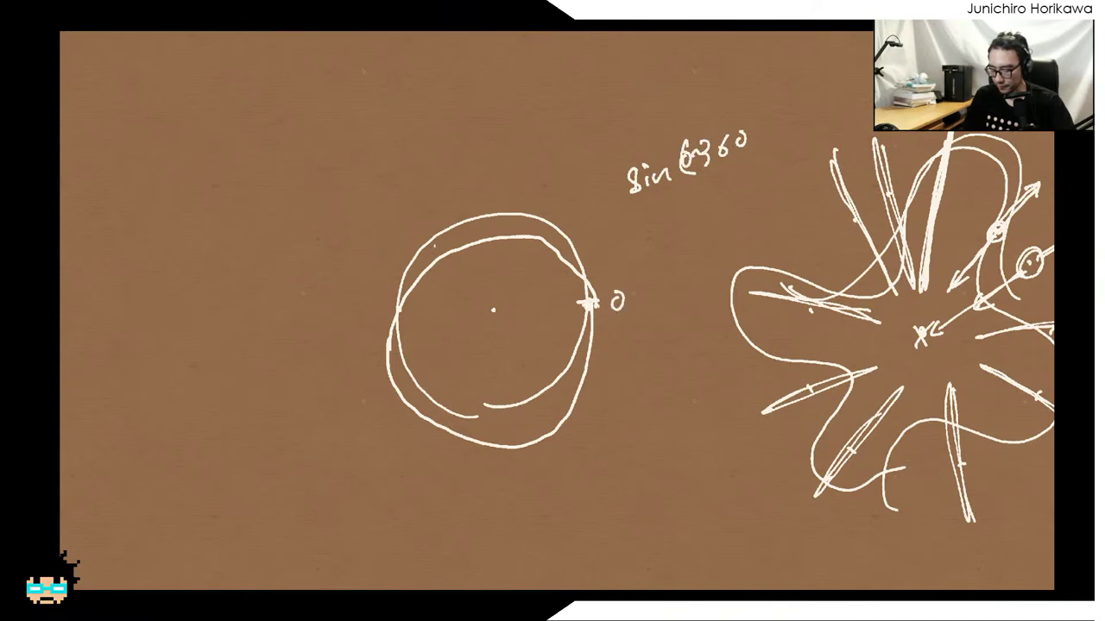
{"action": "left_click_drag", "start_coordinate": [498, 402], "coordinate": [498, 416]}
{"action": "left_click_drag", "start_coordinate": [502, 432], "coordinate": [508, 452]}
{"action": "left_click_drag", "start_coordinate": [520, 430], "coordinate": [517, 432]}
{"action": "mouse_move", "coordinate": [397, 312]}
{"action": "left_mouse_down"}
{"action": "mouse_move", "coordinate": [399, 325]}
{"action": "mouse_move", "coordinate": [347, 330]}
{"action": "mouse_move", "coordinate": [356, 324]}
{"action": "left_mouse_up"}
{"action": "left_click_drag", "start_coordinate": [370, 295], "coordinate": [368, 297]}
{"action": "left_click_drag", "start_coordinate": [498, 208], "coordinate": [498, 217]}
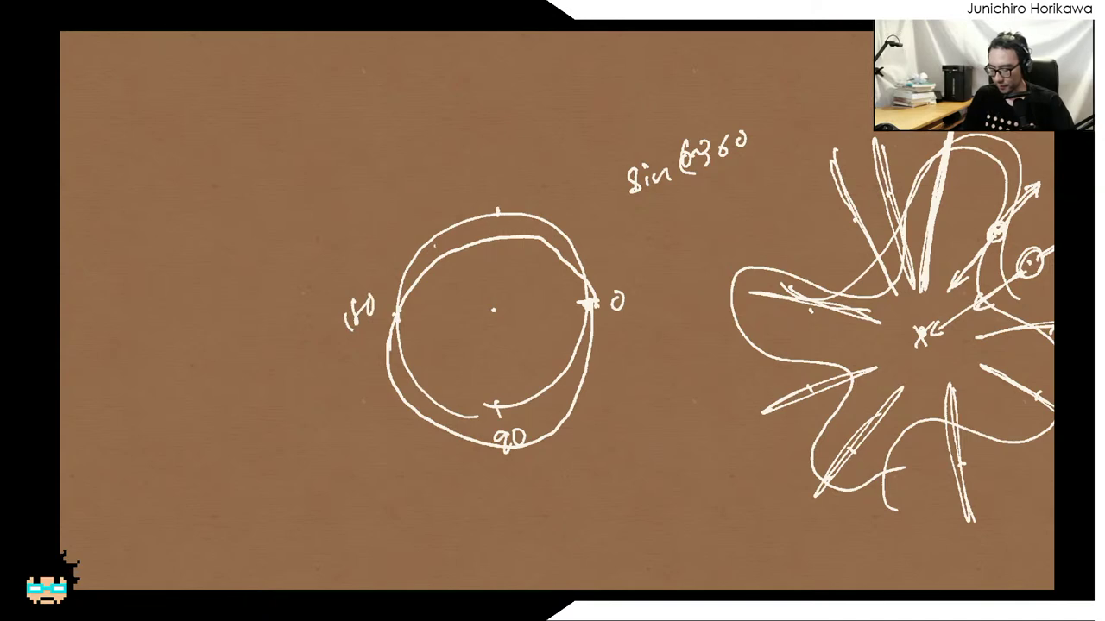
{"action": "left_click_drag", "start_coordinate": [485, 176], "coordinate": [499, 192]}
{"action": "mouse_move", "coordinate": [494, 171]}
{"action": "left_mouse_down"}
{"action": "mouse_move", "coordinate": [504, 172]}
{"action": "mouse_move", "coordinate": [499, 190]}
{"action": "left_mouse_up"}
{"action": "mouse_move", "coordinate": [515, 169]}
{"action": "left_mouse_down"}
{"action": "mouse_move", "coordinate": [513, 187]}
{"action": "mouse_move", "coordinate": [518, 167]}
{"action": "left_mouse_up"}
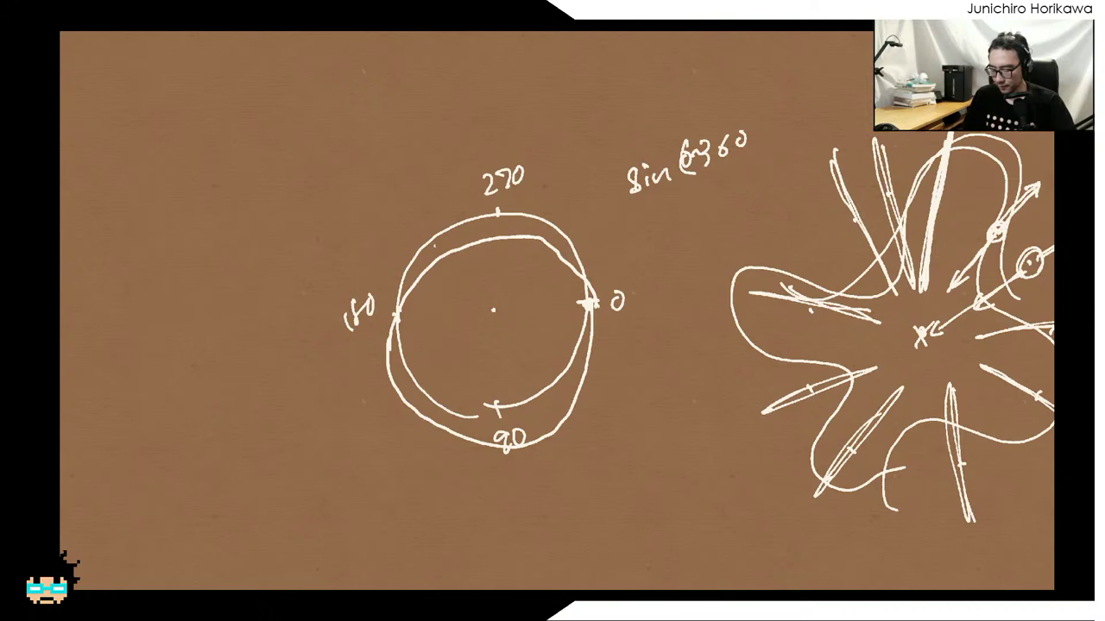
Write a second note 'sin(0~720)' with an underlined 360 beneath it
{"action": "mouse_move", "coordinate": [652, 214]}
{"action": "left_mouse_down"}
{"action": "mouse_move", "coordinate": [642, 230]}
{"action": "mouse_move", "coordinate": [658, 224]}
{"action": "left_mouse_up"}
{"action": "left_click_drag", "start_coordinate": [672, 223], "coordinate": [716, 197]}
{"action": "mouse_move", "coordinate": [729, 197]}
{"action": "left_mouse_down"}
{"action": "mouse_move", "coordinate": [789, 176]}
{"action": "mouse_move", "coordinate": [789, 159]}
{"action": "left_mouse_up"}
{"action": "left_click_drag", "start_coordinate": [801, 147], "coordinate": [802, 180]}
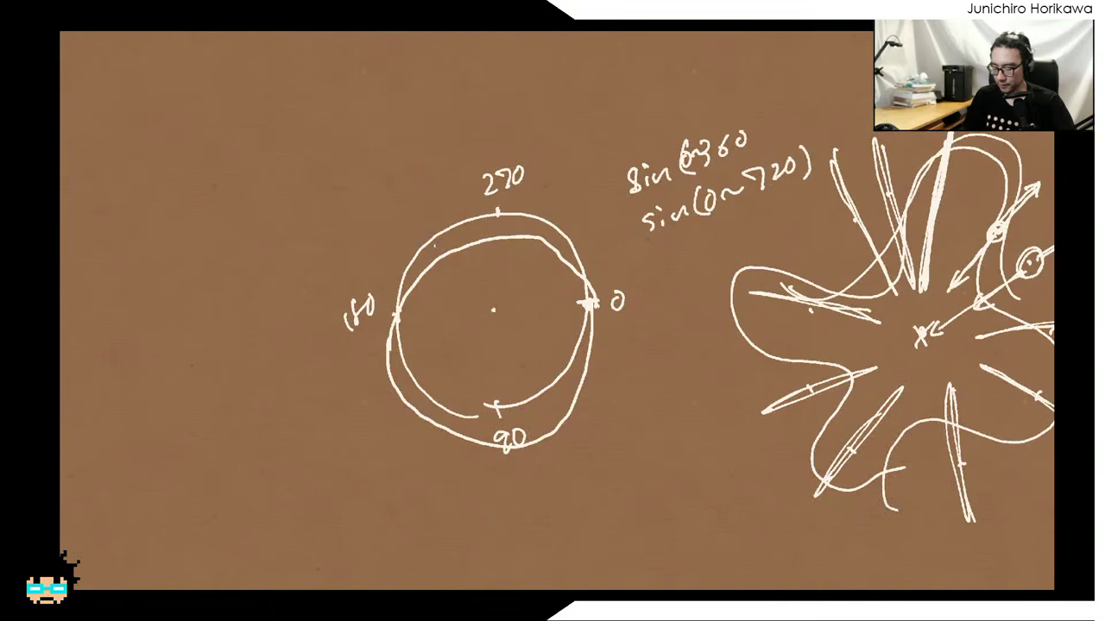
{"action": "mouse_move", "coordinate": [740, 205]}
{"action": "left_mouse_down"}
{"action": "mouse_move", "coordinate": [743, 226]}
{"action": "mouse_move", "coordinate": [797, 215]}
{"action": "left_mouse_up"}
{"action": "left_click_drag", "start_coordinate": [749, 238], "coordinate": [805, 220]}
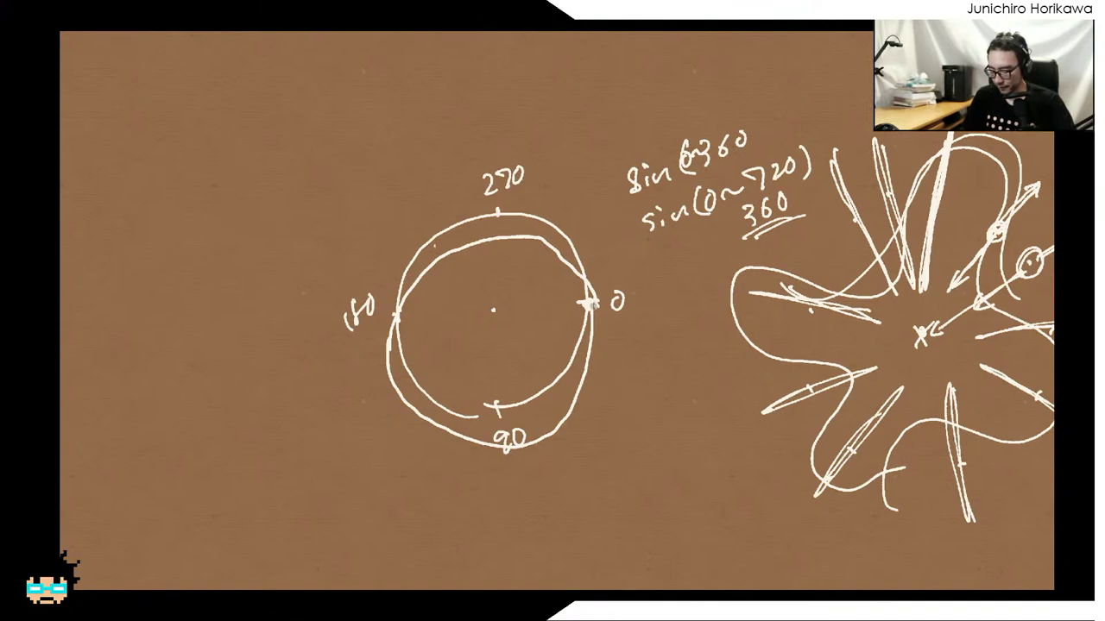
Sketch a wave around the circle, write '0~' at top right, and redraw part of the curve
{"action": "mouse_move", "coordinate": [592, 303]}
{"action": "left_mouse_down"}
{"action": "mouse_move", "coordinate": [578, 417]}
{"action": "mouse_move", "coordinate": [533, 451]}
{"action": "mouse_move", "coordinate": [506, 438]}
{"action": "mouse_move", "coordinate": [446, 338]}
{"action": "mouse_move", "coordinate": [383, 294]}
{"action": "mouse_move", "coordinate": [386, 252]}
{"action": "mouse_move", "coordinate": [419, 209]}
{"action": "mouse_move", "coordinate": [468, 194]}
{"action": "mouse_move", "coordinate": [536, 271]}
{"action": "mouse_move", "coordinate": [593, 326]}
{"action": "left_mouse_up"}
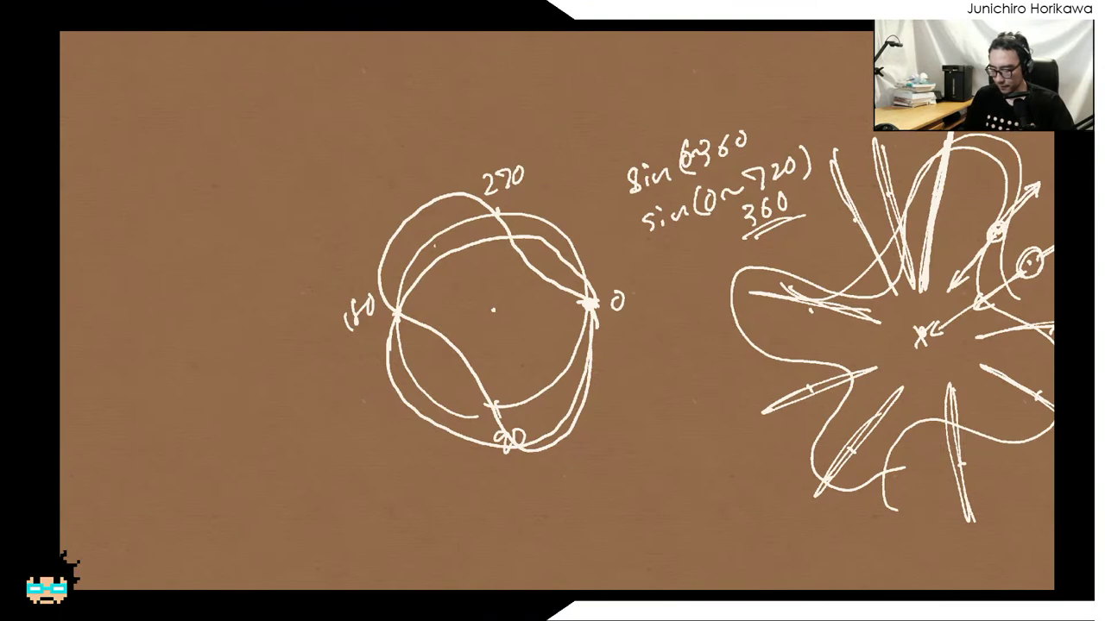
{"action": "mouse_move", "coordinate": [778, 103]}
{"action": "left_mouse_down"}
{"action": "mouse_move", "coordinate": [840, 83]}
{"action": "mouse_move", "coordinate": [851, 97]}
{"action": "mouse_move", "coordinate": [863, 88]}
{"action": "left_mouse_up"}
{"action": "left_click_drag", "start_coordinate": [594, 298], "coordinate": [571, 368]}
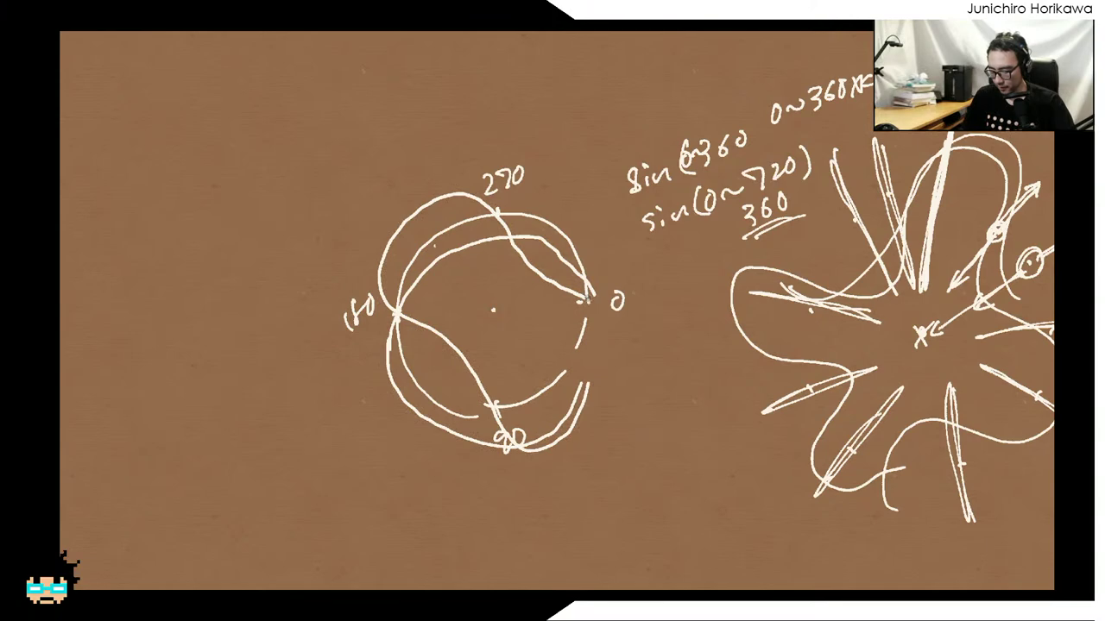
{"action": "left_click_drag", "start_coordinate": [585, 298], "coordinate": [589, 393]}
{"action": "mouse_move", "coordinate": [594, 308]}
{"action": "left_mouse_down"}
{"action": "mouse_move", "coordinate": [560, 373]}
{"action": "mouse_move", "coordinate": [494, 398]}
{"action": "mouse_move", "coordinate": [372, 304]}
{"action": "mouse_move", "coordinate": [461, 270]}
{"action": "mouse_move", "coordinate": [537, 184]}
{"action": "mouse_move", "coordinate": [562, 264]}
{"action": "mouse_move", "coordinate": [572, 367]}
{"action": "left_mouse_up"}
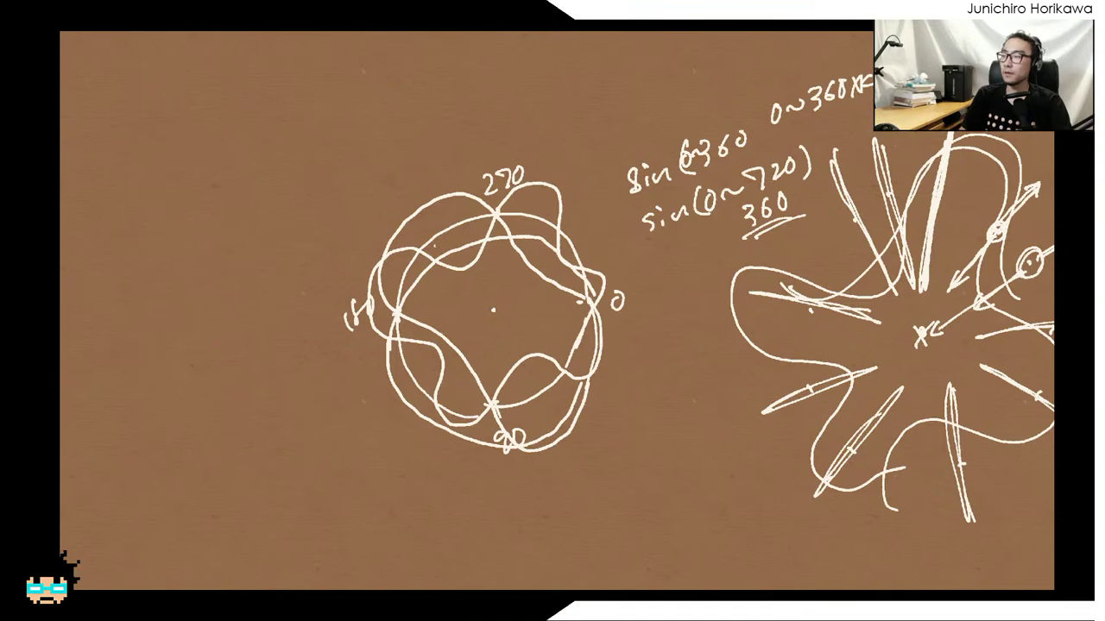
Switch back to the Houdini window showing the four-petal point flower
{"action": "key", "text": "super+Tab"}
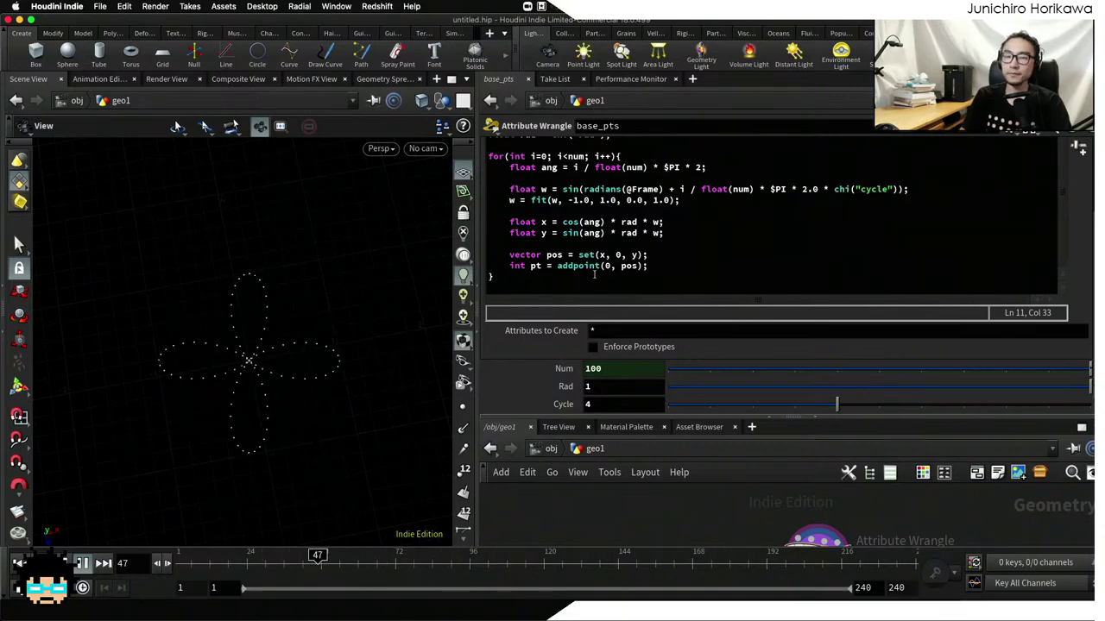
{"action": "left_click", "coordinate": [668, 260]}
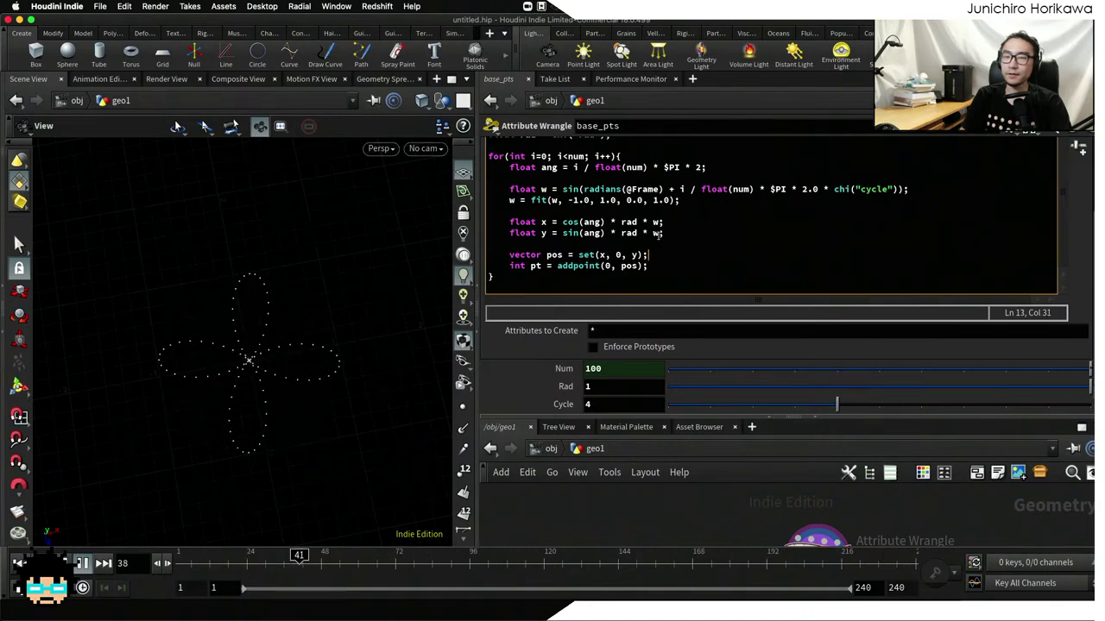
{"action": "key", "text": "Escape"}
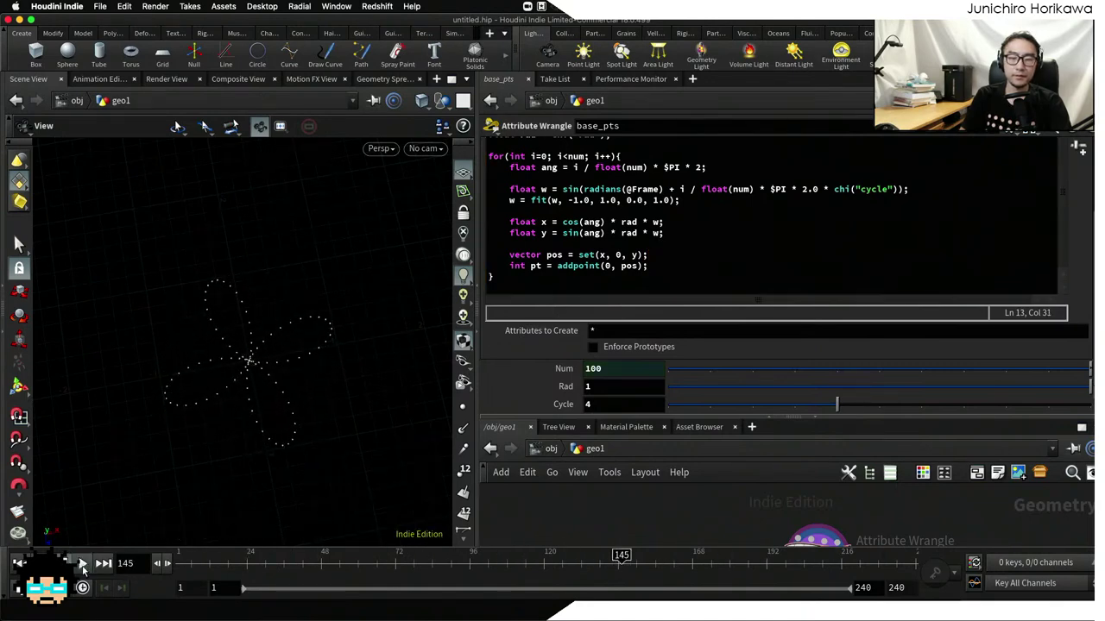
{"action": "left_click", "coordinate": [823, 202]}
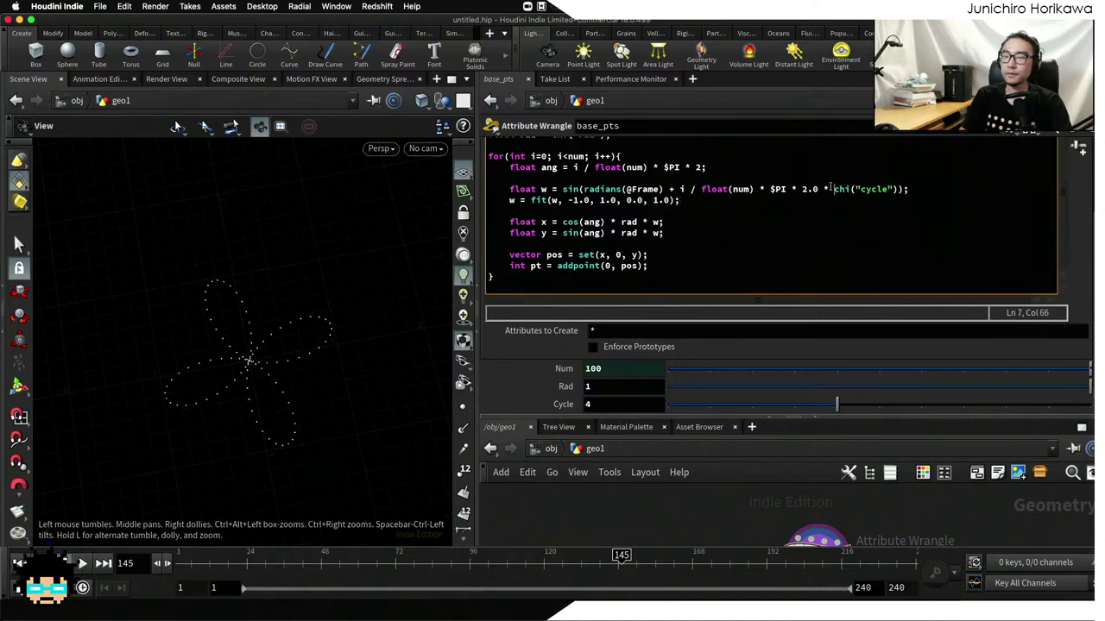
{"action": "left_click_drag", "start_coordinate": [834, 189], "coordinate": [899, 189]}
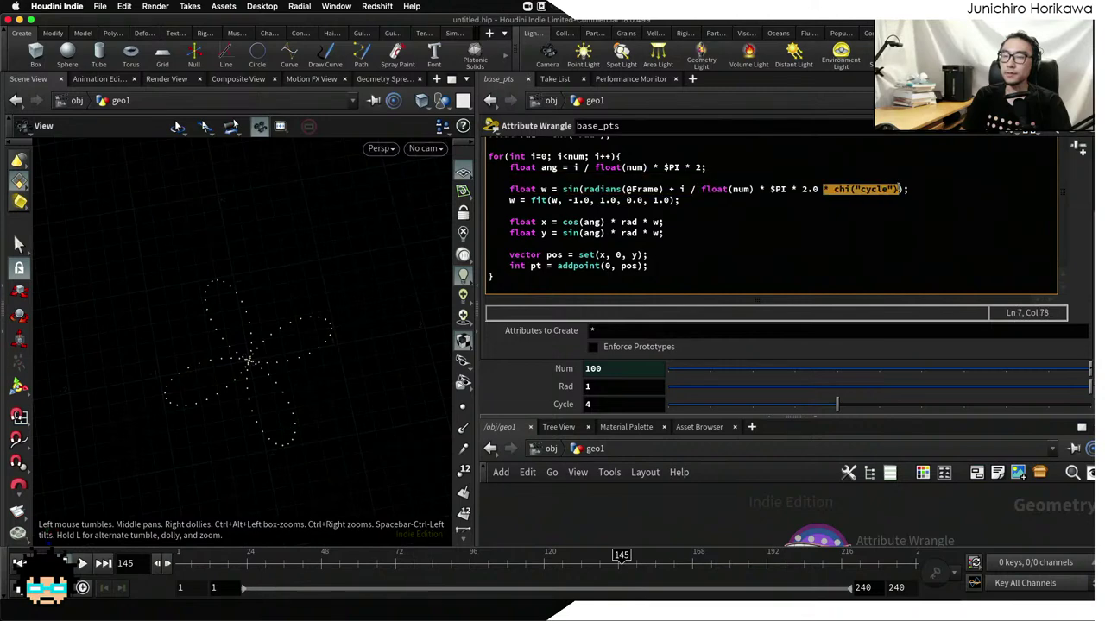
{"action": "left_click_drag", "start_coordinate": [818, 189], "coordinate": [680, 193]}
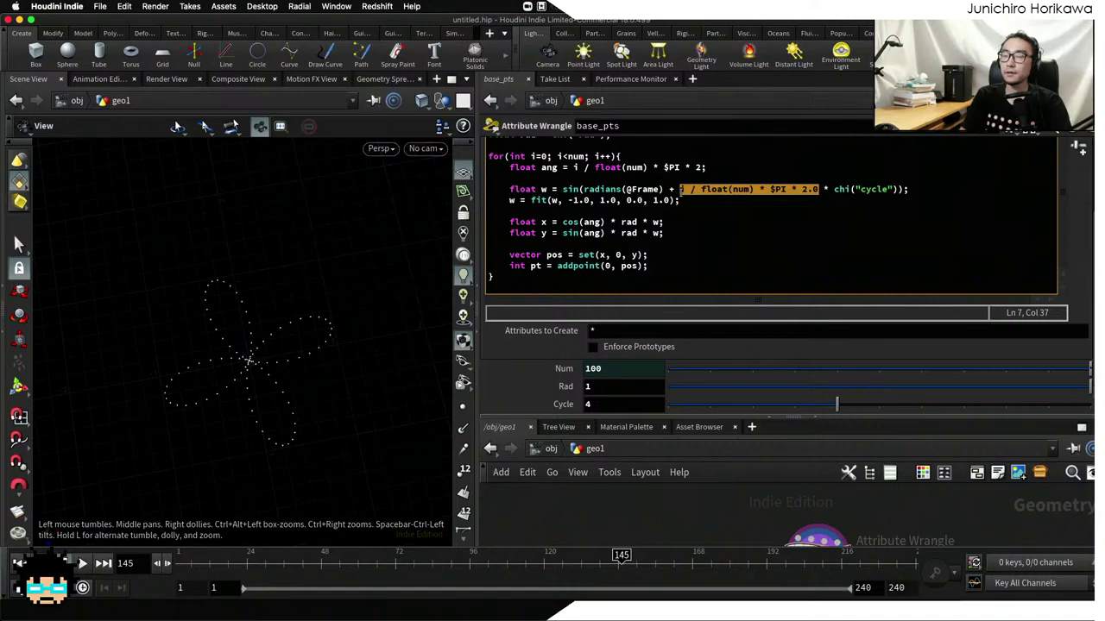
{"action": "key", "text": "Up"}
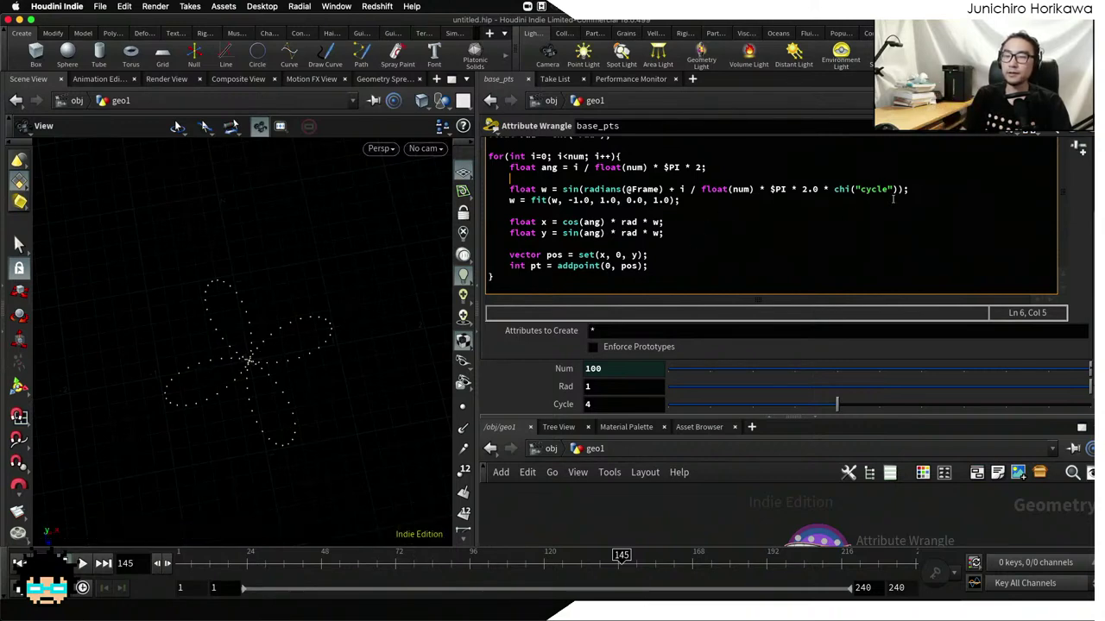
{"action": "left_click_drag", "start_coordinate": [894, 195], "coordinate": [681, 201]}
{"action": "left_click", "coordinate": [683, 200]}
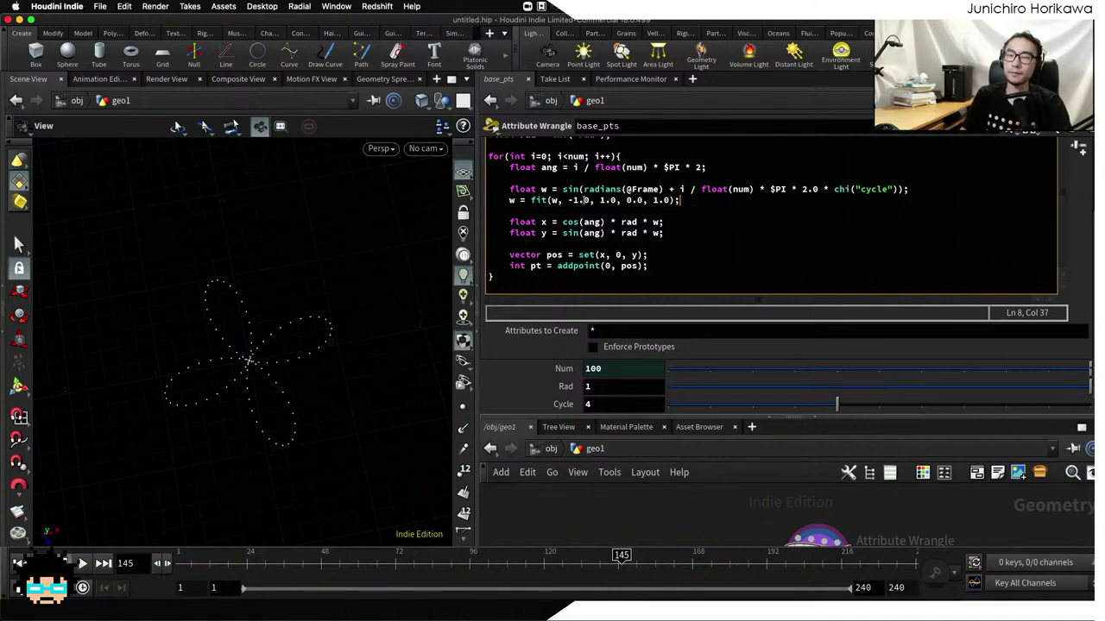
{"action": "left_click_drag", "start_coordinate": [567, 200], "coordinate": [679, 201]}
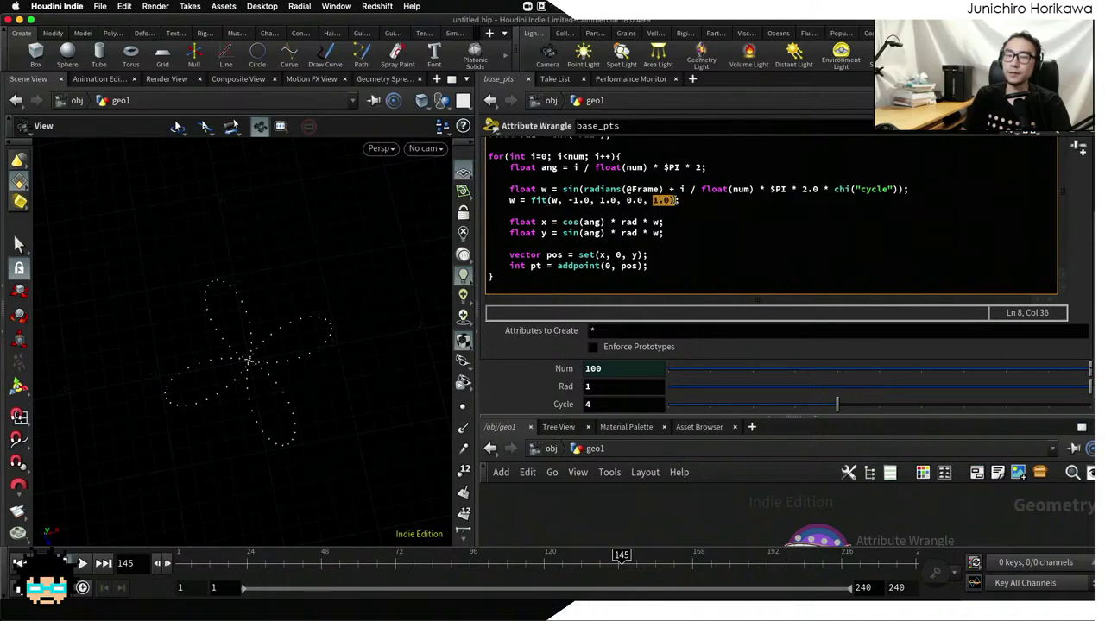
{"action": "key", "text": "Right"}
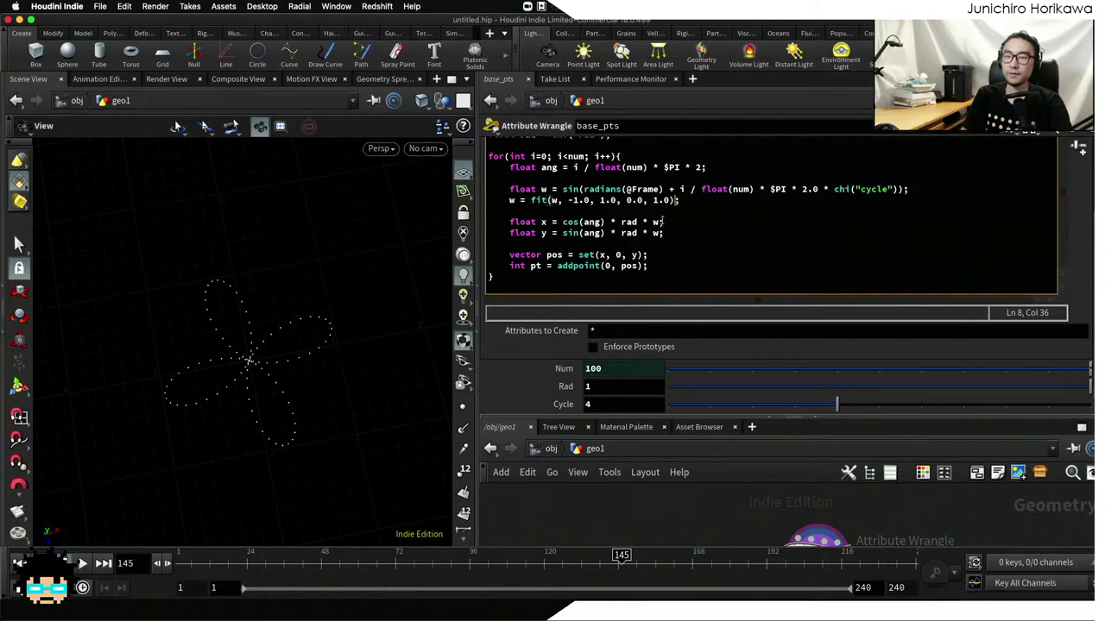
{"action": "left_click_drag", "start_coordinate": [662, 221], "coordinate": [653, 221]}
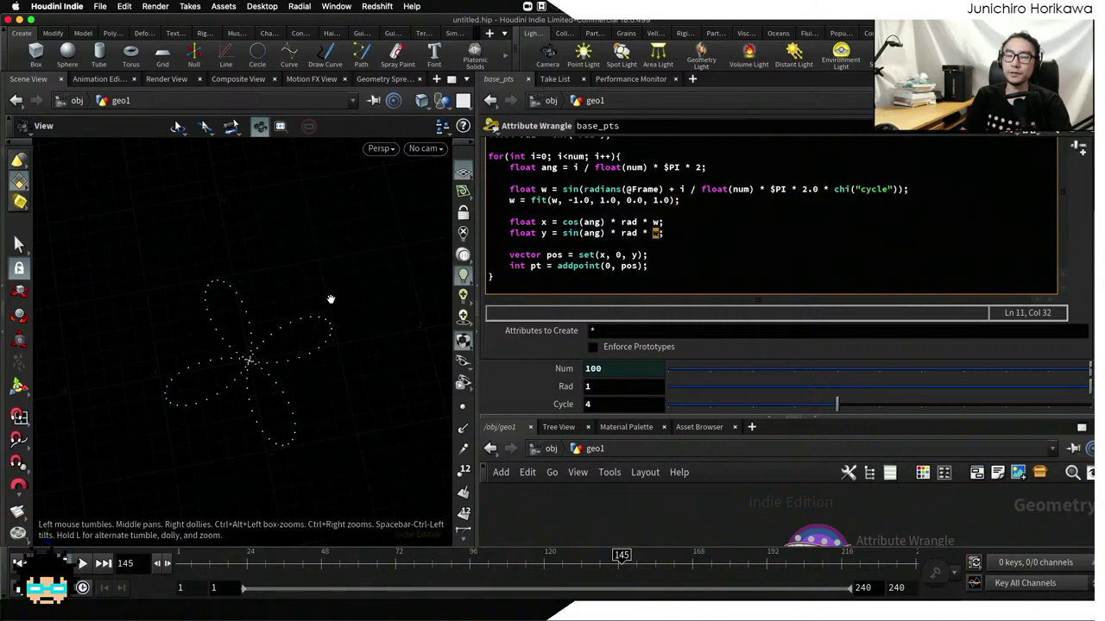
{"action": "left_click", "coordinate": [82, 564]}
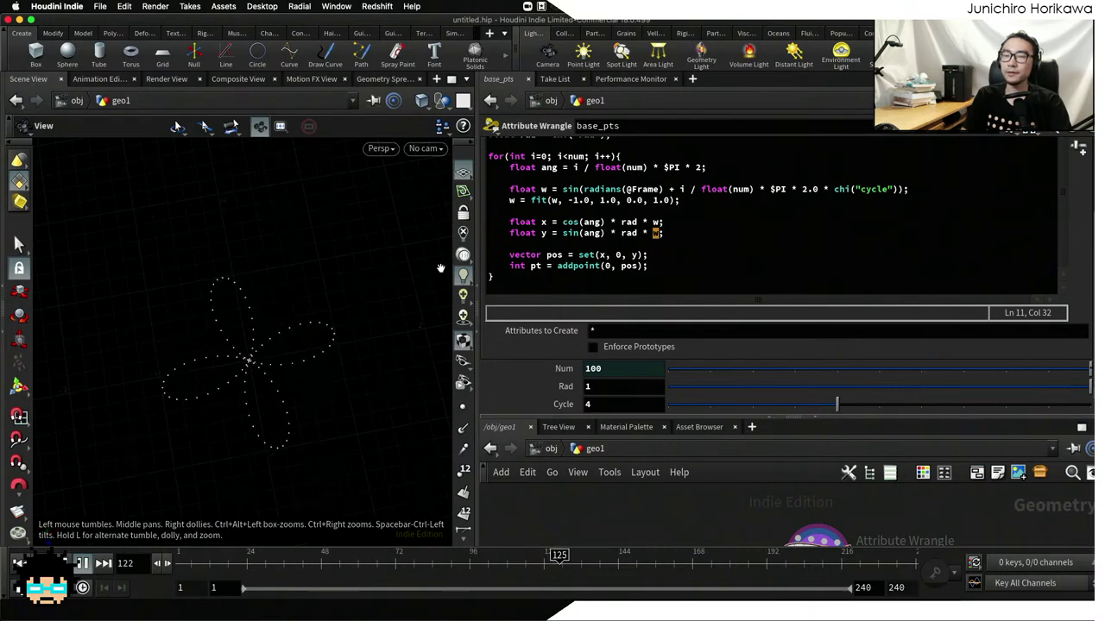
{"action": "left_click", "coordinate": [643, 189]}
{"action": "double_click", "coordinate": [643, 189]}
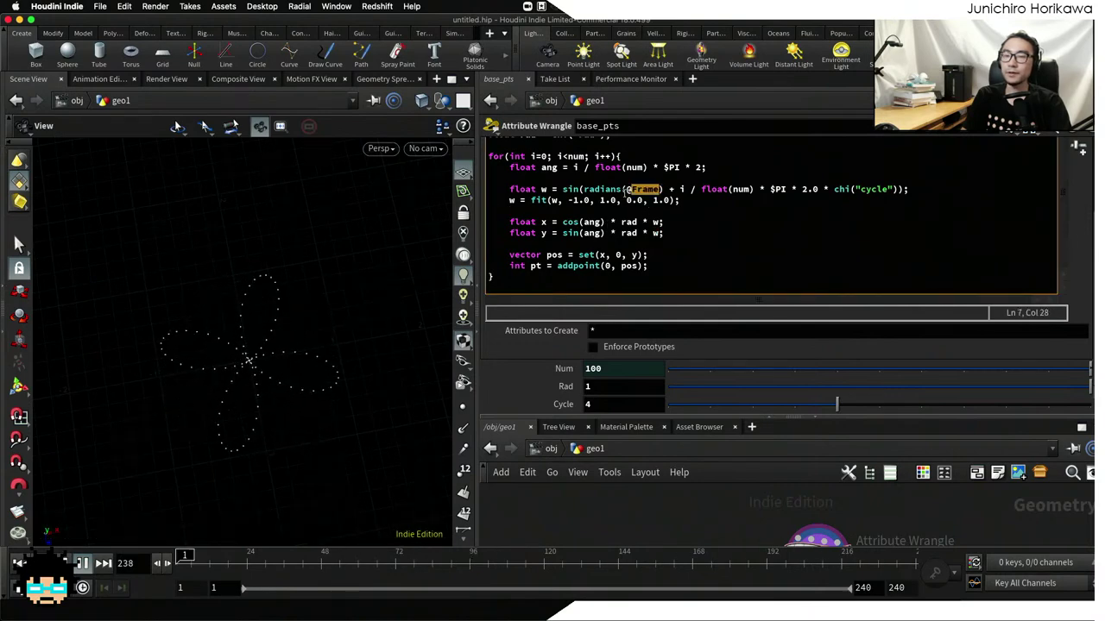
{"action": "left_click_drag", "start_coordinate": [663, 189], "coordinate": [582, 190]}
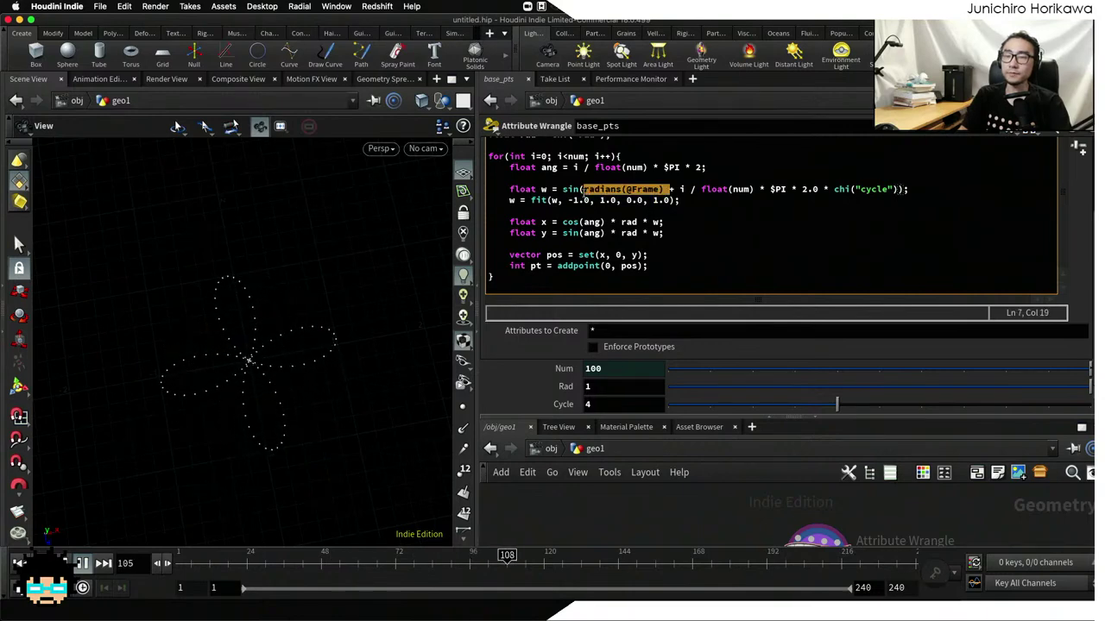
{"action": "left_click", "coordinate": [612, 189]}
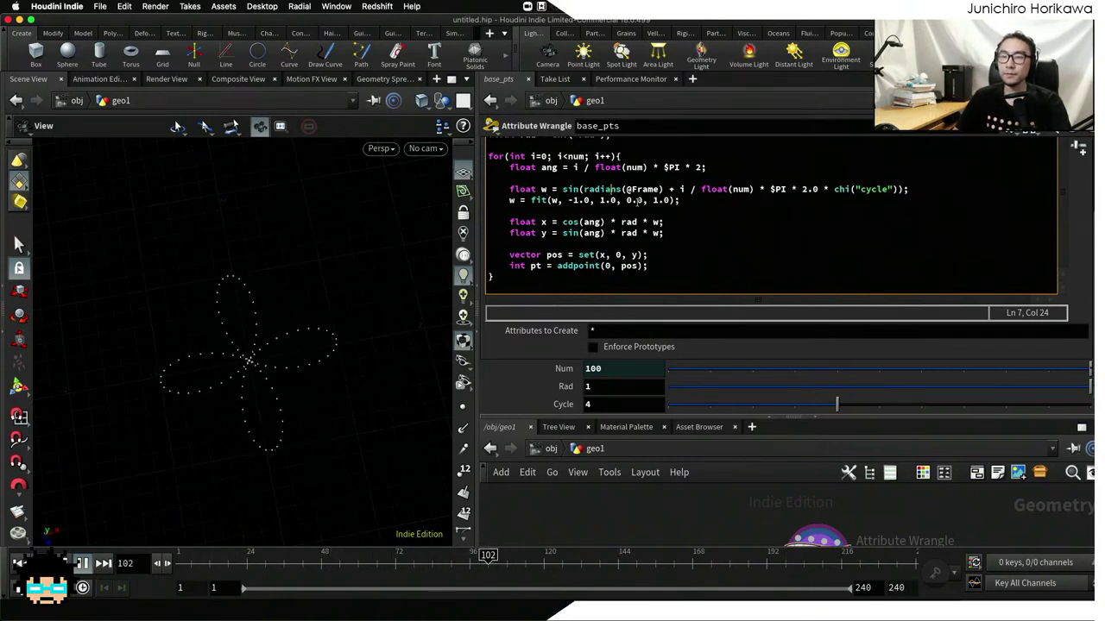
{"action": "left_click", "coordinate": [663, 189]}
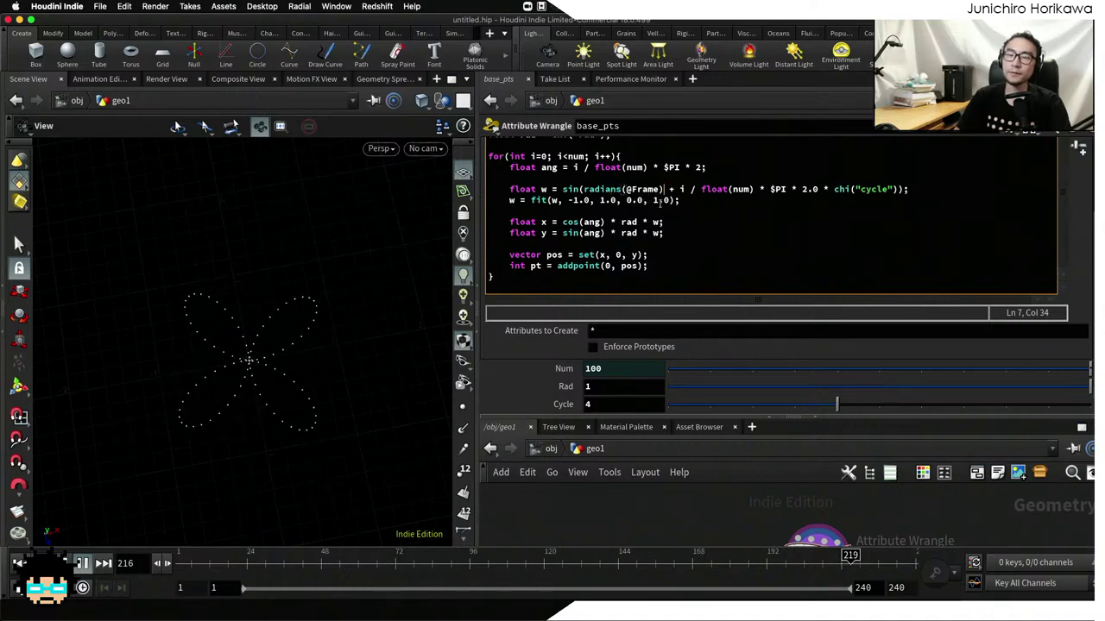
{"action": "left_click_drag", "start_coordinate": [663, 189], "coordinate": [588, 189]}
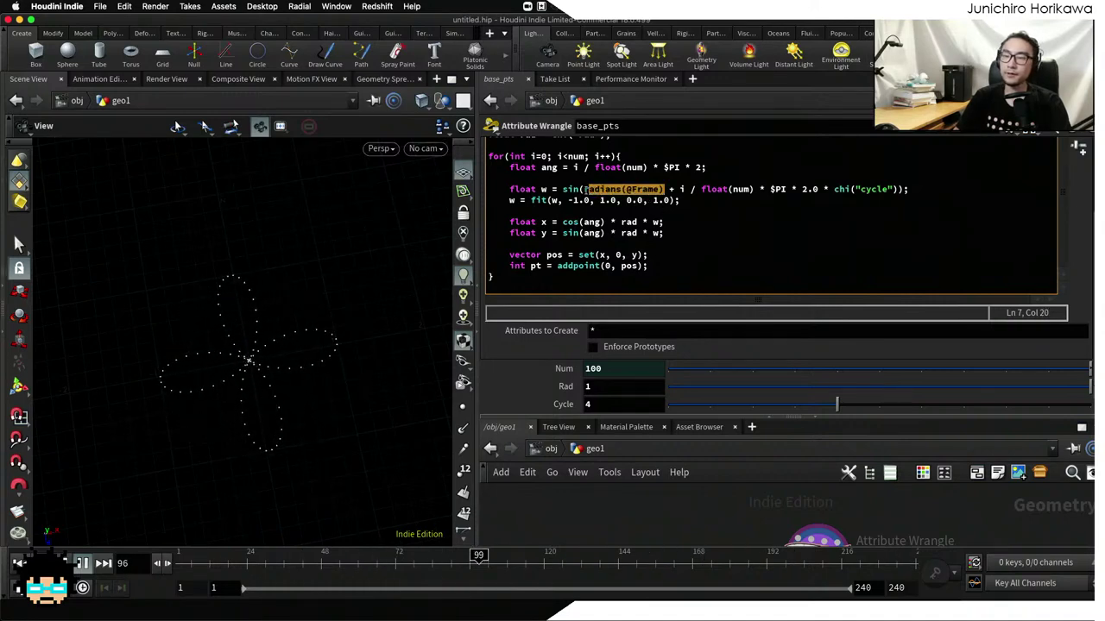
{"action": "left_click", "coordinate": [664, 190]}
{"action": "type", "text": "* "}
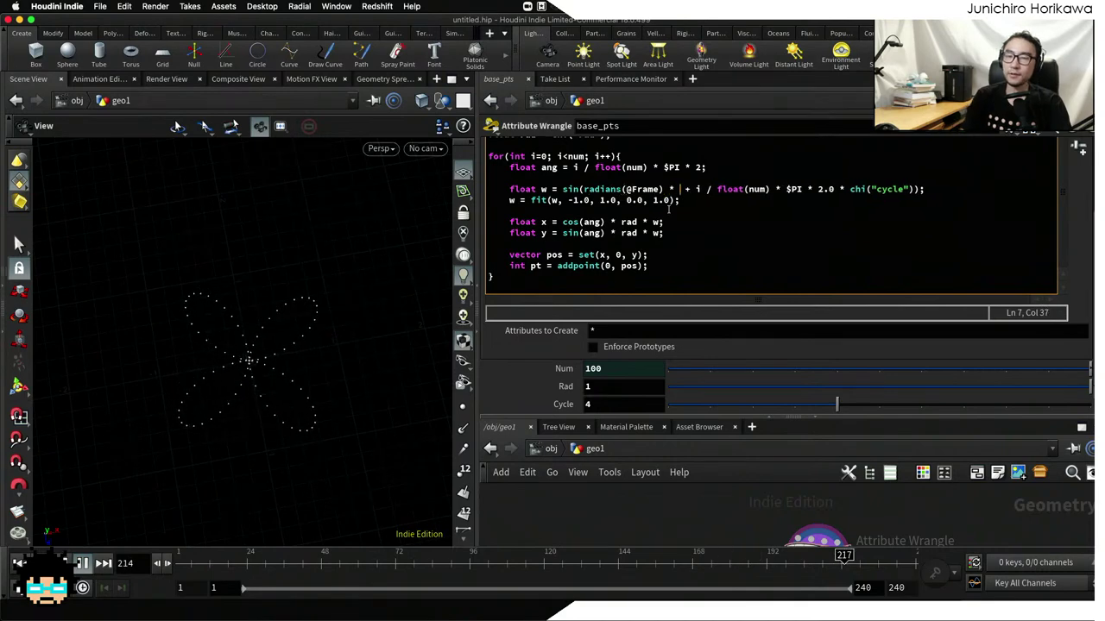
{"action": "type", "text": "chi("}
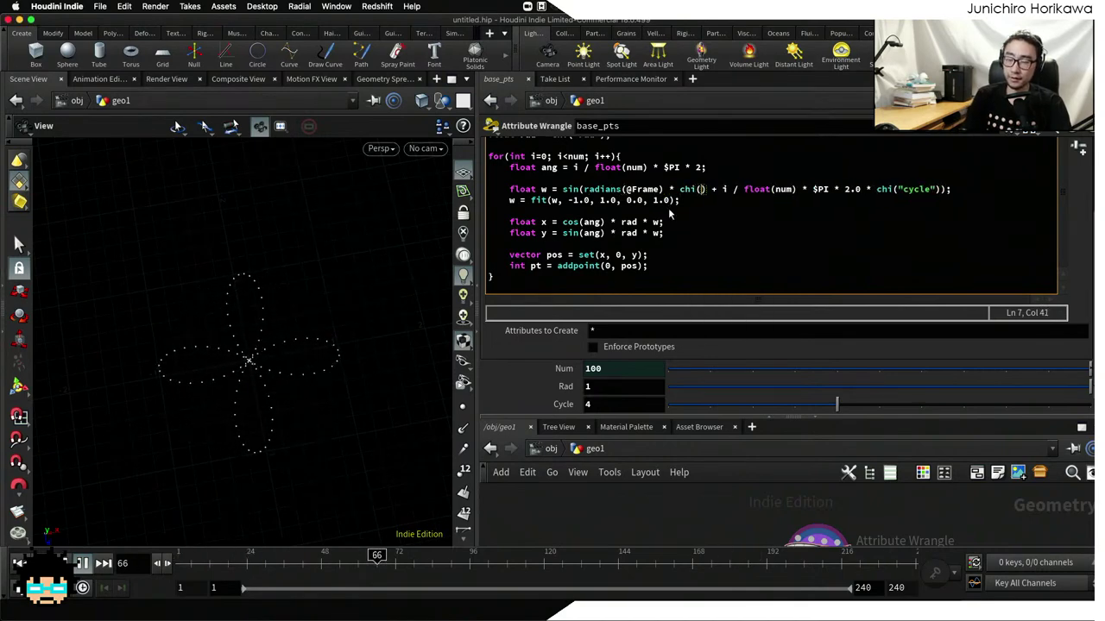
{"action": "type", "text": "\""}
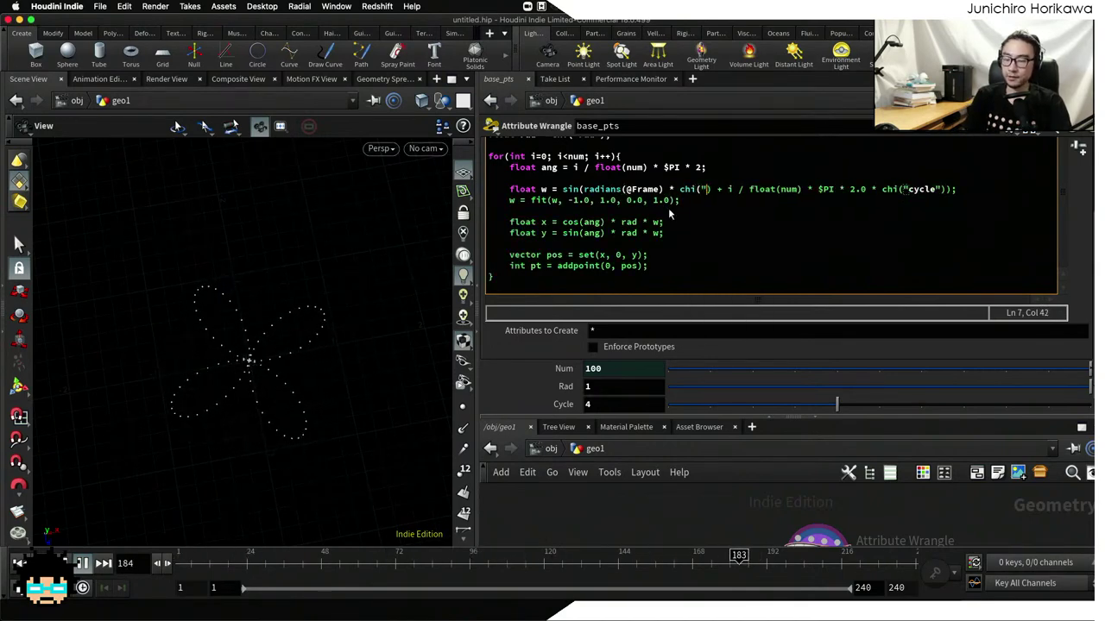
{"action": "type", "text": "spe"}
{"action": "key", "text": "BackSpace"}
{"action": "key", "text": "BackSpace"}
{"action": "key", "text": "BackSpace"}
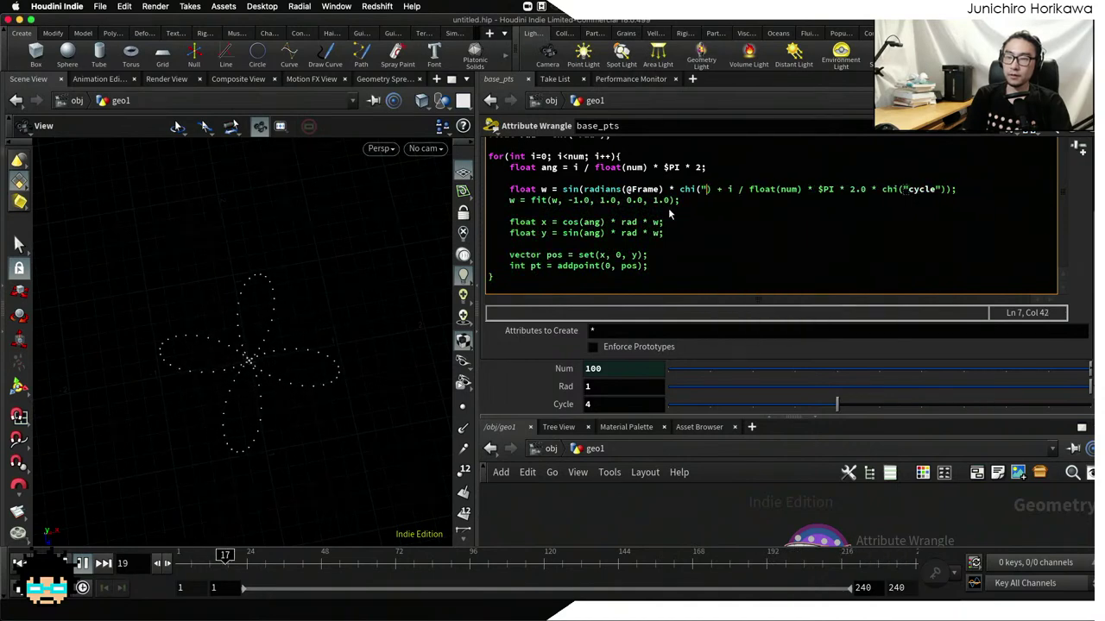
{"action": "type", "text": "speed\""}
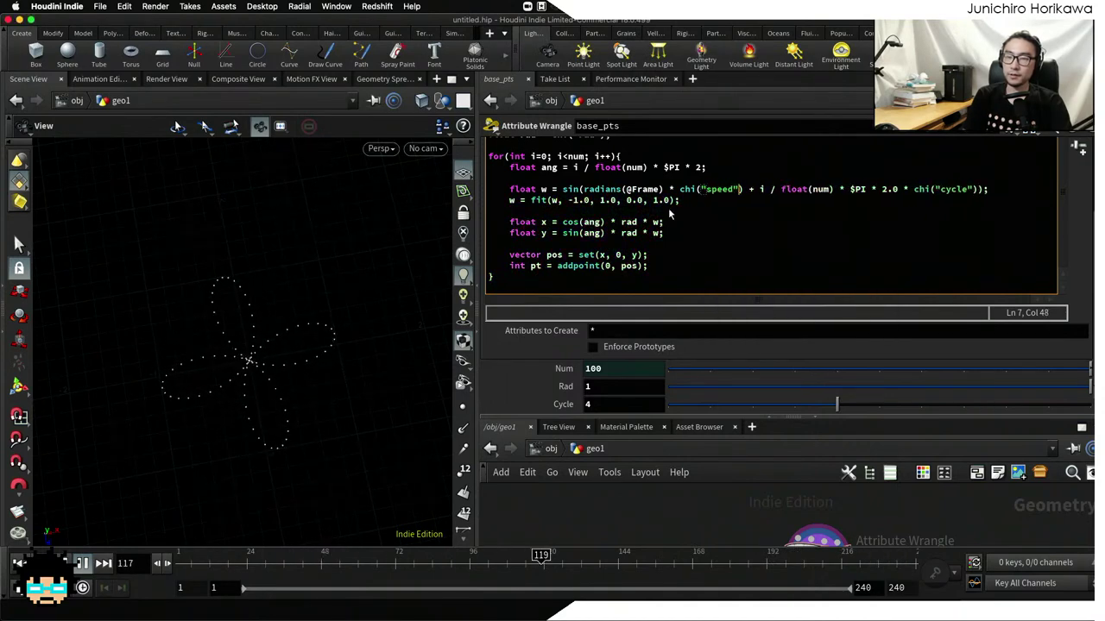
Create the Speed spare parameter, set it to 1, and jump to the first frame
{"action": "left_click", "coordinate": [1077, 148]}
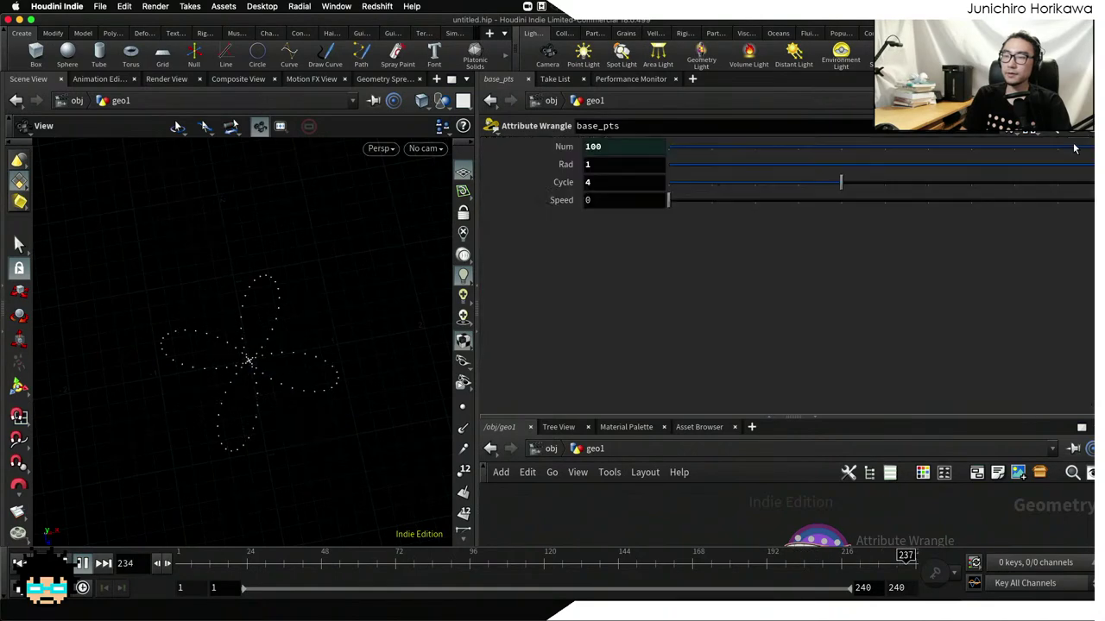
{"action": "left_click_drag", "start_coordinate": [694, 200], "coordinate": [723, 205]}
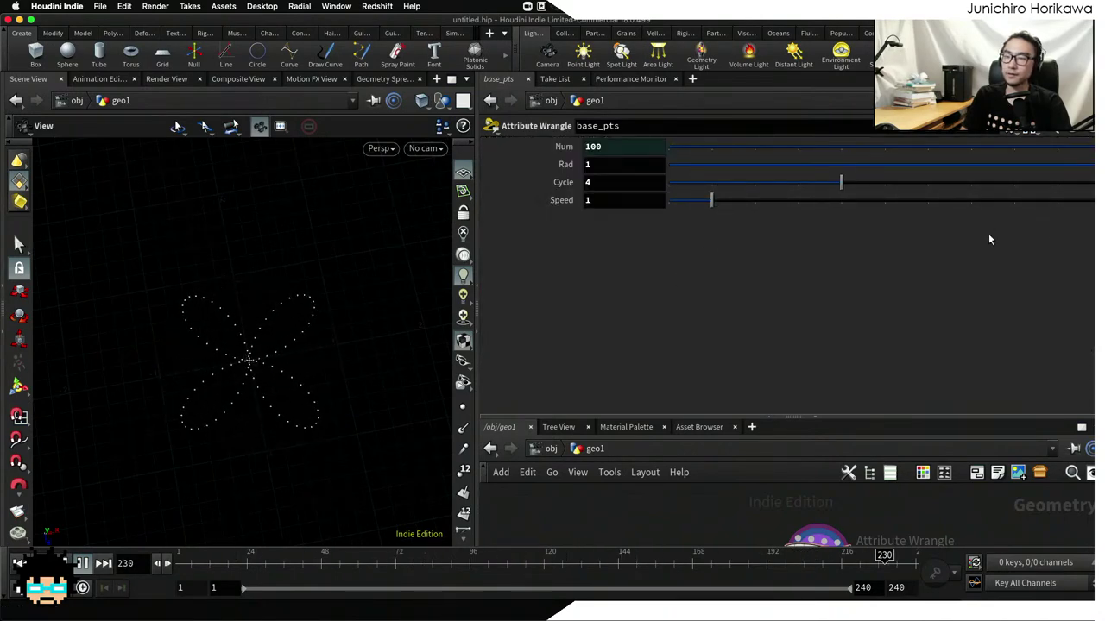
{"action": "scroll", "coordinate": [486, 383], "scroll_direction": "up", "scroll_amount": 5}
{"action": "key", "text": "ctrl+Up"}
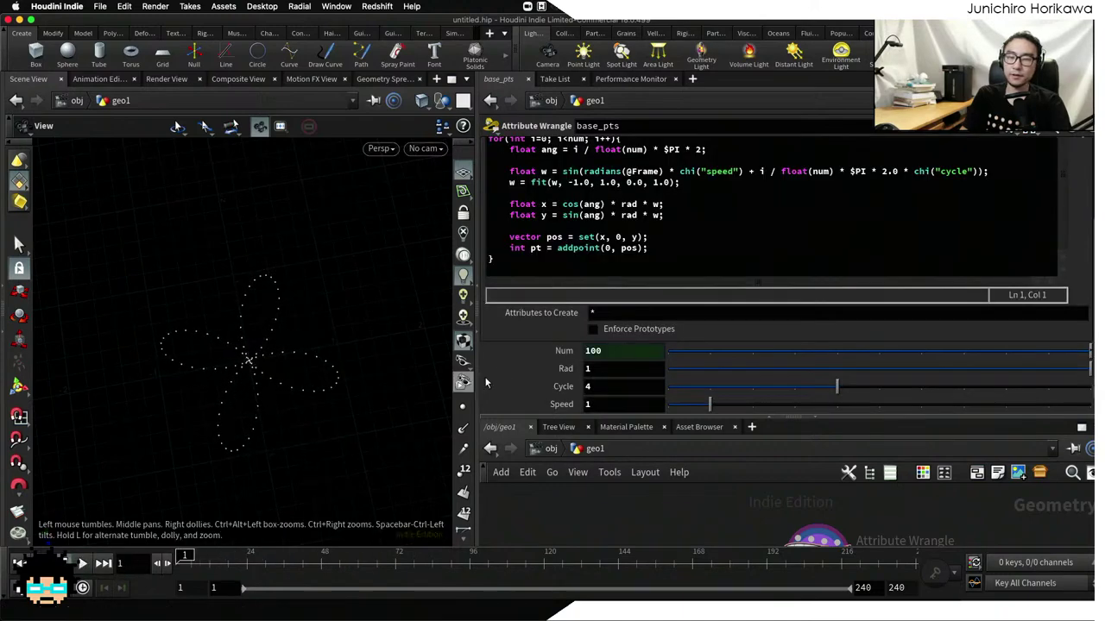
Try Speed 2 and higher during playback, settle on 2, then stop the animation
{"action": "left_click_drag", "start_coordinate": [710, 404], "coordinate": [754, 406]}
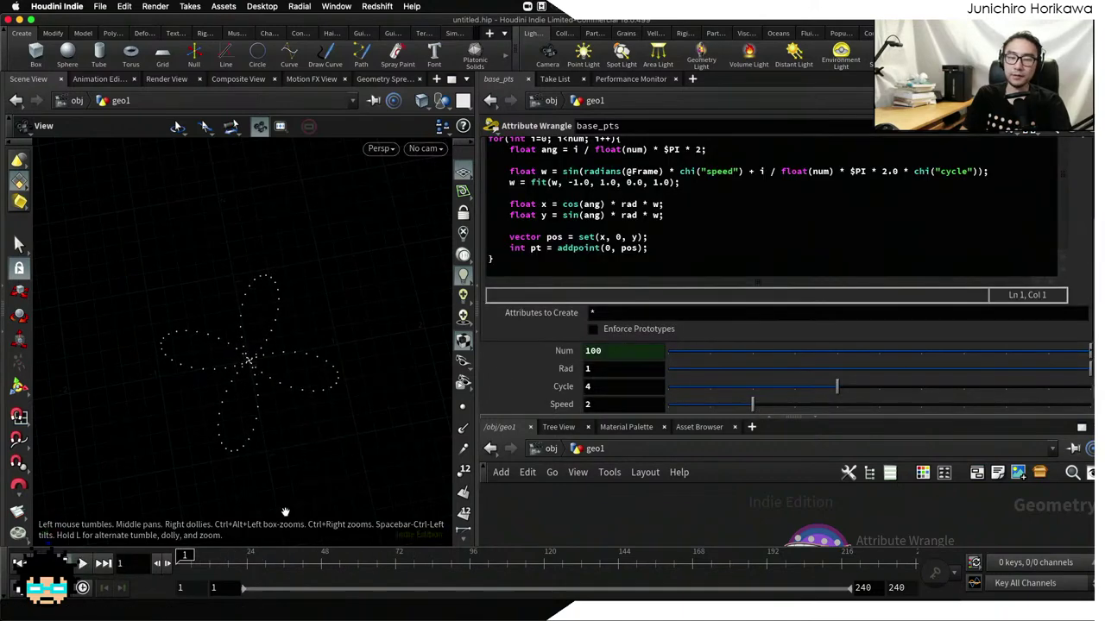
{"action": "key", "text": "Up"}
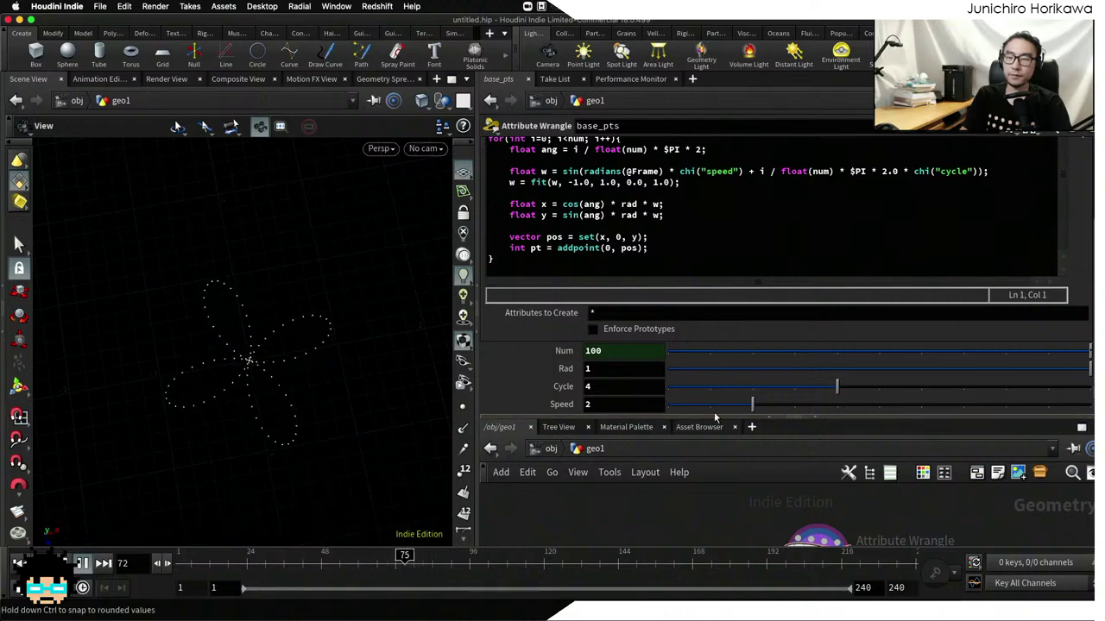
{"action": "left_click_drag", "start_coordinate": [752, 404], "coordinate": [822, 404]}
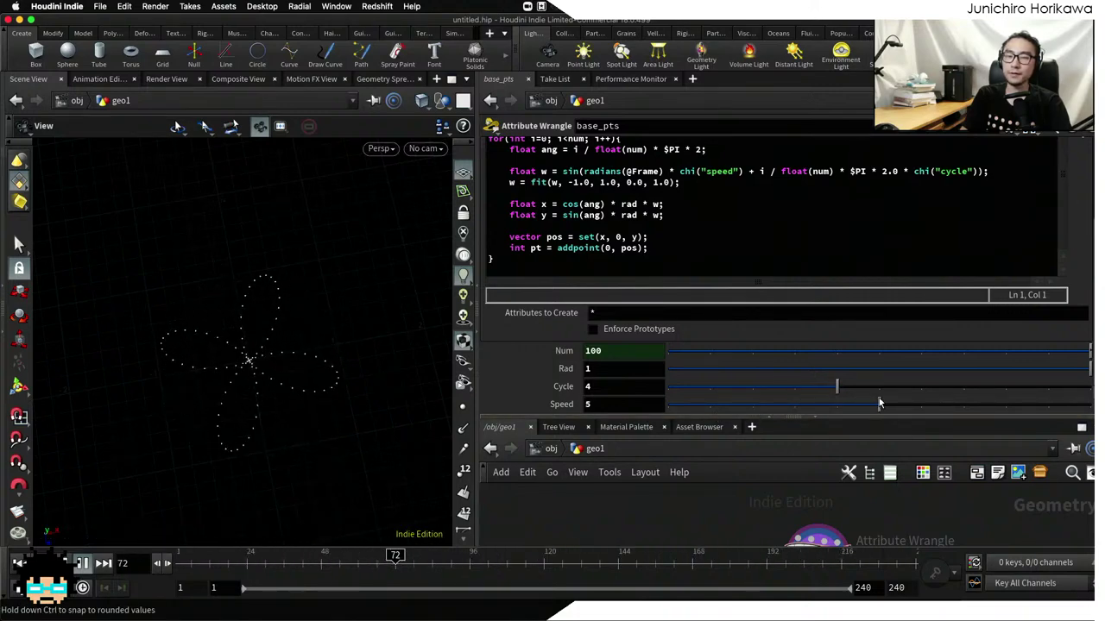
{"action": "left_click_drag", "start_coordinate": [853, 403], "coordinate": [751, 403]}
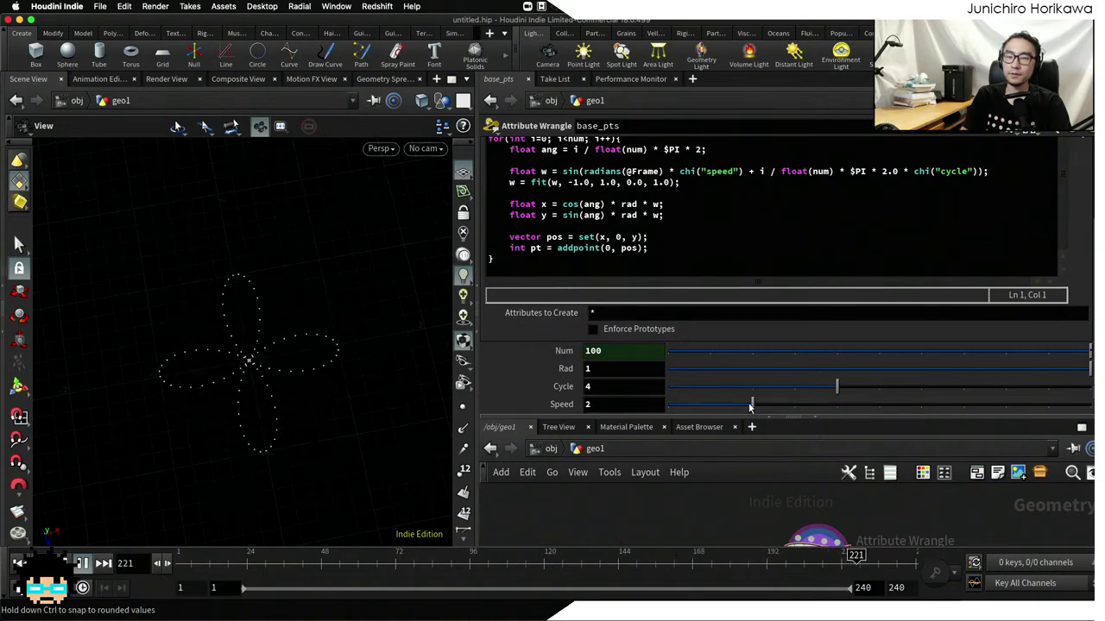
{"action": "left_click", "coordinate": [82, 562]}
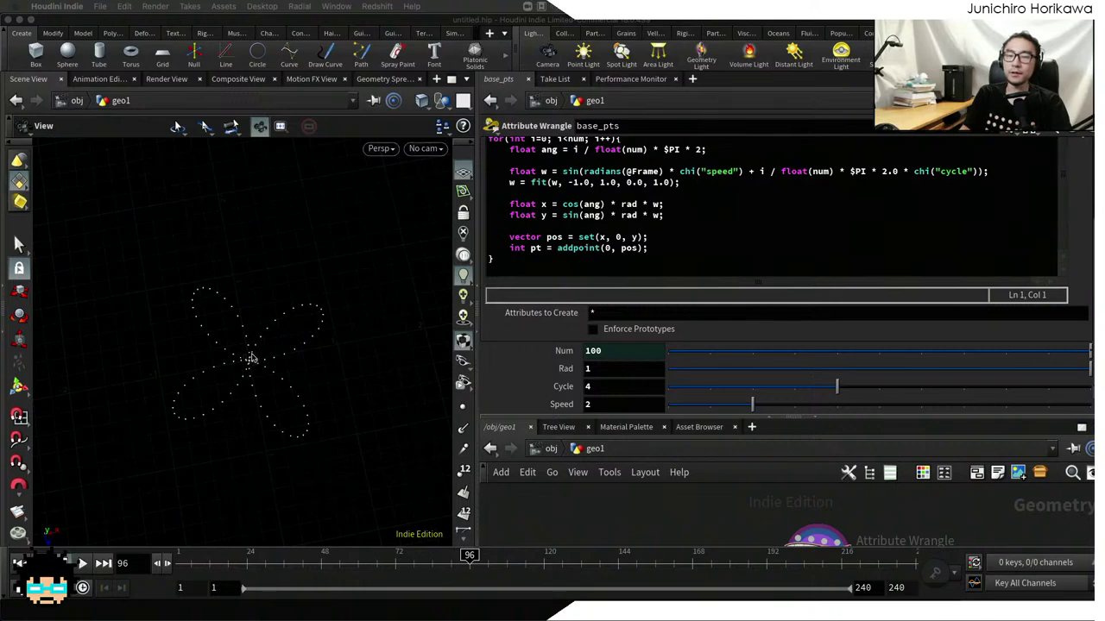
Zoom the viewport in on the flower's centre and back out, then focus the VEX code
{"action": "scroll", "coordinate": [251, 362], "scroll_direction": "up", "scroll_amount": 5}
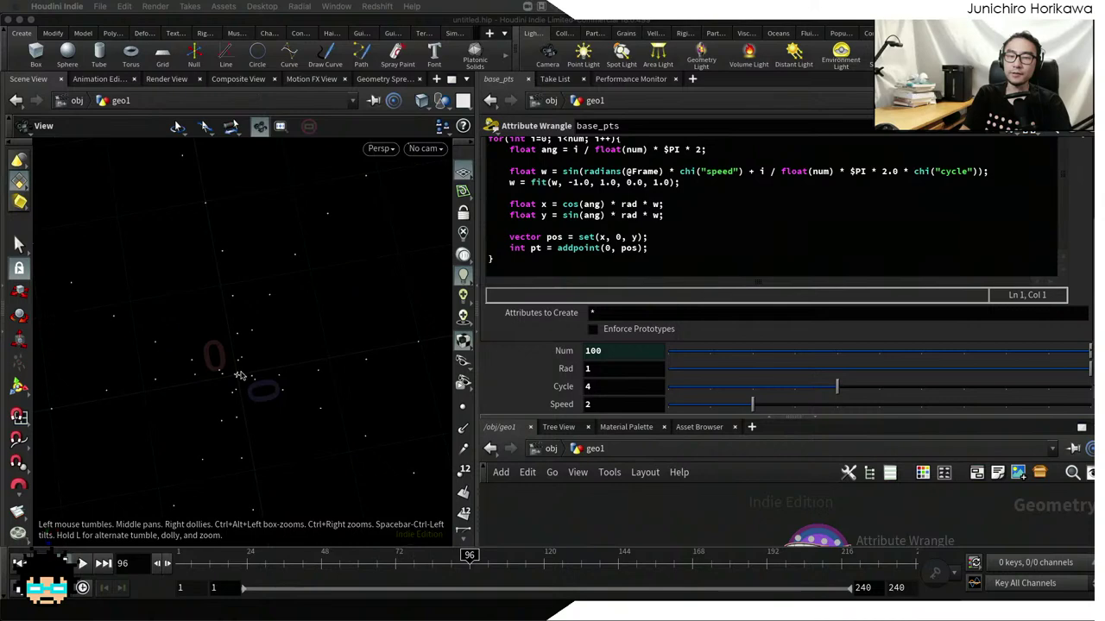
{"action": "scroll", "coordinate": [241, 373], "scroll_direction": "up", "scroll_amount": 3}
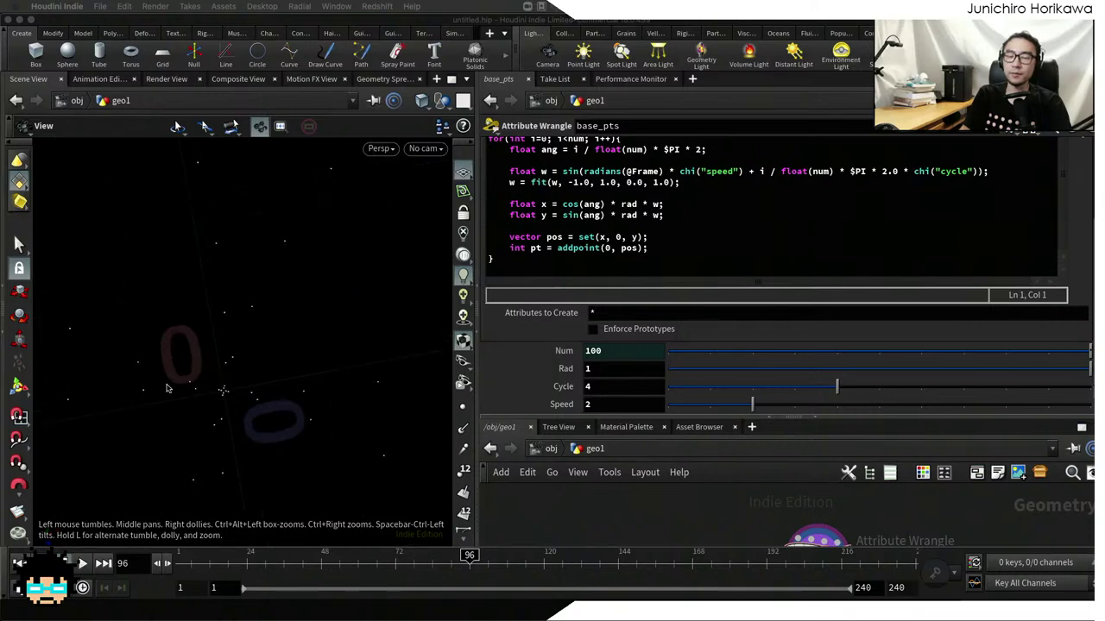
{"action": "scroll", "coordinate": [207, 386], "scroll_direction": "down", "scroll_amount": 1}
{"action": "scroll", "coordinate": [185, 381], "scroll_direction": "down", "scroll_amount": 4}
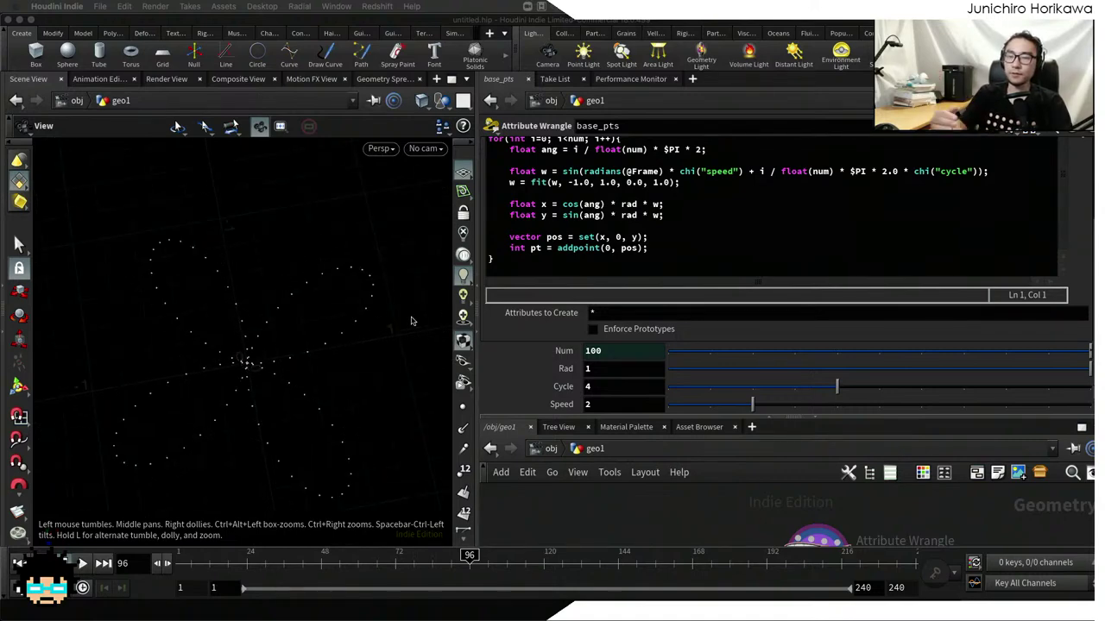
{"action": "left_click", "coordinate": [593, 205]}
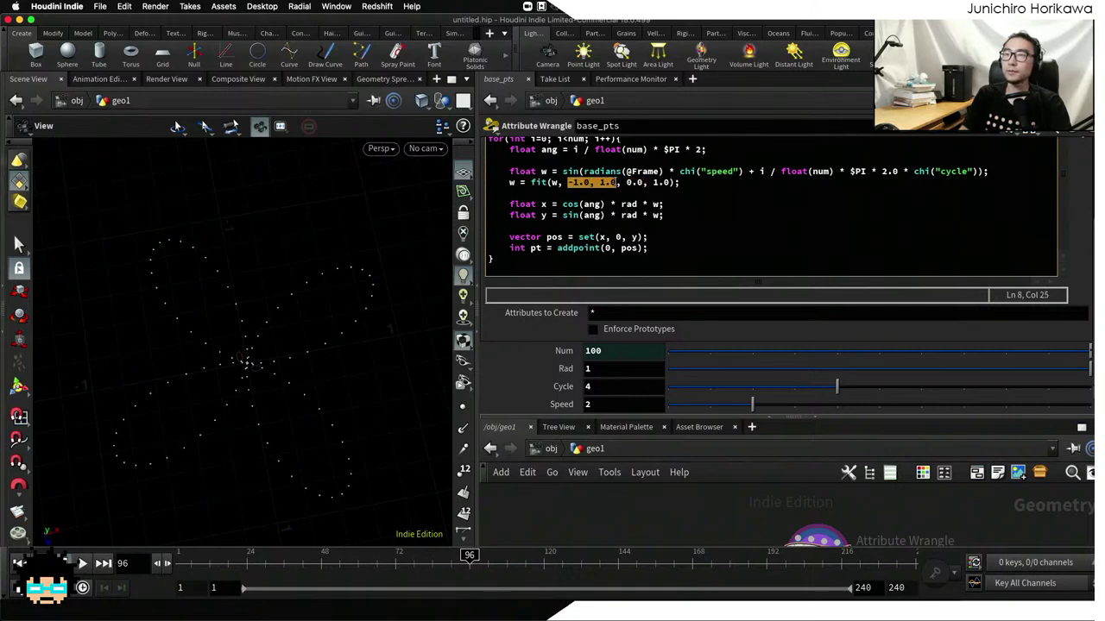
Replace the 0.2 minimum in the fit() line with chf("mindist") after checking the animation
{"action": "left_click", "coordinate": [622, 182]}
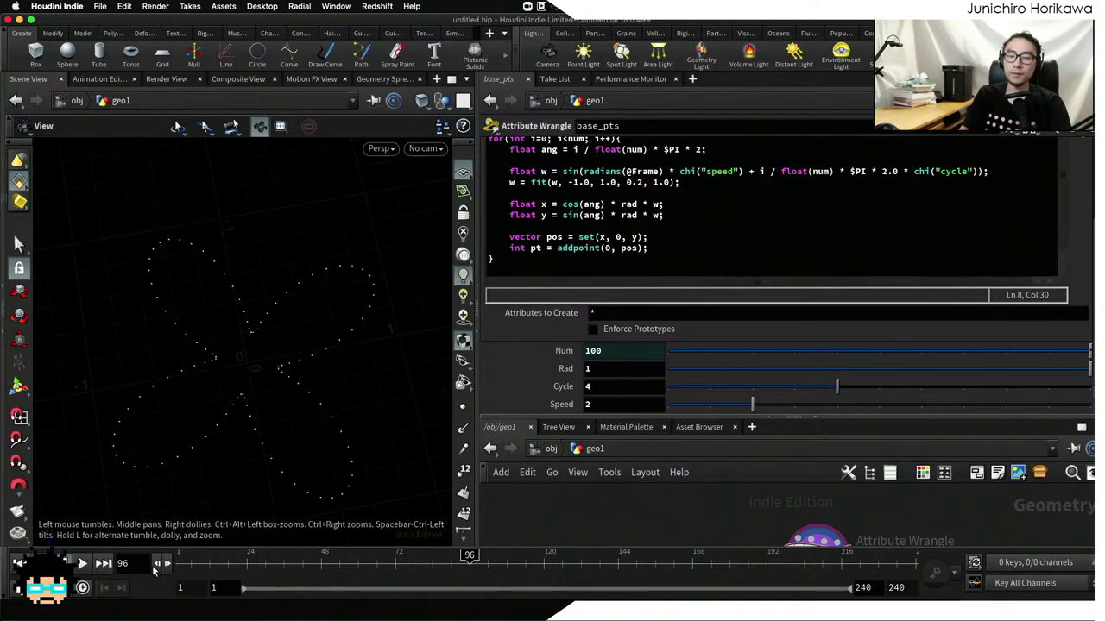
{"action": "left_click", "coordinate": [82, 562]}
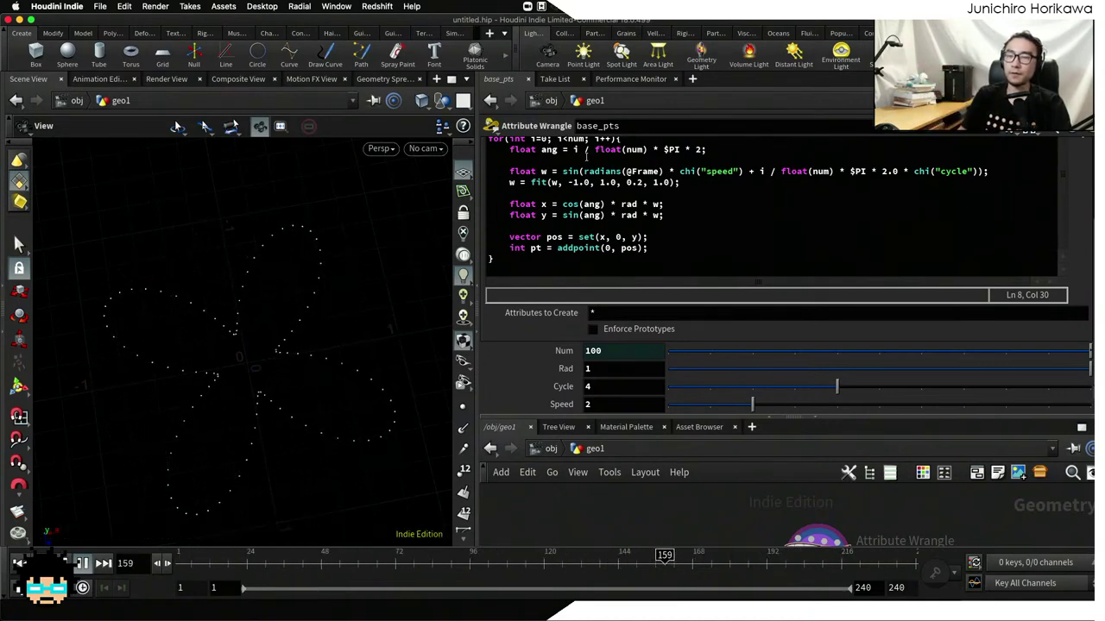
{"action": "left_click_drag", "start_coordinate": [643, 182], "coordinate": [627, 182]}
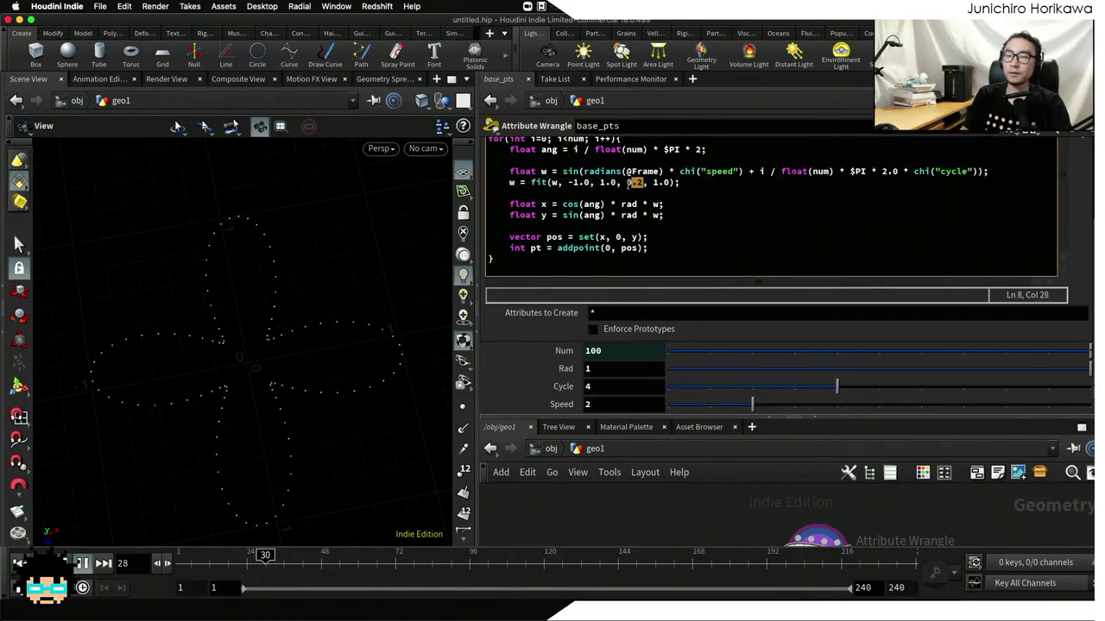
{"action": "type", "text": "ch"}
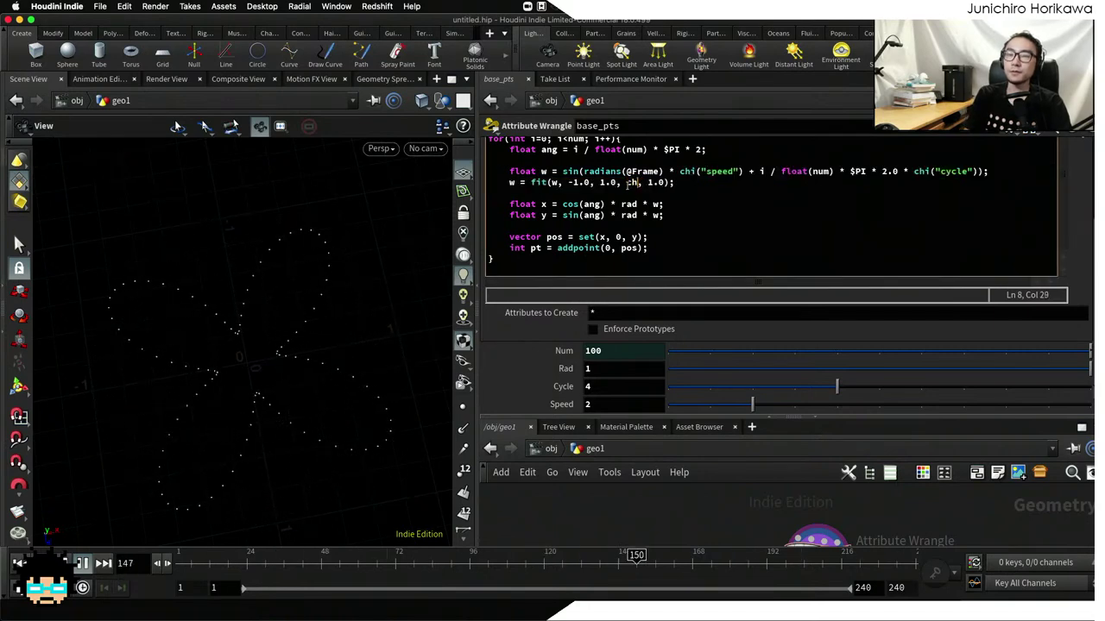
{"action": "type", "text": "f(\""}
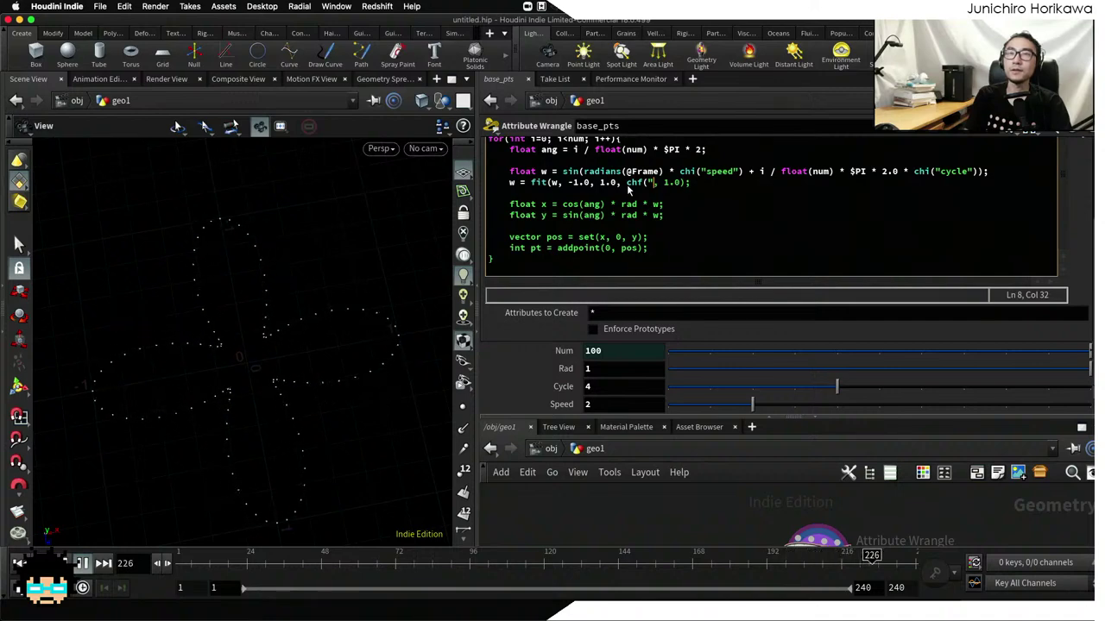
{"action": "type", "text": "min"}
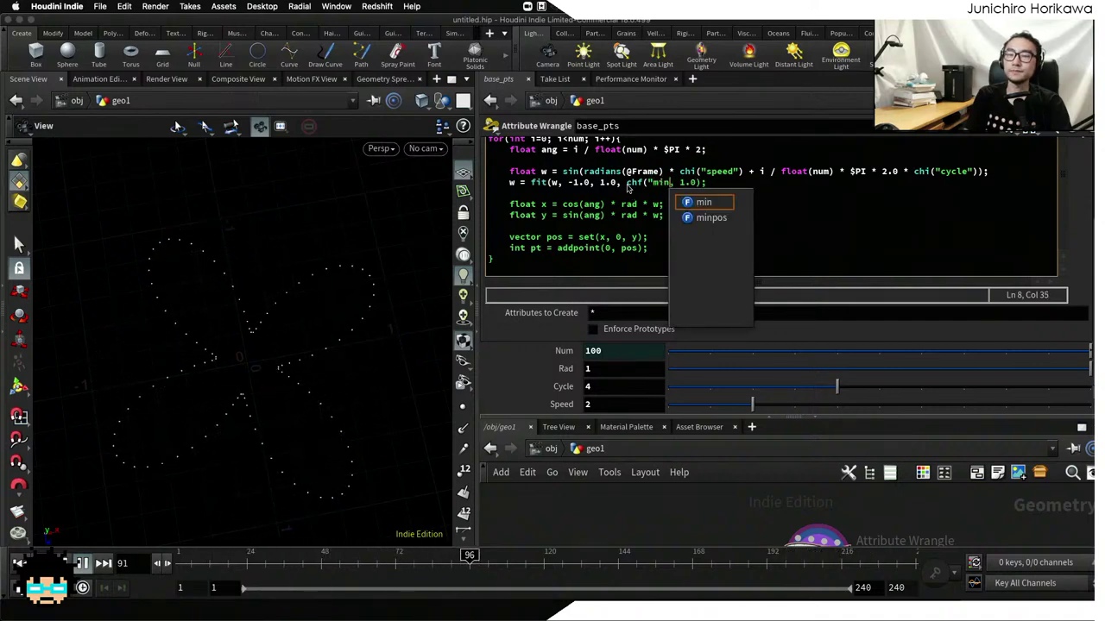
{"action": "type", "text": "dist\")"}
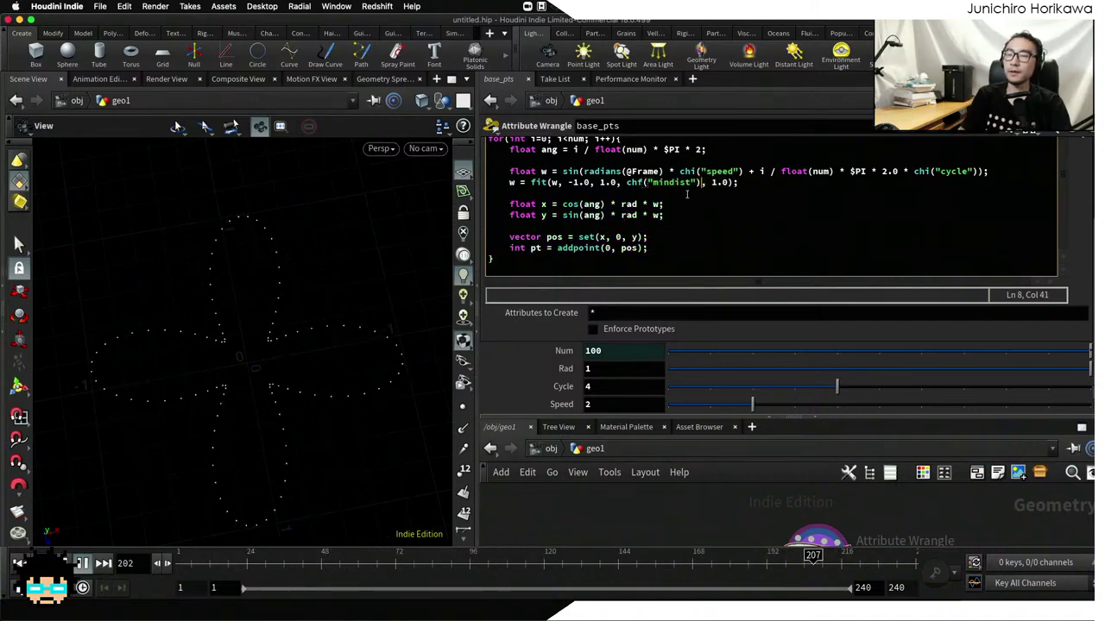
Create the mindist spare parameter and replay the animation from frame 1
{"action": "left_click", "coordinate": [1063, 173]}
{"action": "scroll", "coordinate": [1036, 250], "scroll_direction": "down", "scroll_amount": 3}
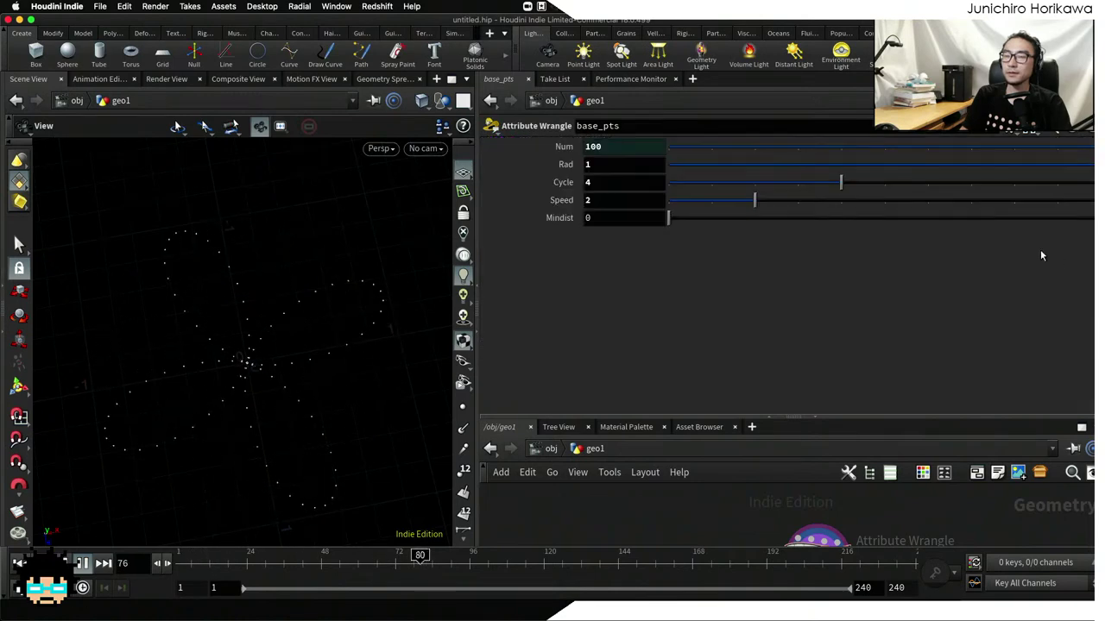
{"action": "left_click", "coordinate": [82, 564]}
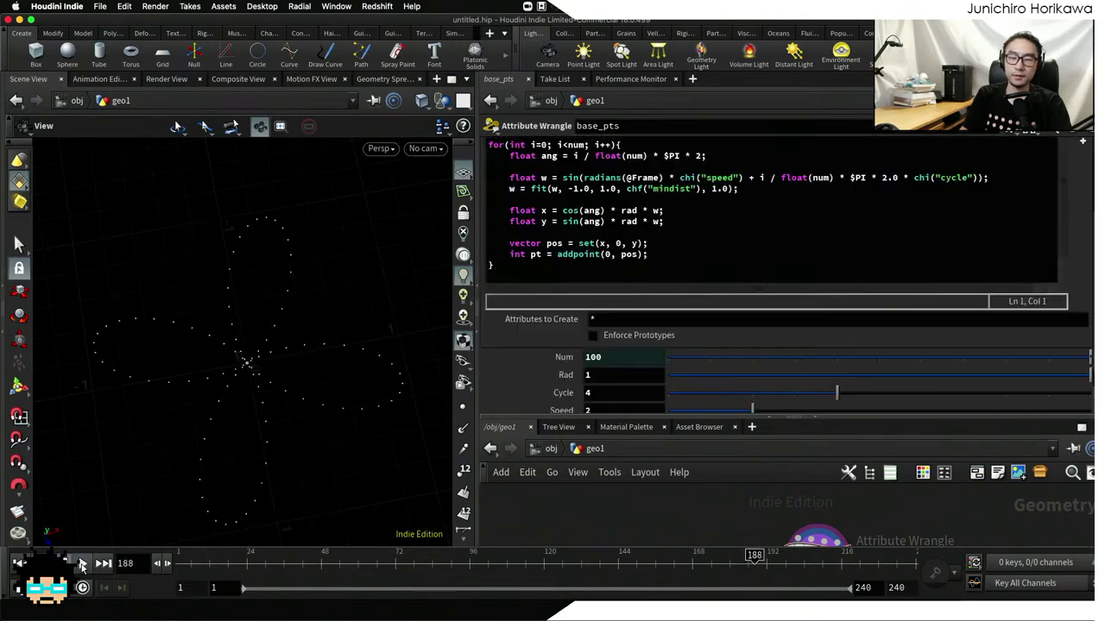
{"action": "key", "text": "ctrl+Up"}
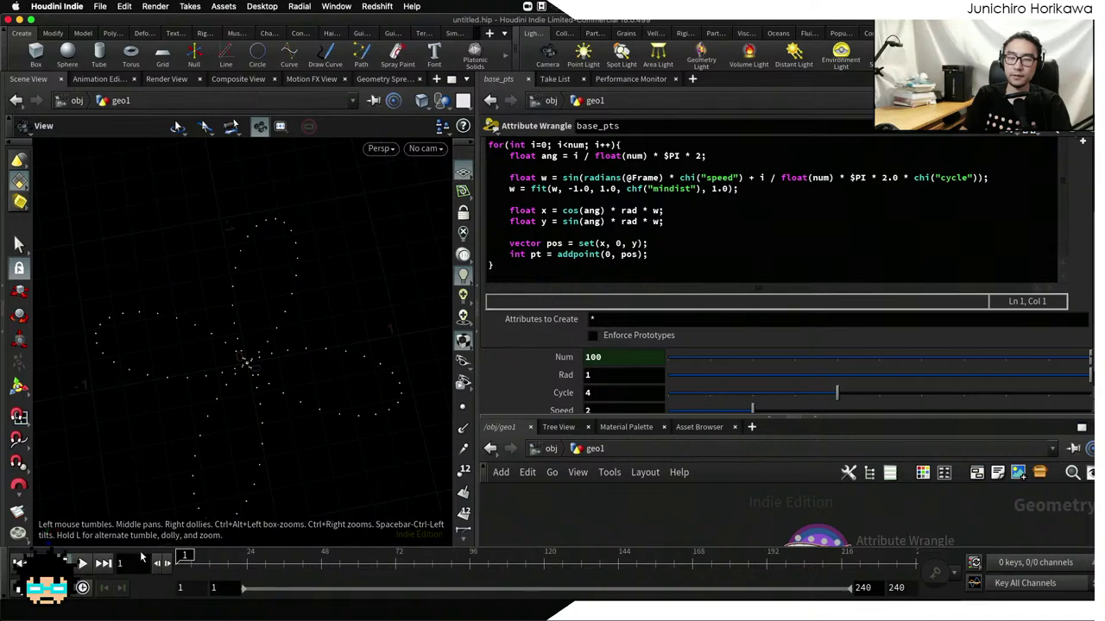
{"action": "left_click", "coordinate": [82, 563]}
Set Mindist to 0.131 and raise Cycle to 10
{"action": "scroll", "coordinate": [691, 382], "scroll_direction": "down", "scroll_amount": 1}
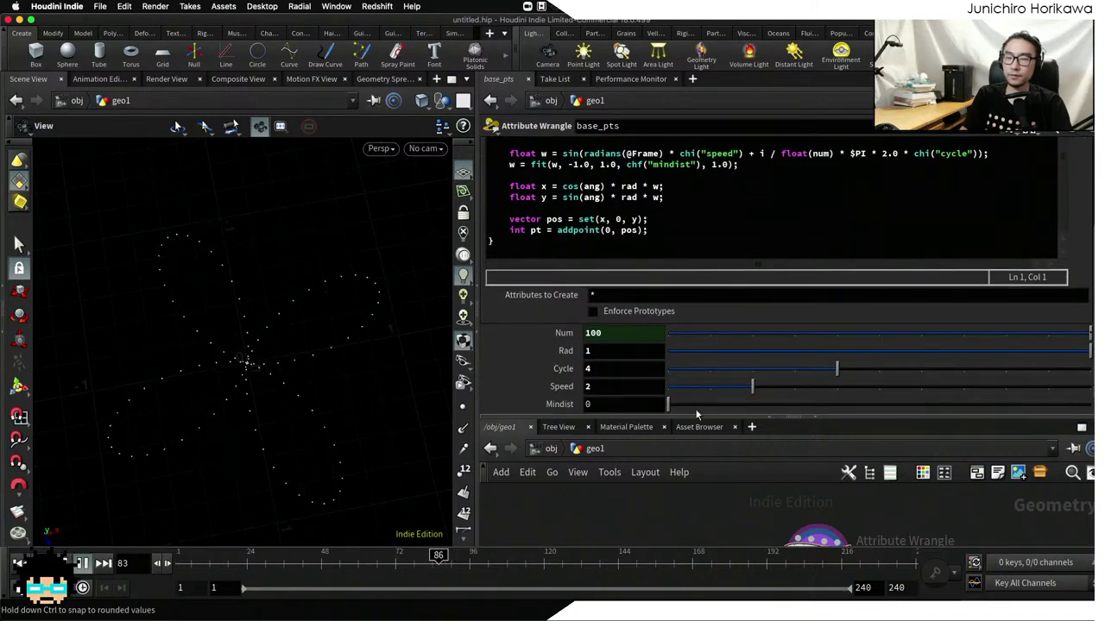
{"action": "mouse_move", "coordinate": [727, 408]}
{"action": "left_mouse_down"}
{"action": "mouse_move", "coordinate": [943, 405]}
{"action": "mouse_move", "coordinate": [682, 406]}
{"action": "mouse_move", "coordinate": [828, 406]}
{"action": "mouse_move", "coordinate": [751, 407]}
{"action": "mouse_move", "coordinate": [791, 416]}
{"action": "mouse_move", "coordinate": [812, 407]}
{"action": "mouse_move", "coordinate": [693, 407]}
{"action": "mouse_move", "coordinate": [803, 407]}
{"action": "mouse_move", "coordinate": [723, 406]}
{"action": "left_mouse_up"}
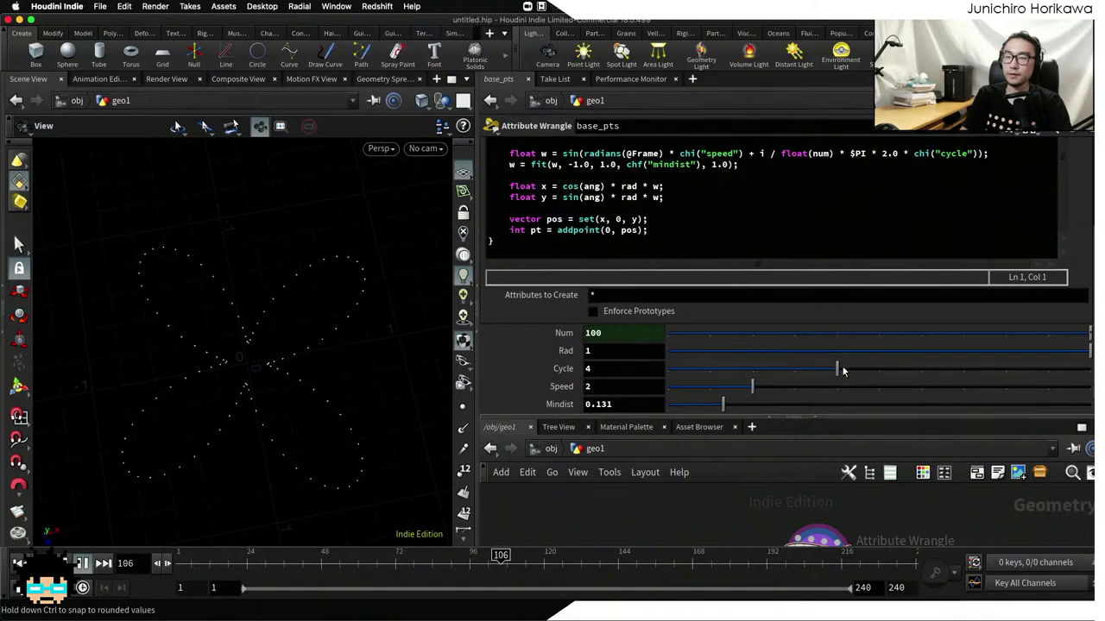
{"action": "left_click_drag", "start_coordinate": [839, 368], "coordinate": [1089, 372]}
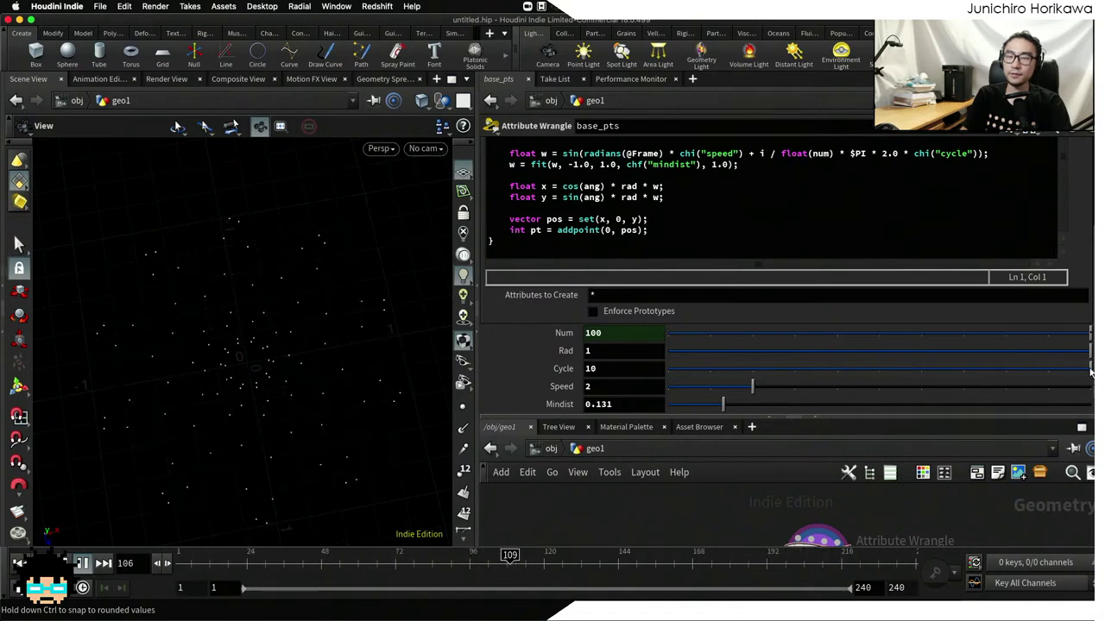
Test Cycle (kept at 10) and a faster Speed, then drop Num from 100 to 29
{"action": "mouse_move", "coordinate": [1090, 371]}
{"action": "left_mouse_down"}
{"action": "mouse_move", "coordinate": [964, 370]}
{"action": "mouse_move", "coordinate": [1081, 375]}
{"action": "left_mouse_up"}
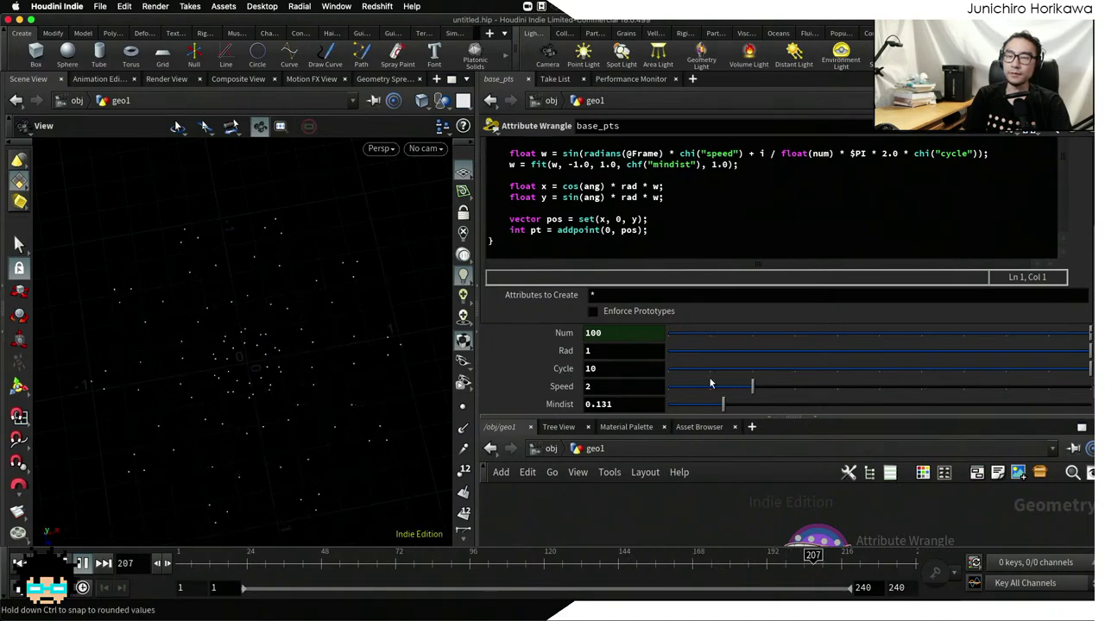
{"action": "mouse_move", "coordinate": [752, 387]}
{"action": "left_mouse_down"}
{"action": "mouse_move", "coordinate": [827, 390]}
{"action": "mouse_move", "coordinate": [752, 388]}
{"action": "left_mouse_up"}
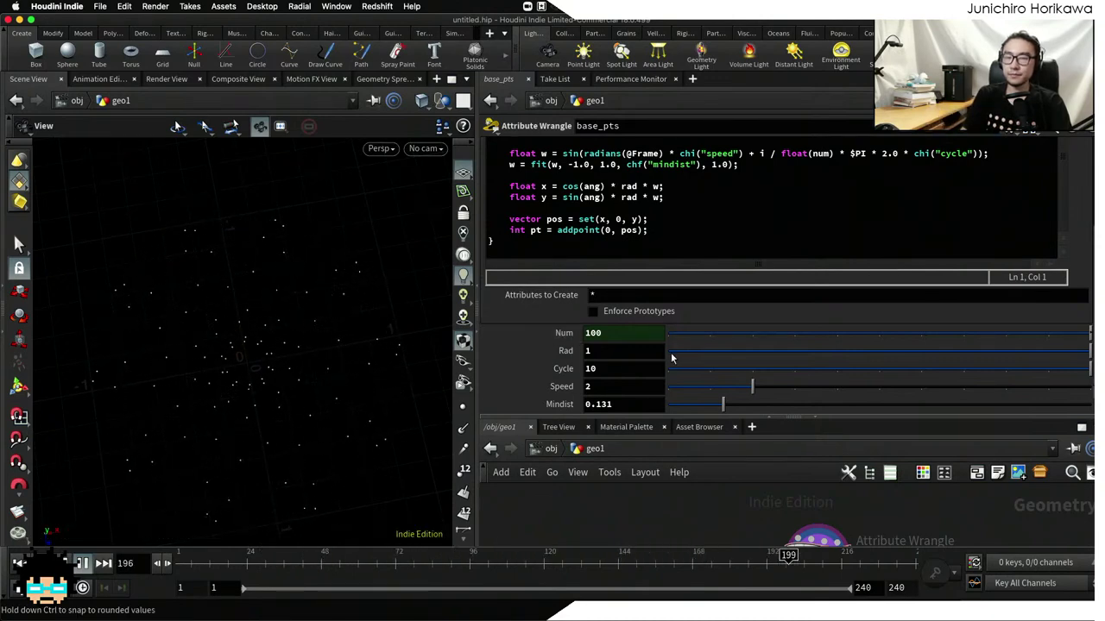
{"action": "left_click_drag", "start_coordinate": [835, 333], "coordinate": [1090, 333]}
{"action": "middle_click_drag", "start_coordinate": [646, 333], "coordinate": [771, 327]}
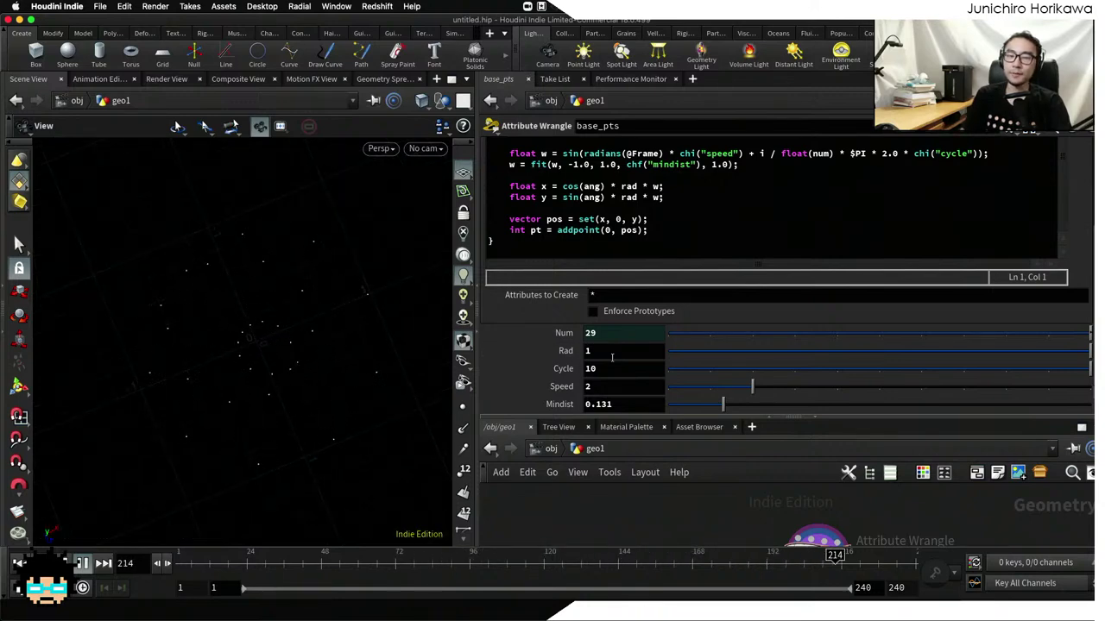
Enter Num 30 and Cycle 9 directly in the base_pts parameter fields
{"action": "double_click", "coordinate": [615, 337]}
{"action": "type", "text": "30"}
{"action": "key", "text": "Return"}
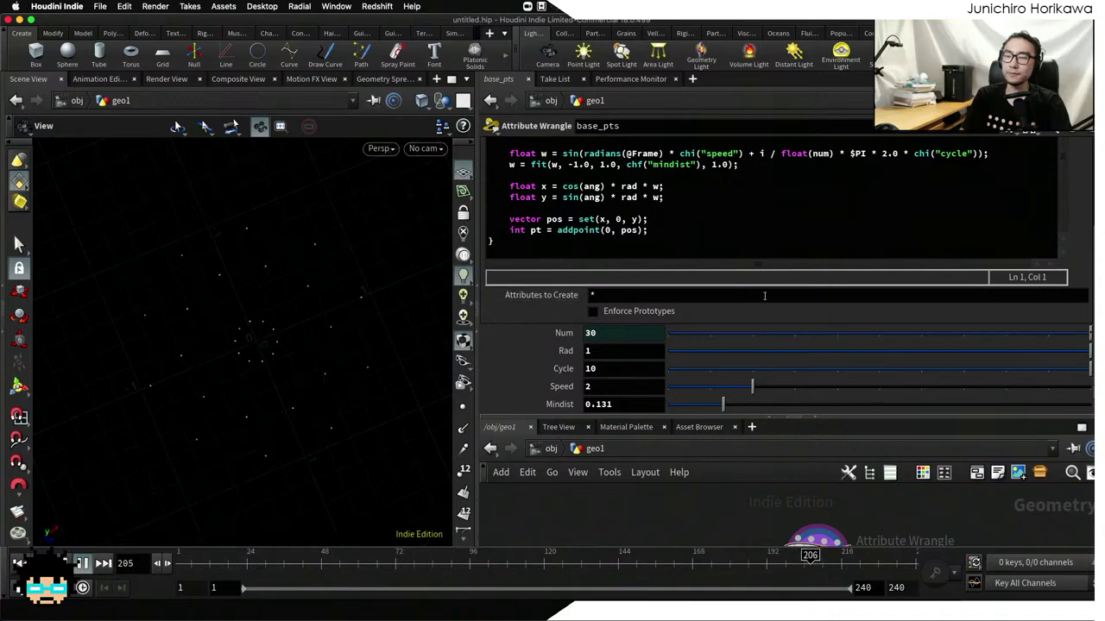
{"action": "double_click", "coordinate": [604, 368]}
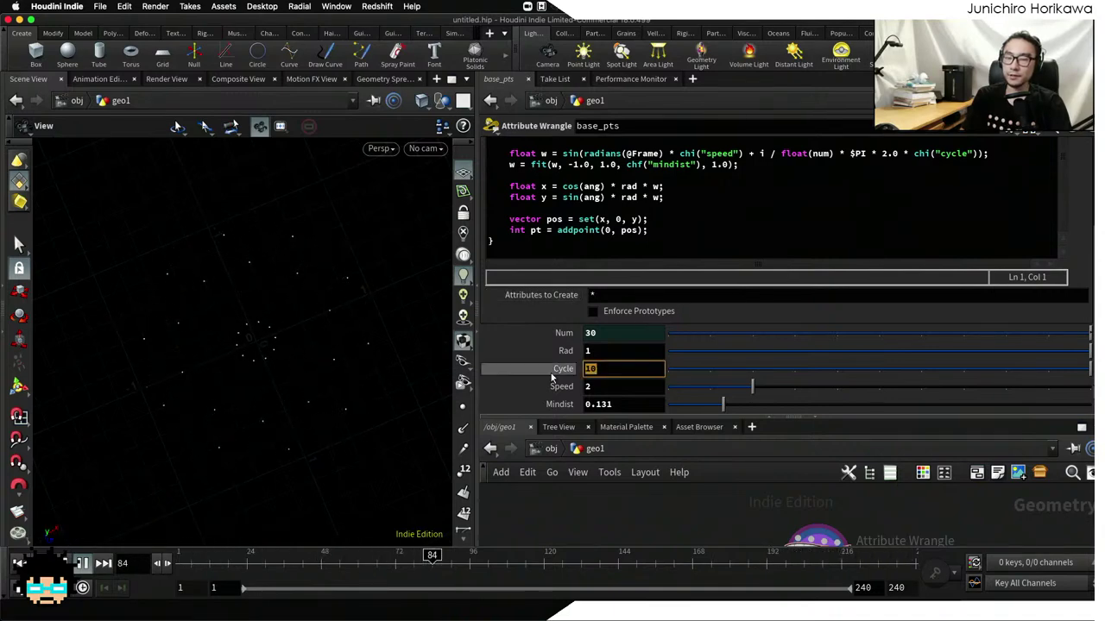
{"action": "type", "text": "9"}
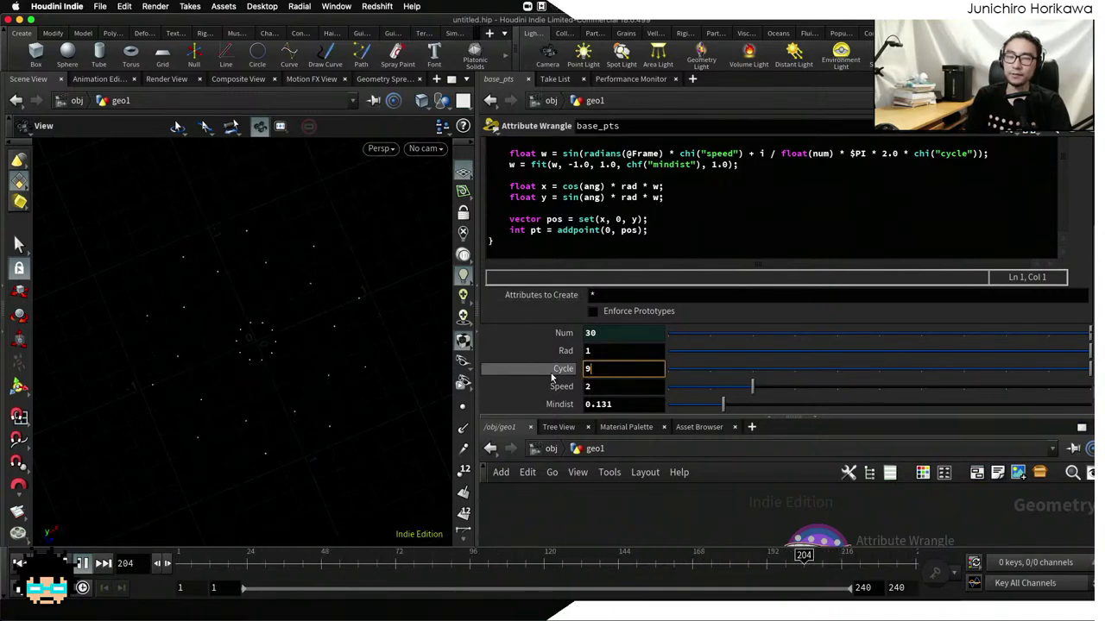
{"action": "key", "text": "Return"}
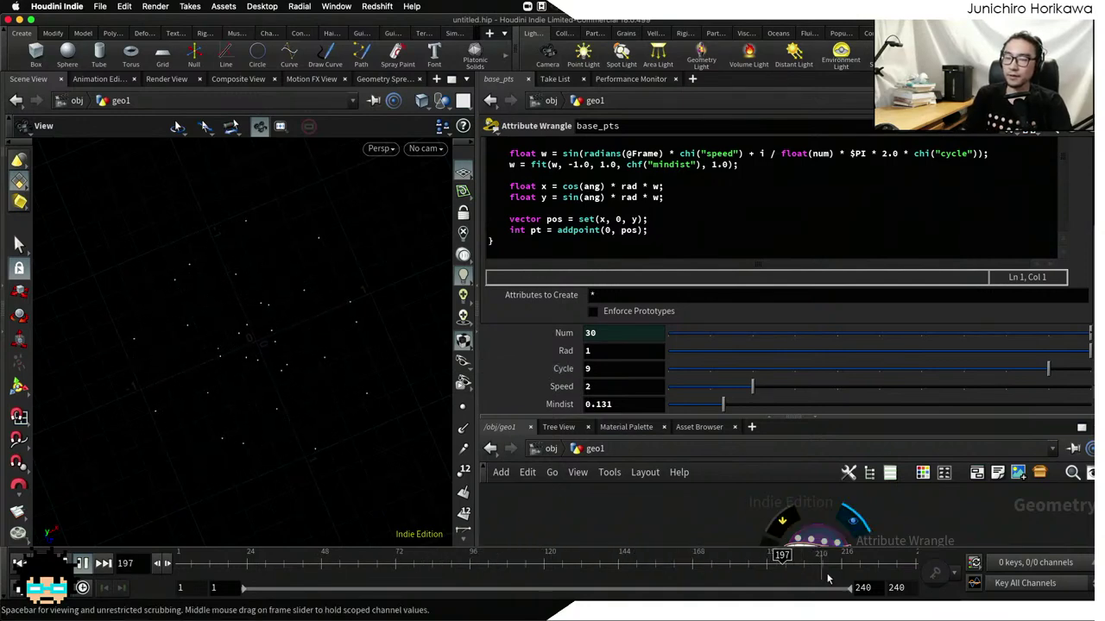
Set the playbar end frame to 360
{"action": "left_click", "coordinate": [902, 588]}
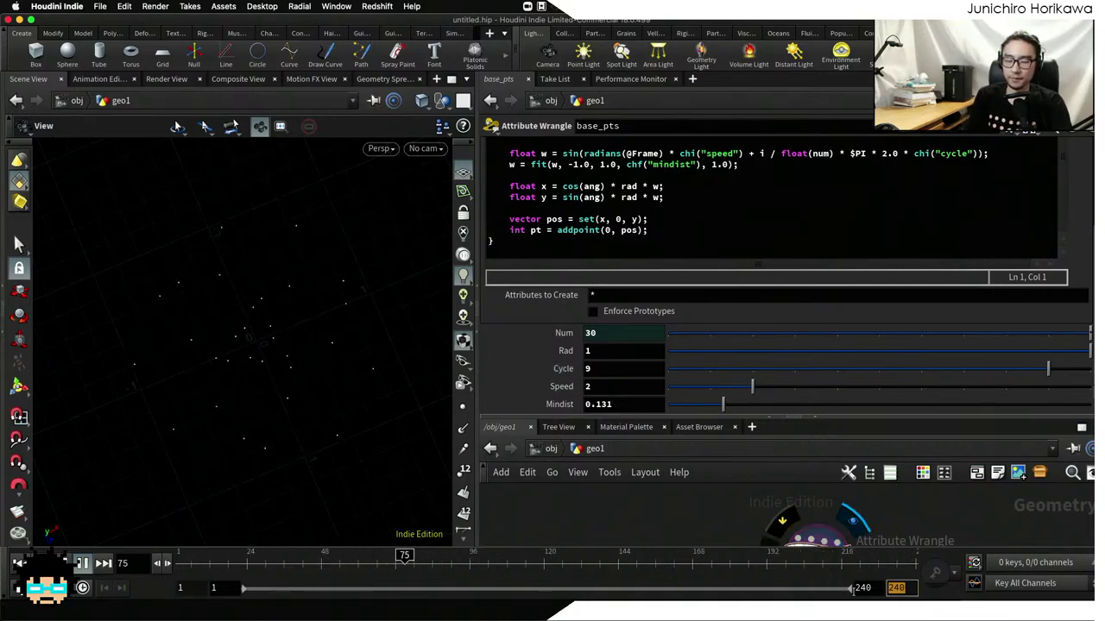
{"action": "type", "text": "360"}
{"action": "key", "text": "Return"}
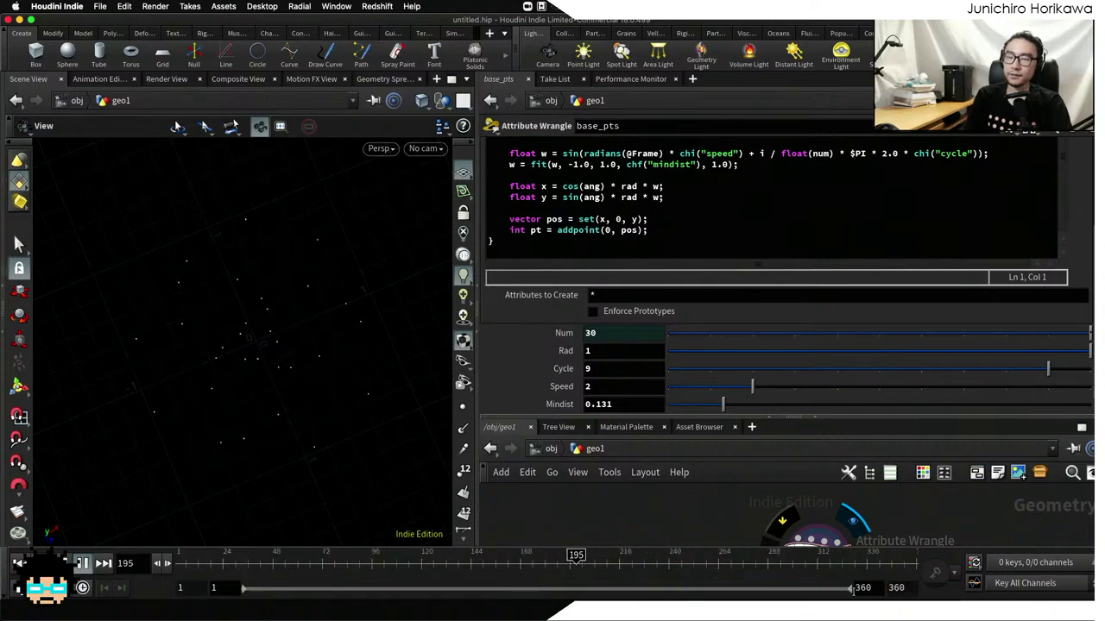
{"action": "left_click_drag", "start_coordinate": [661, 154], "coordinate": [624, 154]}
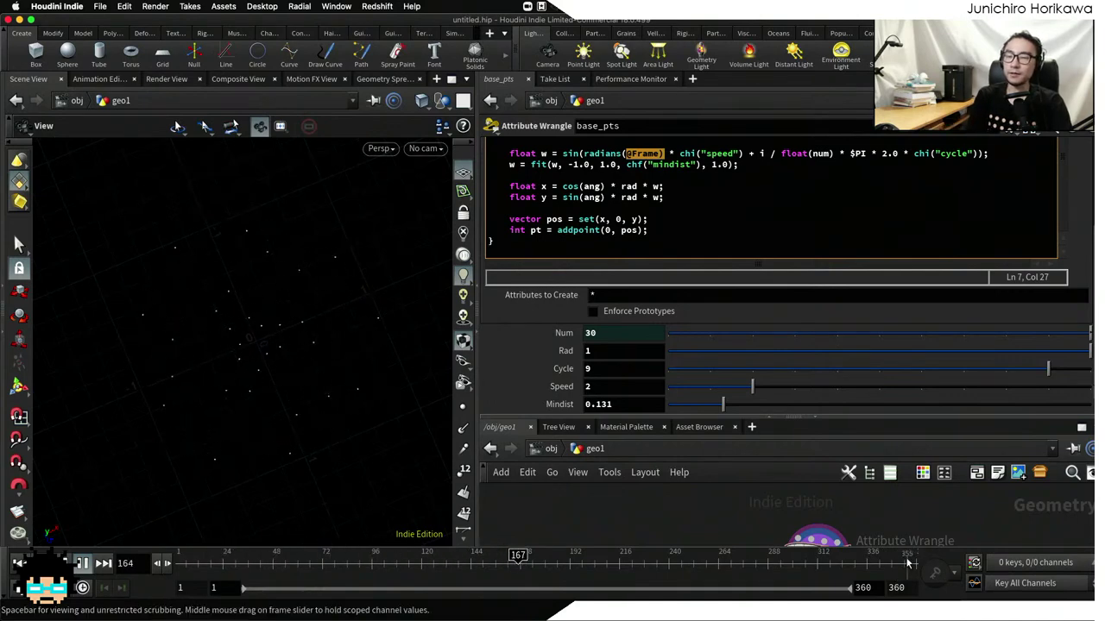
{"action": "left_click_drag", "start_coordinate": [902, 555], "coordinate": [126, 558]}
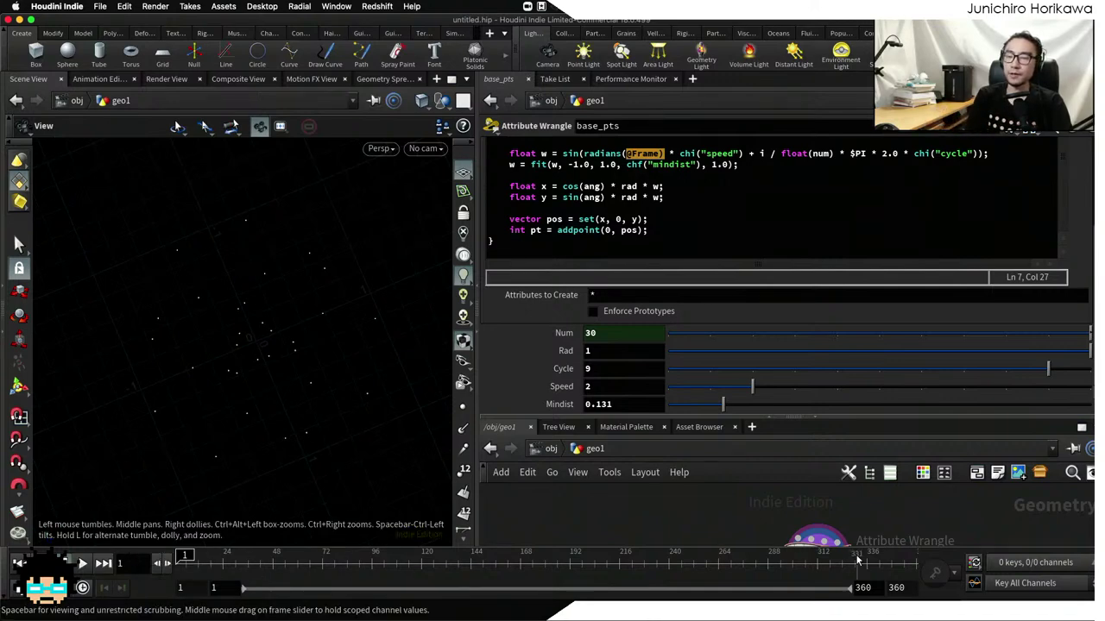
{"action": "left_click", "coordinate": [79, 564]}
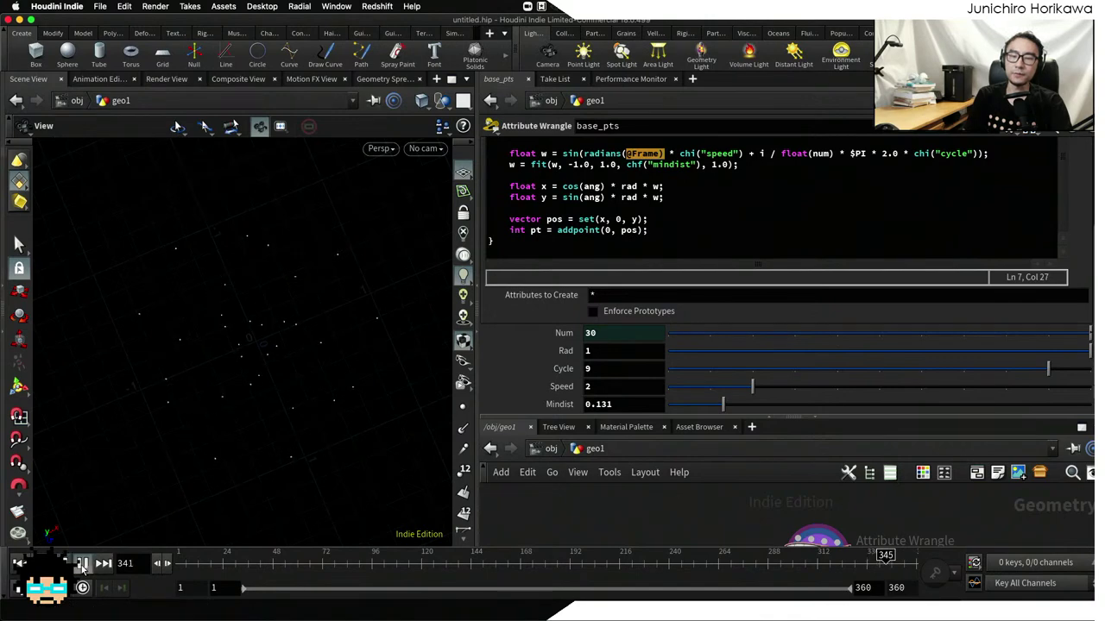
{"action": "left_click", "coordinate": [288, 561]}
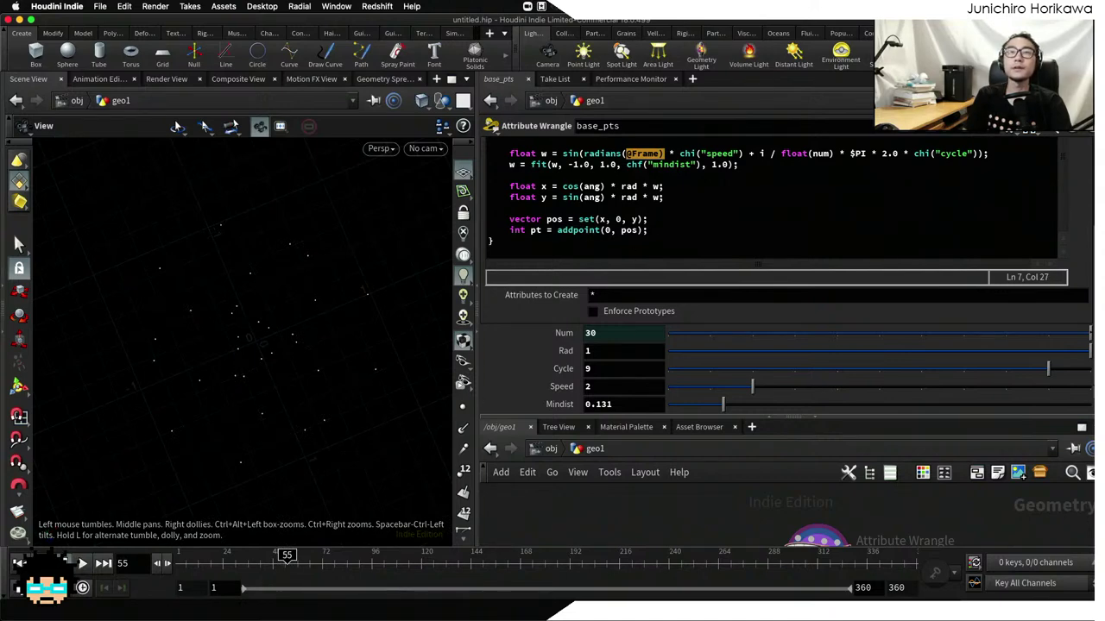
{"action": "left_click", "coordinate": [576, 229]}
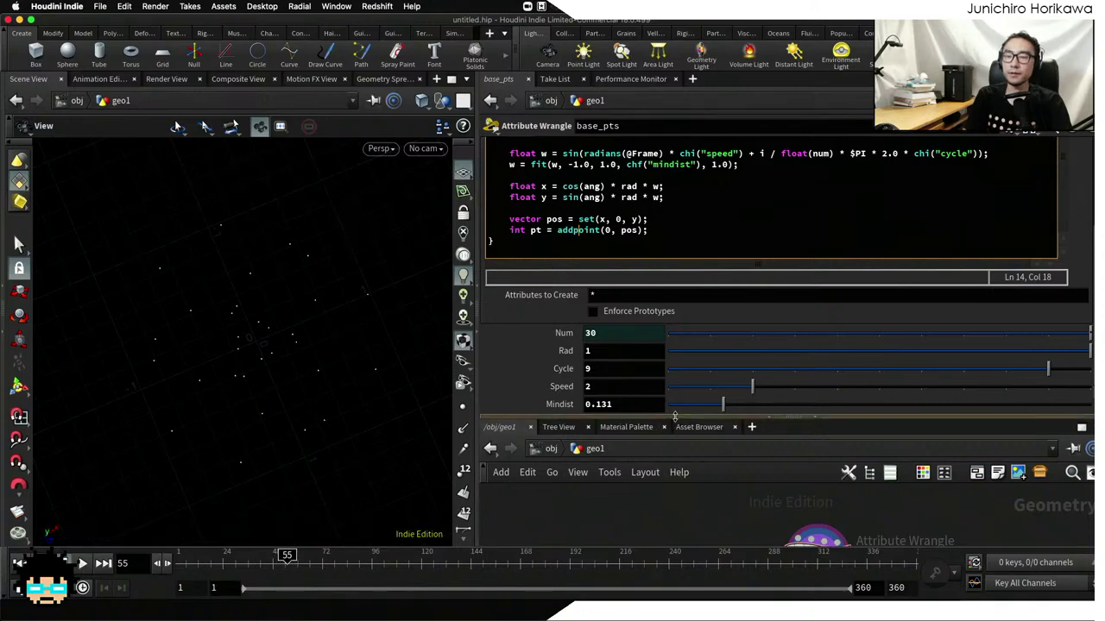
Enlarge the network pane, zoom out and pan to frame CONTROLLER and base_pts
{"action": "left_click_drag", "start_coordinate": [678, 421], "coordinate": [680, 342]}
{"action": "scroll", "coordinate": [694, 448], "scroll_direction": "down", "scroll_amount": 3}
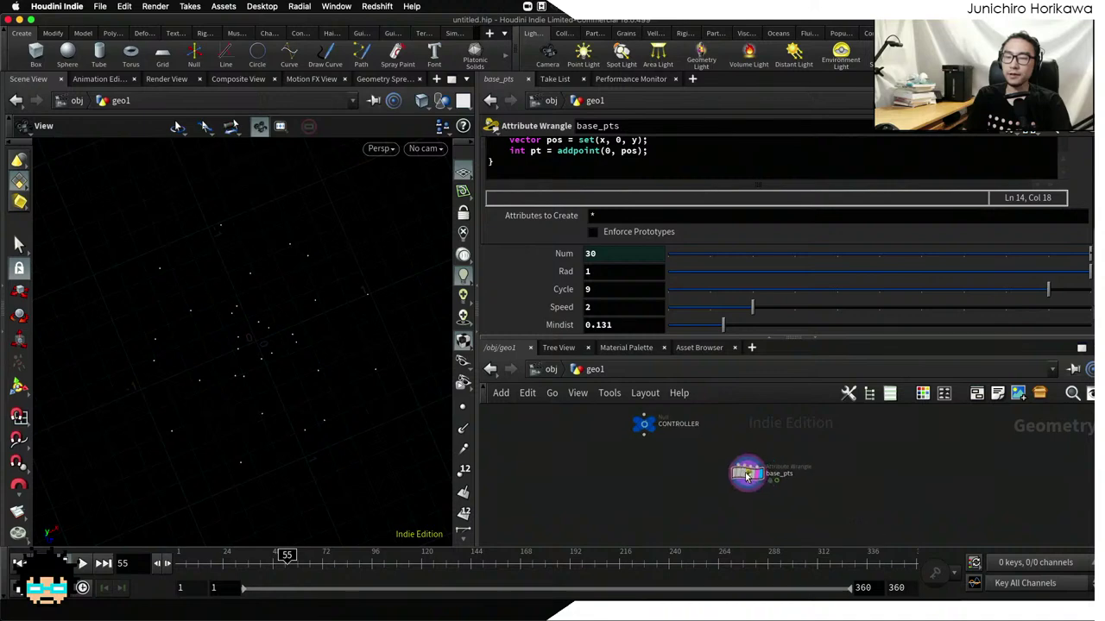
{"action": "middle_click_drag", "start_coordinate": [664, 481], "coordinate": [679, 486]}
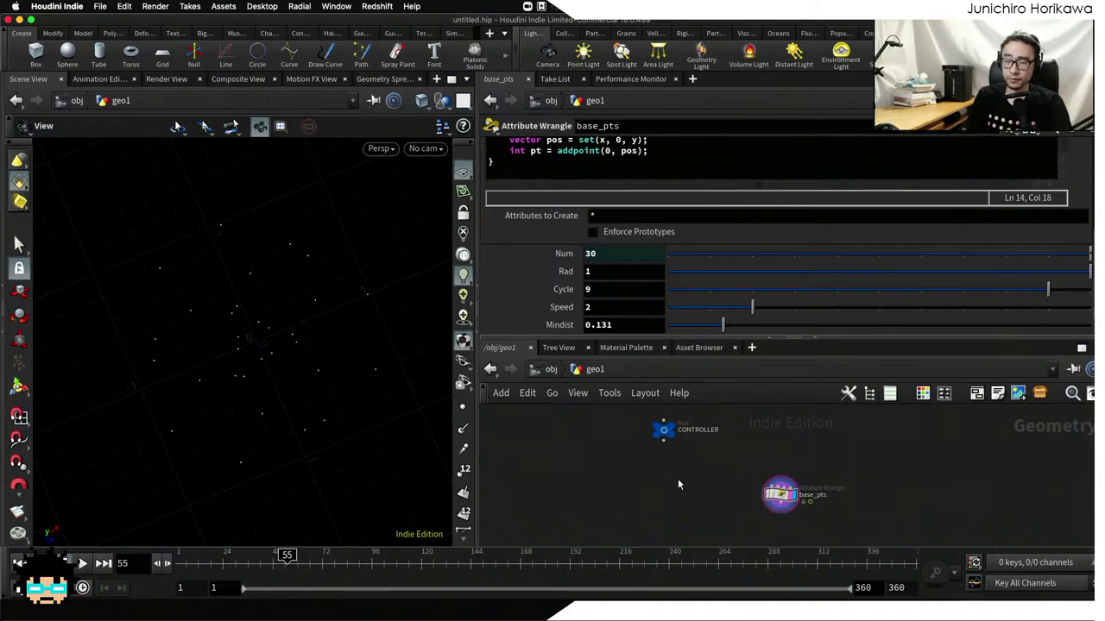
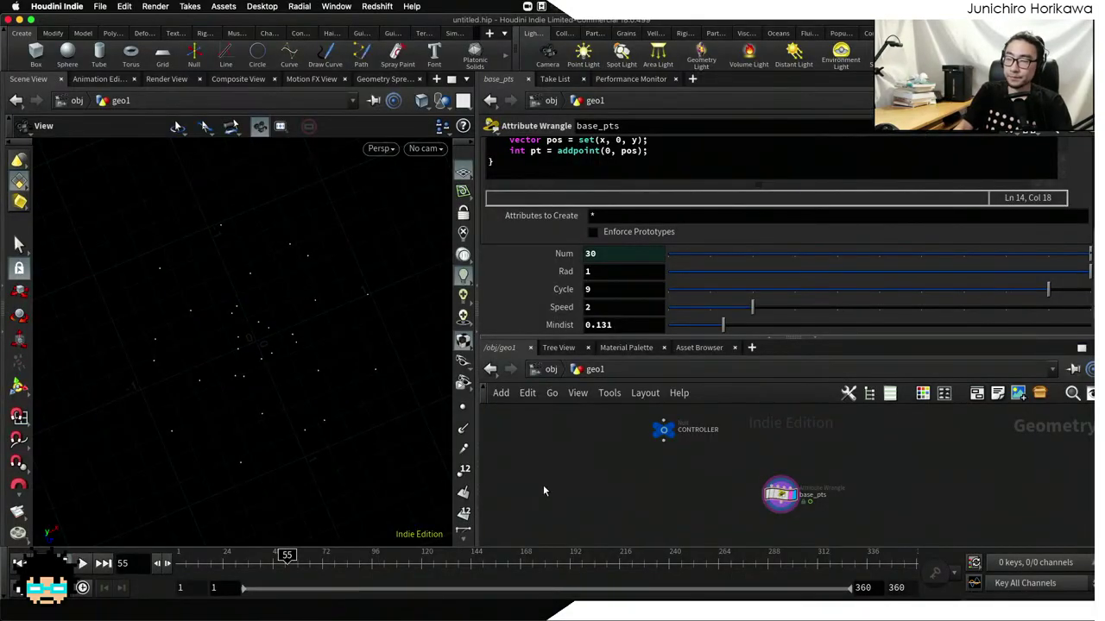
Enlarge the network pane and play the scattered points animation, stopping at frame 196
{"action": "middle_click_drag", "start_coordinate": [567, 484], "coordinate": [627, 494]}
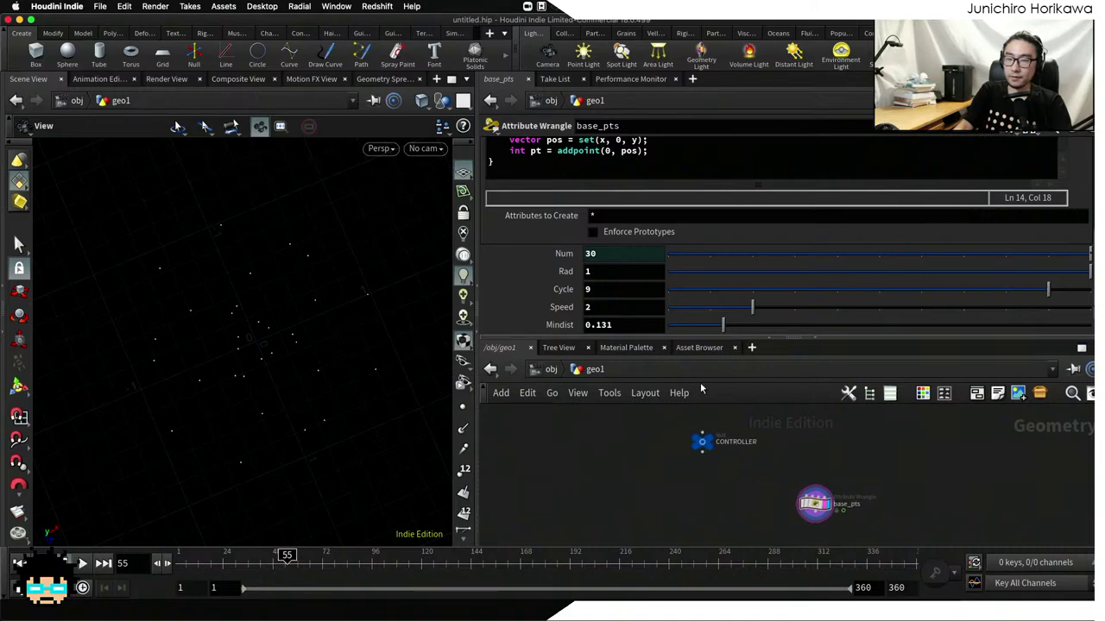
{"action": "left_click_drag", "start_coordinate": [735, 338], "coordinate": [736, 283]}
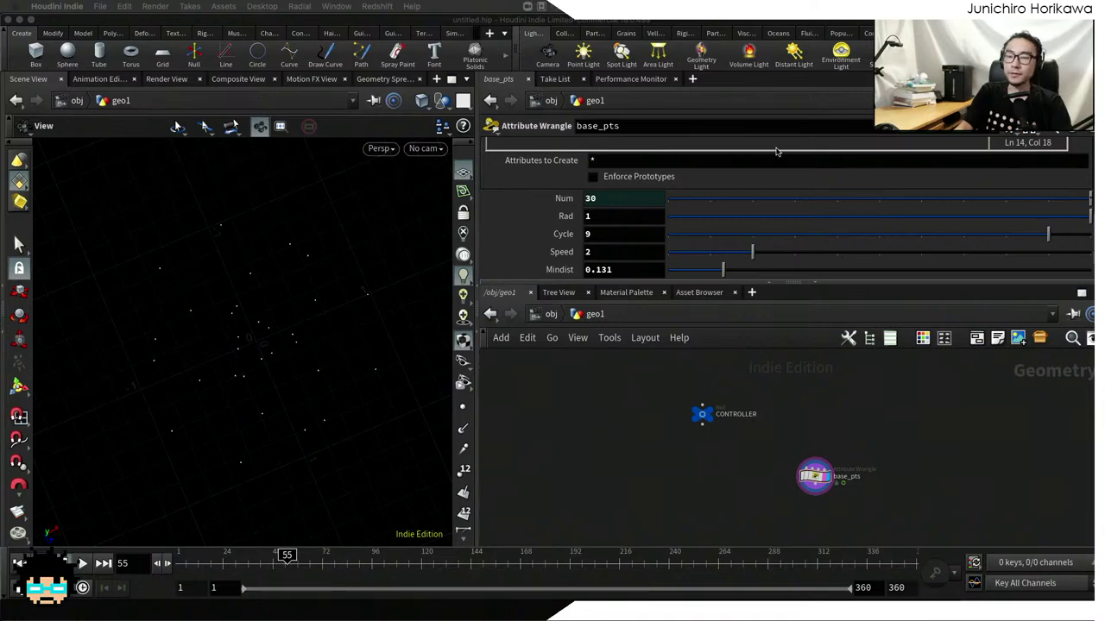
{"action": "left_click_drag", "start_coordinate": [815, 477], "coordinate": [823, 474]}
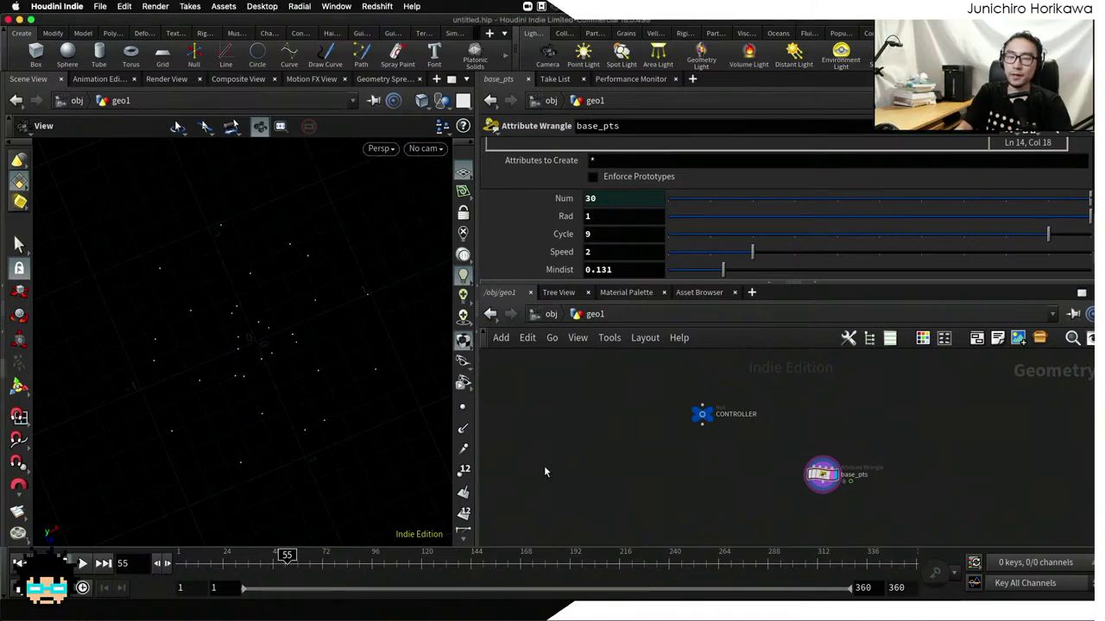
{"action": "left_click", "coordinate": [82, 564]}
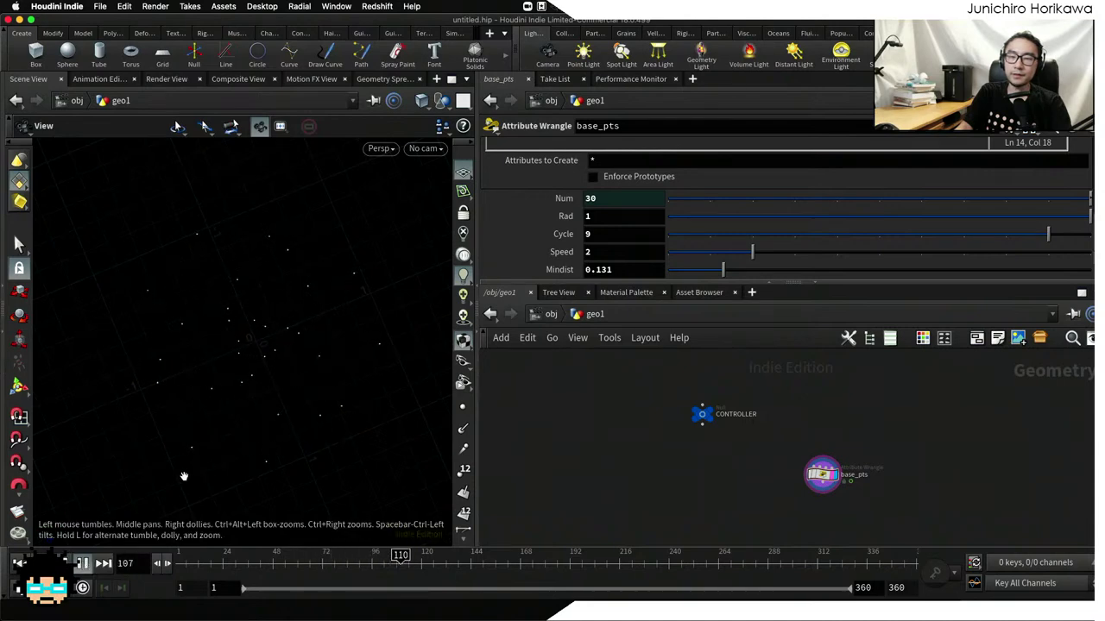
{"action": "left_click", "coordinate": [78, 566]}
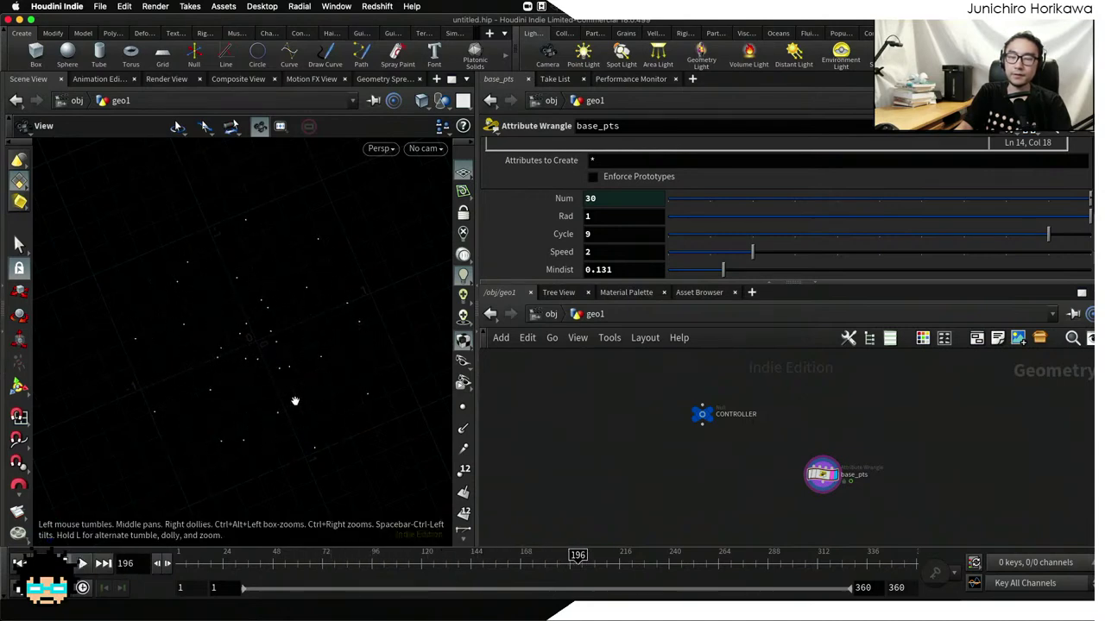
Enlarge the network area further and zoom in to frame the CONTROLLER and base_pts nodes
{"action": "left_click_drag", "start_coordinate": [731, 287], "coordinate": [735, 243]}
{"action": "scroll", "coordinate": [746, 418], "scroll_direction": "up", "scroll_amount": 3}
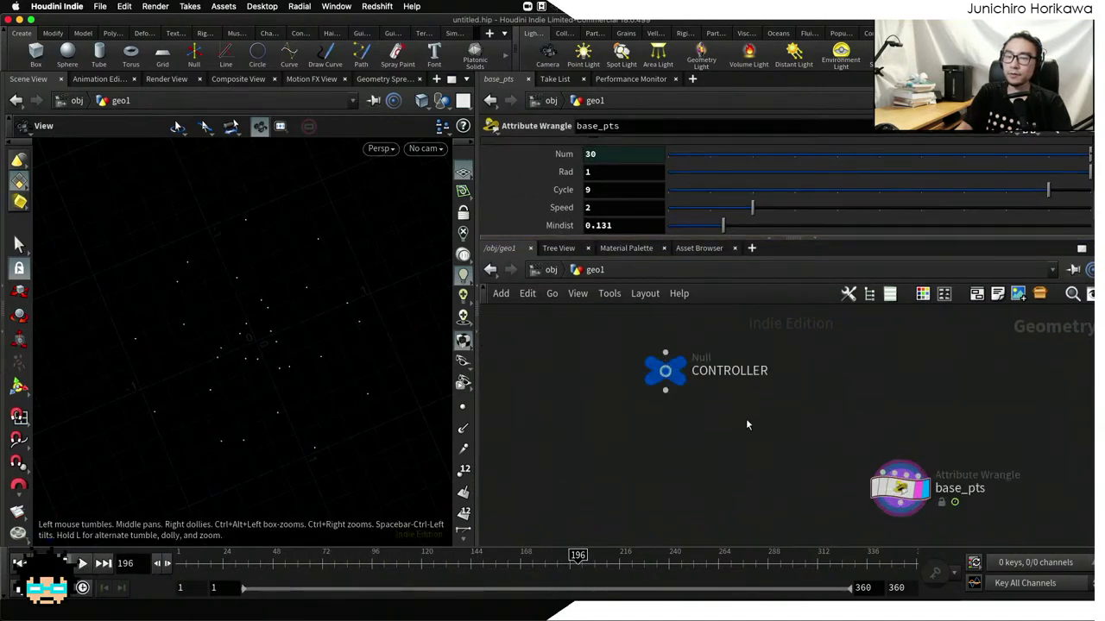
{"action": "middle_click_drag", "start_coordinate": [747, 436], "coordinate": [767, 388]}
{"action": "mouse_move", "coordinate": [909, 434]}
{"action": "left_mouse_down"}
{"action": "mouse_move", "coordinate": [885, 434]}
{"action": "mouse_move", "coordinate": [918, 443]}
{"action": "left_mouse_up"}
{"action": "middle_click_drag", "start_coordinate": [734, 434], "coordinate": [751, 423]}
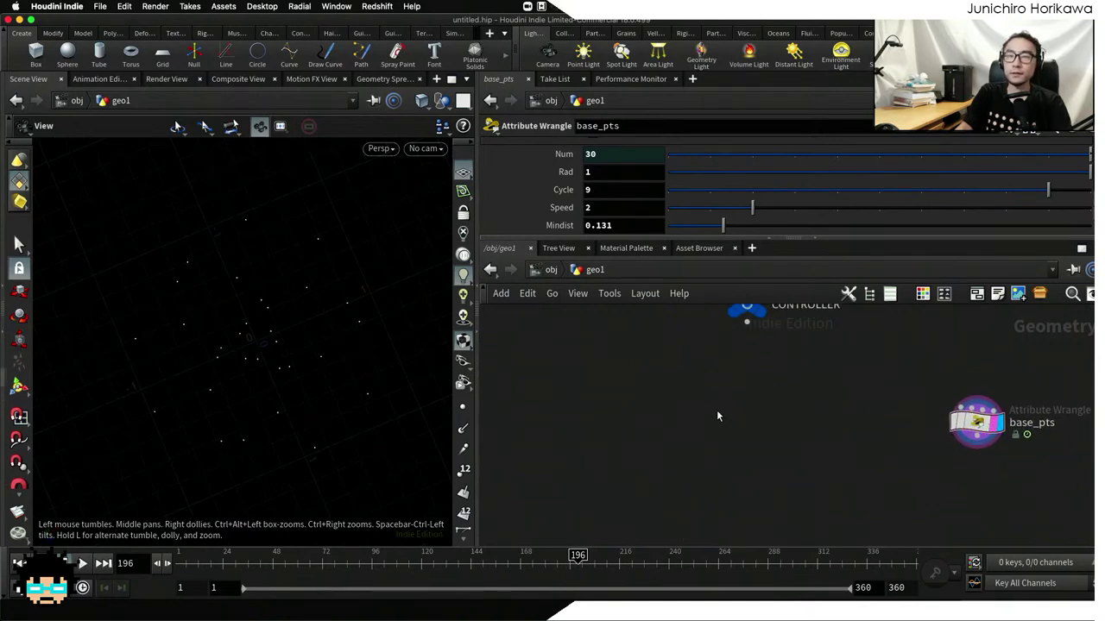
Add a Circle node, rewind the timeline to frame 1, and make circle1 the displayed node
{"action": "key", "text": "Tab"}
{"action": "type", "text": "circle"}
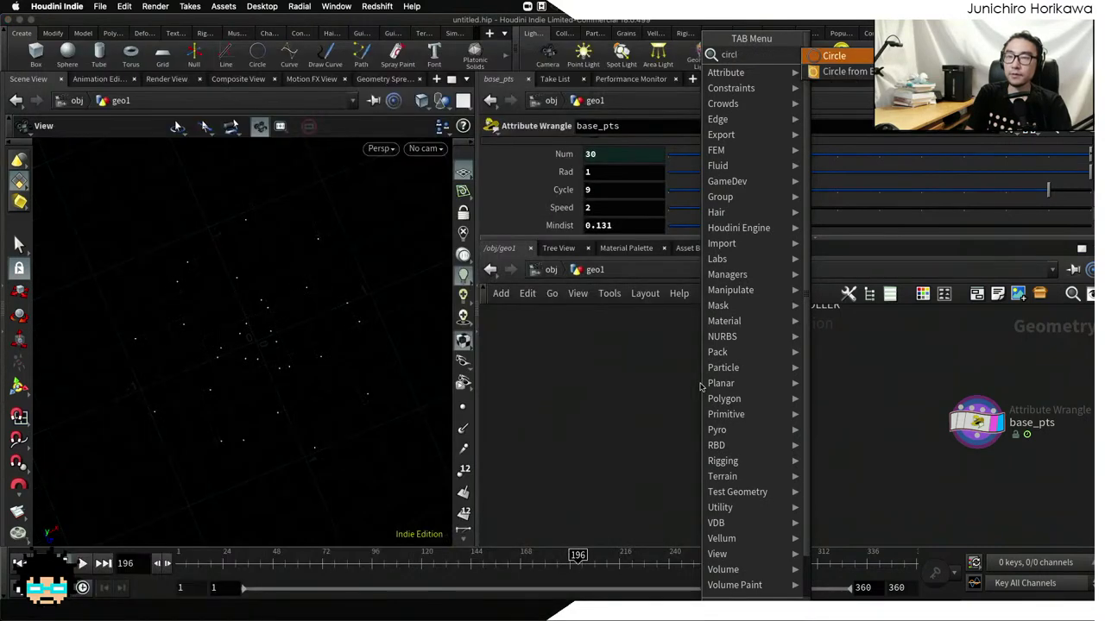
{"action": "key", "text": "Return"}
{"action": "left_click", "coordinate": [713, 403]}
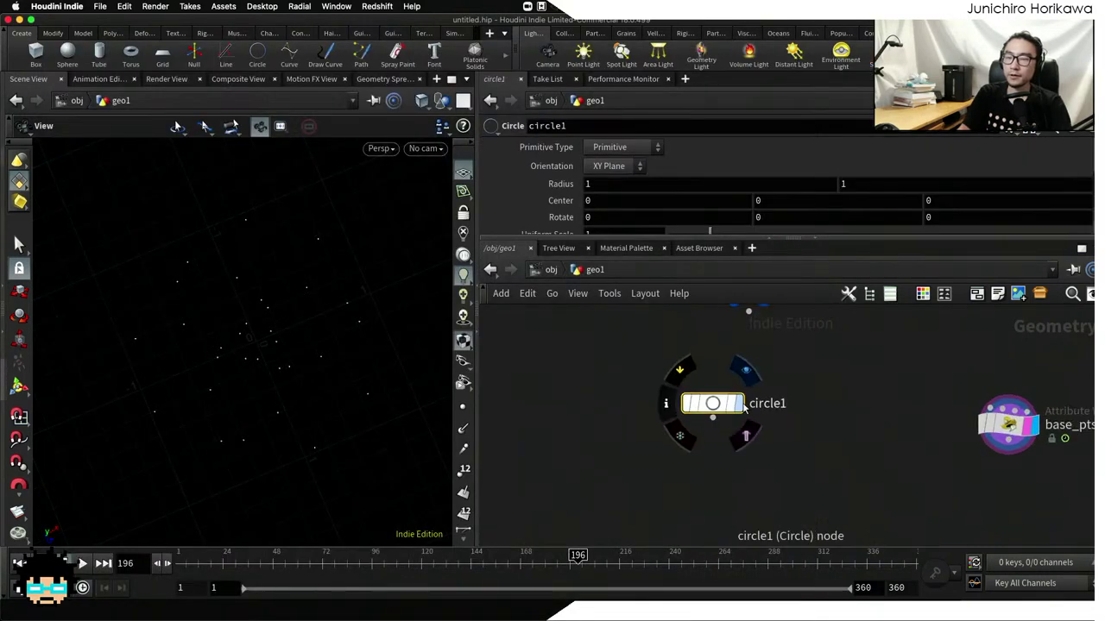
{"action": "left_click_drag", "start_coordinate": [471, 553], "coordinate": [177, 557]}
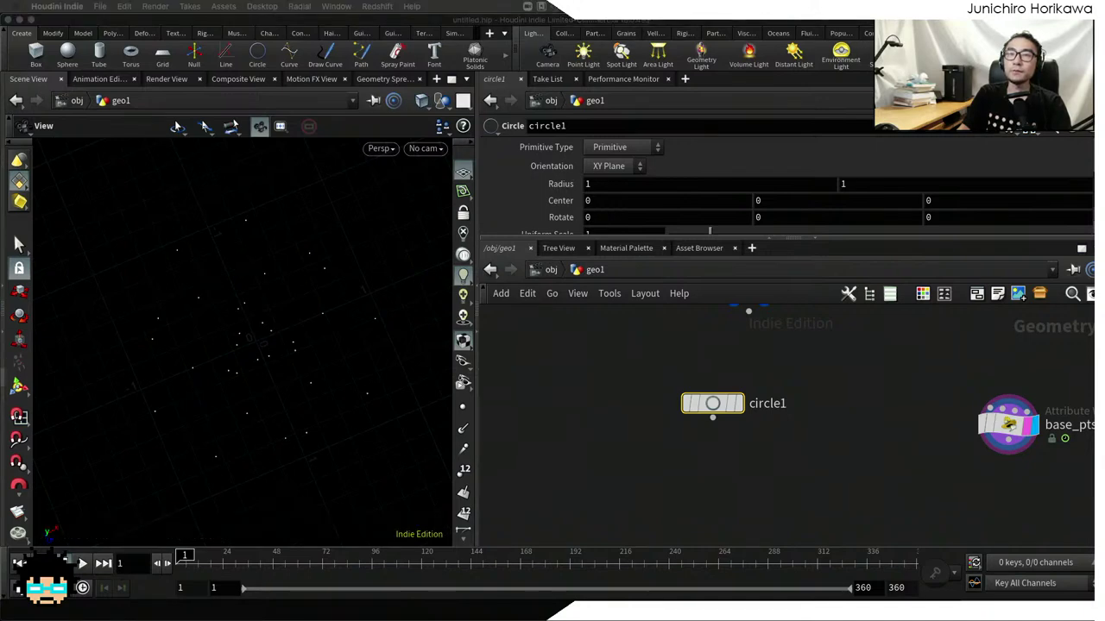
{"action": "left_click_drag", "start_coordinate": [725, 410], "coordinate": [693, 382]}
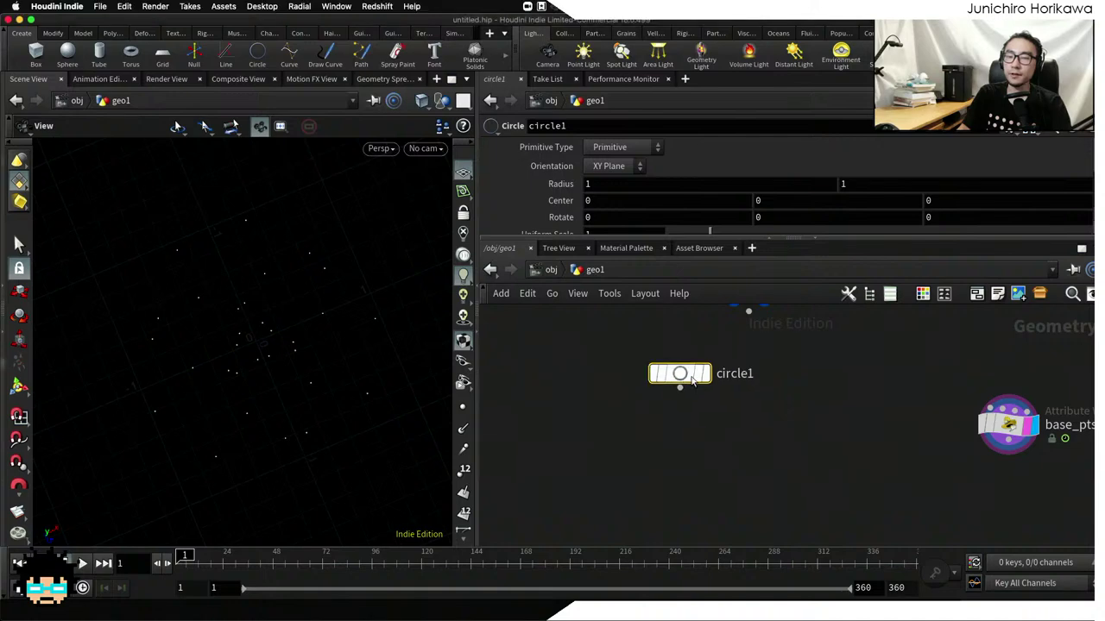
{"action": "mouse_move", "coordinate": [693, 382]}
{"action": "left_click", "coordinate": [706, 343]}
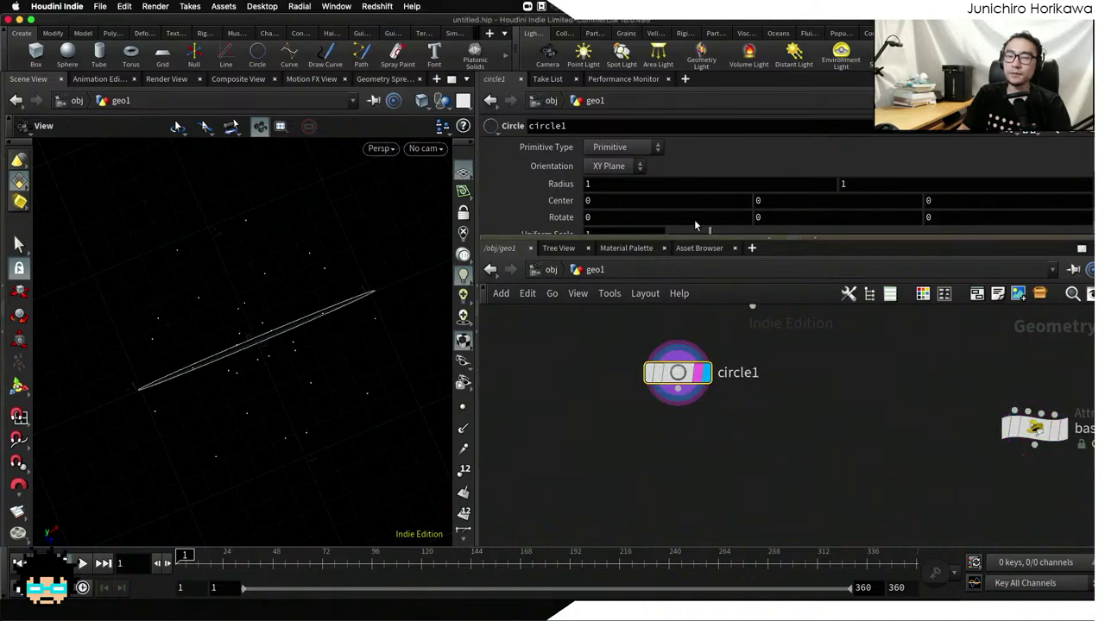
Set circle1 to ZX Plane orientation, Polygon primitive type and 50 divisions
{"action": "left_click", "coordinate": [608, 166]}
{"action": "left_click", "coordinate": [609, 199]}
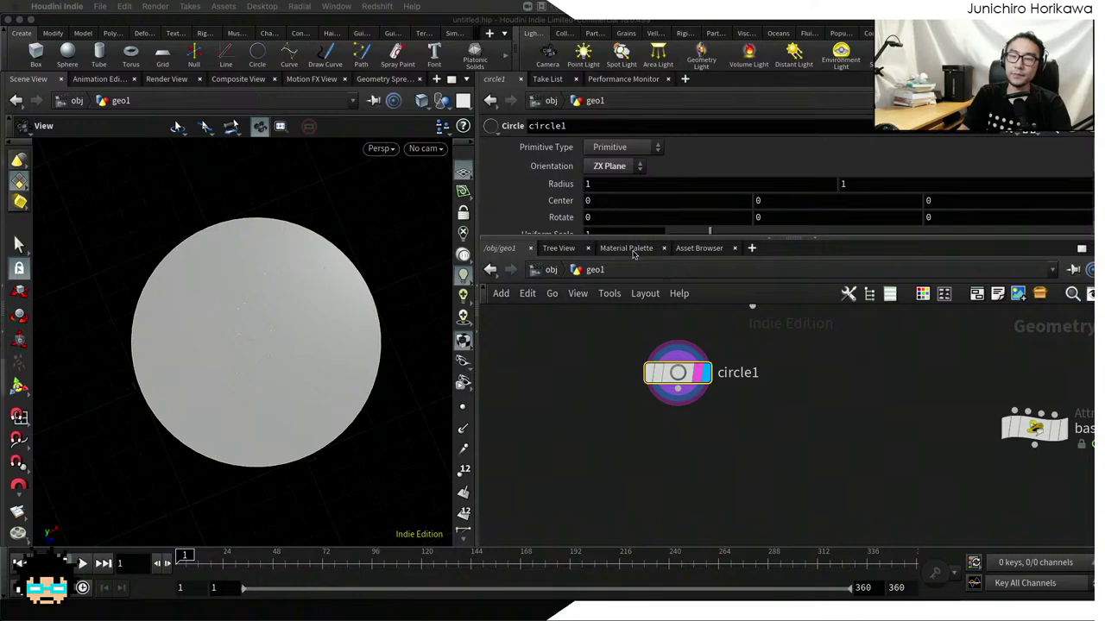
{"action": "left_click_drag", "start_coordinate": [638, 238], "coordinate": [629, 256]}
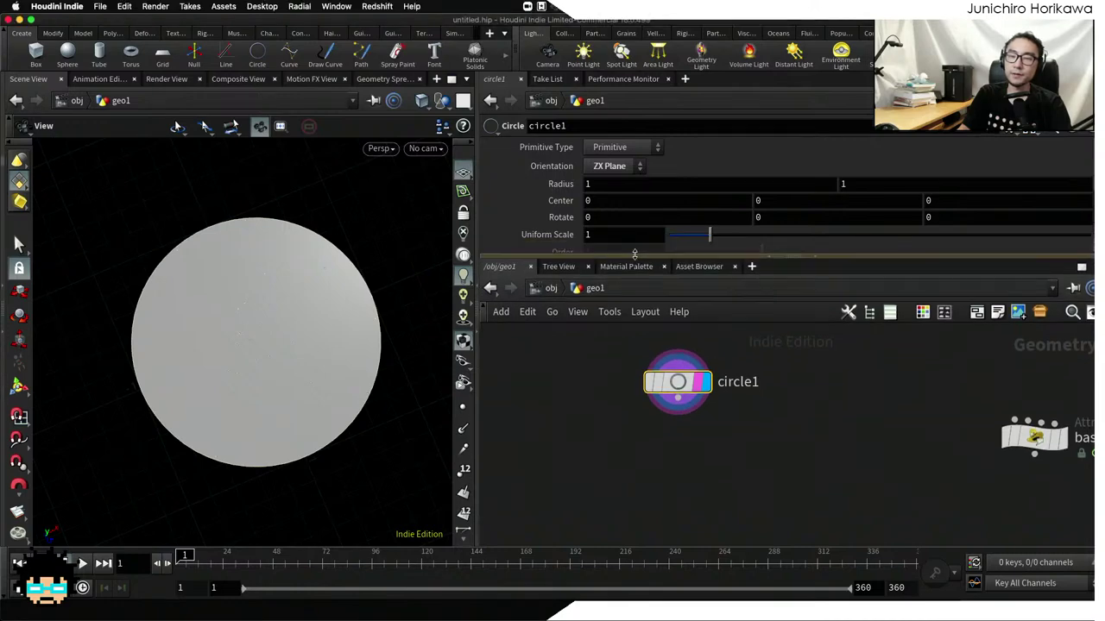
{"action": "left_click", "coordinate": [621, 151]}
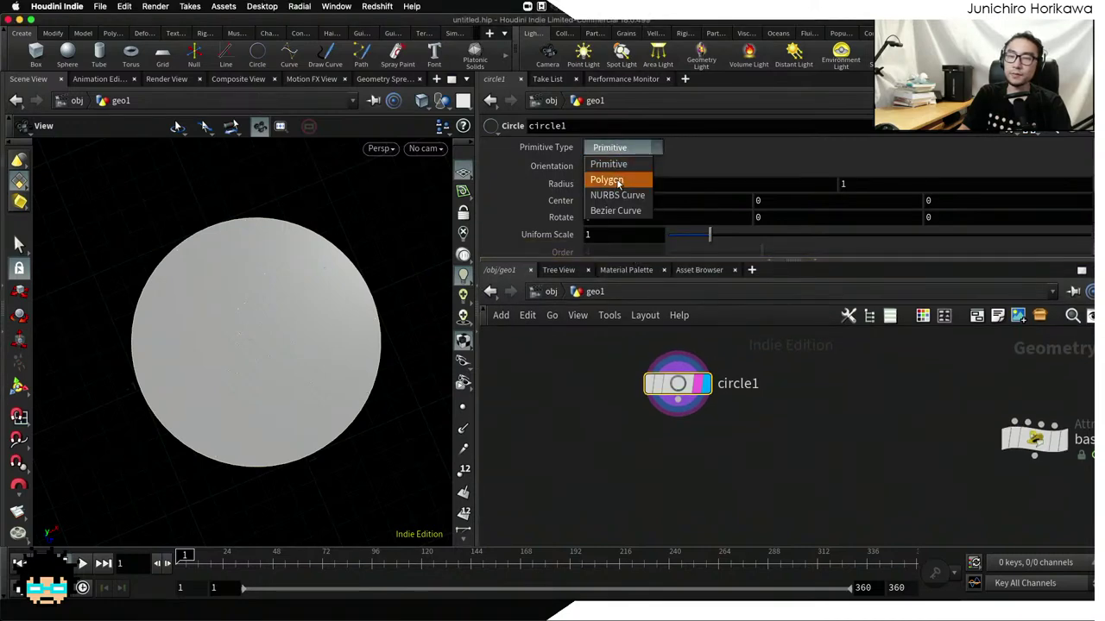
{"action": "left_click", "coordinate": [616, 181]}
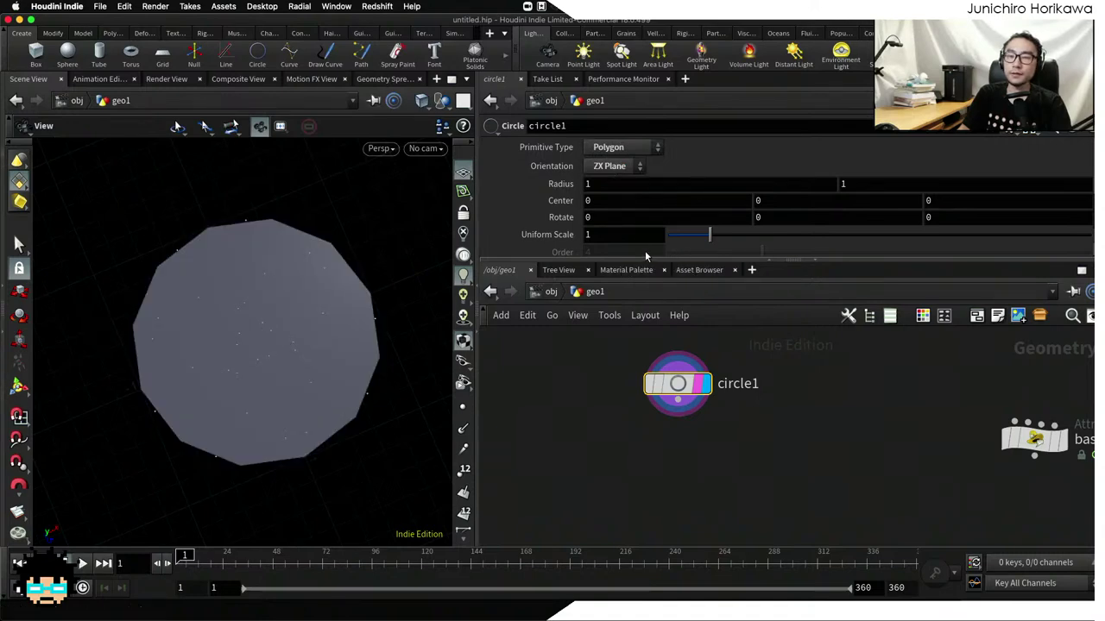
{"action": "scroll", "coordinate": [646, 249], "scroll_direction": "down", "scroll_amount": 2}
{"action": "left_click_drag", "start_coordinate": [771, 248], "coordinate": [1089, 240]}
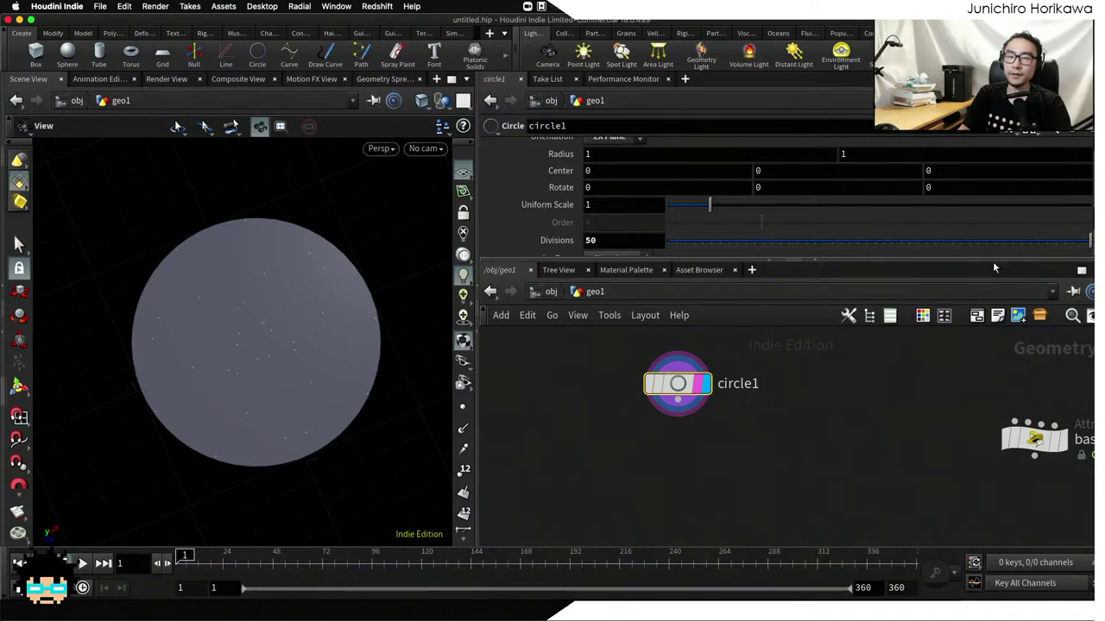
{"action": "middle_click_drag", "start_coordinate": [690, 446], "coordinate": [692, 486]}
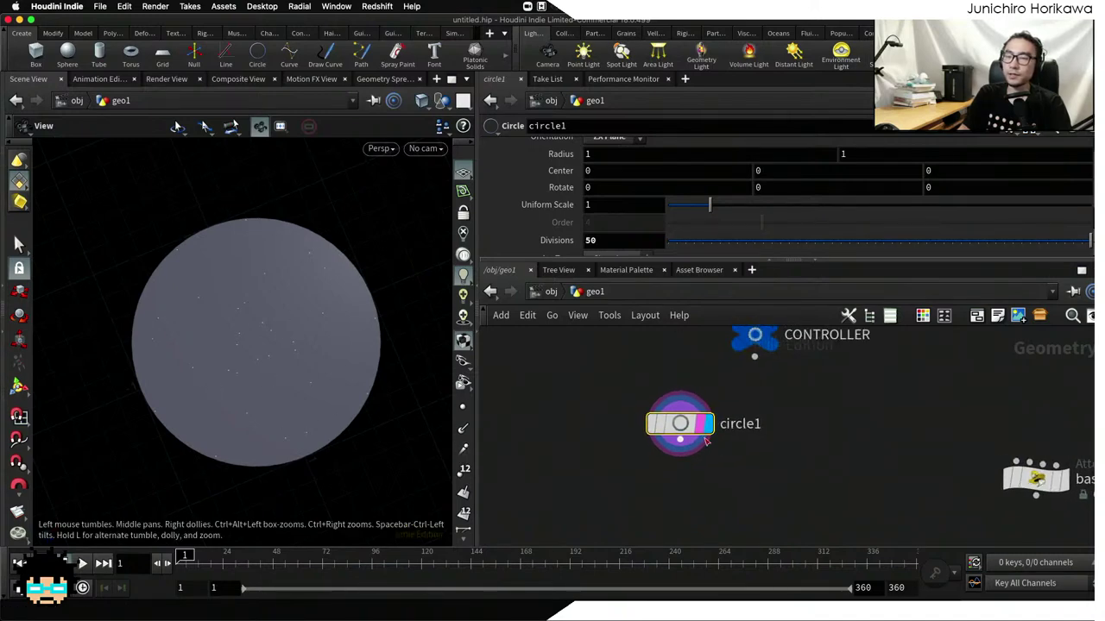
{"action": "middle_click_drag", "start_coordinate": [789, 403], "coordinate": [774, 437]}
In CONTROLLER's Edit Parameter Interface, add a Float parameter named circle_rad labelled 'circle rad'
{"action": "left_click", "coordinate": [740, 364]}
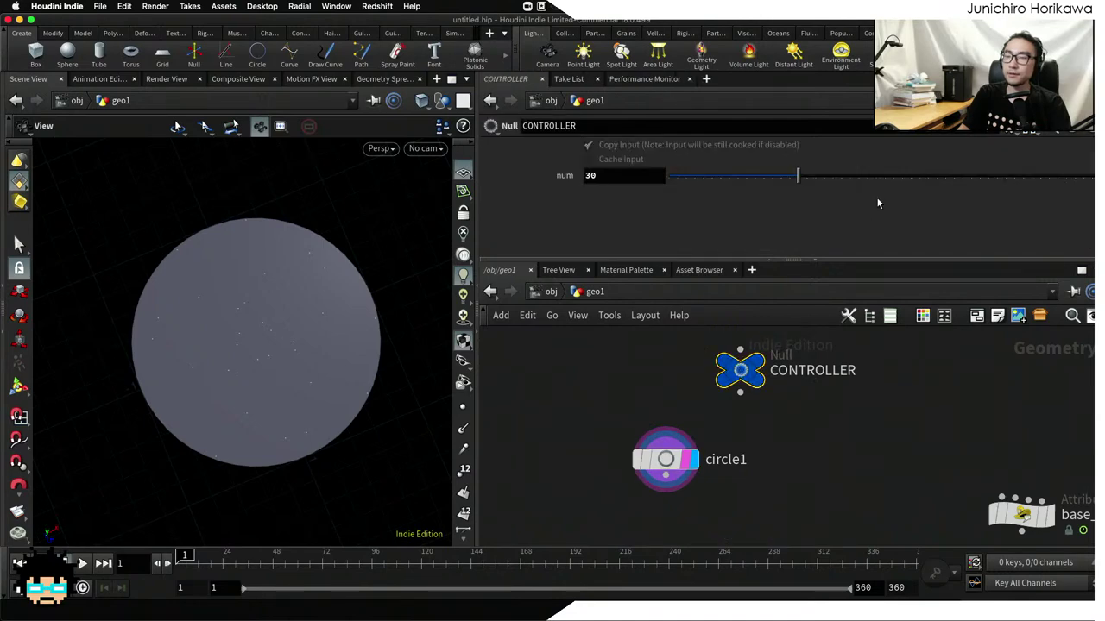
{"action": "left_click", "coordinate": [1019, 126]}
{"action": "left_click", "coordinate": [1007, 145]}
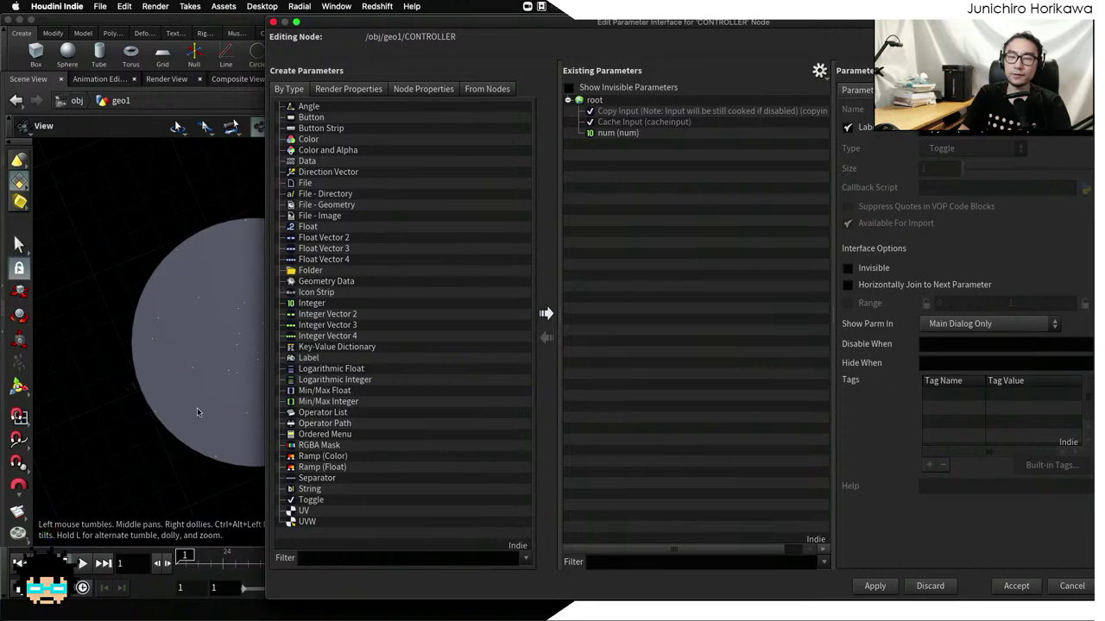
{"action": "left_click_drag", "start_coordinate": [308, 226], "coordinate": [621, 147]}
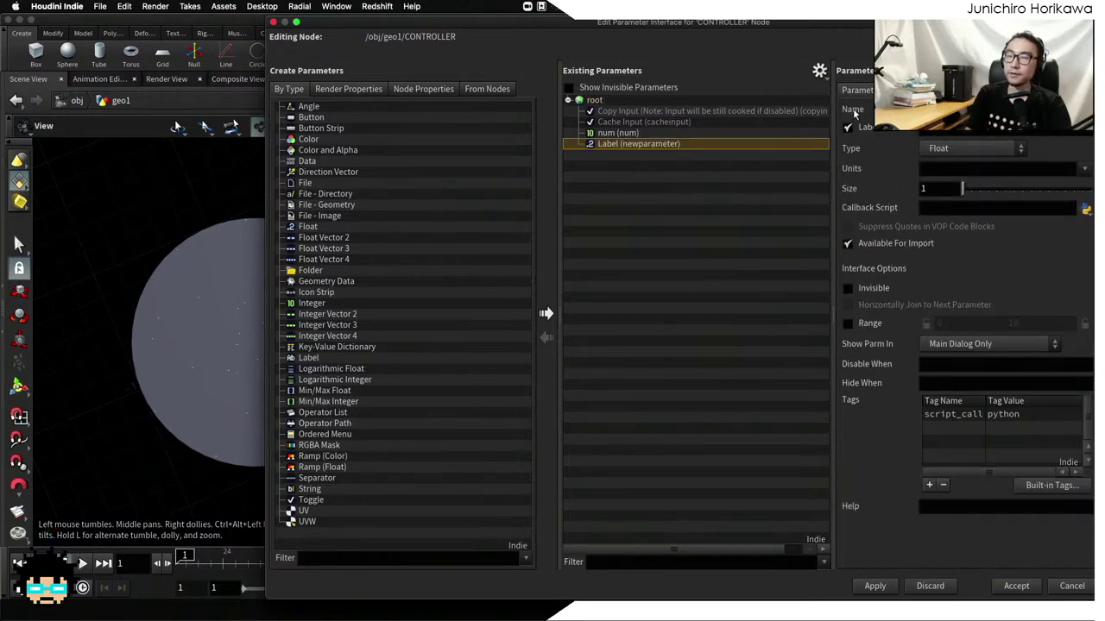
{"action": "type", "text": "circle_rad"}
{"action": "key", "text": "Return"}
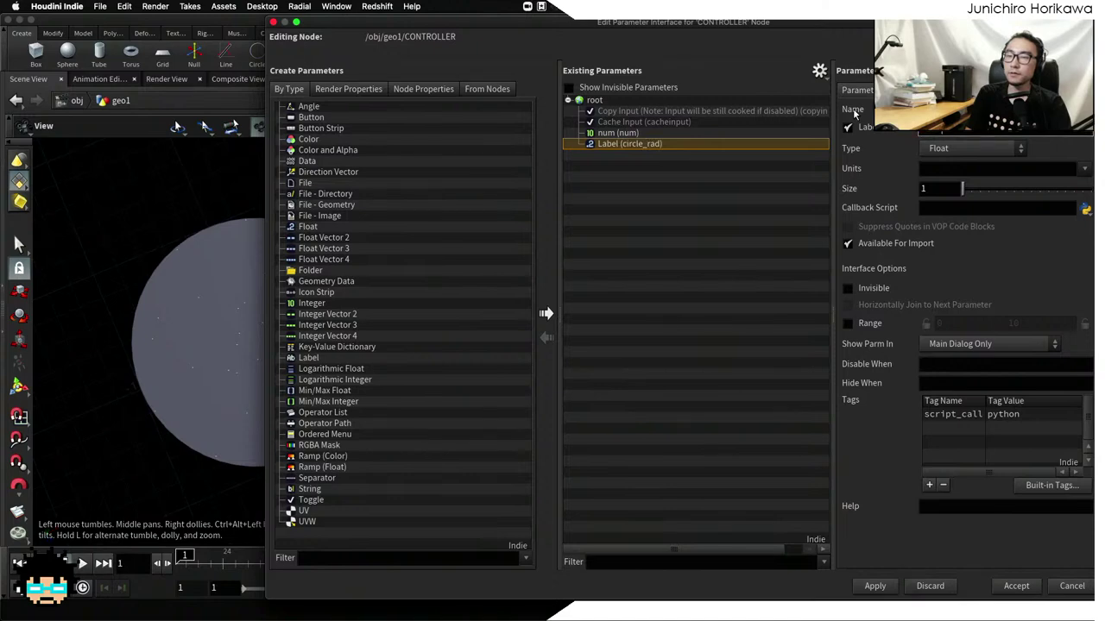
{"action": "type", "text": "circle rad"}
{"action": "key", "text": "Return"}
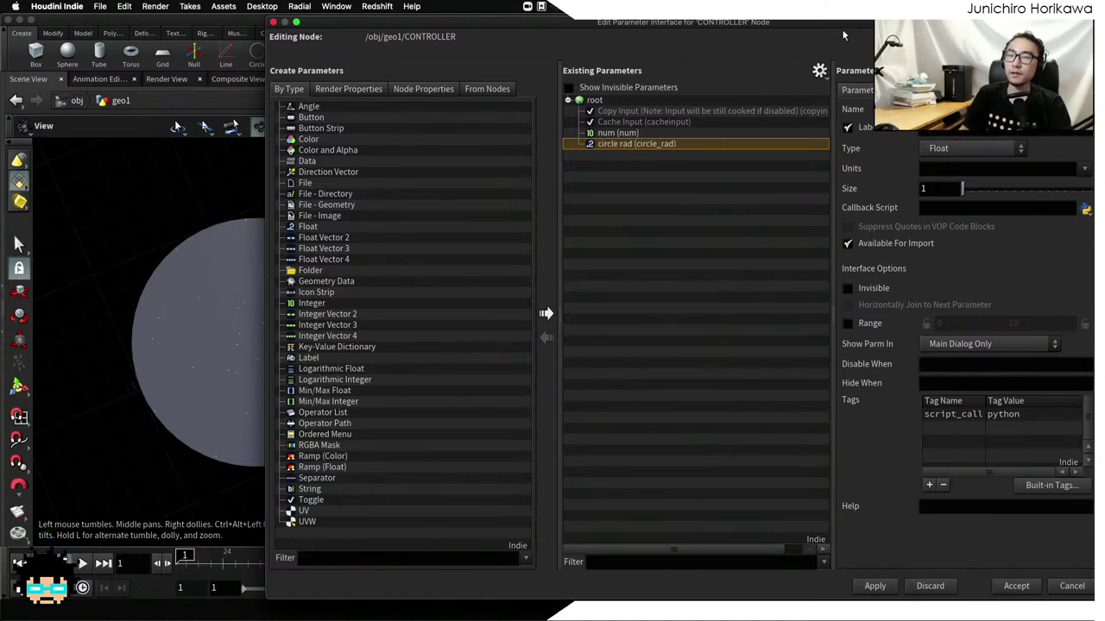
Move the interface editor aside and select base_pts to show its parameters
{"action": "left_click_drag", "start_coordinate": [844, 36], "coordinate": [429, 57]}
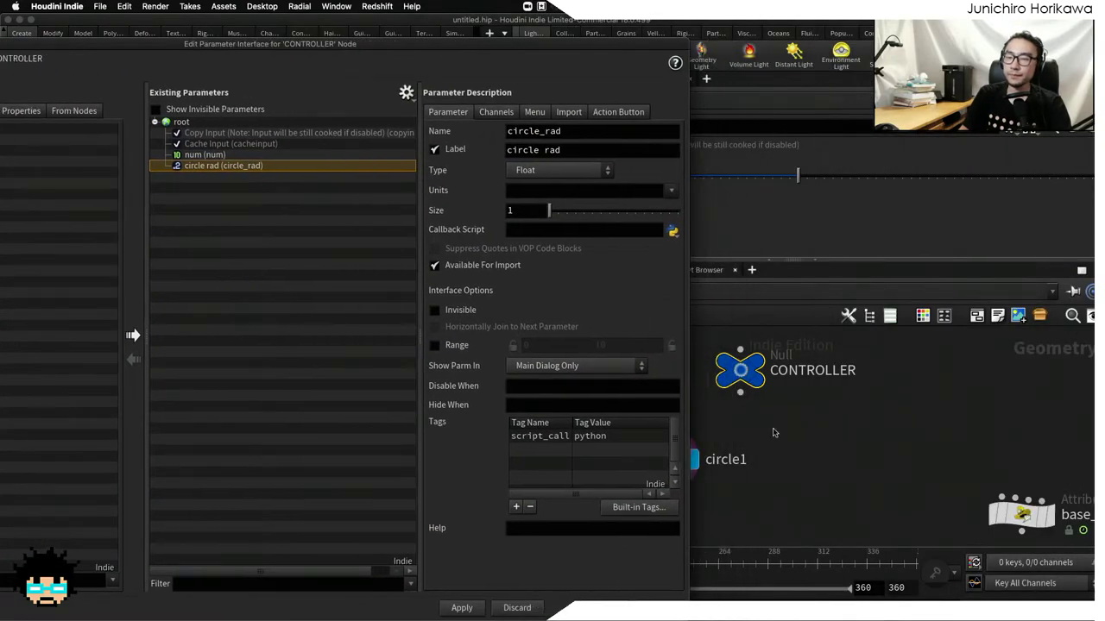
{"action": "scroll", "coordinate": [773, 432], "scroll_direction": "down", "scroll_amount": 2}
{"action": "middle_click_drag", "start_coordinate": [789, 432], "coordinate": [642, 390]}
{"action": "left_click", "coordinate": [850, 464]}
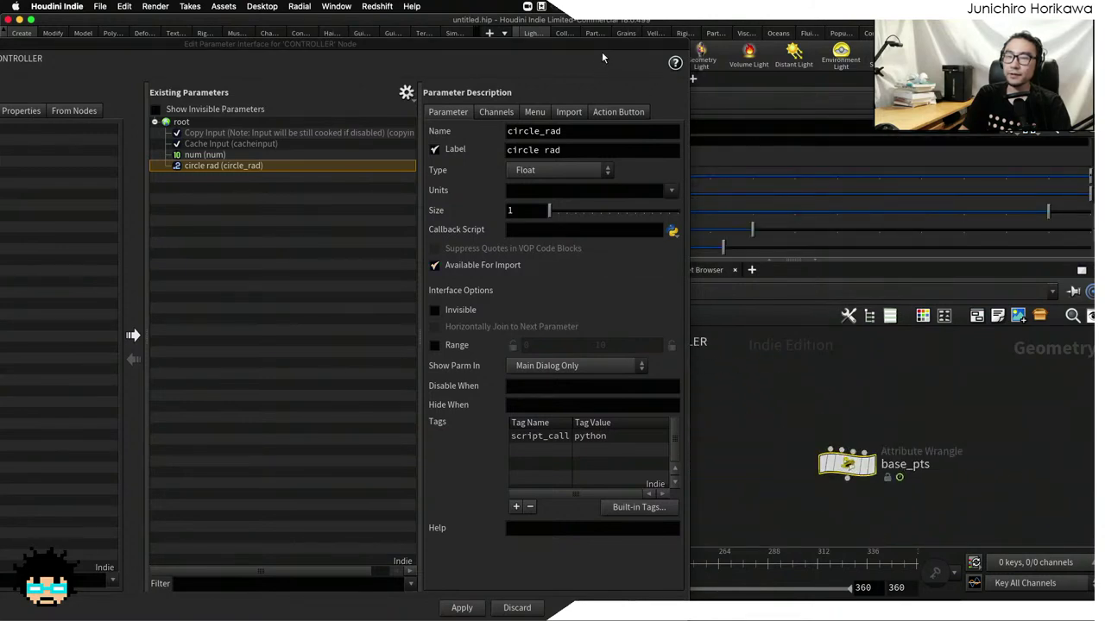
{"action": "left_click_drag", "start_coordinate": [602, 55], "coordinate": [443, 52]}
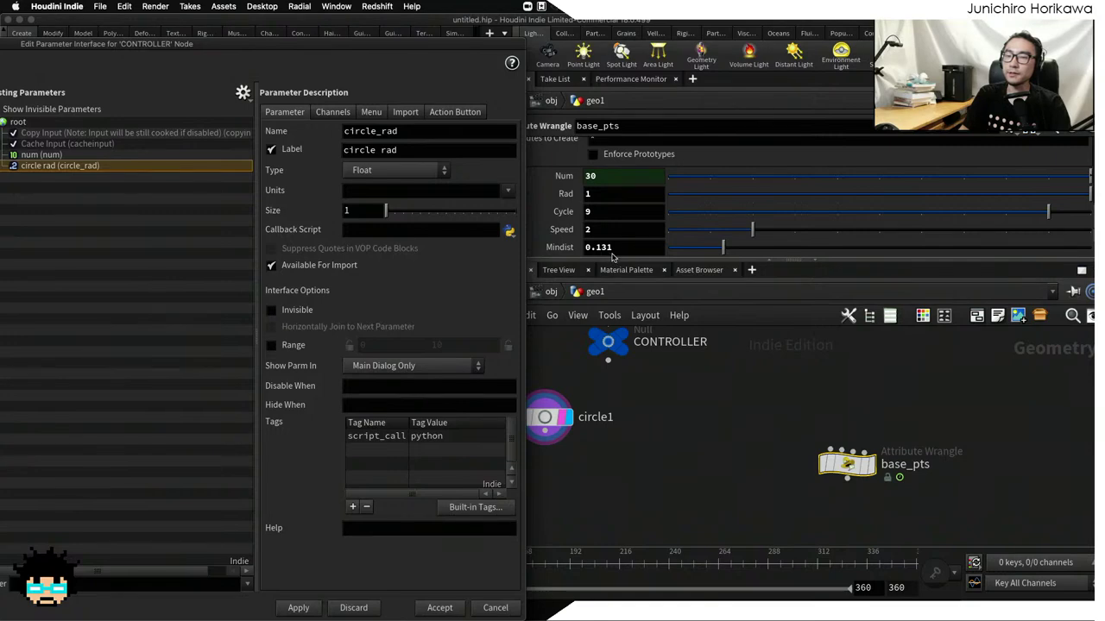
Toggle Forbid Linking off in the parameter interface options to allow outside links
{"action": "left_click", "coordinate": [1081, 223]}
{"action": "scroll", "coordinate": [1081, 223], "scroll_direction": "up", "scroll_amount": 3}
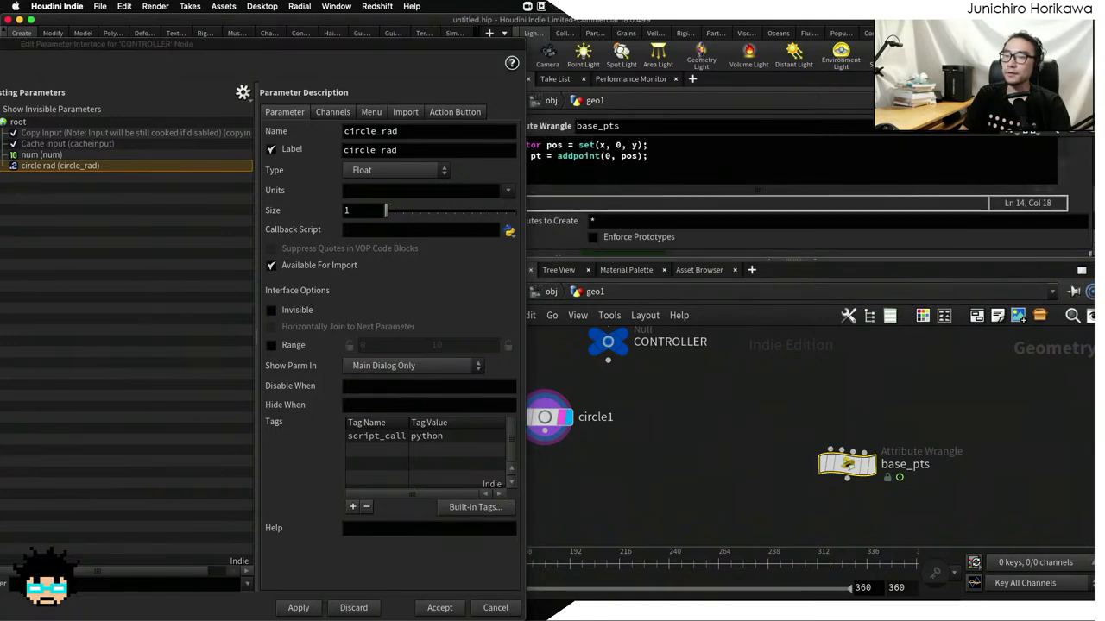
{"action": "scroll", "coordinate": [869, 242], "scroll_direction": "down", "scroll_amount": 3}
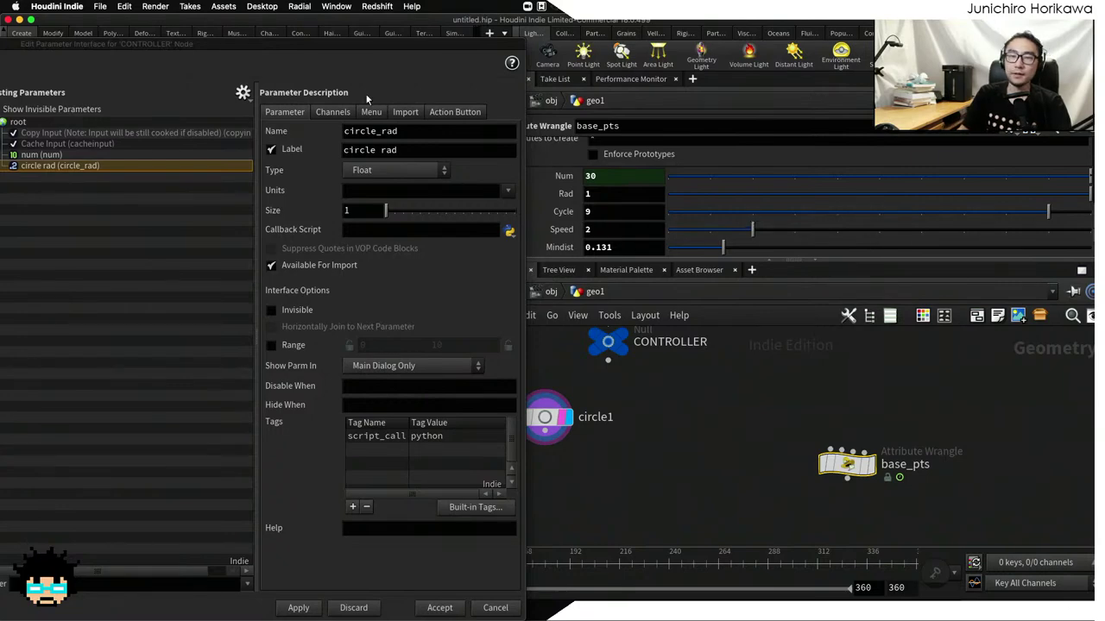
{"action": "left_click_drag", "start_coordinate": [317, 53], "coordinate": [360, 104]}
{"action": "left_click", "coordinate": [301, 133]}
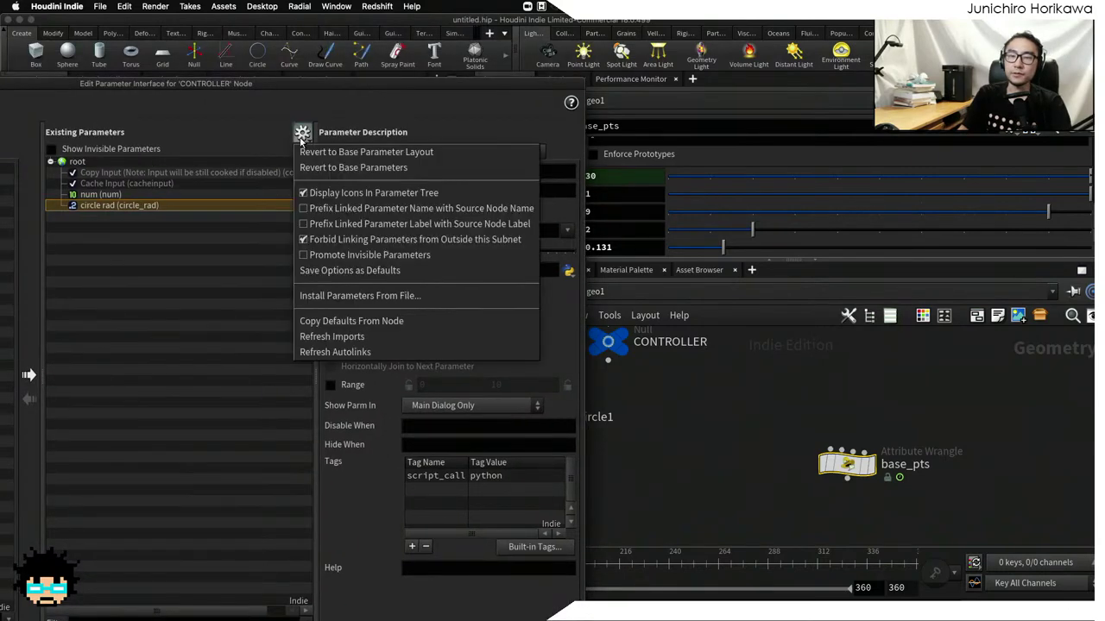
{"action": "left_click", "coordinate": [302, 132]}
{"action": "left_click", "coordinate": [302, 132]}
{"action": "left_click", "coordinate": [302, 132]}
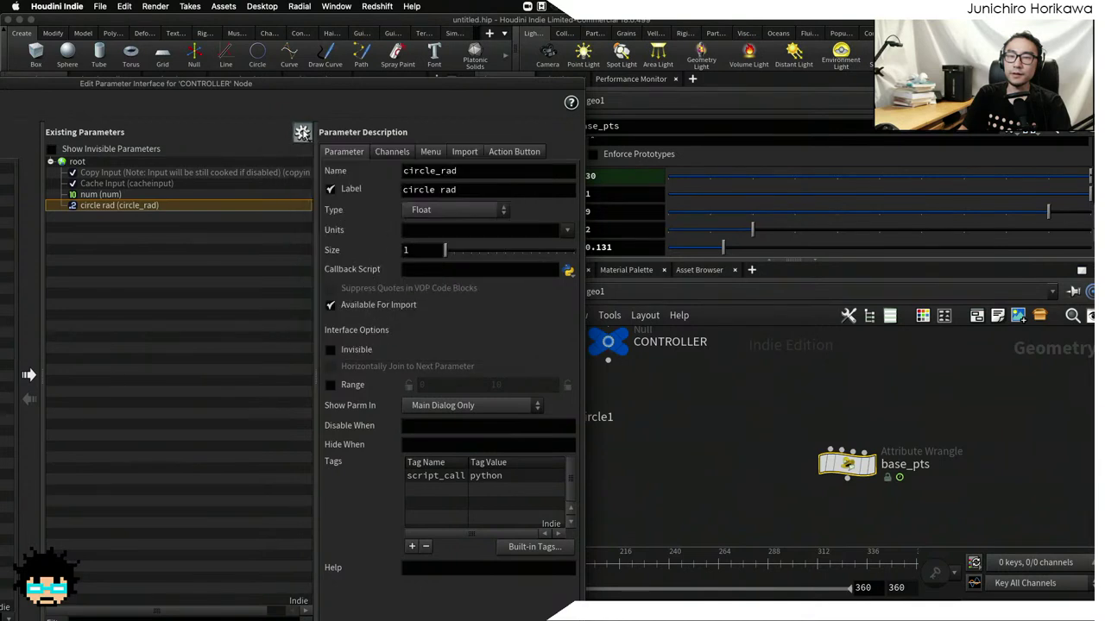
{"action": "left_click", "coordinate": [302, 132]}
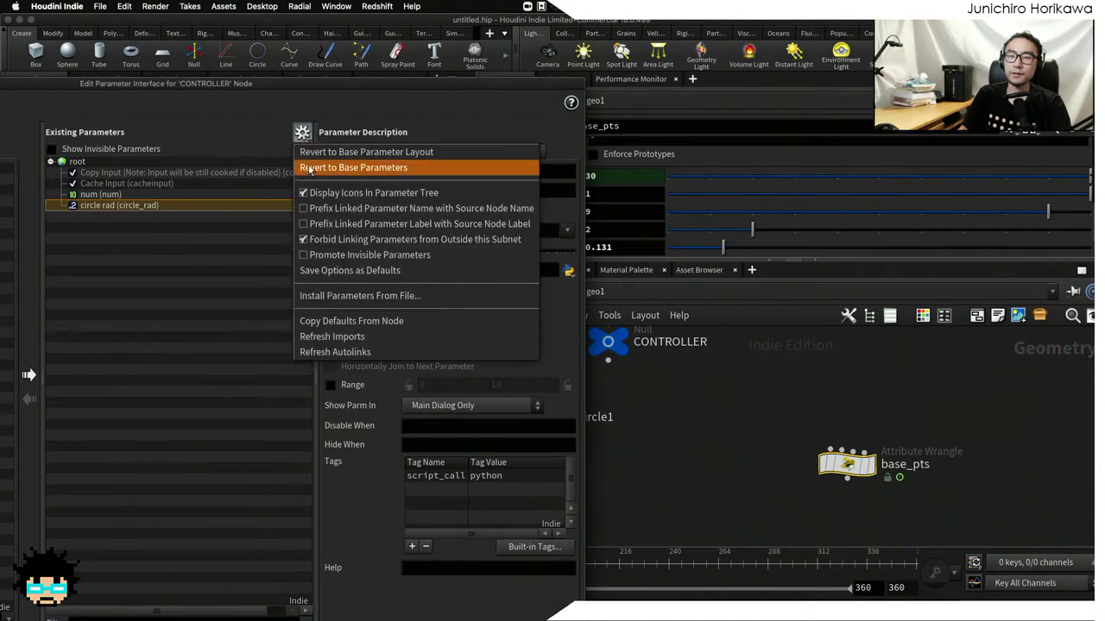
{"action": "left_click", "coordinate": [323, 244]}
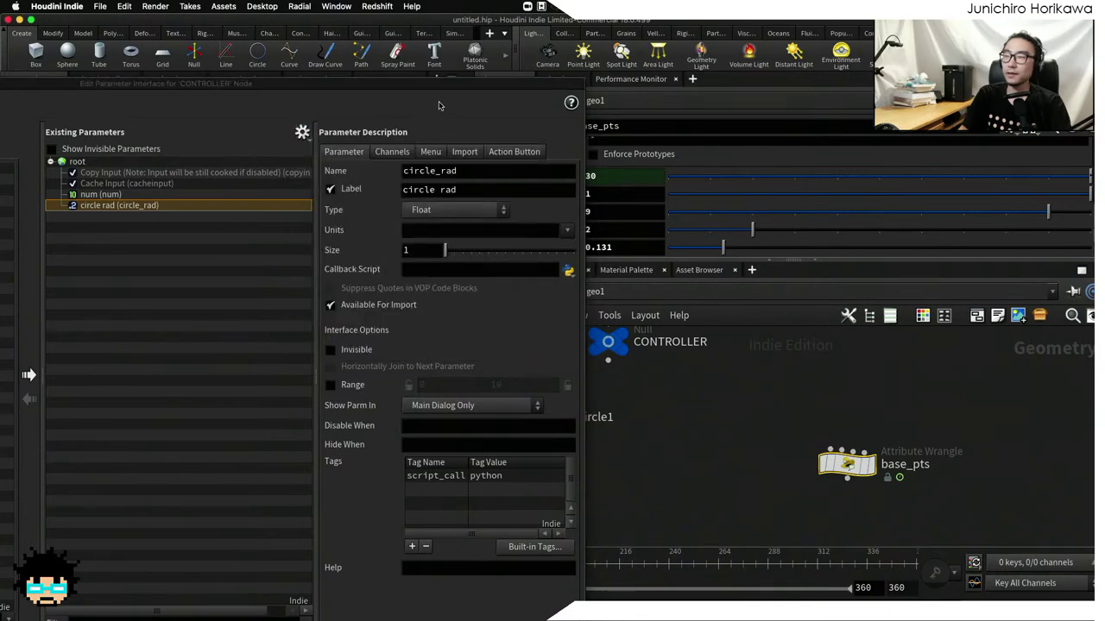
Copy base_pts' Rad, Cycle, Speed and Mindist parameters into CONTROLLER's Existing Parameters
{"action": "left_click_drag", "start_coordinate": [463, 90], "coordinate": [392, 90]}
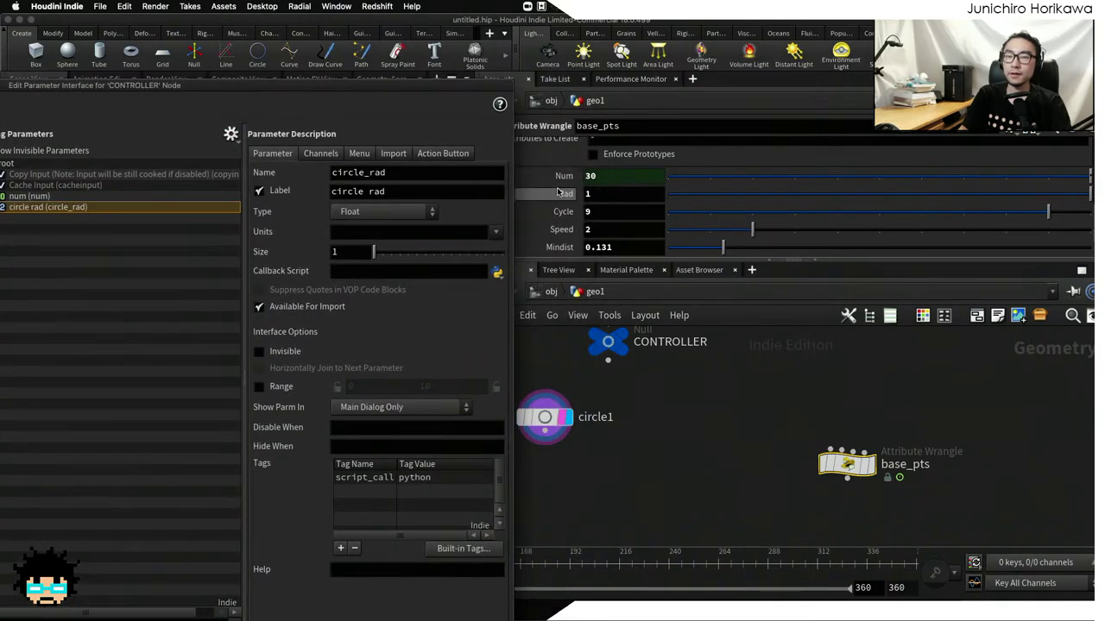
{"action": "left_click_drag", "start_coordinate": [565, 194], "coordinate": [158, 258]}
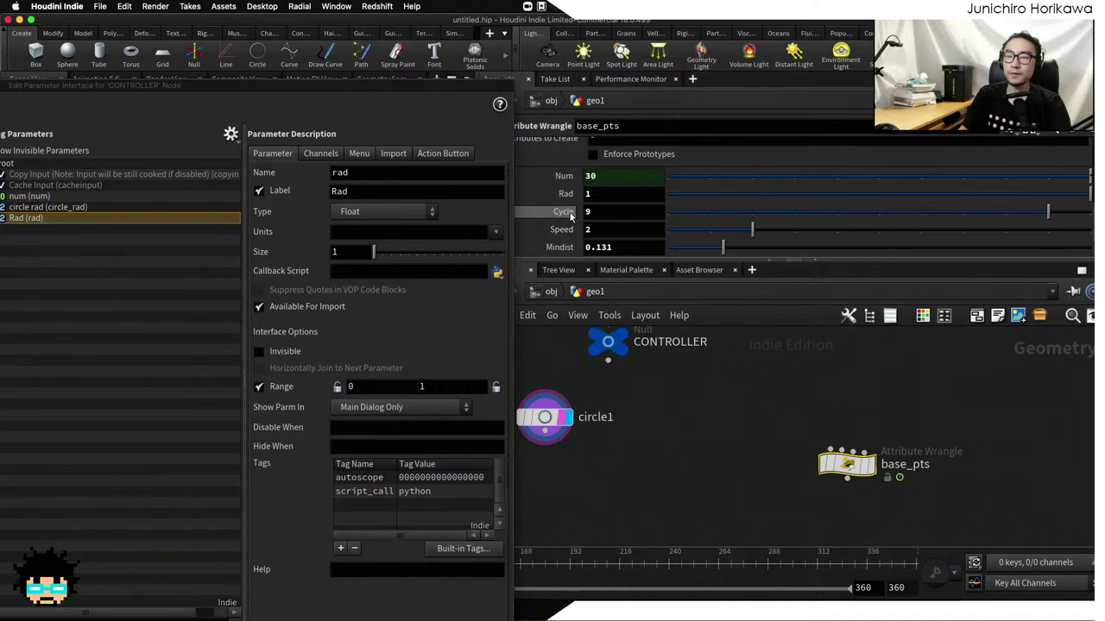
{"action": "left_click_drag", "start_coordinate": [570, 216], "coordinate": [206, 272]}
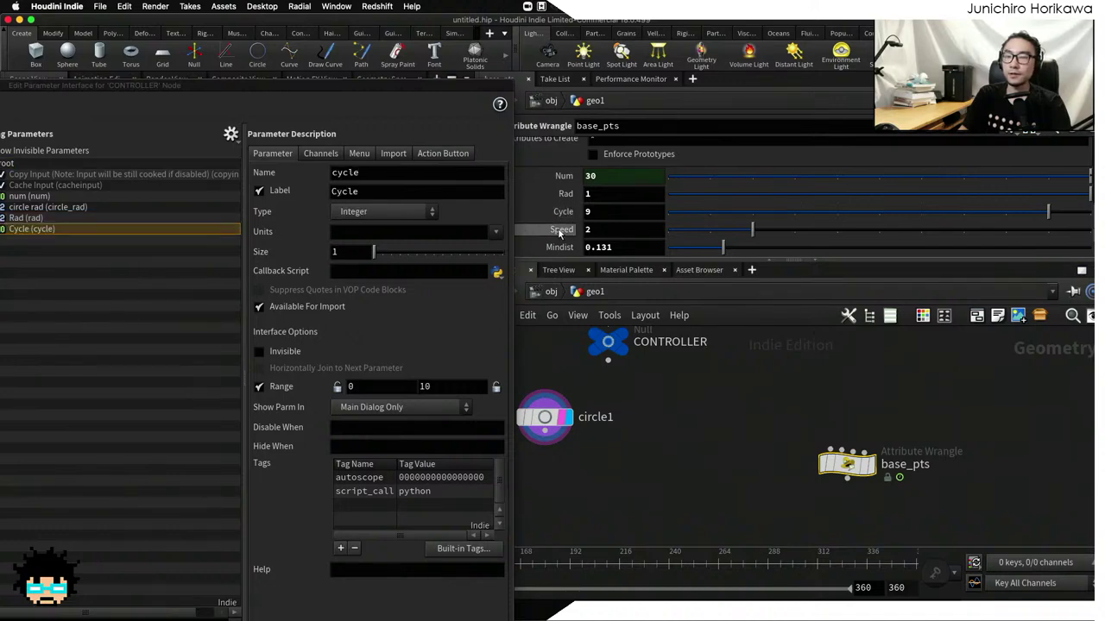
{"action": "left_click_drag", "start_coordinate": [561, 231], "coordinate": [169, 261]}
{"action": "left_click_drag", "start_coordinate": [552, 248], "coordinate": [124, 304]}
{"action": "double_click", "coordinate": [282, 85]}
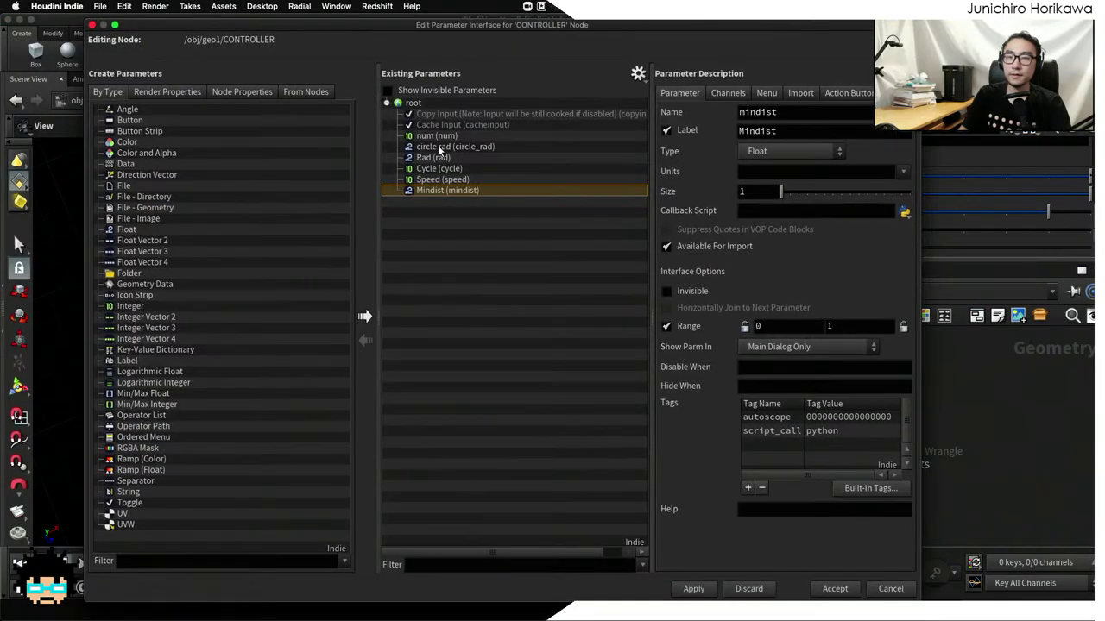
Move circle rad to the end of the list and set Cycle's range maximum to 30
{"action": "left_click_drag", "start_coordinate": [441, 151], "coordinate": [447, 193]}
{"action": "left_click", "coordinate": [439, 148]}
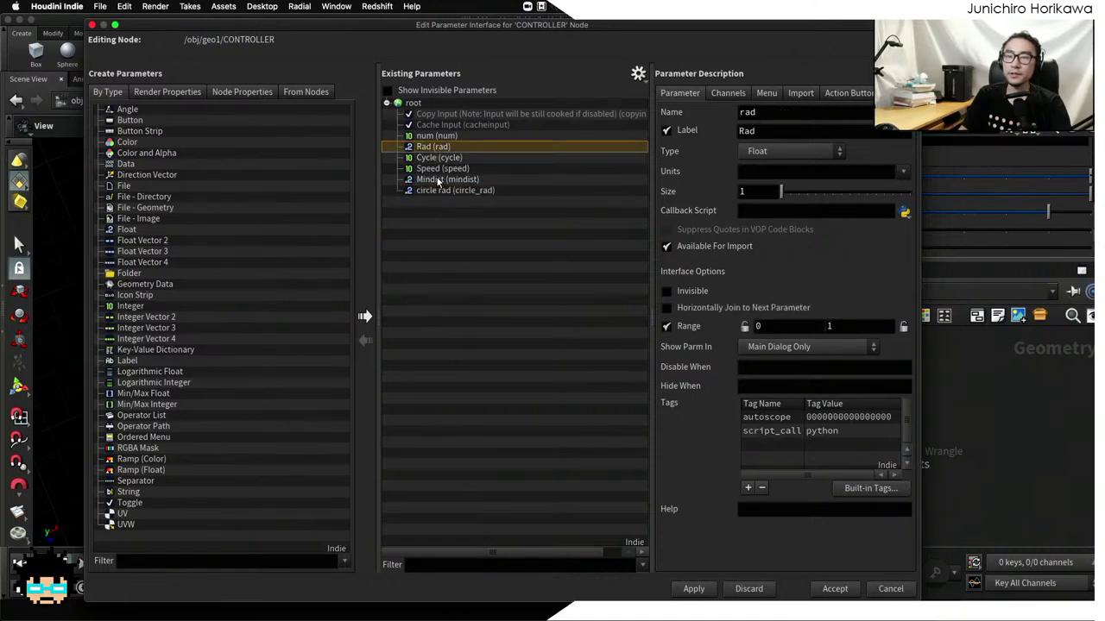
{"action": "left_click", "coordinate": [431, 137]}
{"action": "left_click", "coordinate": [423, 148]}
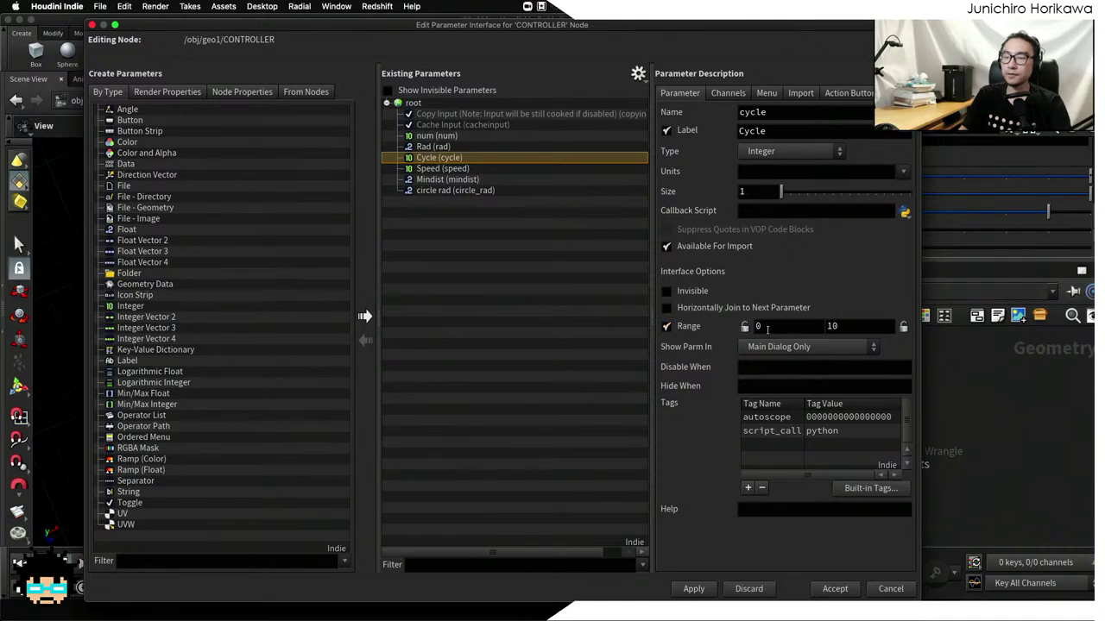
{"action": "left_click", "coordinate": [835, 325]}
{"action": "left_click_drag", "start_coordinate": [843, 326], "coordinate": [798, 325]}
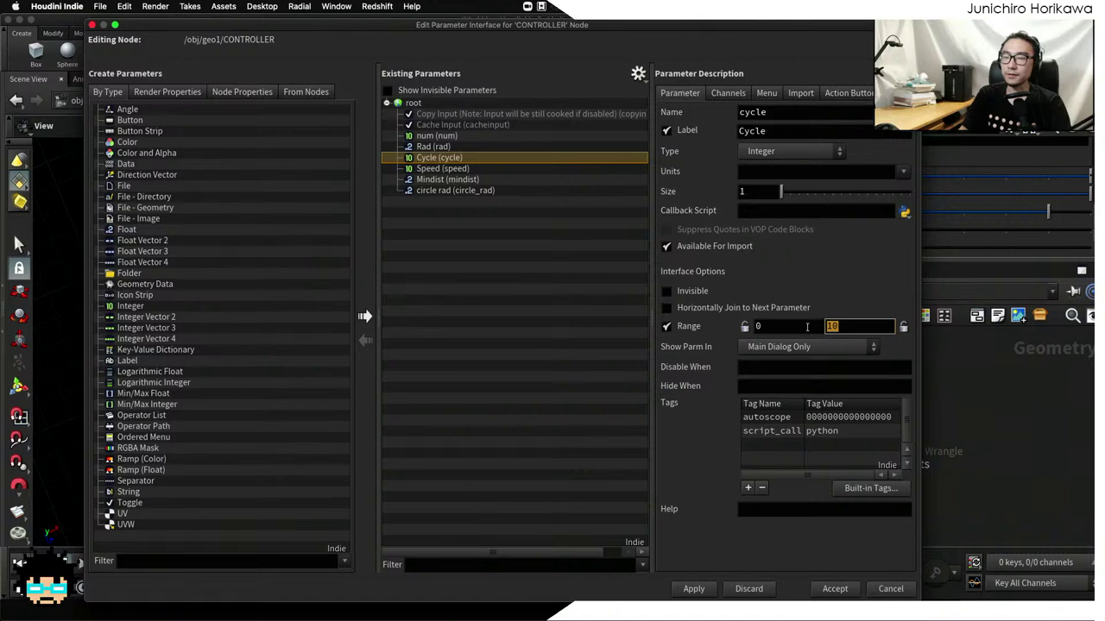
{"action": "type", "text": "30"}
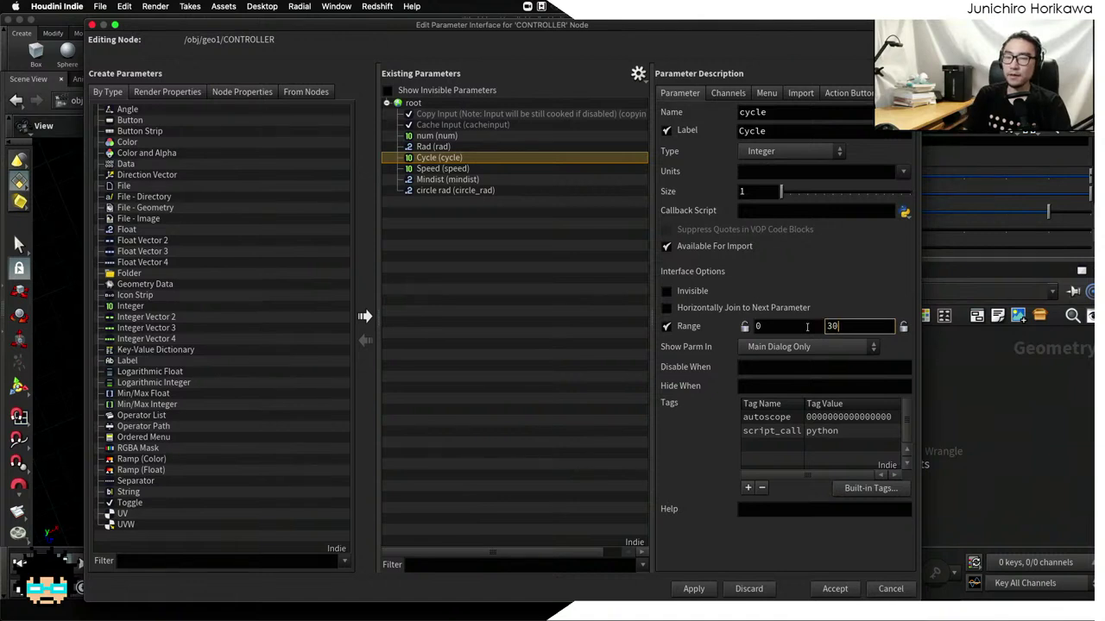
{"action": "key", "text": "Return"}
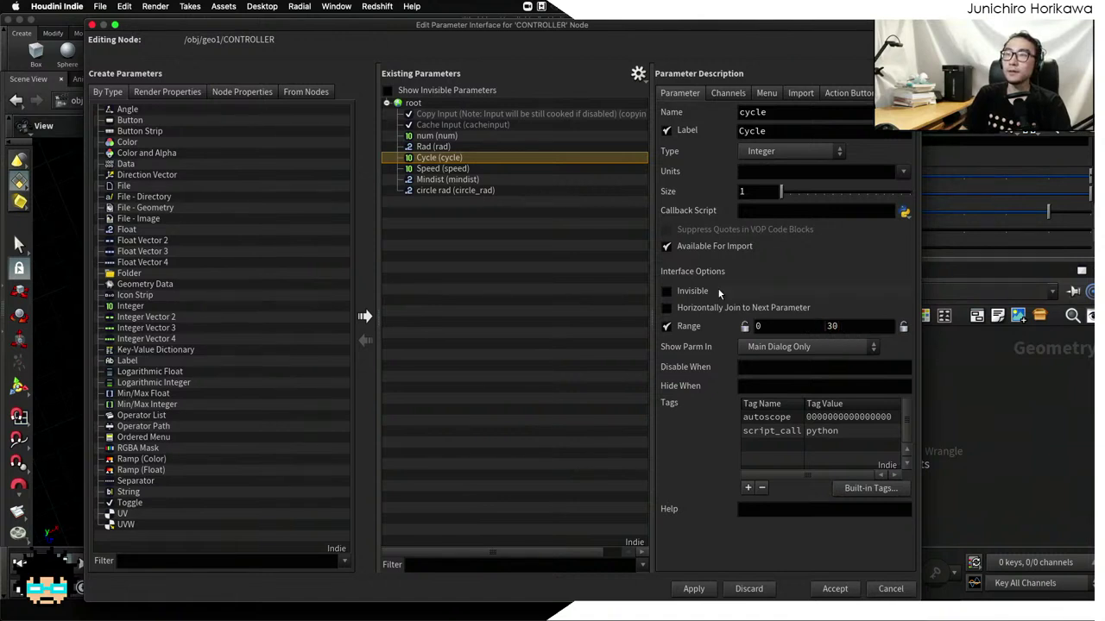
Enable a 0–2 range on circle rad, then apply and accept the interface changes
{"action": "left_click", "coordinate": [458, 169]}
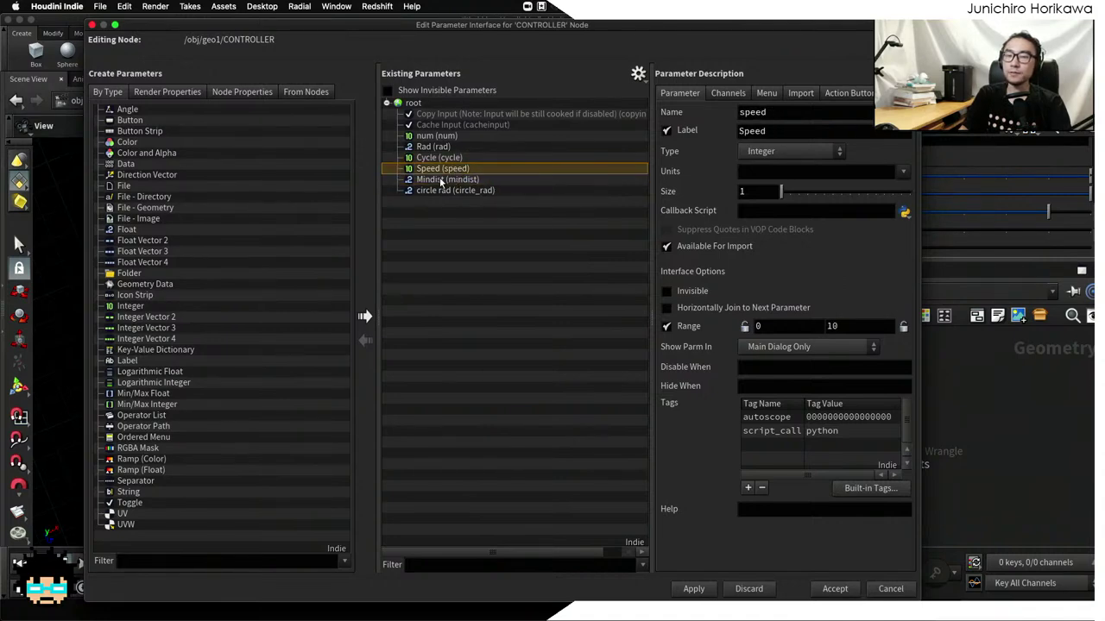
{"action": "left_click", "coordinate": [440, 180]}
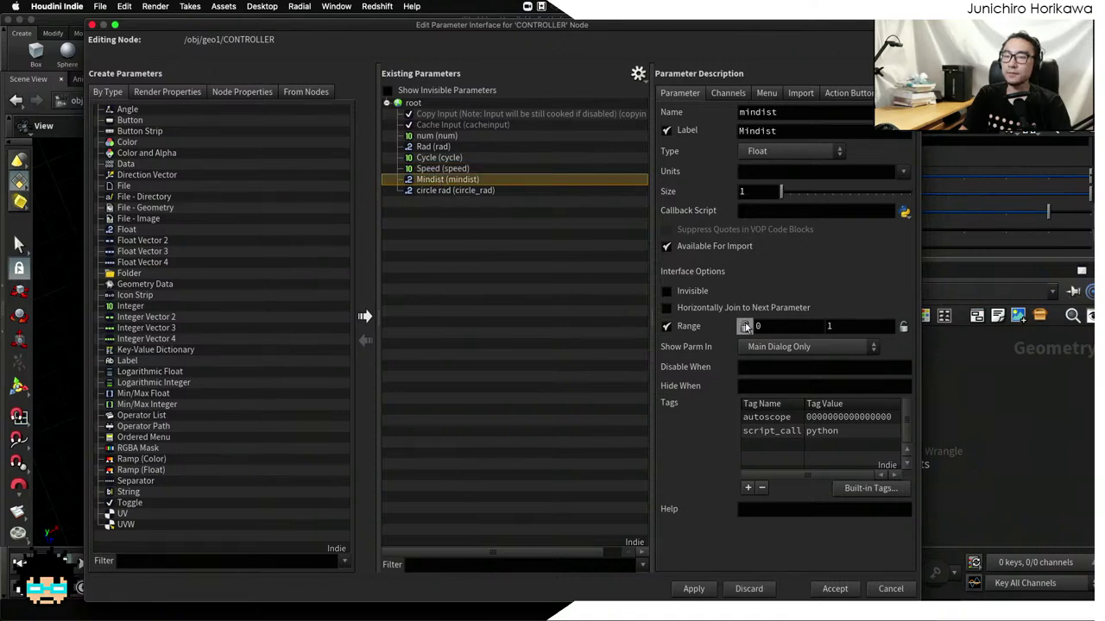
{"action": "left_click", "coordinate": [488, 191]}
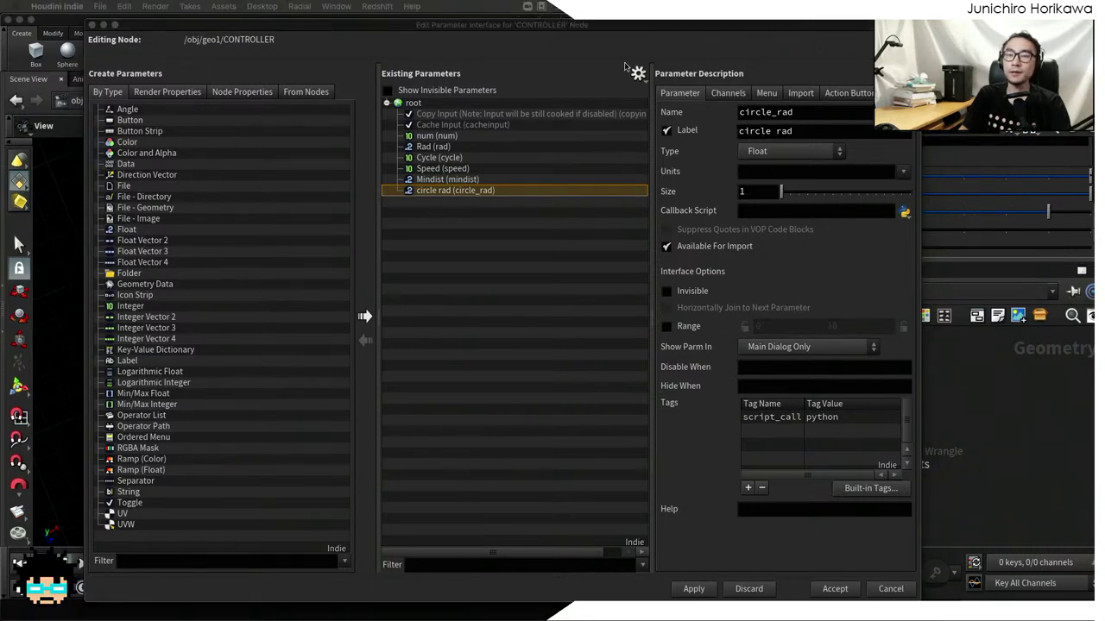
{"action": "left_click", "coordinate": [530, 208]}
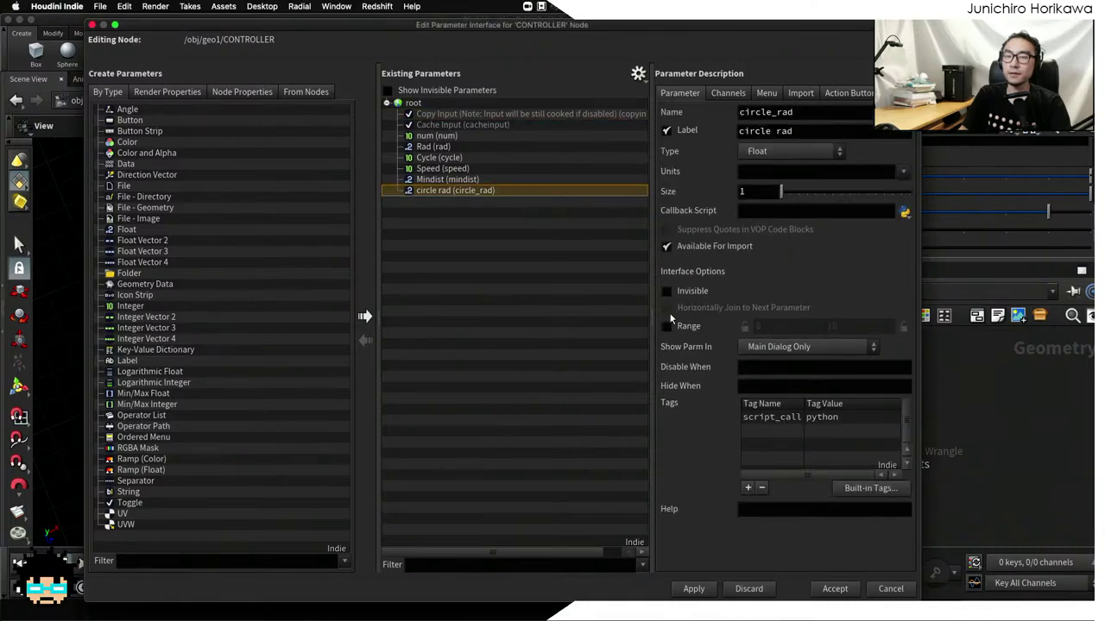
{"action": "left_click", "coordinate": [667, 326]}
{"action": "left_click", "coordinate": [834, 326]}
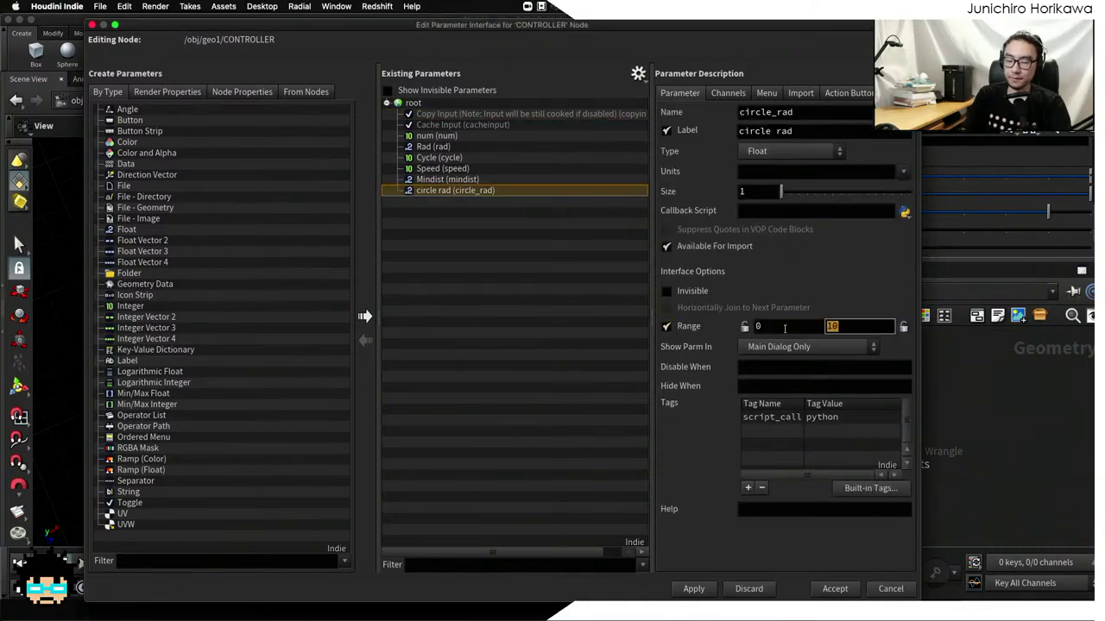
{"action": "type", "text": "2"}
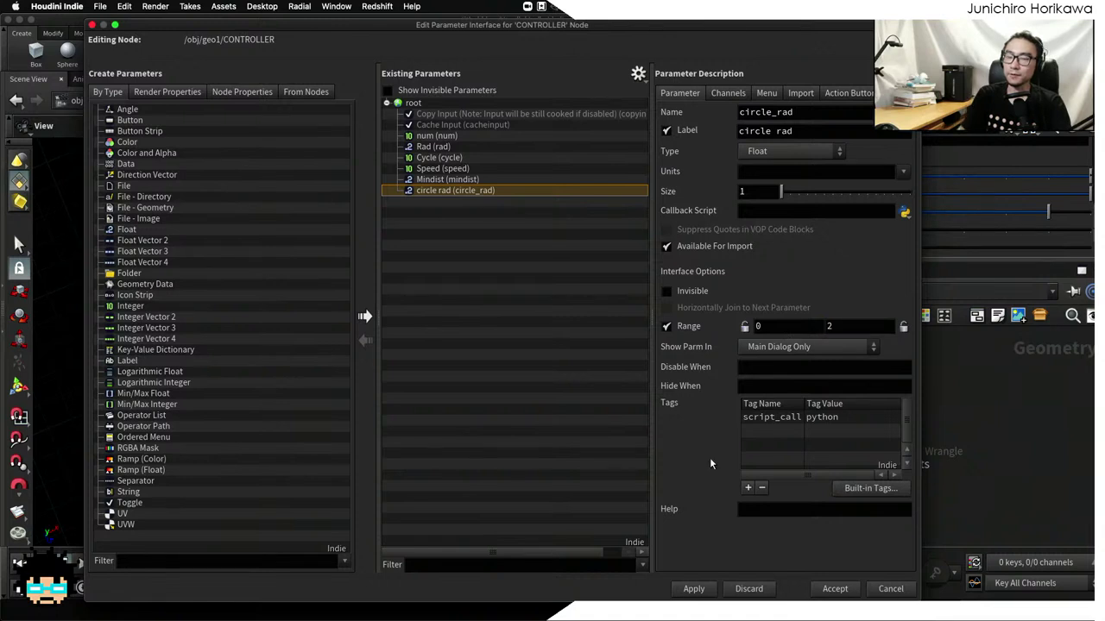
{"action": "left_click", "coordinate": [705, 594]}
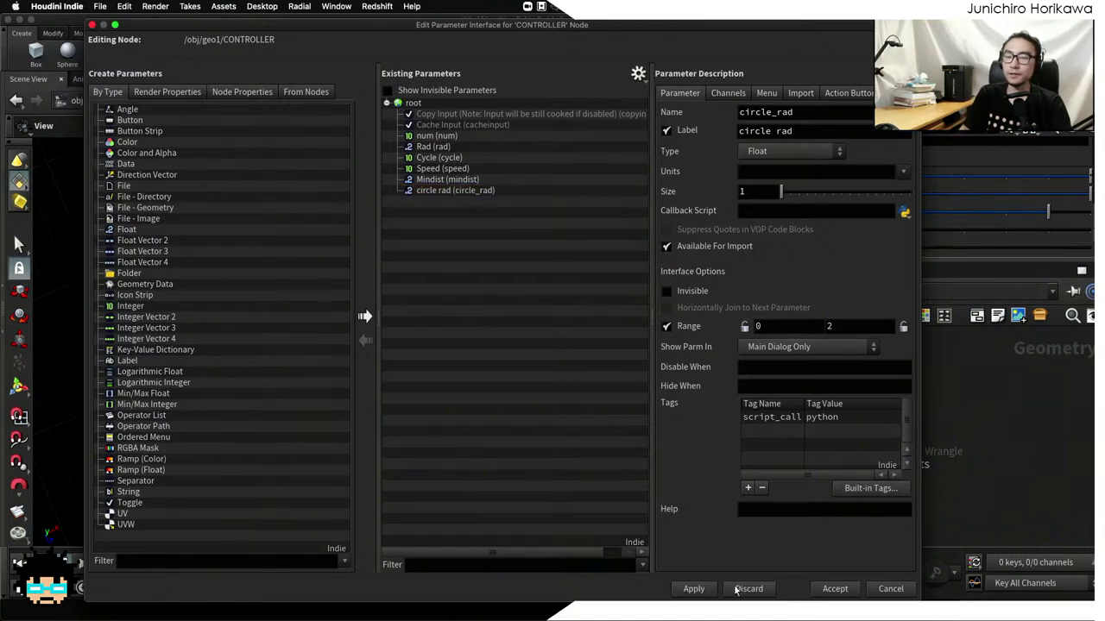
{"action": "left_click", "coordinate": [836, 590]}
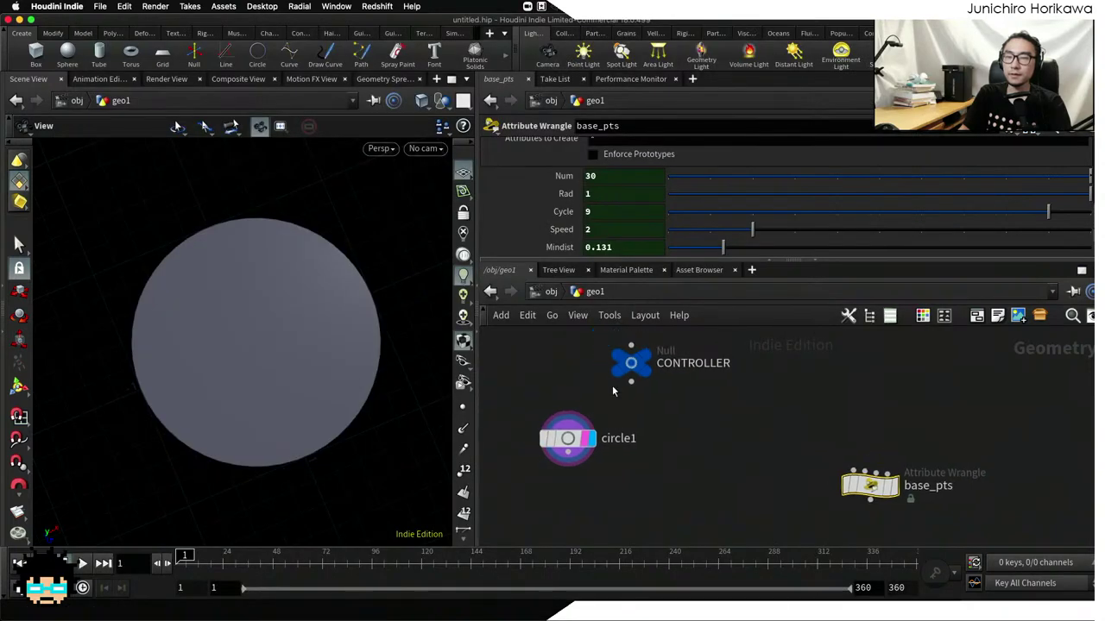
Set circle rad to 0.866 and paste it as a relative reference into circle1's Uniform Scale
{"action": "left_click", "coordinate": [628, 364]}
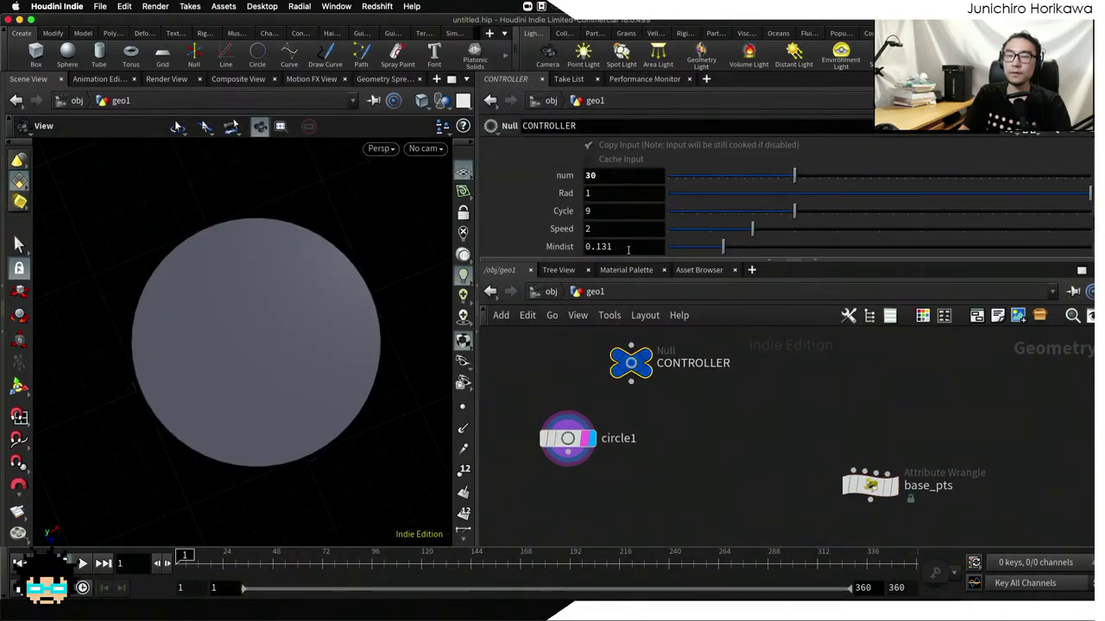
{"action": "scroll", "coordinate": [656, 249], "scroll_direction": "down", "scroll_amount": 1}
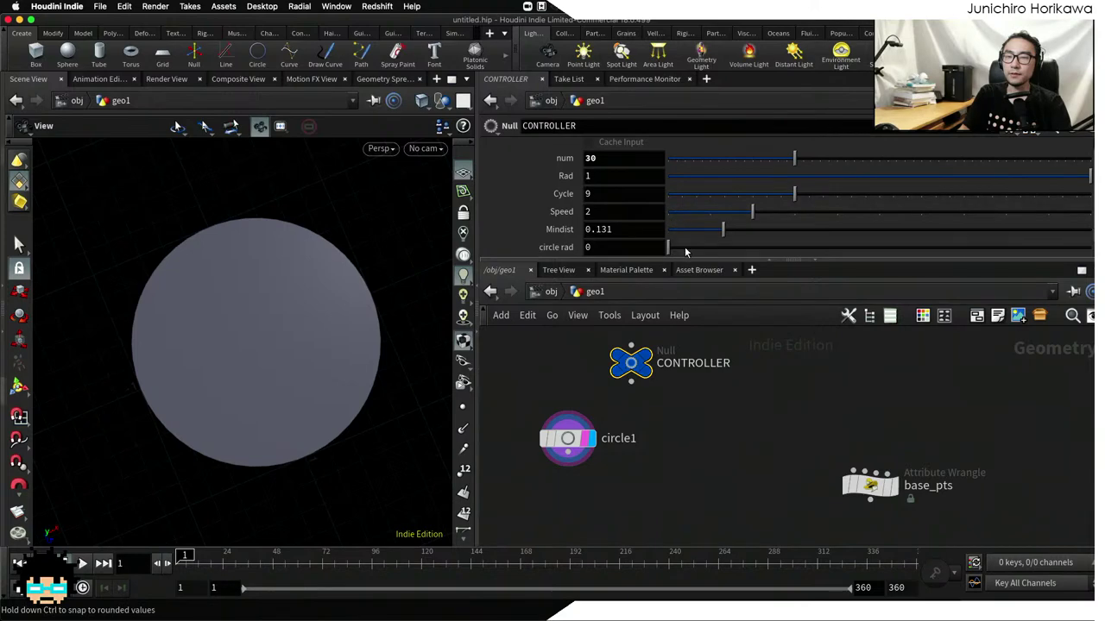
{"action": "left_click_drag", "start_coordinate": [686, 251], "coordinate": [851, 251]}
{"action": "right_click", "coordinate": [640, 249]}
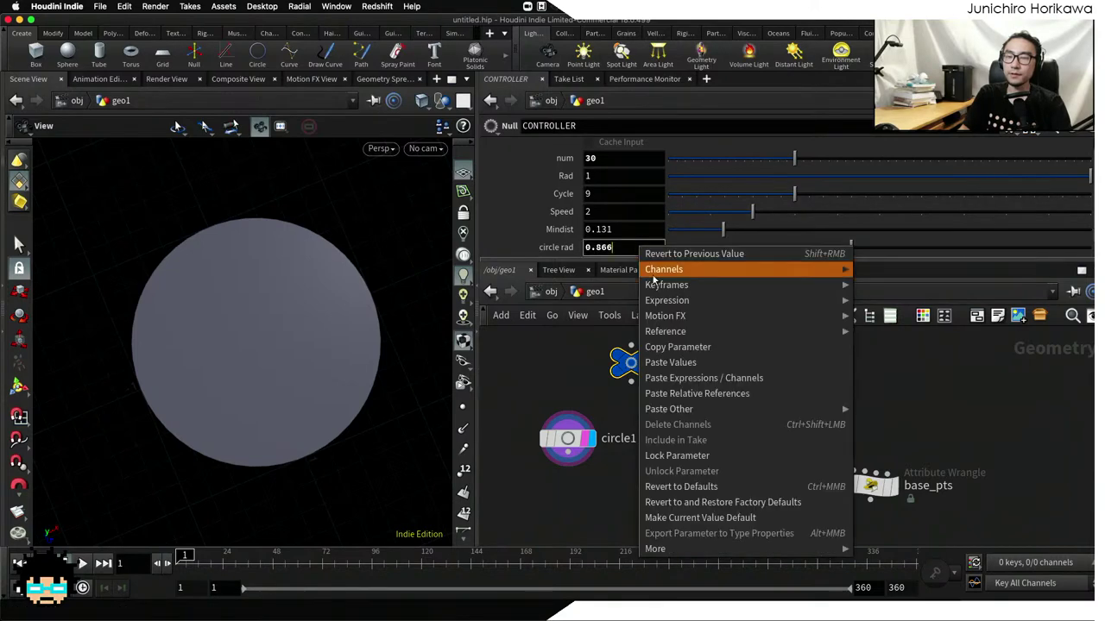
{"action": "key", "text": "Escape"}
{"action": "left_click", "coordinate": [567, 439]}
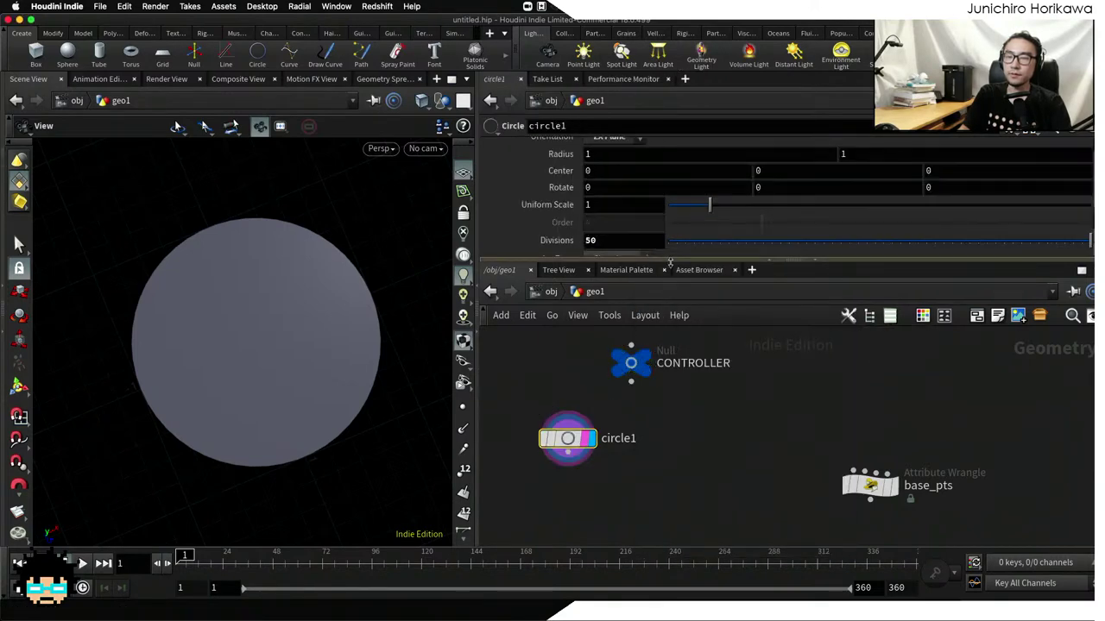
{"action": "left_click", "coordinate": [614, 205]}
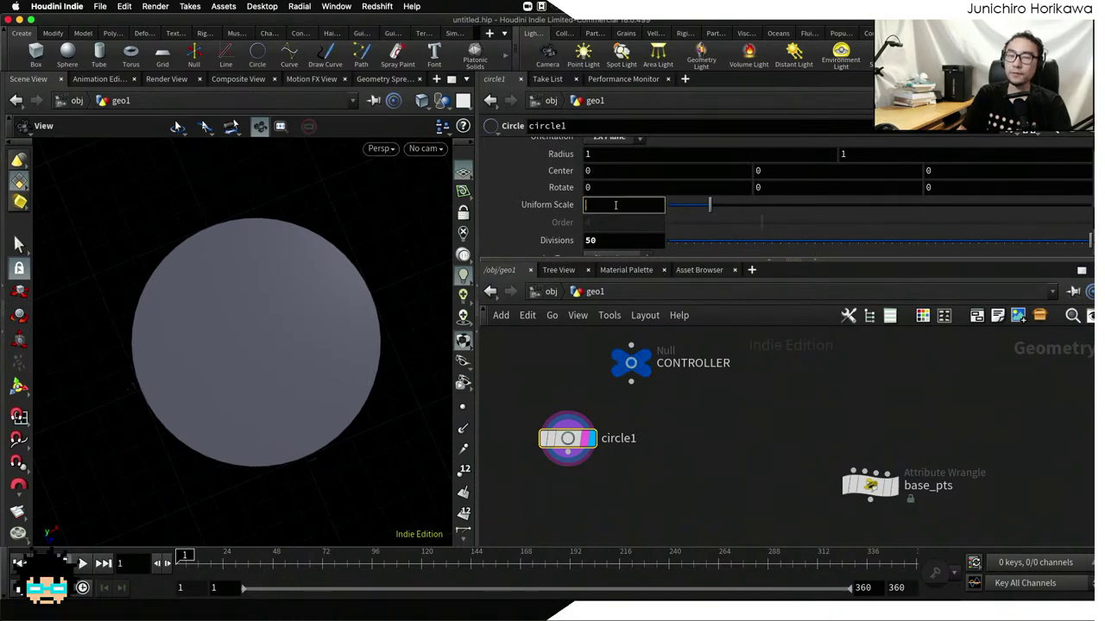
{"action": "right_click", "coordinate": [615, 204]}
{"action": "left_click", "coordinate": [657, 356]}
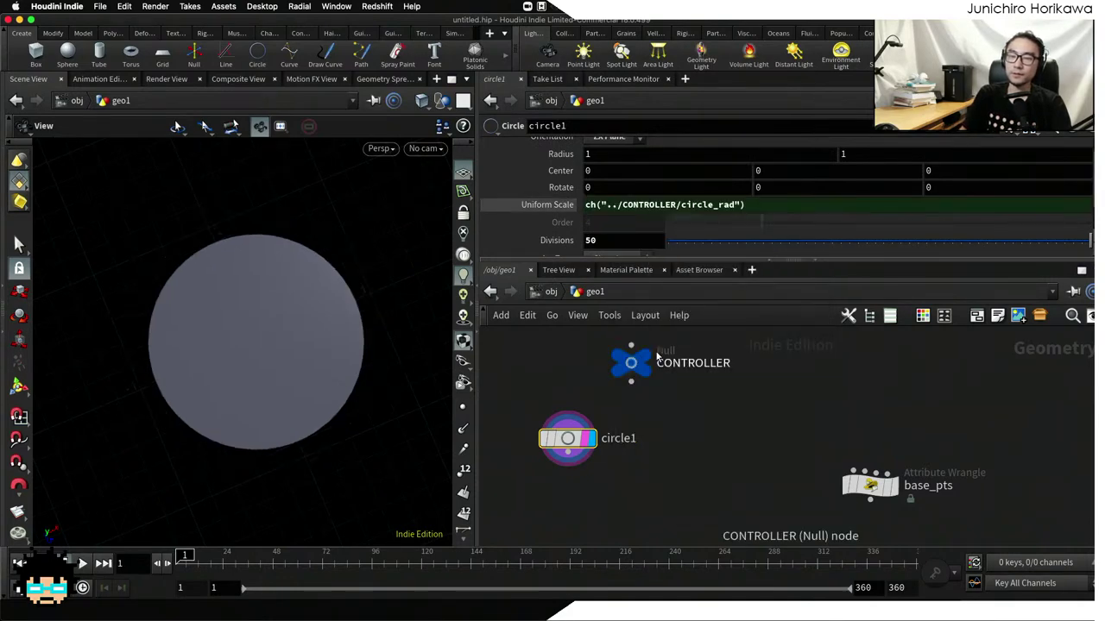
{"action": "left_click_drag", "start_coordinate": [569, 440], "coordinate": [584, 450]}
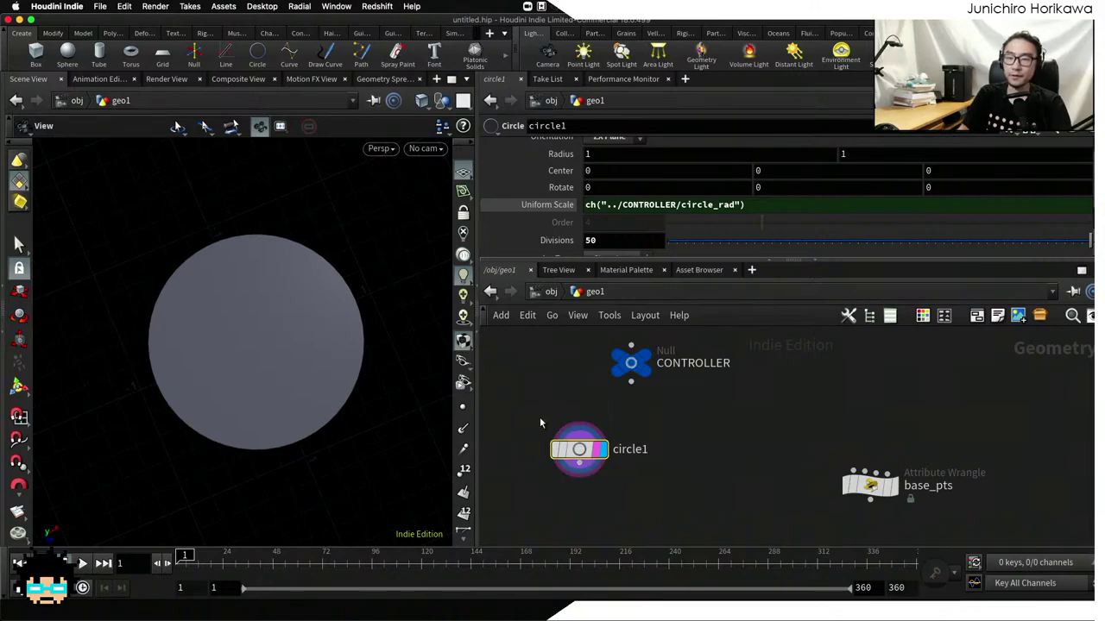
Search the node menu for cone, then dismiss it without adding anything
{"action": "key", "text": "Tab"}
{"action": "type", "text": "cone"}
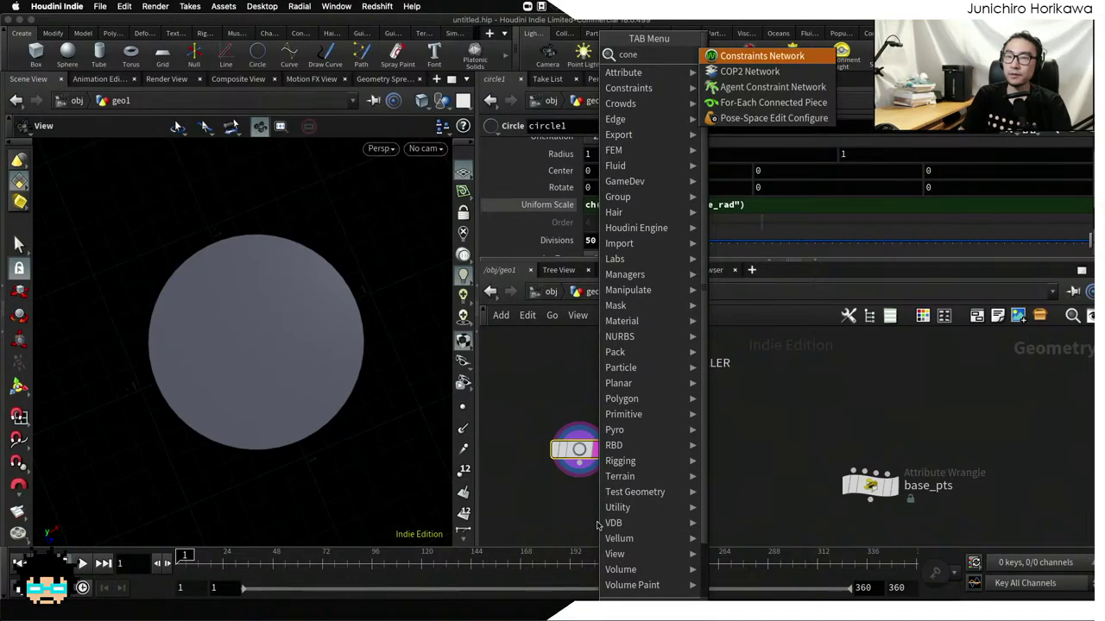
{"action": "key", "text": "Down"}
{"action": "key", "text": "Down"}
{"action": "key", "text": "Down"}
{"action": "key", "text": "Down"}
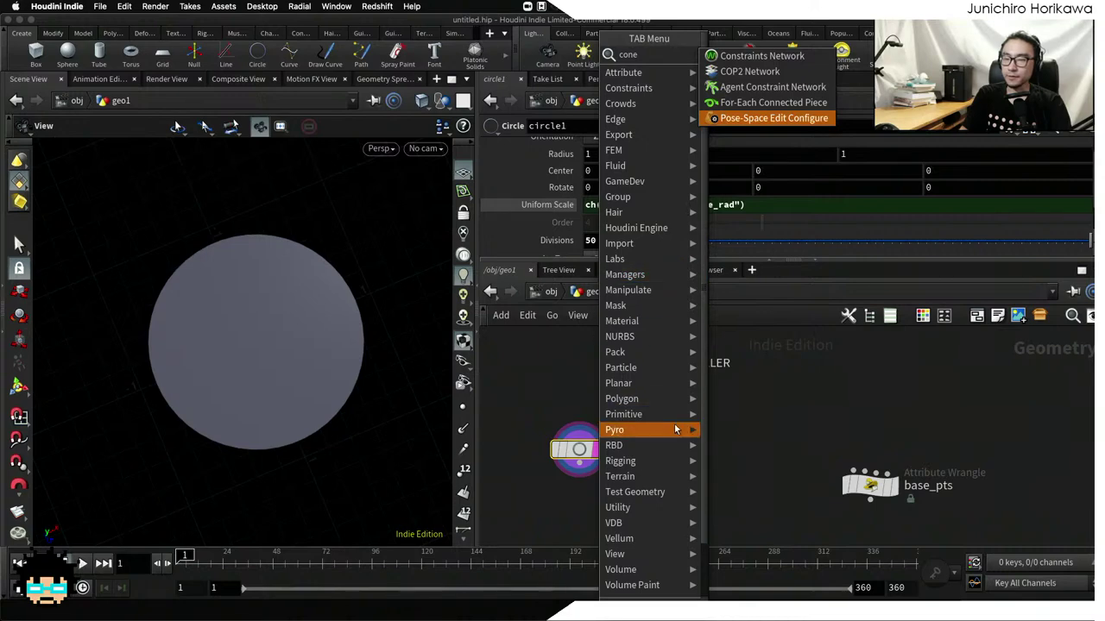
{"action": "key", "text": "Escape"}
Recentre circle1 and search nodes for foreach, highlighting For-Each Number
{"action": "middle_click_drag", "start_coordinate": [596, 451], "coordinate": [629, 419]}
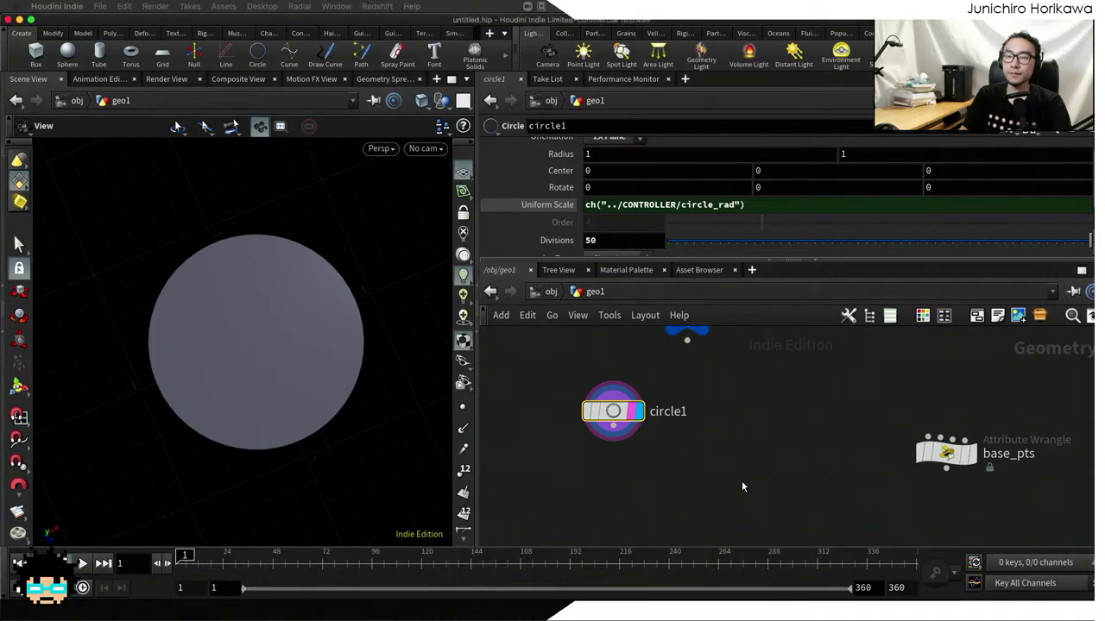
{"action": "scroll", "coordinate": [742, 481], "scroll_direction": "up", "scroll_amount": 2}
{"action": "key", "text": "Tab"}
{"action": "type", "text": "foreach"}
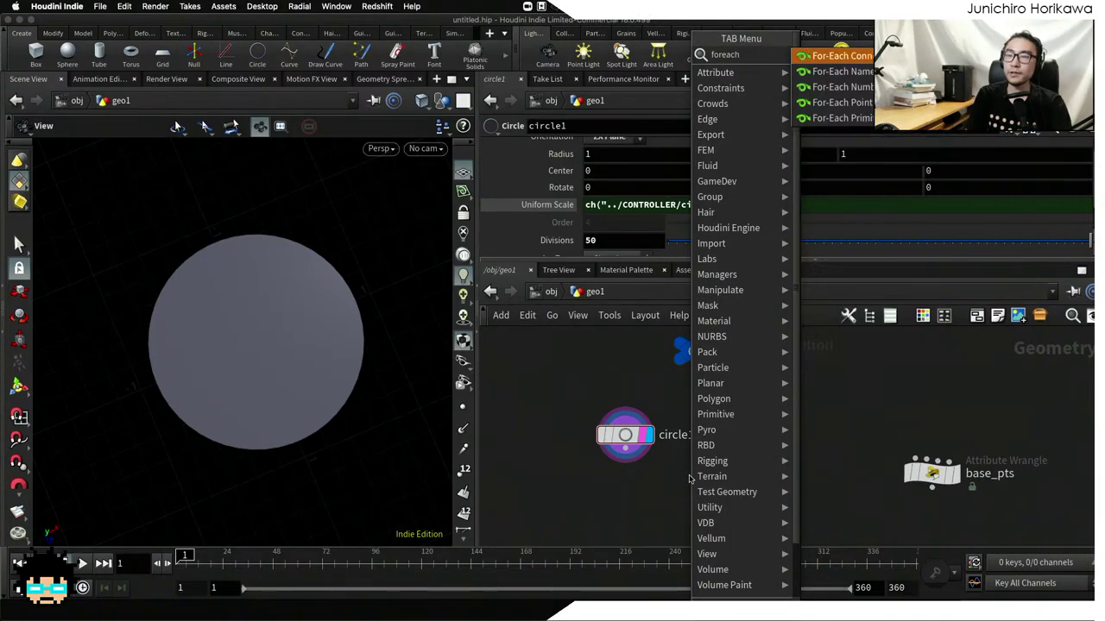
{"action": "key", "text": "Down"}
{"action": "key", "text": "Down"}
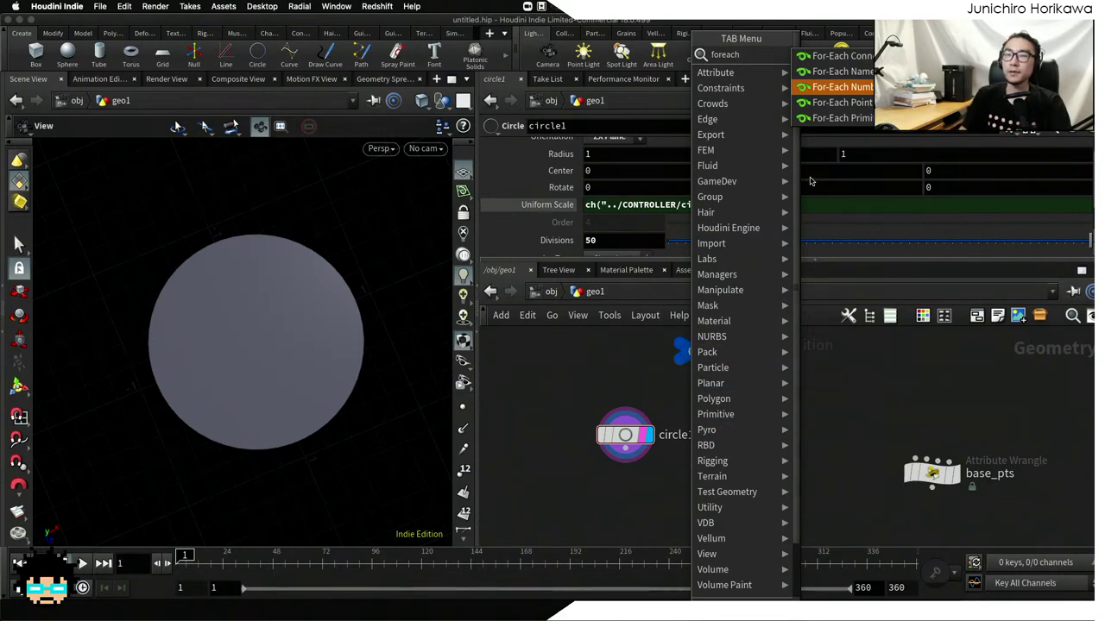
Place a For-Each Number loop below circle1 and wire circle1 into foreach_begin1
{"action": "left_click", "coordinate": [834, 95]}
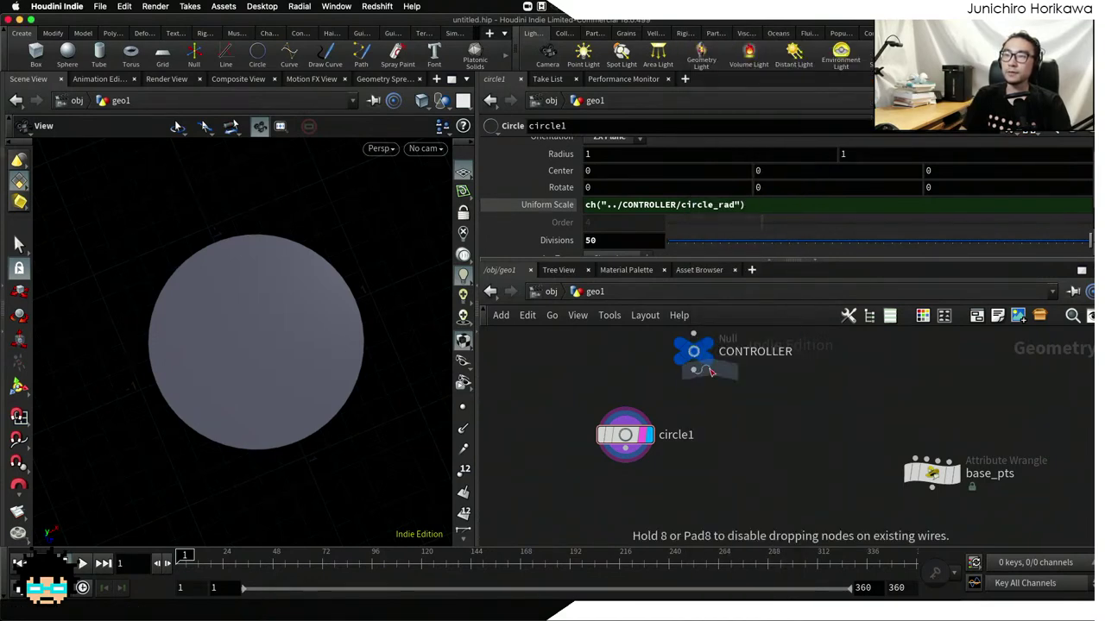
{"action": "left_click", "coordinate": [656, 464]}
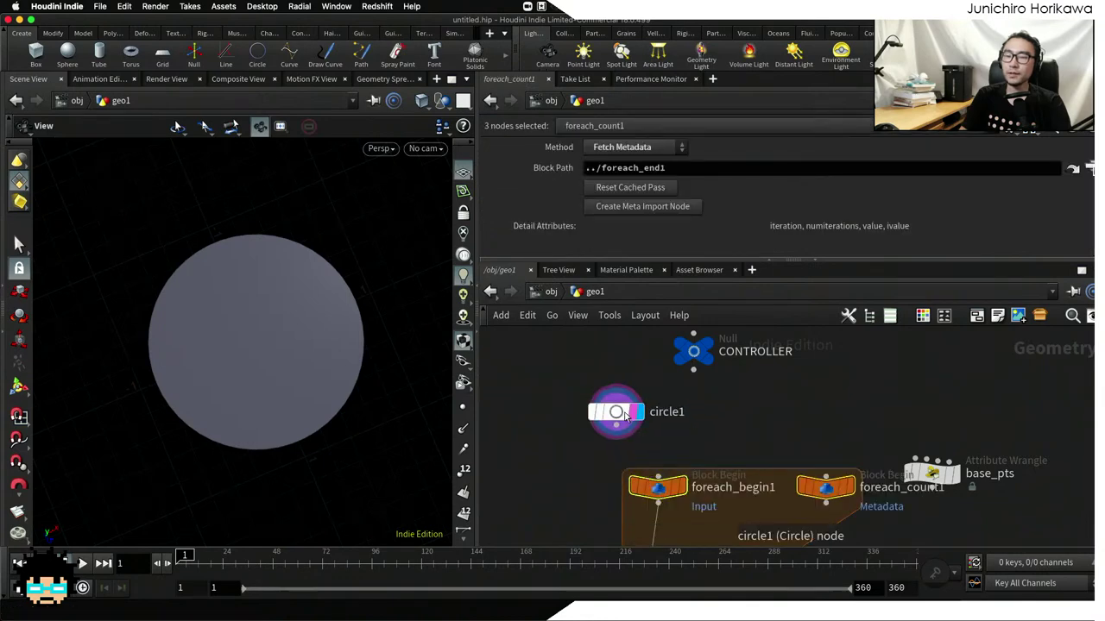
{"action": "scroll", "coordinate": [634, 432], "scroll_direction": "down", "scroll_amount": 3}
{"action": "left_click", "coordinate": [625, 471]}
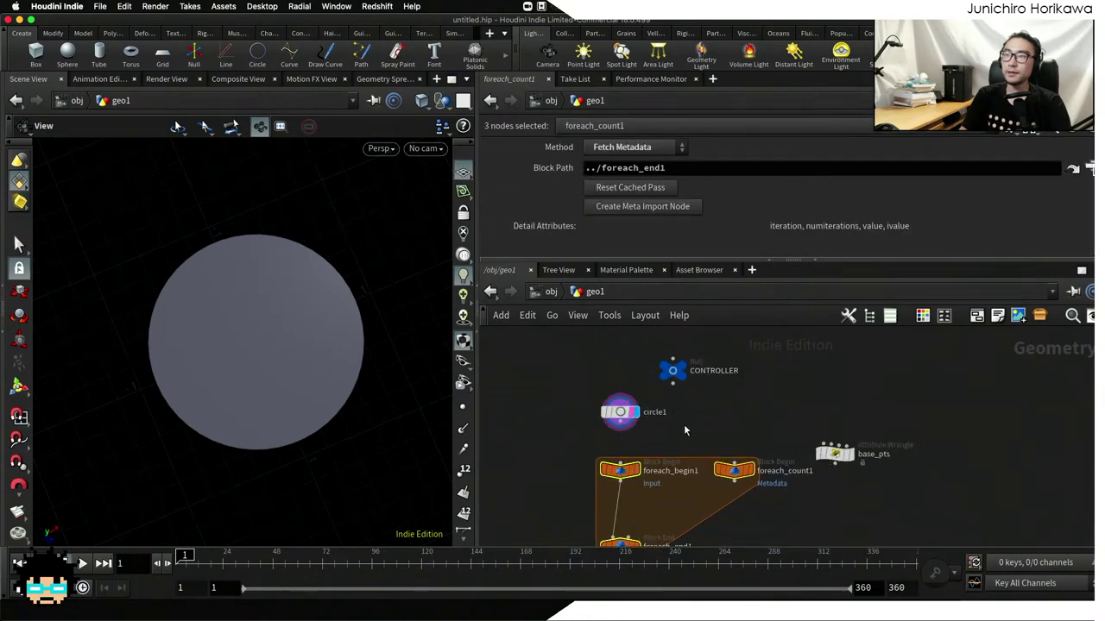
{"action": "left_click", "coordinate": [687, 417]}
{"action": "scroll", "coordinate": [619, 447], "scroll_direction": "up", "scroll_amount": 1}
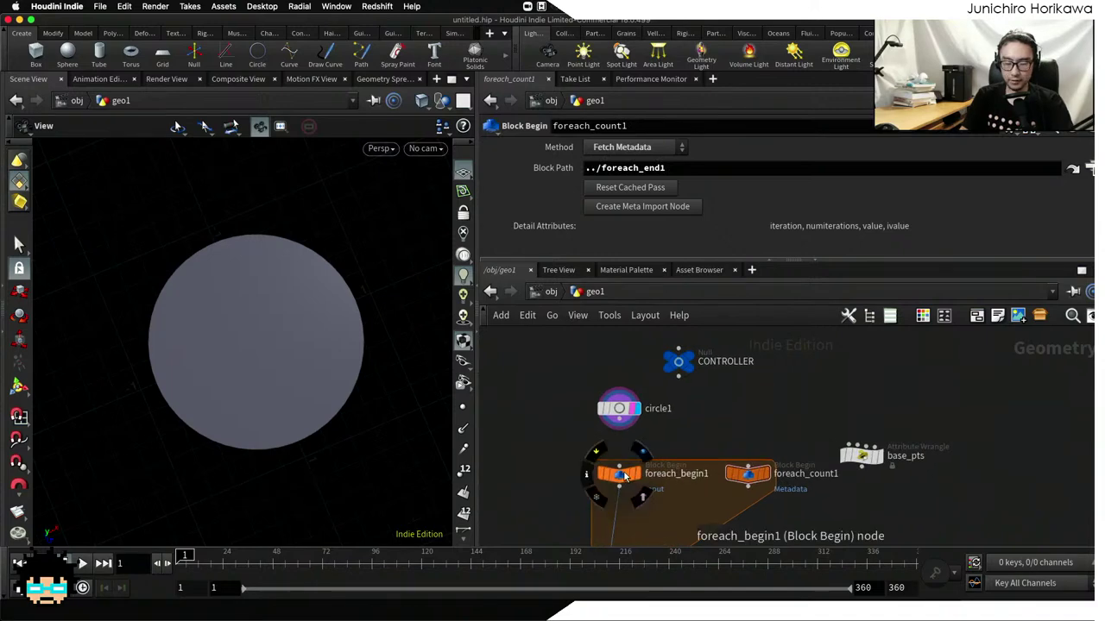
{"action": "scroll", "coordinate": [622, 448], "scroll_direction": "up", "scroll_amount": 1}
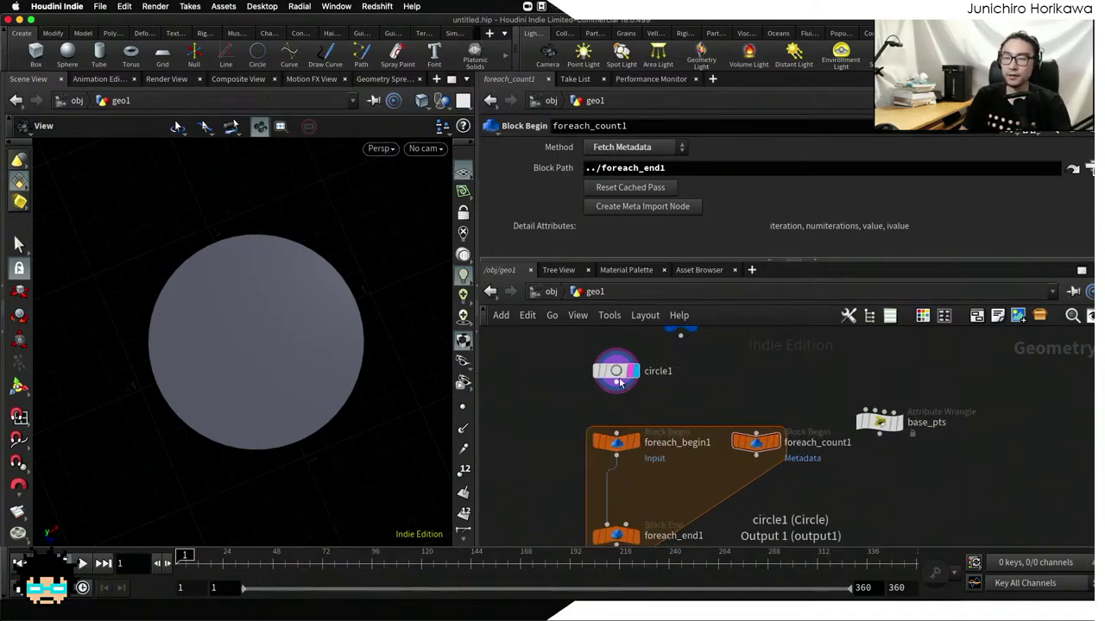
{"action": "left_click_drag", "start_coordinate": [616, 384], "coordinate": [611, 436]}
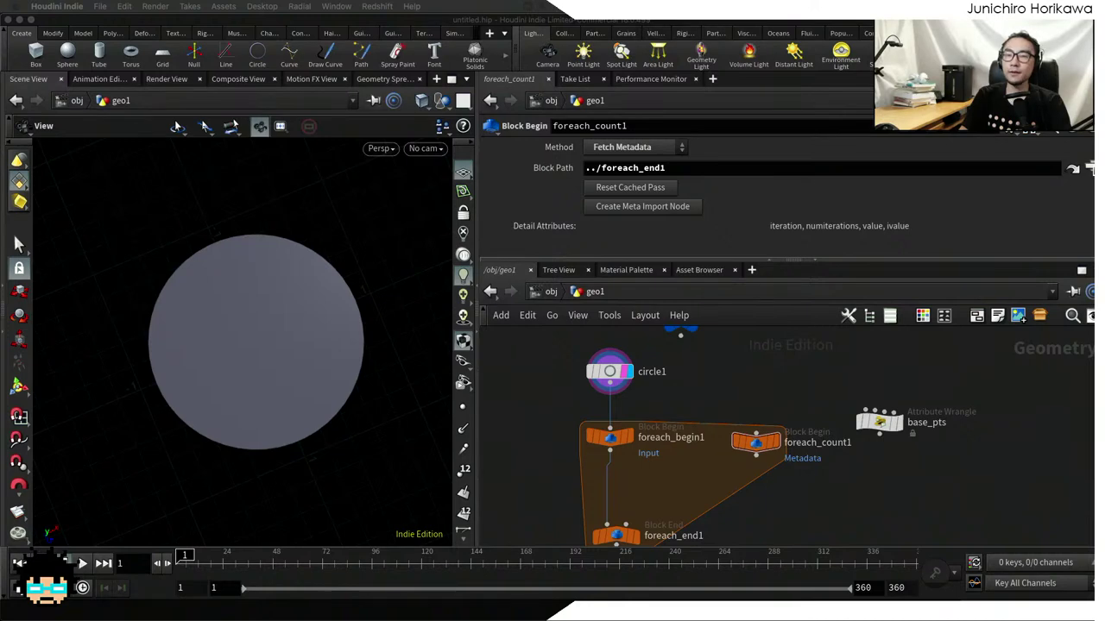
Inspect foreach_end1's loop settings, then reframe circle1 and base_pts
{"action": "left_click", "coordinate": [721, 396]}
{"action": "middle_click_drag", "start_coordinate": [720, 396], "coordinate": [749, 302]}
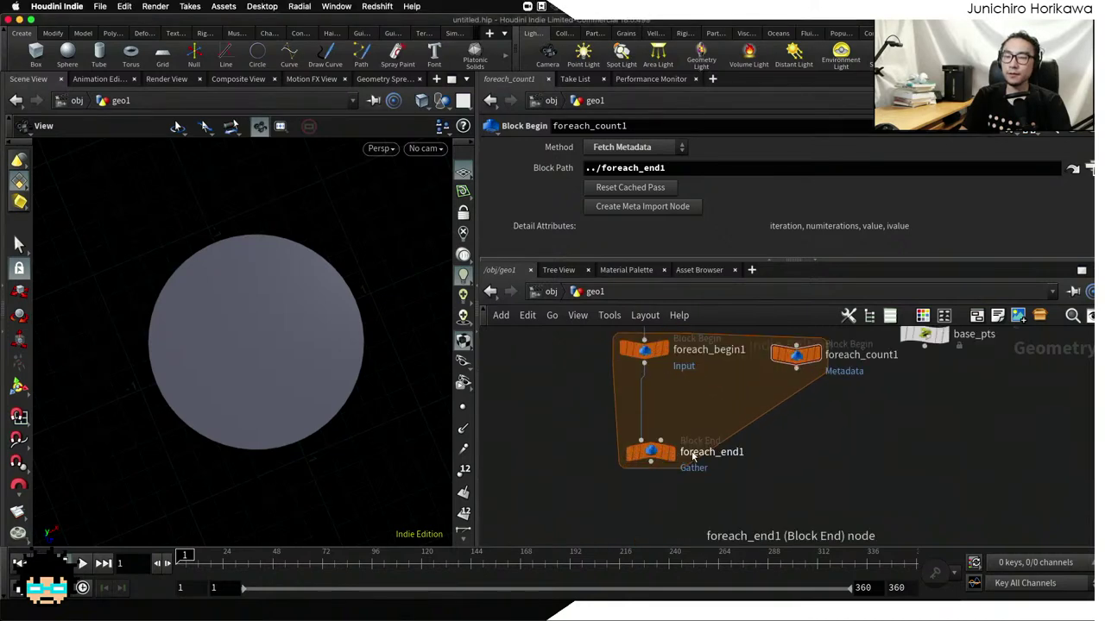
{"action": "left_click", "coordinate": [643, 455]}
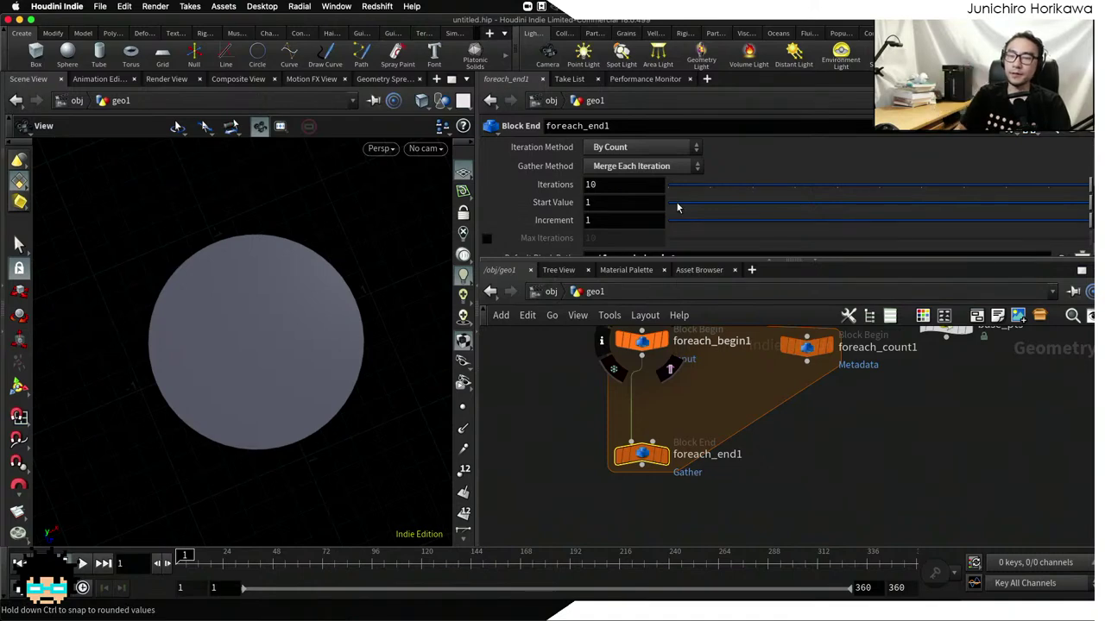
{"action": "middle_click_drag", "start_coordinate": [683, 404], "coordinate": [688, 467]}
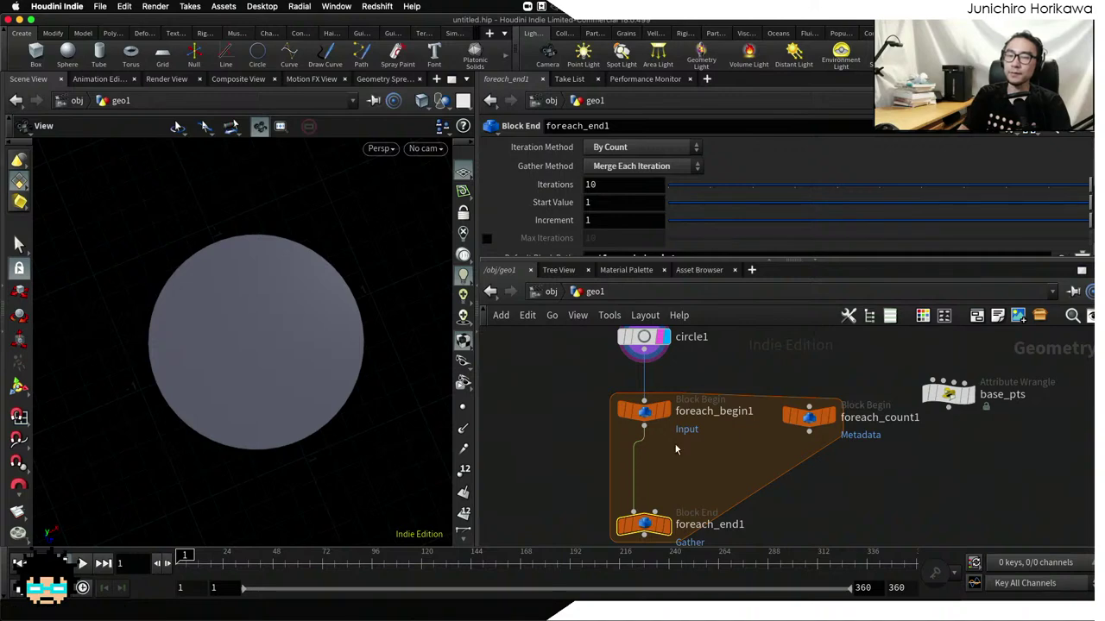
{"action": "scroll", "coordinate": [706, 473], "scroll_direction": "down", "scroll_amount": 5}
{"action": "scroll", "coordinate": [710, 477], "scroll_direction": "up", "scroll_amount": 5}
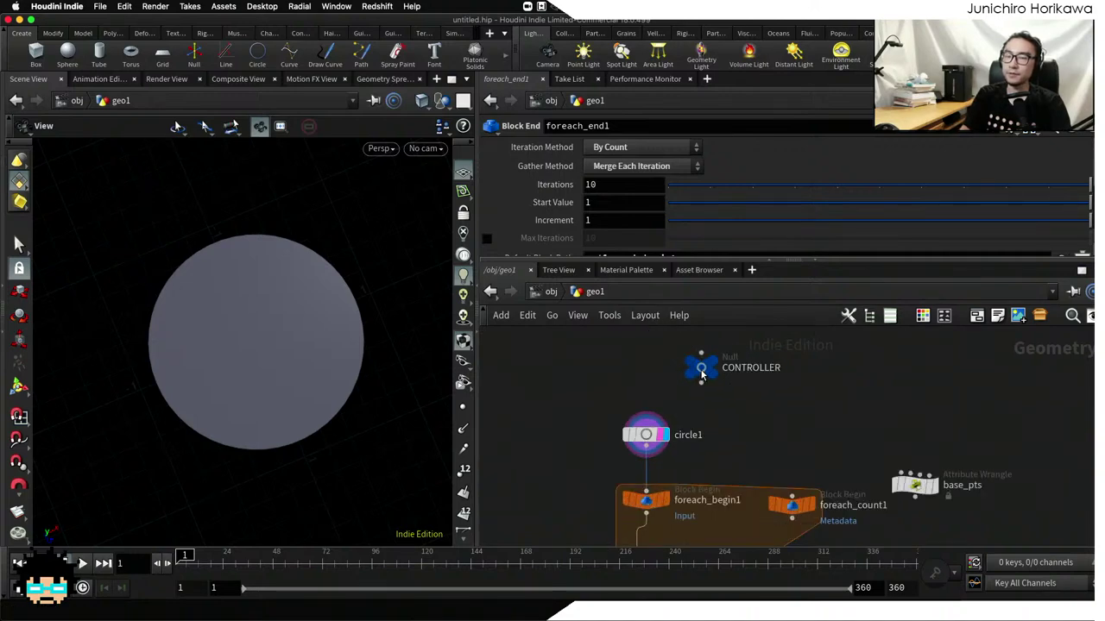
Reopen the Edit Parameter Interface for the CONTROLLER node
{"action": "left_click", "coordinate": [699, 368]}
{"action": "left_click_drag", "start_coordinate": [793, 259], "coordinate": [793, 313]}
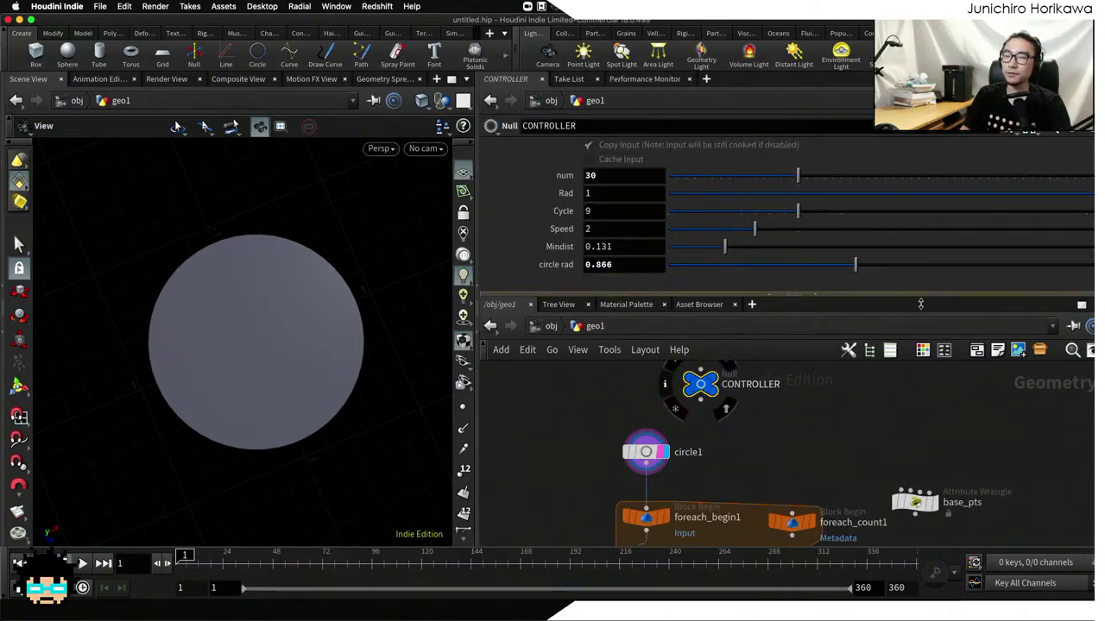
{"action": "left_click", "coordinate": [1015, 131]}
{"action": "left_click", "coordinate": [1005, 163]}
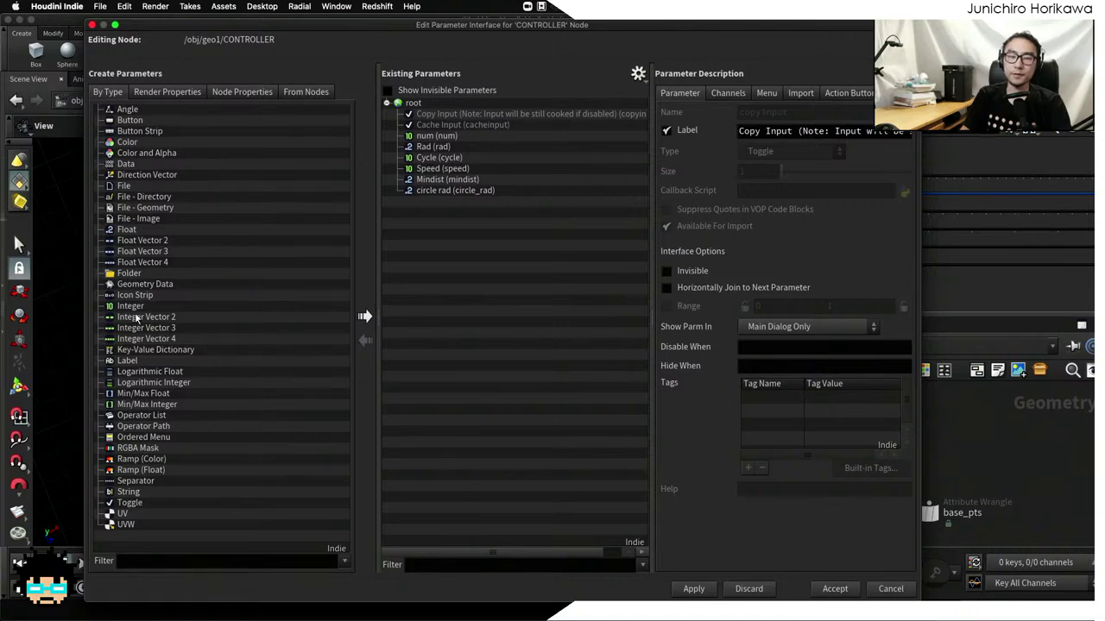
Add an integer parameter hres, labelled hres, with a 0–100 range, and accept the changes
{"action": "left_click_drag", "start_coordinate": [130, 306], "coordinate": [509, 215]}
{"action": "double_click", "coordinate": [836, 119]}
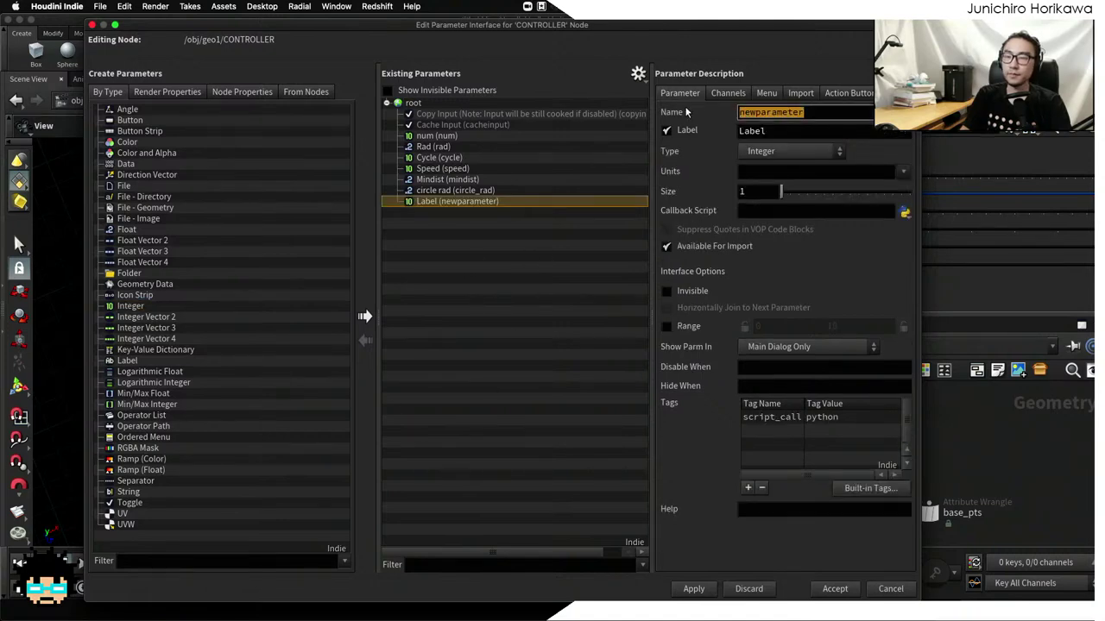
{"action": "type", "text": "hres"}
{"action": "key", "text": "Tab"}
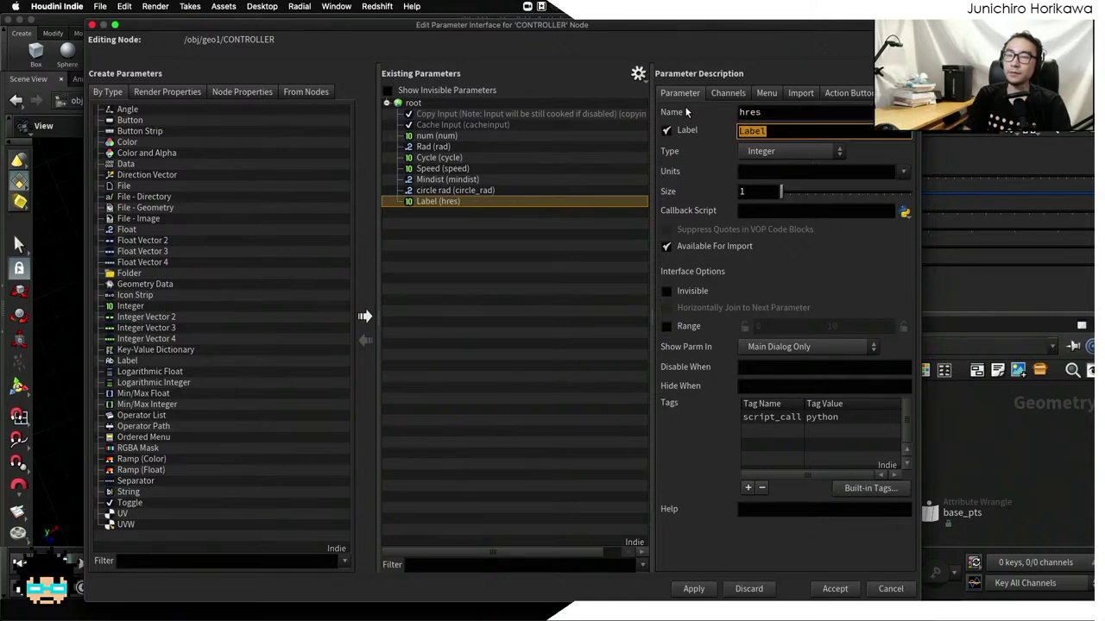
{"action": "type", "text": "hres"}
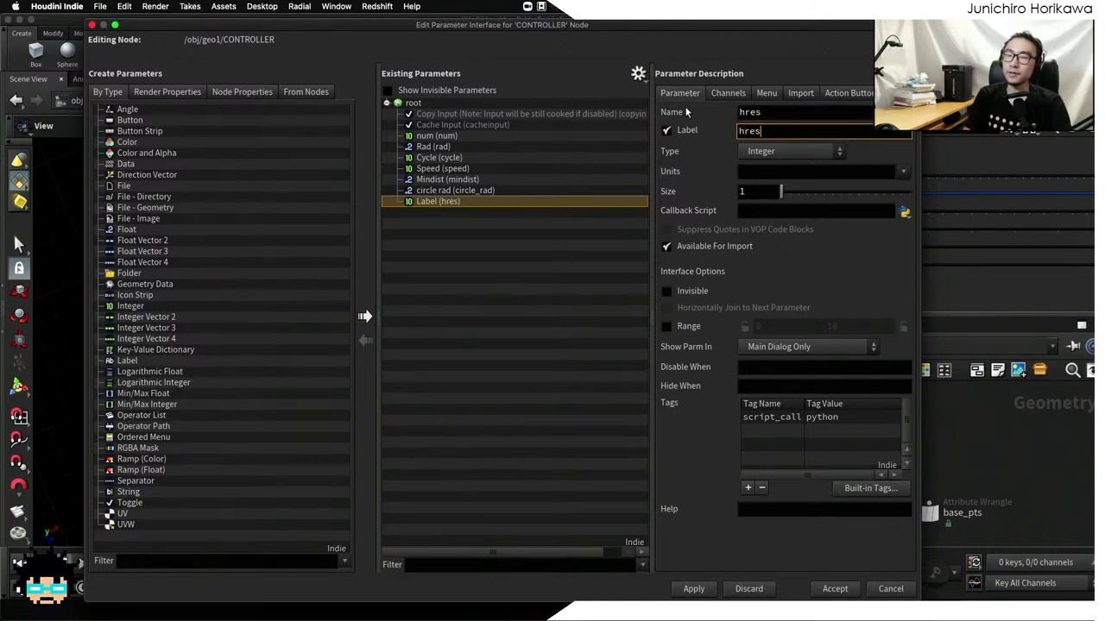
{"action": "key", "text": "Return"}
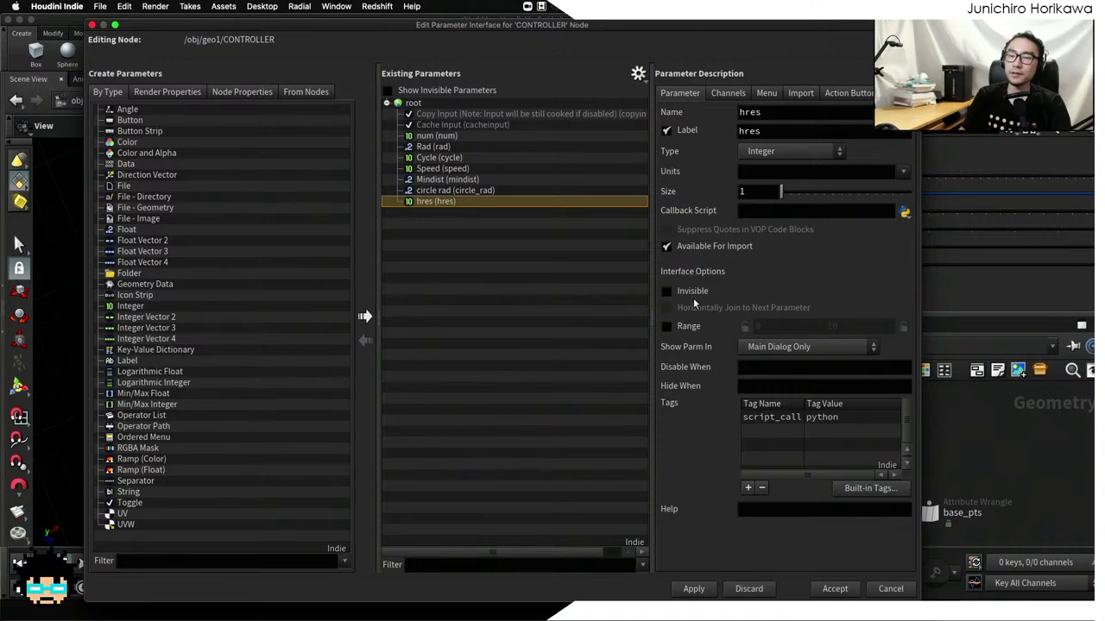
{"action": "left_click", "coordinate": [667, 326]}
{"action": "left_click", "coordinate": [837, 328]}
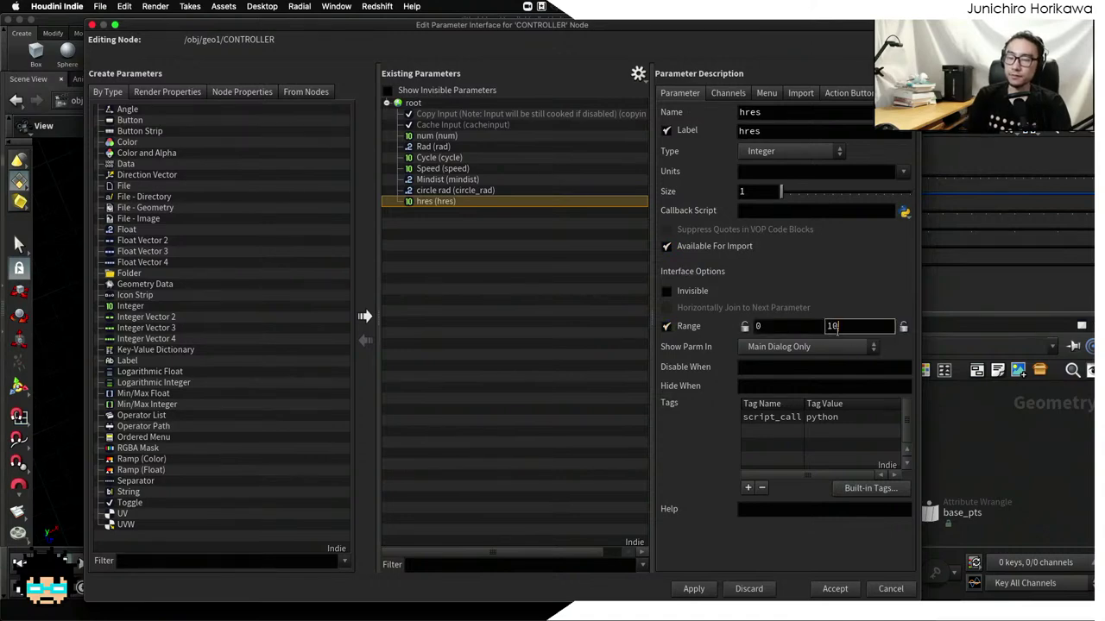
{"action": "type", "text": "0"}
{"action": "key", "text": "Return"}
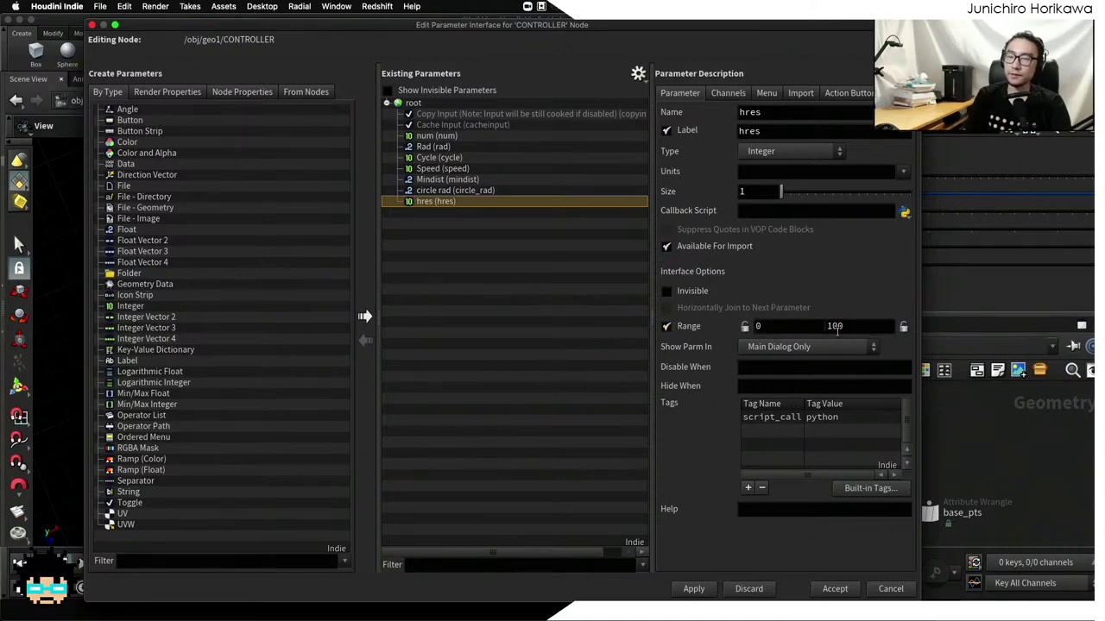
{"action": "left_click", "coordinate": [695, 588]}
{"action": "left_click", "coordinate": [834, 590]}
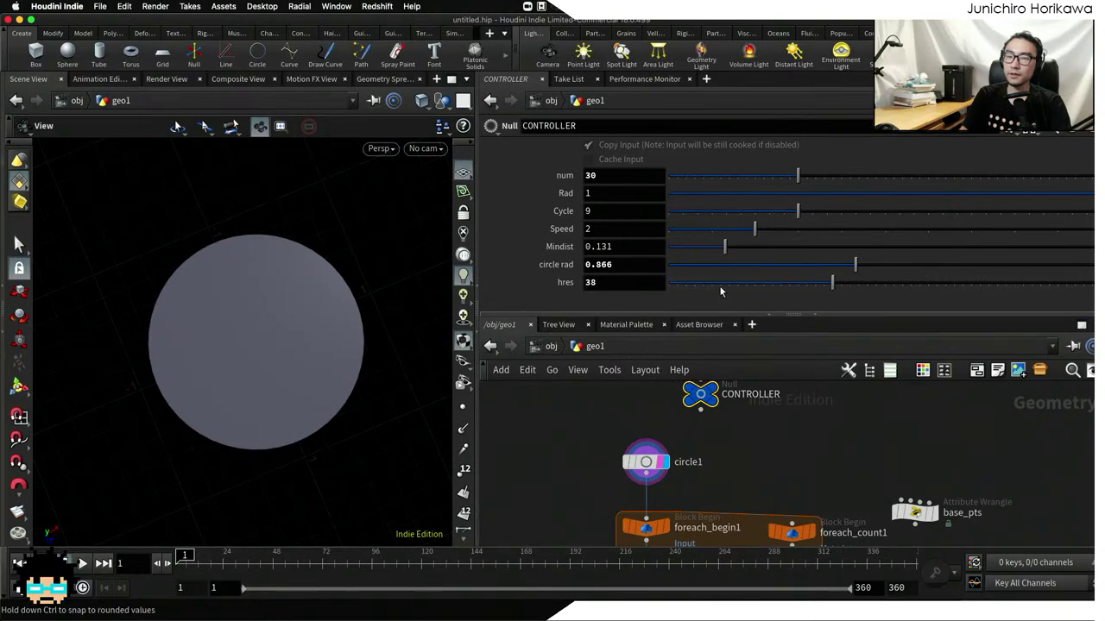
Revert the hres value to 19, frame the for-each block, and start saving with Ctrl+S
{"action": "left_click", "coordinate": [654, 288]}
{"action": "right_click", "coordinate": [654, 288]}
{"action": "left_click", "coordinate": [736, 303]}
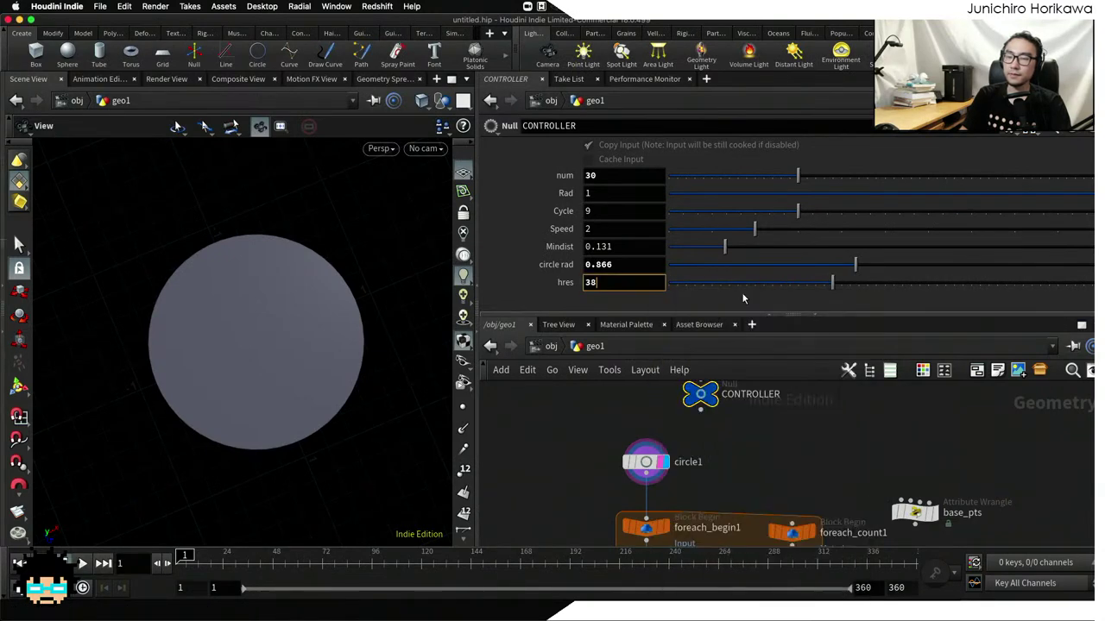
{"action": "middle_click_drag", "start_coordinate": [769, 449], "coordinate": [765, 394]}
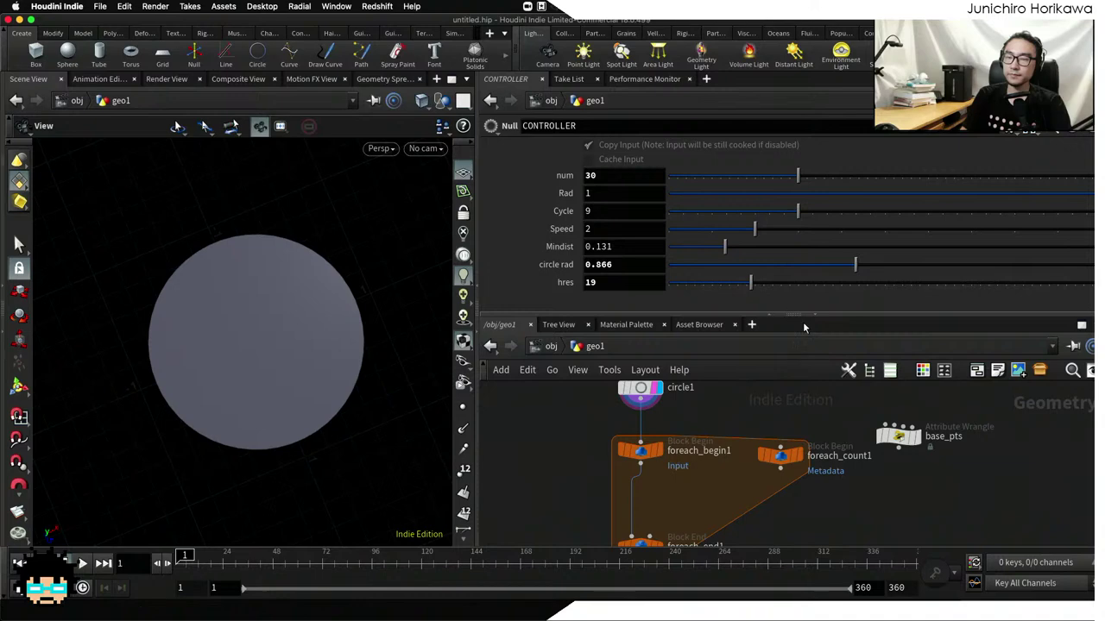
{"action": "scroll", "coordinate": [794, 362], "scroll_direction": "down", "scroll_amount": 2}
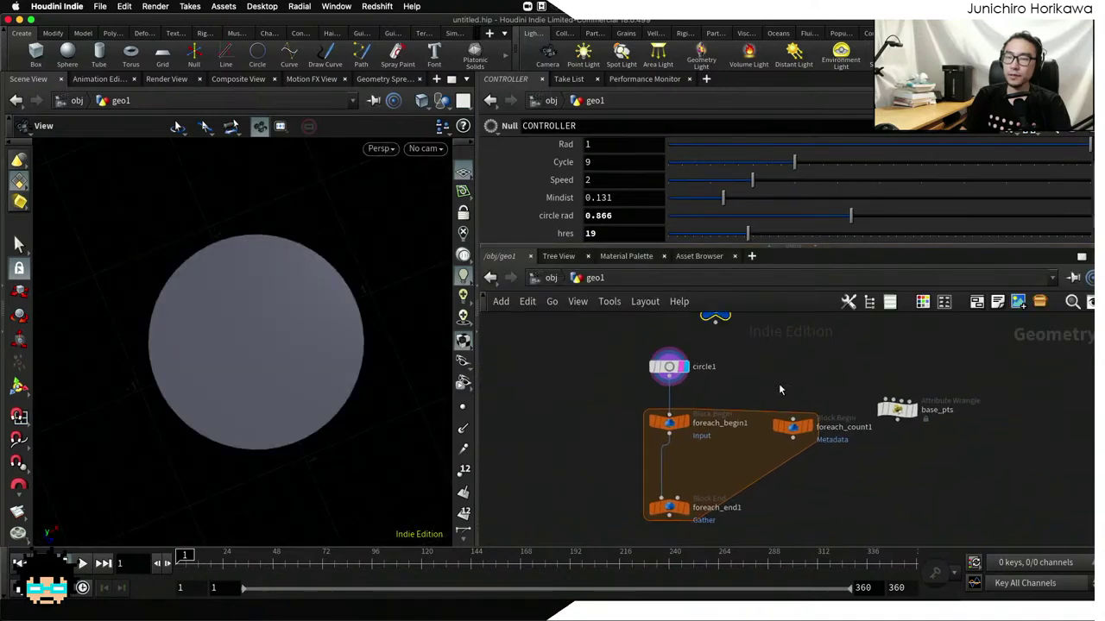
{"action": "key", "text": "ctrl+s"}
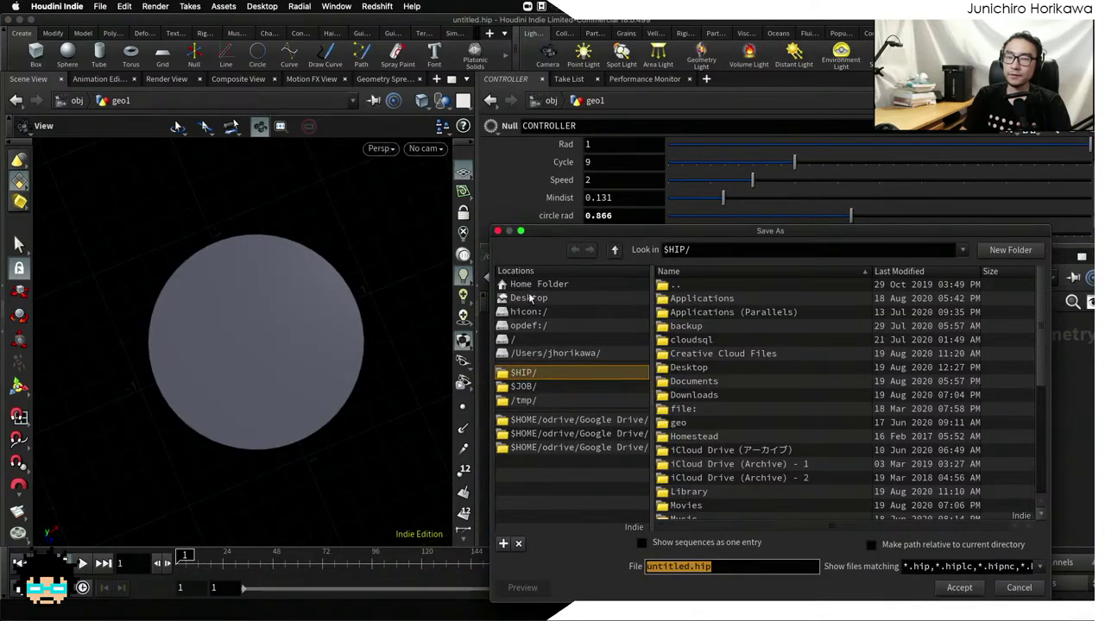
Save the scene to the Desktop as 'illusional motion graphics' and select foreach_end1
{"action": "left_click", "coordinate": [528, 299]}
{"action": "left_click_drag", "start_coordinate": [690, 566], "coordinate": [596, 570]}
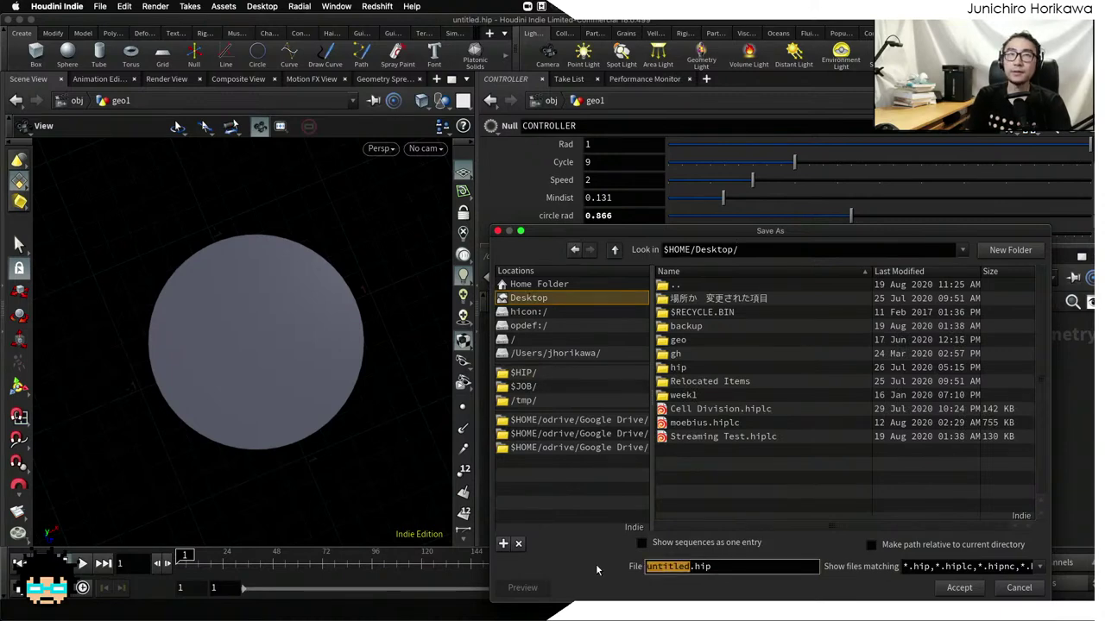
{"action": "type", "text": "illusion"}
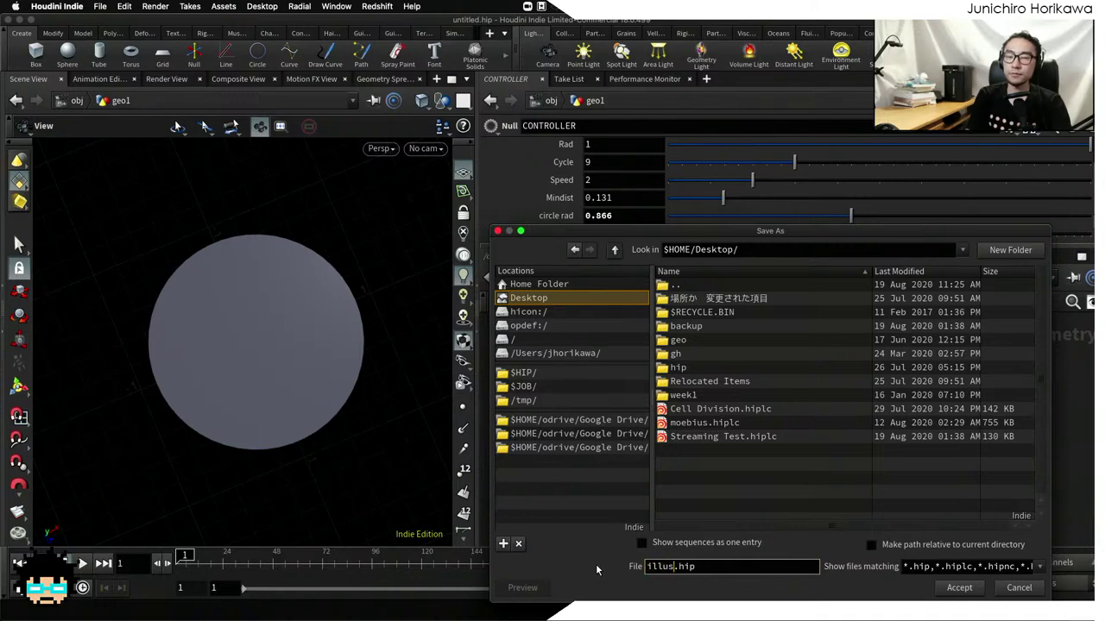
{"action": "type", "text": "al motion "}
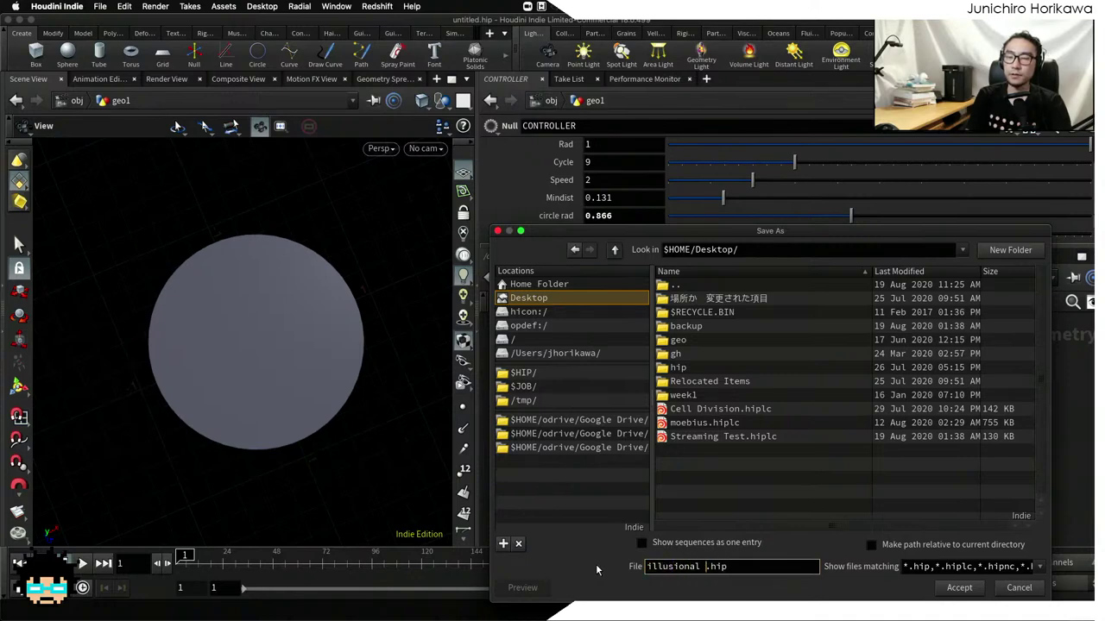
{"action": "type", "text": "graphics"}
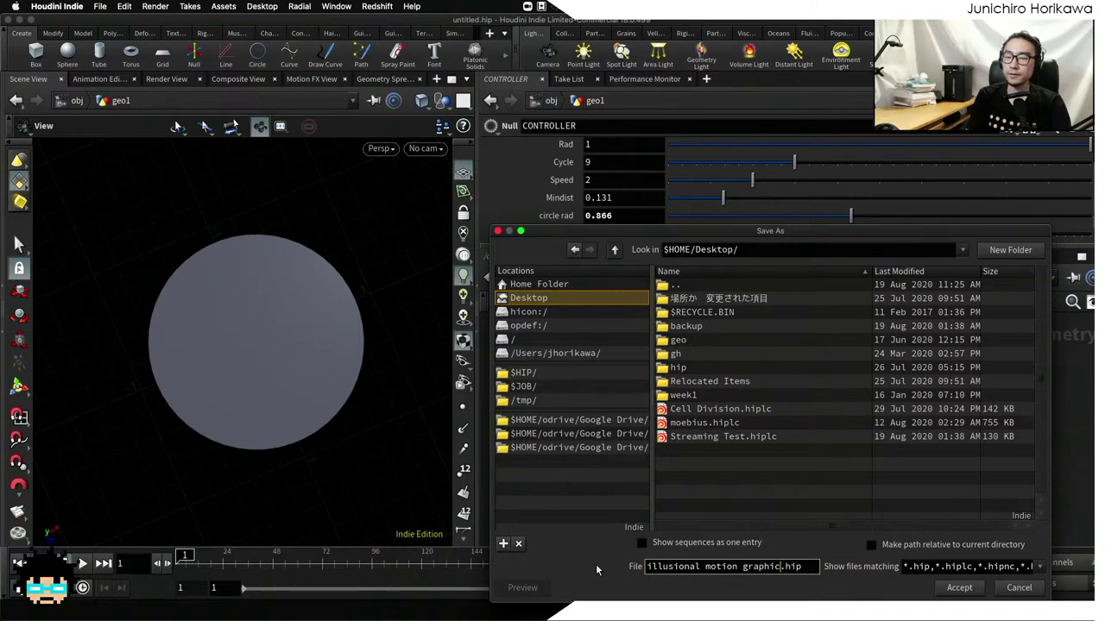
{"action": "key", "text": "Return"}
{"action": "left_click", "coordinate": [666, 508]}
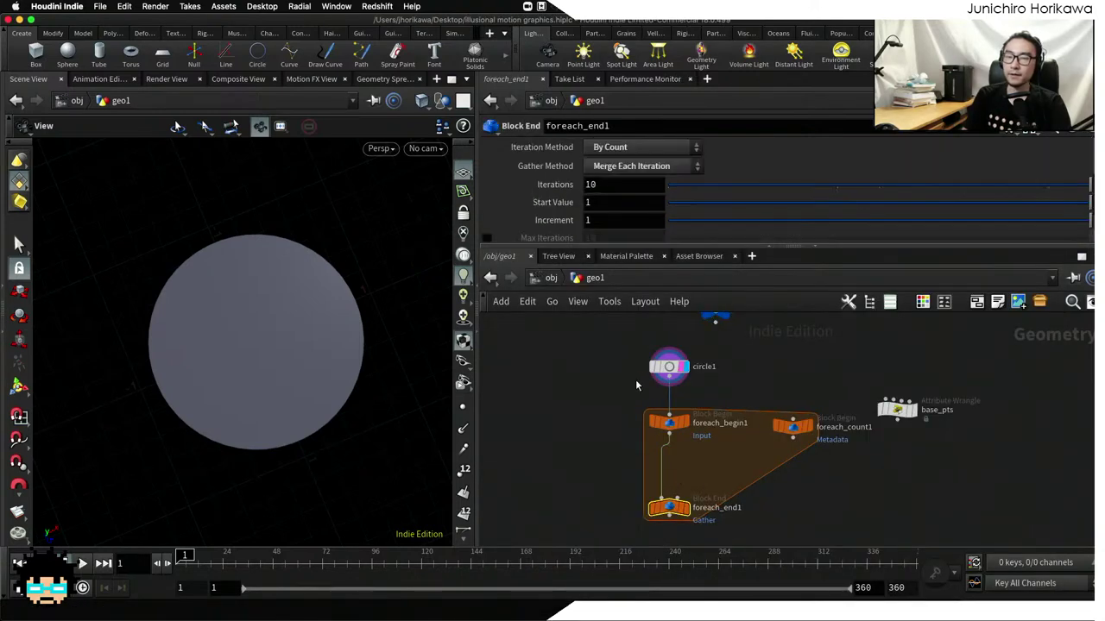
{"action": "middle_click_drag", "start_coordinate": [602, 400], "coordinate": [609, 477]}
Copy the hres parameter from the CONTROLLER node
{"action": "left_click", "coordinate": [725, 387]}
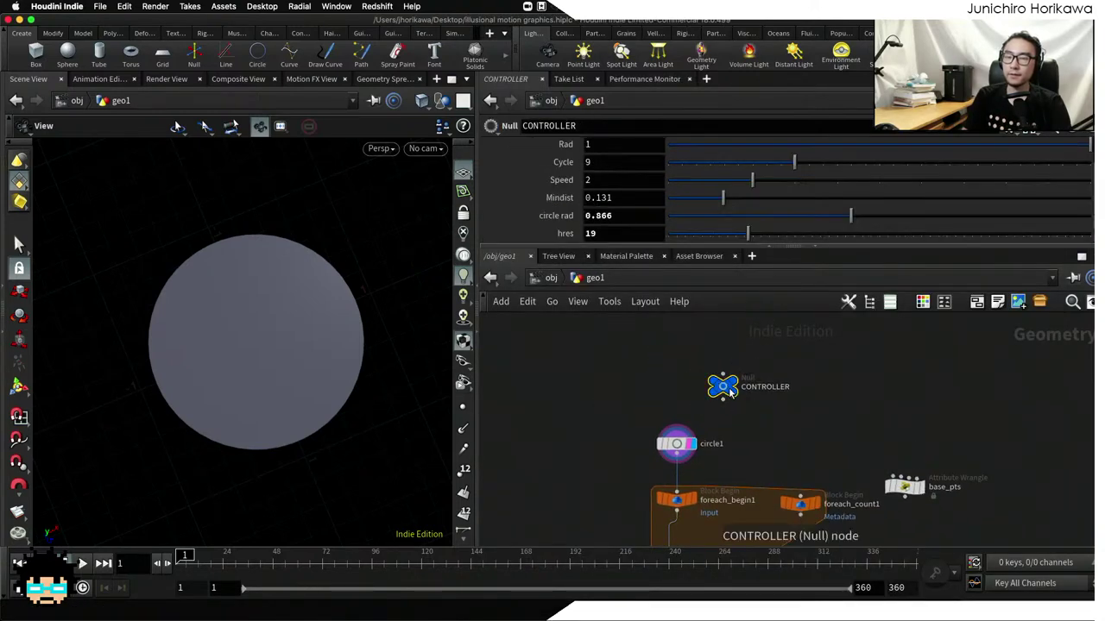
{"action": "left_click", "coordinate": [626, 231]}
{"action": "right_click", "coordinate": [622, 233]}
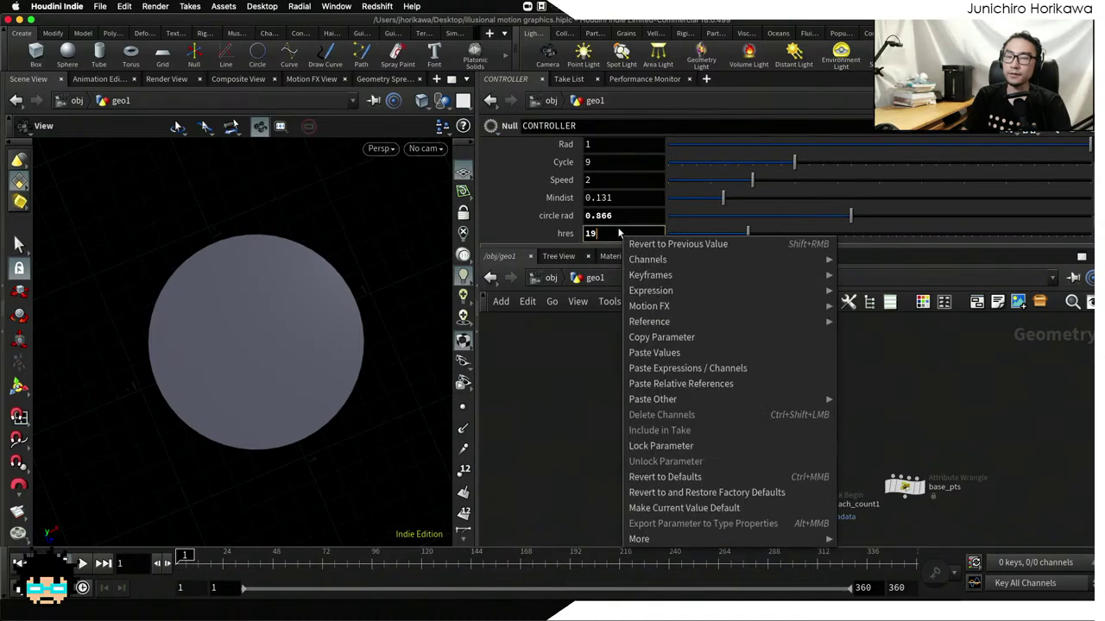
{"action": "left_click", "coordinate": [666, 337]}
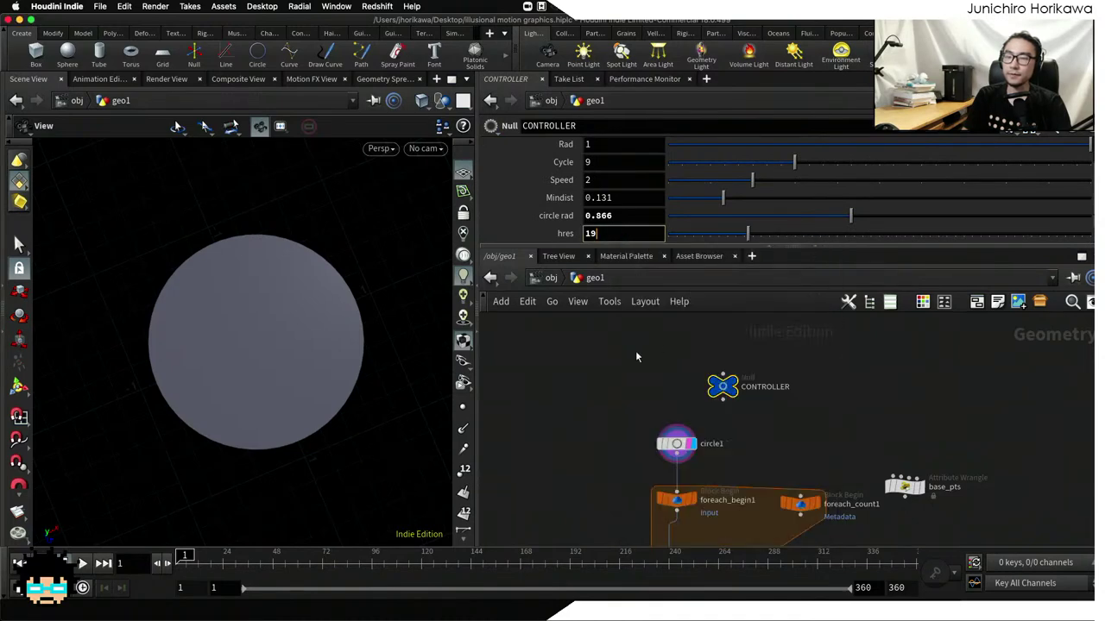
{"action": "scroll", "coordinate": [637, 356], "scroll_direction": "down", "scroll_amount": 3}
{"action": "scroll", "coordinate": [645, 420], "scroll_direction": "up", "scroll_amount": 4}
Replace foreach_end1's Iterations of 10 with the pasted hres reference (19) and display the loop
{"action": "left_click", "coordinate": [643, 420]}
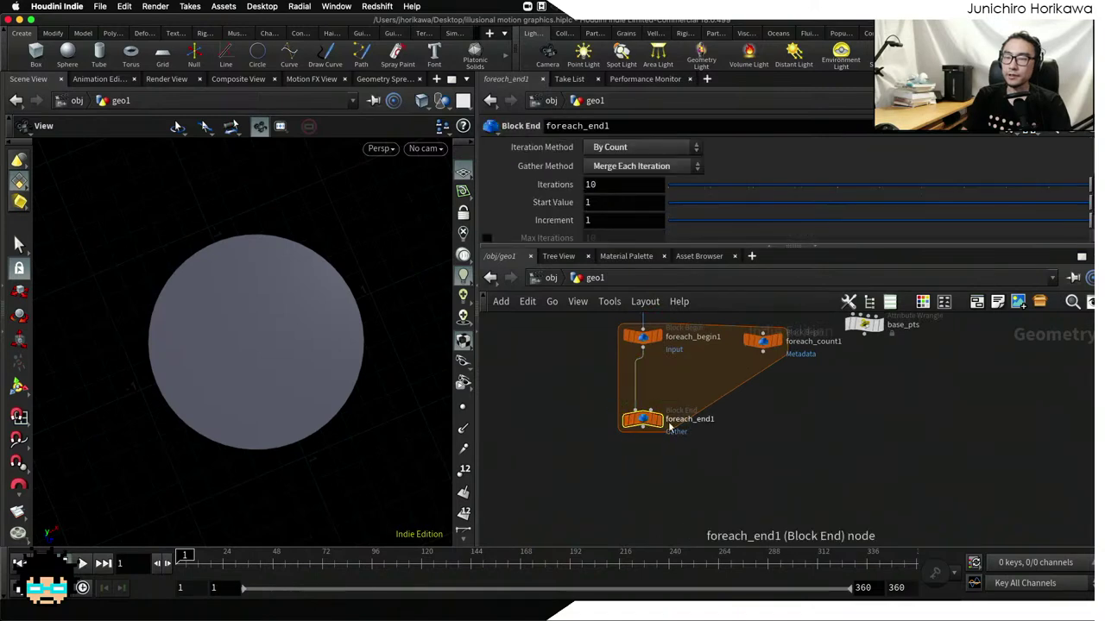
{"action": "scroll", "coordinate": [643, 414], "scroll_direction": "up", "scroll_amount": 5}
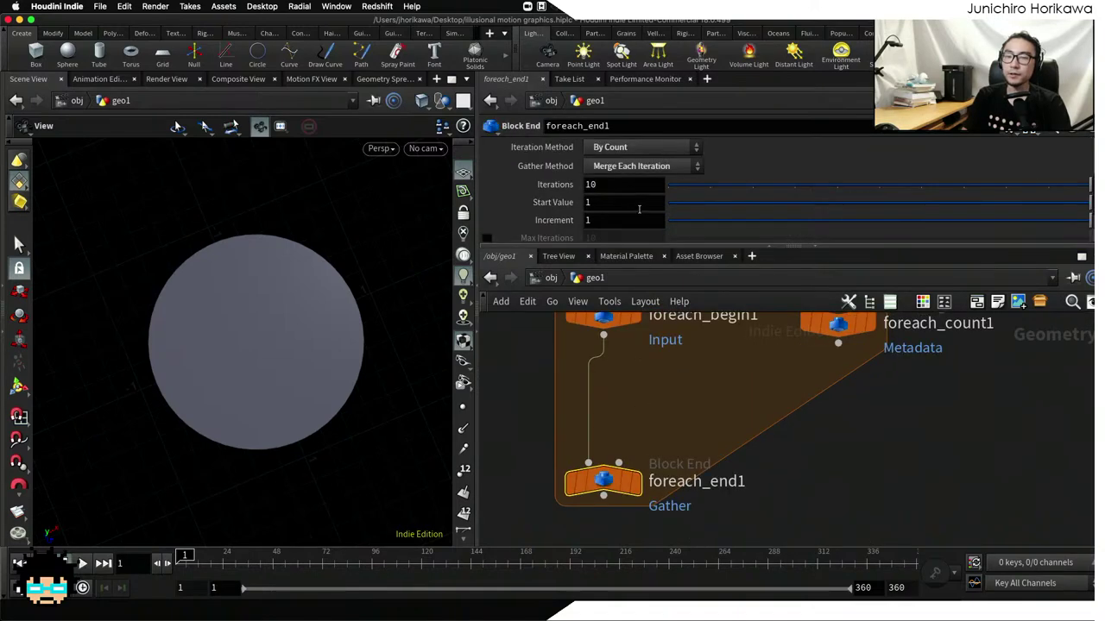
{"action": "left_click", "coordinate": [626, 186]}
{"action": "key", "text": "Escape"}
{"action": "left_click", "coordinate": [627, 185]}
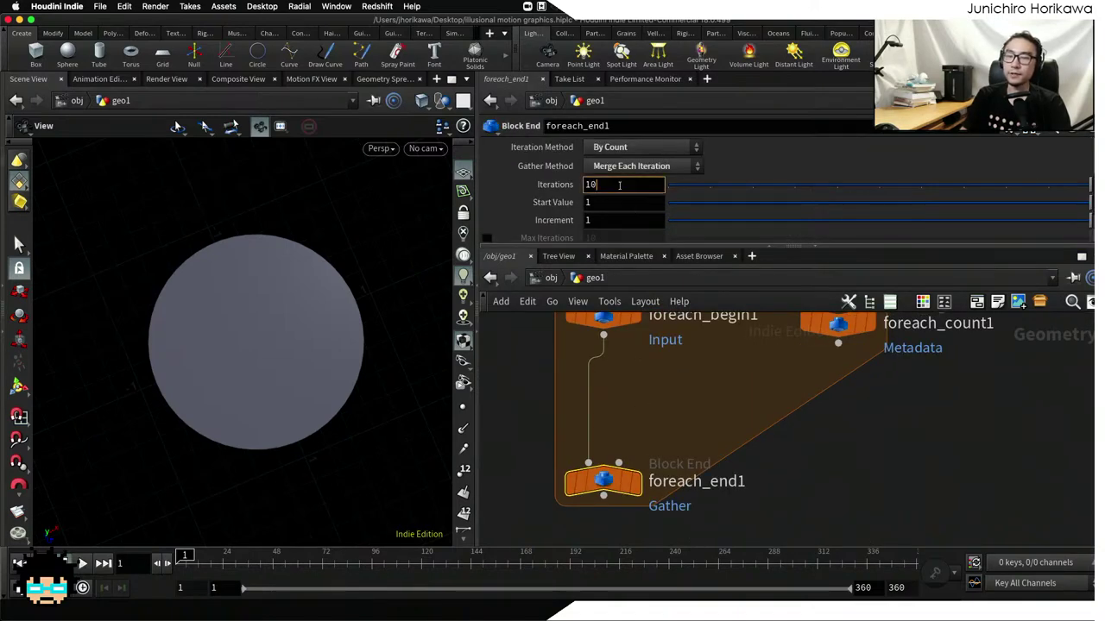
{"action": "key", "text": "BackSpace"}
{"action": "key", "text": "BackSpace"}
{"action": "right_click", "coordinate": [627, 184]}
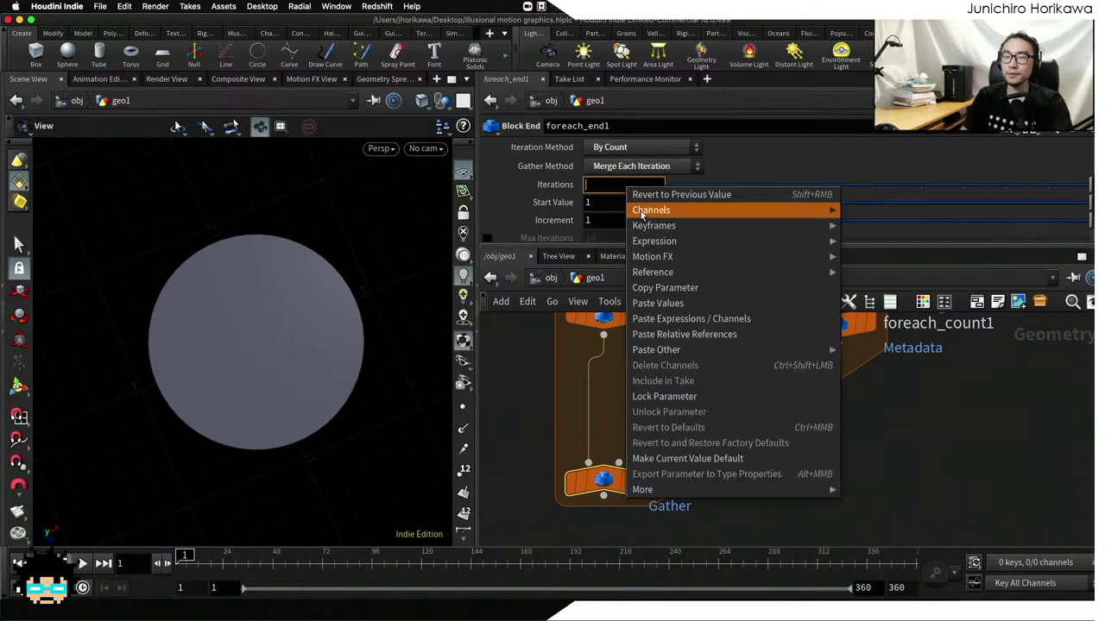
{"action": "left_click", "coordinate": [682, 316]}
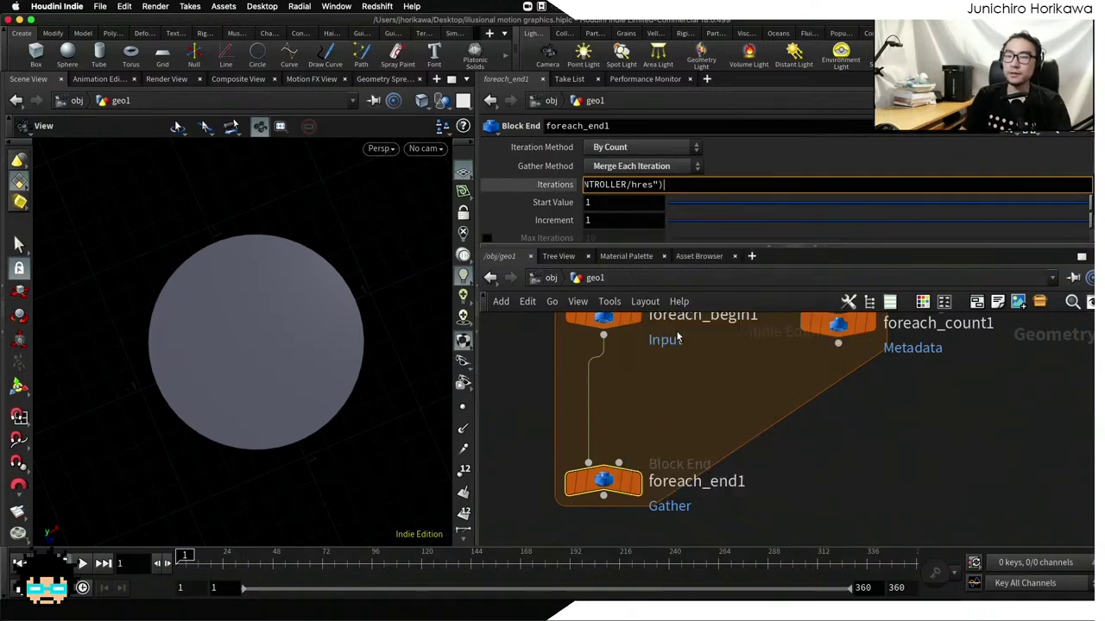
{"action": "left_click", "coordinate": [634, 480]}
{"action": "left_click", "coordinate": [555, 185]}
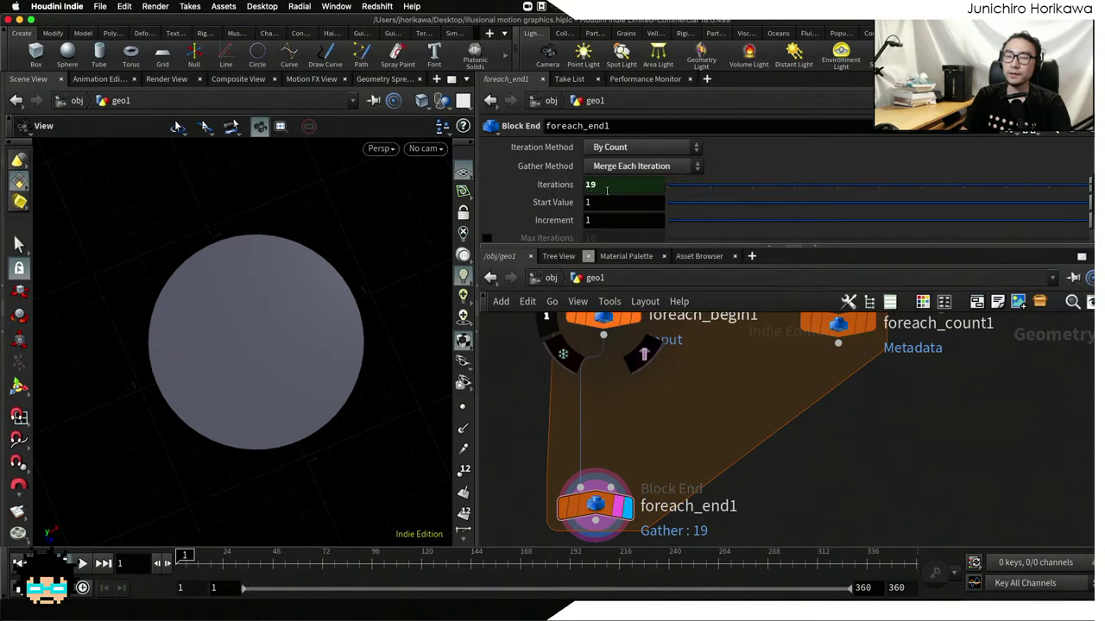
{"action": "scroll", "coordinate": [624, 437], "scroll_direction": "down", "scroll_amount": 5}
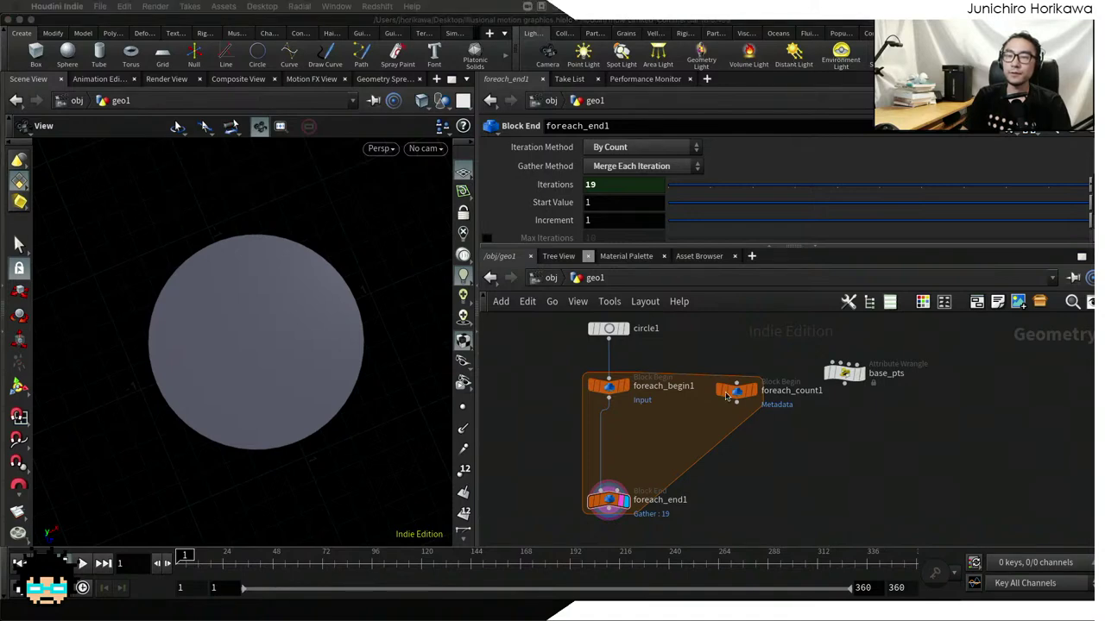
{"action": "left_click", "coordinate": [608, 508]}
Search the node menu for 'trans' to add a Transform node
{"action": "scroll", "coordinate": [604, 420], "scroll_direction": "up", "scroll_amount": 3}
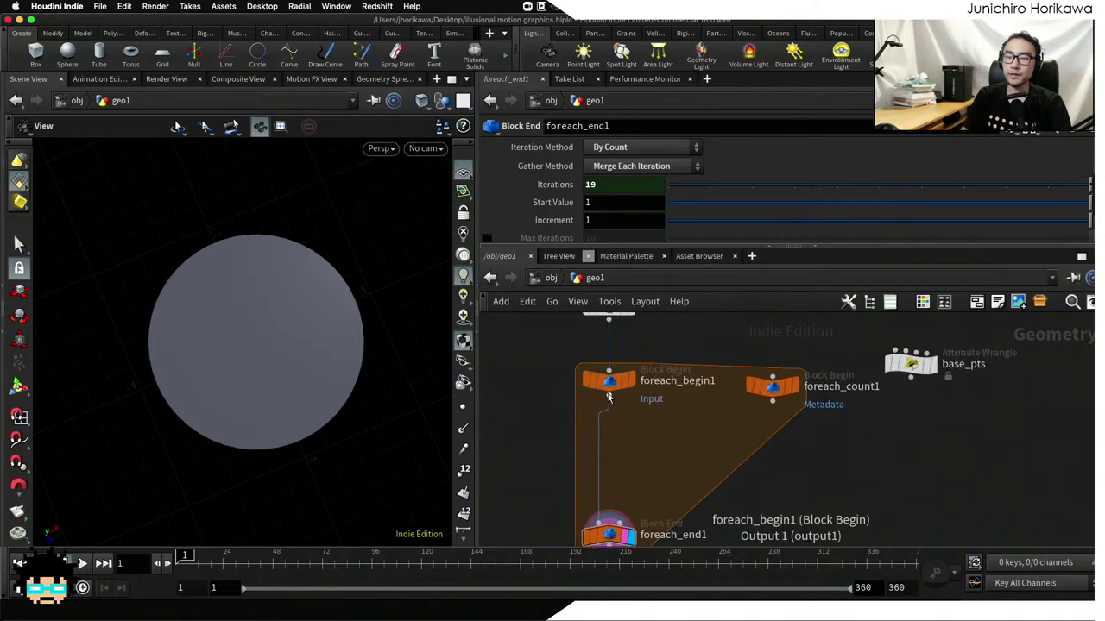
{"action": "mouse_move", "coordinate": [544, 369]}
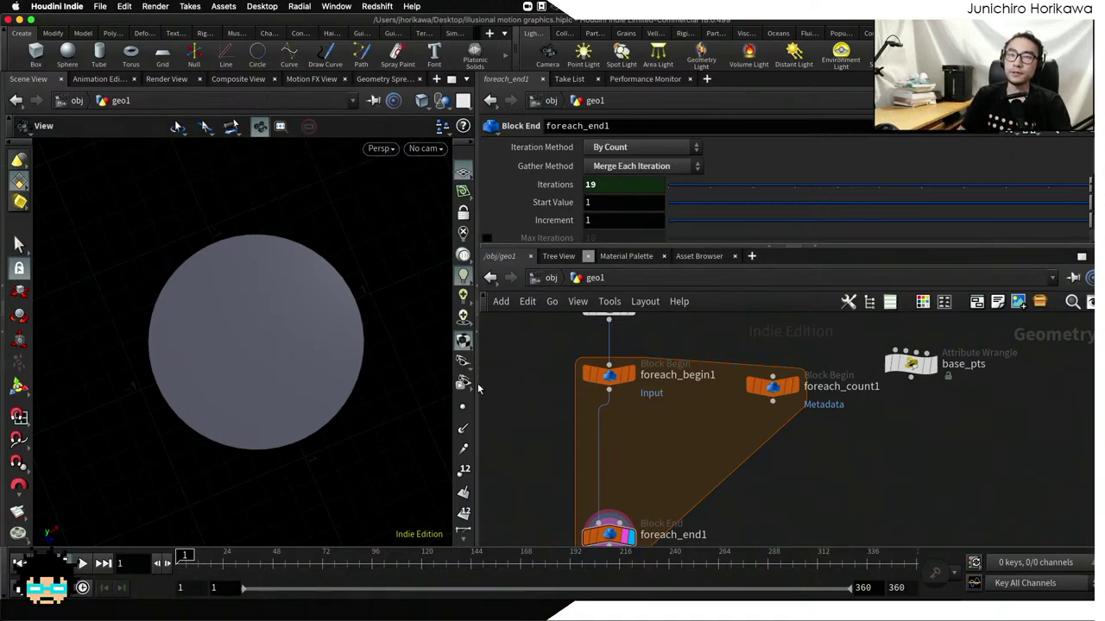
{"action": "key", "text": "Tab"}
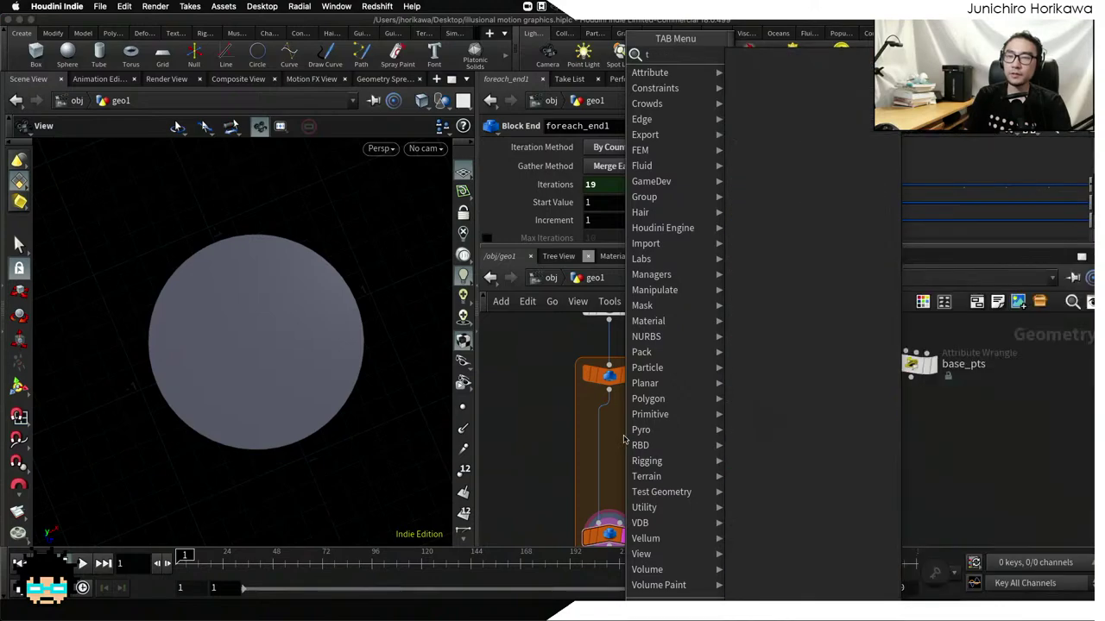
{"action": "type", "text": "trans"}
{"action": "key", "text": "Return"}
Add a Transform node via 'tra' and place transform1 directly below foreach_begin1
{"action": "key", "text": "Tab"}
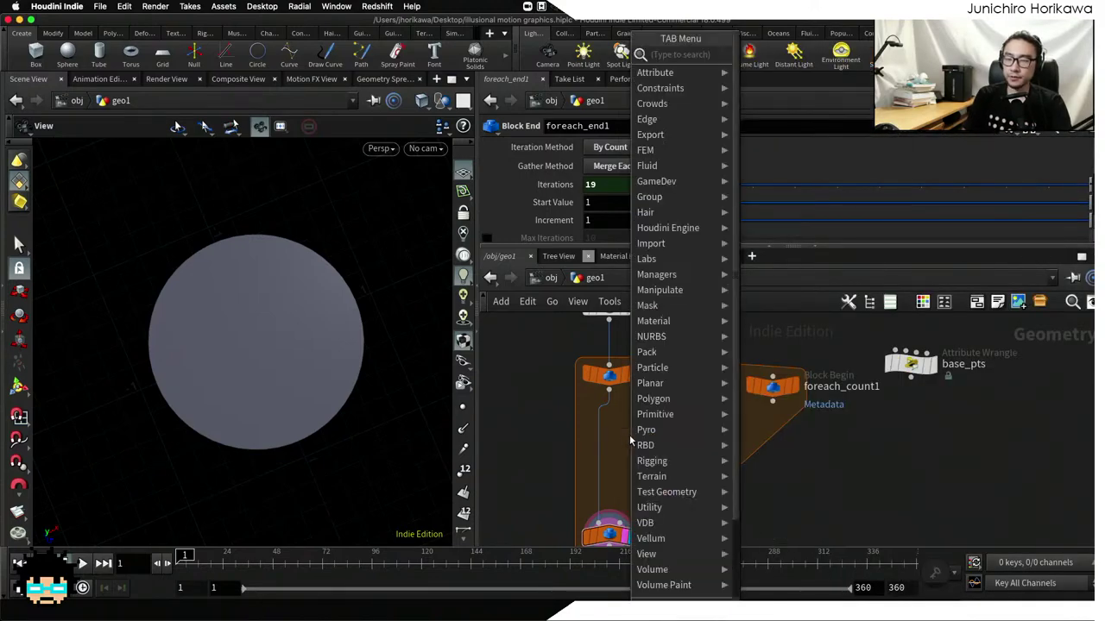
{"action": "type", "text": "tra"}
{"action": "key", "text": "Down"}
{"action": "key", "text": "Down"}
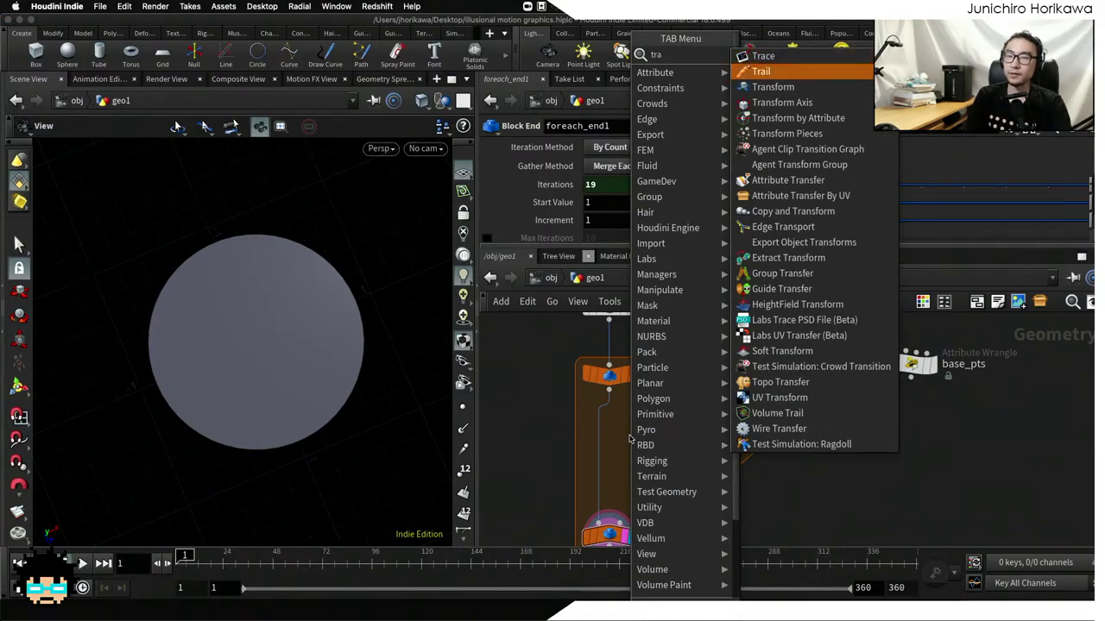
{"action": "key", "text": "Return"}
{"action": "scroll", "coordinate": [643, 439], "scroll_direction": "up", "scroll_amount": 2}
{"action": "left_click", "coordinate": [630, 427]}
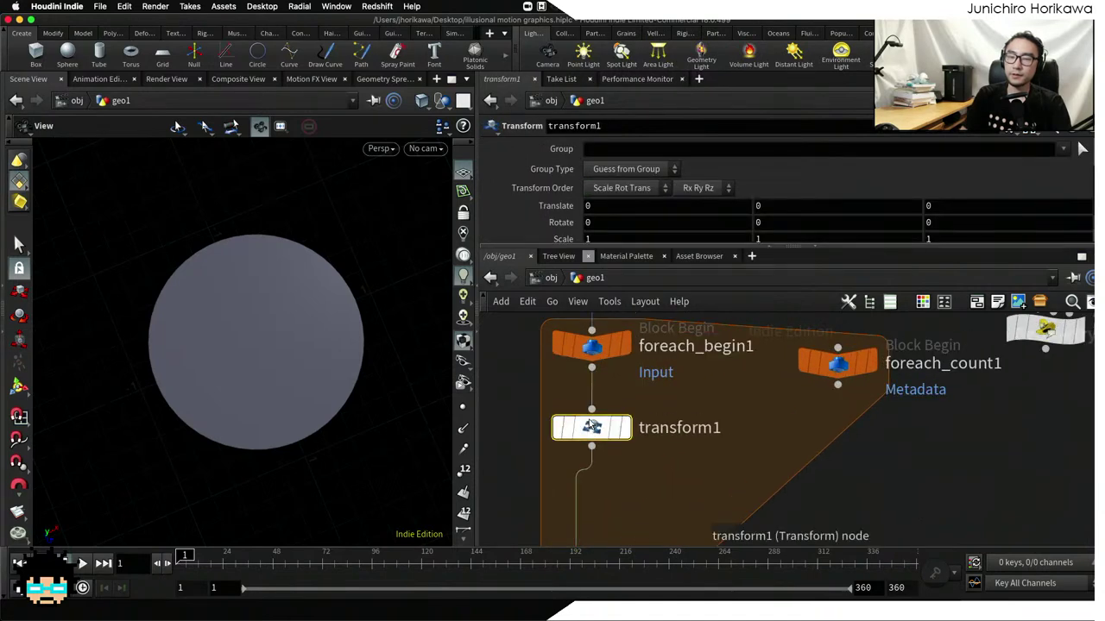
{"action": "mouse_move", "coordinate": [618, 346]}
{"action": "mouse_move", "coordinate": [592, 431]}
{"action": "left_mouse_down"}
{"action": "mouse_move", "coordinate": [630, 443]}
{"action": "mouse_move", "coordinate": [593, 448]}
{"action": "left_mouse_up"}
{"action": "mouse_move", "coordinate": [600, 447]}
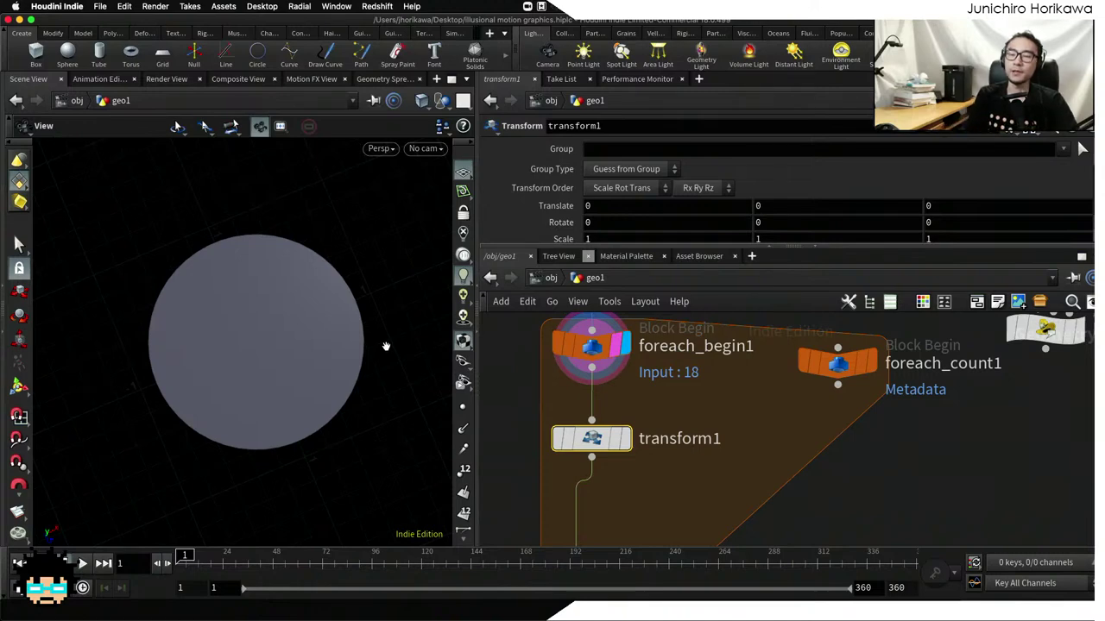
{"action": "scroll", "coordinate": [619, 394], "scroll_direction": "down", "scroll_amount": 1}
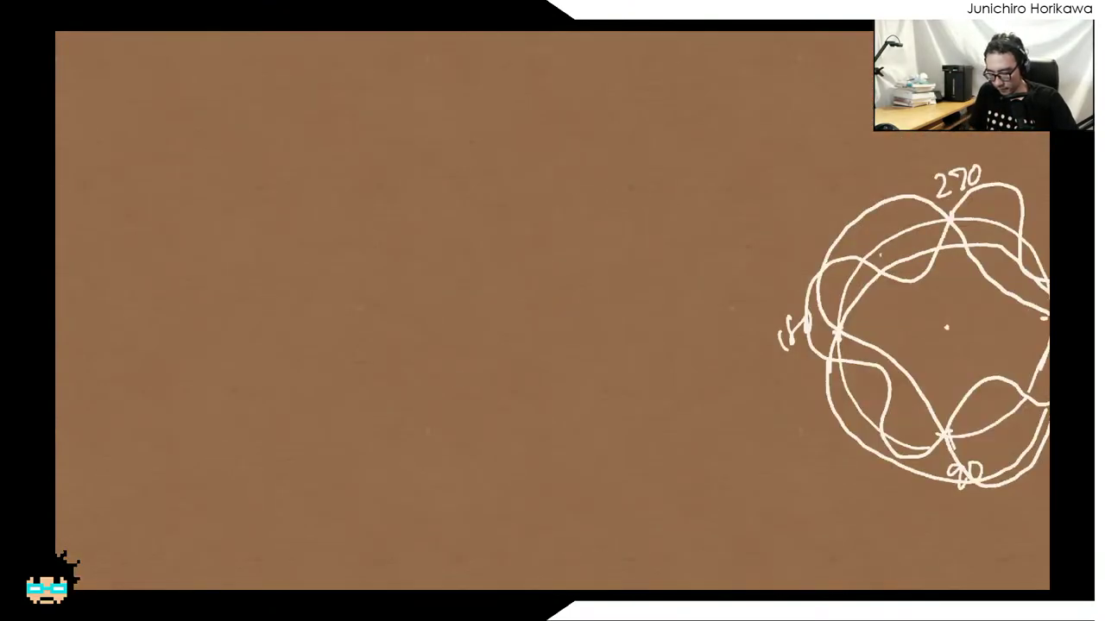
Sketch concentric rings shrinking down to a tiny centre circle
{"action": "mouse_move", "coordinate": [479, 420]}
{"action": "left_mouse_down"}
{"action": "mouse_move", "coordinate": [382, 345]}
{"action": "mouse_move", "coordinate": [688, 290]}
{"action": "mouse_move", "coordinate": [525, 436]}
{"action": "left_mouse_up"}
{"action": "mouse_move", "coordinate": [409, 274]}
{"action": "left_mouse_down"}
{"action": "mouse_move", "coordinate": [535, 162]}
{"action": "mouse_move", "coordinate": [617, 361]}
{"action": "mouse_move", "coordinate": [552, 393]}
{"action": "left_mouse_up"}
{"action": "mouse_move", "coordinate": [508, 343]}
{"action": "left_mouse_down"}
{"action": "mouse_move", "coordinate": [436, 302]}
{"action": "mouse_move", "coordinate": [549, 363]}
{"action": "mouse_move", "coordinate": [510, 366]}
{"action": "left_mouse_up"}
{"action": "left_click_drag", "start_coordinate": [505, 227], "coordinate": [523, 306]}
{"action": "left_click_drag", "start_coordinate": [528, 245], "coordinate": [530, 246]}
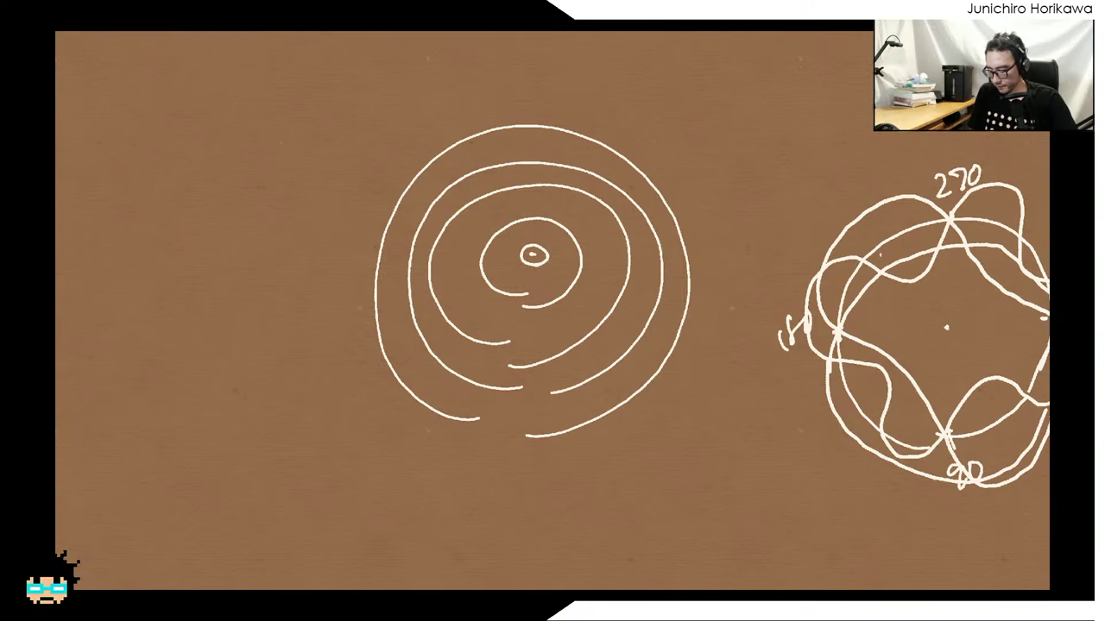
Draw the cone's stacked horizontal ring lines, shortening toward the top, and close the outer circle
{"action": "left_click_drag", "start_coordinate": [413, 282], "coordinate": [780, 259]}
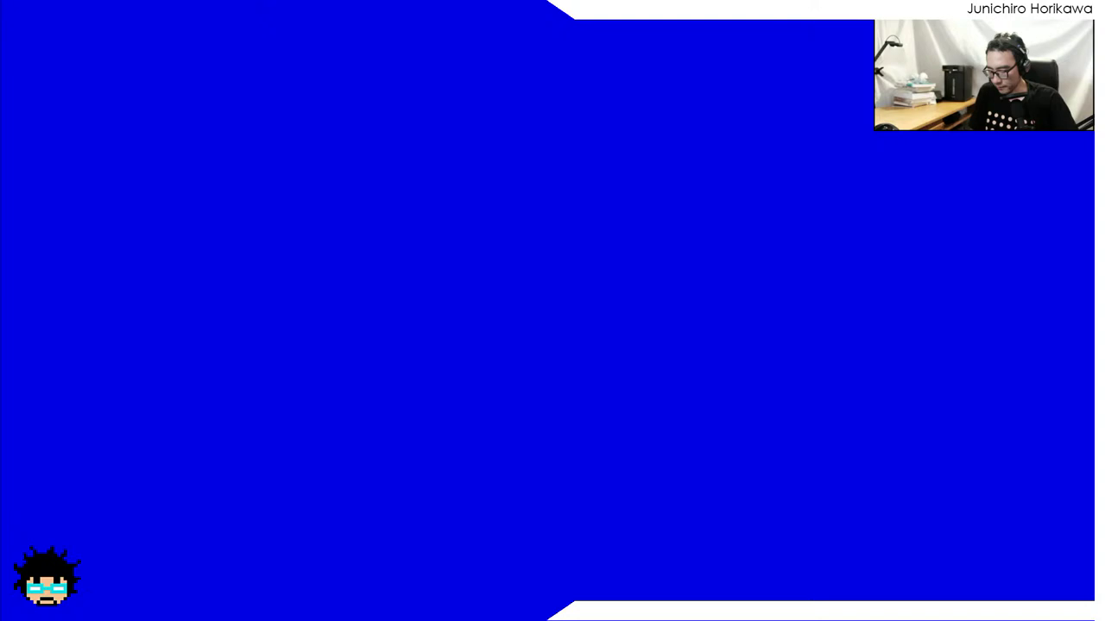
{"action": "left_click_drag", "start_coordinate": [368, 363], "coordinate": [630, 341]}
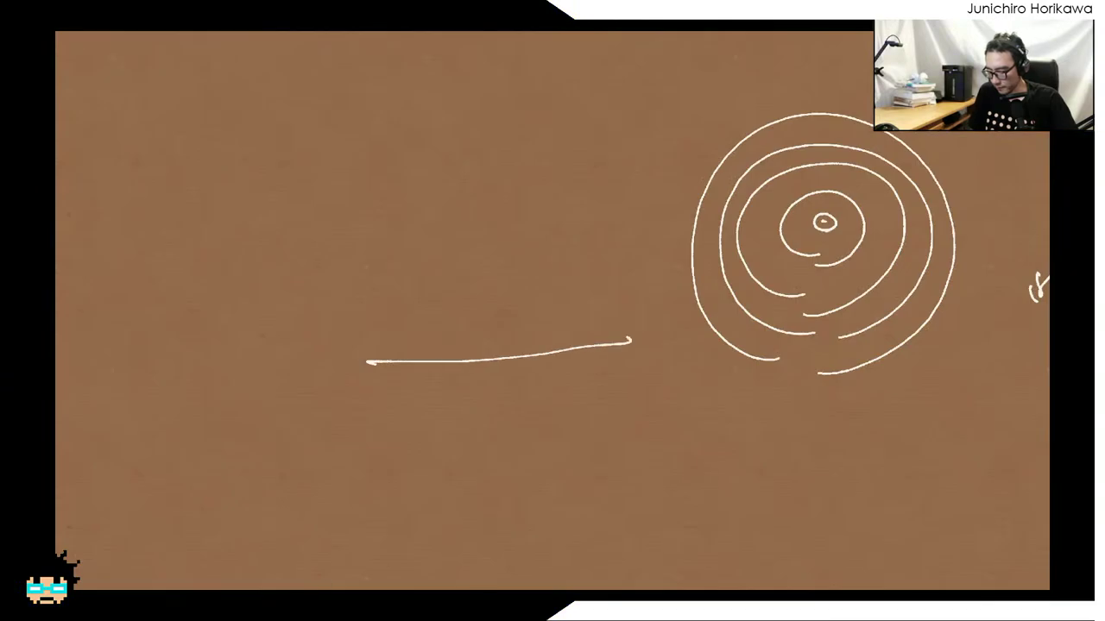
{"action": "left_click_drag", "start_coordinate": [412, 321], "coordinate": [575, 305]}
{"action": "left_click_drag", "start_coordinate": [445, 278], "coordinate": [532, 265]}
{"action": "mouse_move", "coordinate": [476, 223]}
{"action": "left_mouse_down"}
{"action": "mouse_move", "coordinate": [511, 217]}
{"action": "mouse_move", "coordinate": [495, 187]}
{"action": "left_mouse_up"}
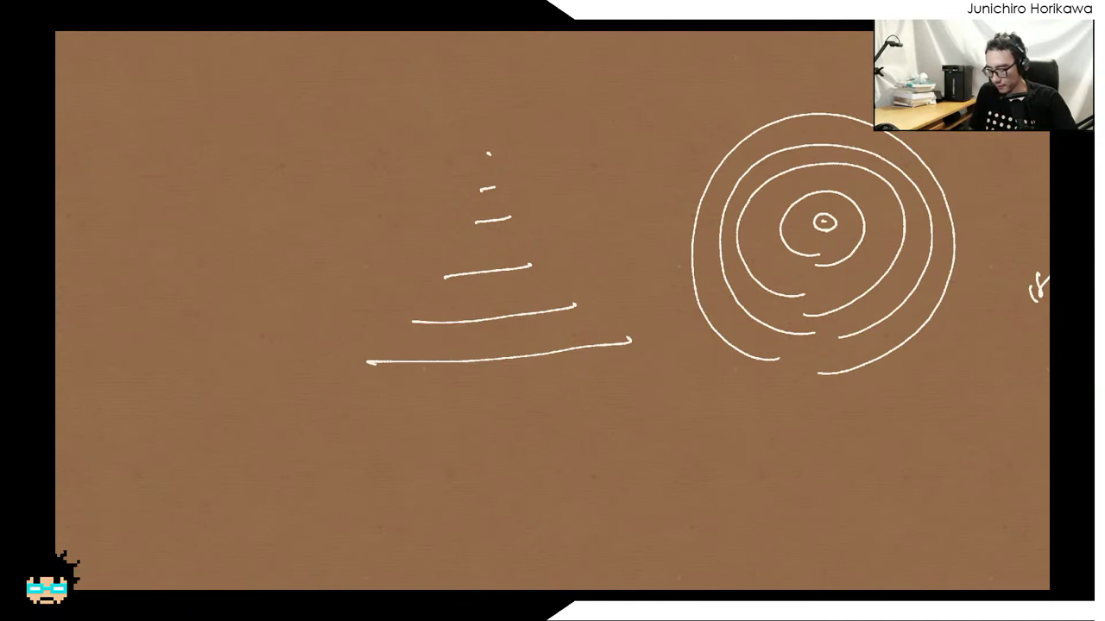
{"action": "left_click_drag", "start_coordinate": [779, 362], "coordinate": [829, 371]}
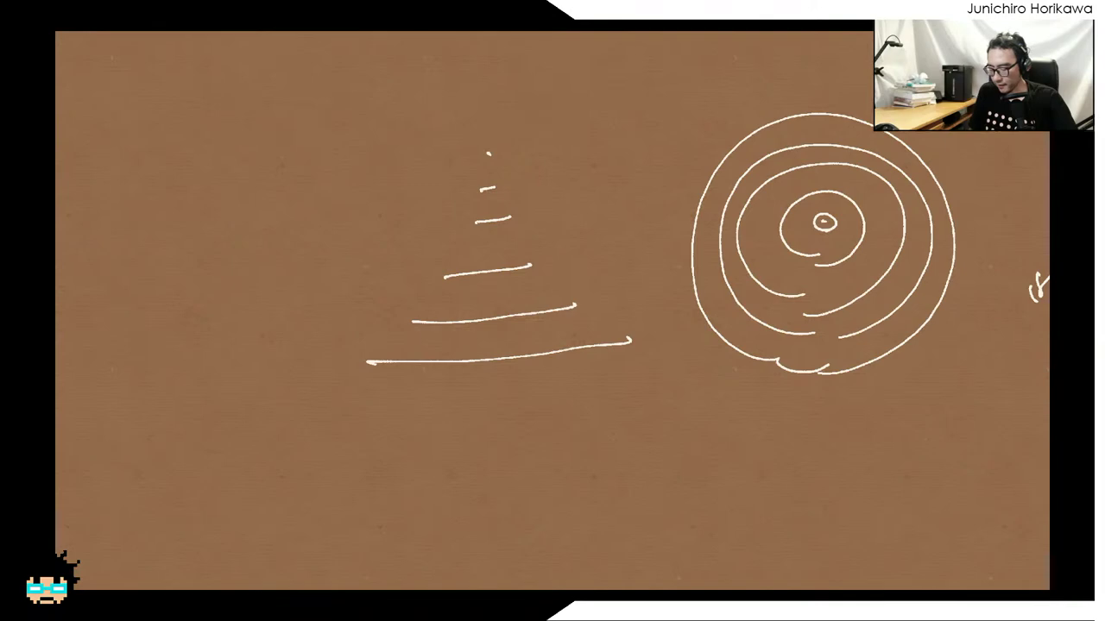
{"action": "left_click_drag", "start_coordinate": [782, 115], "coordinate": [816, 67]}
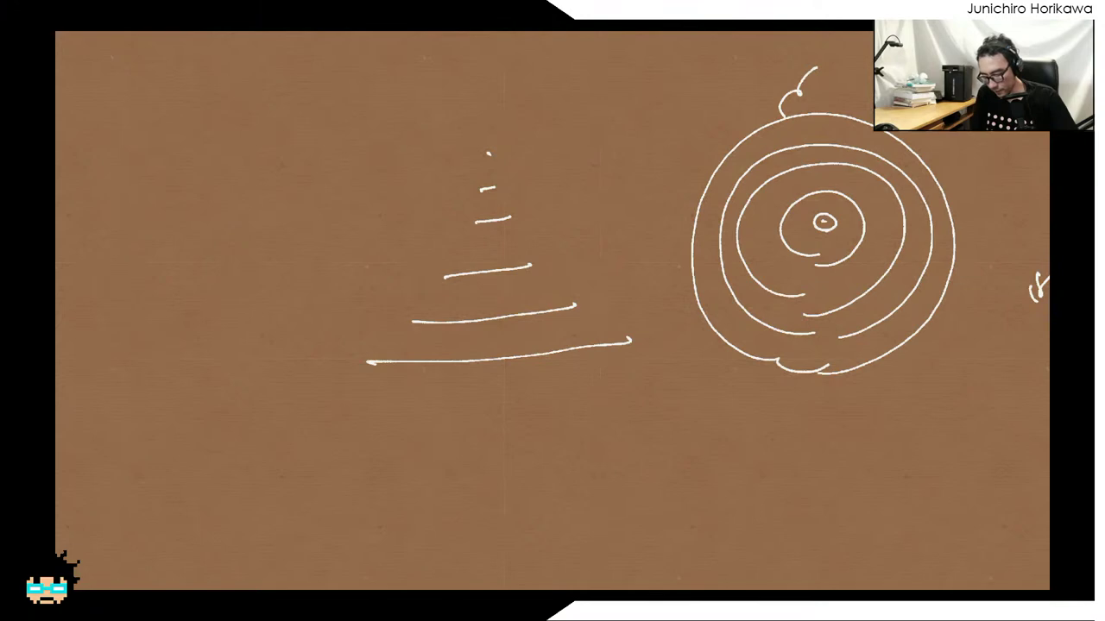
Draw the cone's sides and tip, and hatch its tip, middle and bottom bands
{"action": "left_click_drag", "start_coordinate": [489, 156], "coordinate": [379, 388]}
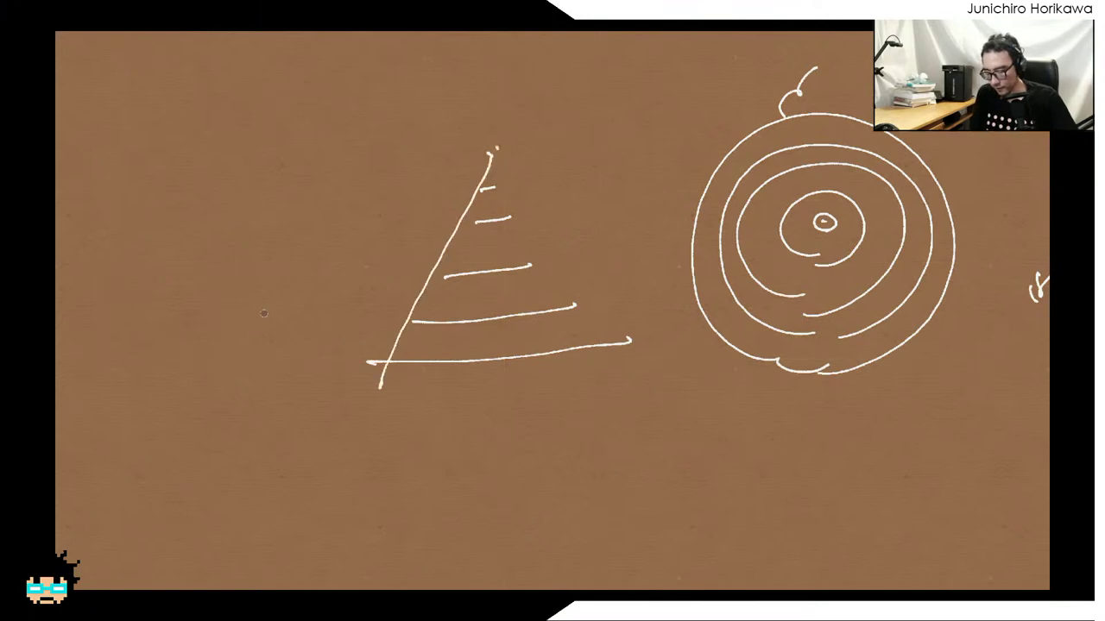
{"action": "left_click_drag", "start_coordinate": [497, 149], "coordinate": [643, 358]}
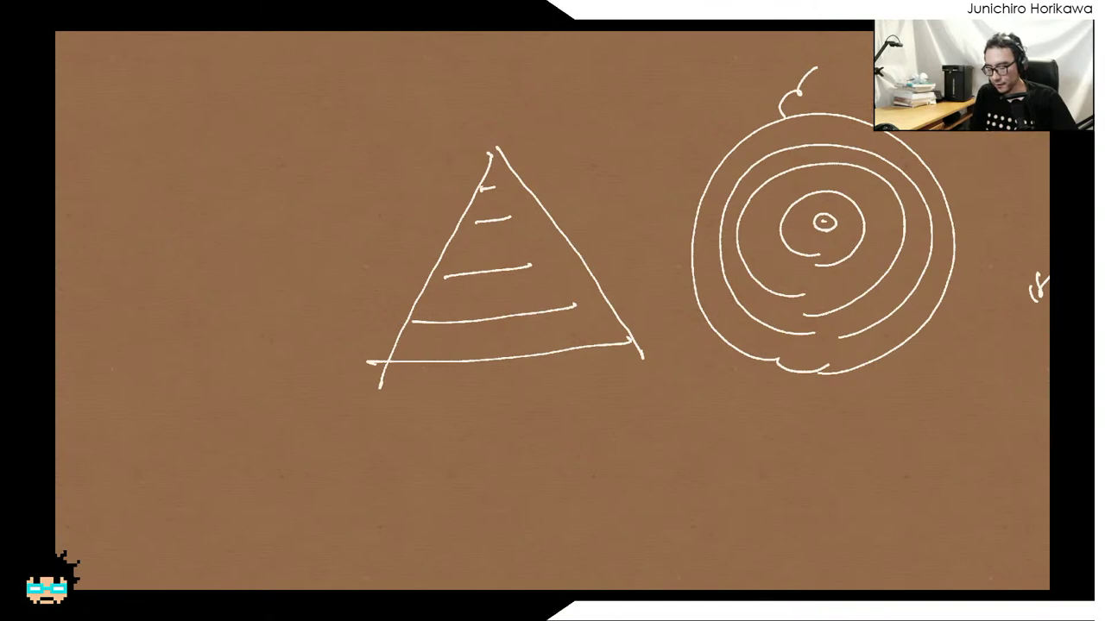
{"action": "mouse_move", "coordinate": [475, 187]}
{"action": "left_mouse_down"}
{"action": "mouse_move", "coordinate": [506, 153]}
{"action": "mouse_move", "coordinate": [481, 183]}
{"action": "mouse_move", "coordinate": [519, 181]}
{"action": "mouse_move", "coordinate": [483, 221]}
{"action": "mouse_move", "coordinate": [546, 222]}
{"action": "mouse_move", "coordinate": [577, 252]}
{"action": "mouse_move", "coordinate": [421, 285]}
{"action": "mouse_move", "coordinate": [514, 263]}
{"action": "mouse_move", "coordinate": [529, 316]}
{"action": "mouse_move", "coordinate": [426, 322]}
{"action": "mouse_move", "coordinate": [616, 347]}
{"action": "mouse_move", "coordinate": [573, 302]}
{"action": "left_mouse_up"}
{"action": "mouse_move", "coordinate": [501, 151]}
{"action": "left_mouse_down"}
{"action": "mouse_move", "coordinate": [480, 181]}
{"action": "mouse_move", "coordinate": [511, 181]}
{"action": "left_mouse_up"}
{"action": "mouse_move", "coordinate": [456, 226]}
{"action": "left_mouse_down"}
{"action": "mouse_move", "coordinate": [425, 268]}
{"action": "mouse_move", "coordinate": [508, 225]}
{"action": "mouse_move", "coordinate": [568, 219]}
{"action": "mouse_move", "coordinate": [552, 256]}
{"action": "left_mouse_up"}
{"action": "mouse_move", "coordinate": [470, 255]}
{"action": "left_mouse_down"}
{"action": "mouse_move", "coordinate": [485, 235]}
{"action": "mouse_move", "coordinate": [570, 231]}
{"action": "mouse_move", "coordinate": [575, 256]}
{"action": "left_mouse_up"}
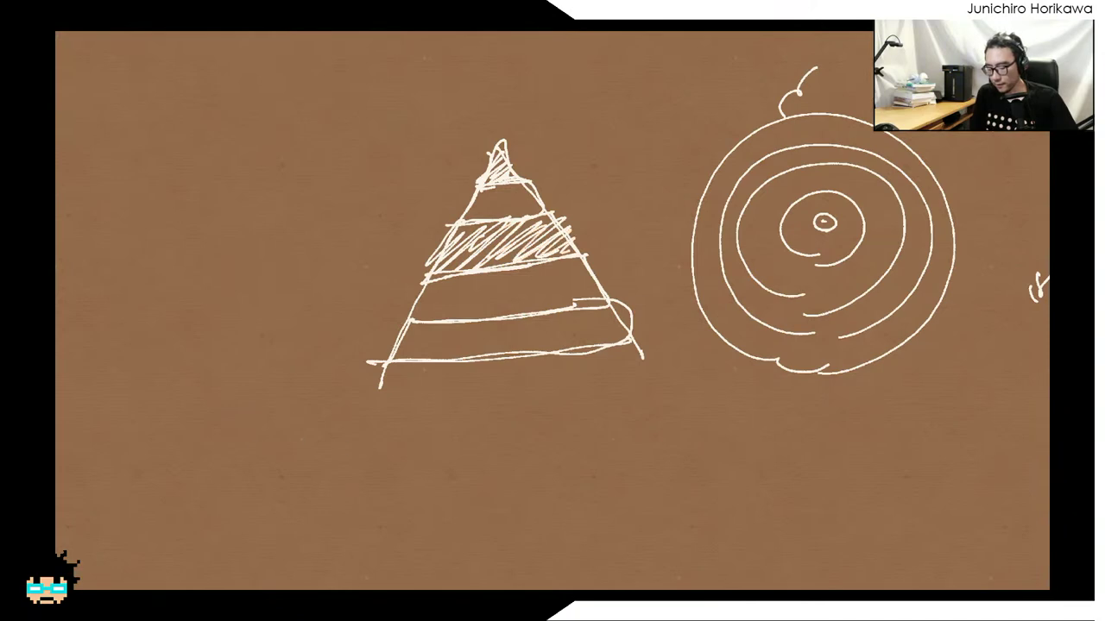
{"action": "mouse_move", "coordinate": [402, 349]}
{"action": "left_mouse_down"}
{"action": "mouse_move", "coordinate": [465, 325]}
{"action": "mouse_move", "coordinate": [612, 316]}
{"action": "mouse_move", "coordinate": [621, 354]}
{"action": "left_mouse_up"}
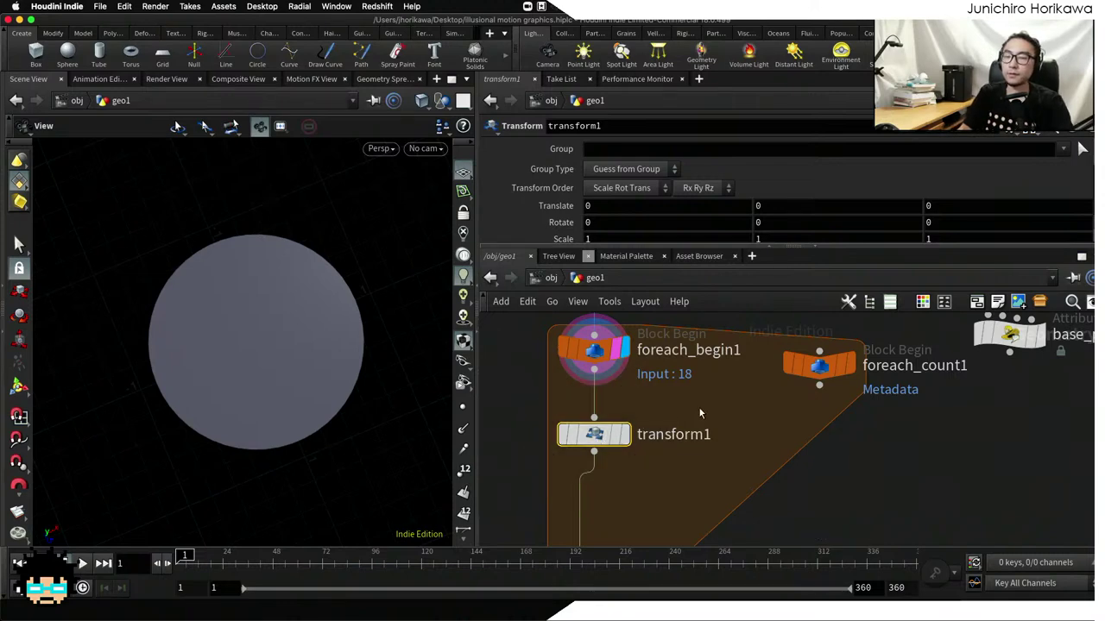
Enlarge the network view, select foreach_count1, and bring up the New Pane Tab Type list
{"action": "left_click_drag", "start_coordinate": [600, 437], "coordinate": [600, 442]}
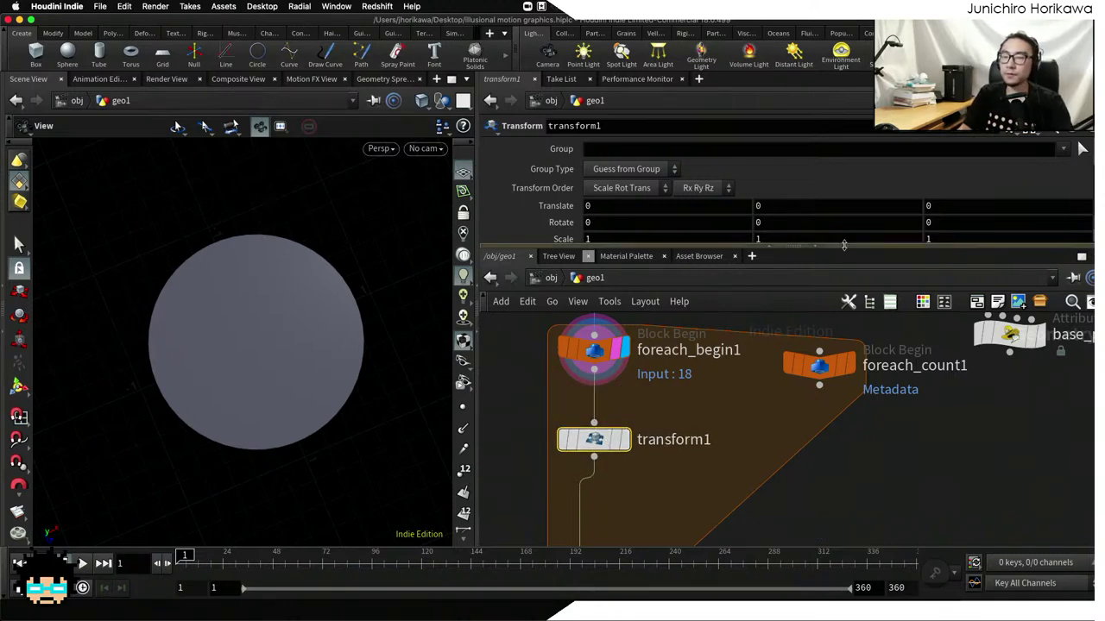
{"action": "left_click_drag", "start_coordinate": [822, 247], "coordinate": [833, 292]}
{"action": "scroll", "coordinate": [855, 246], "scroll_direction": "down", "scroll_amount": 4}
{"action": "scroll", "coordinate": [854, 247], "scroll_direction": "up", "scroll_amount": 1}
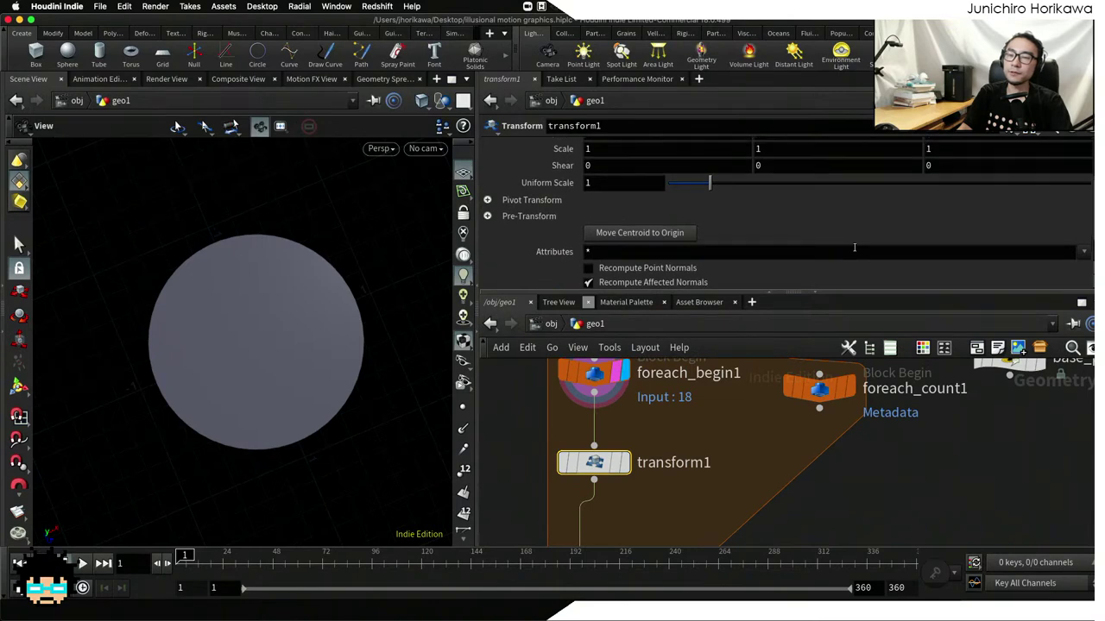
{"action": "scroll", "coordinate": [758, 422], "scroll_direction": "down", "scroll_amount": 5}
{"action": "scroll", "coordinate": [790, 412], "scroll_direction": "up", "scroll_amount": 4}
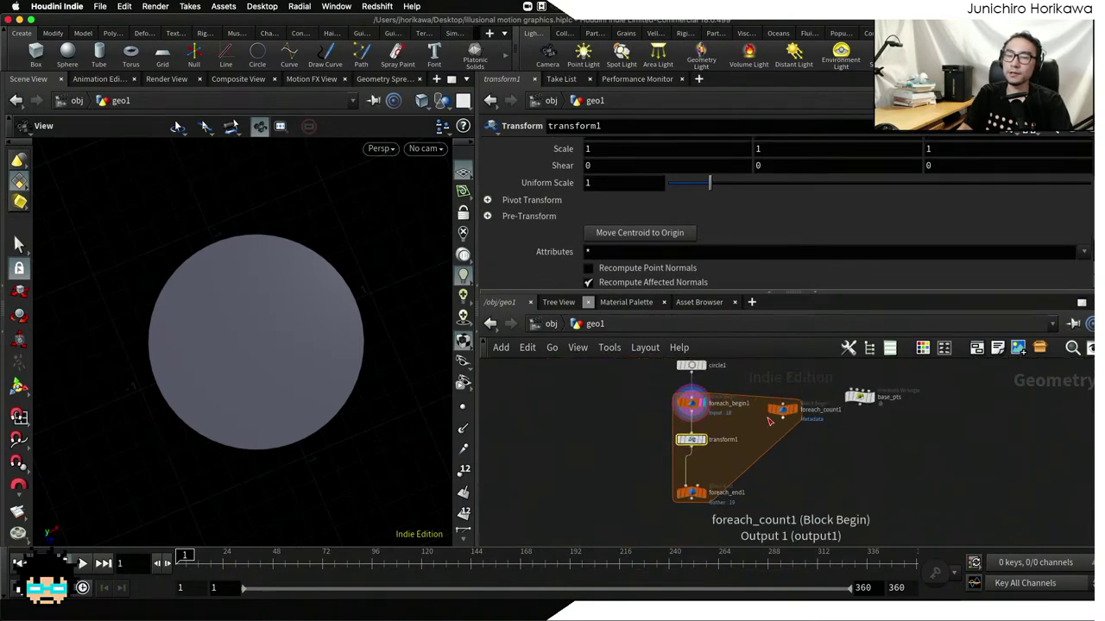
{"action": "left_click_drag", "start_coordinate": [848, 292], "coordinate": [848, 239]}
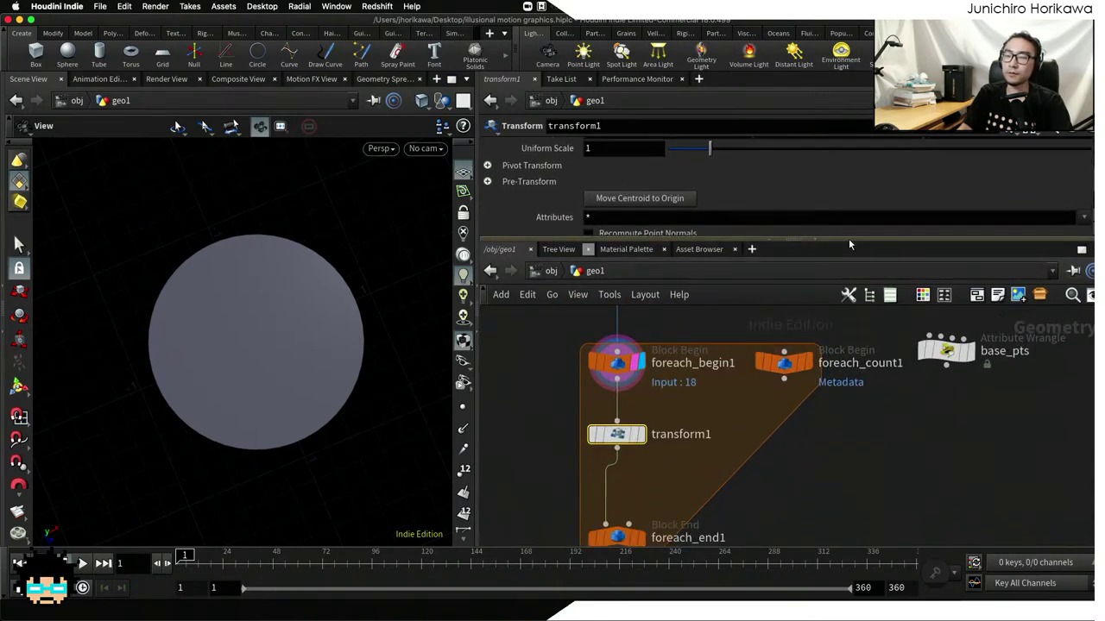
{"action": "left_click", "coordinate": [783, 355]}
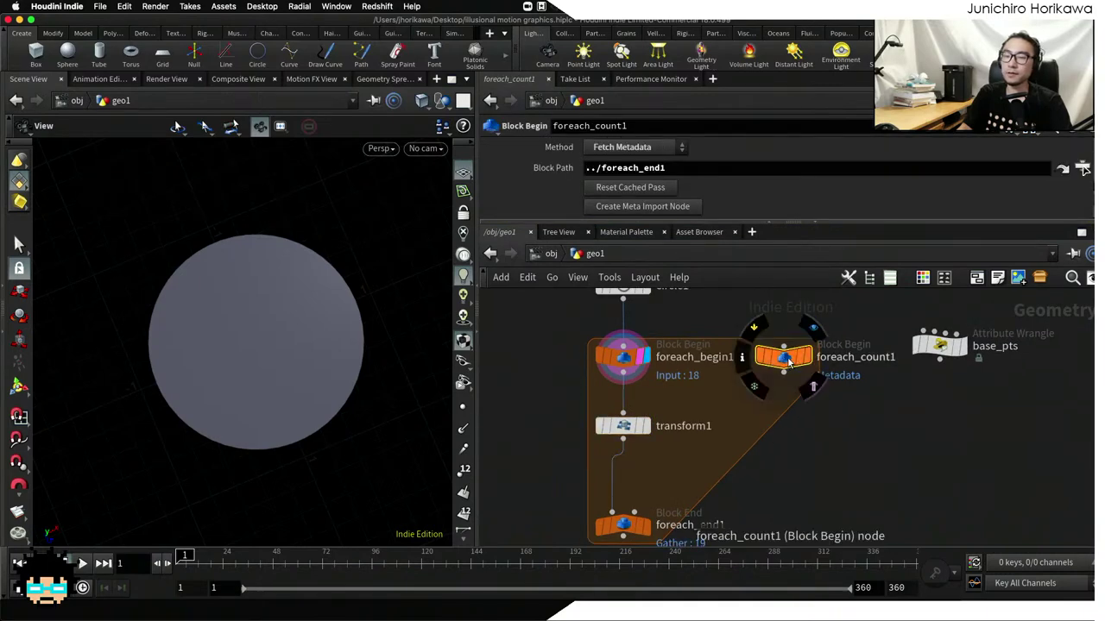
{"action": "left_click_drag", "start_coordinate": [802, 371], "coordinate": [809, 371]}
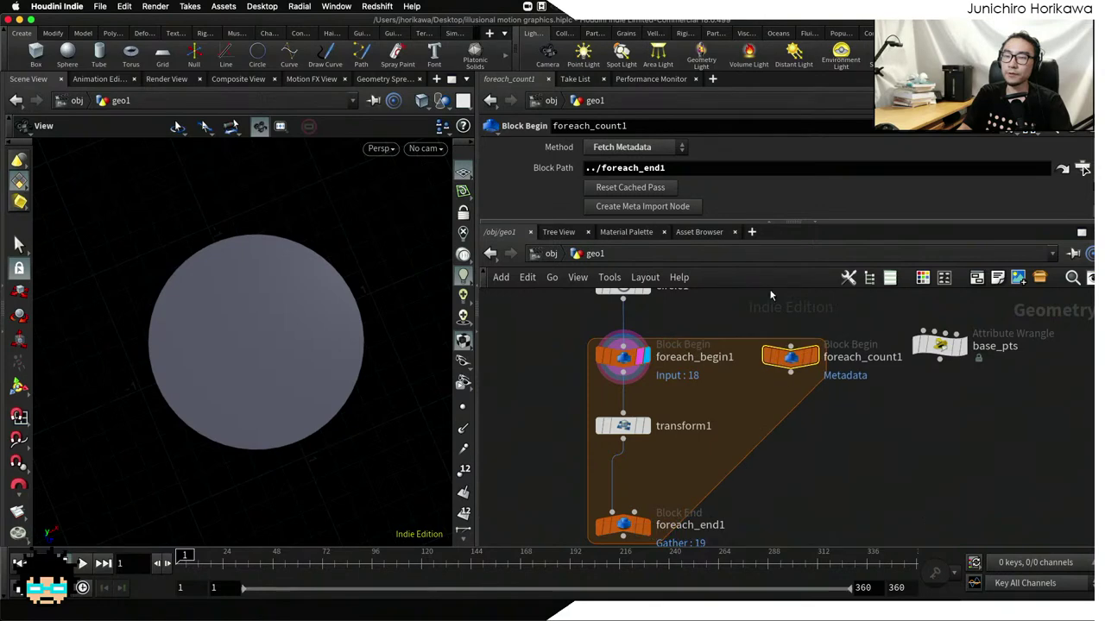
{"action": "left_click", "coordinate": [712, 80]}
Add a Geometry Spreadsheet showing foreach_count1's detail attributes, e.g. numiterations 19
{"action": "mouse_move", "coordinate": [760, 110]}
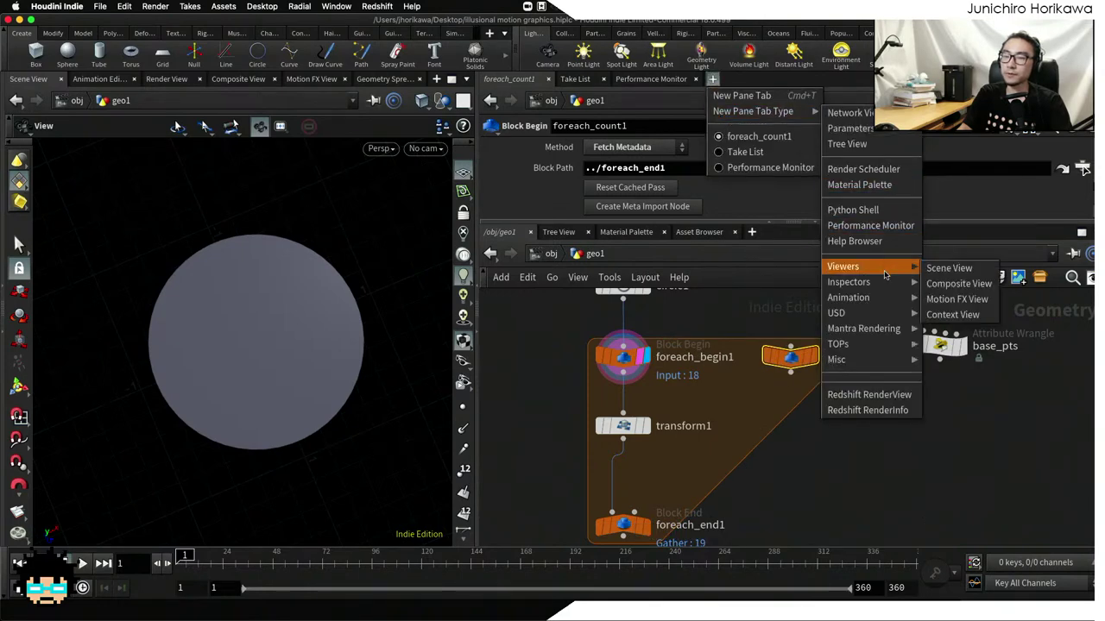
{"action": "mouse_move", "coordinate": [910, 284]}
{"action": "left_click", "coordinate": [965, 284]}
{"action": "left_click", "coordinate": [630, 126]}
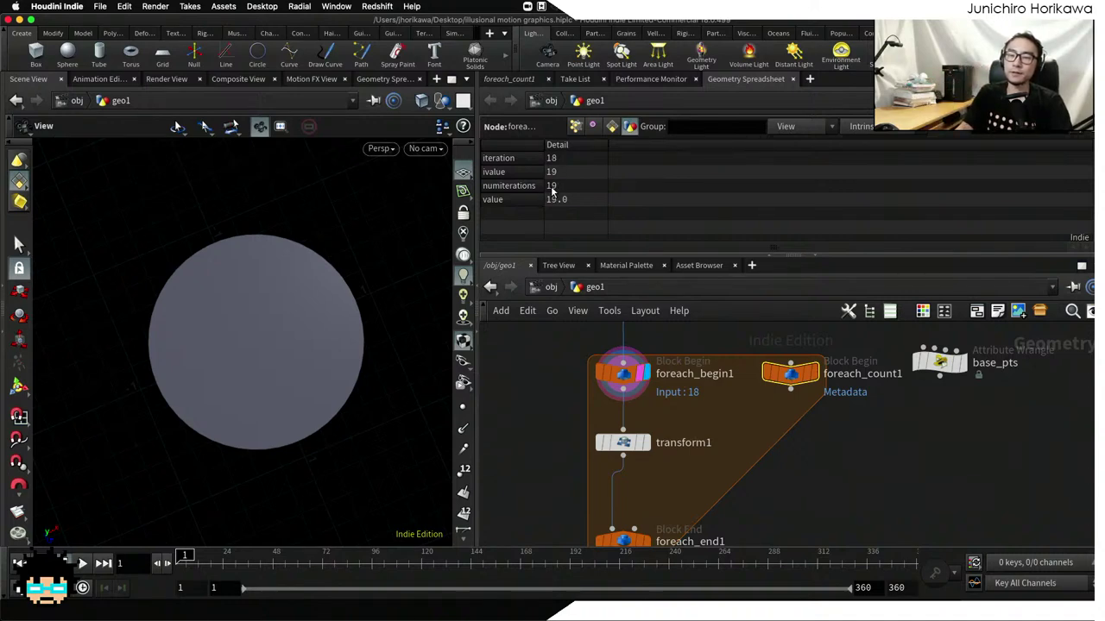
Select transform1 and enlarge its parameter pane to show all transform settings
{"action": "left_click", "coordinate": [623, 443]}
{"action": "left_click", "coordinate": [509, 79]}
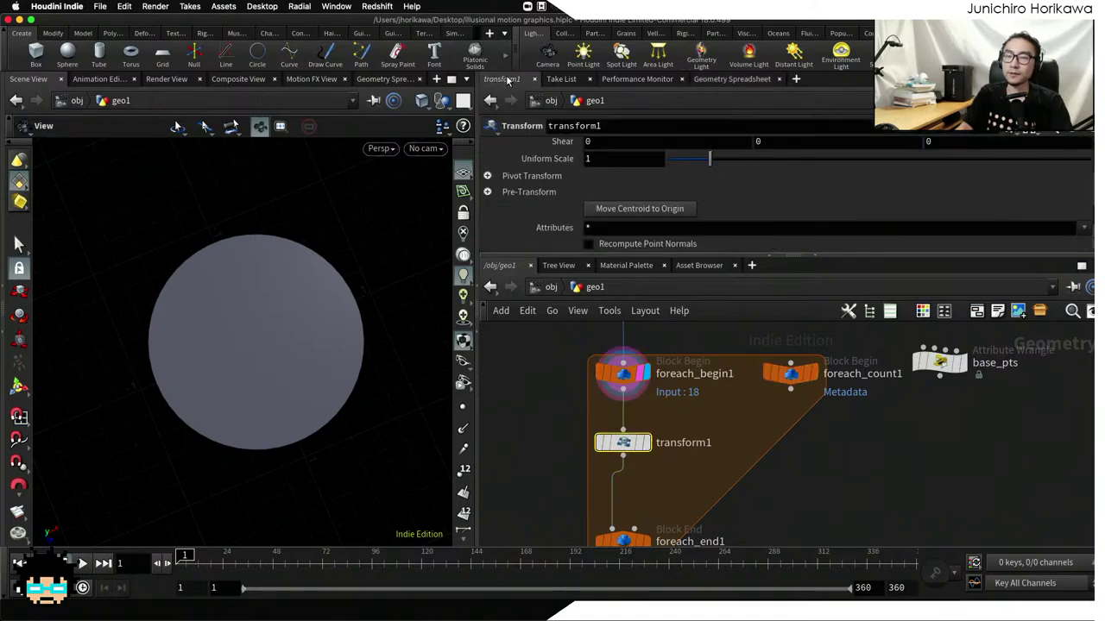
{"action": "left_click_drag", "start_coordinate": [602, 255], "coordinate": [596, 398]}
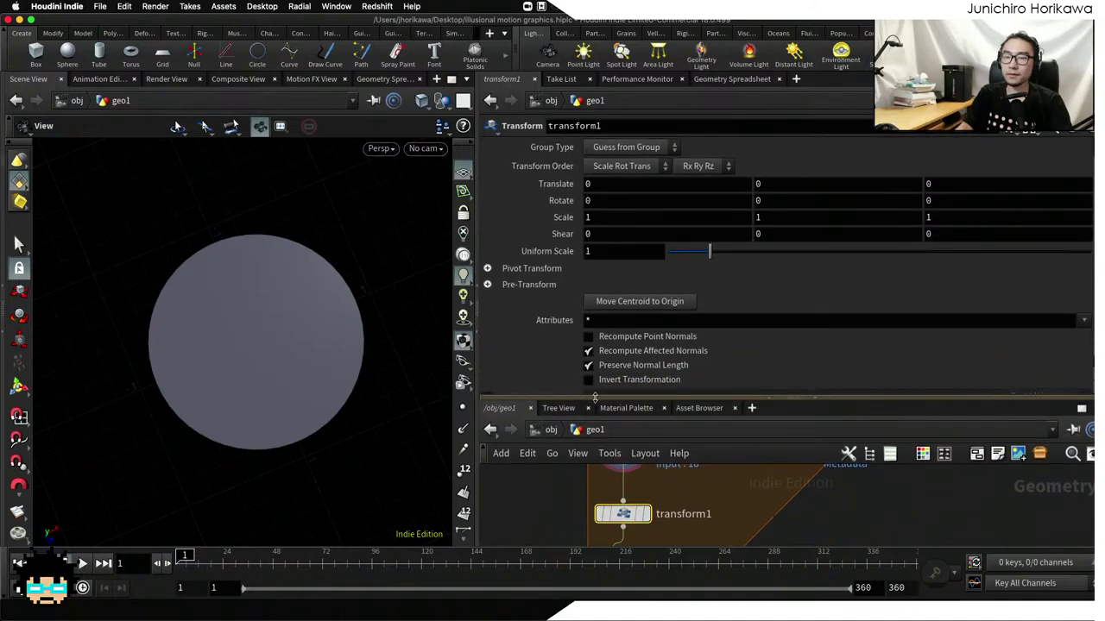
Enter detail("../foreach_count1/", "iteration", 0) in transform1's Uniform Scale field
{"action": "left_click", "coordinate": [606, 251]}
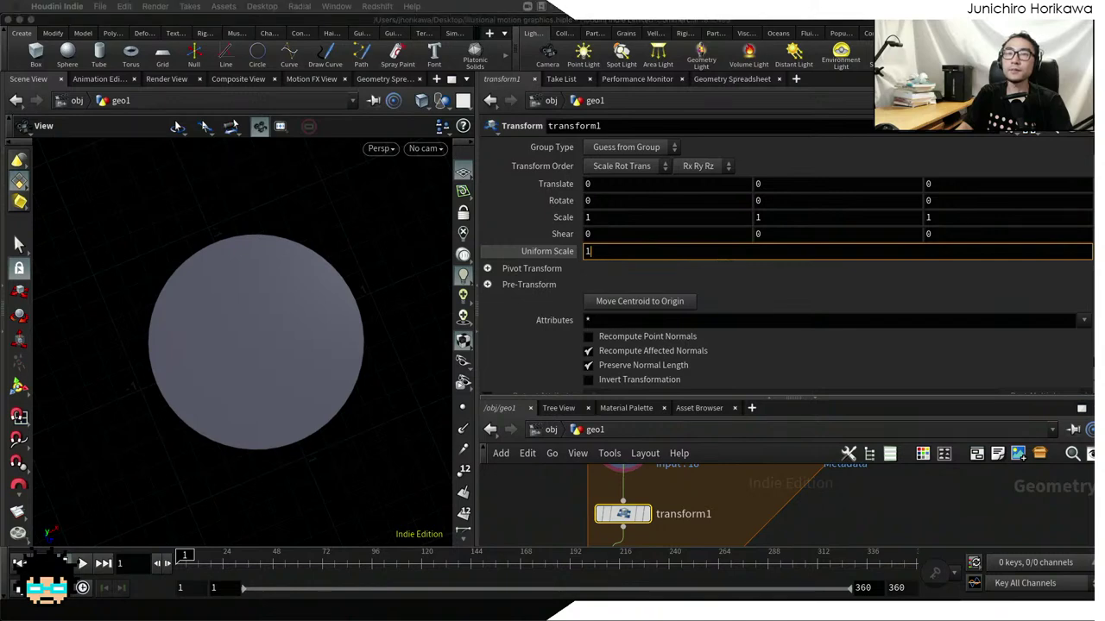
{"action": "left_click", "coordinate": [621, 257]}
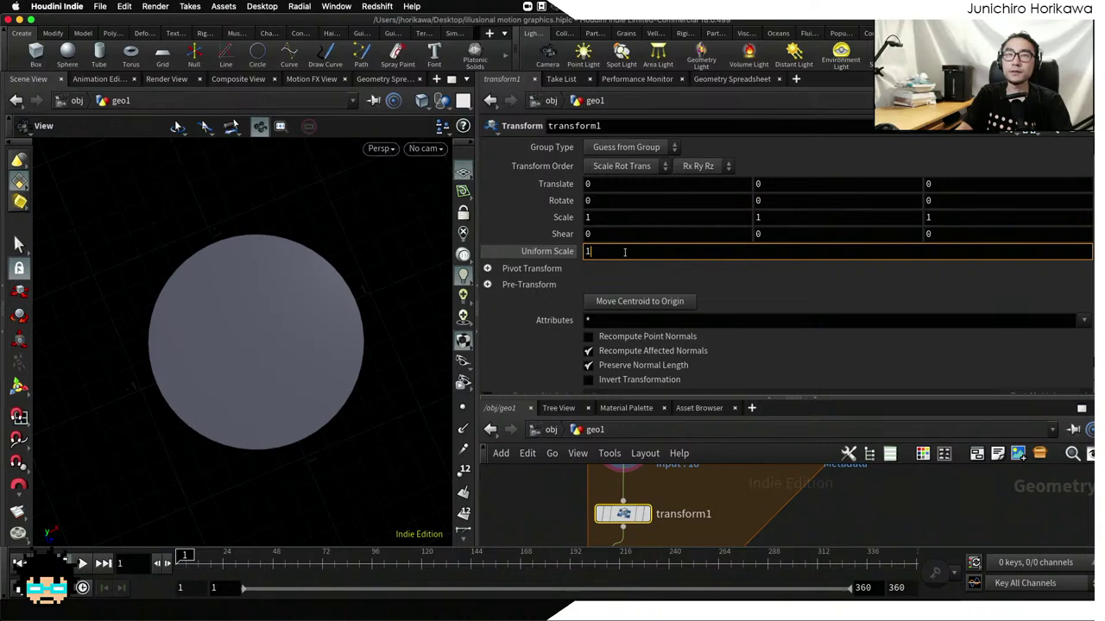
{"action": "type", "text": "detail("}
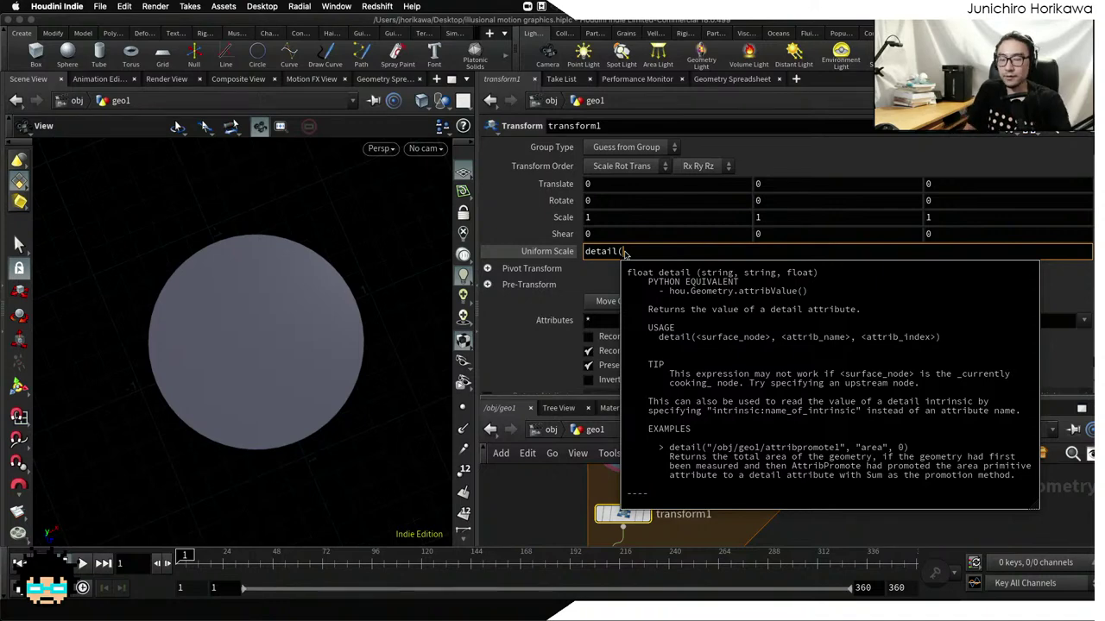
{"action": "type", "text": "\"../"}
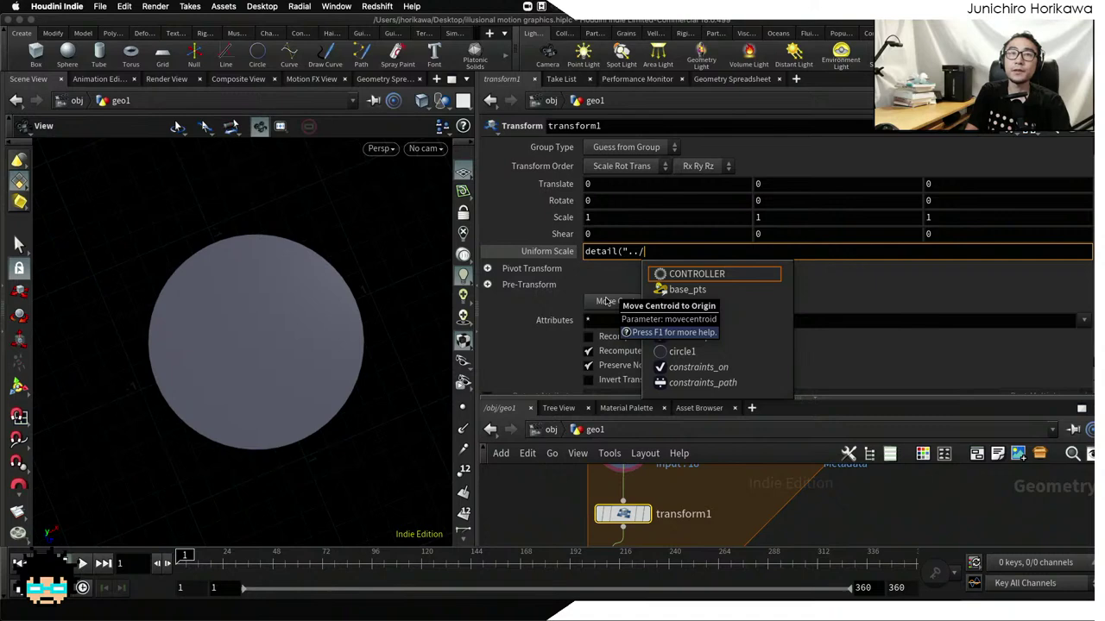
{"action": "type", "text": "foreach"}
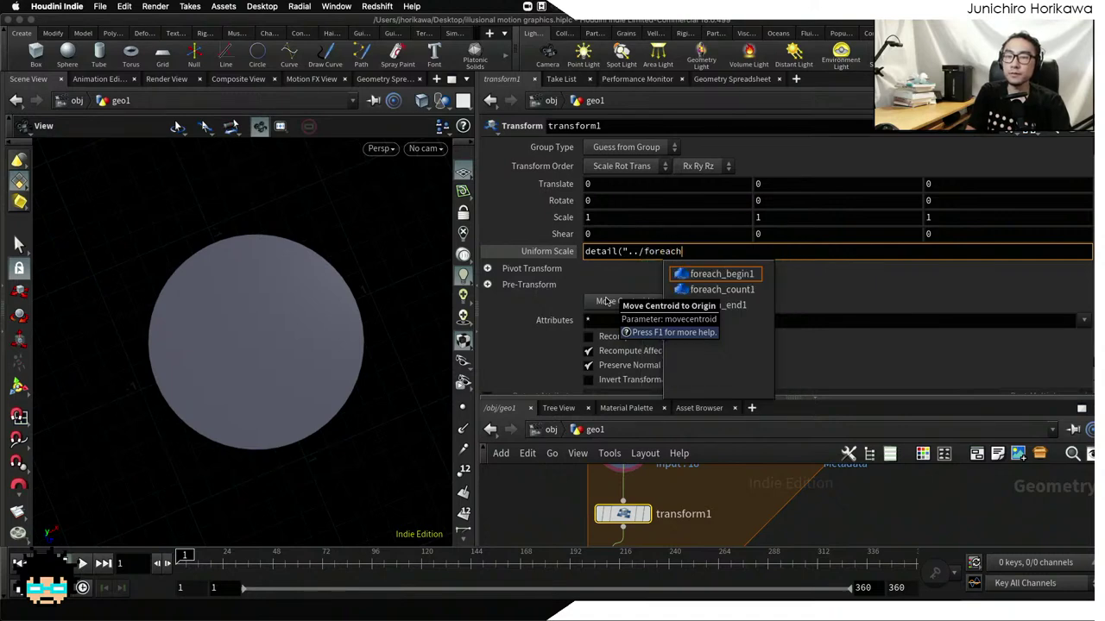
{"action": "key", "text": "Down"}
{"action": "key", "text": "Down"}
{"action": "key", "text": "Return"}
{"action": "type", "text": "\", "}
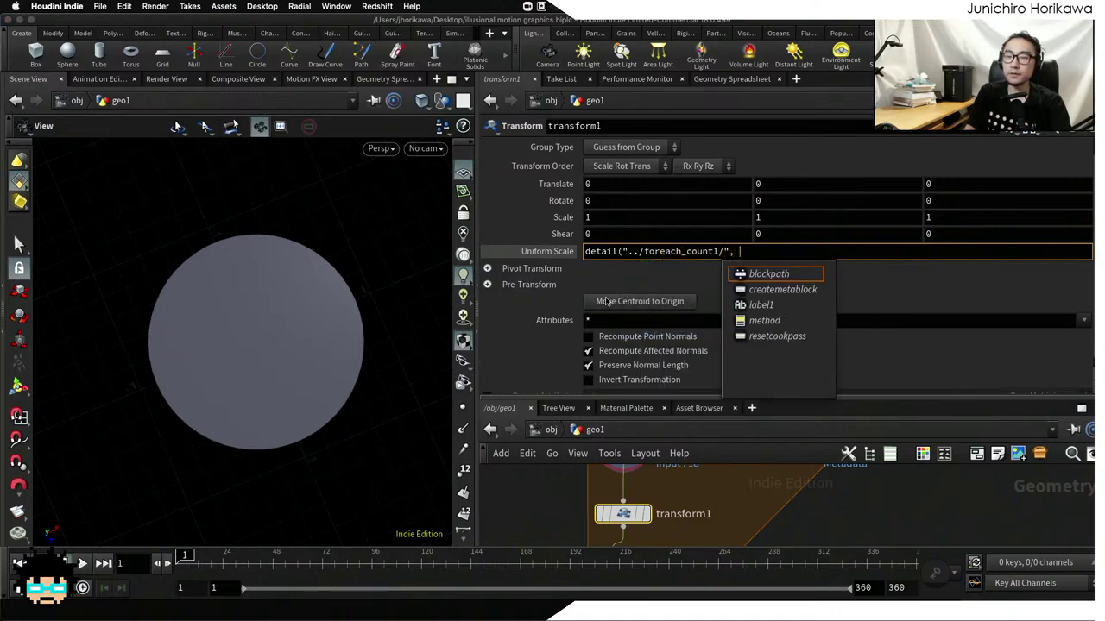
{"action": "type", "text": "\"iterat"}
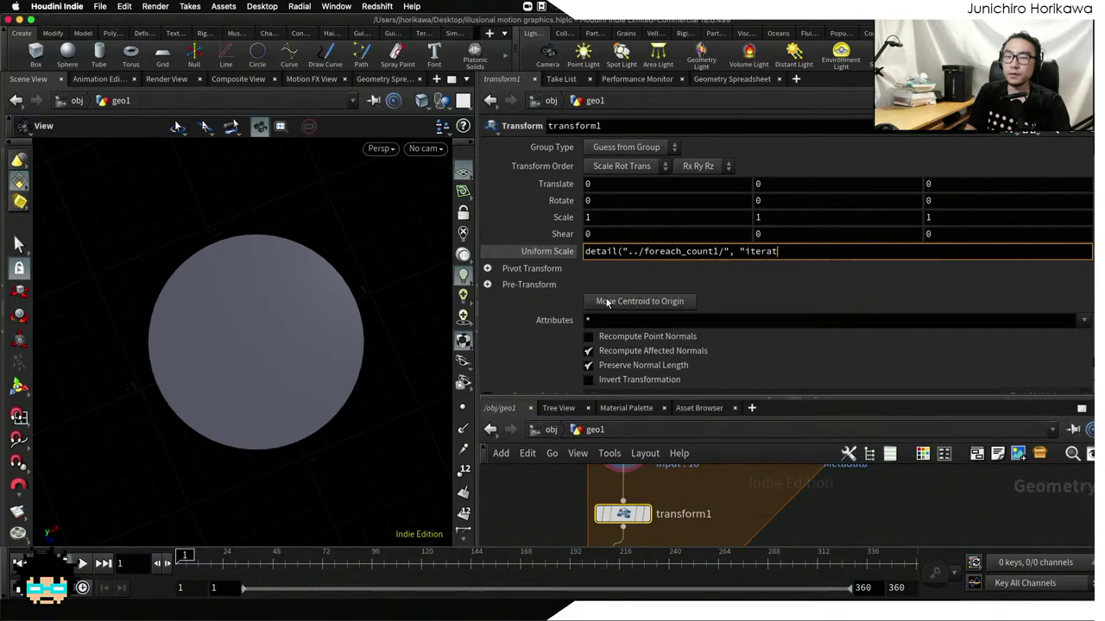
{"action": "type", "text": "ion\", 0) /"}
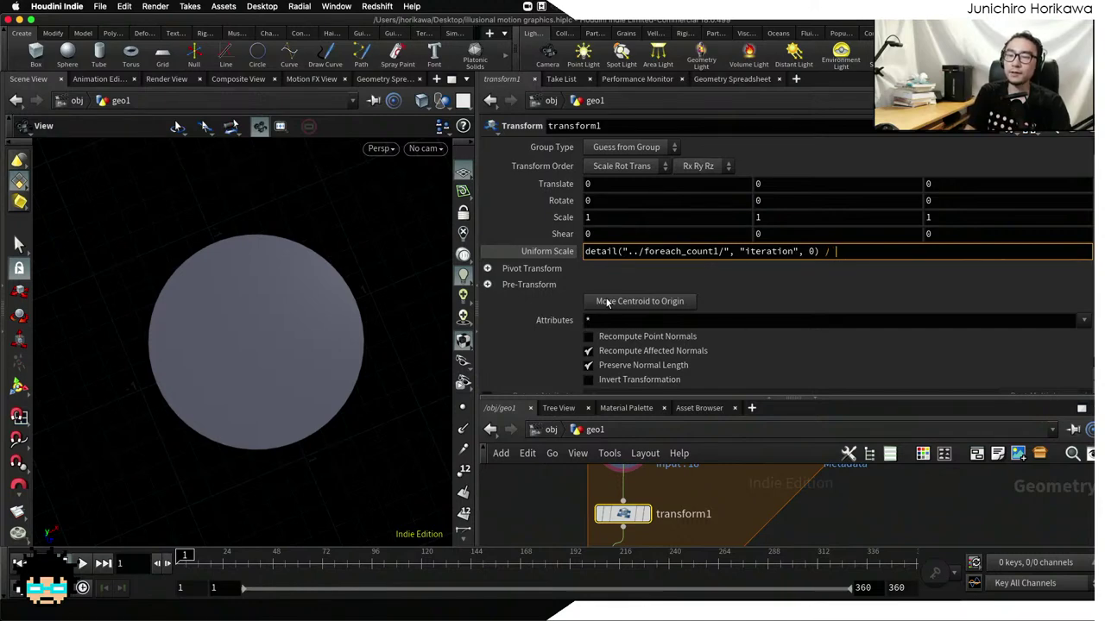
Divide it by detail("../foreach_count1/", "numiterations", 0)
{"action": "type", "text": "deita"}
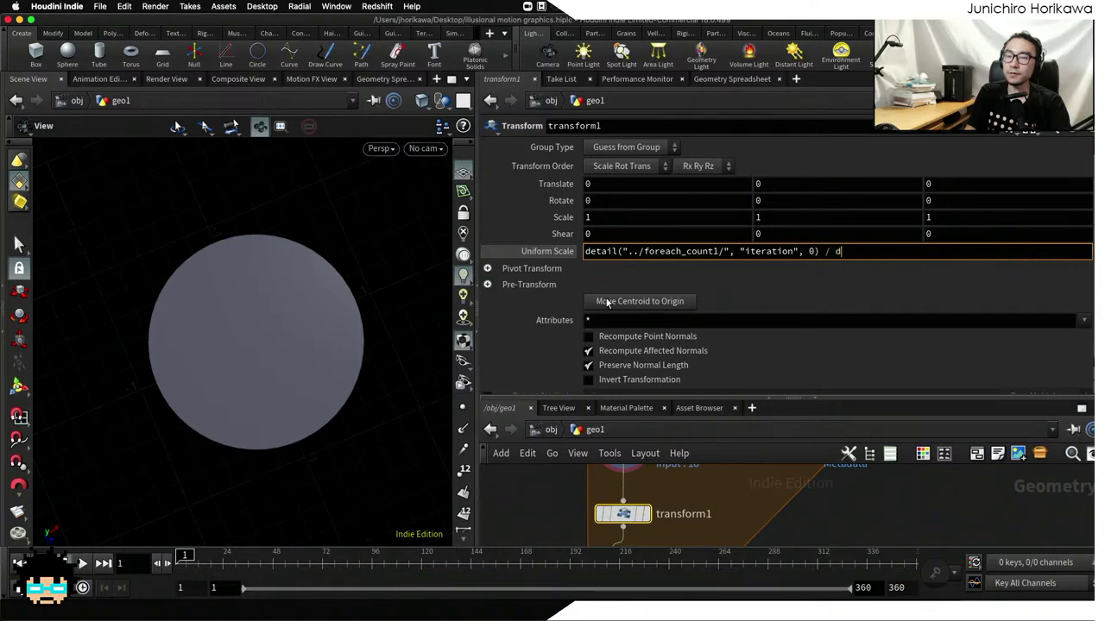
{"action": "key", "text": "BackSpace"}
{"action": "key", "text": "BackSpace"}
{"action": "key", "text": "BackSpace"}
{"action": "type", "text": "tail"}
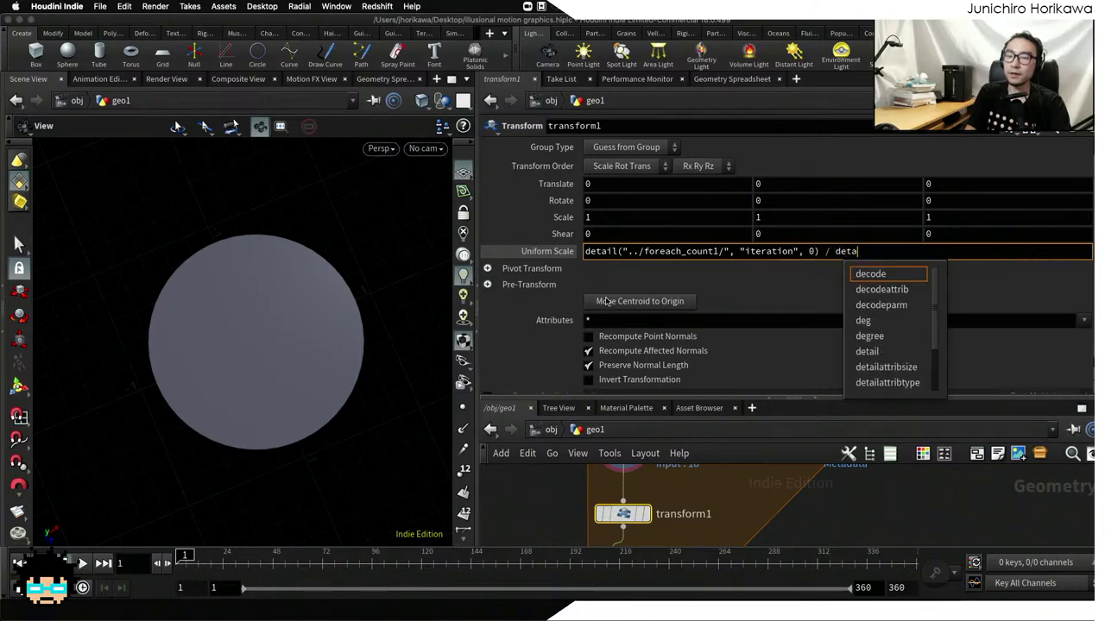
{"action": "type", "text": "(\""}
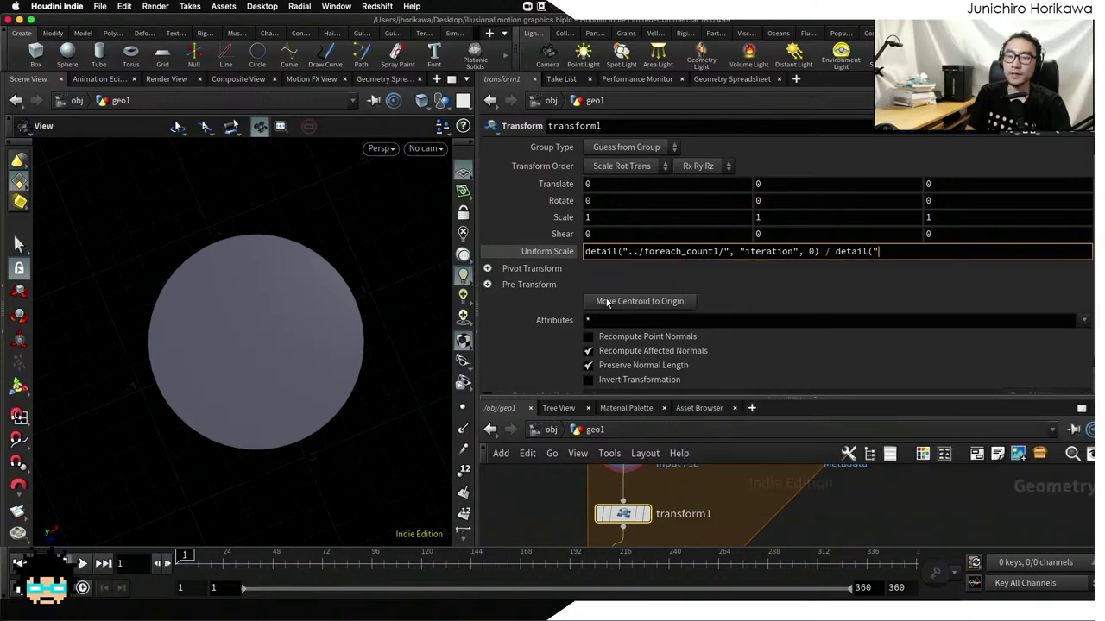
{"action": "type", "text": "../"}
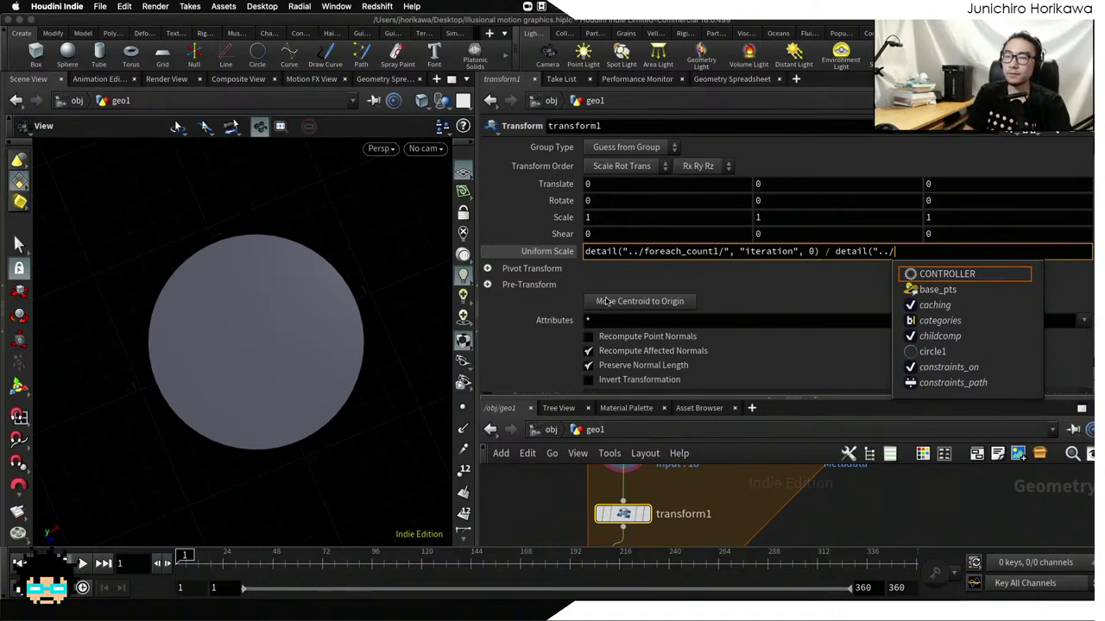
{"action": "type", "text": "forea"}
{"action": "key", "text": "Down"}
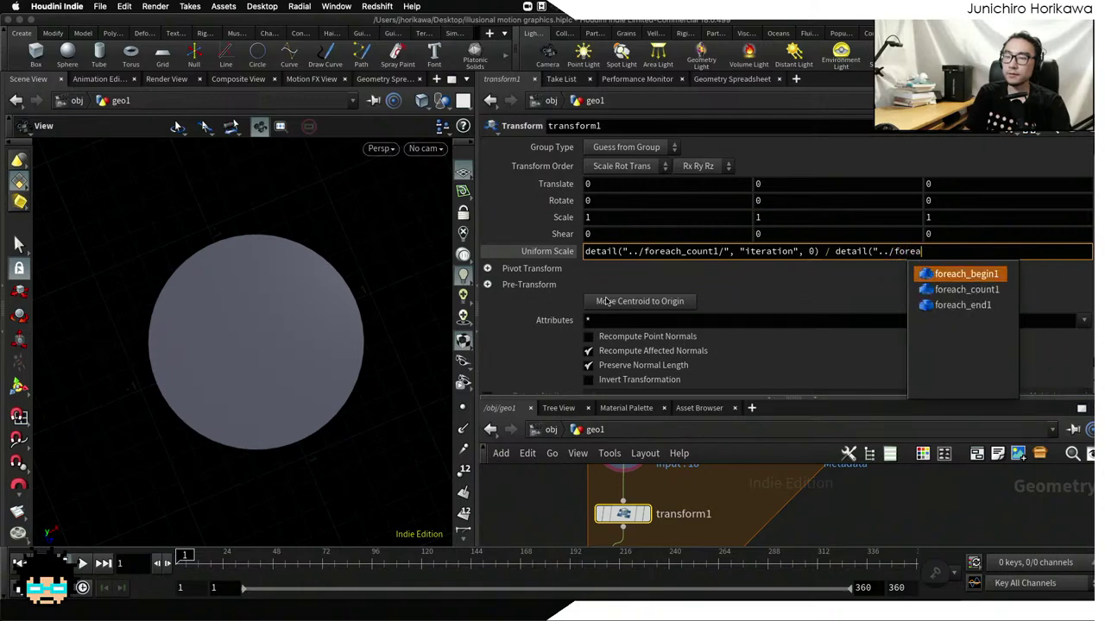
{"action": "key", "text": "Down"}
{"action": "key", "text": "Return"}
{"action": "type", "text": "\", \""}
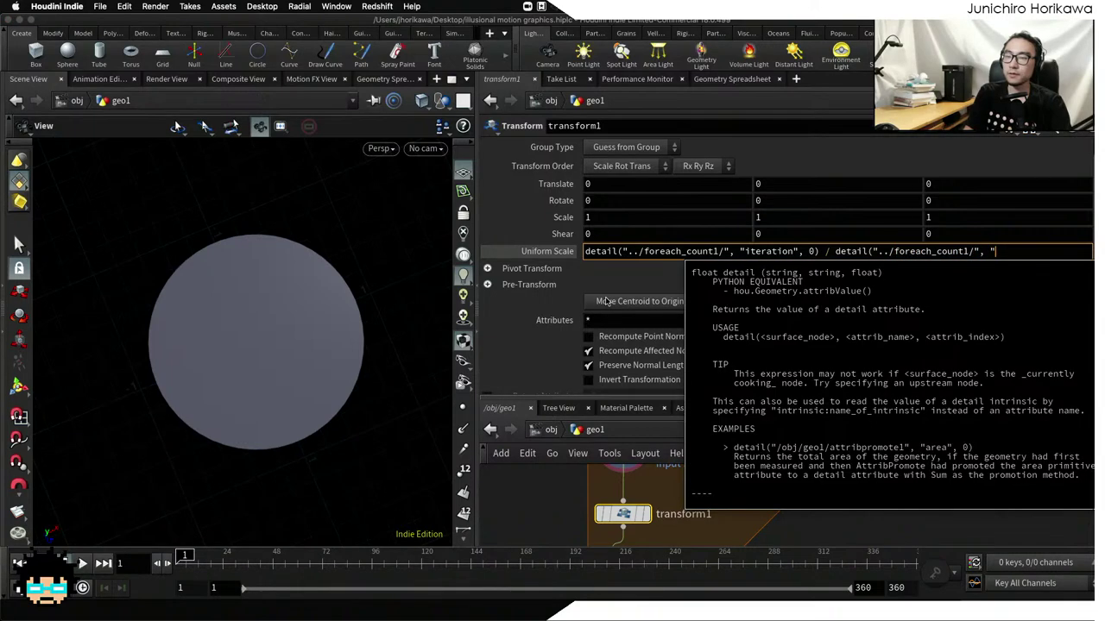
{"action": "type", "text": "numiter"}
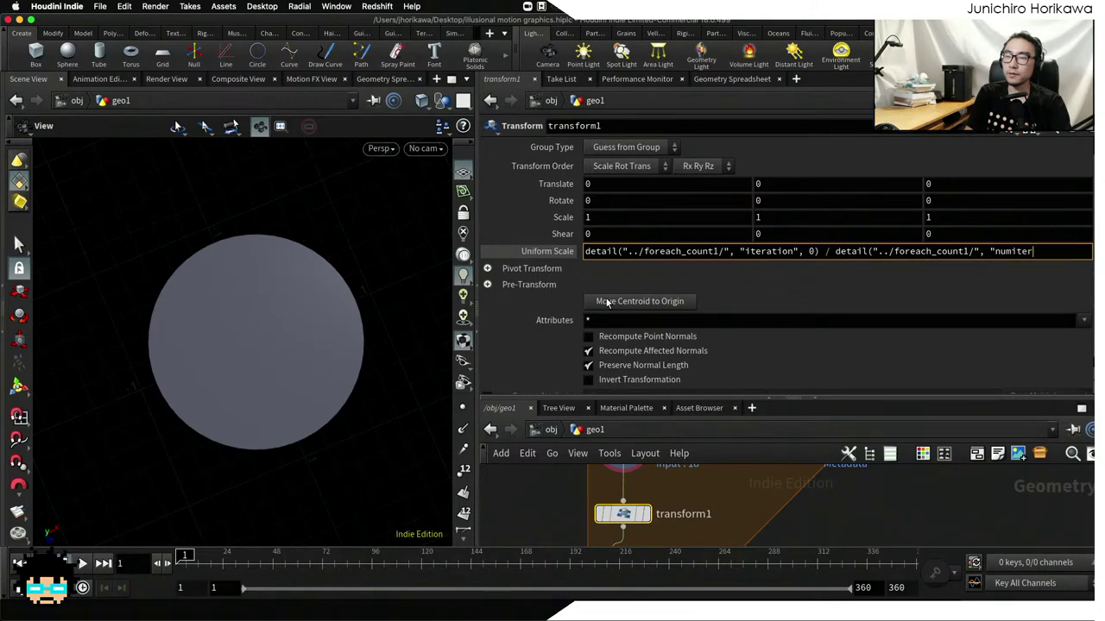
{"action": "type", "text": "ations\", 0"}
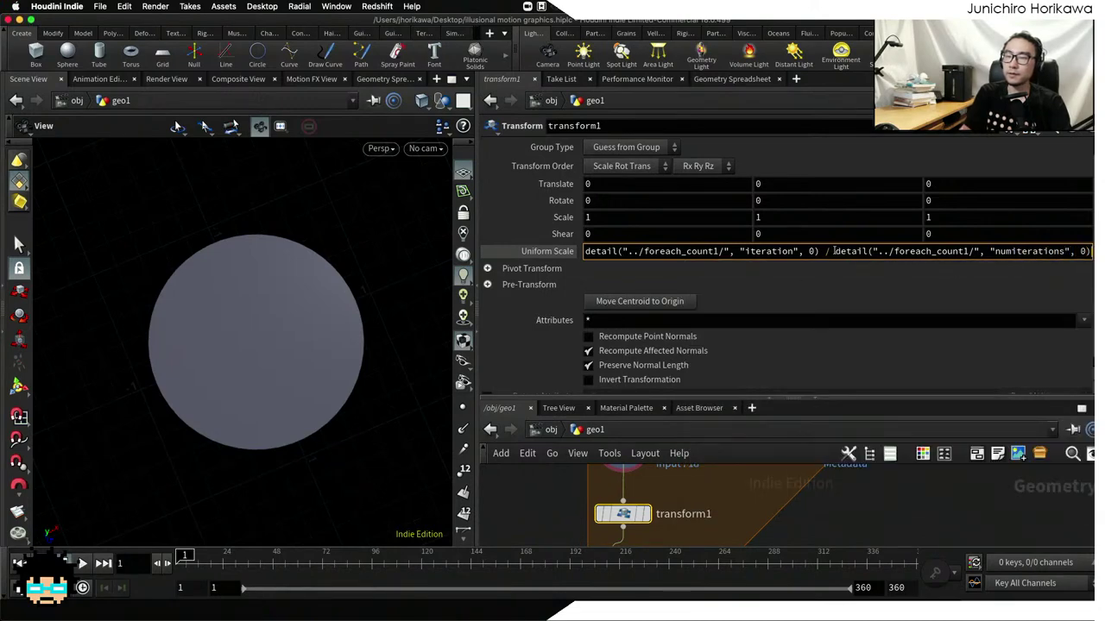
{"action": "left_click_drag", "start_coordinate": [834, 251], "coordinate": [1091, 252]}
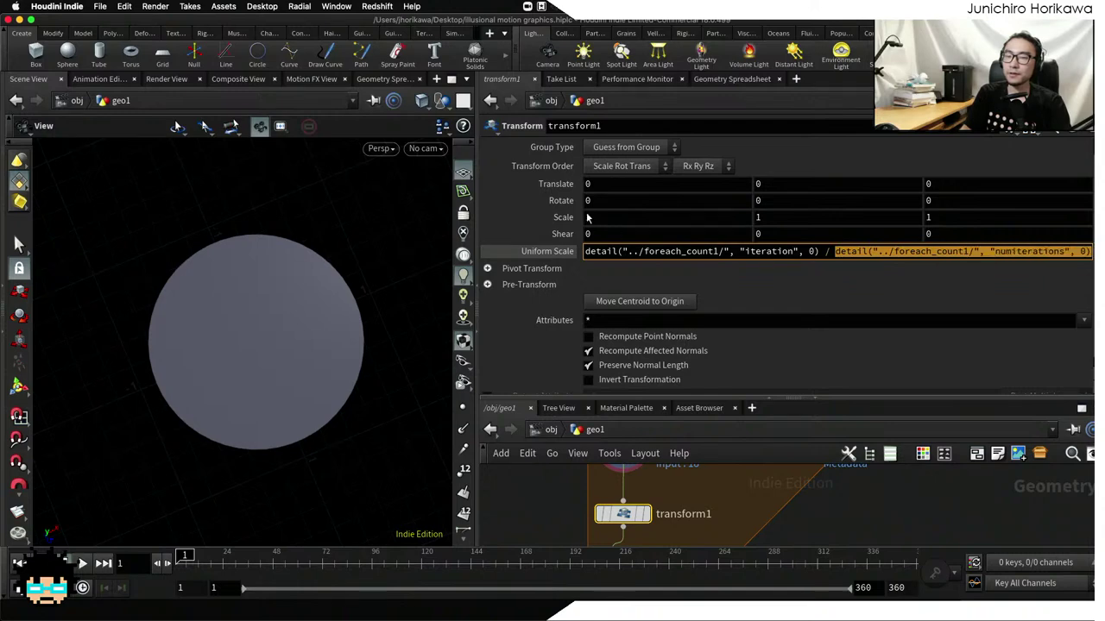
Change the Uniform Scale divisor to (numiterations − 1) and enlarge the network area
{"action": "left_click_drag", "start_coordinate": [475, 353], "coordinate": [395, 345]}
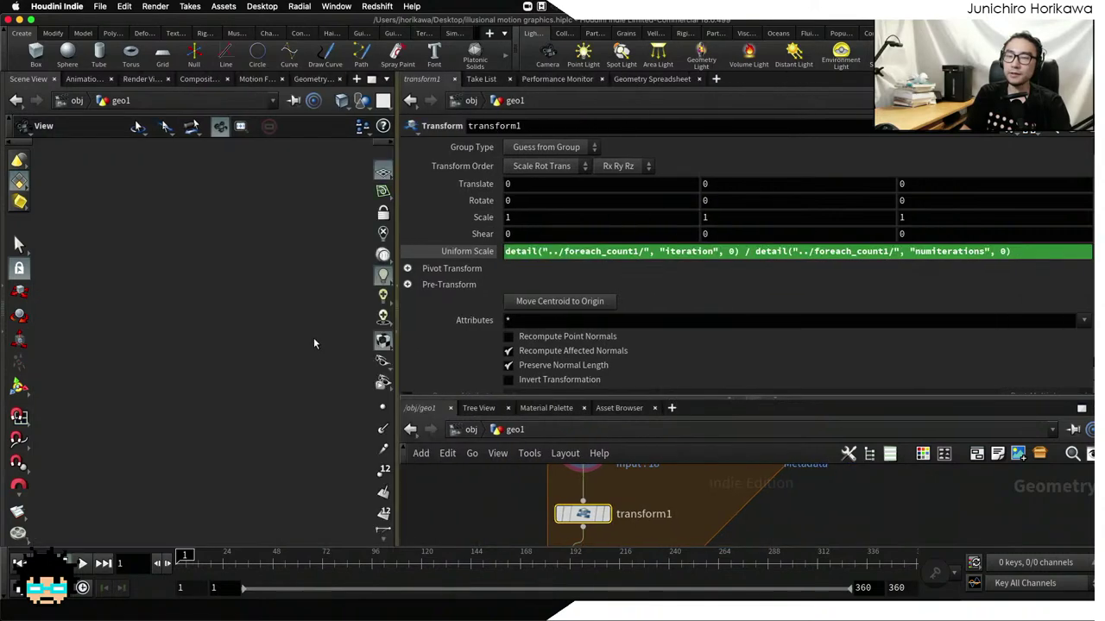
{"action": "left_click_drag", "start_coordinate": [313, 344], "coordinate": [294, 345]}
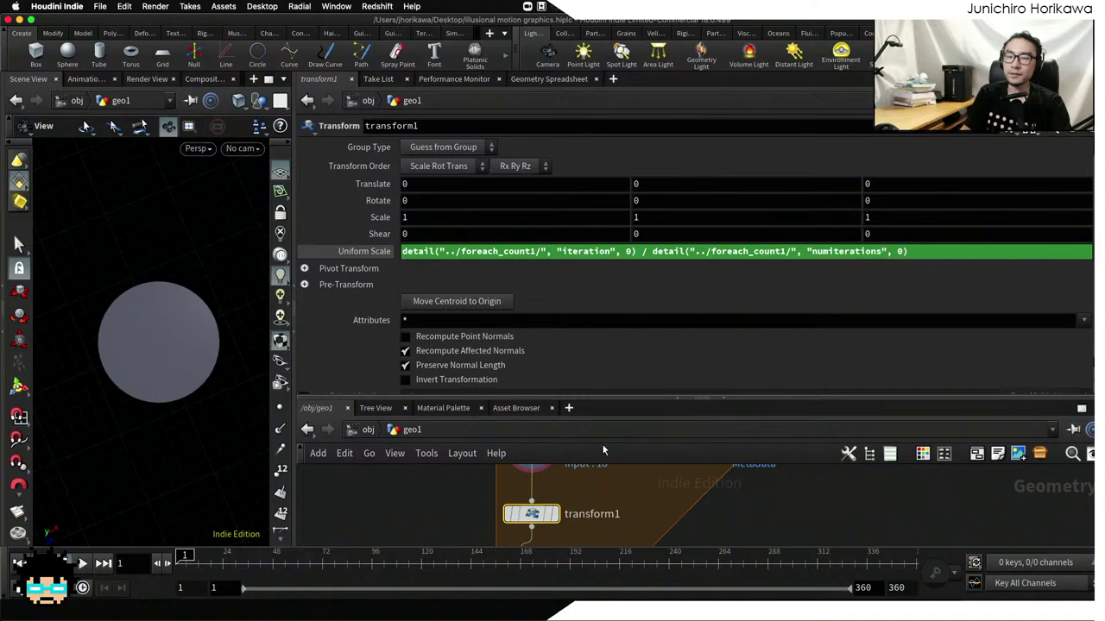
{"action": "left_click_drag", "start_coordinate": [637, 251], "coordinate": [387, 251]}
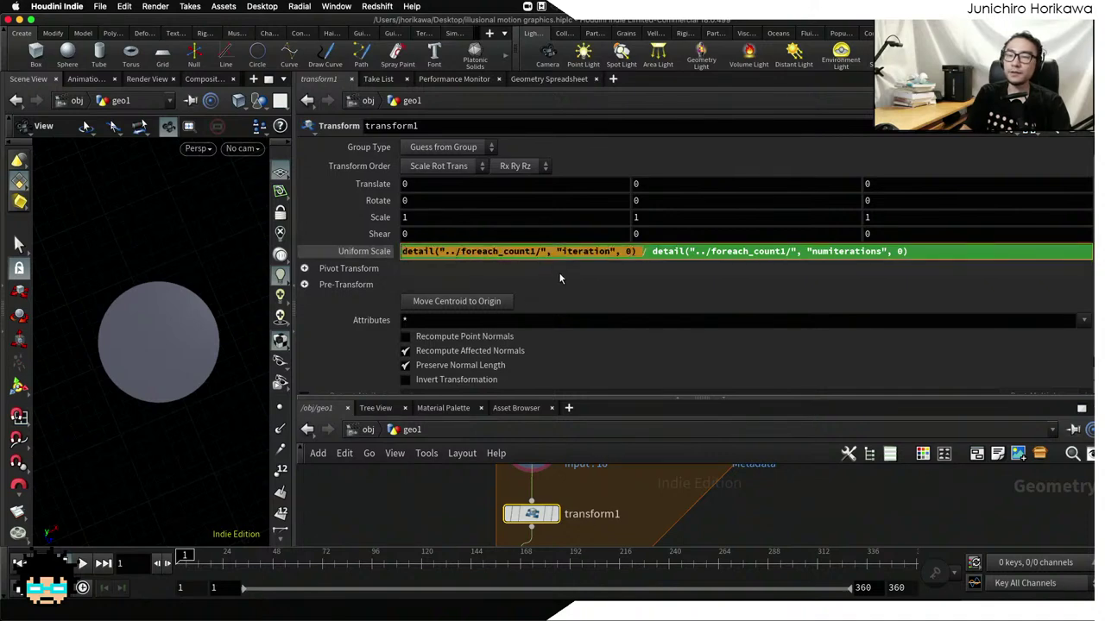
{"action": "left_click", "coordinate": [655, 251]}
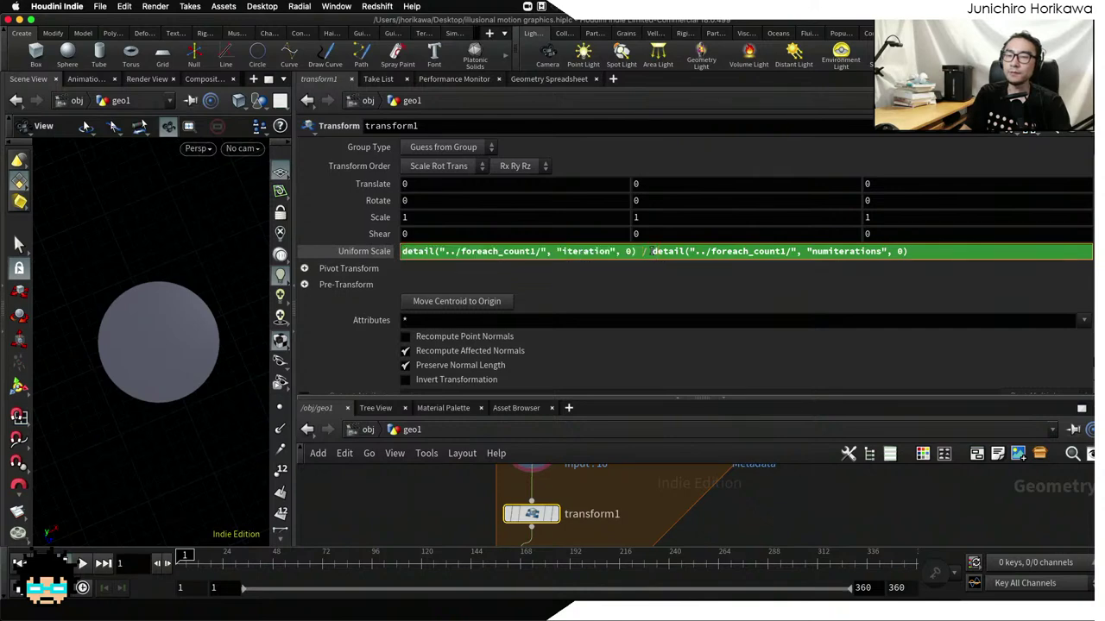
{"action": "type", "text": "("}
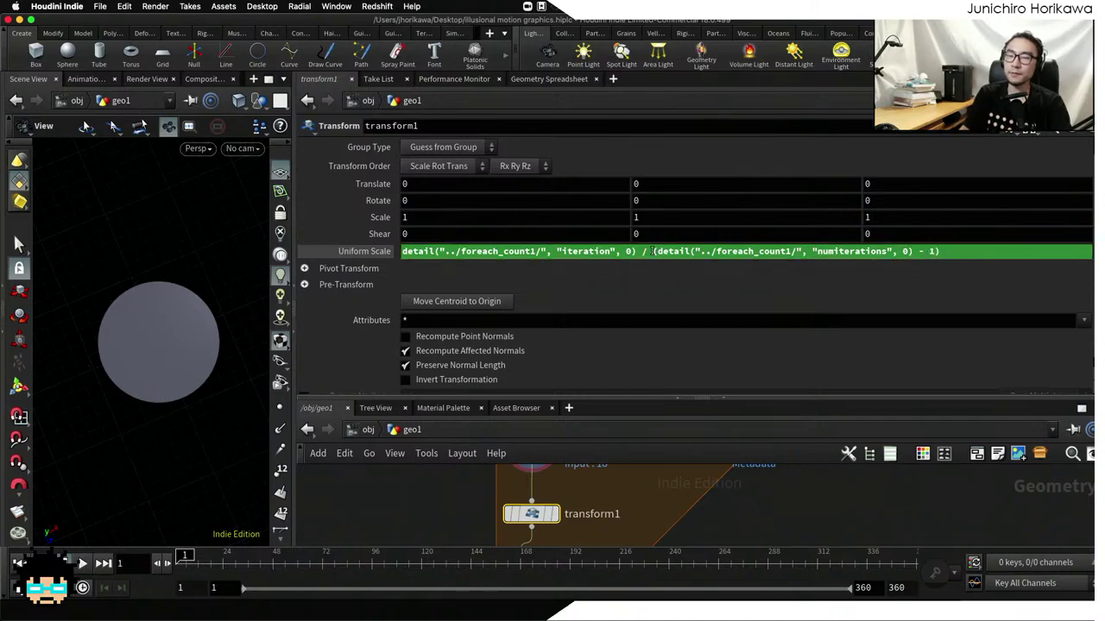
{"action": "left_click_drag", "start_coordinate": [652, 252], "coordinate": [939, 251]}
{"action": "left_click", "coordinate": [1008, 250]}
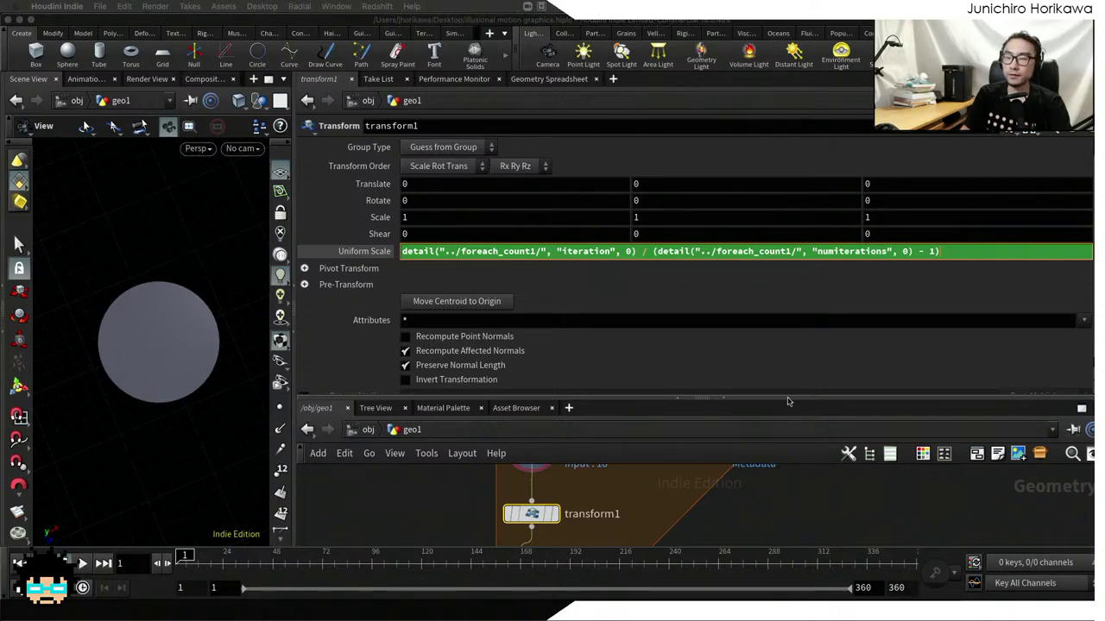
{"action": "left_click_drag", "start_coordinate": [787, 399], "coordinate": [788, 280]}
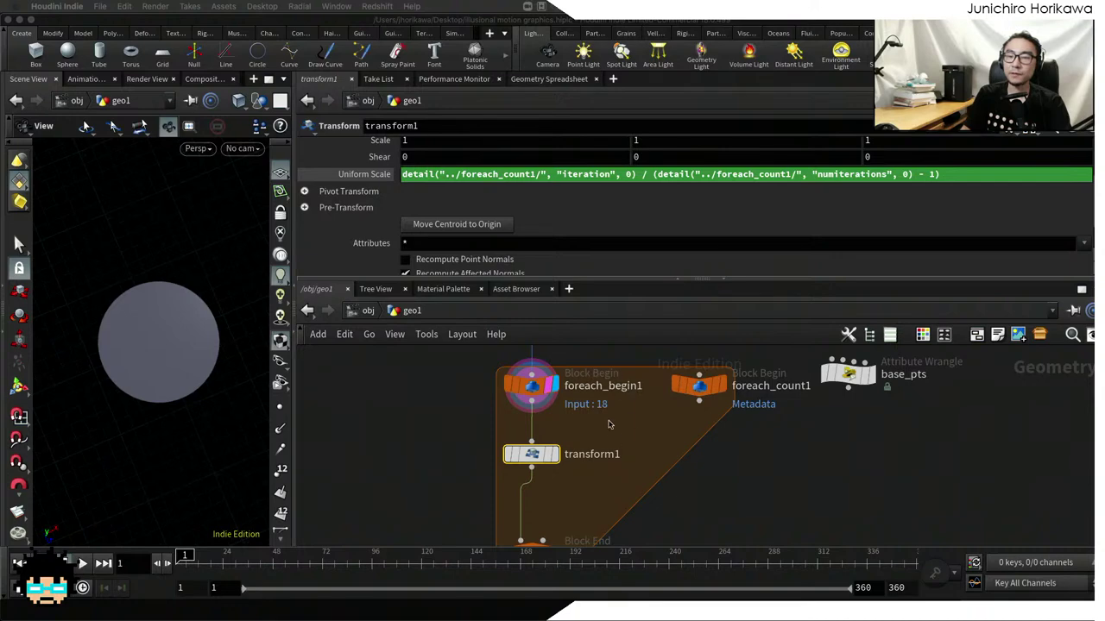
Set circle1's Arc Type to Open Arc
{"action": "scroll", "coordinate": [609, 423], "scroll_direction": "up", "scroll_amount": 2}
{"action": "scroll", "coordinate": [662, 485], "scroll_direction": "down", "scroll_amount": 1}
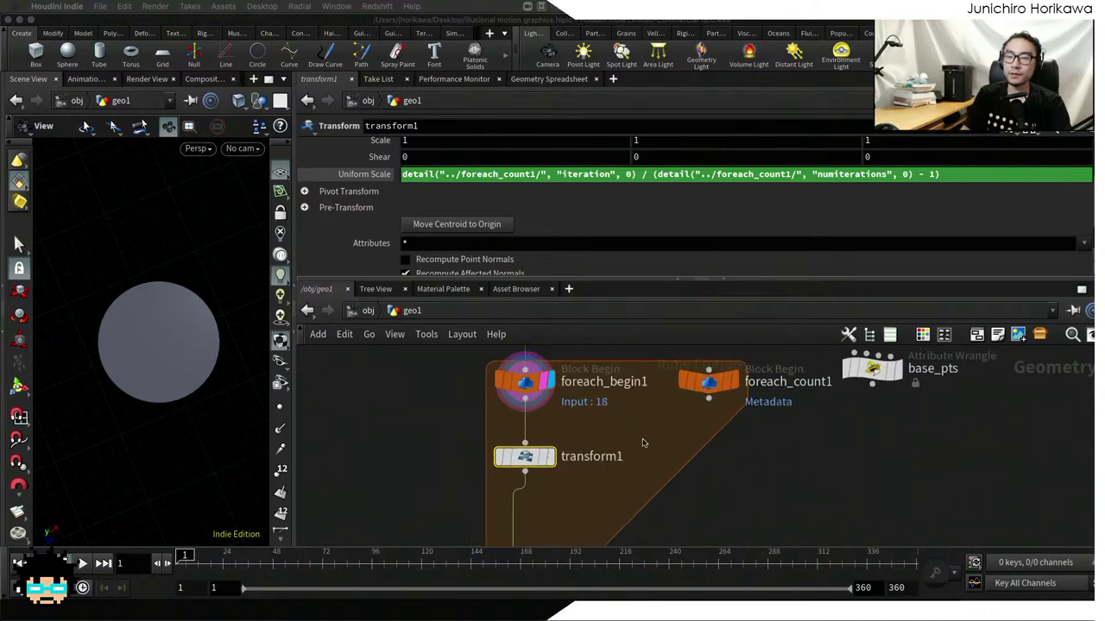
{"action": "middle_click_drag", "start_coordinate": [662, 431], "coordinate": [692, 518]}
{"action": "left_click", "coordinate": [555, 388]}
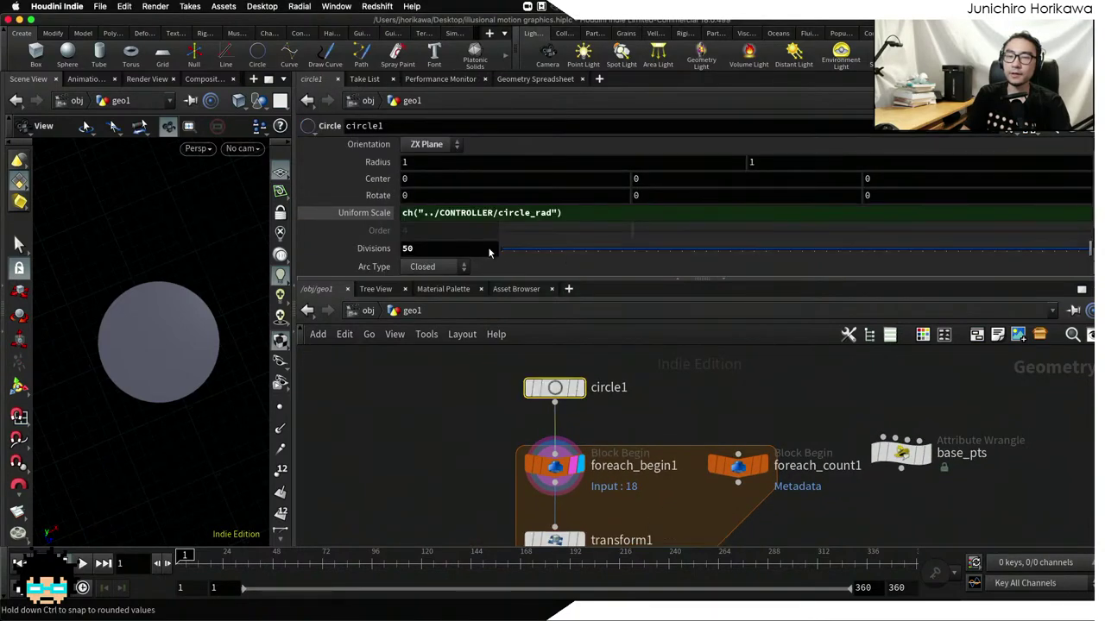
{"action": "left_click", "coordinate": [436, 267]}
{"action": "left_click", "coordinate": [437, 285]}
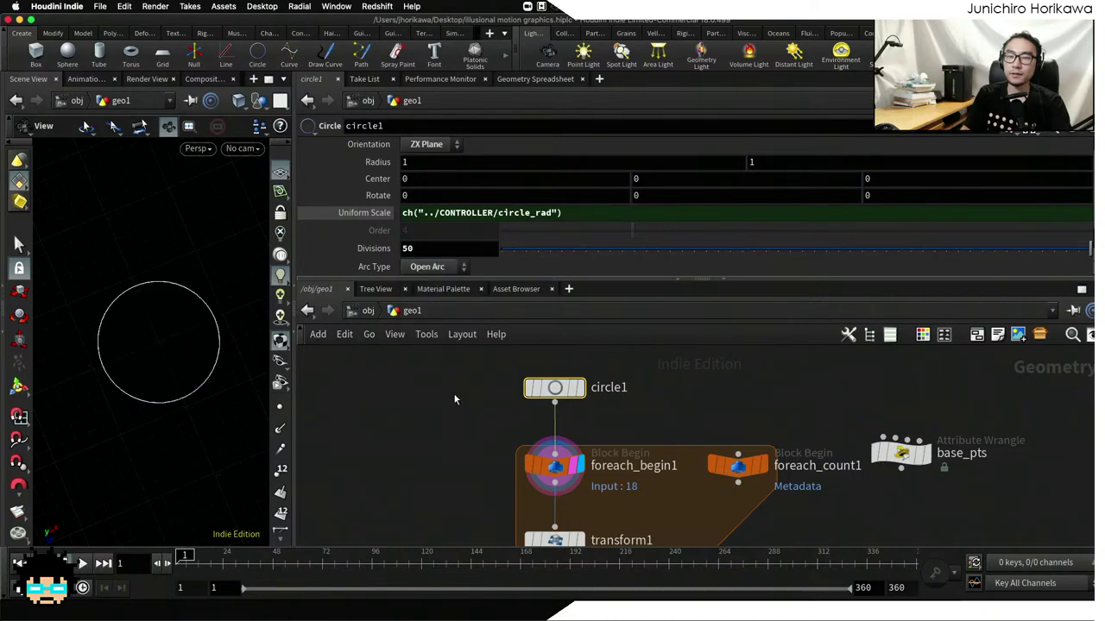
Display foreach_end1's output and orbit the viewport to inspect the 19 concentric rings
{"action": "middle_click_drag", "start_coordinate": [600, 518], "coordinate": [605, 429]}
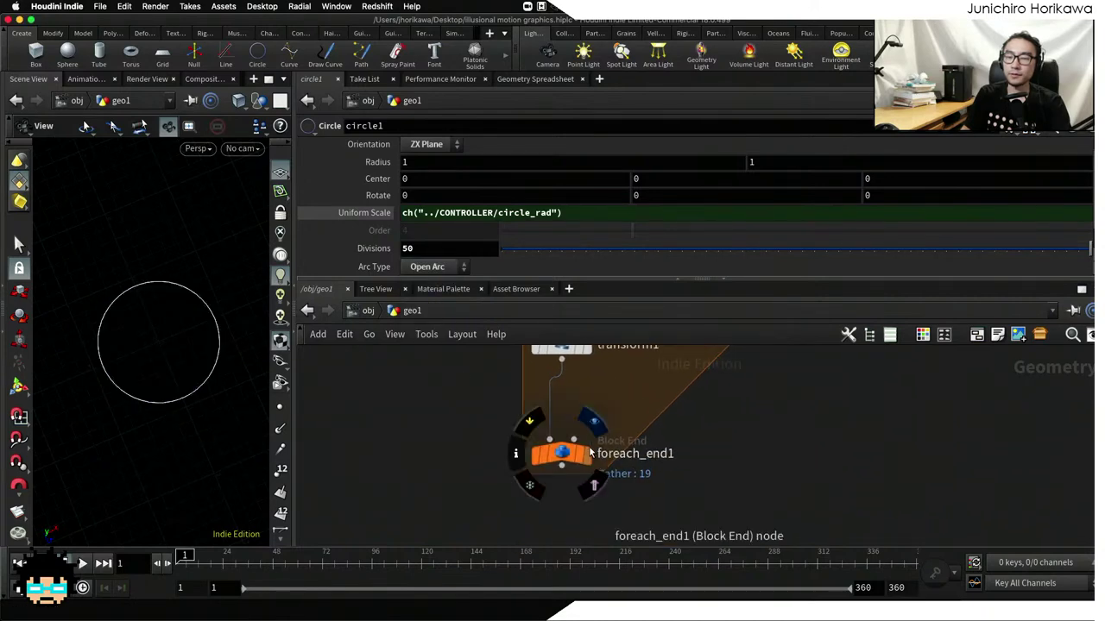
{"action": "left_click", "coordinate": [588, 452]}
{"action": "left_click_drag", "start_coordinate": [127, 323], "coordinate": [167, 350]}
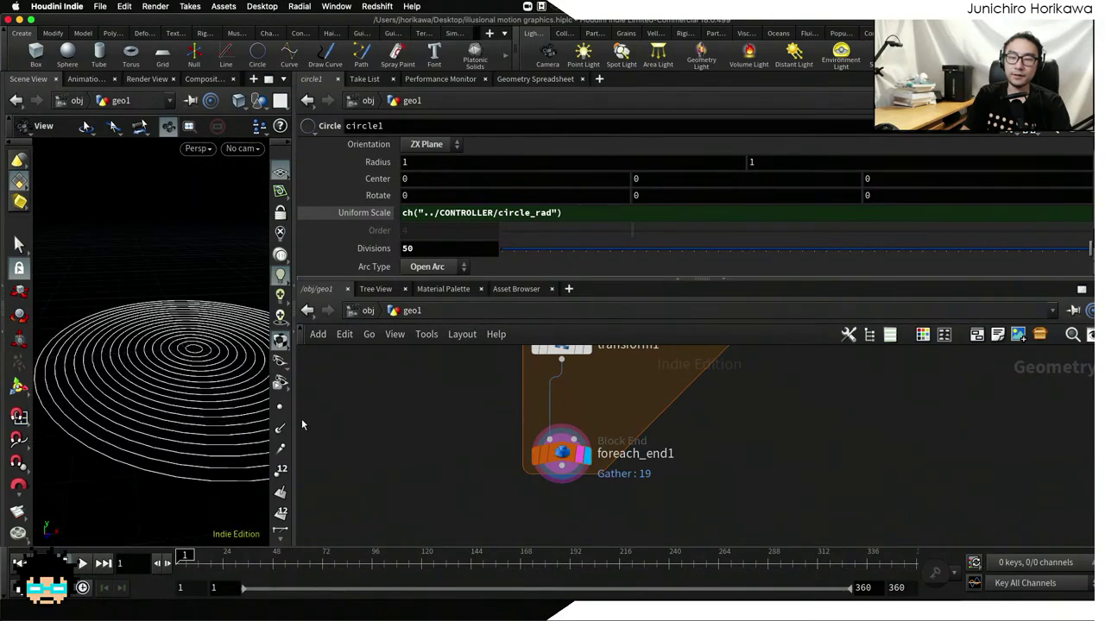
{"action": "left_click_drag", "start_coordinate": [294, 423], "coordinate": [529, 423]}
{"action": "left_click_drag", "start_coordinate": [316, 369], "coordinate": [304, 340]}
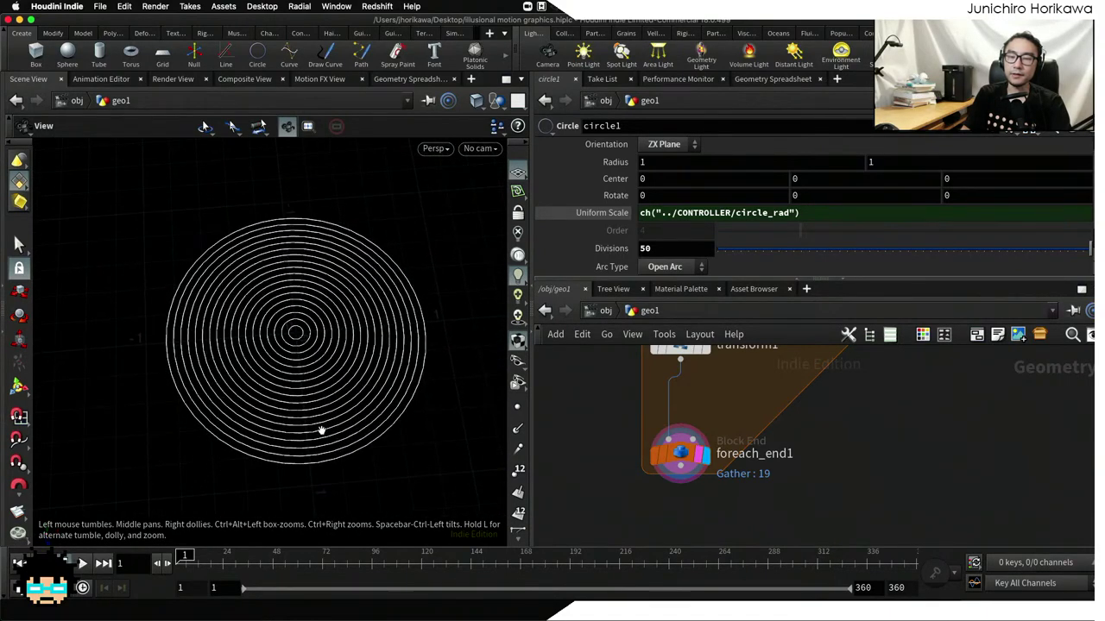
{"action": "scroll", "coordinate": [296, 331], "scroll_direction": "up", "scroll_amount": 5}
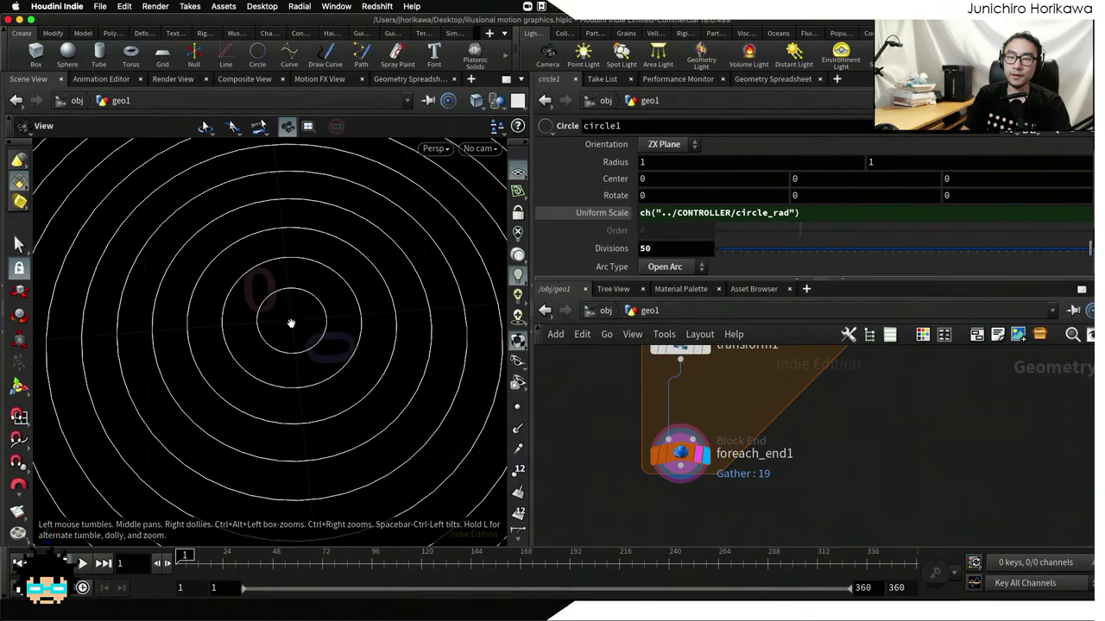
{"action": "left_click", "coordinate": [518, 406]}
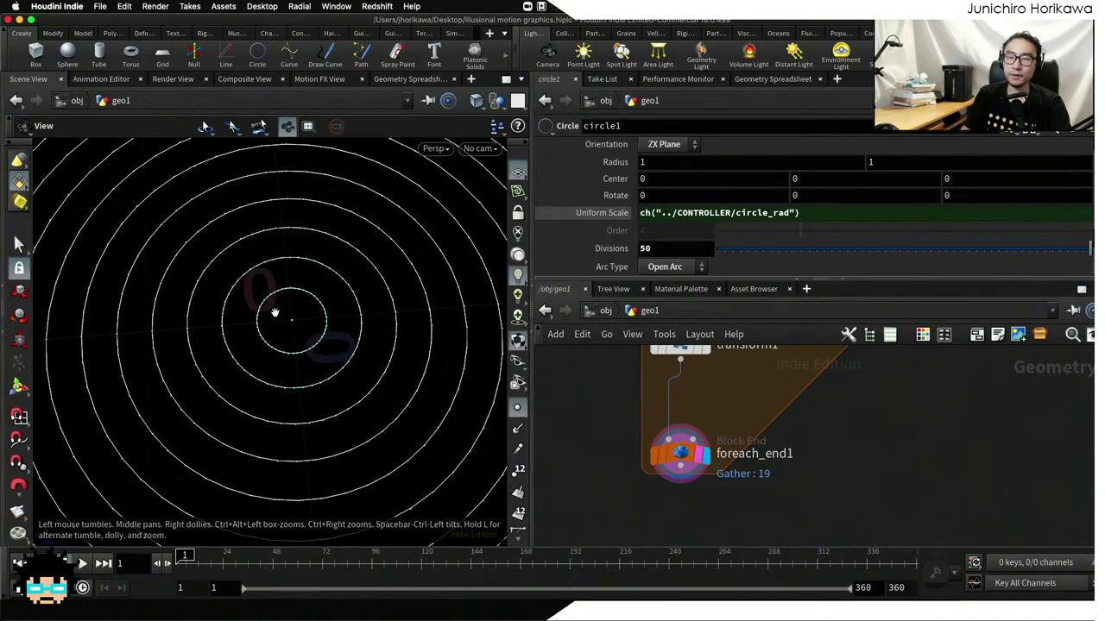
{"action": "left_click", "coordinate": [518, 407]}
{"action": "scroll", "coordinate": [303, 330], "scroll_direction": "down", "scroll_amount": 3}
{"action": "scroll", "coordinate": [303, 331], "scroll_direction": "down", "scroll_amount": 5}
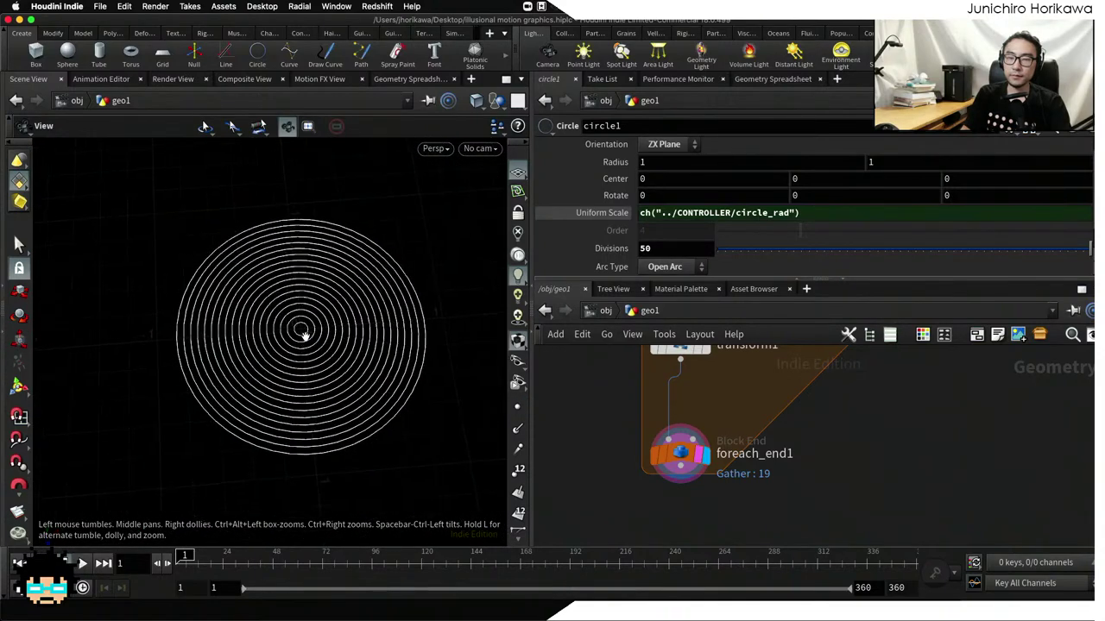
{"action": "mouse_move", "coordinate": [301, 328]}
{"action": "left_mouse_down"}
{"action": "mouse_move", "coordinate": [296, 301]}
{"action": "mouse_move", "coordinate": [304, 332]}
{"action": "left_mouse_up"}
{"action": "scroll", "coordinate": [549, 394], "scroll_direction": "down", "scroll_amount": 3}
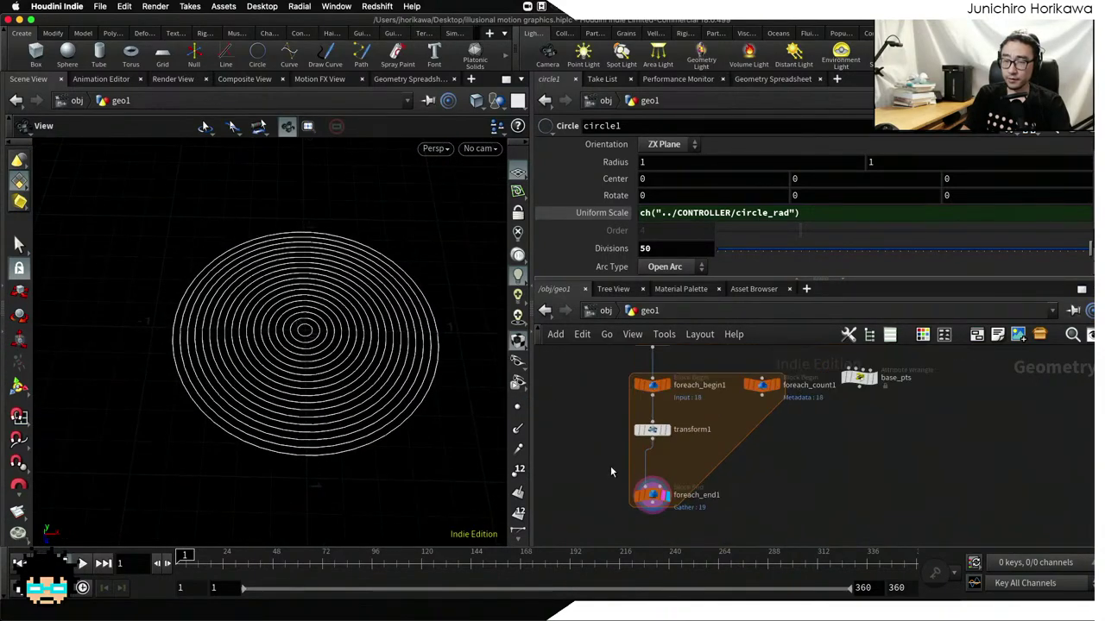
Copy transform1's Uniform Scale and paste it as a relative reference ch("scale") into Translate Y
{"action": "left_click_drag", "start_coordinate": [395, 427], "coordinate": [324, 350]}
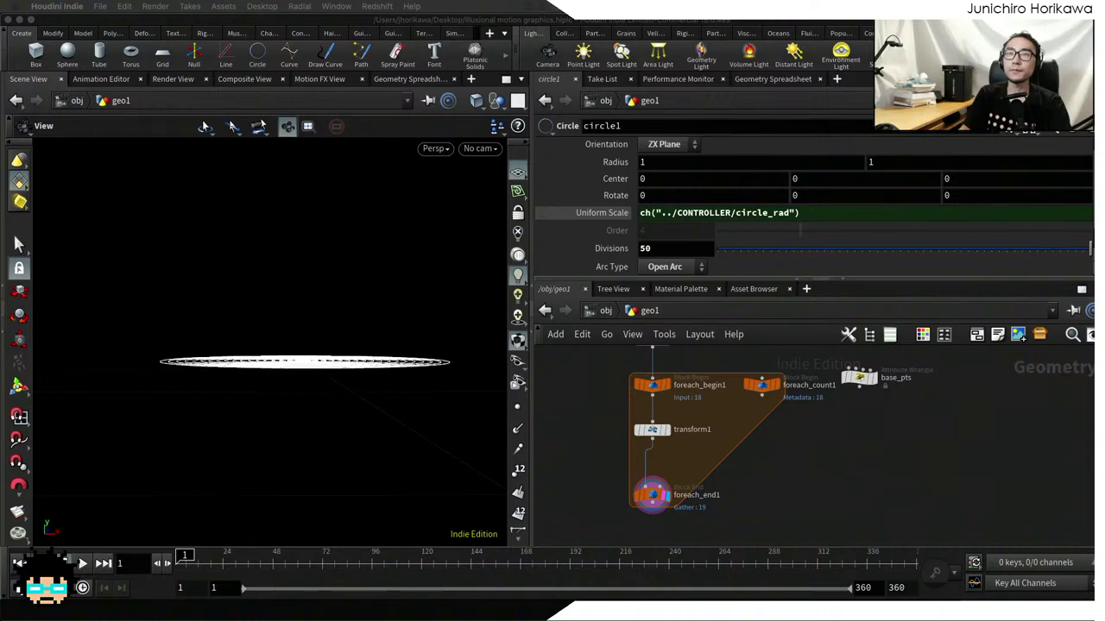
{"action": "left_click", "coordinate": [654, 432]}
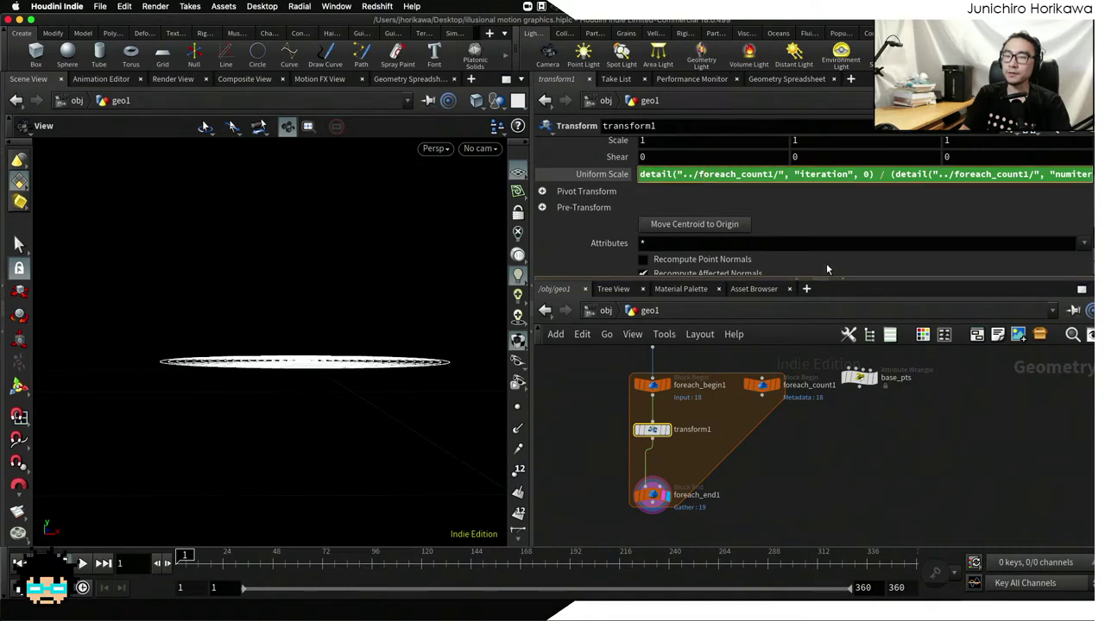
{"action": "left_click_drag", "start_coordinate": [845, 286], "coordinate": [845, 342]}
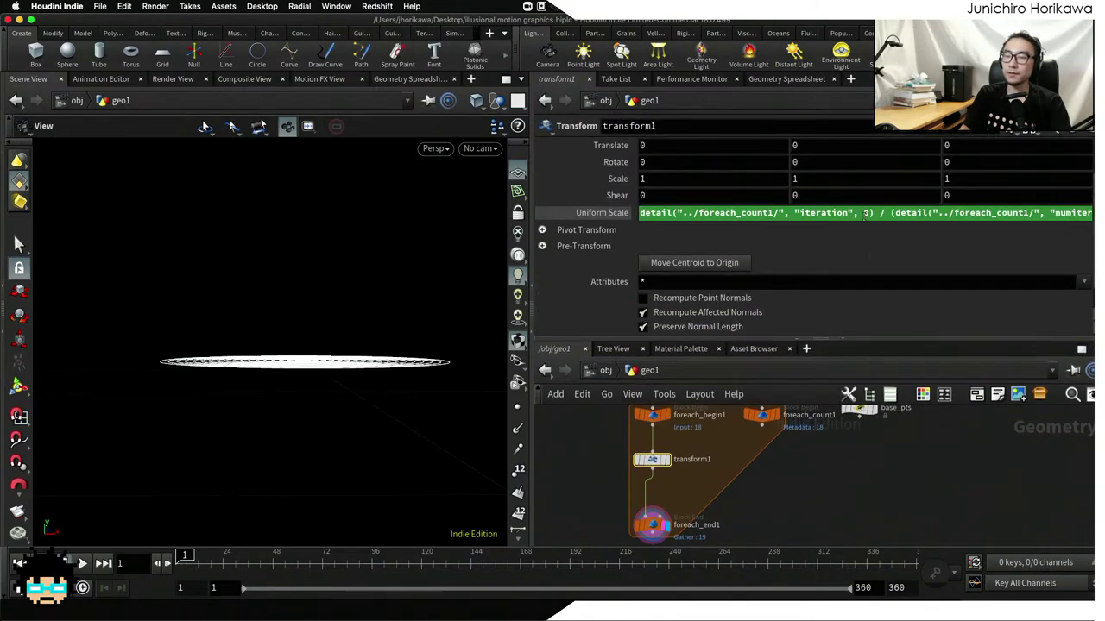
{"action": "scroll", "coordinate": [889, 188], "scroll_direction": "up", "scroll_amount": 3}
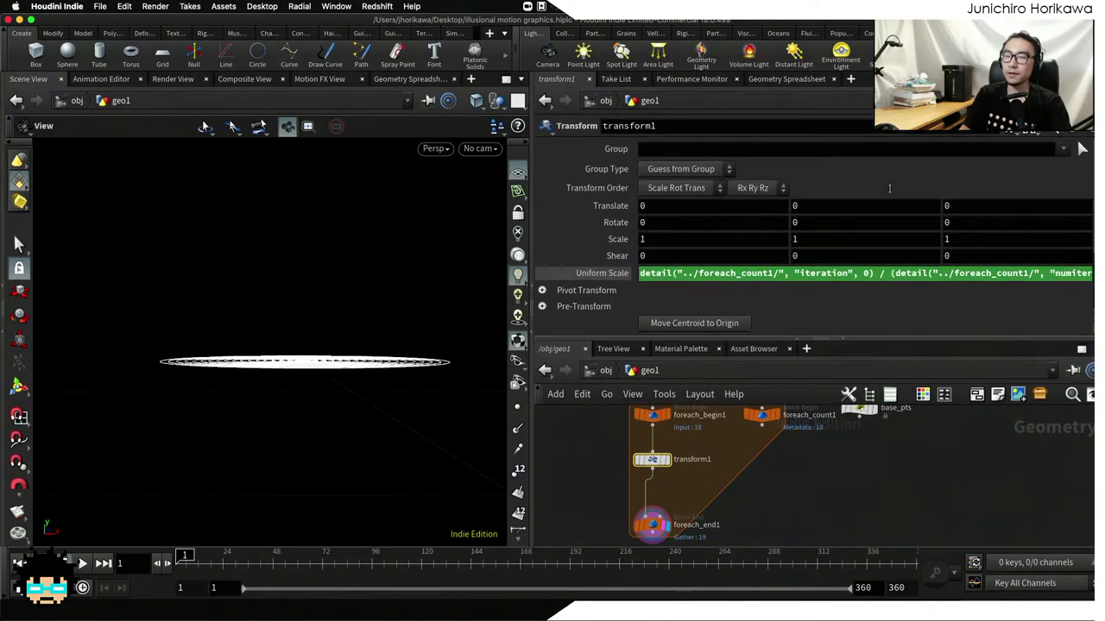
{"action": "right_click", "coordinate": [767, 273]}
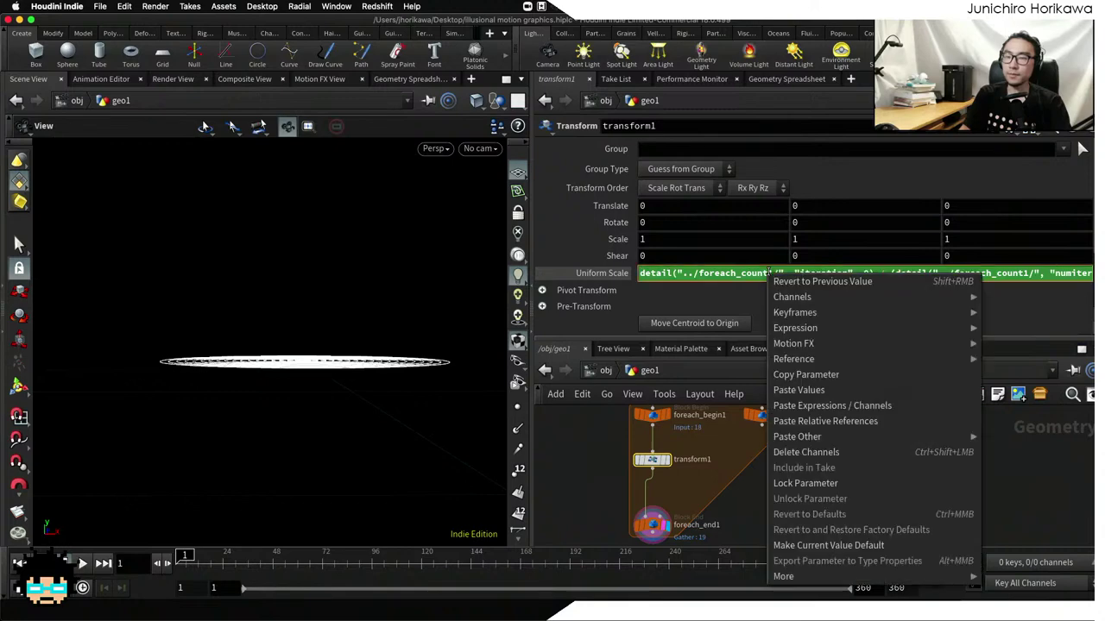
{"action": "left_click", "coordinate": [800, 375]}
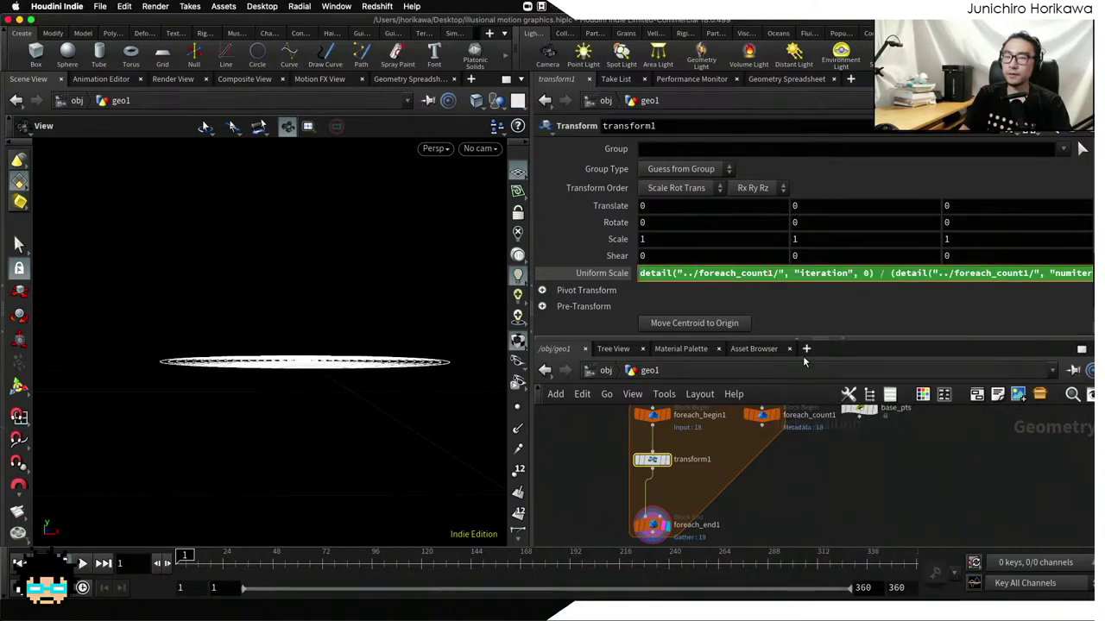
{"action": "left_click", "coordinate": [809, 207]}
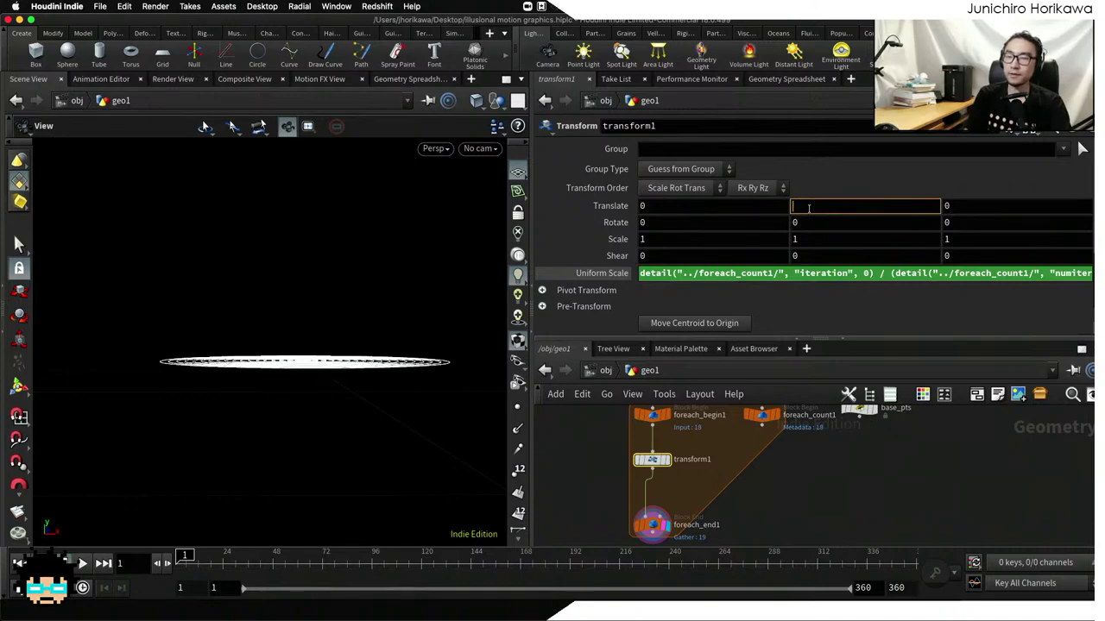
{"action": "right_click", "coordinate": [808, 207]}
{"action": "left_click", "coordinate": [841, 357]}
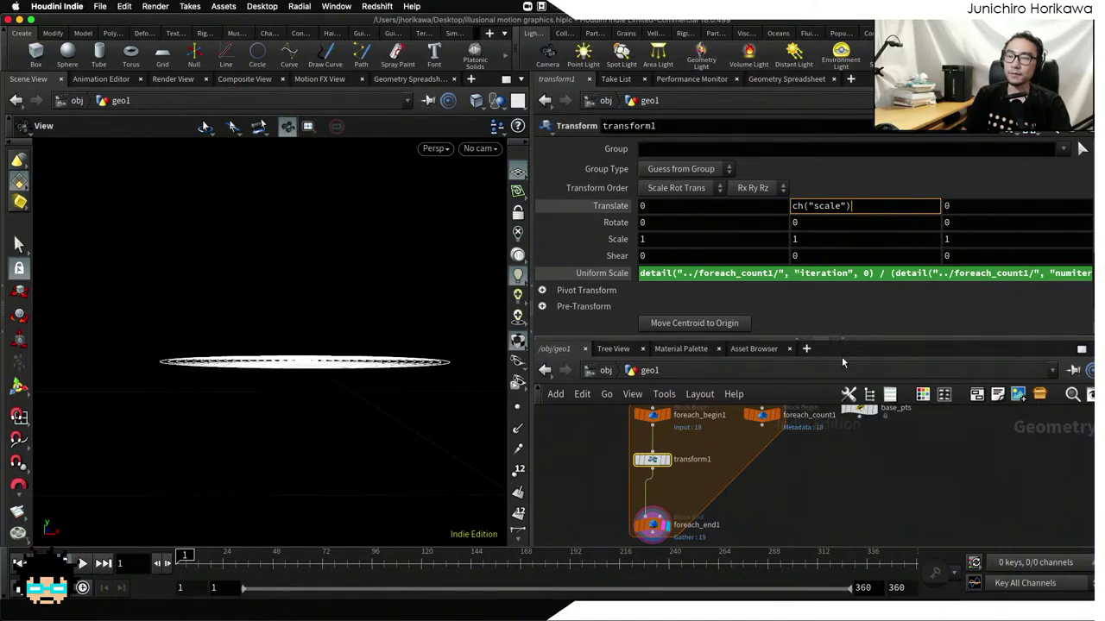
Negate Translate Y to -ch("scale") so the widest ring sits at the cone's bottom
{"action": "left_click_drag", "start_coordinate": [345, 345], "coordinate": [290, 369]}
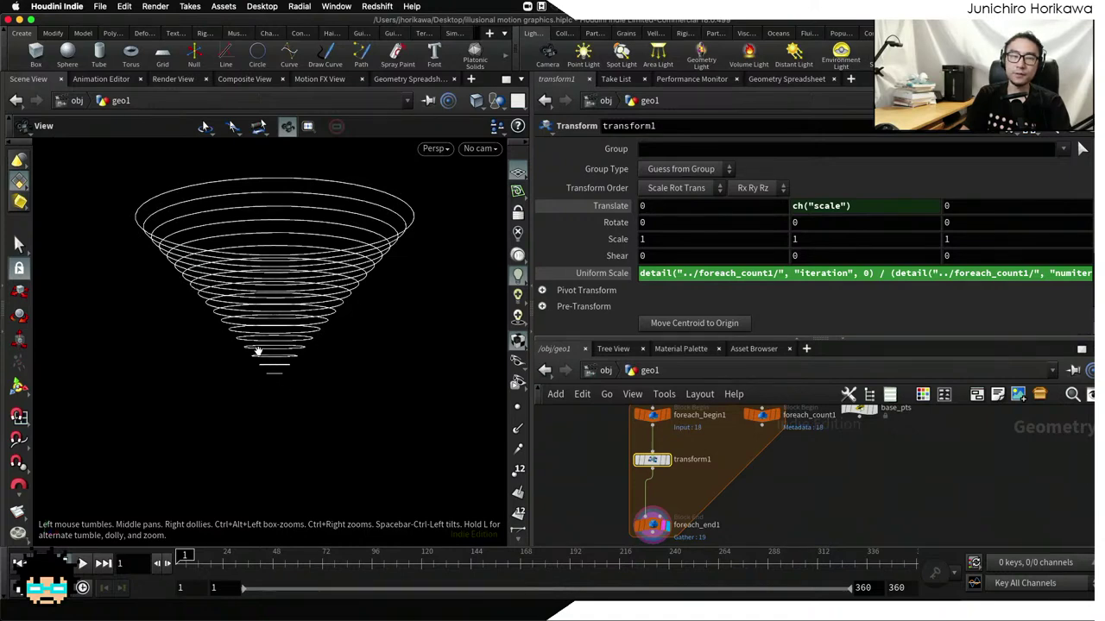
{"action": "left_click", "coordinate": [794, 209]}
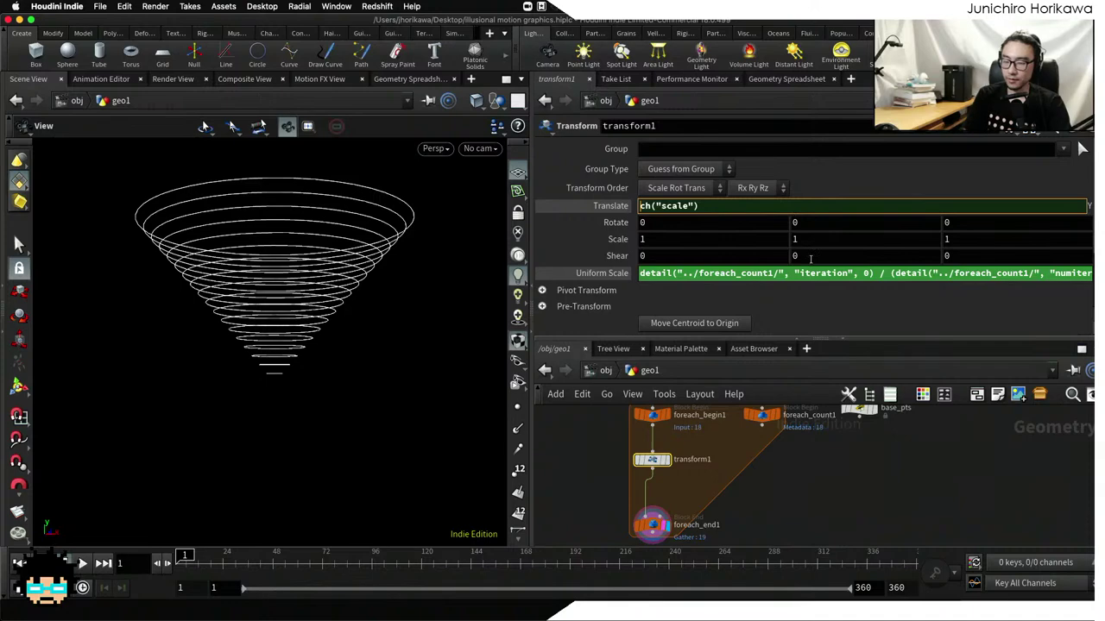
{"action": "type", "text": "-"}
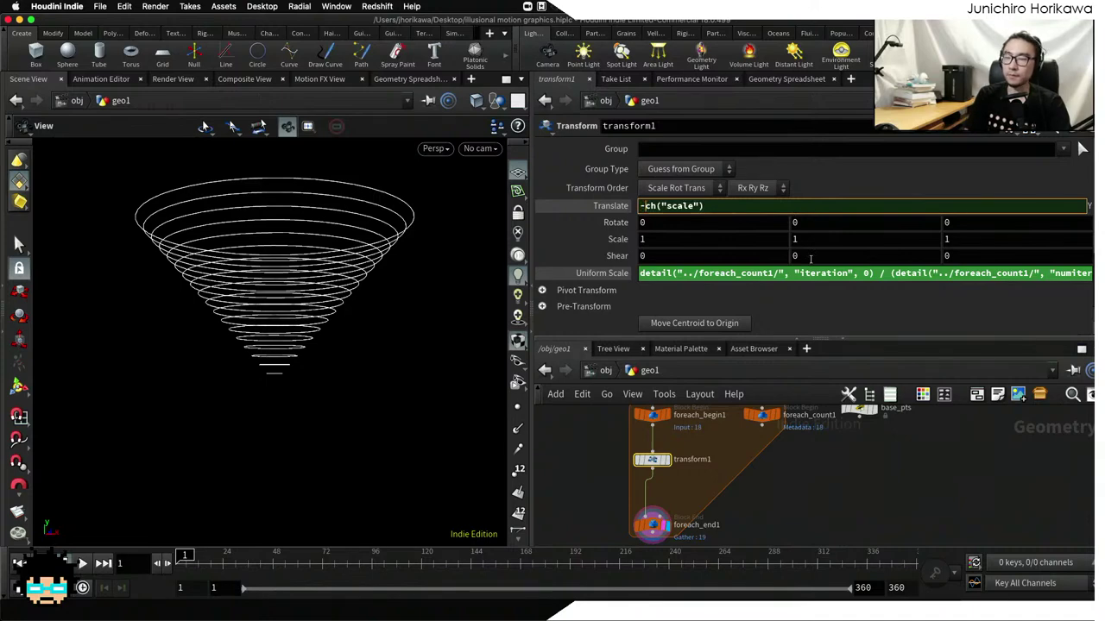
{"action": "key", "text": "Return"}
Orbit around the cone of rings from several angles and bring up the node creation menu
{"action": "left_click_drag", "start_coordinate": [459, 328], "coordinate": [252, 280]}
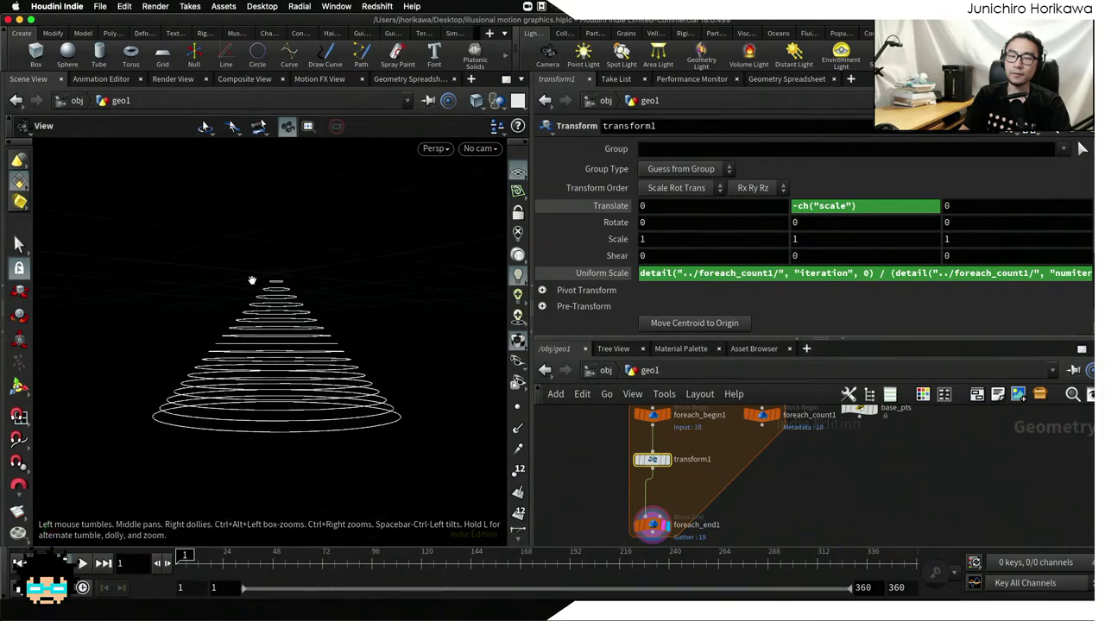
{"action": "left_click_drag", "start_coordinate": [291, 428], "coordinate": [250, 420]}
{"action": "scroll", "coordinate": [773, 457], "scroll_direction": "down", "scroll_amount": 5}
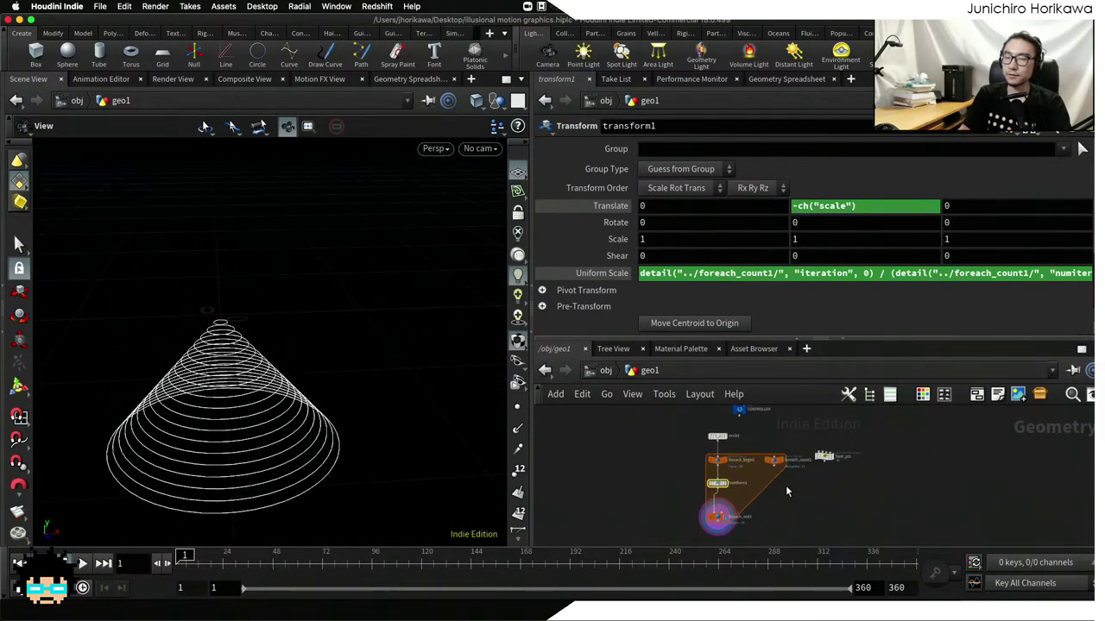
{"action": "scroll", "coordinate": [779, 487], "scroll_direction": "up", "scroll_amount": 2}
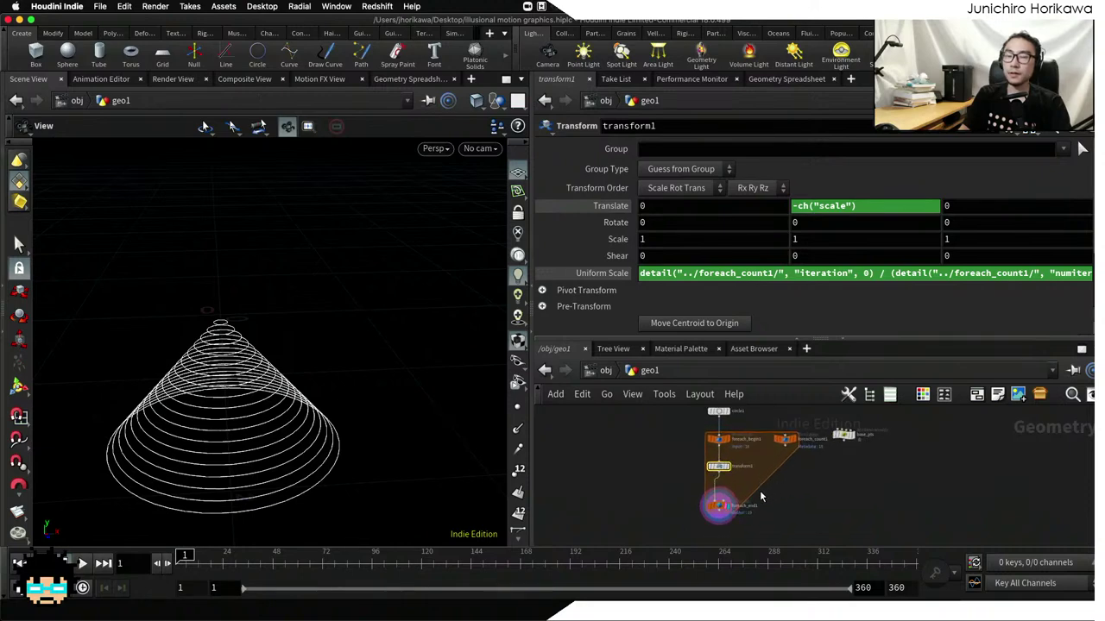
{"action": "scroll", "coordinate": [727, 488], "scroll_direction": "up", "scroll_amount": 2}
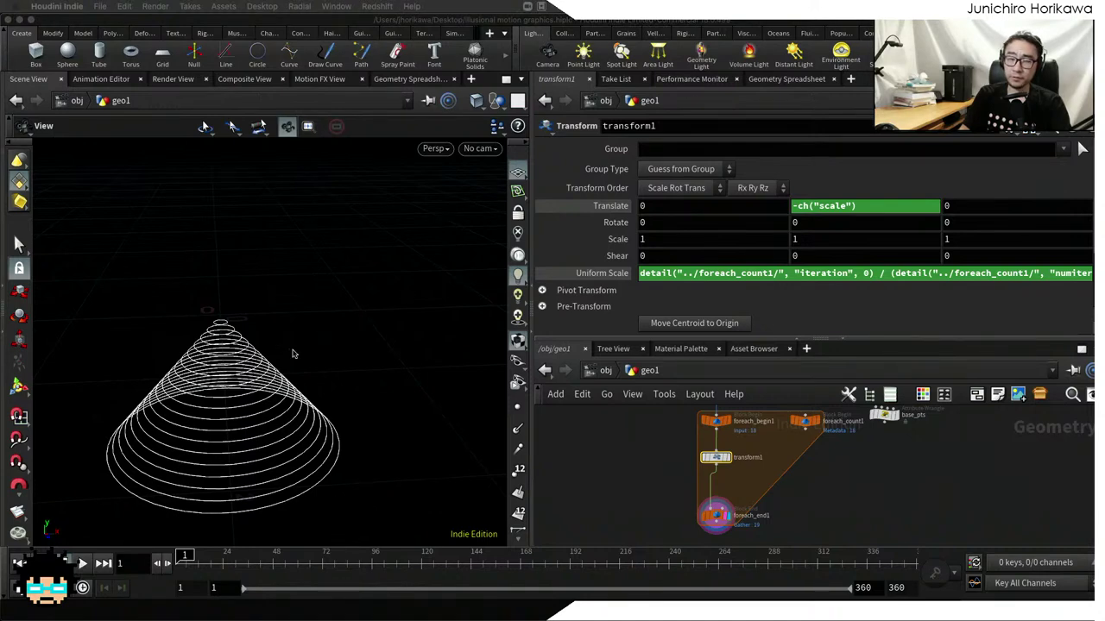
{"action": "left_click_drag", "start_coordinate": [314, 353], "coordinate": [333, 394]}
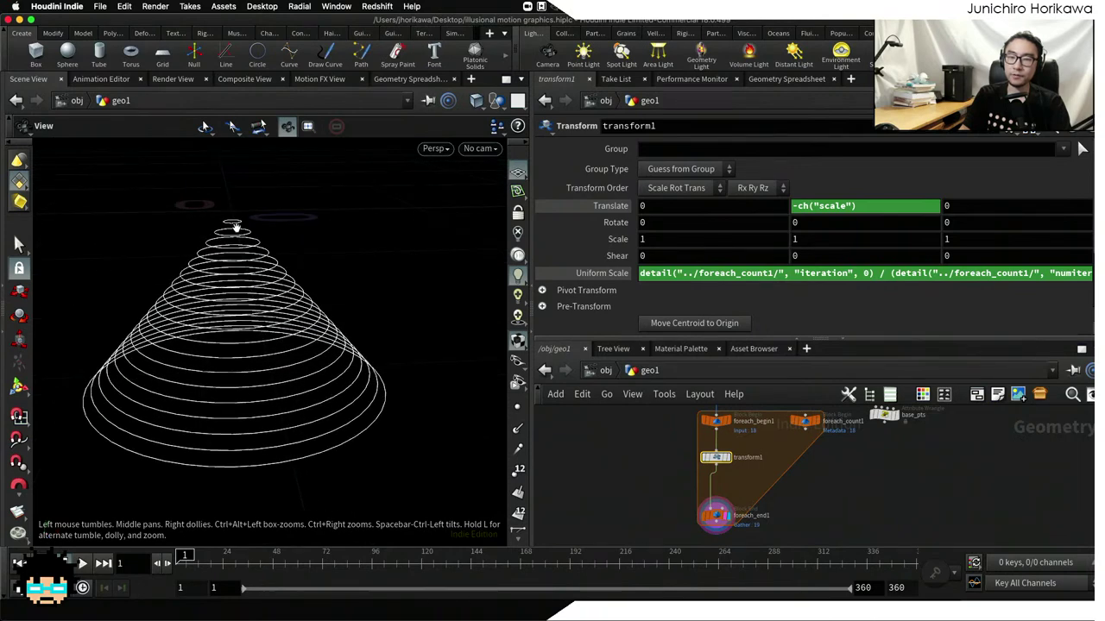
{"action": "scroll", "coordinate": [228, 240], "scroll_direction": "up", "scroll_amount": 4}
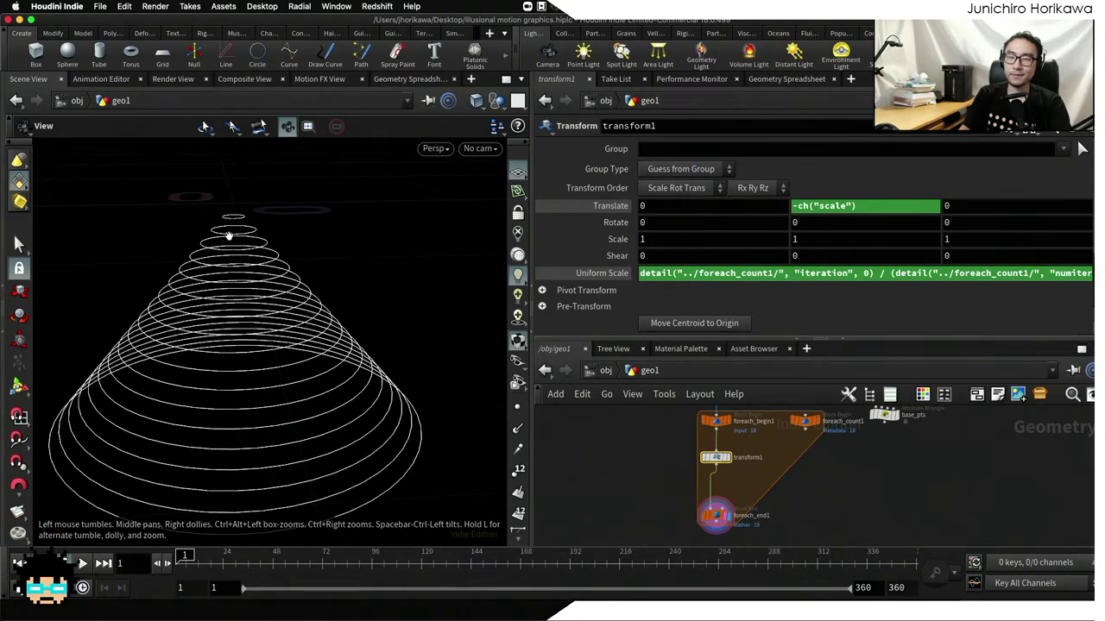
{"action": "scroll", "coordinate": [229, 235], "scroll_direction": "down", "scroll_amount": 3}
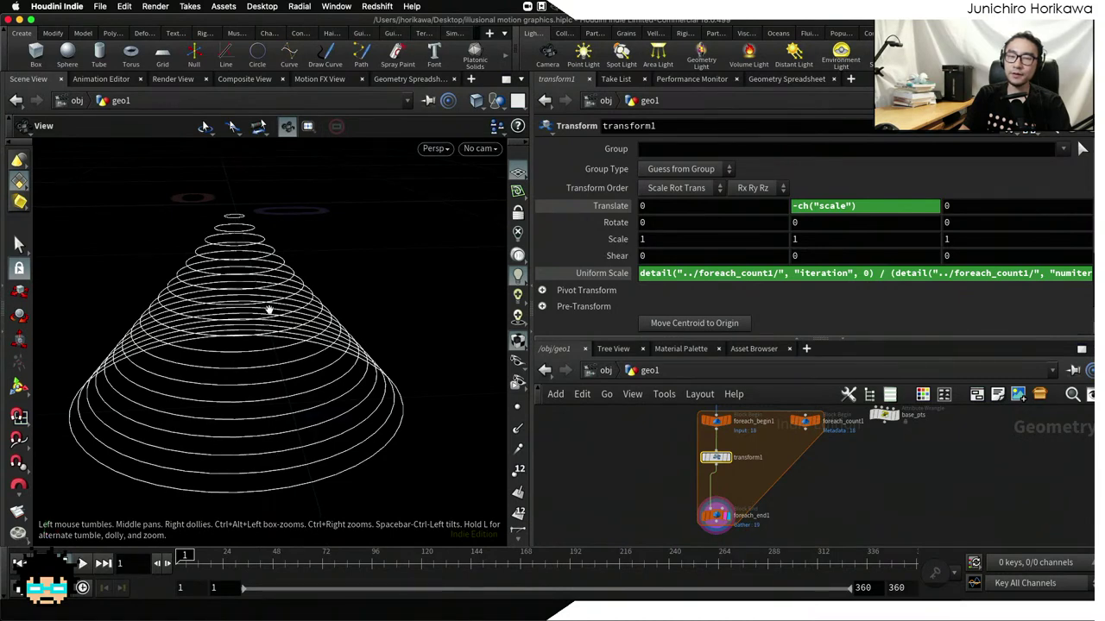
{"action": "mouse_move", "coordinate": [287, 301]}
{"action": "left_mouse_down"}
{"action": "mouse_move", "coordinate": [311, 301]}
{"action": "mouse_move", "coordinate": [300, 292]}
{"action": "left_mouse_up"}
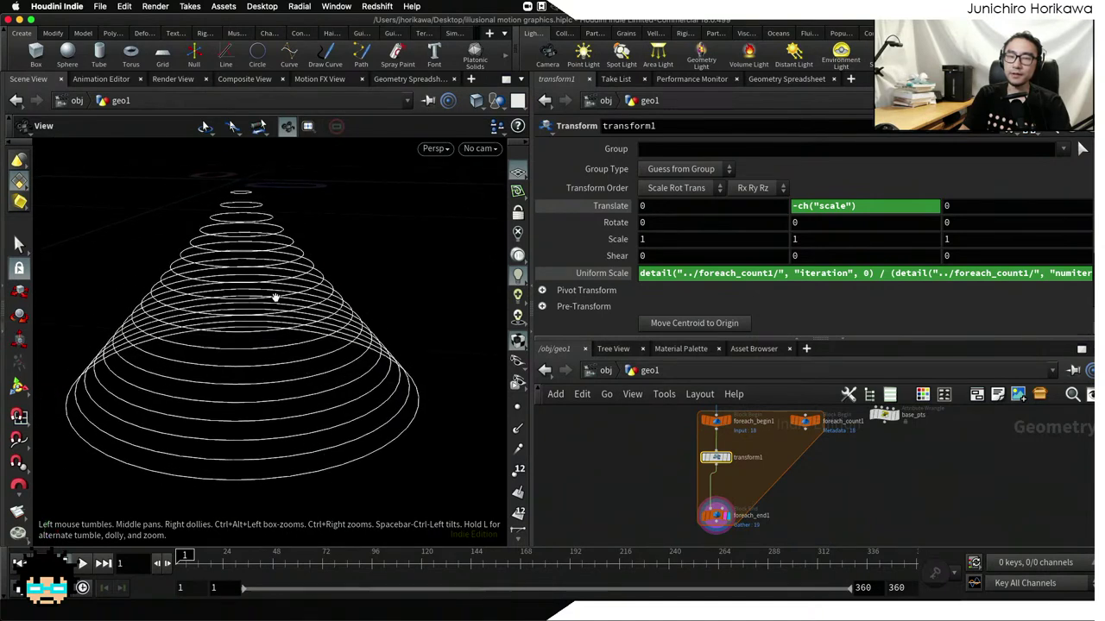
{"action": "left_click_drag", "start_coordinate": [274, 298], "coordinate": [286, 307]}
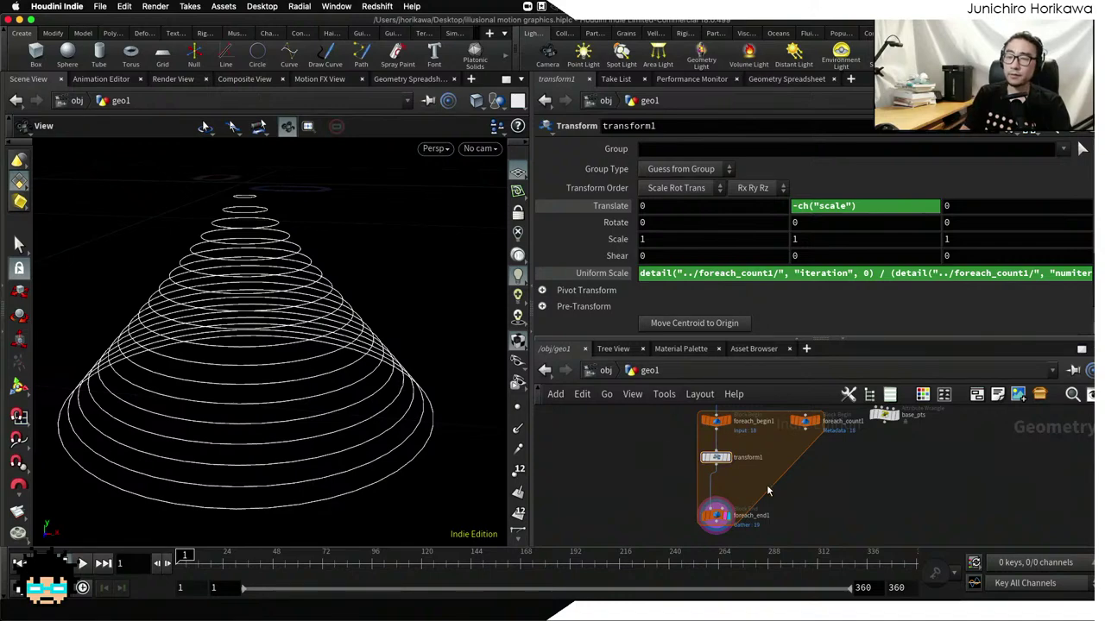
{"action": "key", "text": "Tab"}
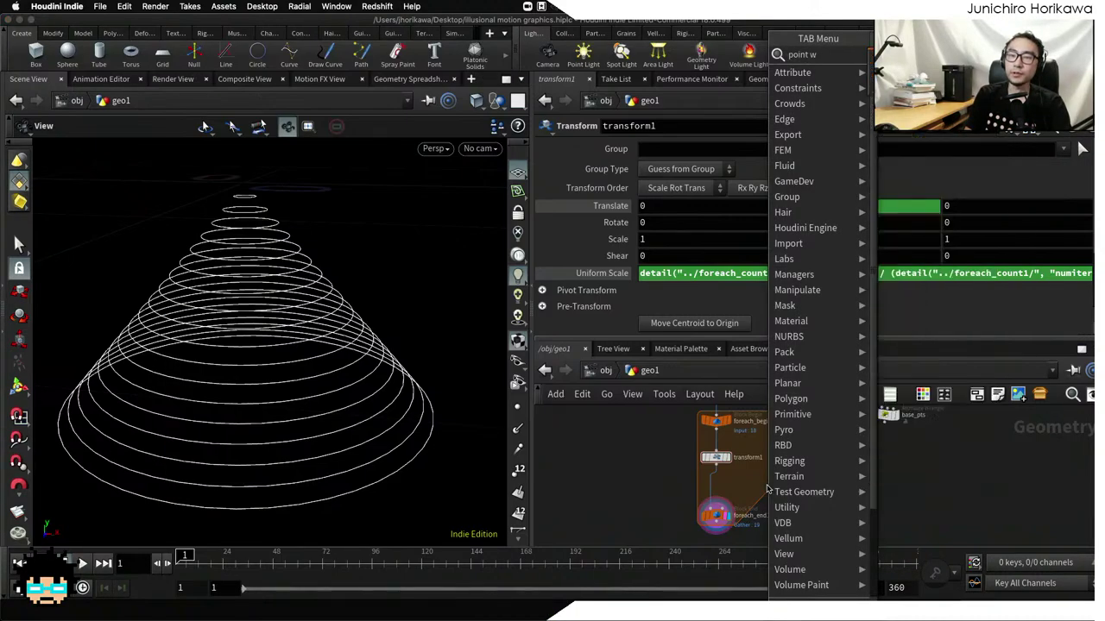
Add an Attribute Wrangle inside the for-each block, wired from transform1 and foreach_count1
{"action": "left_click", "coordinate": [769, 491]}
{"action": "left_click", "coordinate": [774, 485]}
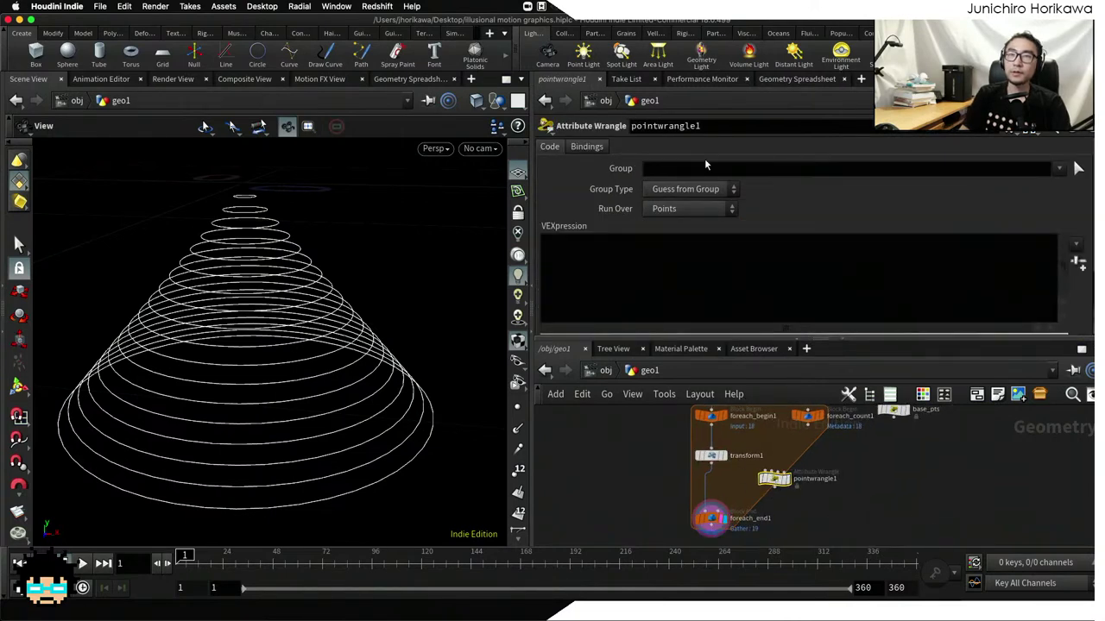
{"action": "scroll", "coordinate": [707, 488], "scroll_direction": "up", "scroll_amount": 1}
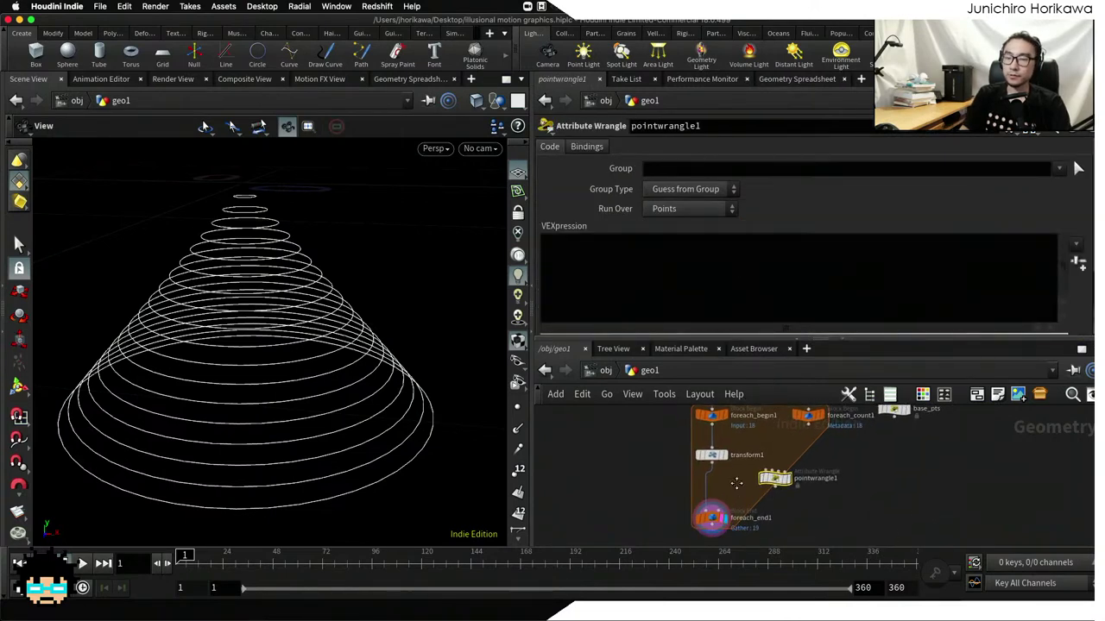
{"action": "scroll", "coordinate": [721, 456], "scroll_direction": "up", "scroll_amount": 2}
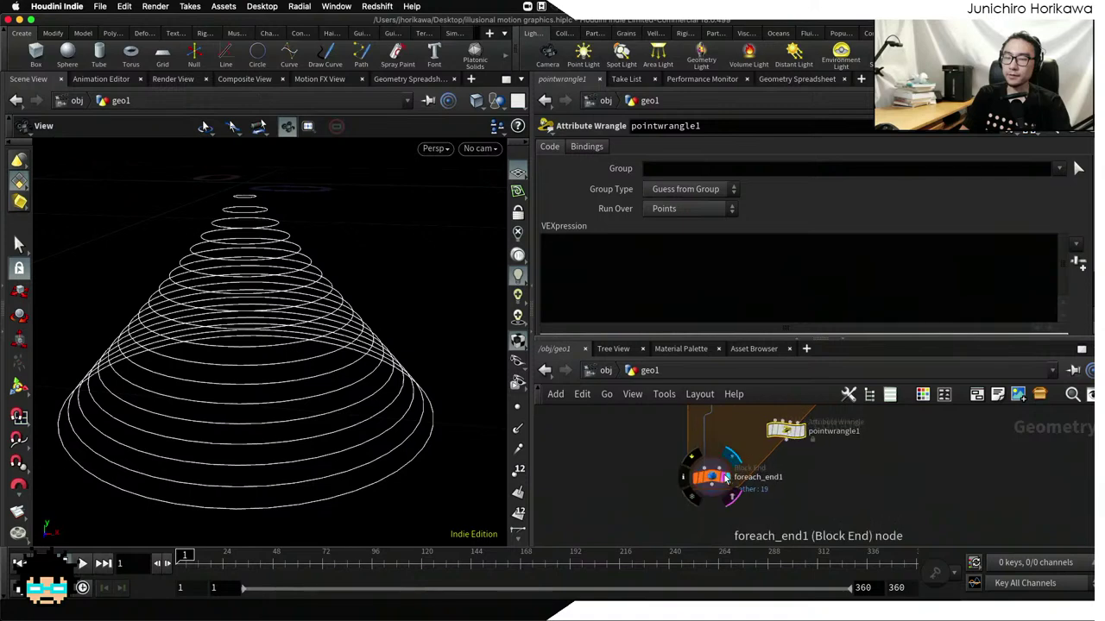
{"action": "left_click_drag", "start_coordinate": [739, 467], "coordinate": [820, 489]}
{"action": "left_click_drag", "start_coordinate": [820, 498], "coordinate": [786, 501]}
{"action": "left_click", "coordinate": [518, 407]}
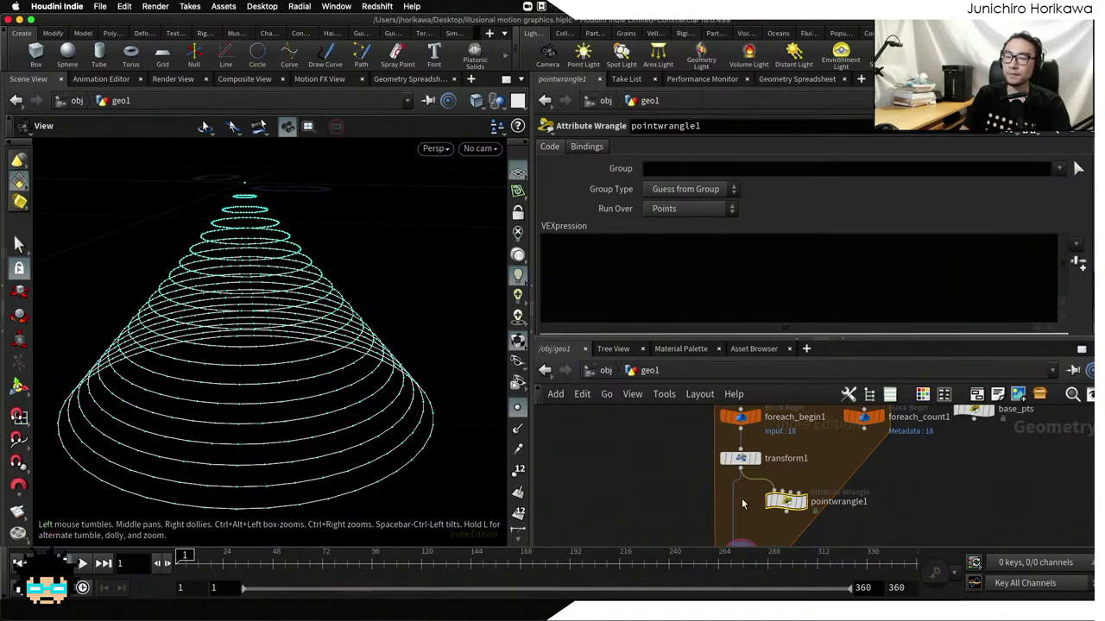
{"action": "scroll", "coordinate": [850, 466], "scroll_direction": "up", "scroll_amount": 1}
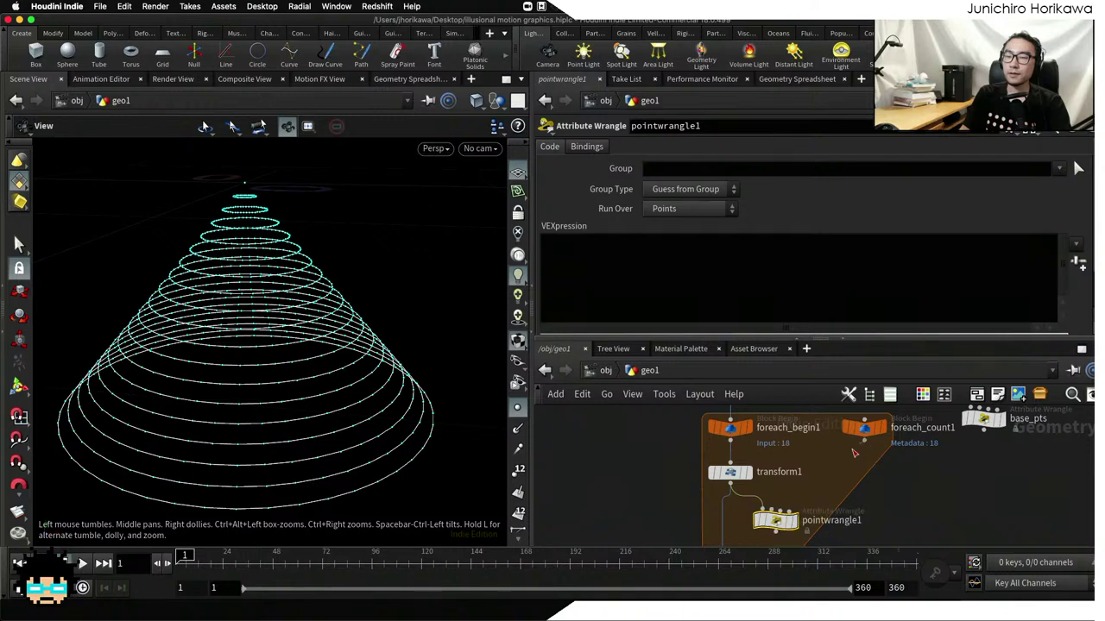
{"action": "left_click", "coordinate": [864, 441]}
{"action": "left_click", "coordinate": [776, 510]}
Rename the wrangle to 'id' and display its output in the viewport
{"action": "scroll", "coordinate": [794, 514], "scroll_direction": "up", "scroll_amount": 1}
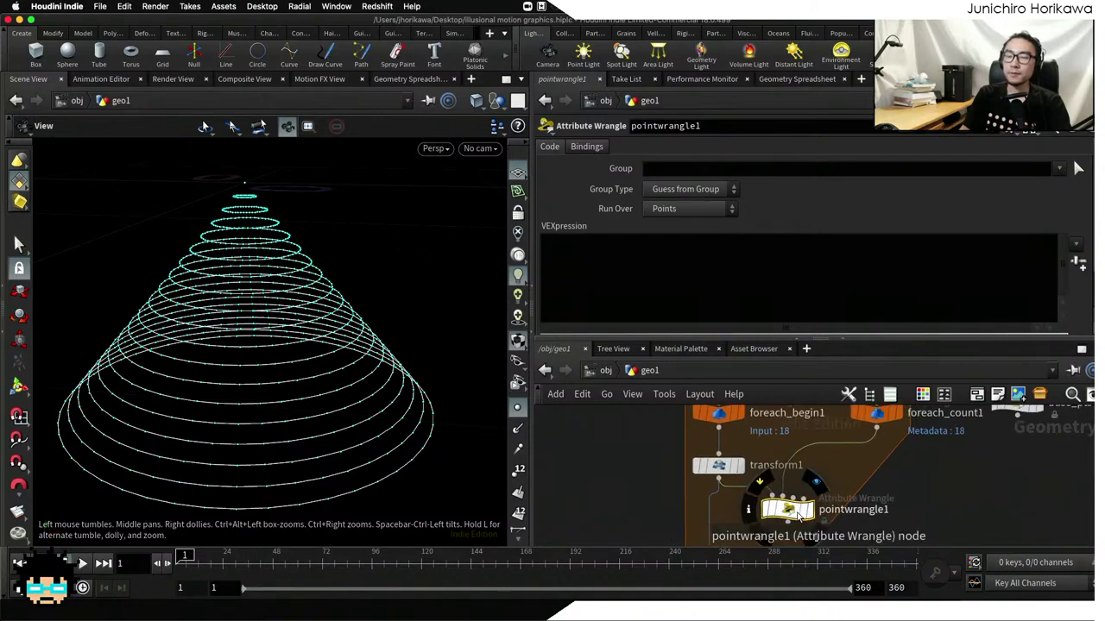
{"action": "middle_click_drag", "start_coordinate": [884, 502], "coordinate": [871, 457]}
{"action": "double_click", "coordinate": [871, 455]}
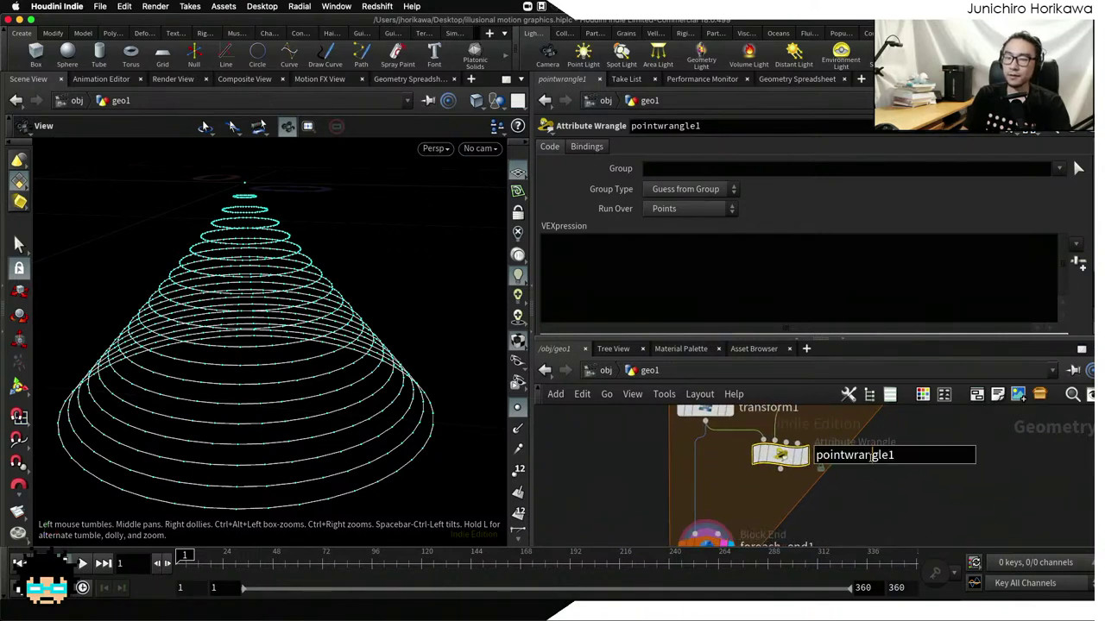
{"action": "double_click", "coordinate": [872, 456]}
{"action": "key", "text": "BackSpace"}
{"action": "type", "text": "id"}
{"action": "key", "text": "Return"}
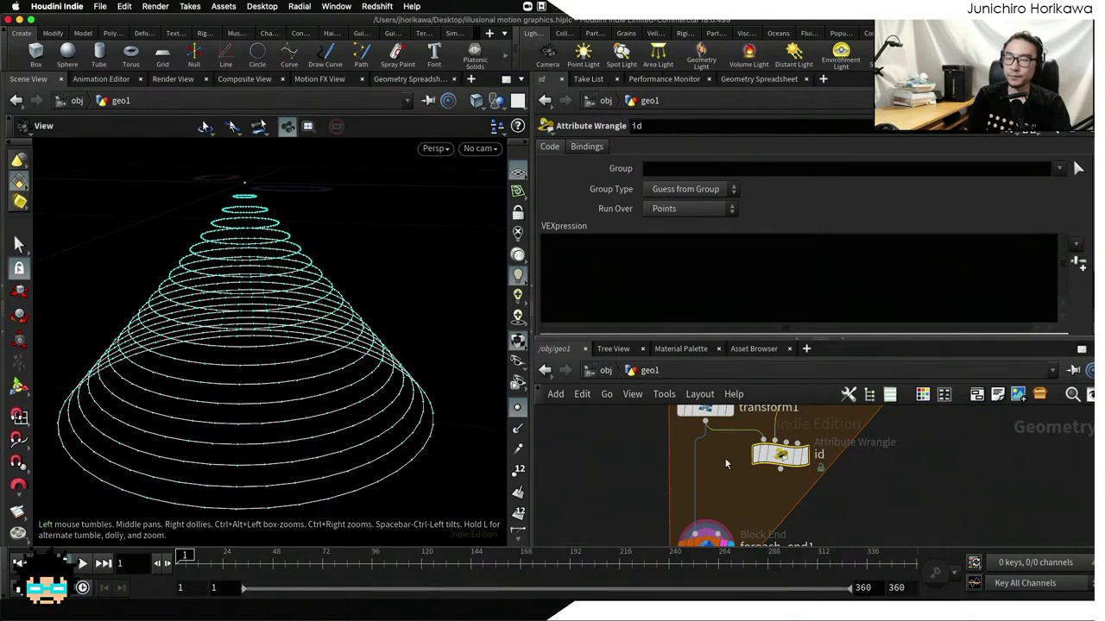
{"action": "scroll", "coordinate": [809, 492], "scroll_direction": "down", "scroll_amount": 2}
{"action": "scroll", "coordinate": [810, 493], "scroll_direction": "up", "scroll_amount": 3}
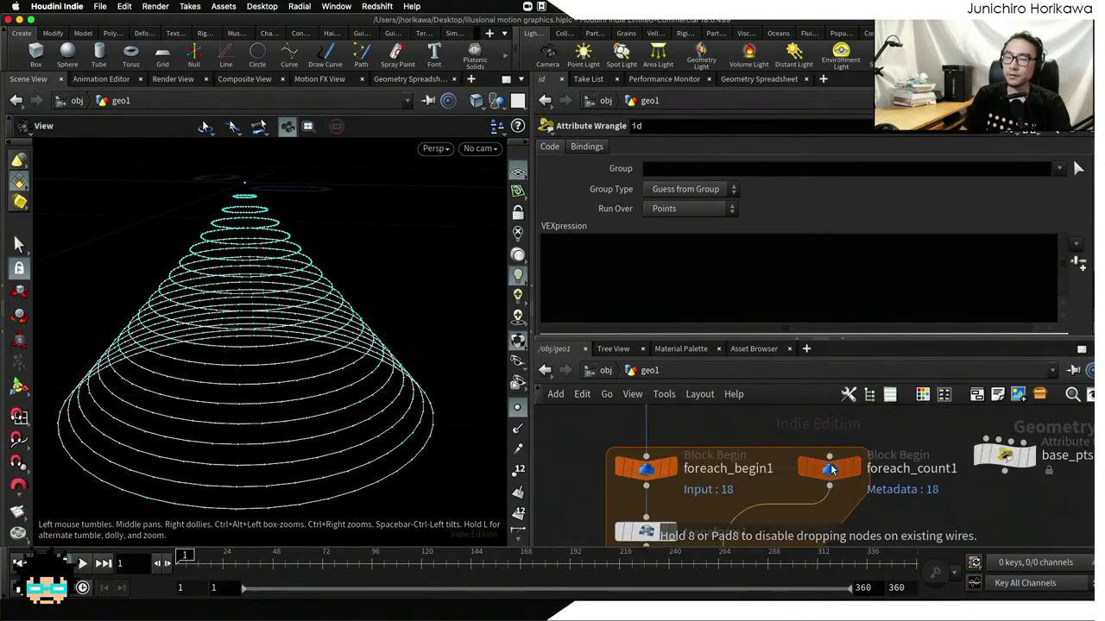
{"action": "left_click_drag", "start_coordinate": [853, 333], "coordinate": [852, 253]}
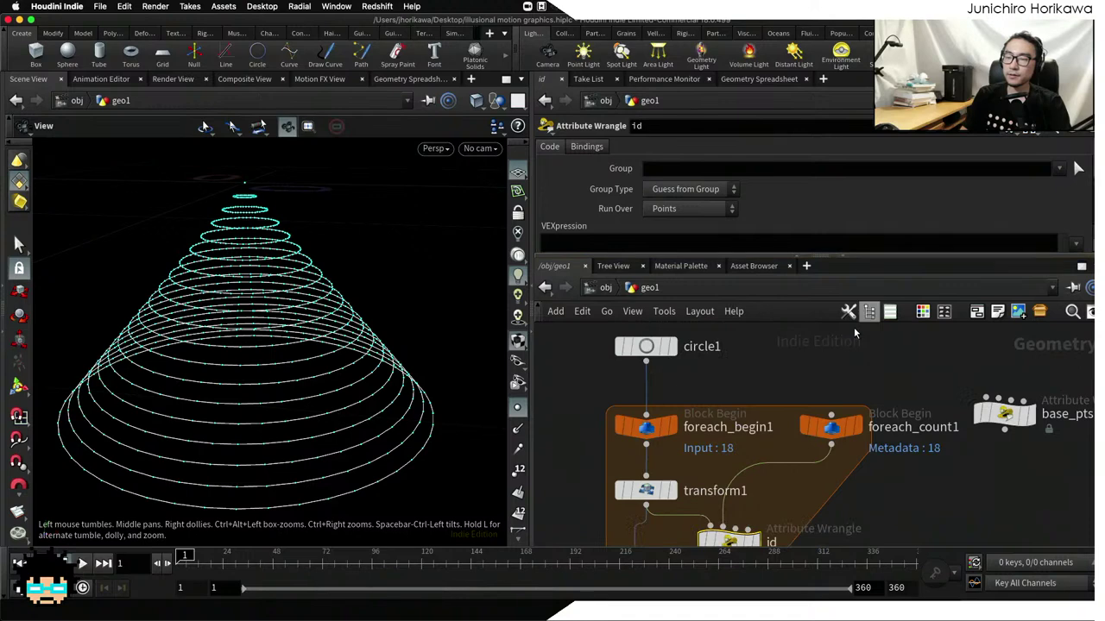
{"action": "middle_click_drag", "start_coordinate": [743, 542], "coordinate": [761, 440]}
{"action": "left_click", "coordinate": [771, 439]}
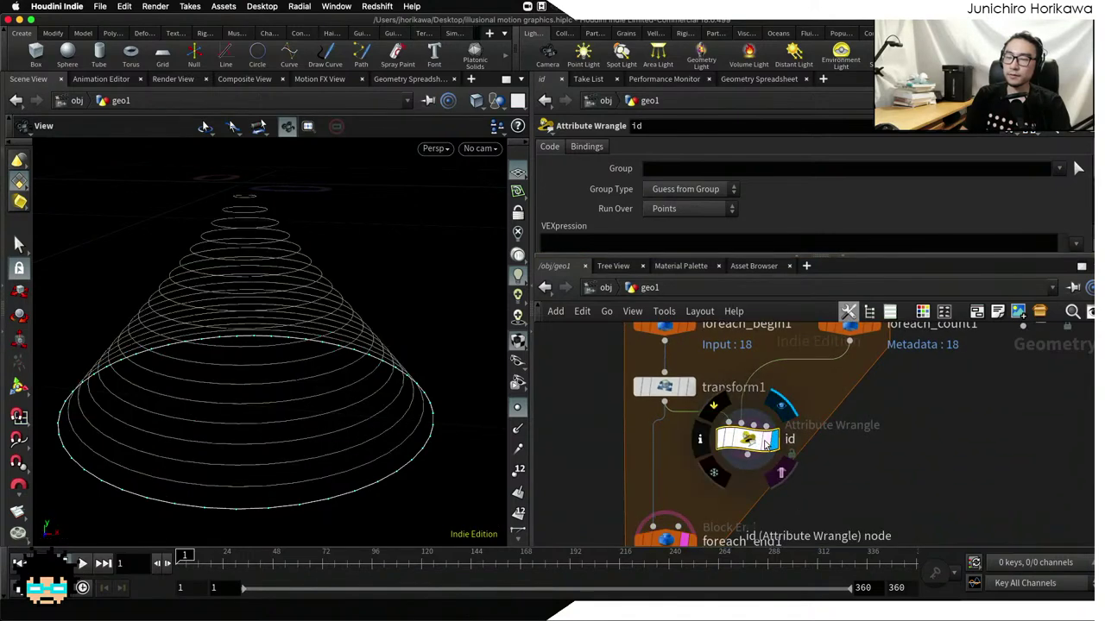
{"action": "left_click", "coordinate": [643, 247]}
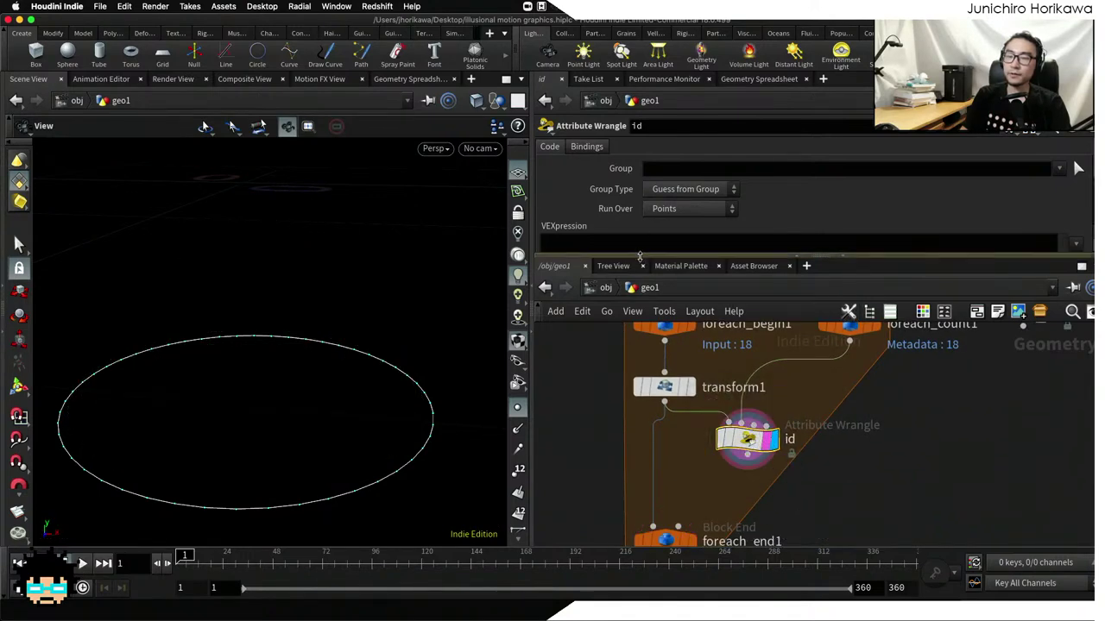
Write int ite = detail(1, "iteration"); as the first VEX line
{"action": "type", "text": "in"}
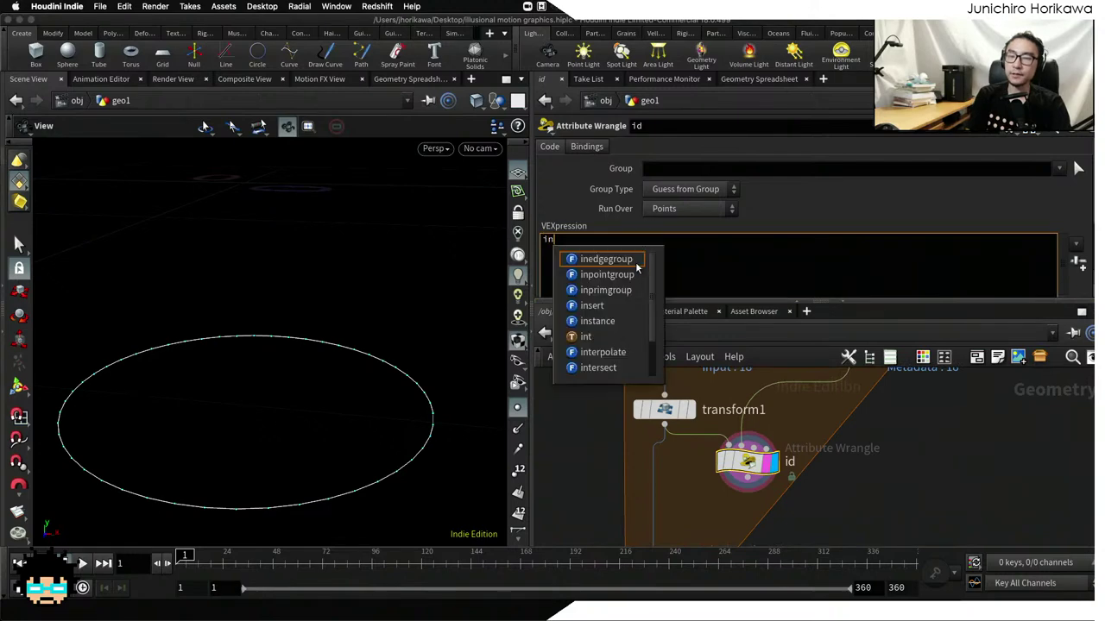
{"action": "type", "text": "t ite = detail(2"}
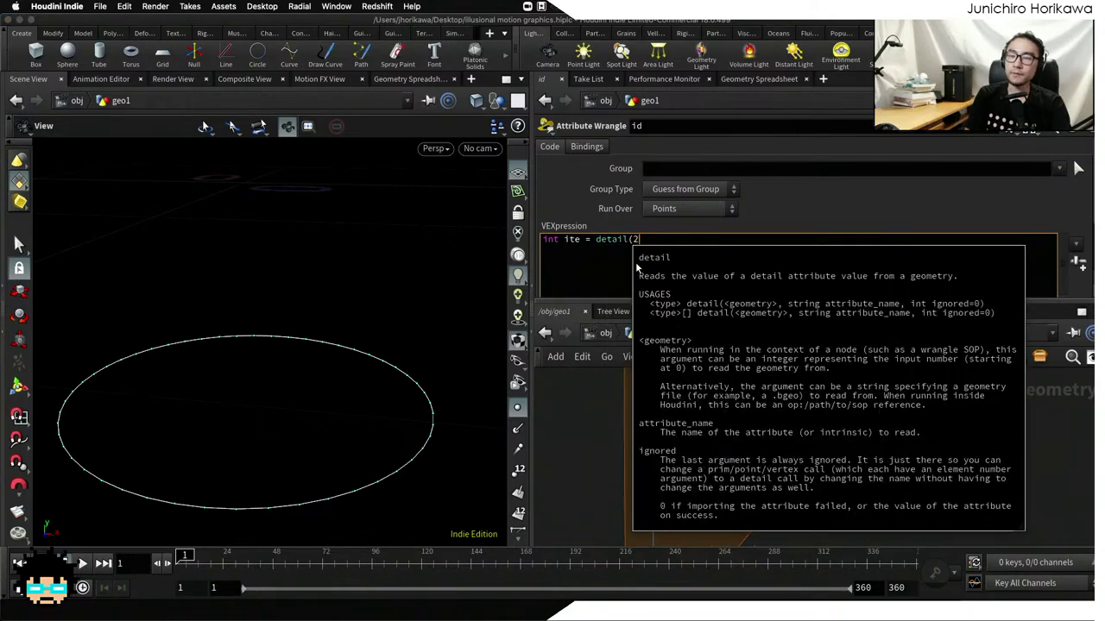
{"action": "key", "text": "BackSpace"}
{"action": "type", "text": "1"}
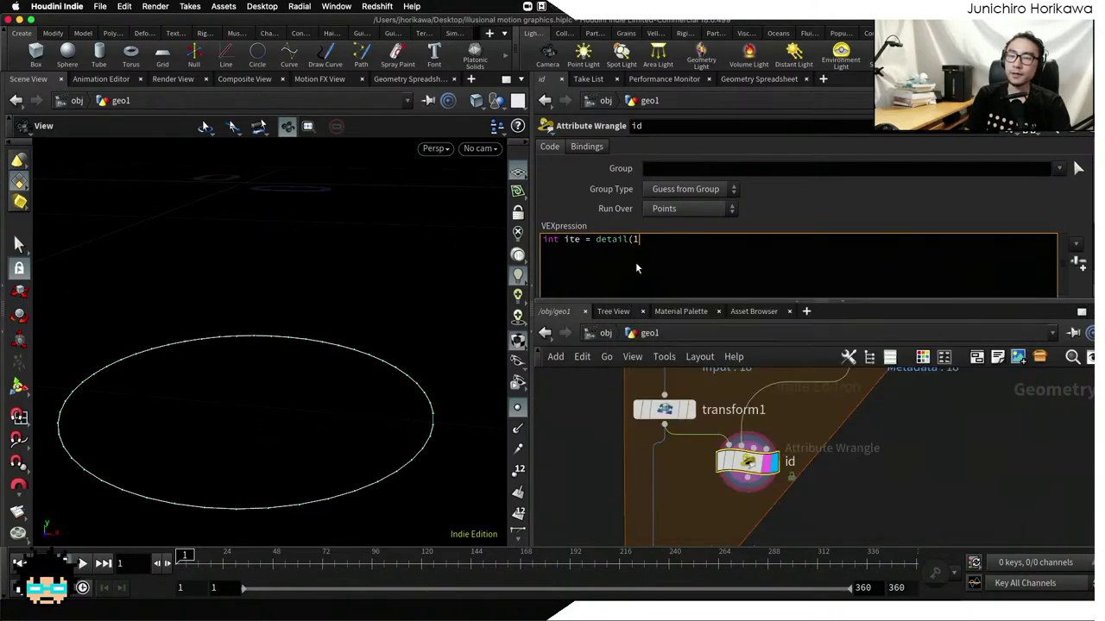
{"action": "type", "text": ", \""}
{"action": "scroll", "coordinate": [753, 423], "scroll_direction": "down", "scroll_amount": 5}
{"action": "scroll", "coordinate": [752, 423], "scroll_direction": "up", "scroll_amount": 4}
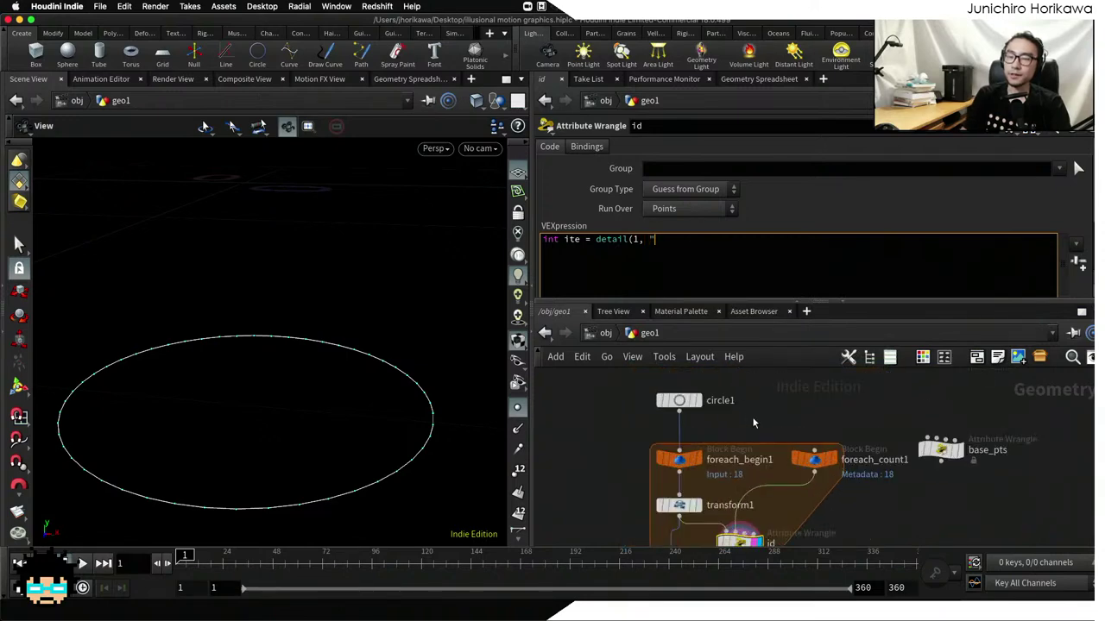
{"action": "type", "text": "iteration"}
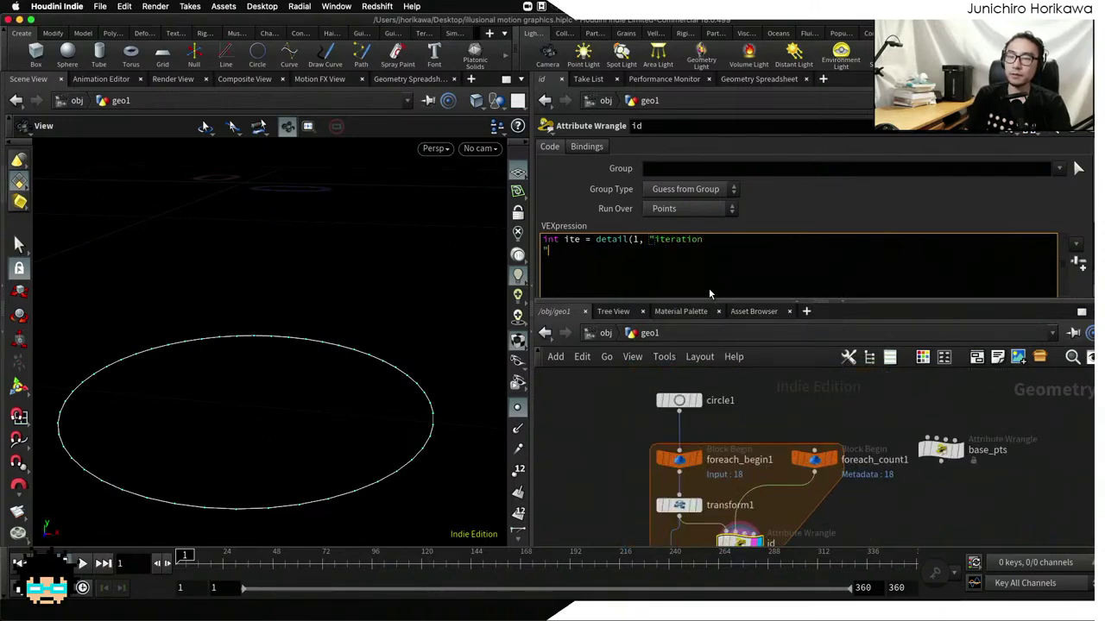
{"action": "key", "text": "Return"}
{"action": "type", "text": "\""}
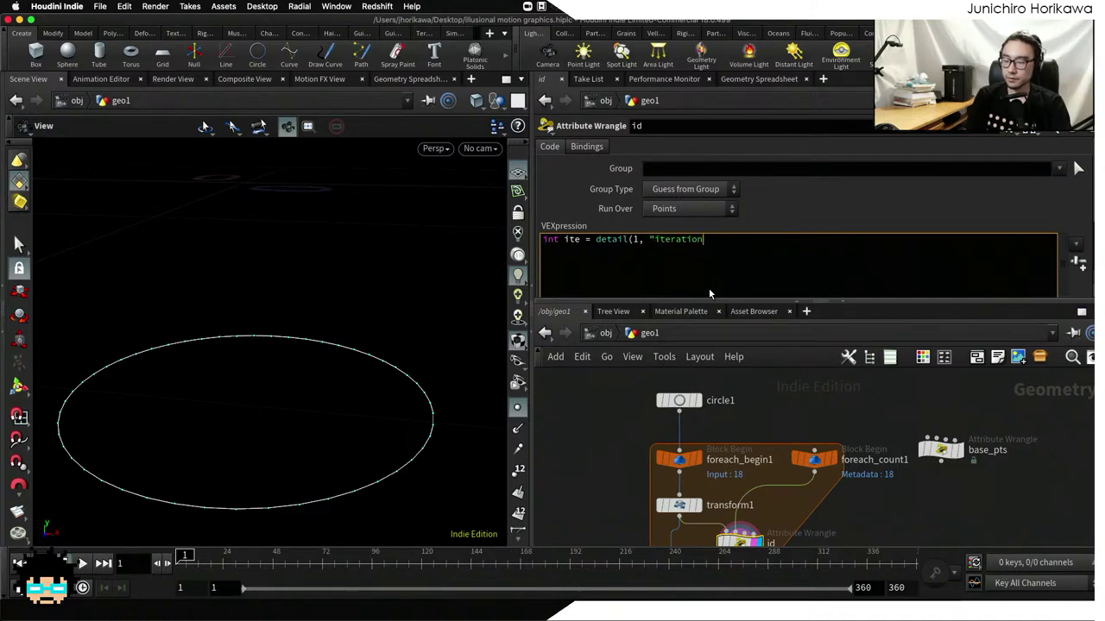
{"action": "type", "text": "\");"}
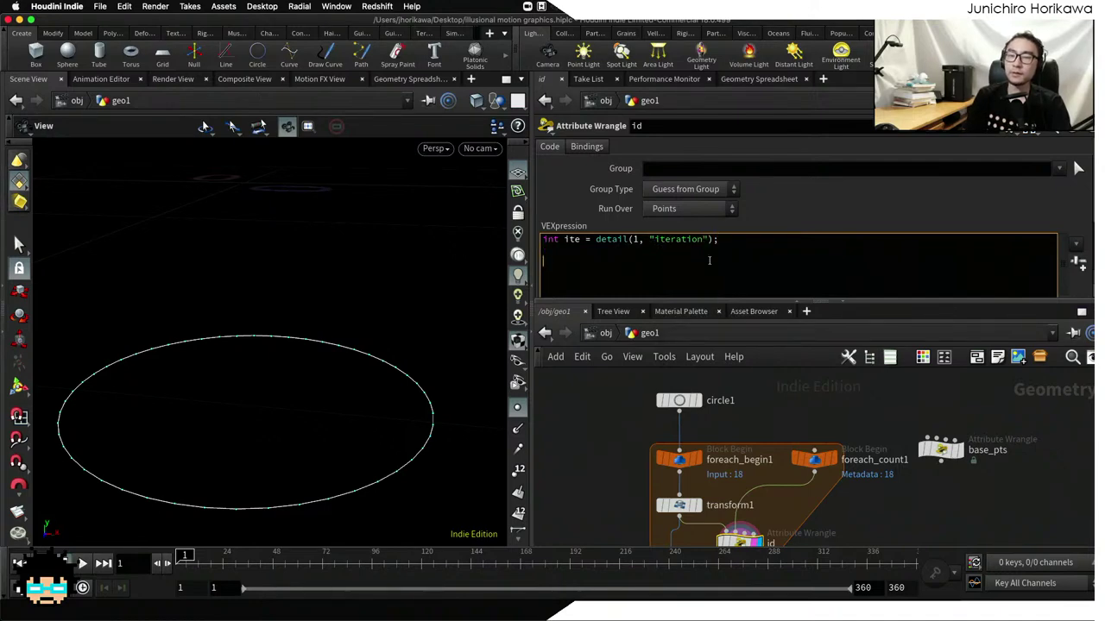
{"action": "left_click_drag", "start_coordinate": [595, 239], "coordinate": [715, 239]}
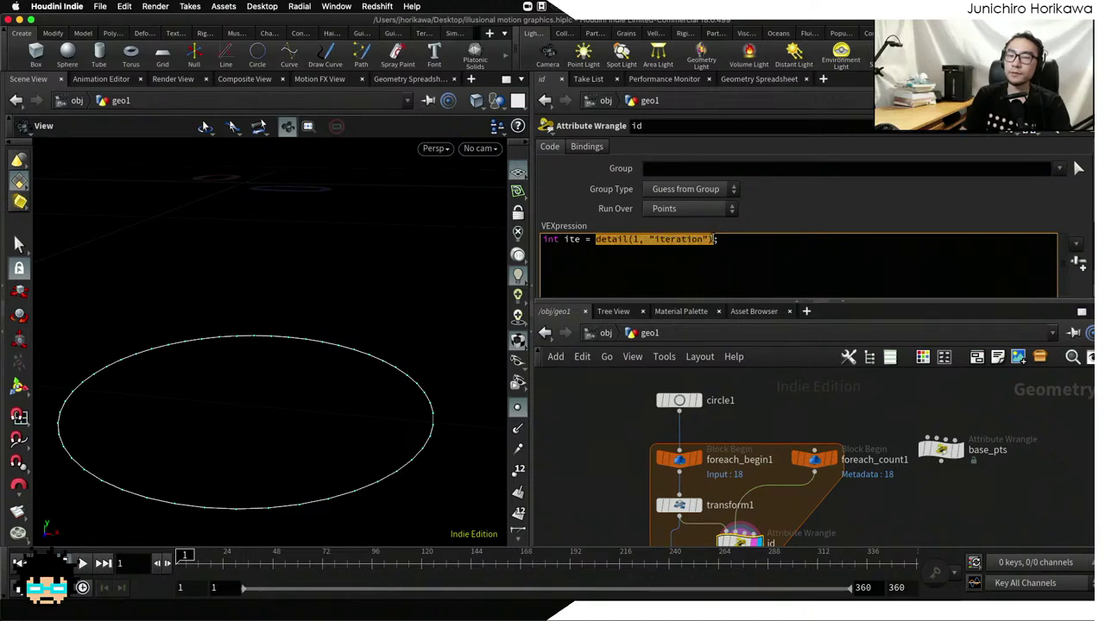
{"action": "left_click", "coordinate": [709, 264]}
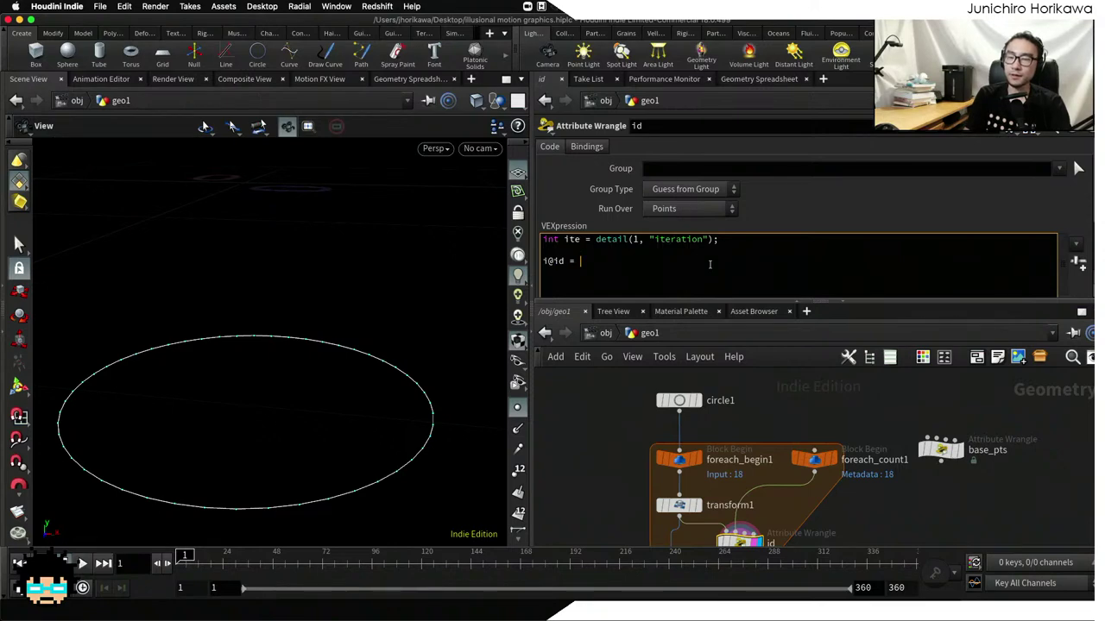
Add i@id = ite; to store the iteration as an integer id attribute
{"action": "type", "text": "i@id = ite;"}
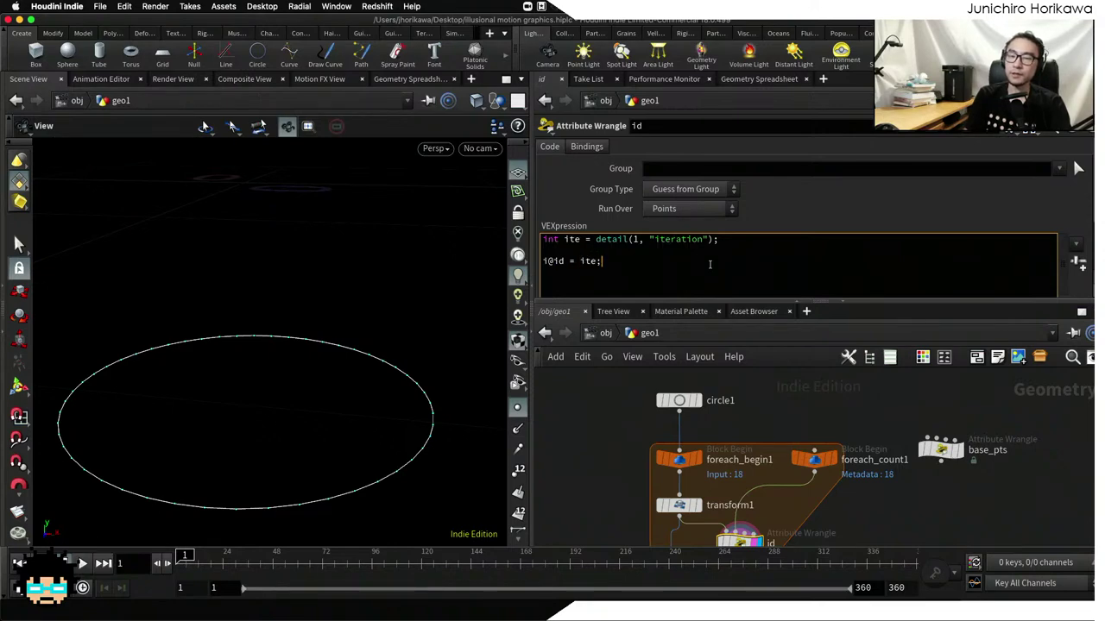
{"action": "left_click_drag", "start_coordinate": [565, 261], "coordinate": [542, 261]}
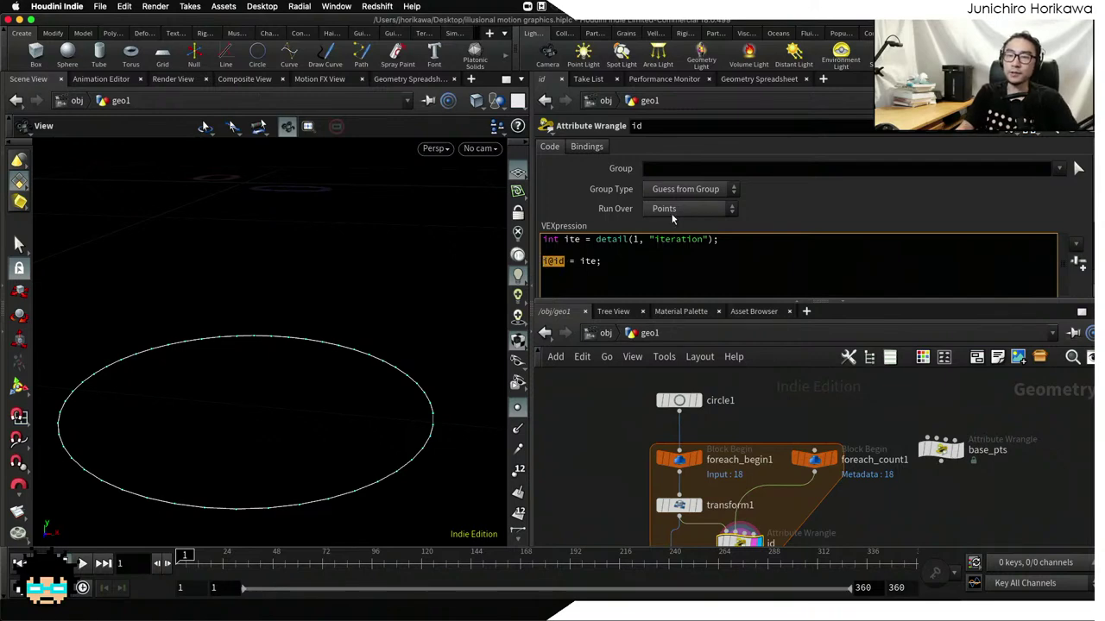
{"action": "left_click", "coordinate": [559, 261]}
{"action": "triple_click", "coordinate": [558, 260]}
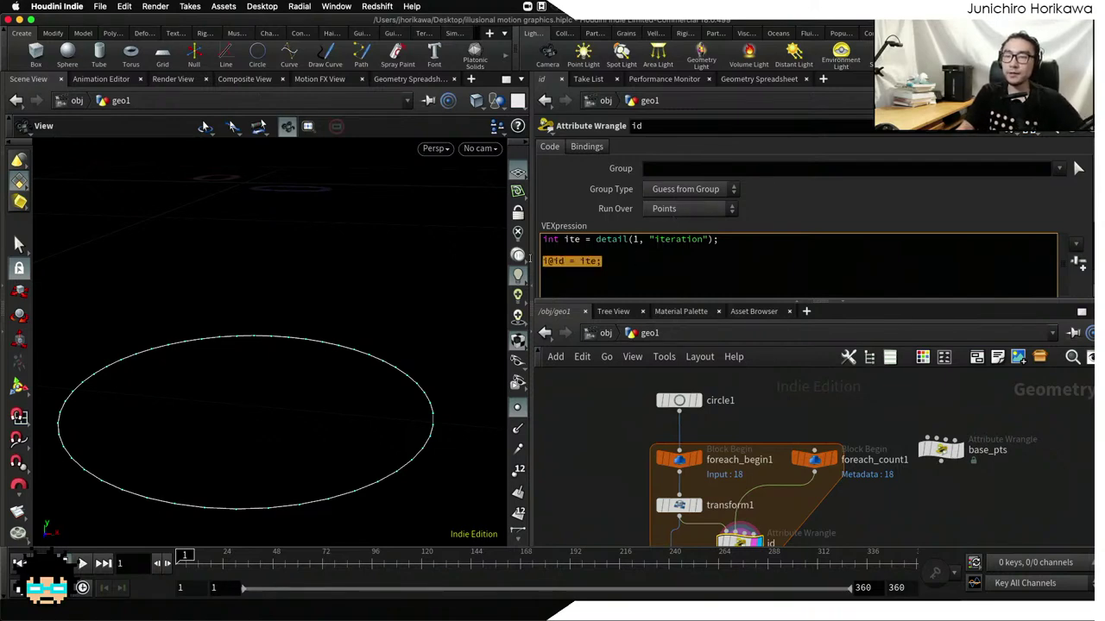
{"action": "scroll", "coordinate": [597, 496], "scroll_direction": "down", "scroll_amount": 3}
{"action": "scroll", "coordinate": [674, 449], "scroll_direction": "up", "scroll_amount": 1}
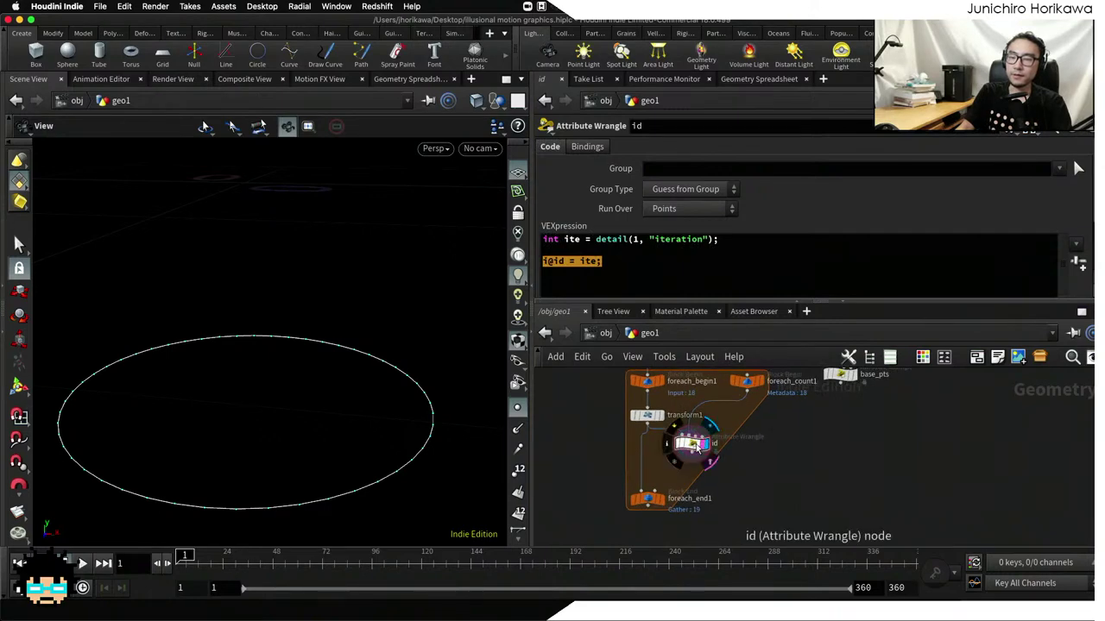
Check the id attribute in the Geometry Spreadsheet, sorted ascending by id
{"action": "left_click", "coordinate": [759, 79]}
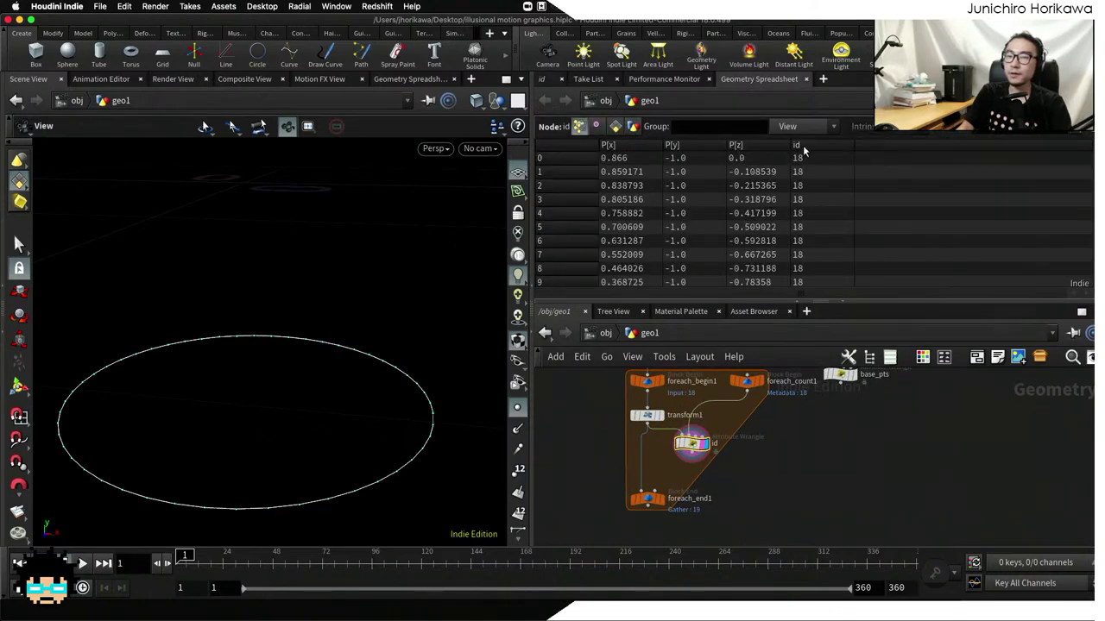
{"action": "left_click", "coordinate": [801, 146]}
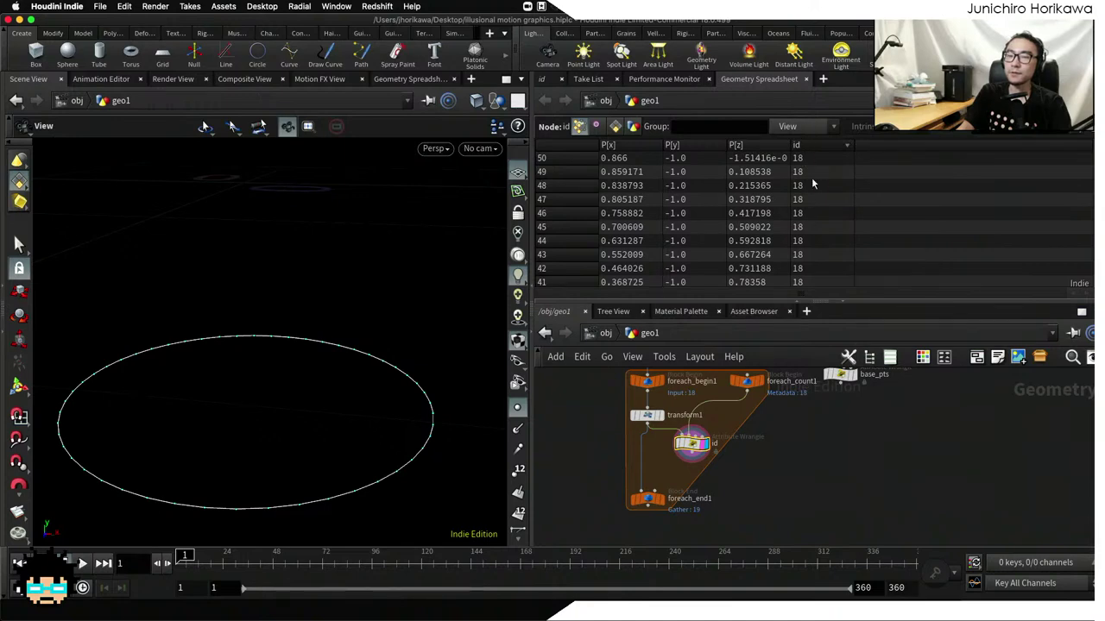
{"action": "left_click", "coordinate": [819, 145]}
{"action": "left_click", "coordinate": [819, 146]}
{"action": "left_click", "coordinate": [819, 146]}
{"action": "scroll", "coordinate": [691, 456], "scroll_direction": "up", "scroll_amount": 1}
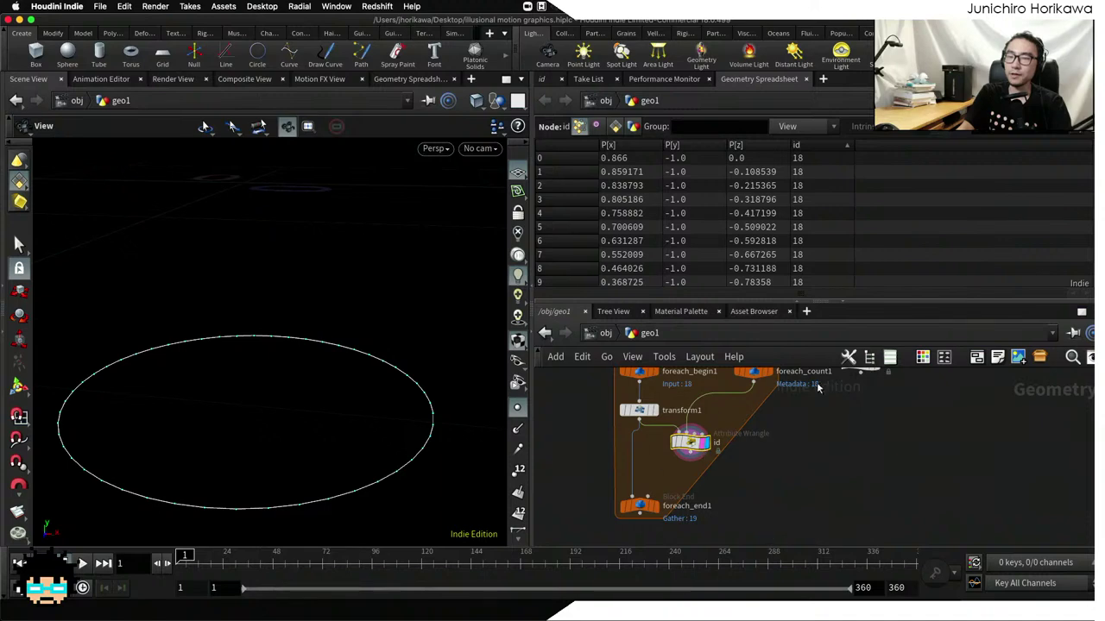
{"action": "scroll", "coordinate": [649, 504], "scroll_direction": "up", "scroll_amount": 2}
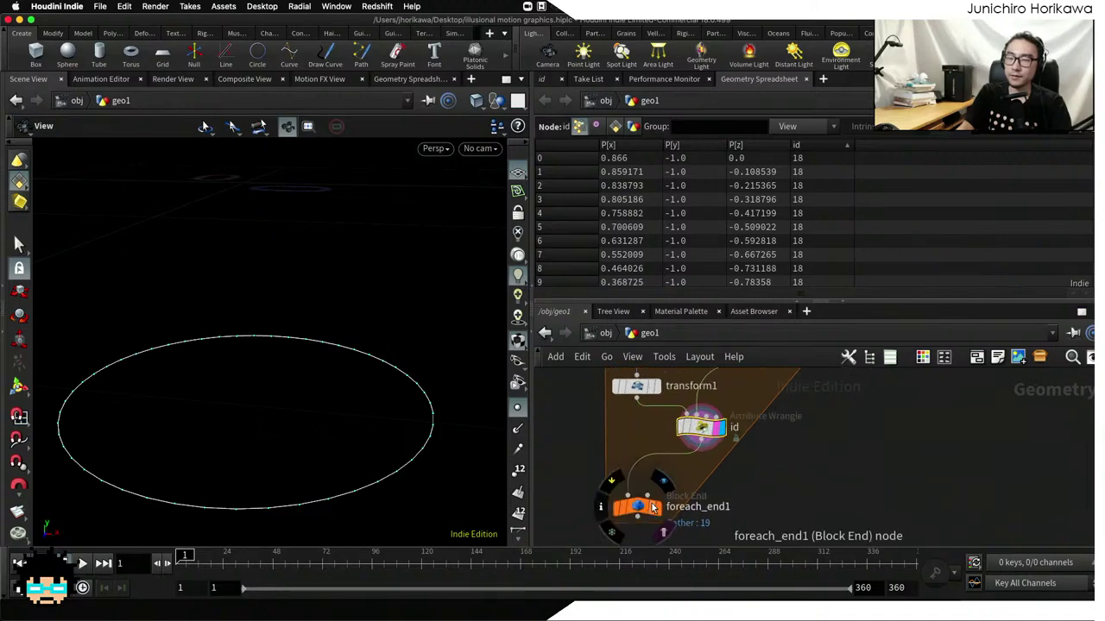
Display foreach_end1 and orbit the cone of 19 stacked rings
{"action": "left_click", "coordinate": [654, 509]}
{"action": "left_click", "coordinate": [635, 506]}
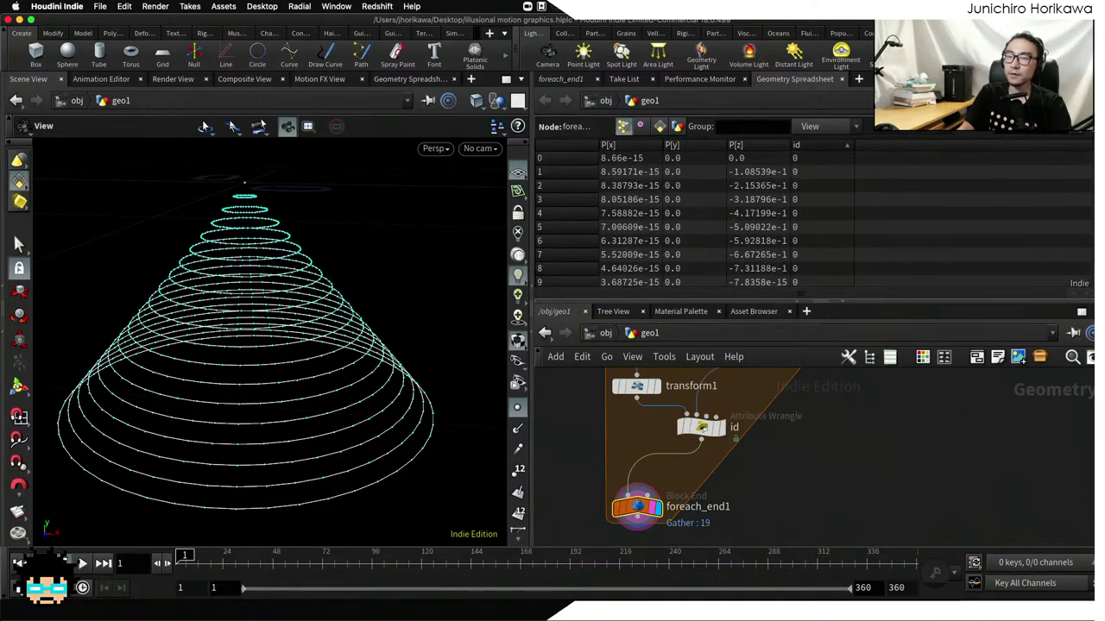
{"action": "scroll", "coordinate": [788, 431], "scroll_direction": "down", "scroll_amount": 4}
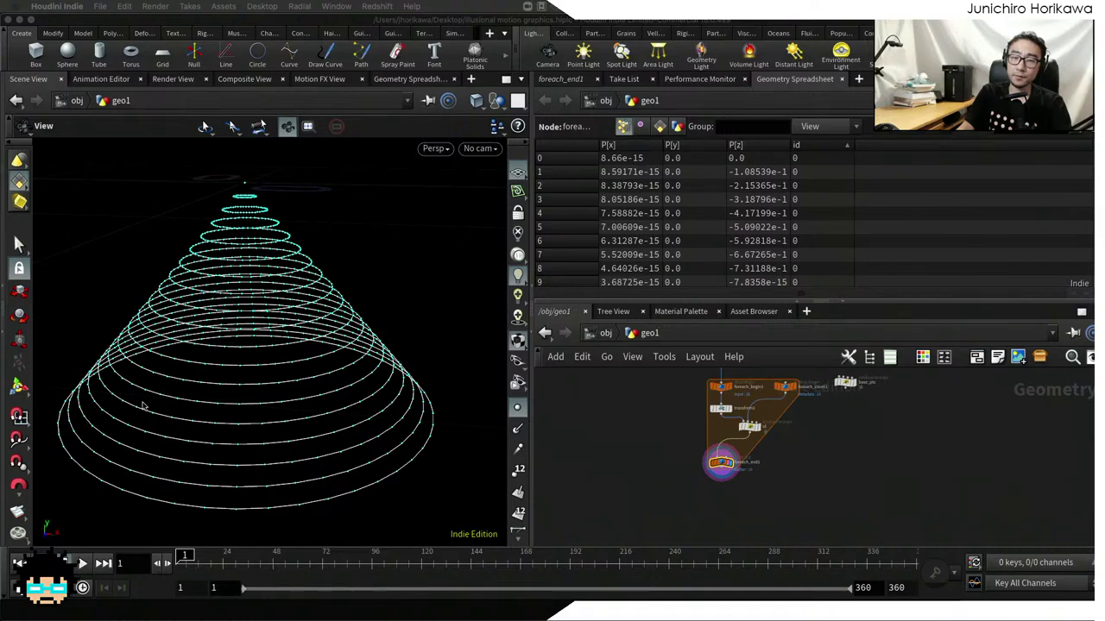
{"action": "left_click_drag", "start_coordinate": [248, 475], "coordinate": [269, 282]}
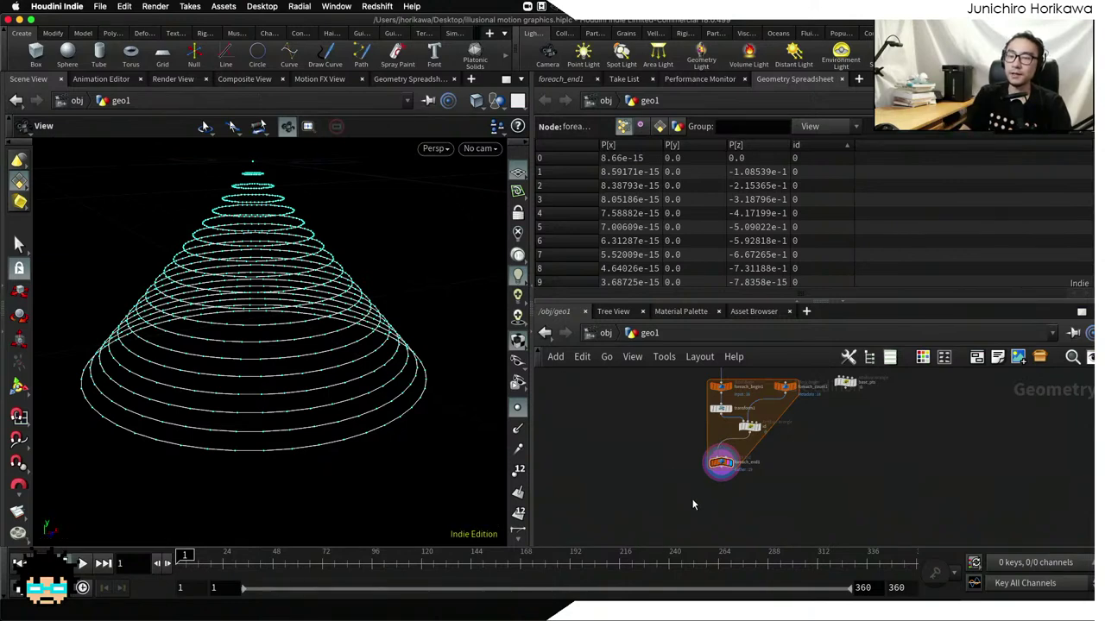
{"action": "scroll", "coordinate": [717, 492], "scroll_direction": "up", "scroll_amount": 5}
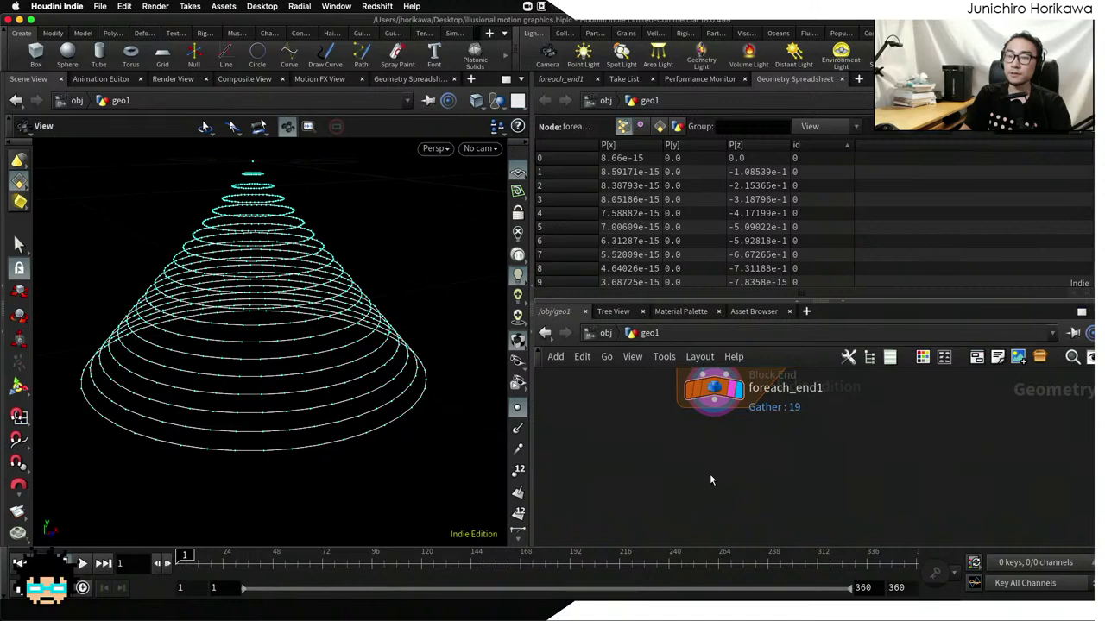
Add a Skin node below foreach_end1, wired from the loop end's output
{"action": "key", "text": "Tab"}
{"action": "type", "text": "ski"}
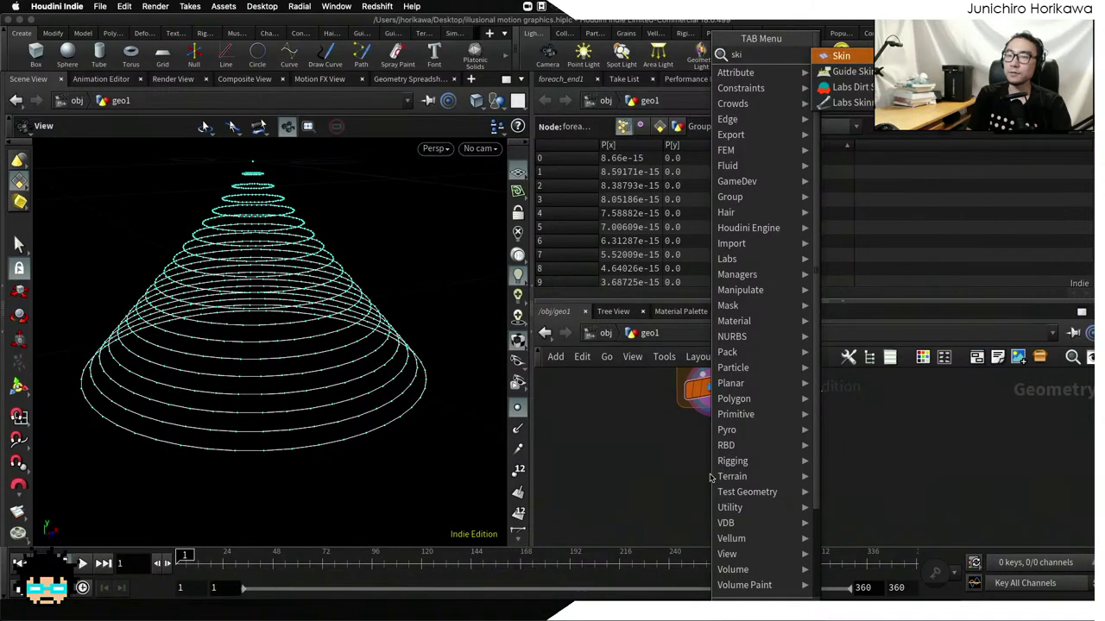
{"action": "key", "text": "Return"}
{"action": "left_click", "coordinate": [708, 460]}
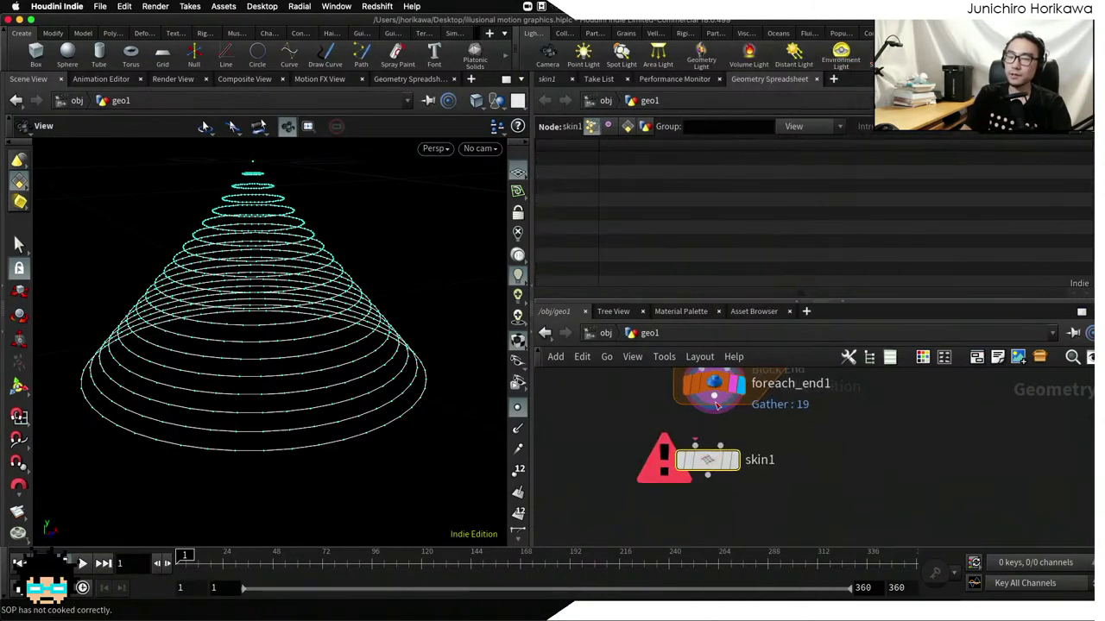
{"action": "left_click_drag", "start_coordinate": [715, 406], "coordinate": [717, 462]}
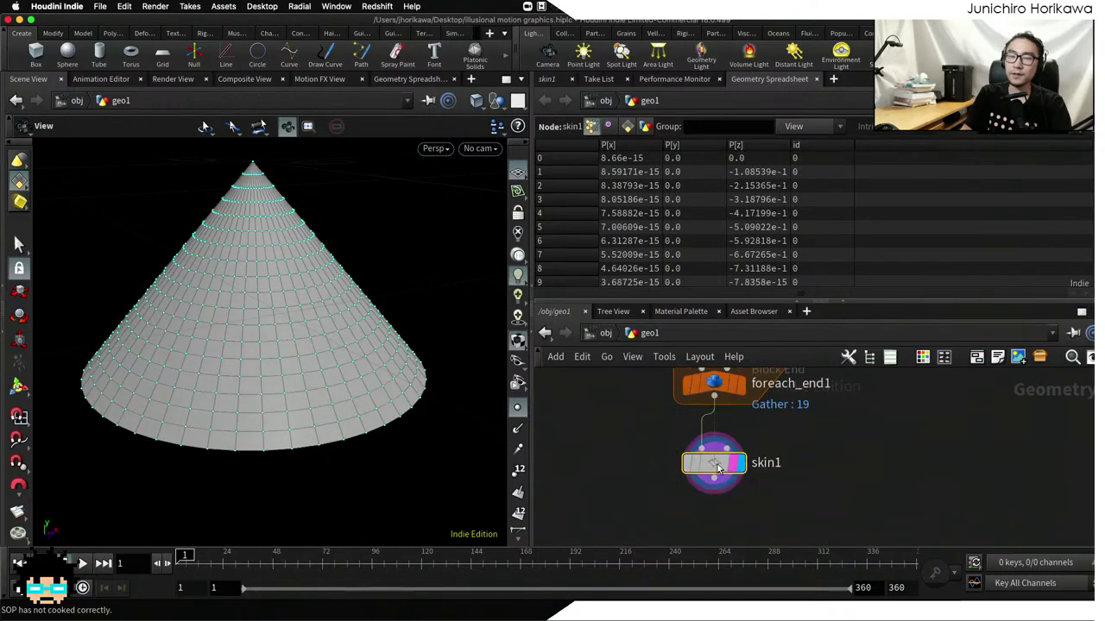
{"action": "left_click_drag", "start_coordinate": [402, 370], "coordinate": [377, 382]}
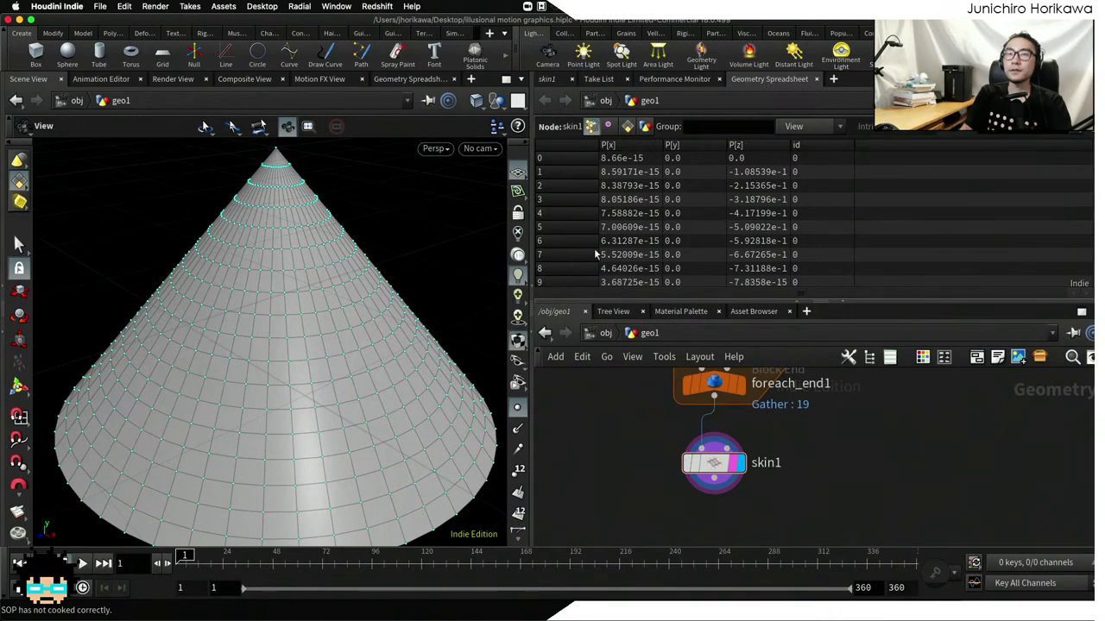
{"action": "middle_click_drag", "start_coordinate": [633, 451], "coordinate": [638, 428]}
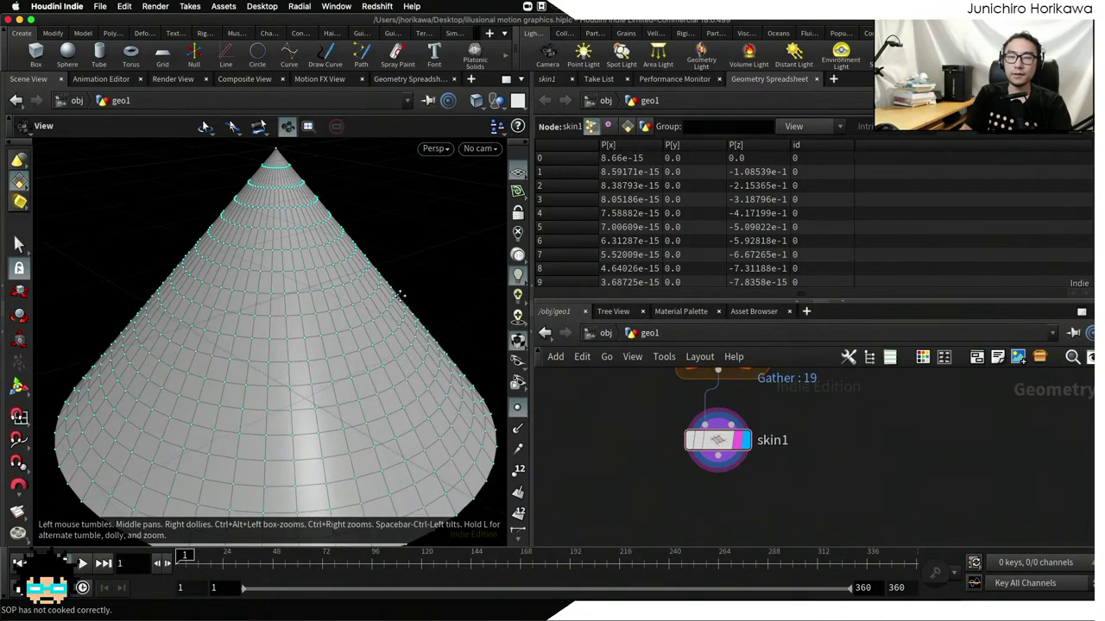
{"action": "left_click_drag", "start_coordinate": [401, 295], "coordinate": [288, 226]}
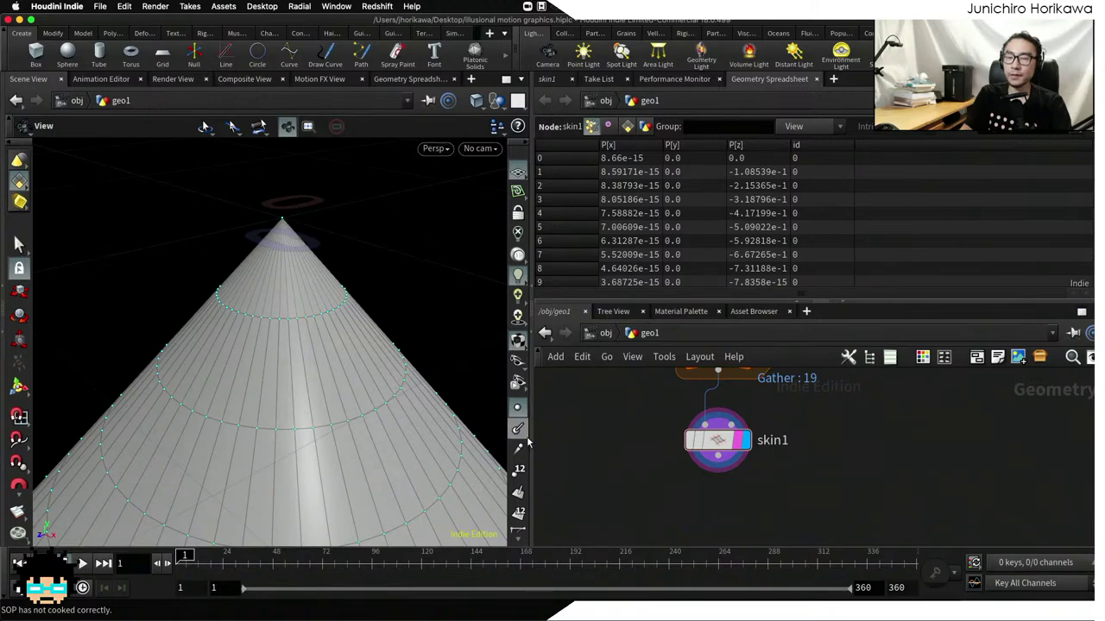
Toggle viewport point numbers on and back off on the skinned cone
{"action": "left_click", "coordinate": [519, 471]}
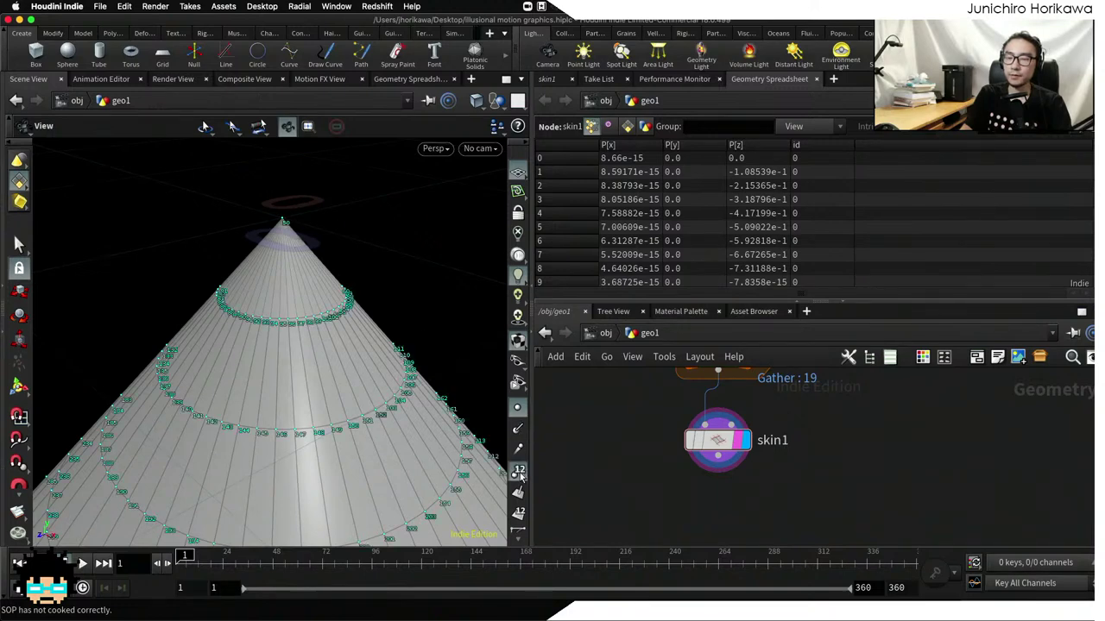
{"action": "scroll", "coordinate": [287, 216], "scroll_direction": "up", "scroll_amount": 3}
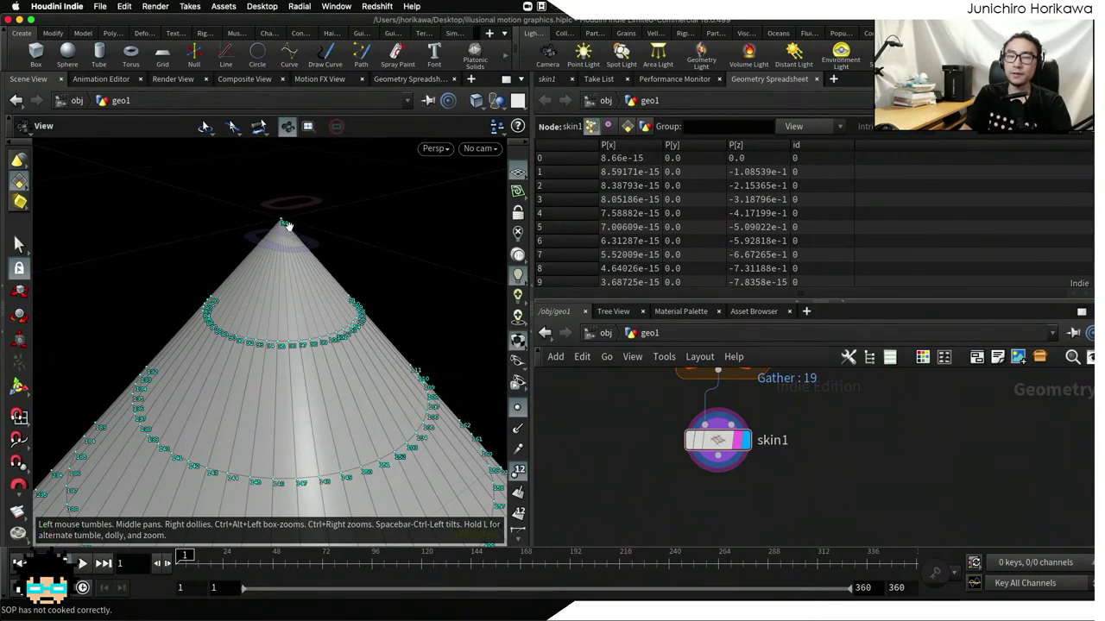
{"action": "left_click", "coordinate": [518, 469]}
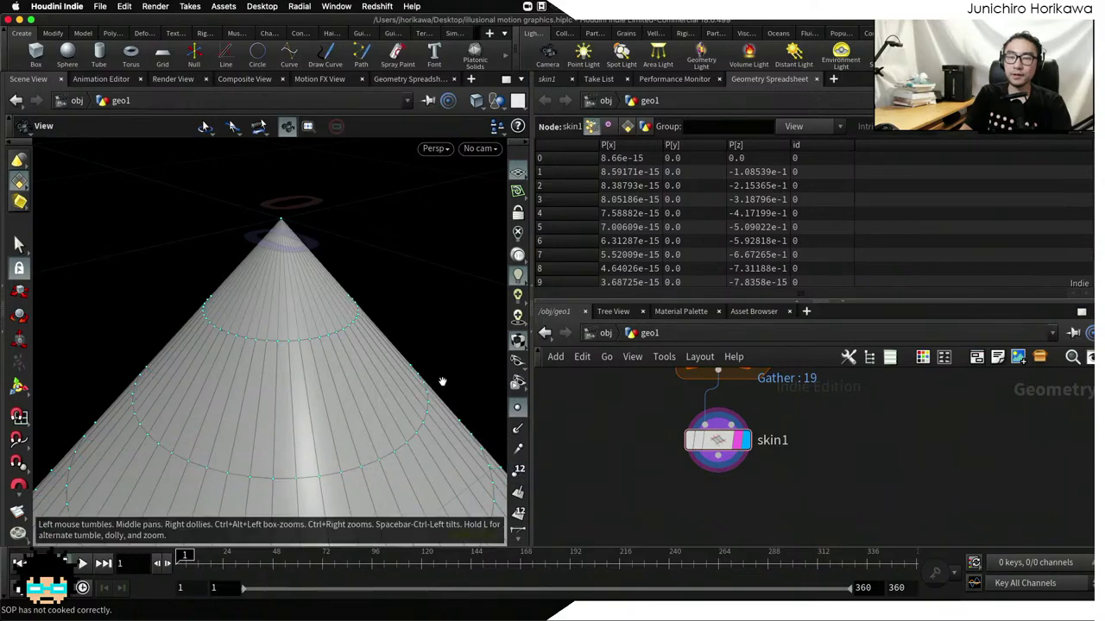
{"action": "scroll", "coordinate": [419, 330], "scroll_direction": "down", "scroll_amount": 2}
{"action": "scroll", "coordinate": [428, 354], "scroll_direction": "down", "scroll_amount": 2}
{"action": "scroll", "coordinate": [438, 388], "scroll_direction": "up", "scroll_amount": 4}
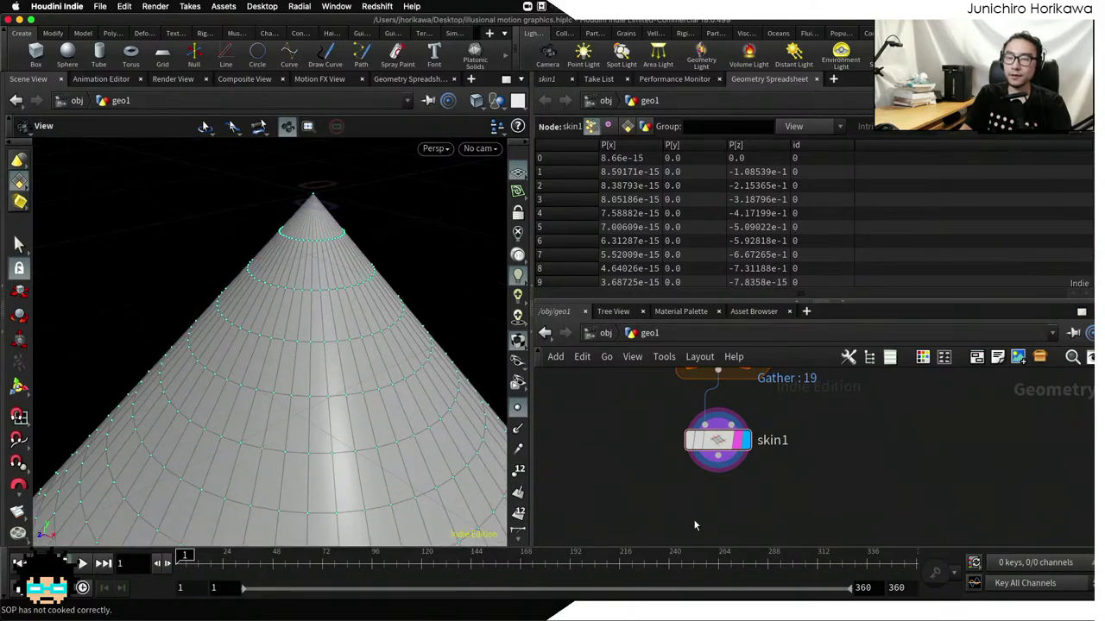
Add a Fuse node below skin1, wired from skin1's output
{"action": "key", "text": "Tab"}
{"action": "type", "text": "fuse"}
{"action": "key", "text": "Return"}
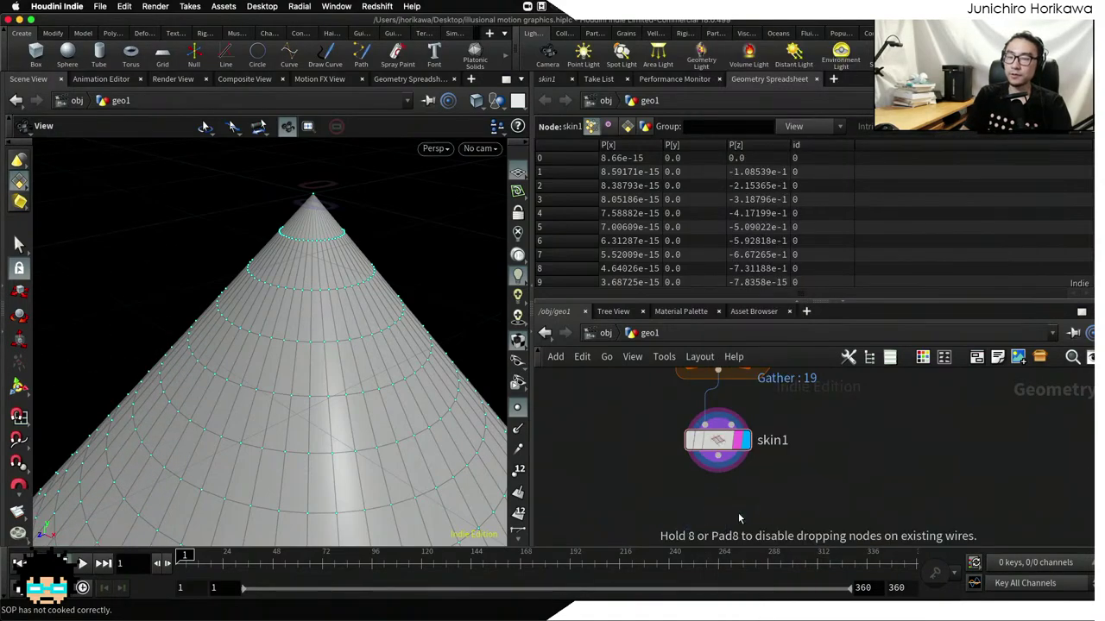
{"action": "left_click", "coordinate": [739, 518]}
{"action": "left_click_drag", "start_coordinate": [714, 446], "coordinate": [700, 489]}
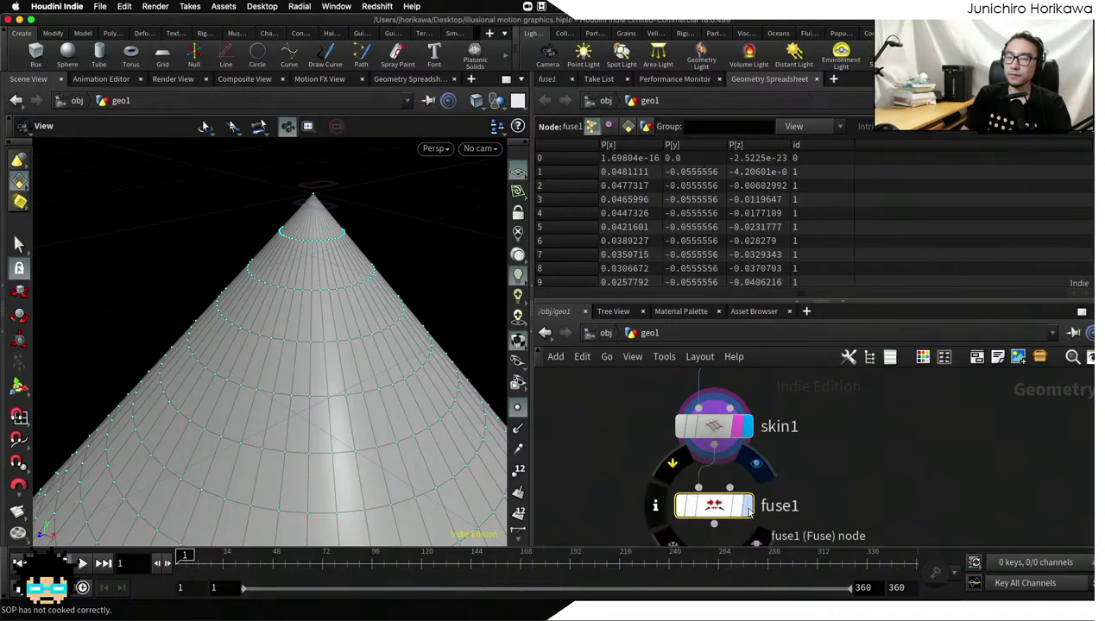
Compare skin1 and fuse1 point and primitive counts, then orbit the cone
{"action": "middle_click", "coordinate": [725, 427]}
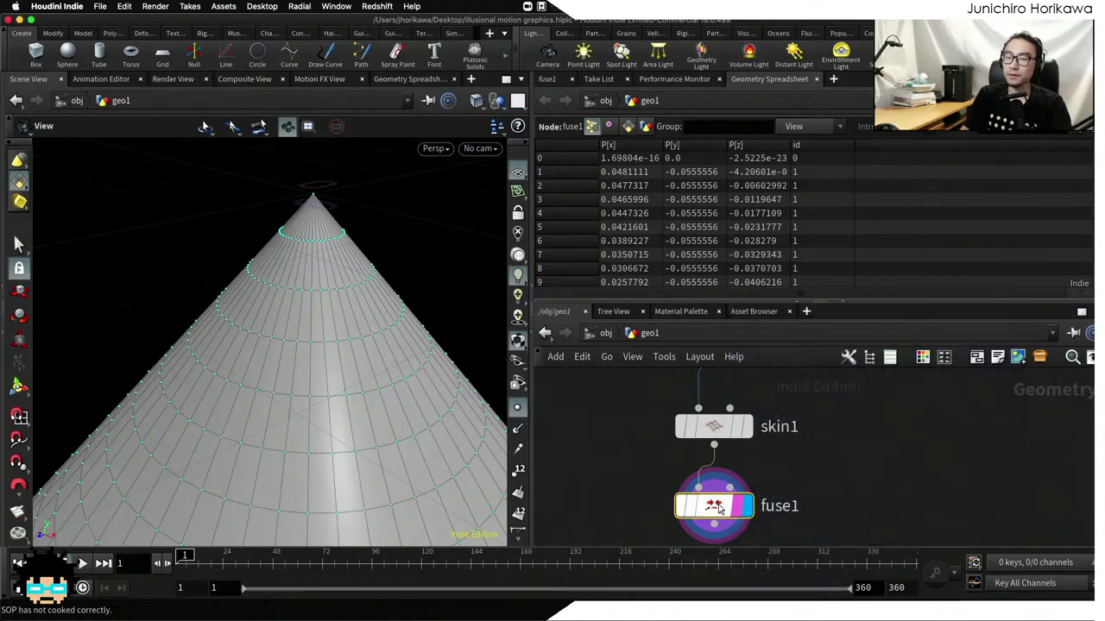
{"action": "middle_click", "coordinate": [706, 505]}
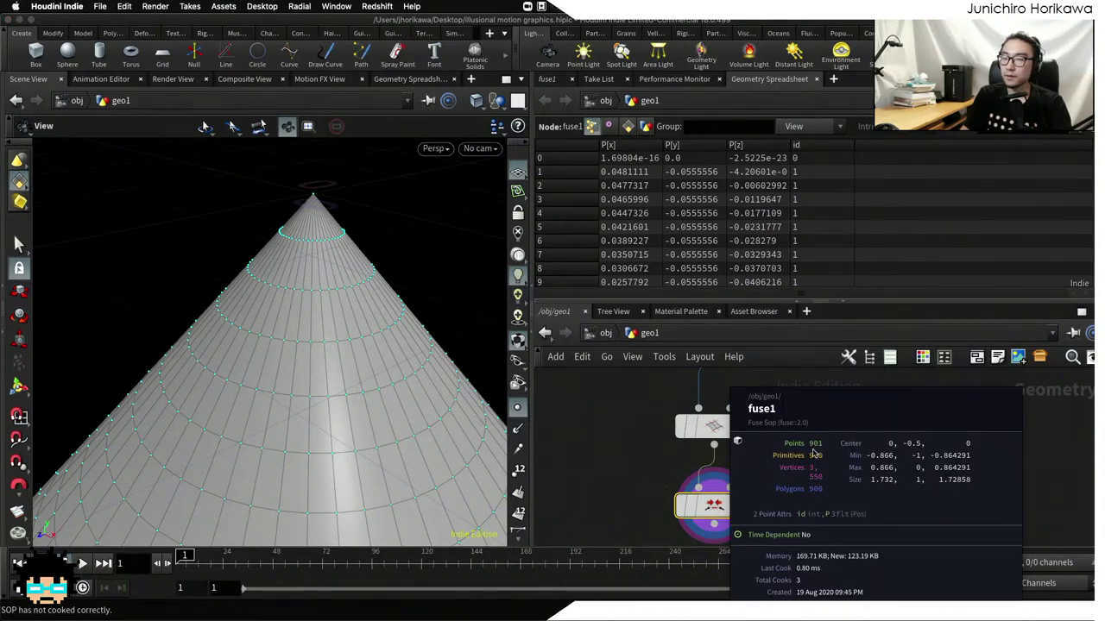
{"action": "scroll", "coordinate": [691, 475], "scroll_direction": "down", "scroll_amount": 3}
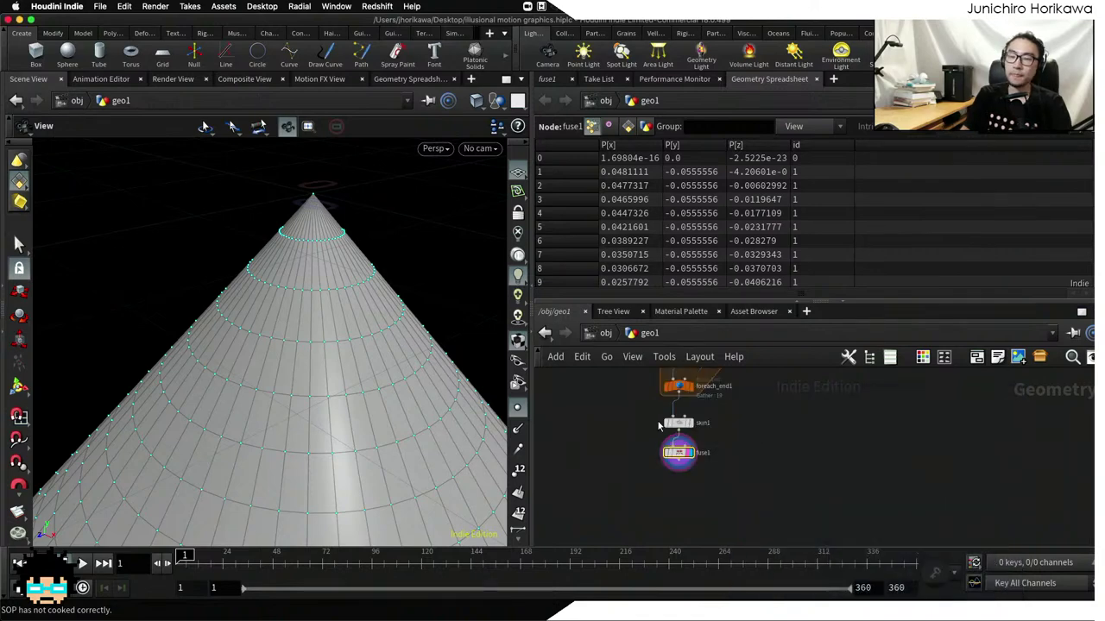
{"action": "scroll", "coordinate": [682, 485], "scroll_direction": "up", "scroll_amount": 3}
{"action": "left_click_drag", "start_coordinate": [296, 320], "coordinate": [346, 326]}
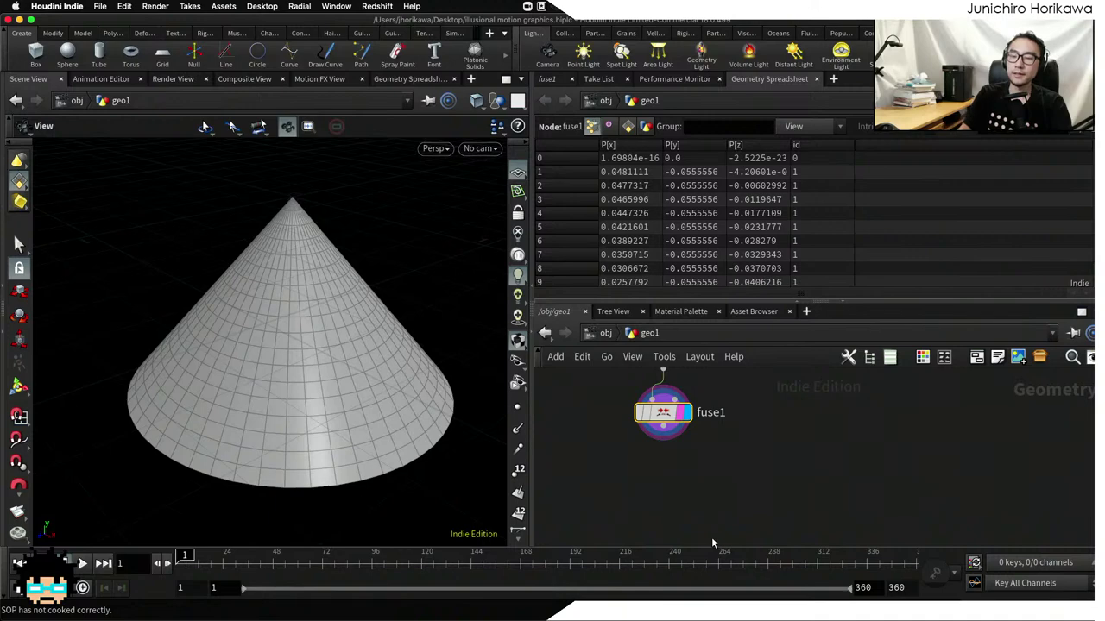
{"action": "key", "text": "Tab"}
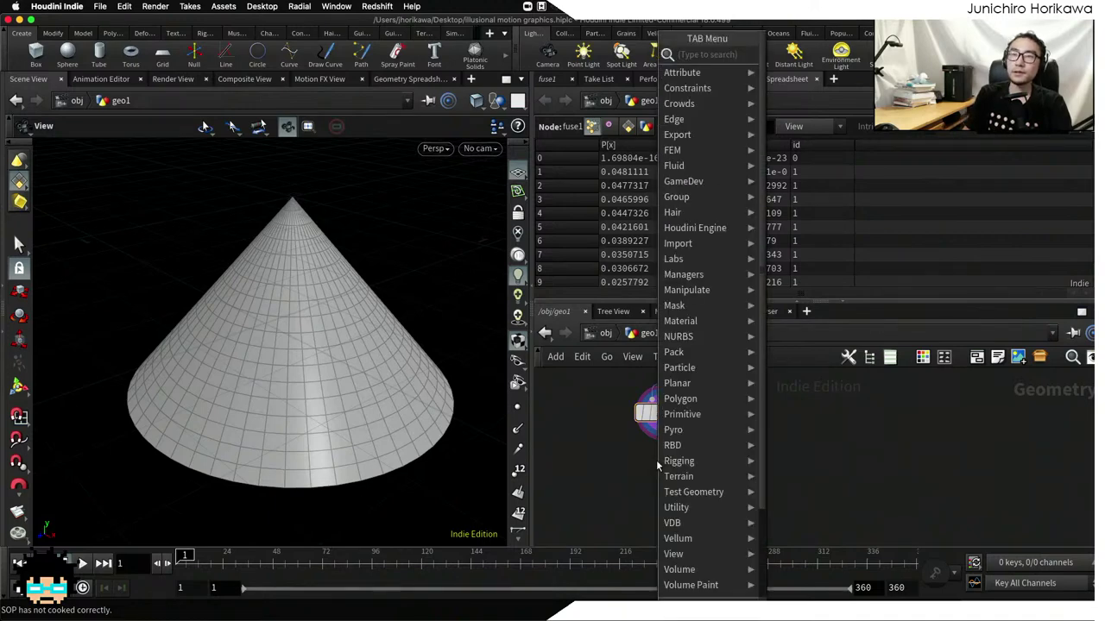
{"action": "mouse_move", "coordinate": [673, 352]}
{"action": "key", "text": "Escape"}
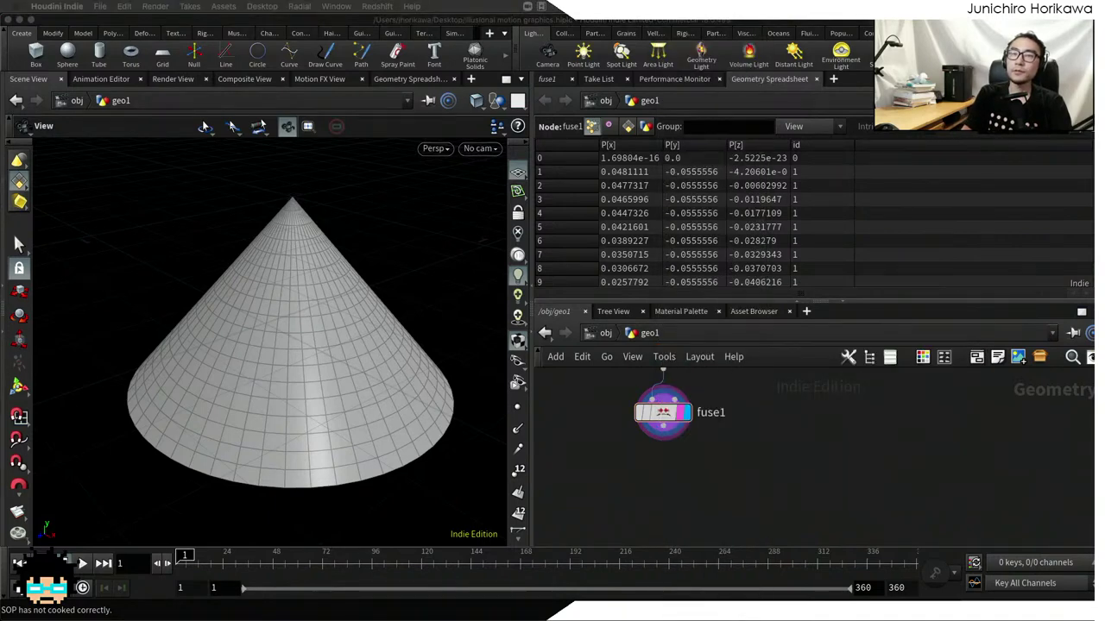
{"action": "scroll", "coordinate": [333, 241], "scroll_direction": "up", "scroll_amount": 5}
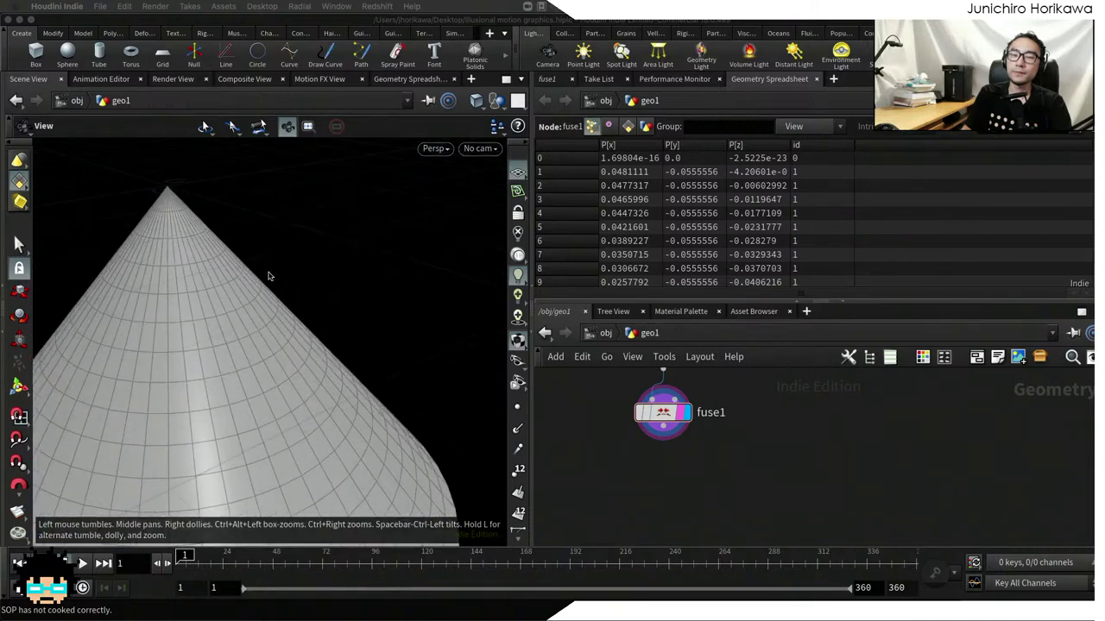
{"action": "left_click_drag", "start_coordinate": [267, 276], "coordinate": [228, 183]}
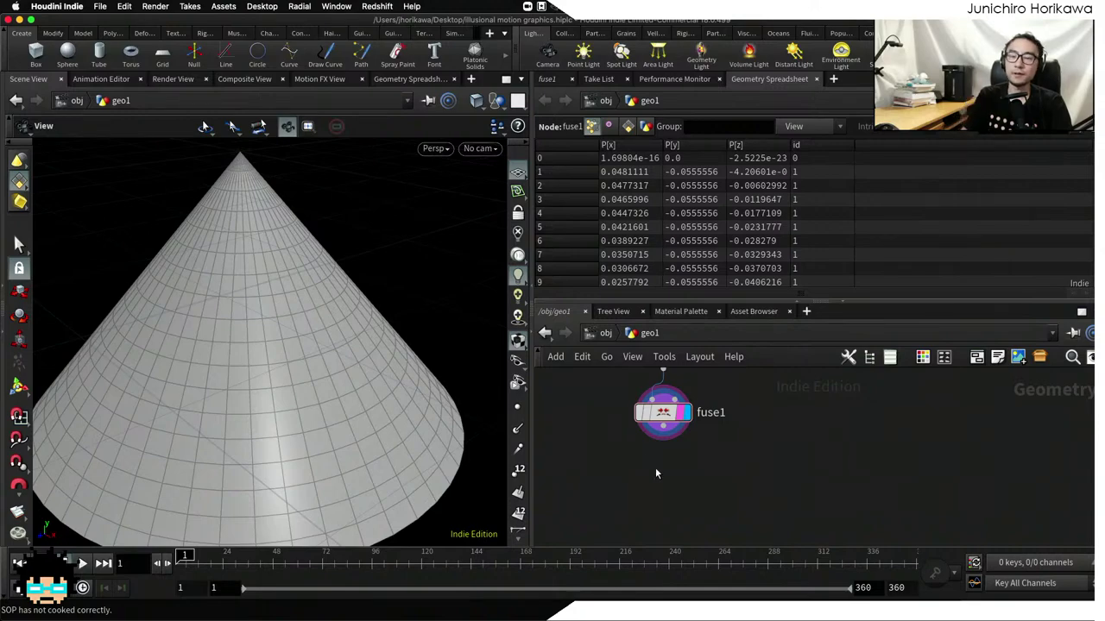
Add a Primitive Wrangle below fuse1
{"action": "key", "text": "Tab"}
{"action": "type", "text": "primit v"}
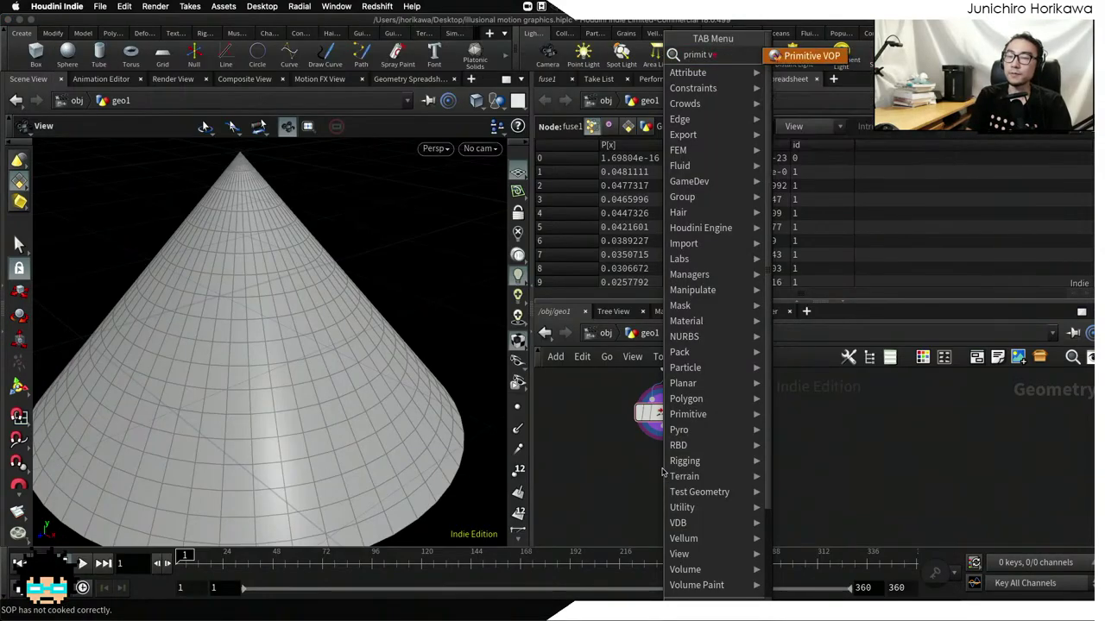
{"action": "key", "text": "BackSpace"}
{"action": "key", "text": "BackSpace"}
{"action": "key", "text": "BackSpace"}
{"action": "key", "text": "BackSpace"}
{"action": "key", "text": "BackSpace"}
{"action": "key", "text": "BackSpace"}
{"action": "key", "text": "BackSpace"}
{"action": "key", "text": "BackSpace"}
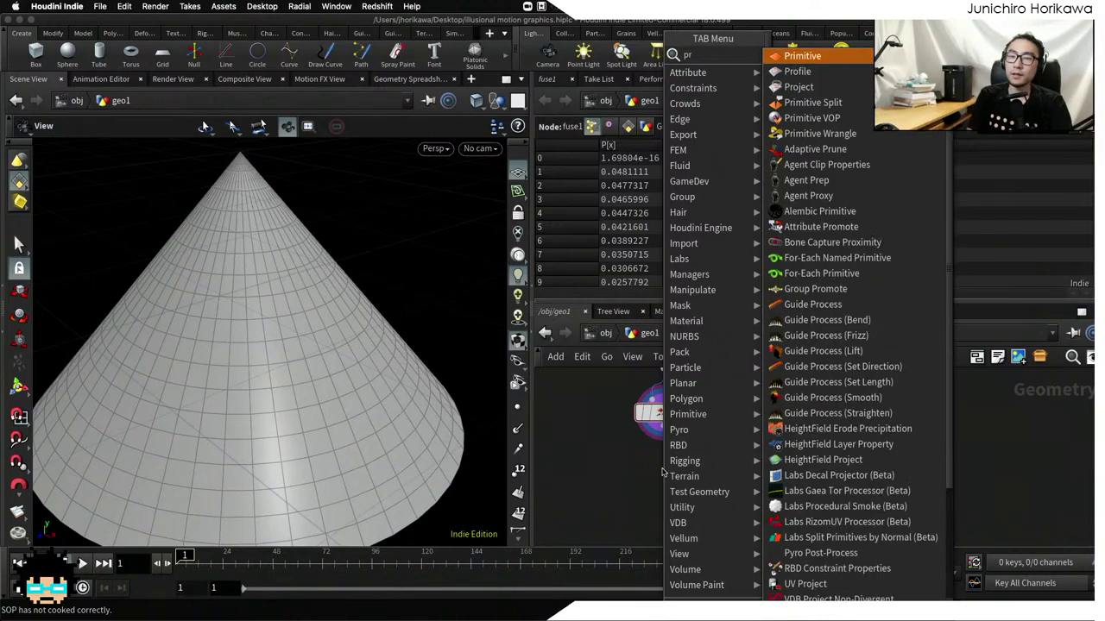
{"action": "type", "text": "primit"}
{"action": "type", "text": " wr"}
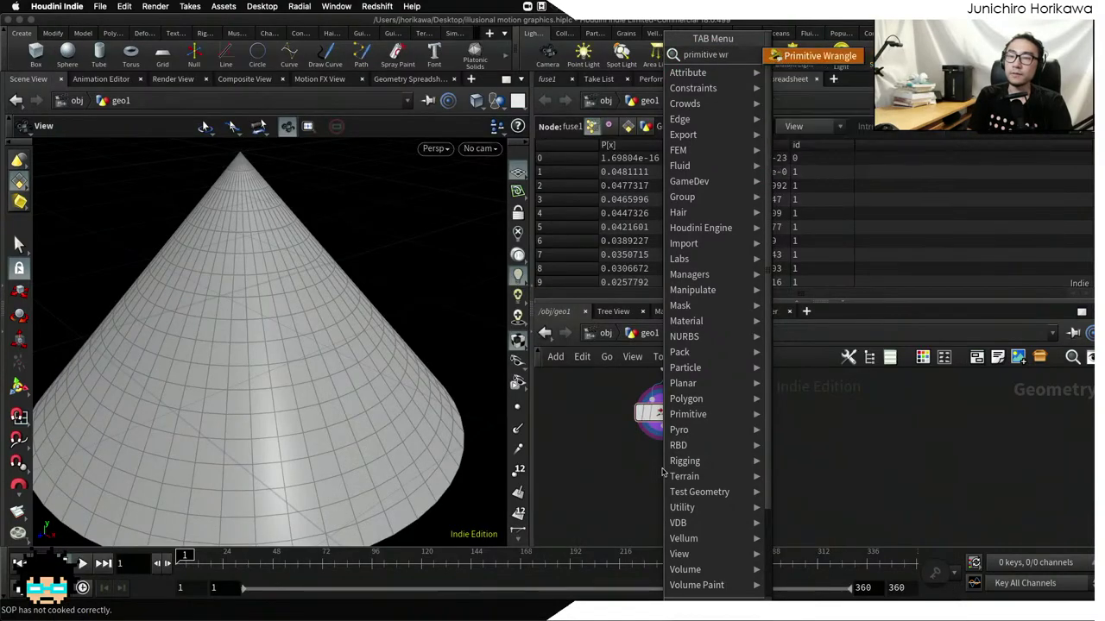
{"action": "key", "text": "Return"}
{"action": "left_click", "coordinate": [663, 473]}
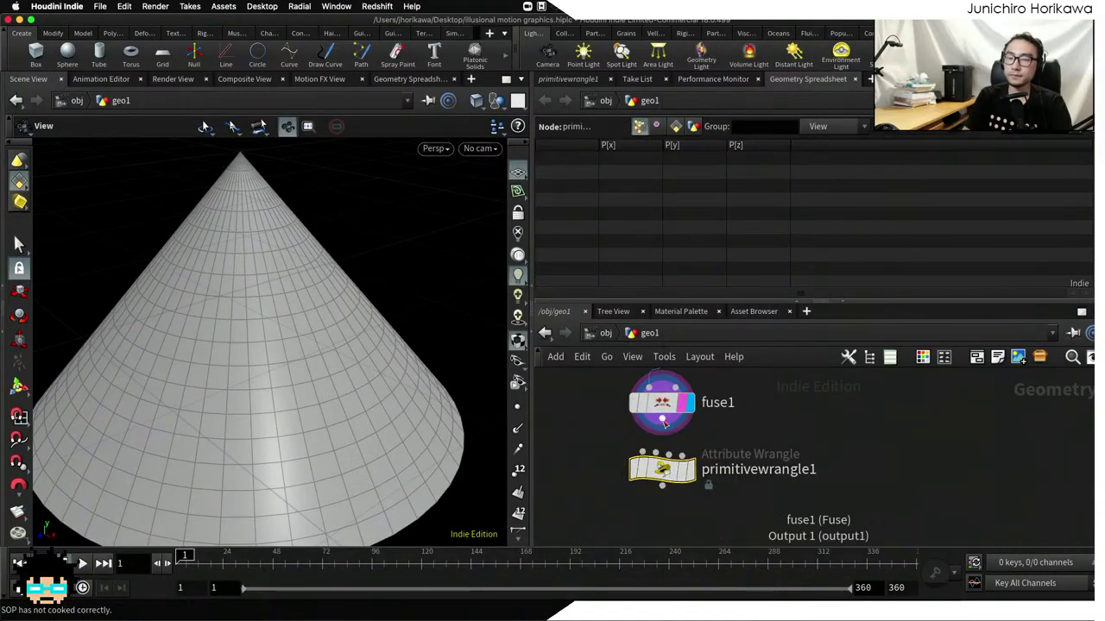
Rename the primitive wrangle to 'col' and set its display flag
{"action": "double_click", "coordinate": [749, 470]}
{"action": "type", "text": "col"}
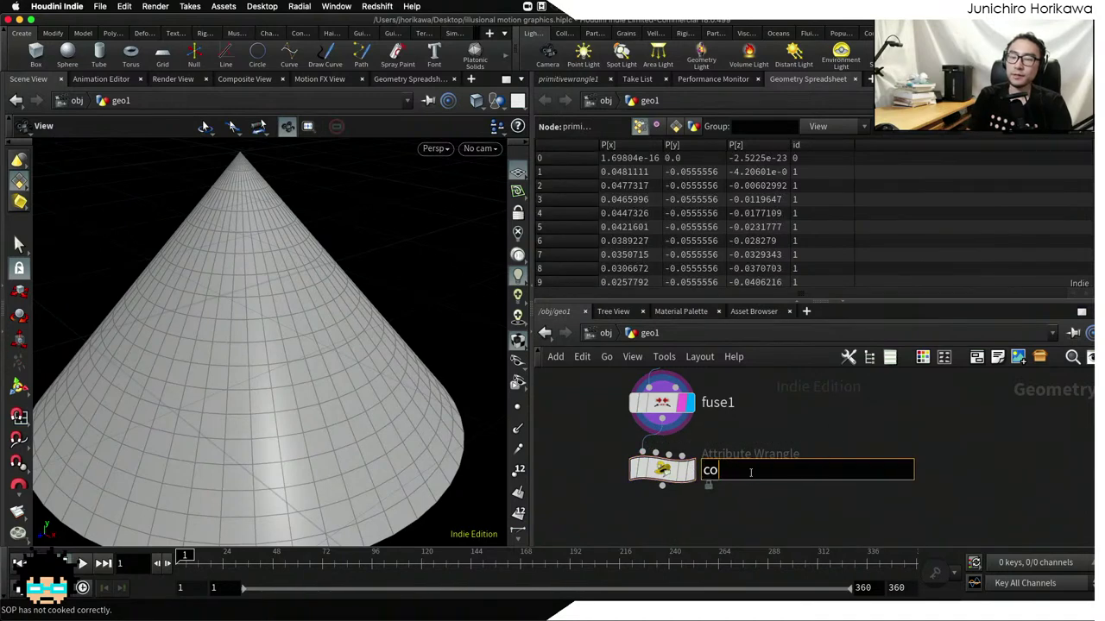
{"action": "left_click", "coordinate": [752, 477]}
{"action": "left_click_drag", "start_coordinate": [671, 474], "coordinate": [671, 494]}
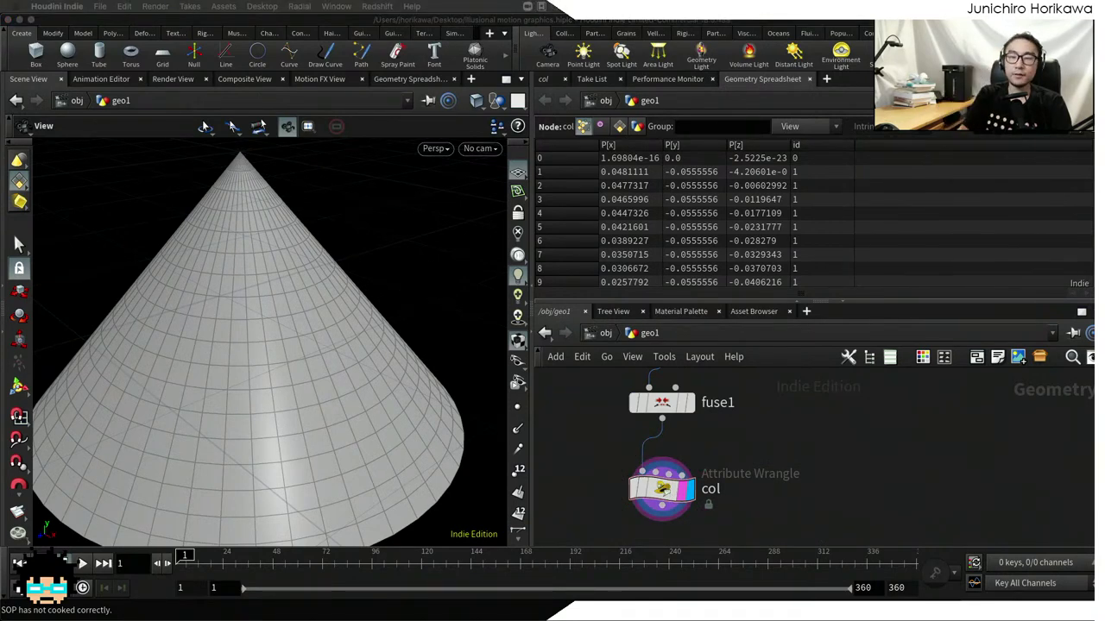
{"action": "scroll", "coordinate": [398, 279], "scroll_direction": "down", "scroll_amount": 3}
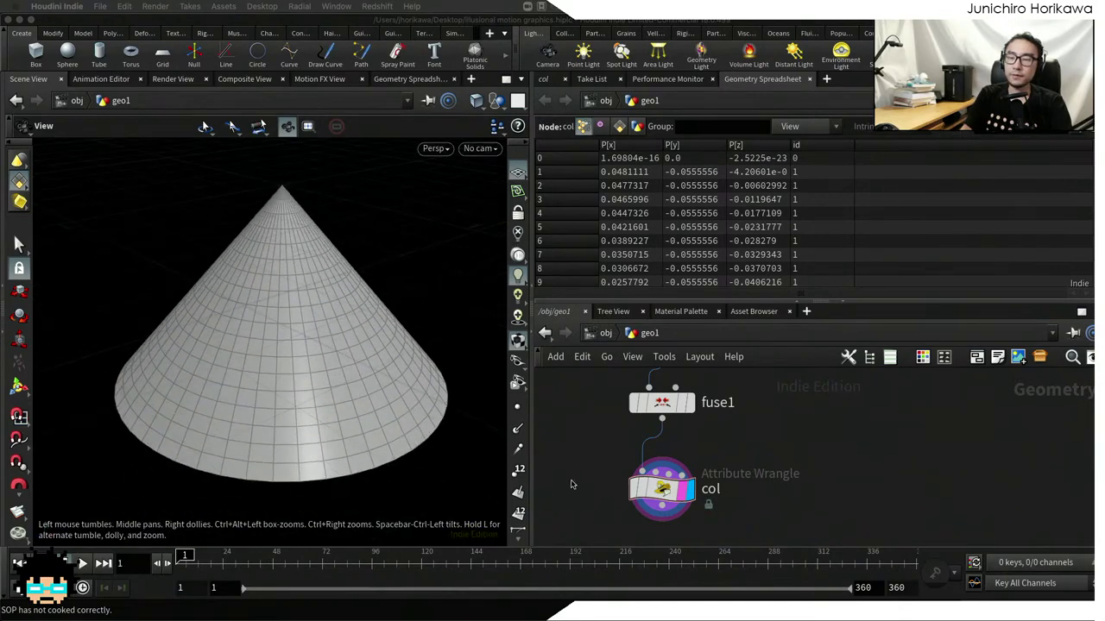
{"action": "left_click_drag", "start_coordinate": [661, 498], "coordinate": [664, 487]}
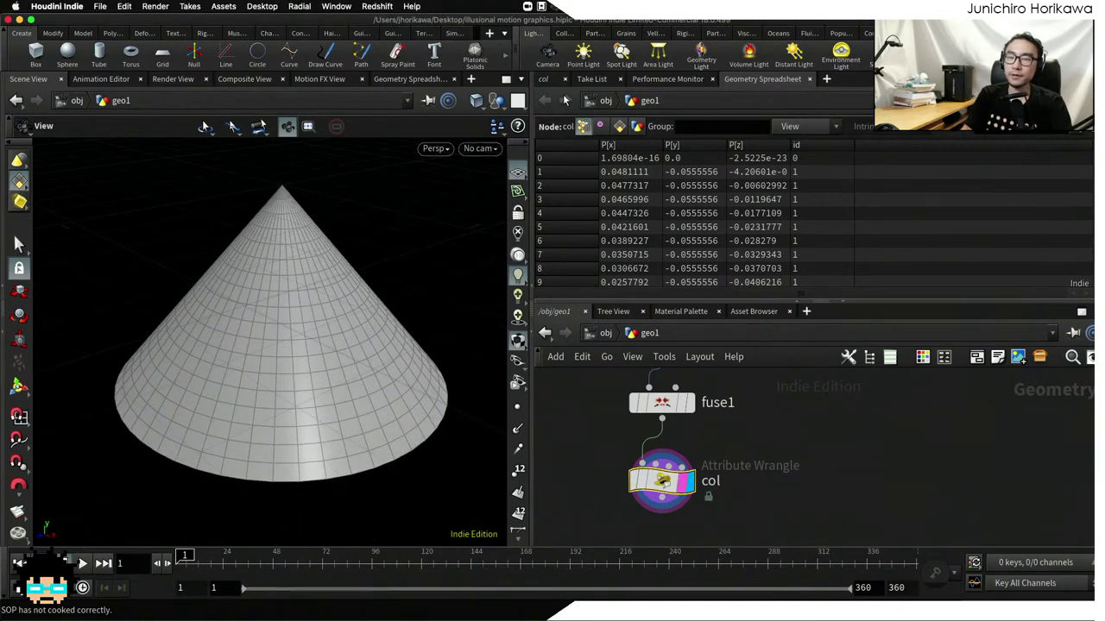
{"action": "left_click", "coordinate": [543, 78]}
{"action": "scroll", "coordinate": [296, 469], "scroll_direction": "up", "scroll_amount": 2}
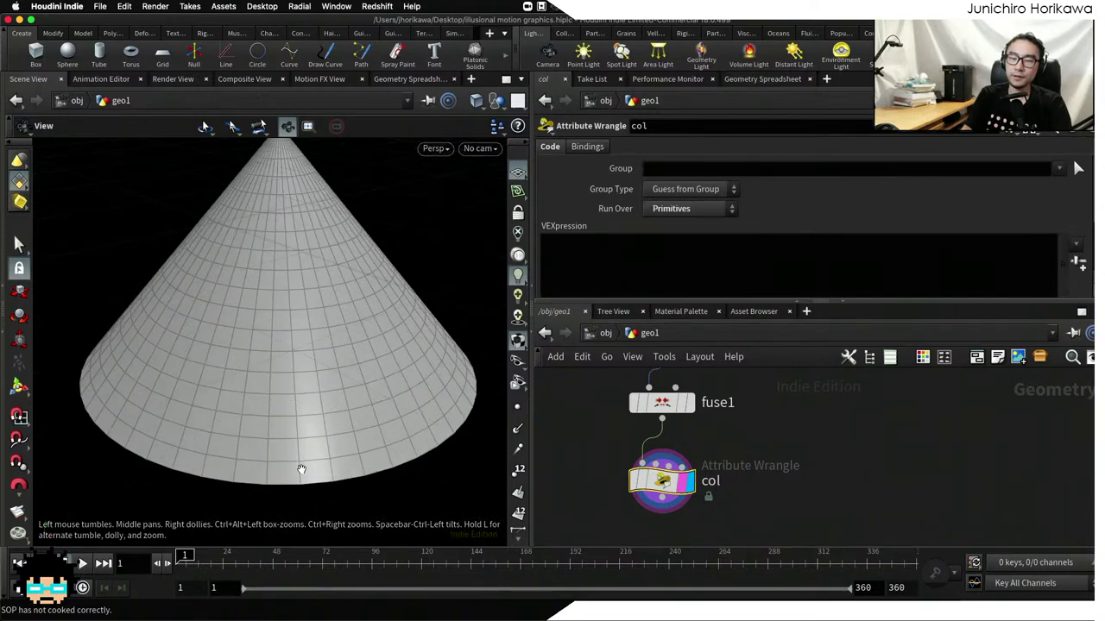
{"action": "scroll", "coordinate": [296, 354], "scroll_direction": "up", "scroll_amount": 3}
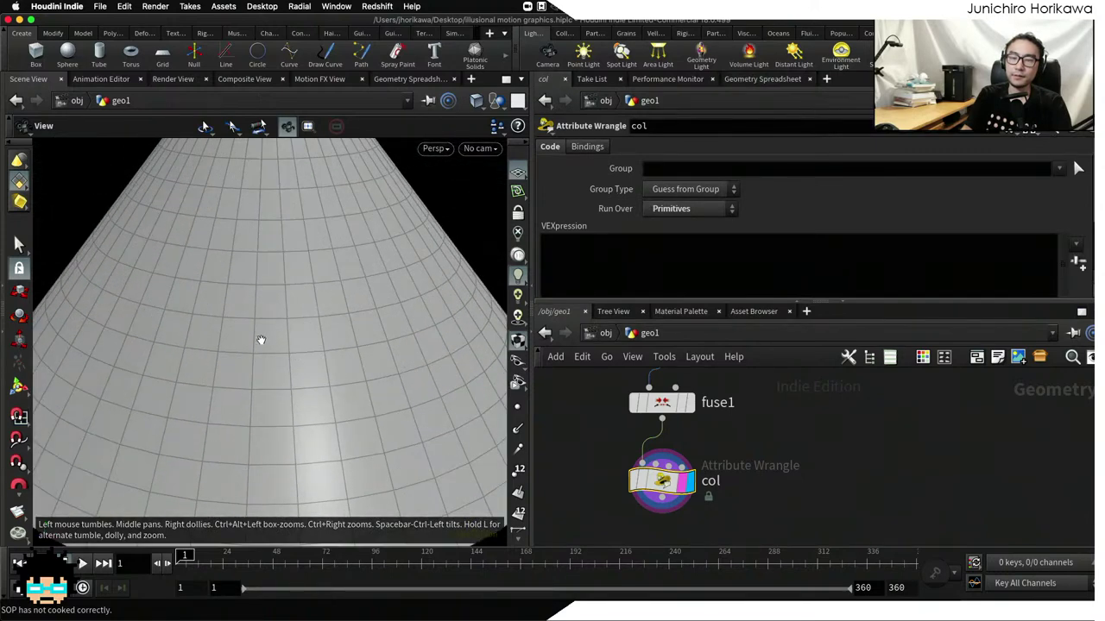
{"action": "mouse_move", "coordinate": [276, 335]}
{"action": "left_mouse_down"}
{"action": "mouse_move", "coordinate": [297, 334]}
{"action": "mouse_move", "coordinate": [257, 336]}
{"action": "mouse_move", "coordinate": [274, 344]}
{"action": "left_mouse_up"}
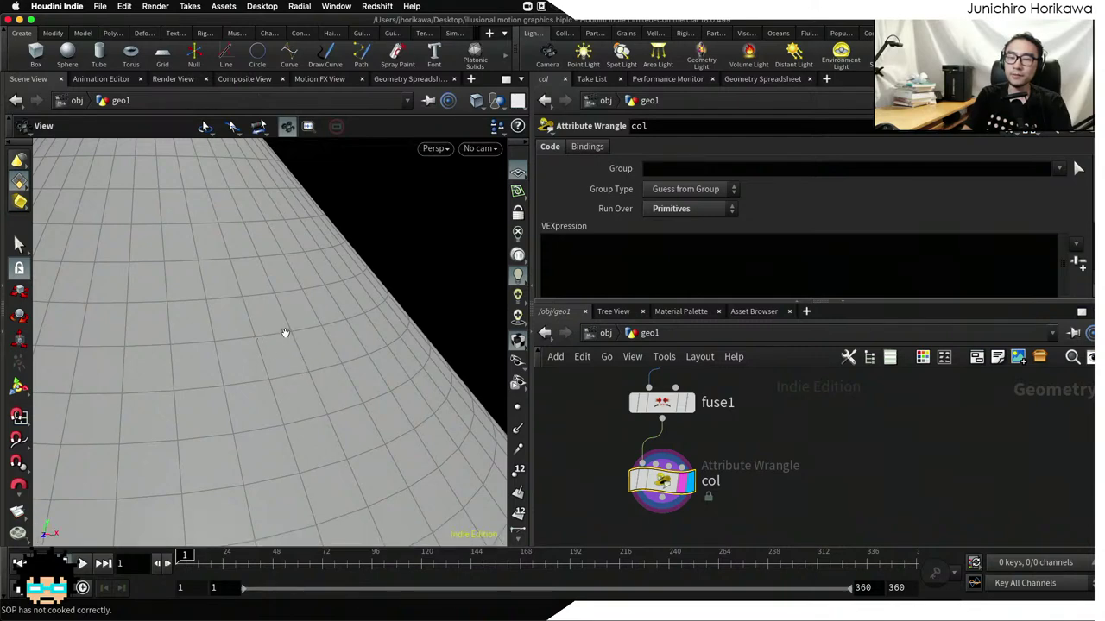
{"action": "scroll", "coordinate": [271, 372], "scroll_direction": "up", "scroll_amount": 2}
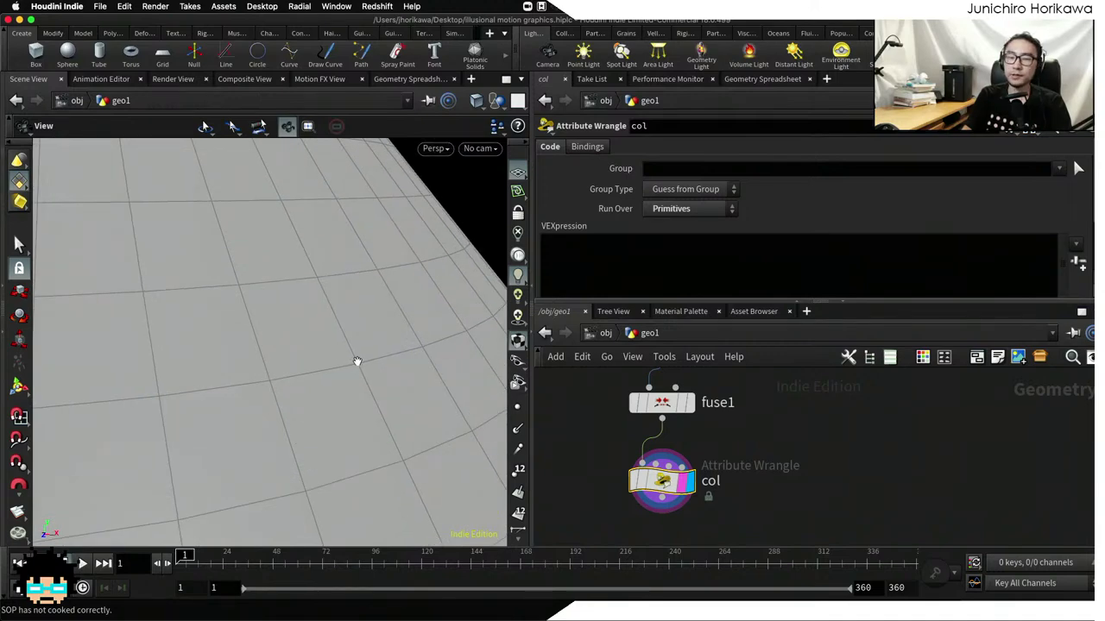
{"action": "left_click", "coordinate": [753, 79]}
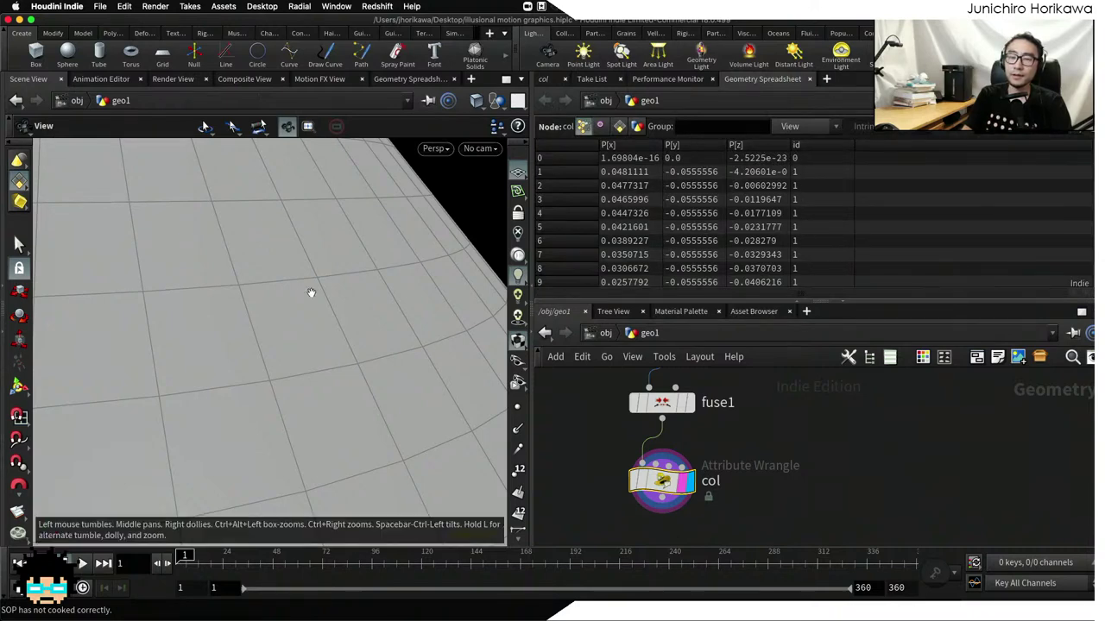
{"action": "left_click_drag", "start_coordinate": [306, 313], "coordinate": [299, 322]}
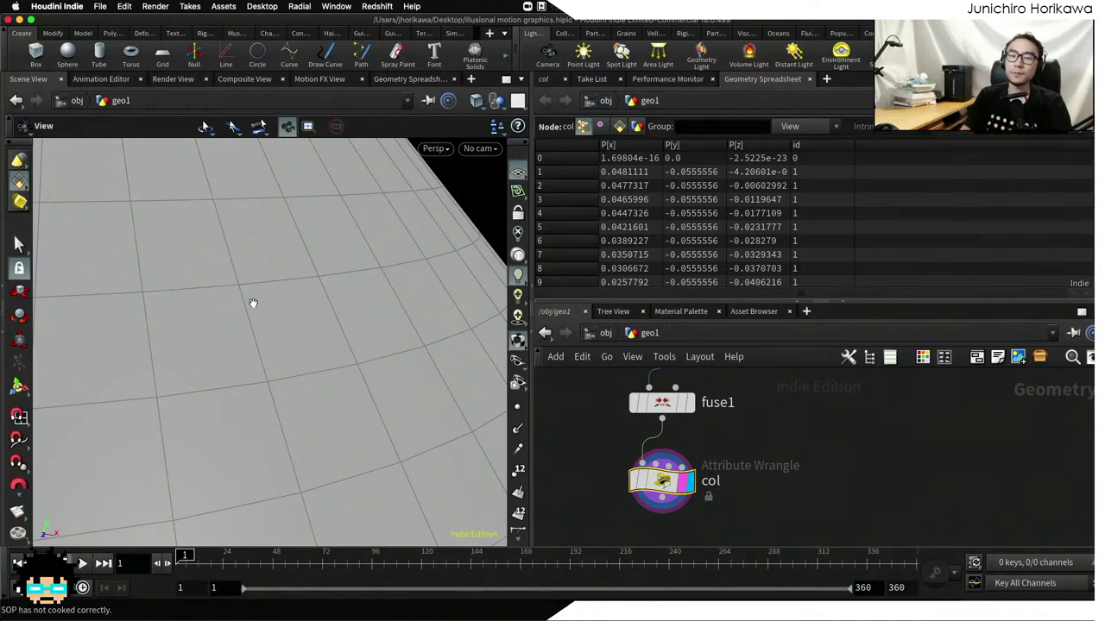
{"action": "left_click_drag", "start_coordinate": [316, 303], "coordinate": [259, 321]}
{"action": "scroll", "coordinate": [316, 310], "scroll_direction": "down", "scroll_amount": 10}
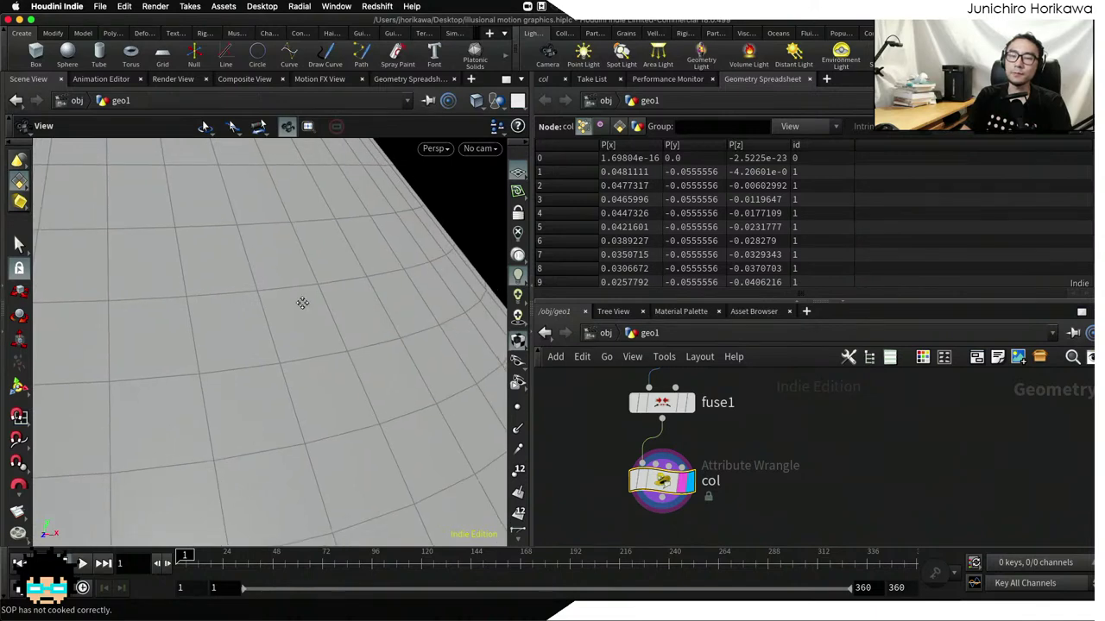
{"action": "mouse_move", "coordinate": [269, 298]}
{"action": "left_mouse_down"}
{"action": "mouse_move", "coordinate": [278, 286]}
{"action": "mouse_move", "coordinate": [256, 268]}
{"action": "mouse_move", "coordinate": [259, 299]}
{"action": "mouse_move", "coordinate": [259, 288]}
{"action": "left_mouse_up"}
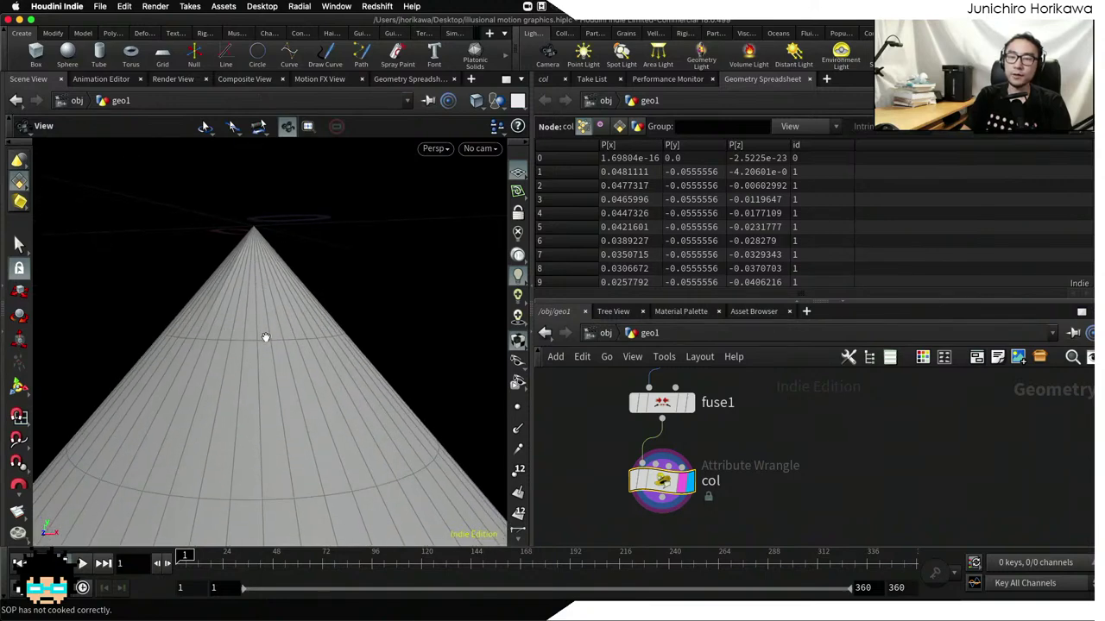
{"action": "left_click_drag", "start_coordinate": [266, 338], "coordinate": [290, 365]}
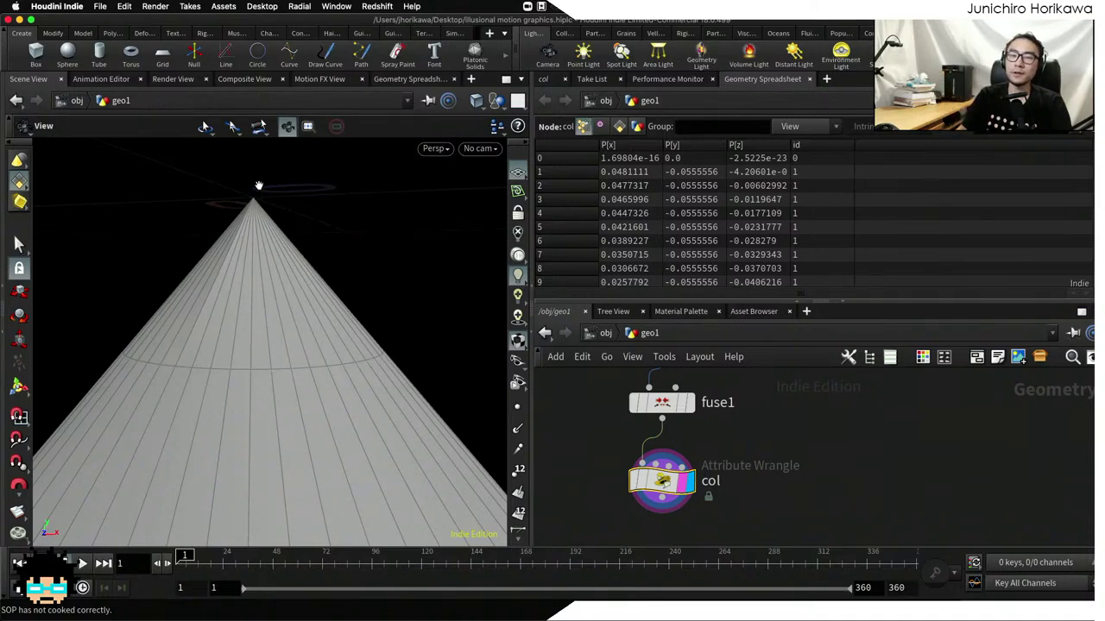
{"action": "left_click_drag", "start_coordinate": [256, 192], "coordinate": [258, 191]}
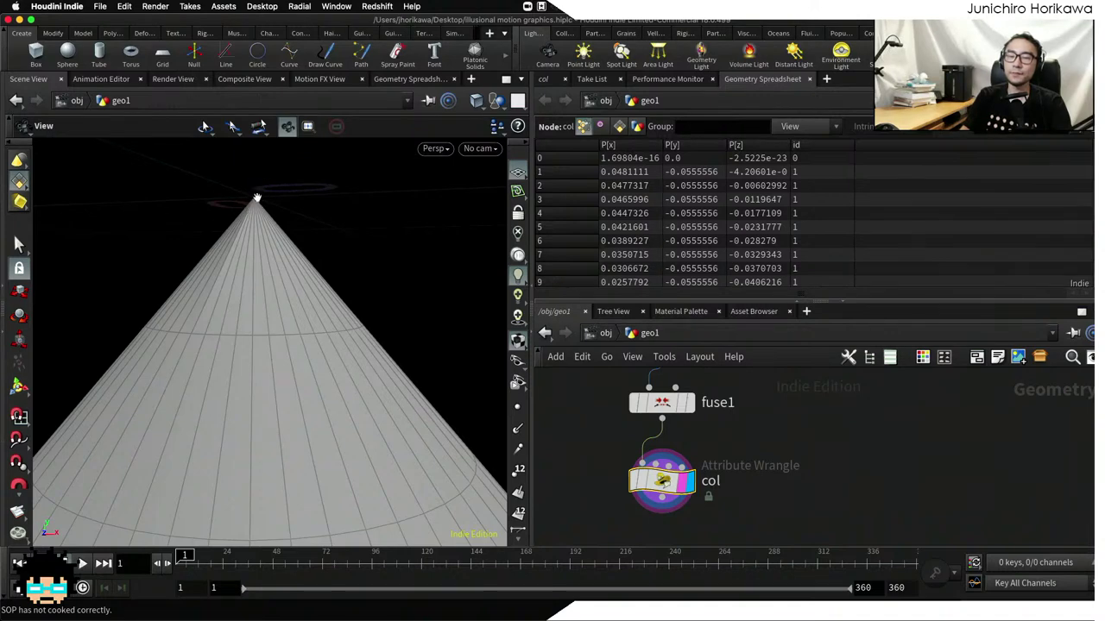
{"action": "left_click_drag", "start_coordinate": [256, 199], "coordinate": [254, 203]}
{"action": "left_click_drag", "start_coordinate": [296, 296], "coordinate": [273, 217]}
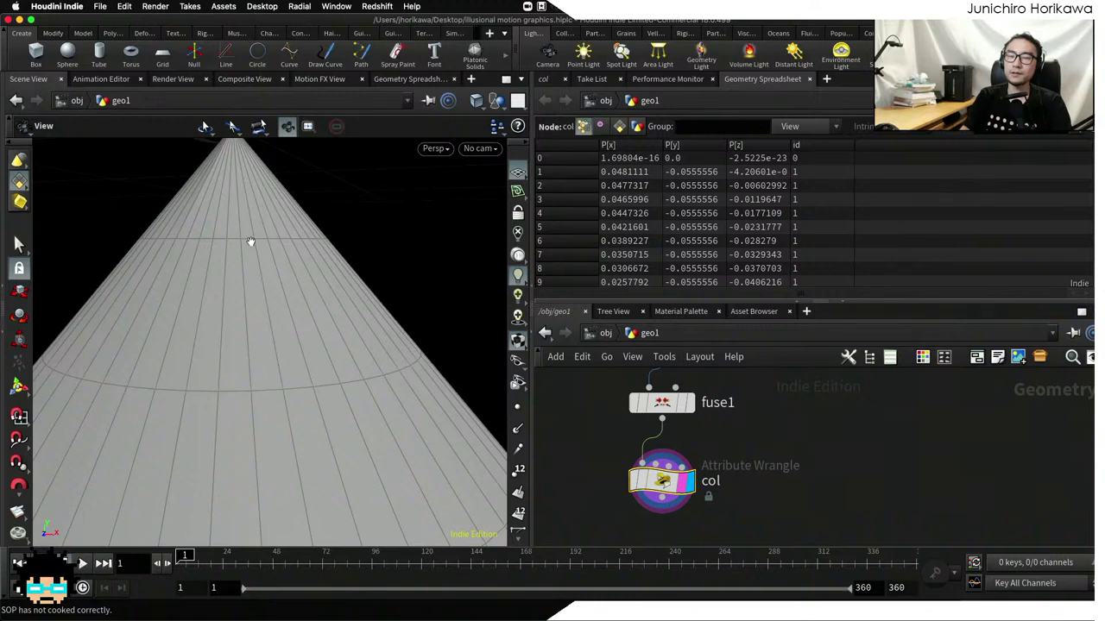
{"action": "left_click_drag", "start_coordinate": [234, 259], "coordinate": [132, 267]}
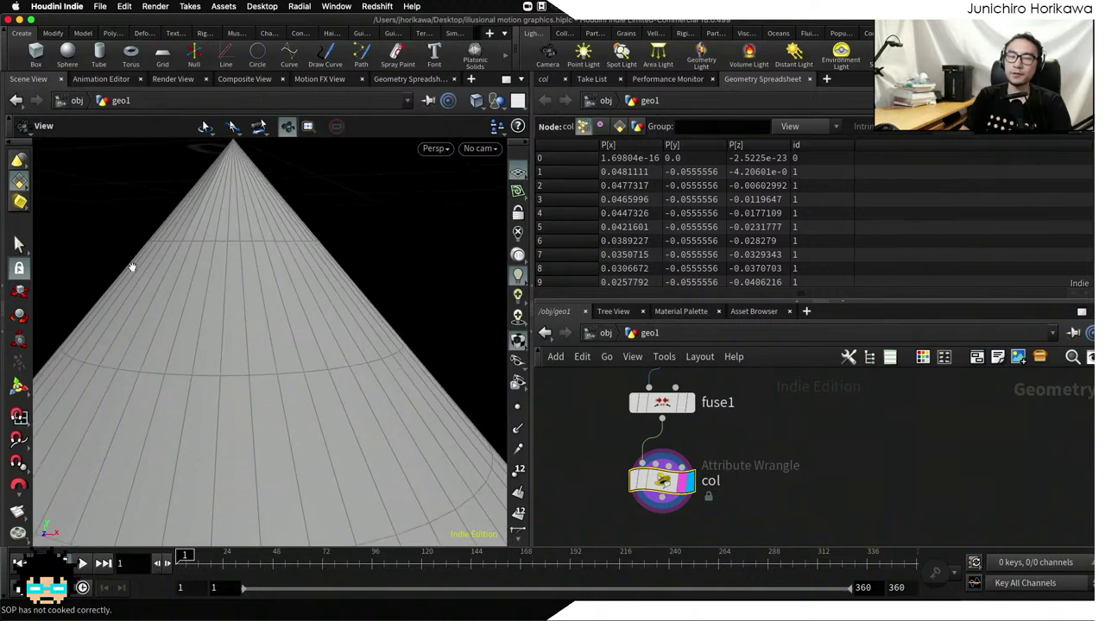
{"action": "left_click_drag", "start_coordinate": [241, 328], "coordinate": [247, 214]}
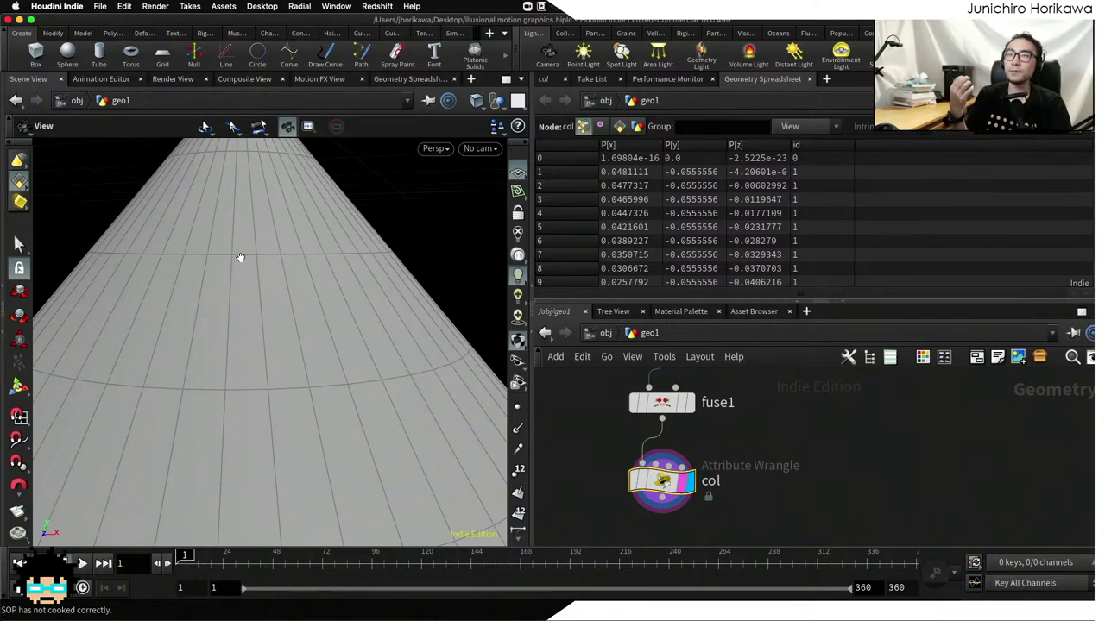
{"action": "scroll", "coordinate": [649, 388], "scroll_direction": "down", "scroll_amount": 2}
{"action": "left_click_drag", "start_coordinate": [497, 432], "coordinate": [336, 286]}
{"action": "scroll", "coordinate": [333, 285], "scroll_direction": "down", "scroll_amount": 3}
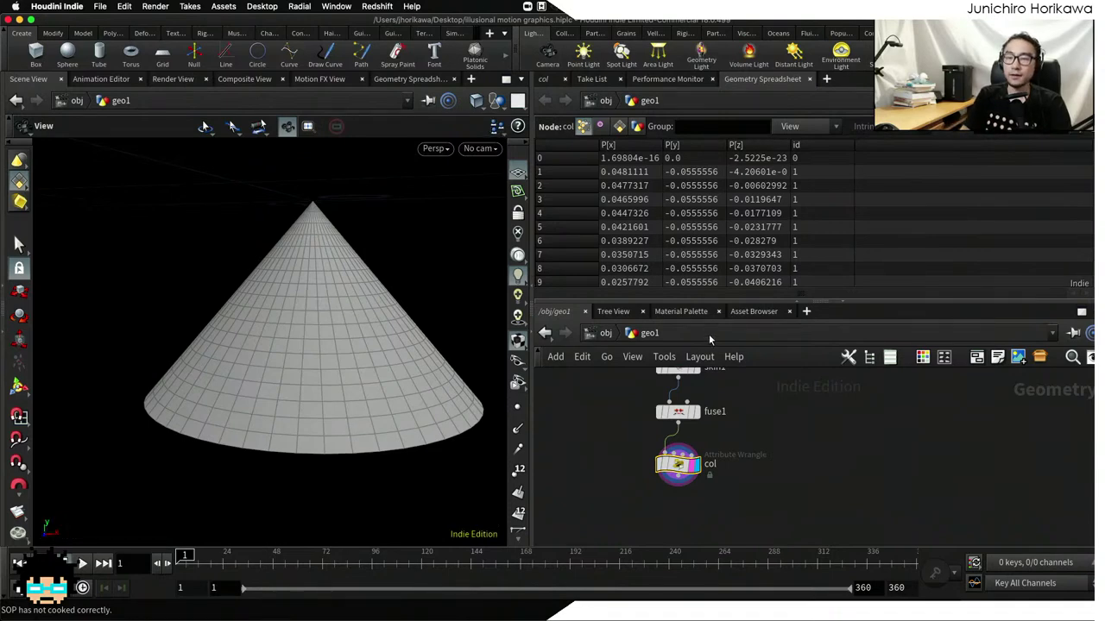
{"action": "left_click", "coordinate": [547, 80]}
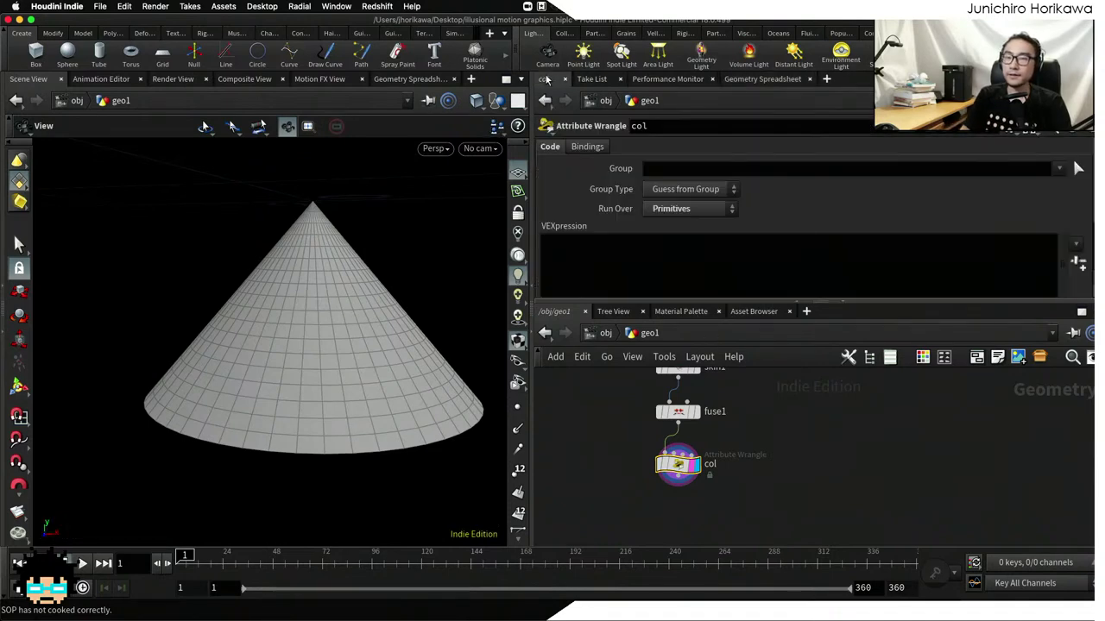
{"action": "left_click", "coordinate": [647, 258]}
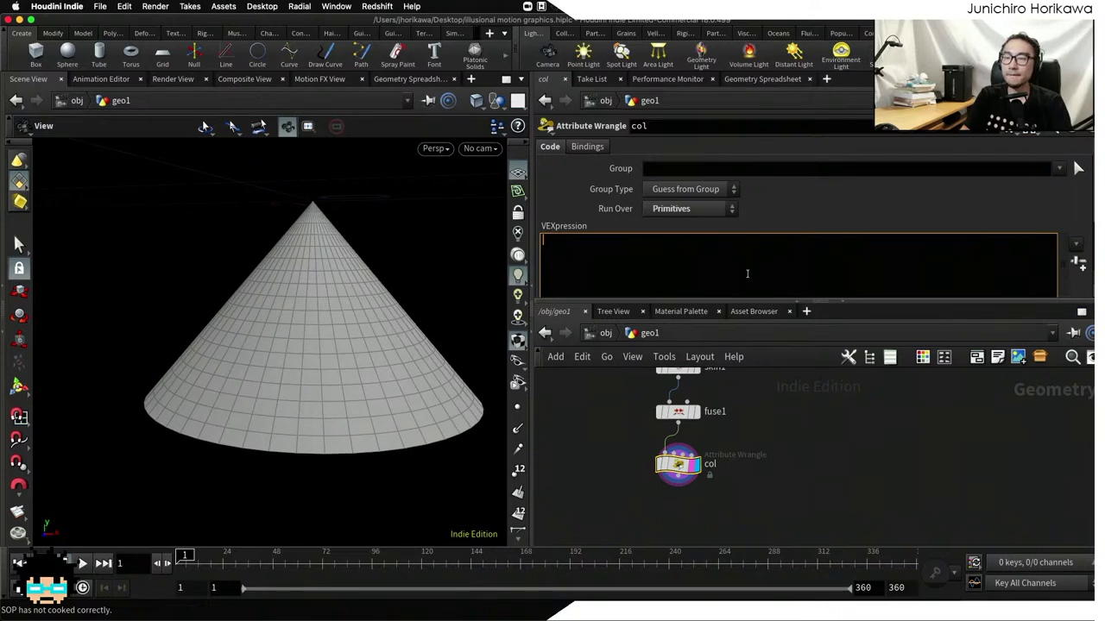
{"action": "left_click_drag", "start_coordinate": [898, 302], "coordinate": [898, 344]}
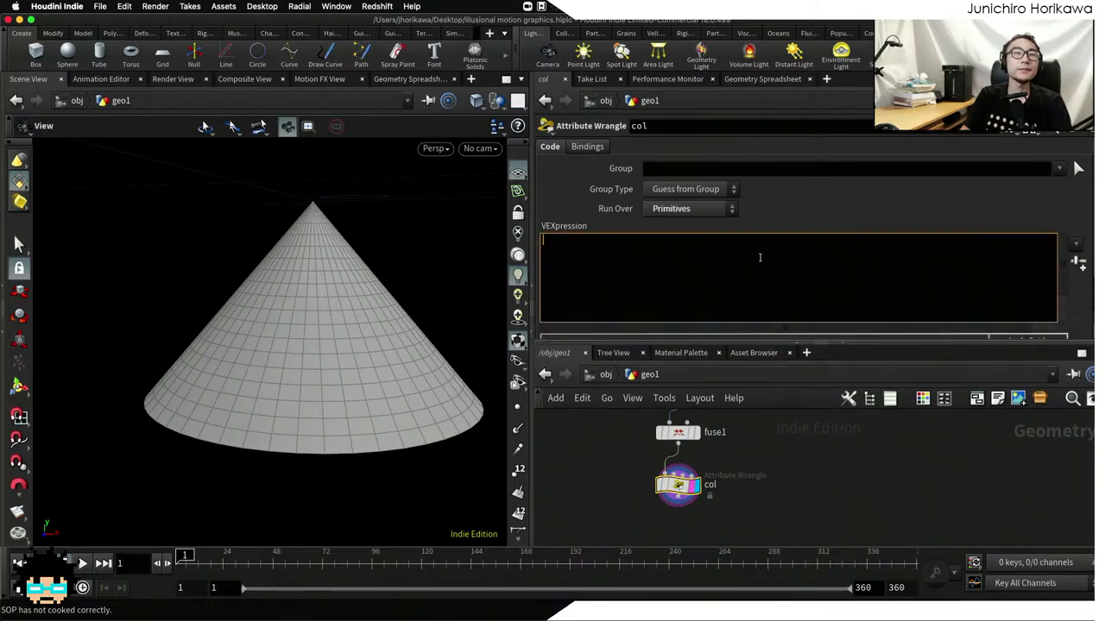
{"action": "type", "text": "int"}
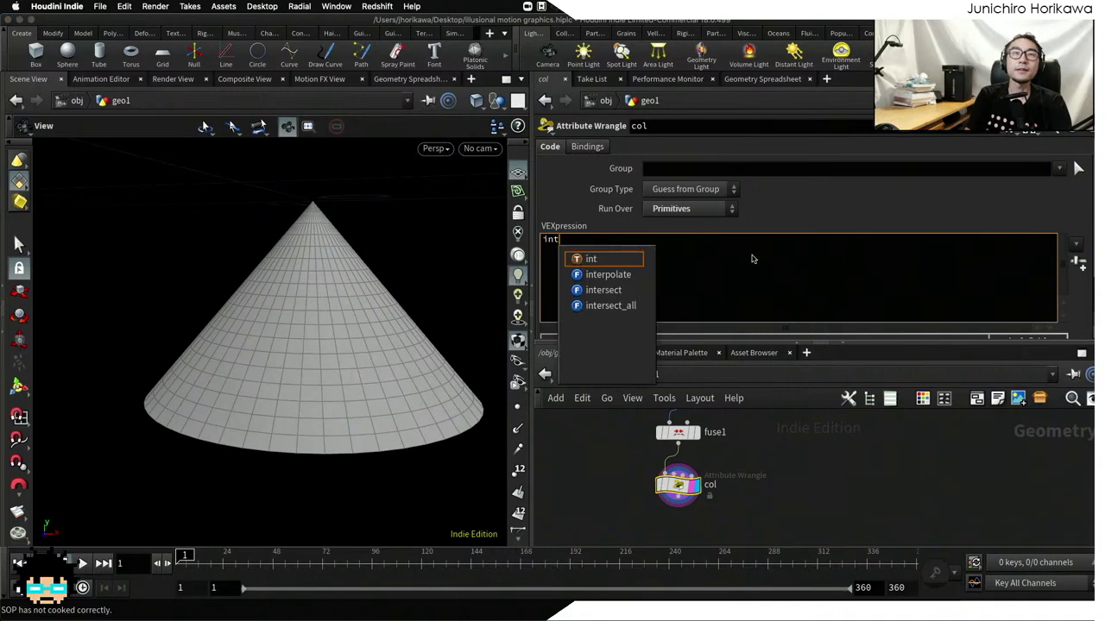
{"action": "type", "text": " pts[]"}
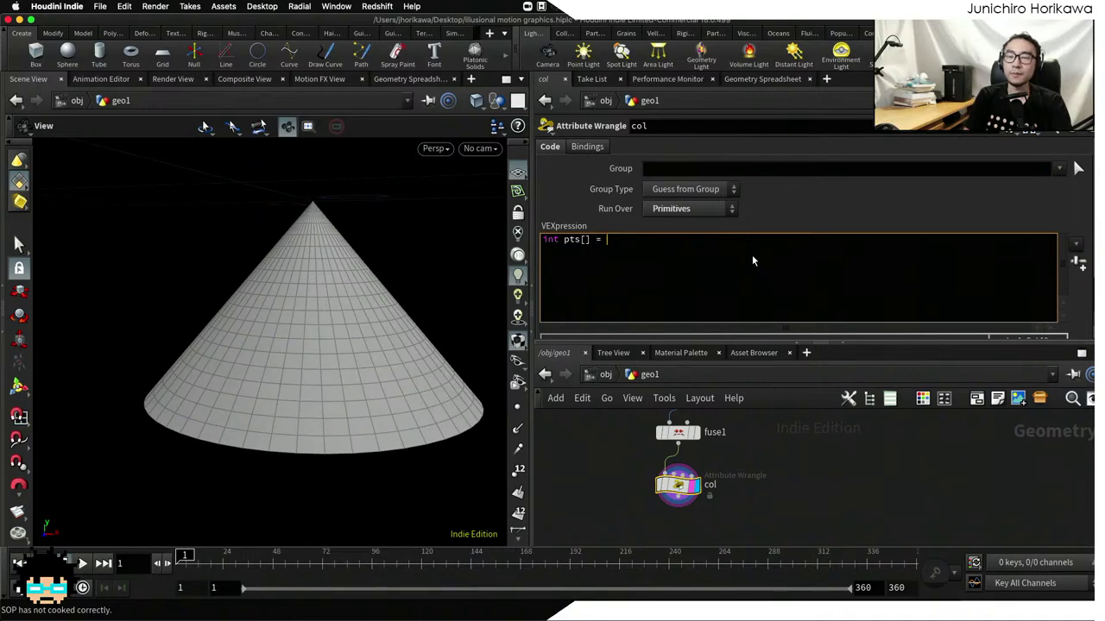
{"action": "type", "text": "= p"}
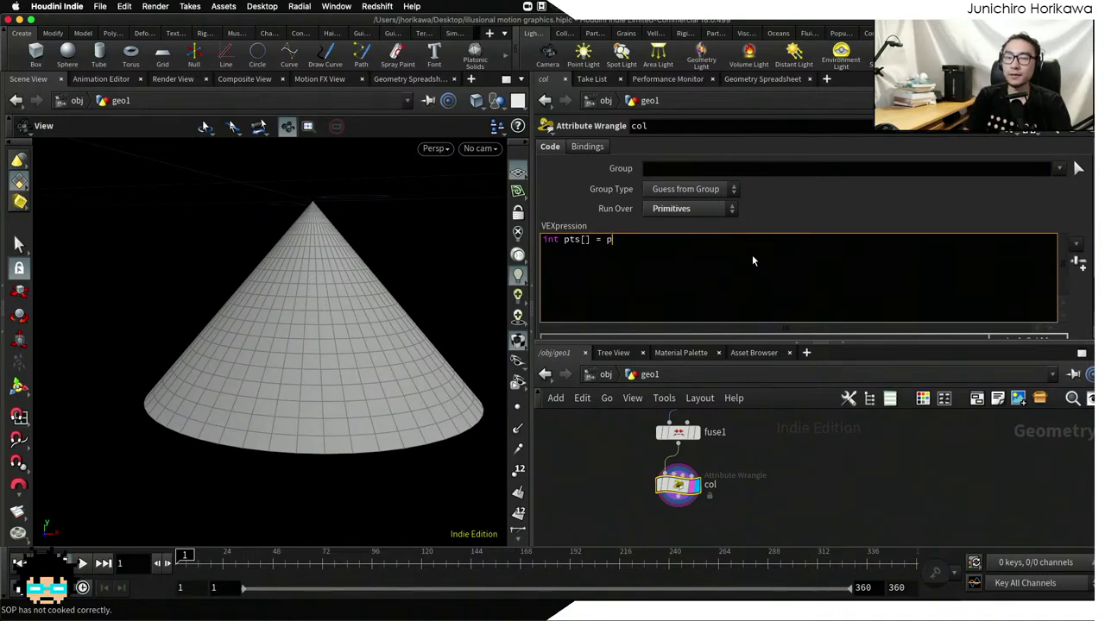
{"action": "type", "text": "rimpoints(0,"}
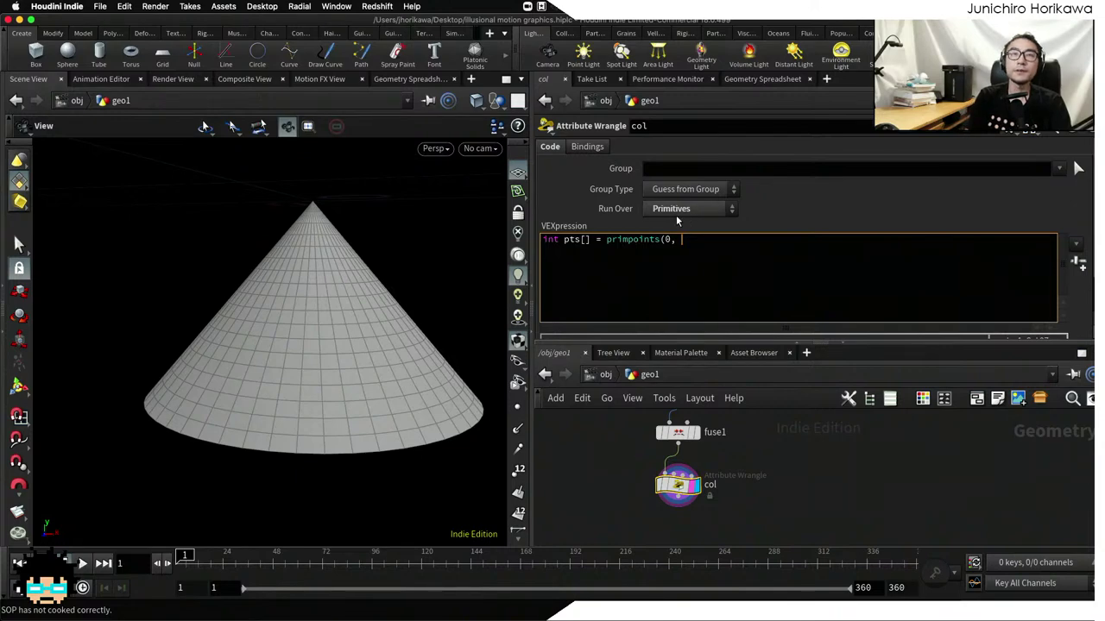
{"action": "type", "text": "@primnum);"}
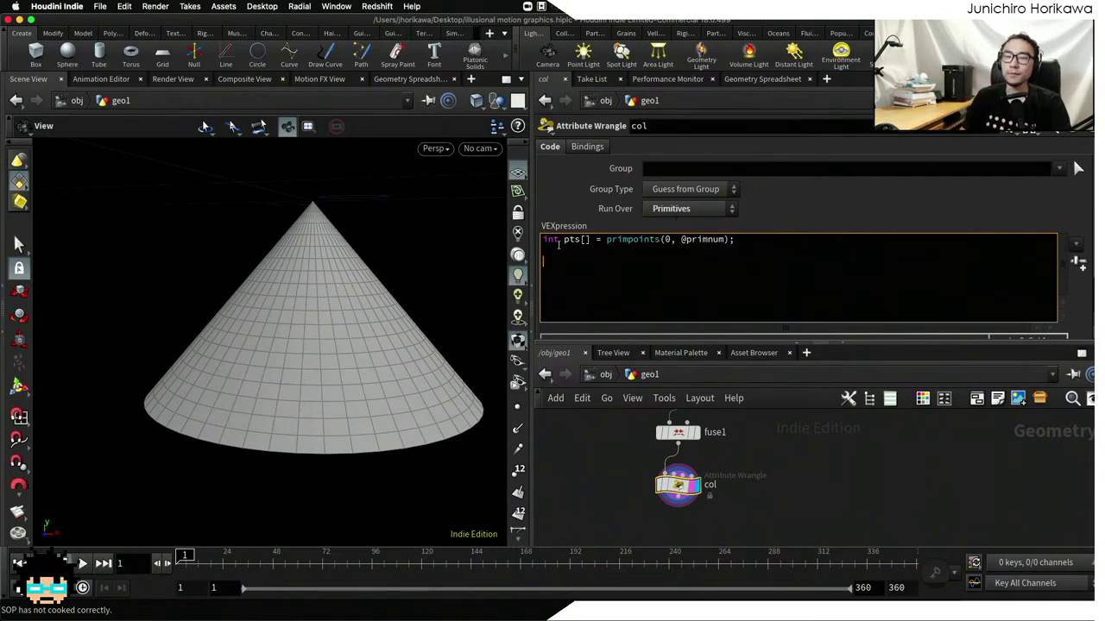
{"action": "left_click_drag", "start_coordinate": [550, 240], "coordinate": [734, 240]}
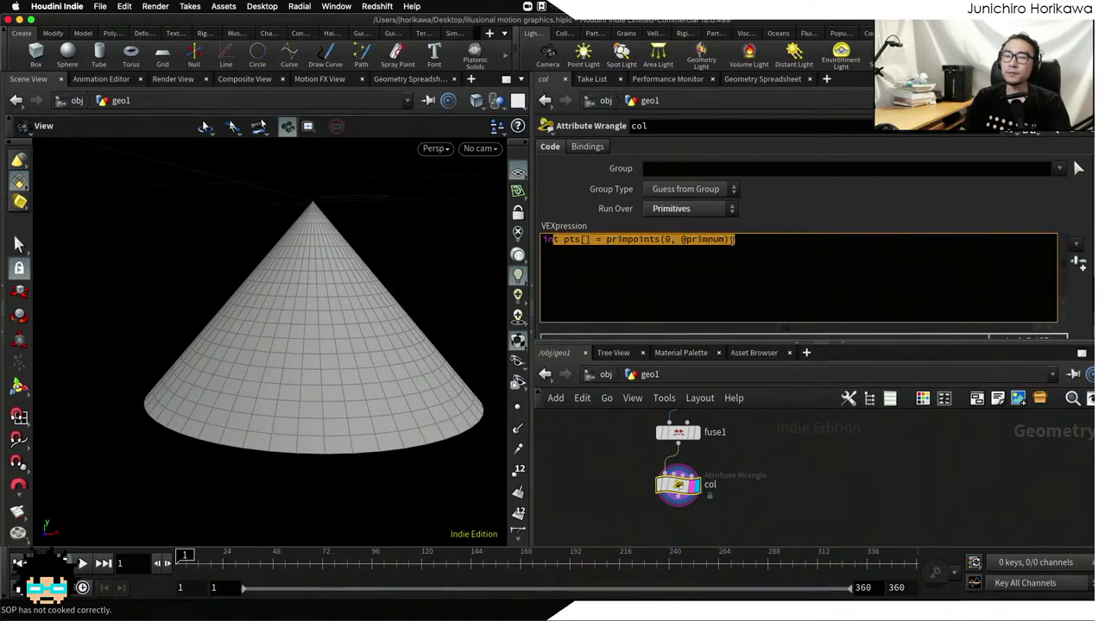
{"action": "left_click", "coordinate": [670, 262]}
{"action": "scroll", "coordinate": [389, 319], "scroll_direction": "up", "scroll_amount": 3}
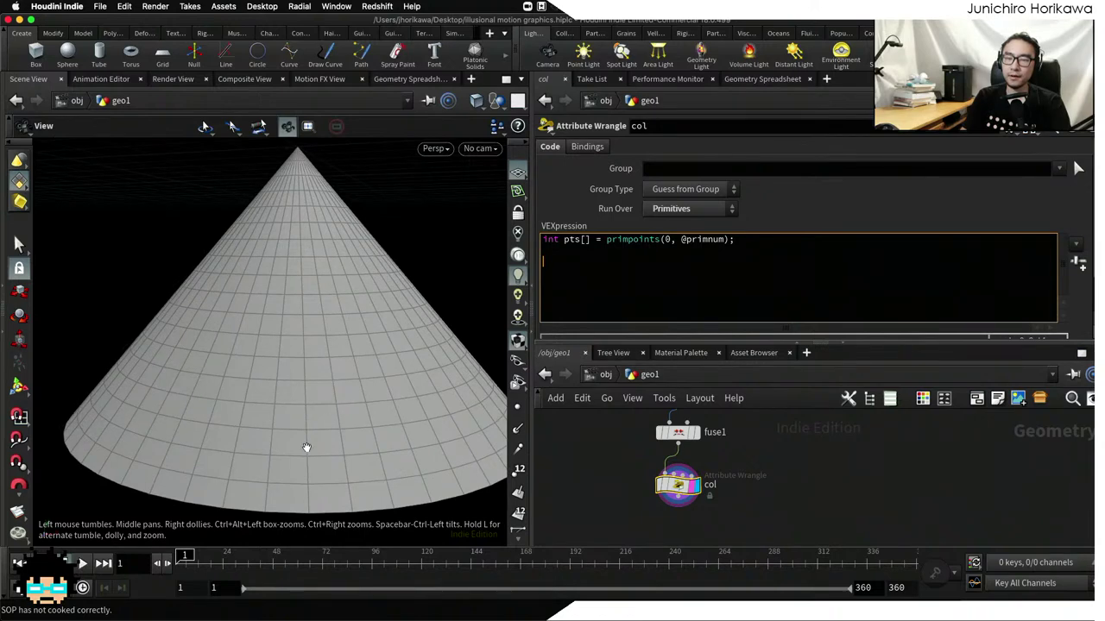
{"action": "left_click_drag", "start_coordinate": [331, 443], "coordinate": [314, 369]}
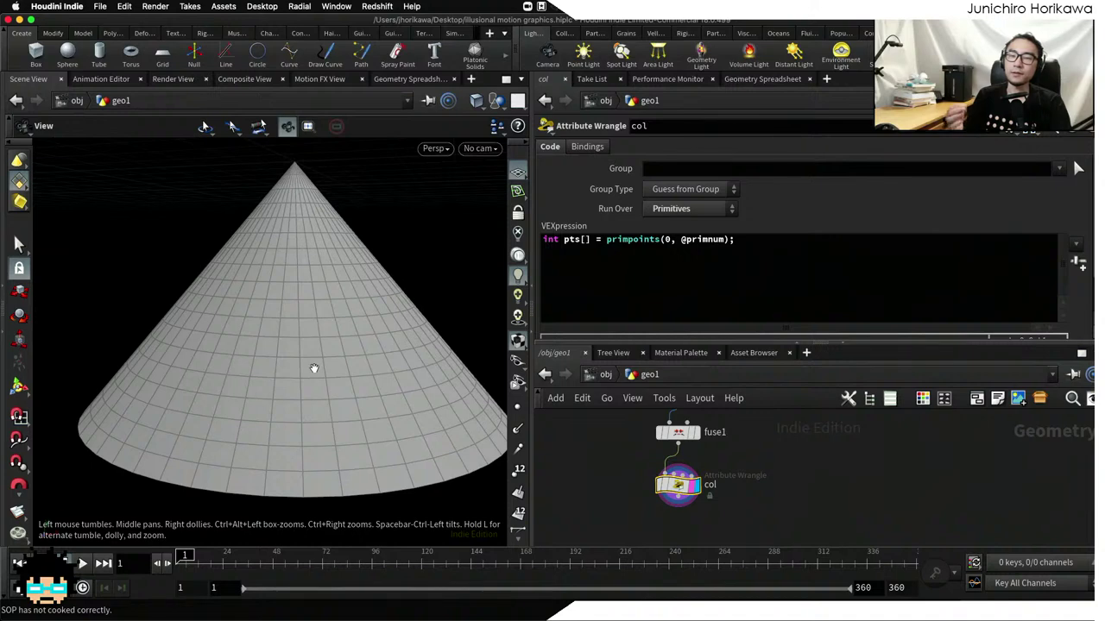
{"action": "left_click", "coordinate": [747, 247]}
{"action": "key", "text": "super+a"}
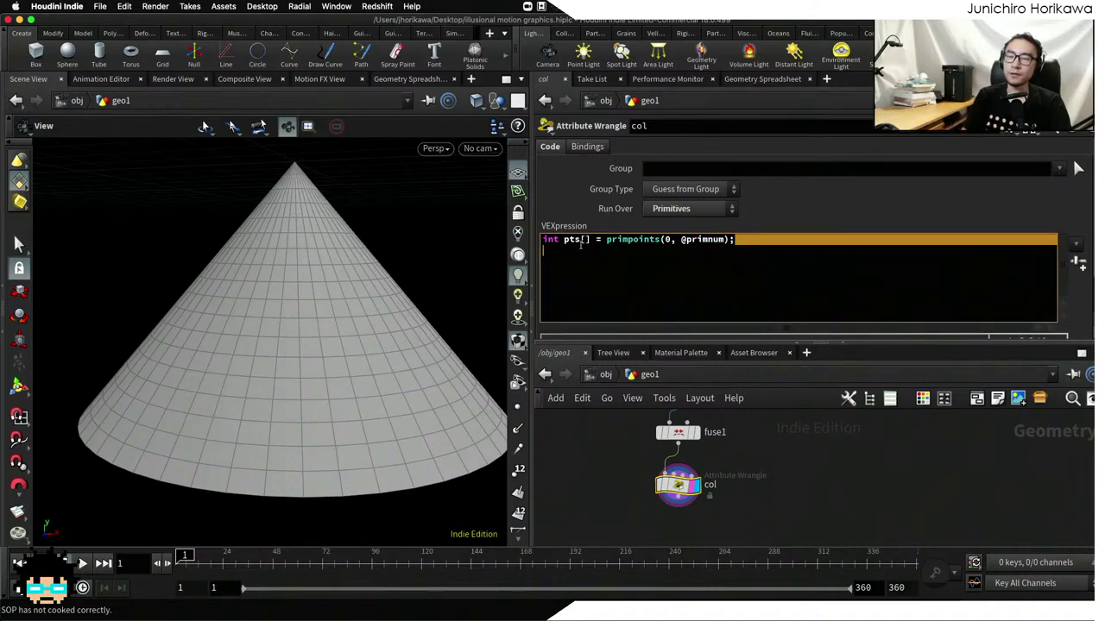
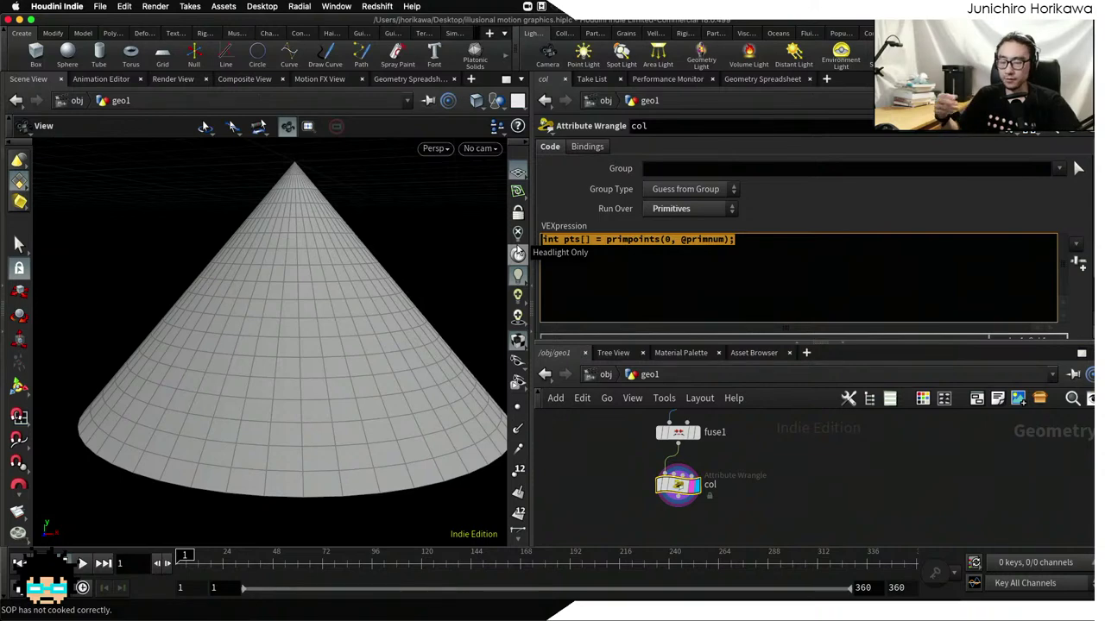
Declare 'int maxid = -1;' on a new line below the primpoints line
{"action": "left_click", "coordinate": [644, 263]}
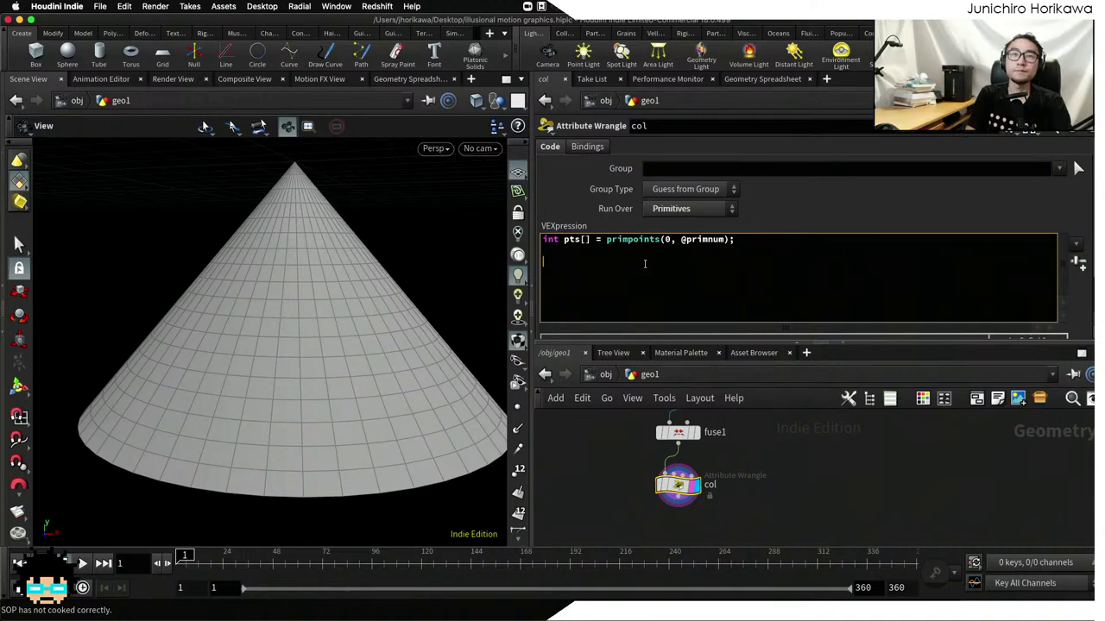
{"action": "type", "text": "int m"}
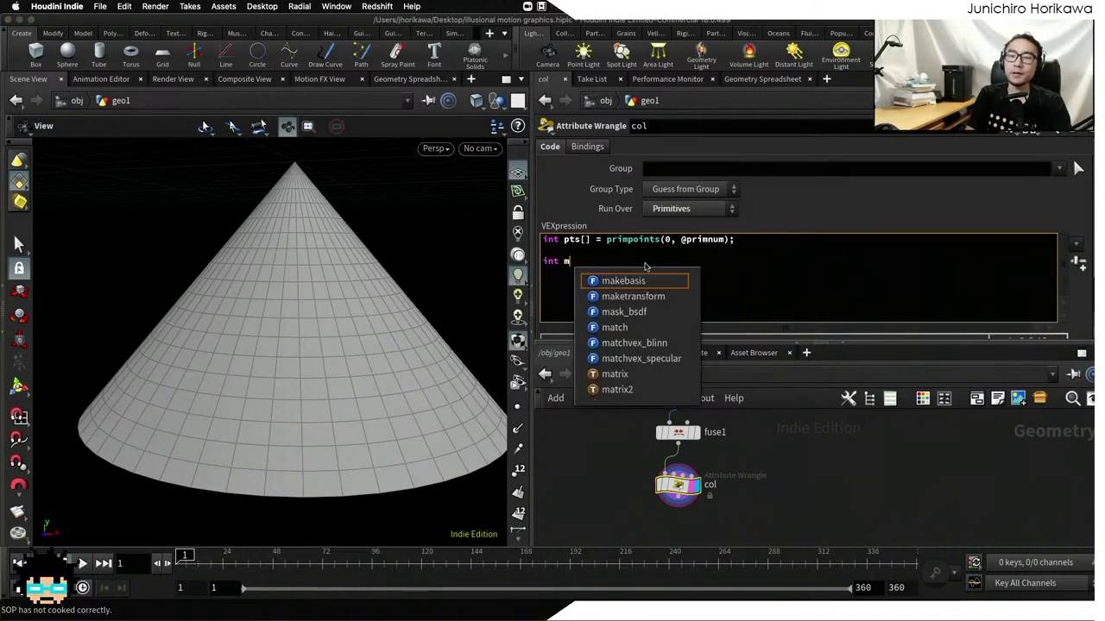
{"action": "type", "text": "axid = "}
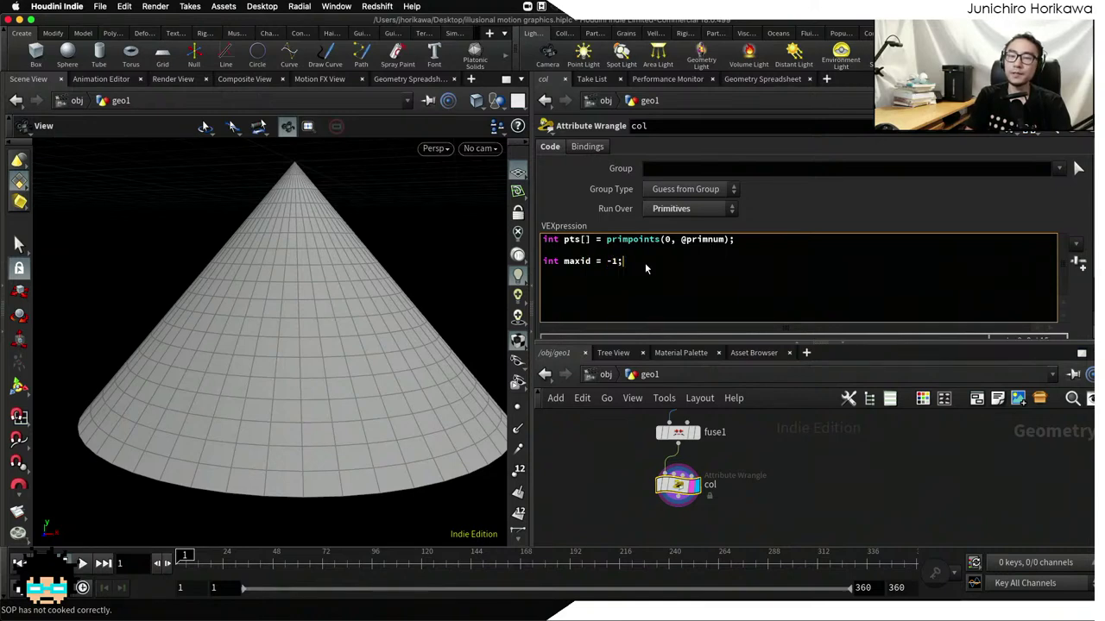
{"action": "type", "text": "-1;"}
{"action": "key", "text": "Return"}
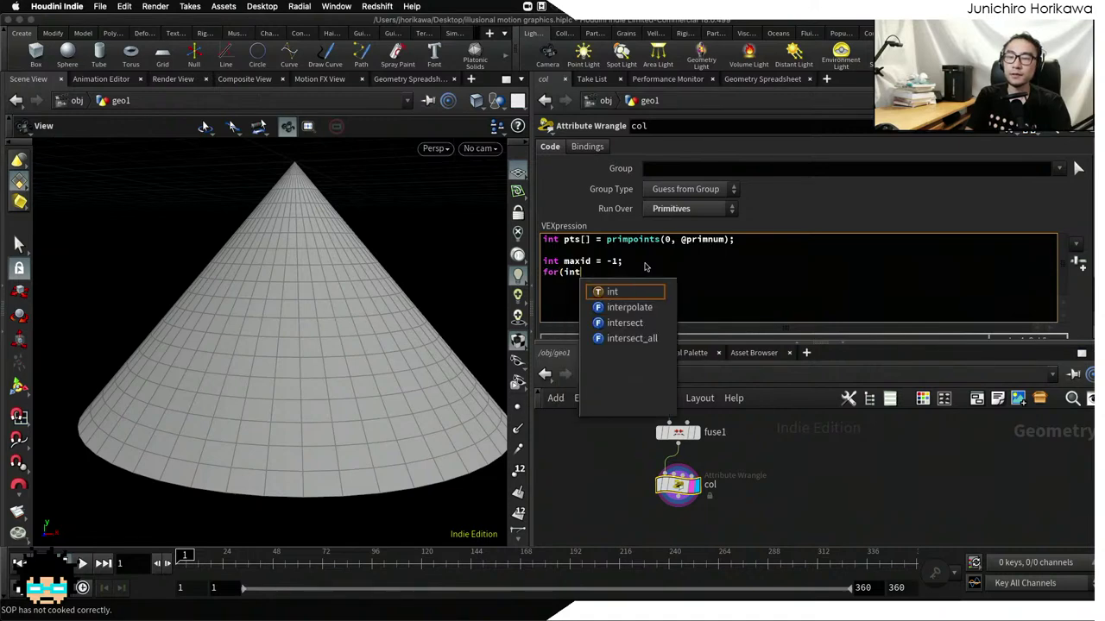
Write the loop header 'for(int i=0; i<len(pts); i++){' over the primitive's points
{"action": "type", "text": "(int i="}
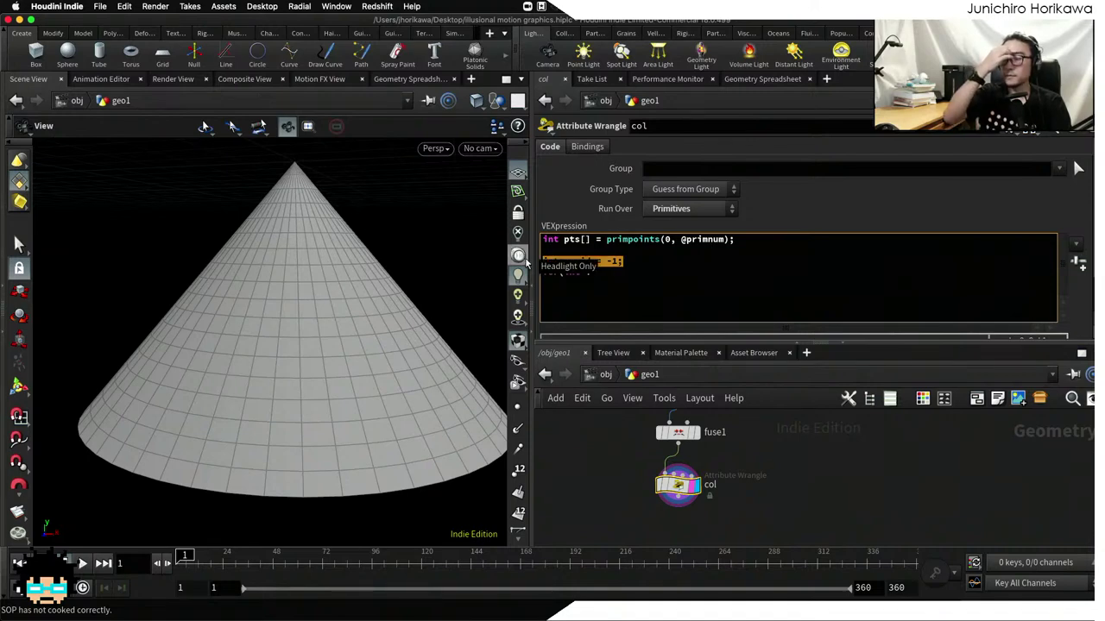
{"action": "left_click", "coordinate": [621, 268]}
{"action": "left_click_drag", "start_coordinate": [622, 261], "coordinate": [565, 260]}
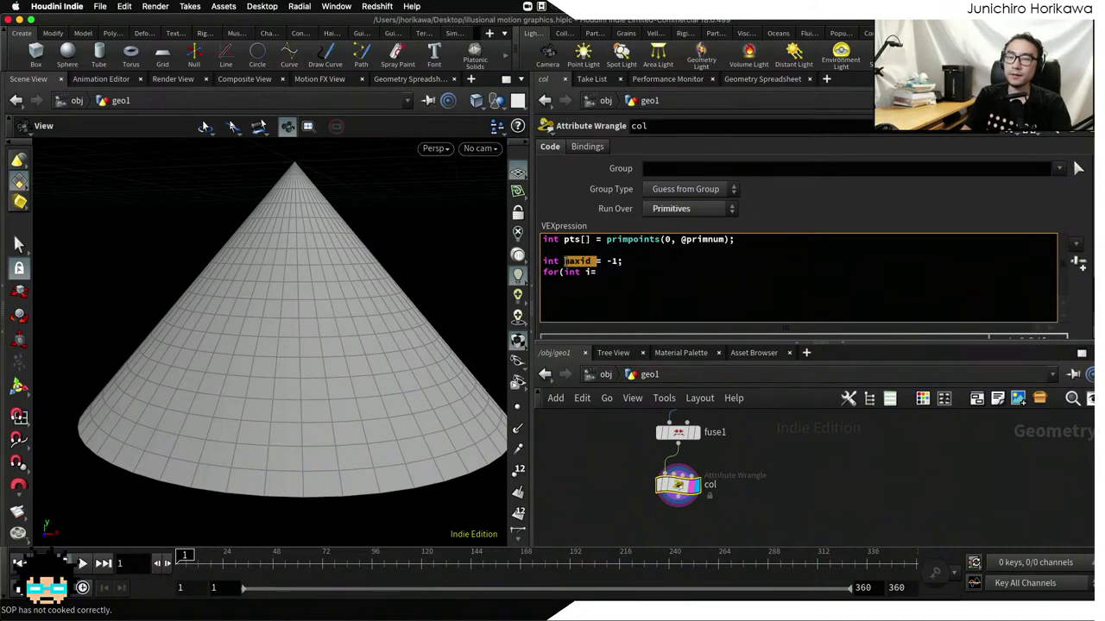
{"action": "double_click", "coordinate": [613, 260]}
{"action": "left_click", "coordinate": [594, 272]}
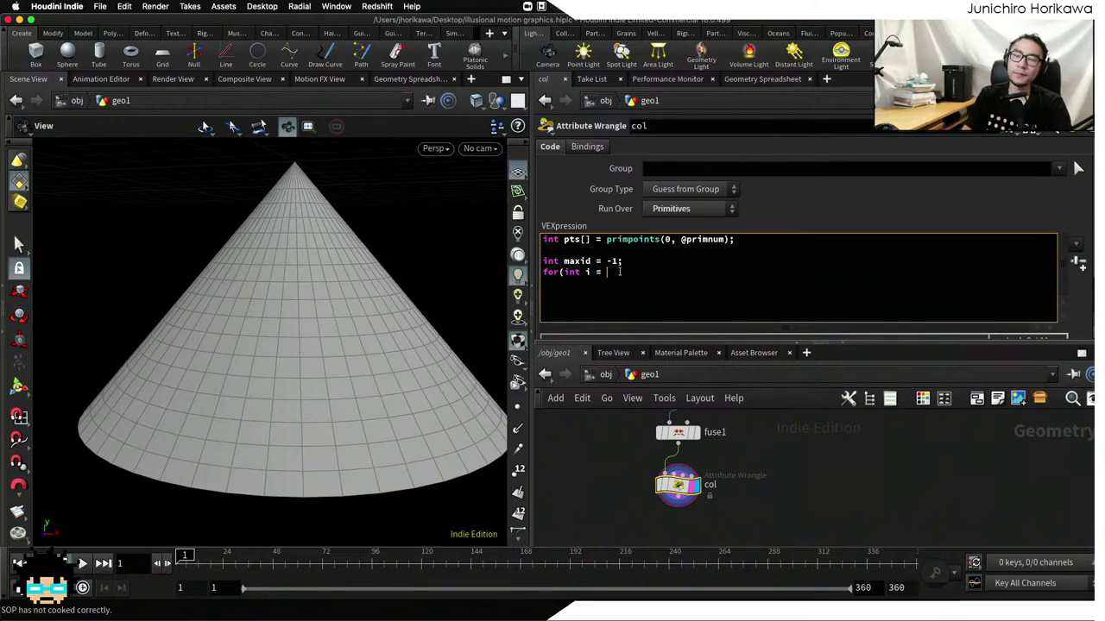
{"action": "left_click_drag", "start_coordinate": [621, 261], "coordinate": [547, 261]}
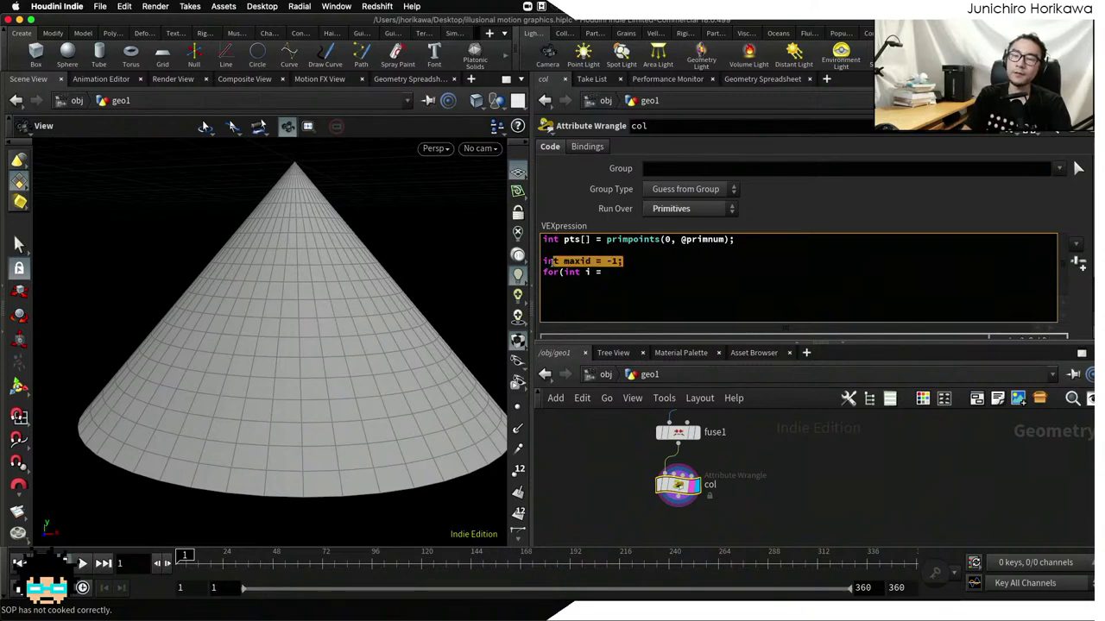
{"action": "left_click_drag", "start_coordinate": [623, 261], "coordinate": [545, 261]}
{"action": "left_click", "coordinate": [628, 267]}
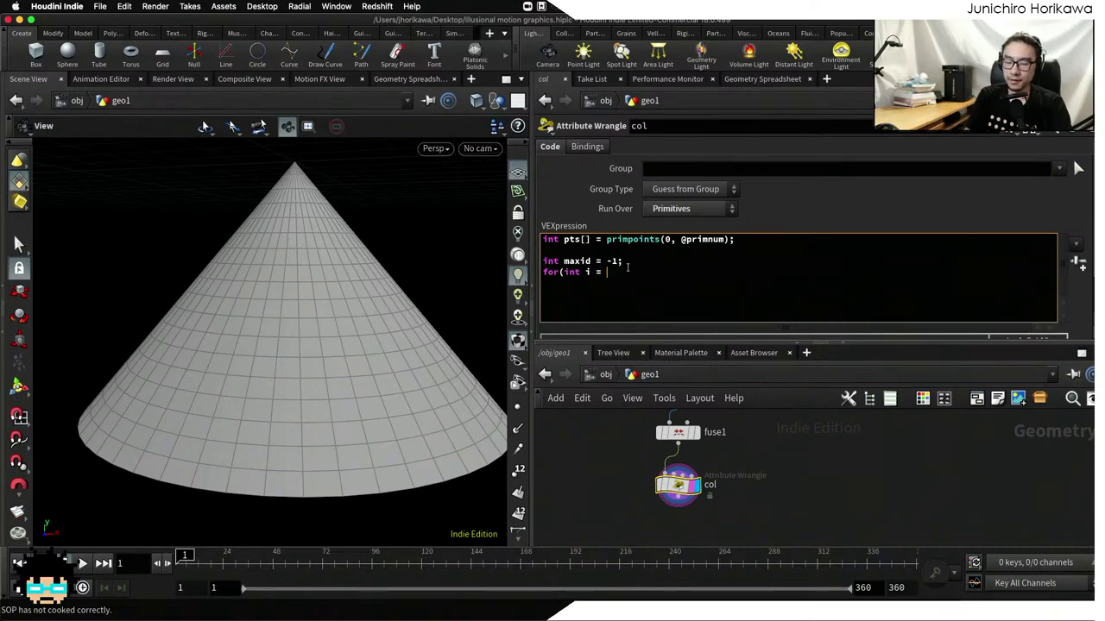
{"action": "type", "text": "0; i<len("}
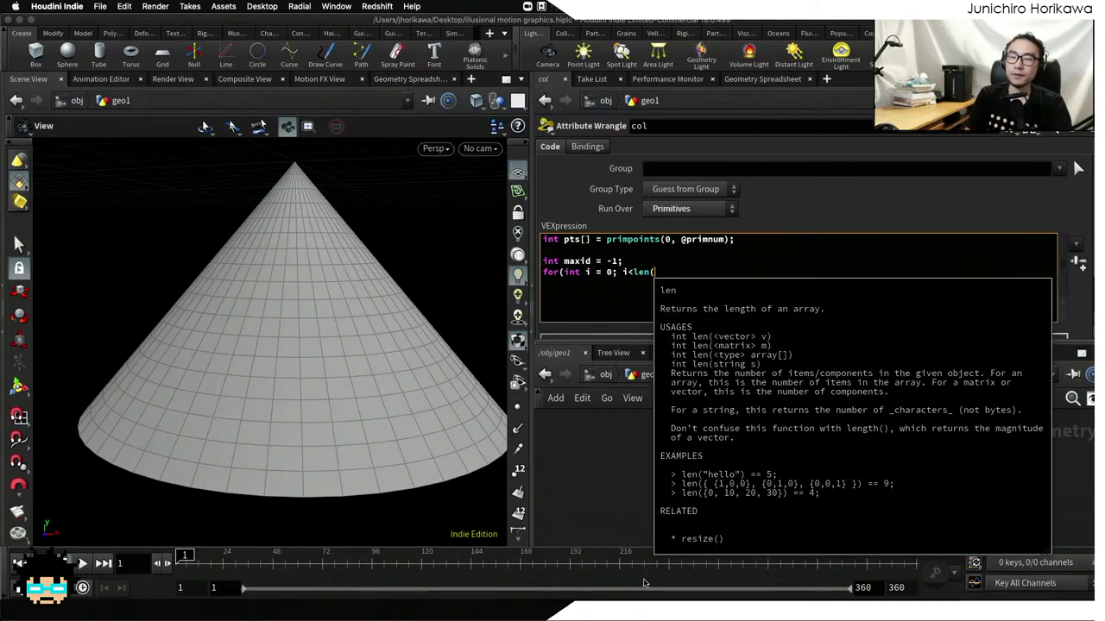
{"action": "type", "text": "pts0"}
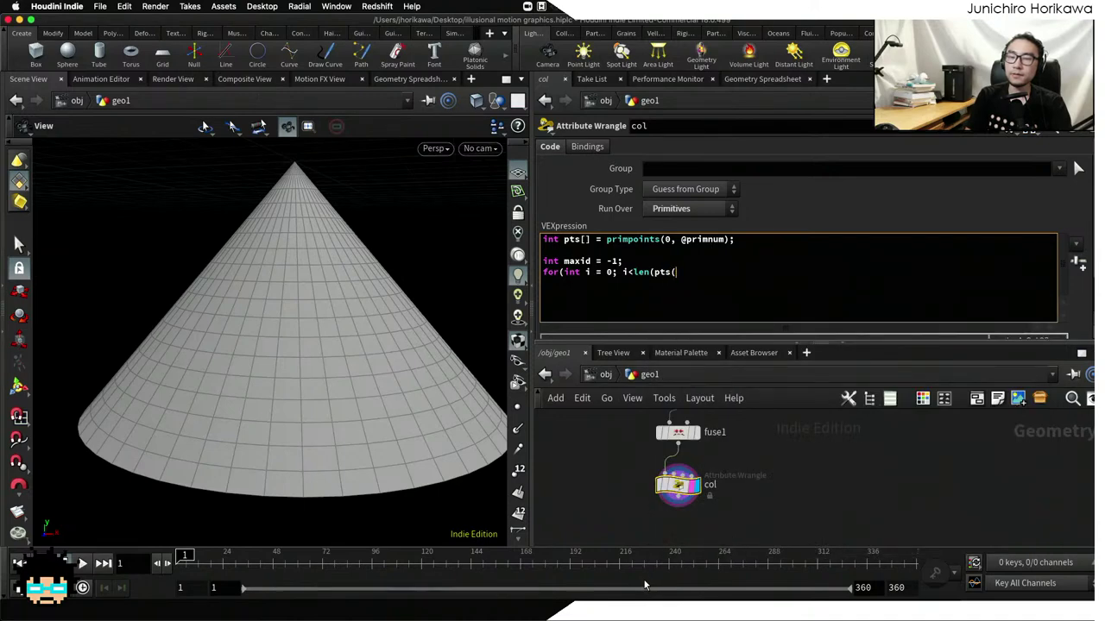
{"action": "type", "text": "; i++){"}
Inside the loop, read 'int id = point(0, "id", pts[i]);' and begin an 'if(maxid < id)' block assigning the id
{"action": "key", "text": "Return"}
{"action": "key", "text": "Return"}
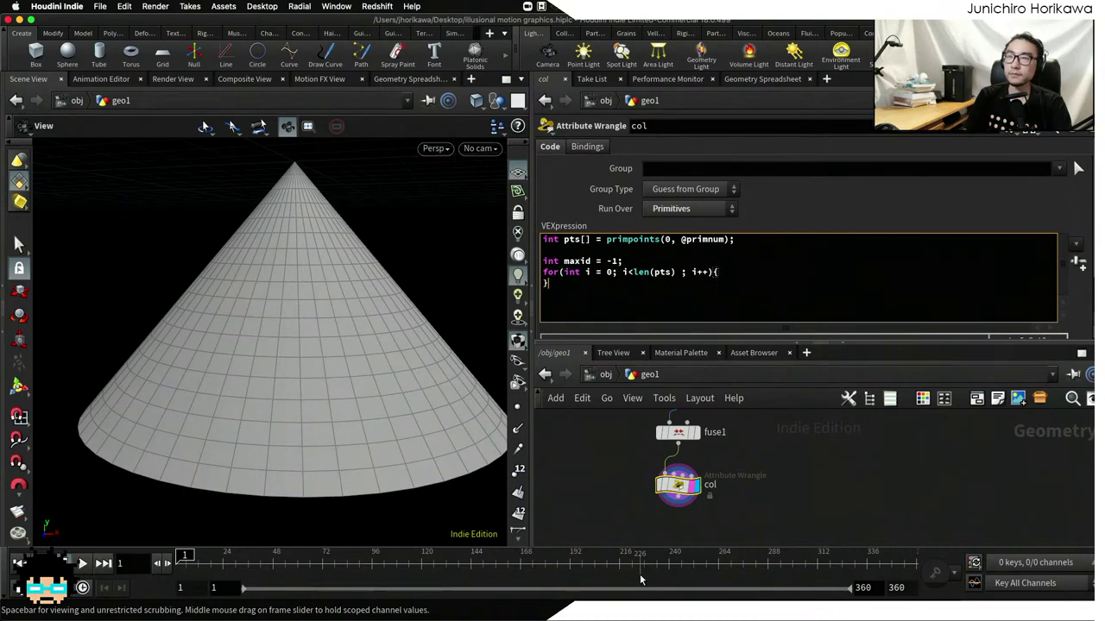
{"action": "type", "text": "}"}
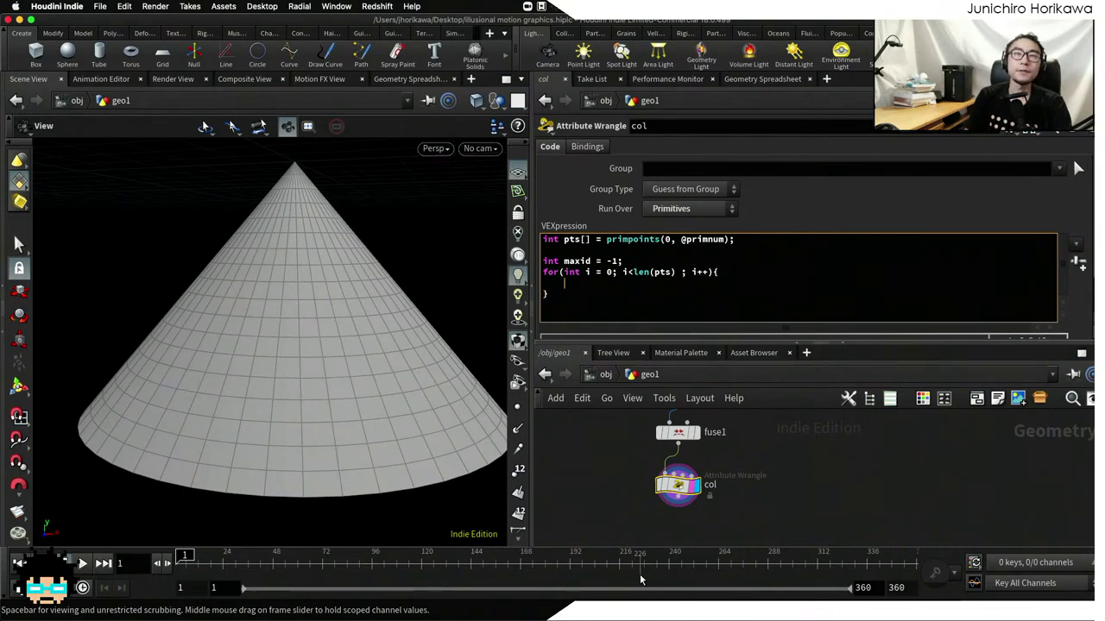
{"action": "type", "text": "int id ="}
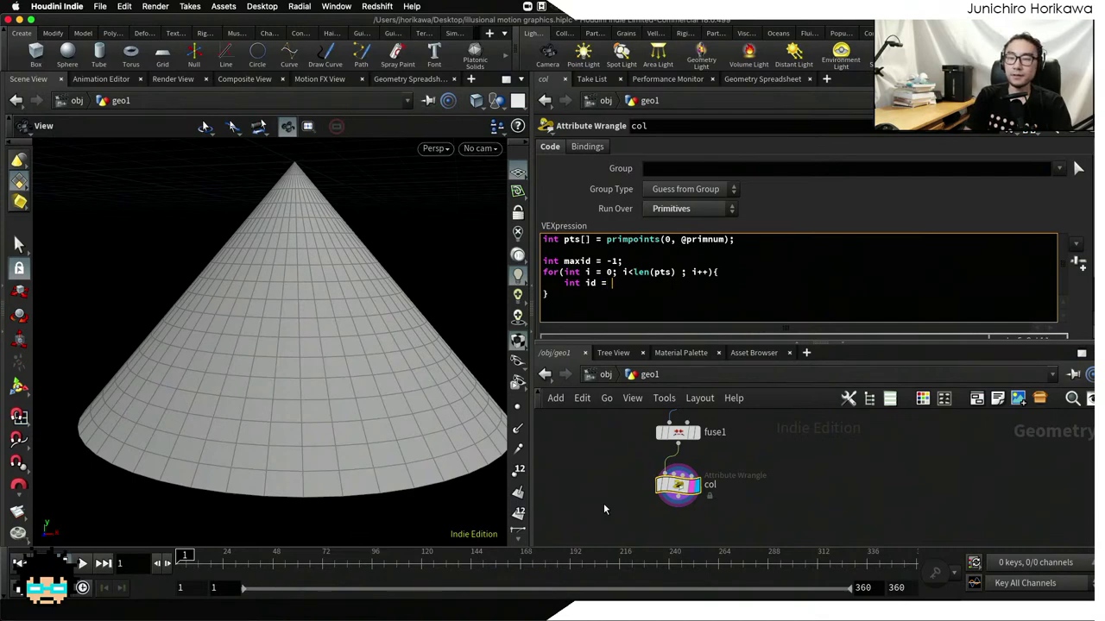
{"action": "type", "text": " point(0, \""}
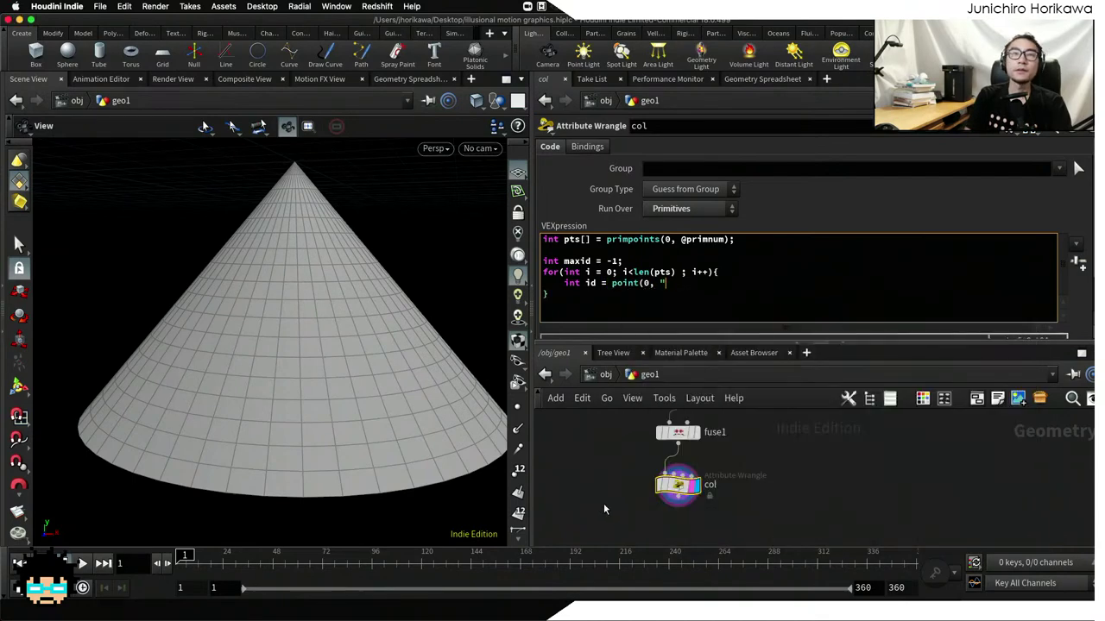
{"action": "type", "text": "id\", pt"}
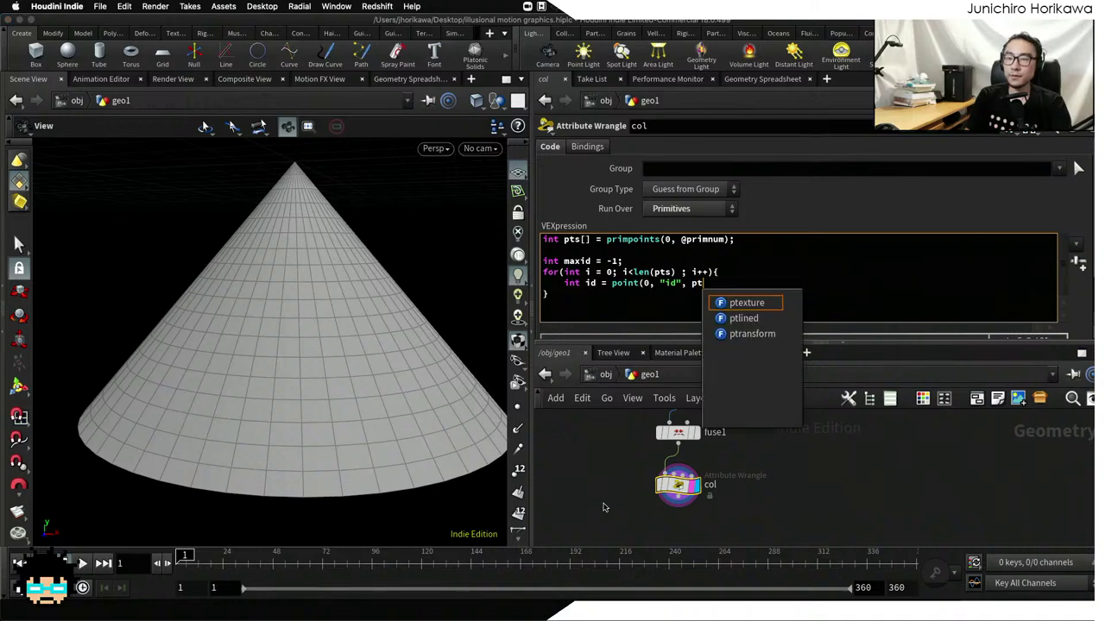
{"action": "type", "text": "s[i])"}
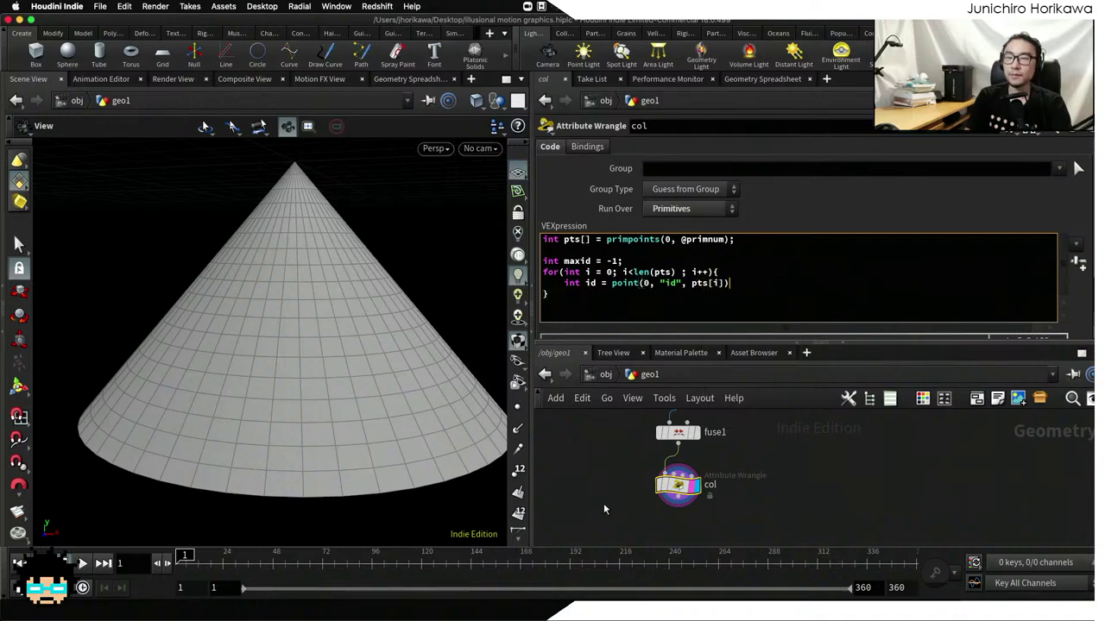
{"action": "type", "text": ";"}
{"action": "key", "text": "Return"}
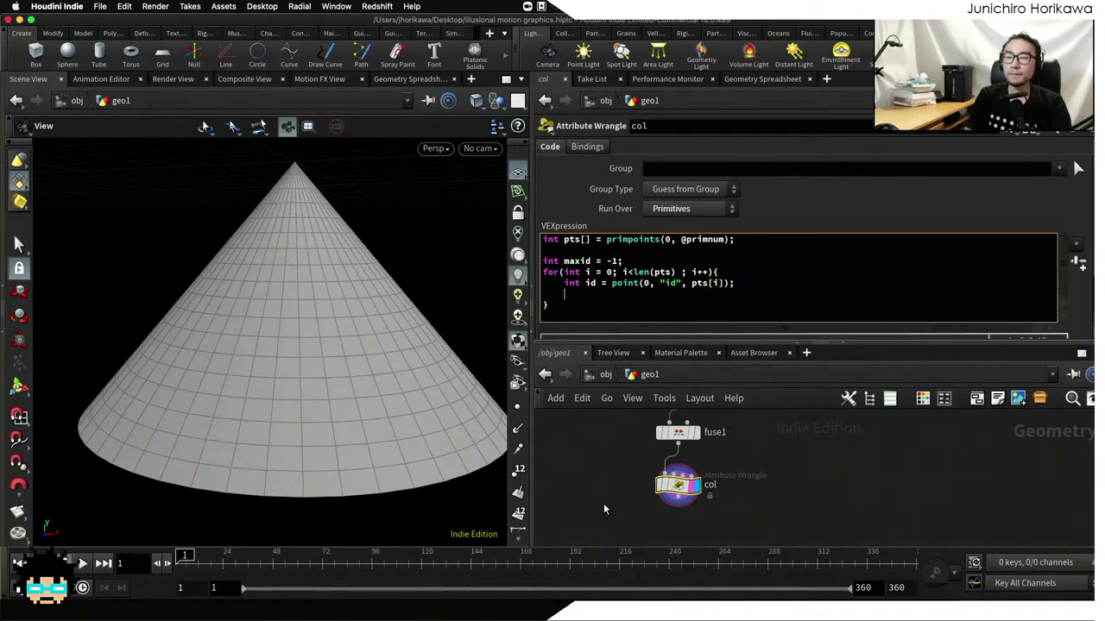
{"action": "type", "text": "if("}
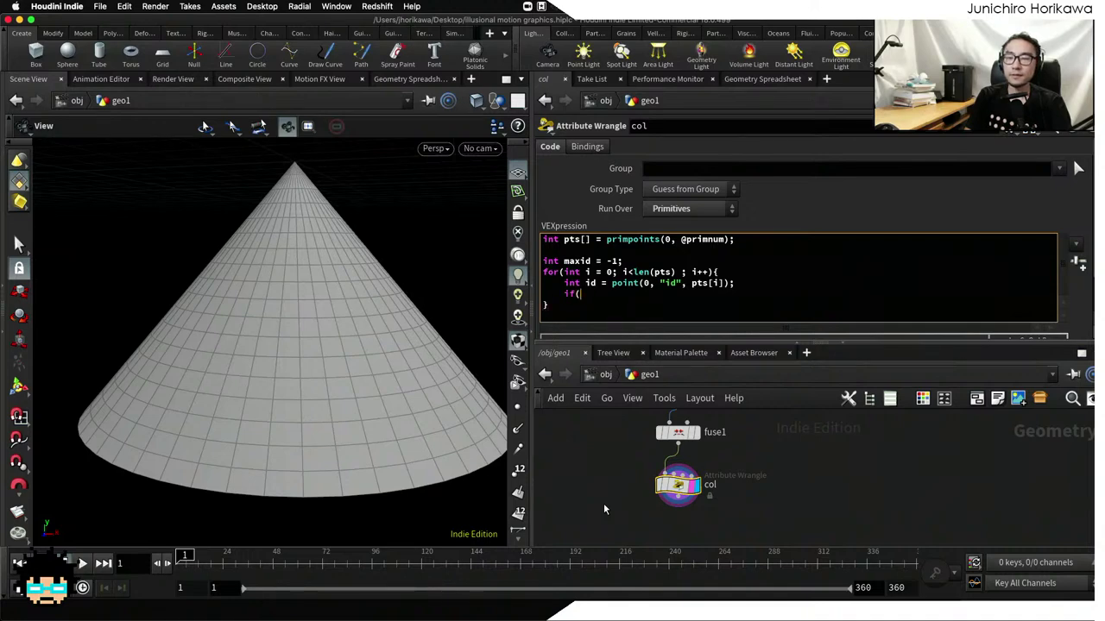
{"action": "type", "text": "maxid < "}
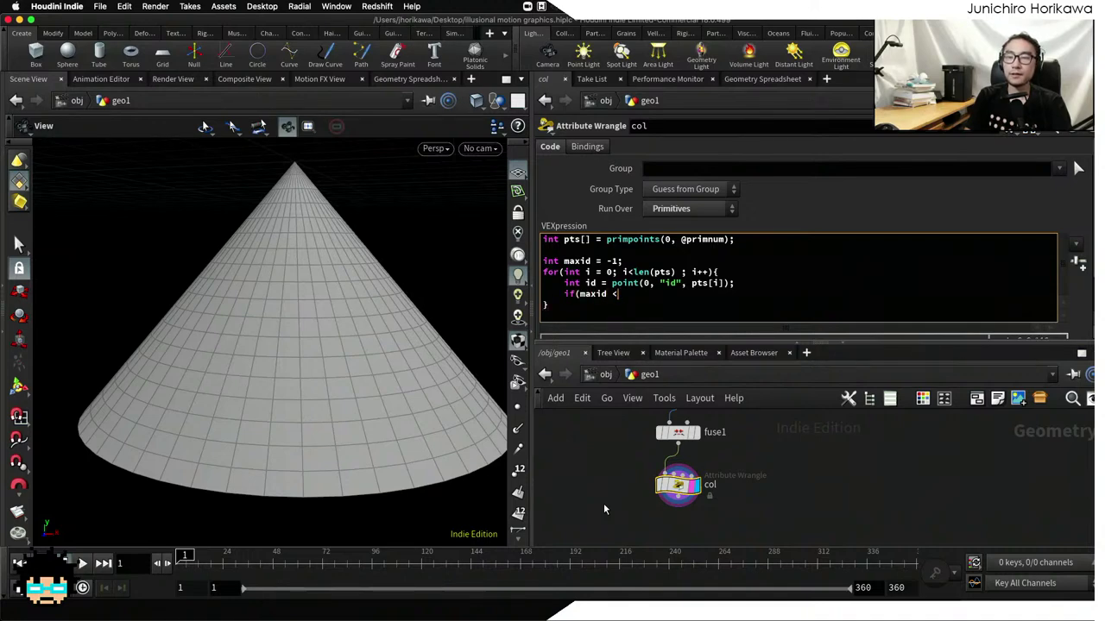
{"action": "type", "text": "id){"}
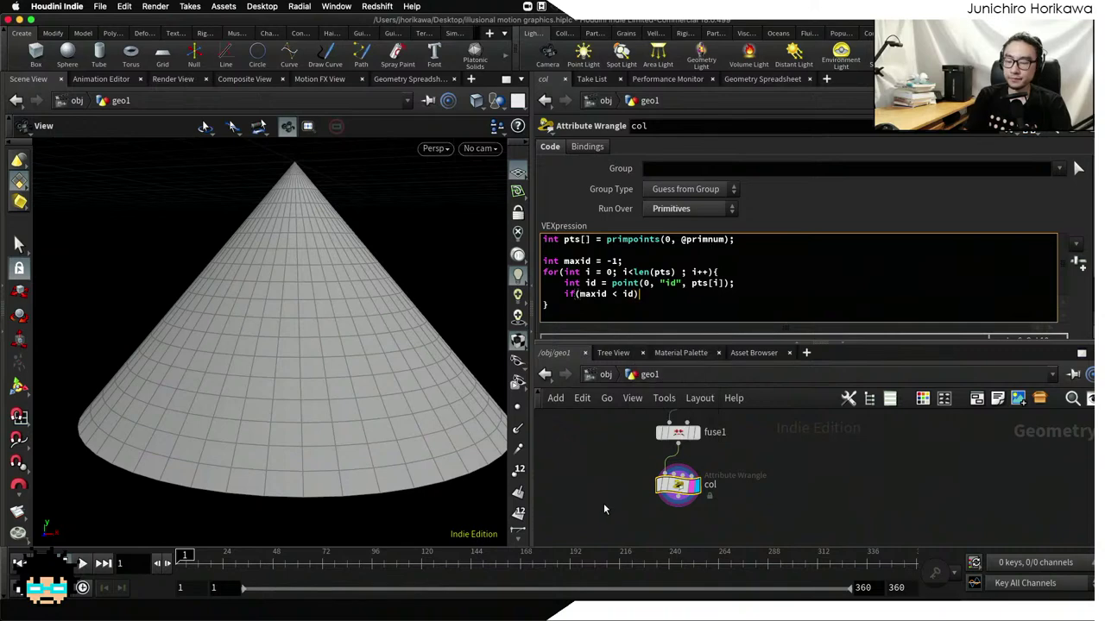
{"action": "key", "text": "Return"}
{"action": "type", "text": "}"}
{"action": "key", "text": "Left"}
{"action": "key", "text": "Return"}
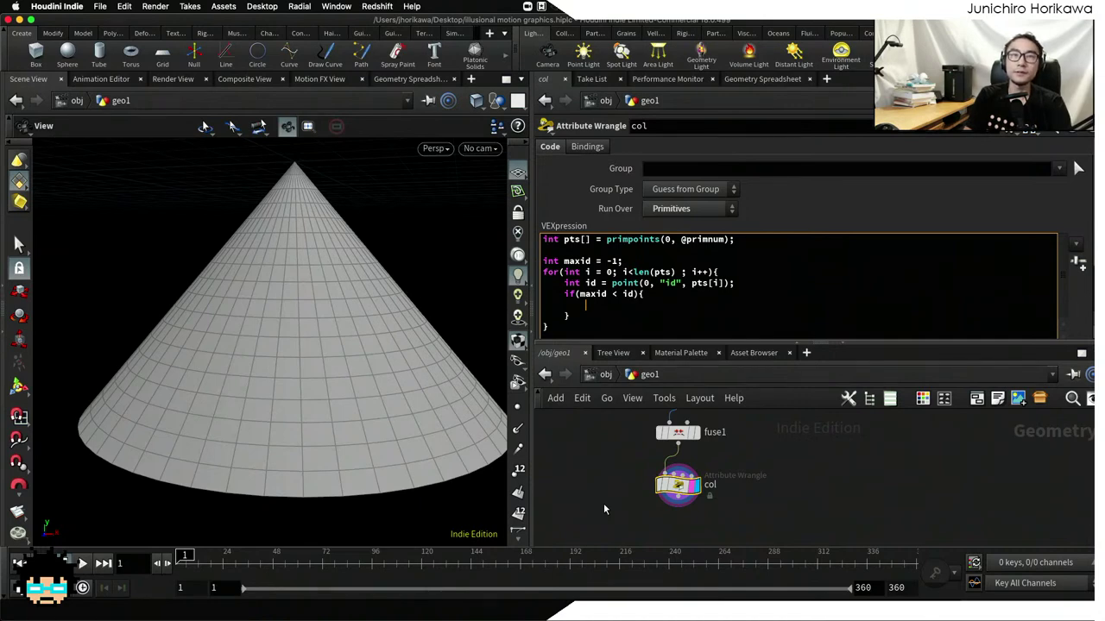
{"action": "type", "text": "maid = "}
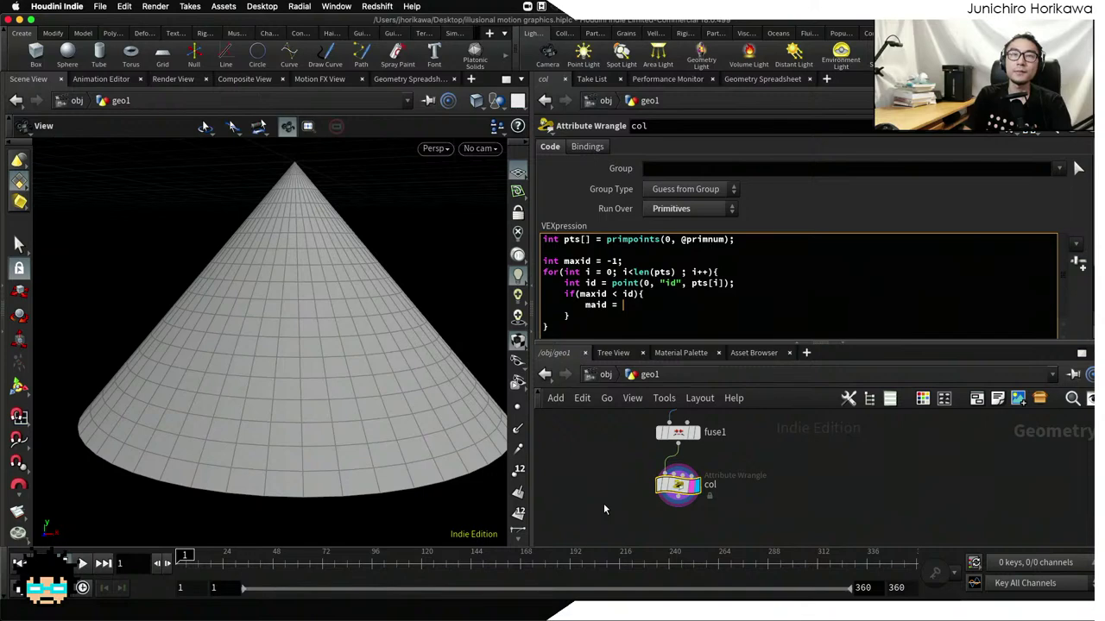
{"action": "type", "text": "id;"}
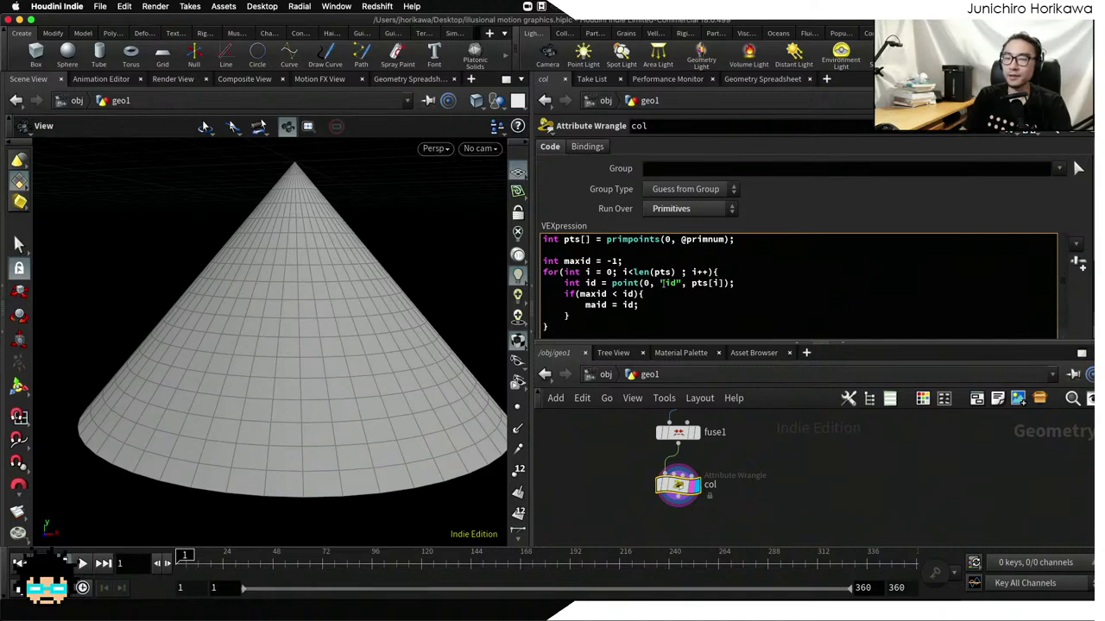
Remove the stray unfinished if line after the loop and correct 'maid' to 'maxid'
{"action": "key", "text": "Return"}
{"action": "key", "text": "Return"}
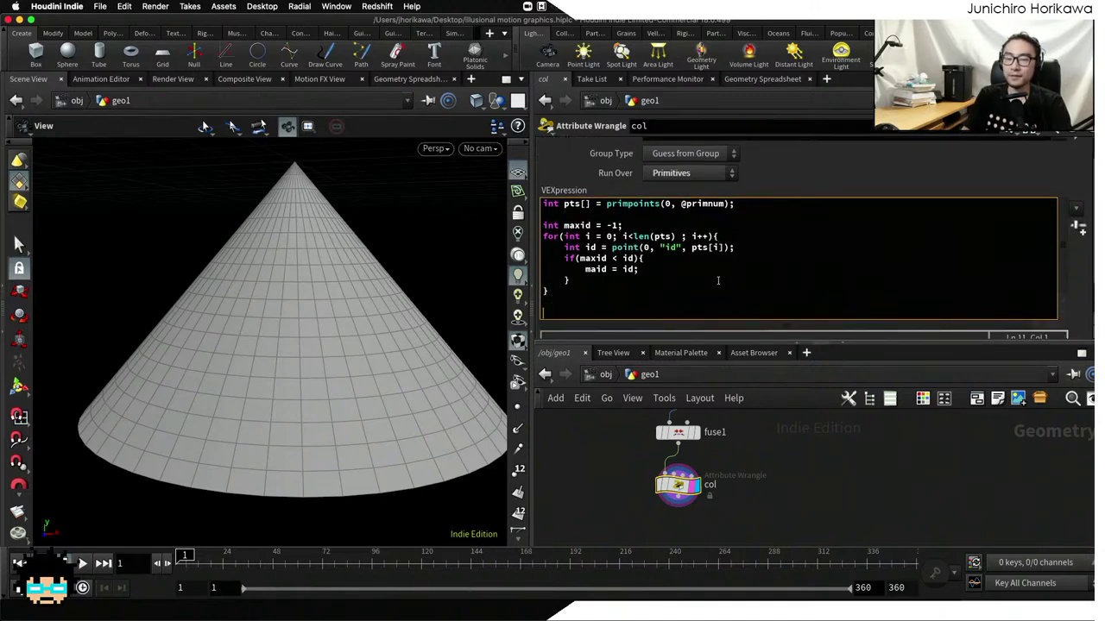
{"action": "type", "text": "if("}
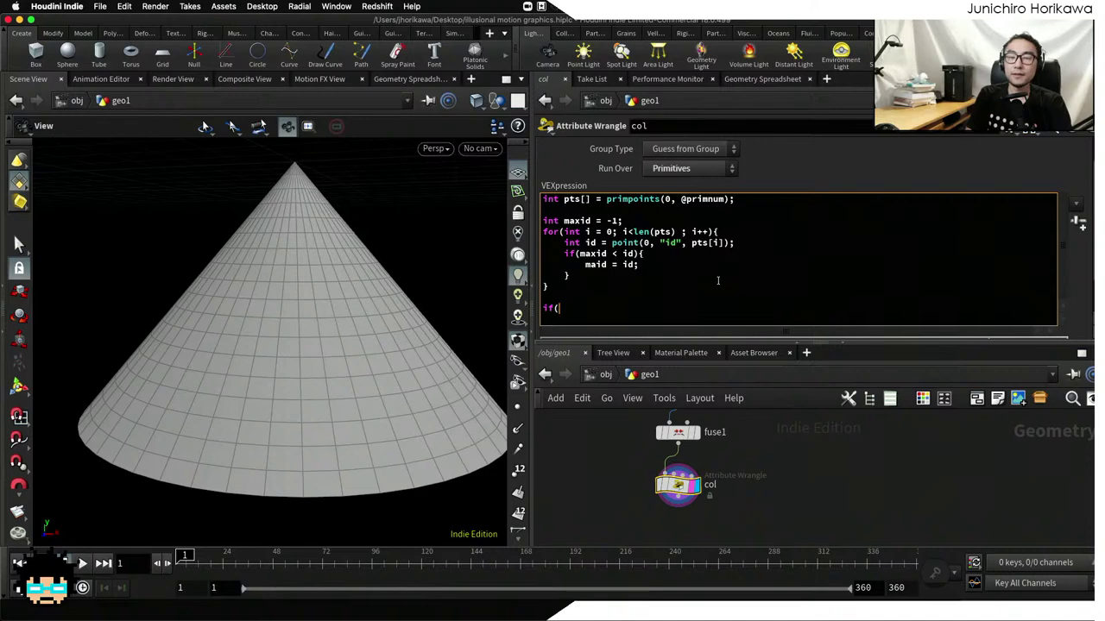
{"action": "type", "text": "maxid"}
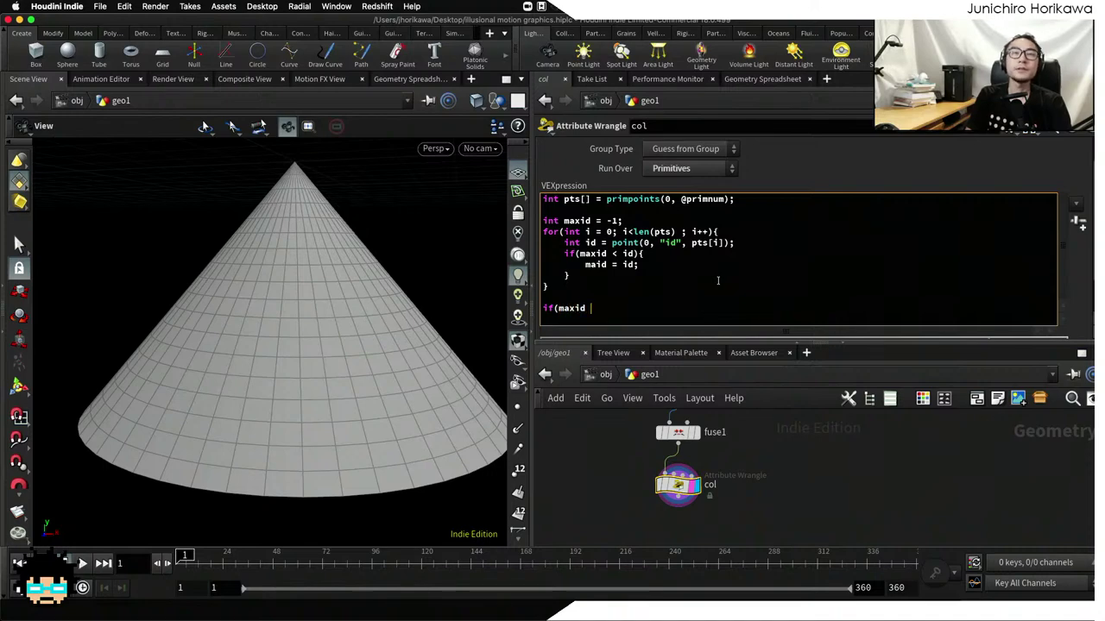
{"action": "key", "text": "BackSpace"}
{"action": "key", "text": "BackSpace"}
{"action": "key", "text": "BackSpace"}
{"action": "key", "text": "BackSpace"}
{"action": "key", "text": "BackSpace"}
{"action": "key", "text": "BackSpace"}
{"action": "key", "text": "BackSpace"}
{"action": "key", "text": "BackSpace"}
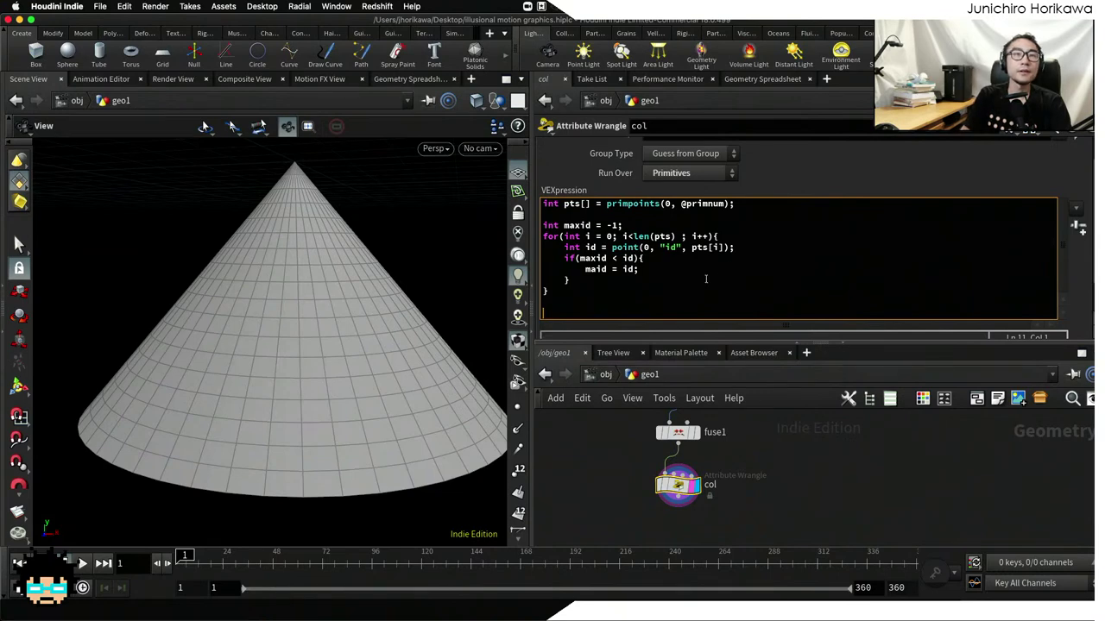
{"action": "left_click", "coordinate": [593, 269]}
Highlight the id lookup, the maxid < id comparison and the maxid assignment to explain them
{"action": "left_click_drag", "start_coordinate": [659, 270], "coordinate": [569, 258]}
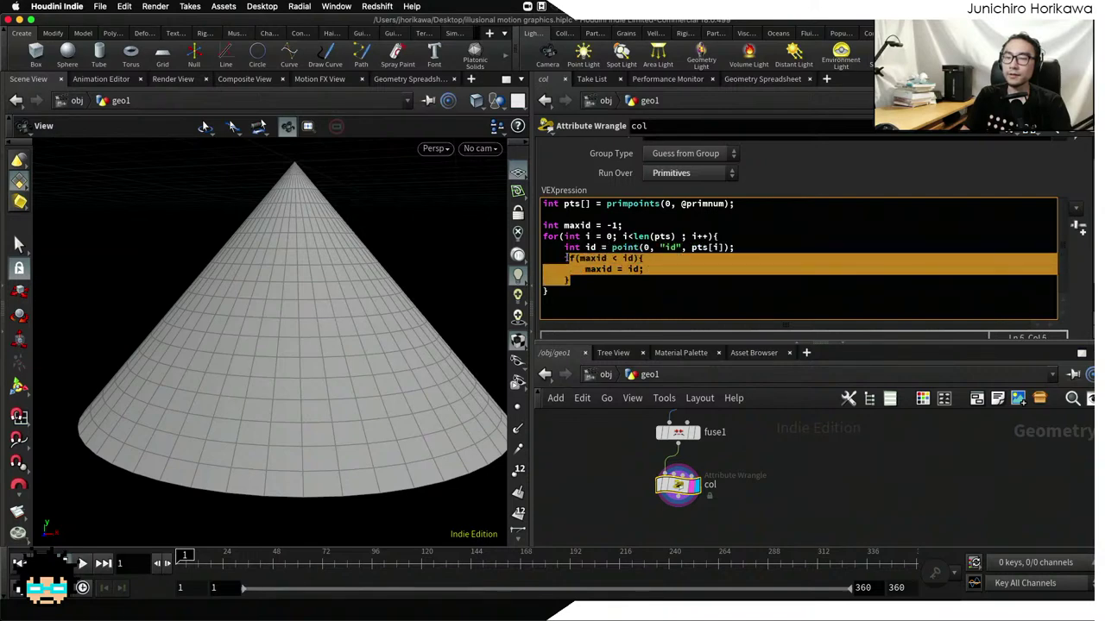
{"action": "left_click", "coordinate": [569, 258]}
{"action": "left_click_drag", "start_coordinate": [734, 248], "coordinate": [563, 247]}
{"action": "left_click", "coordinate": [581, 268]}
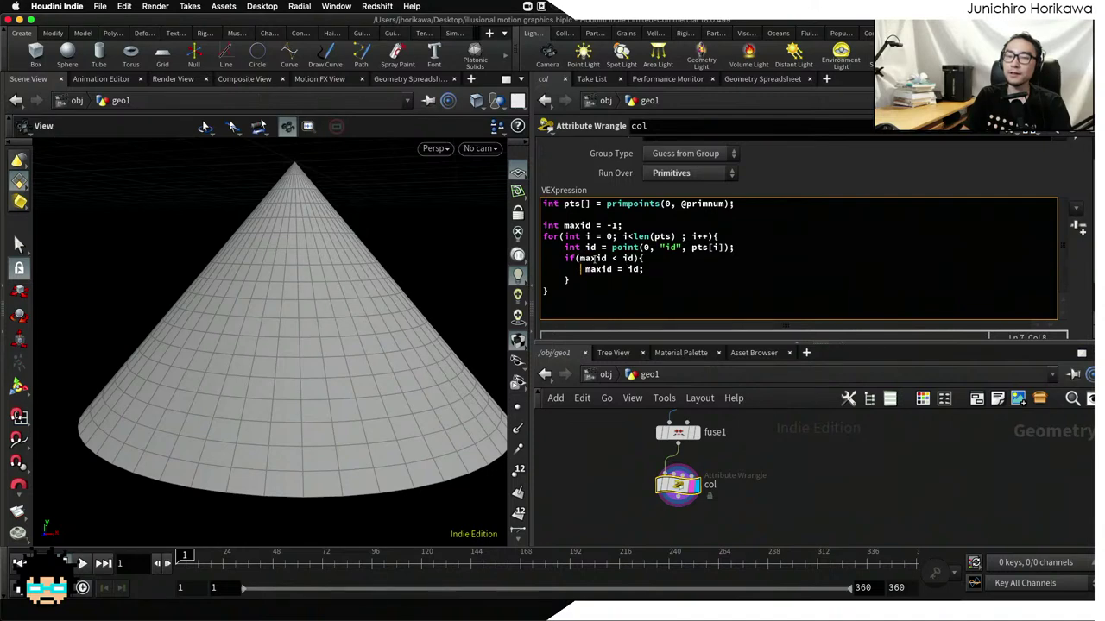
{"action": "left_click_drag", "start_coordinate": [636, 259], "coordinate": [579, 259]}
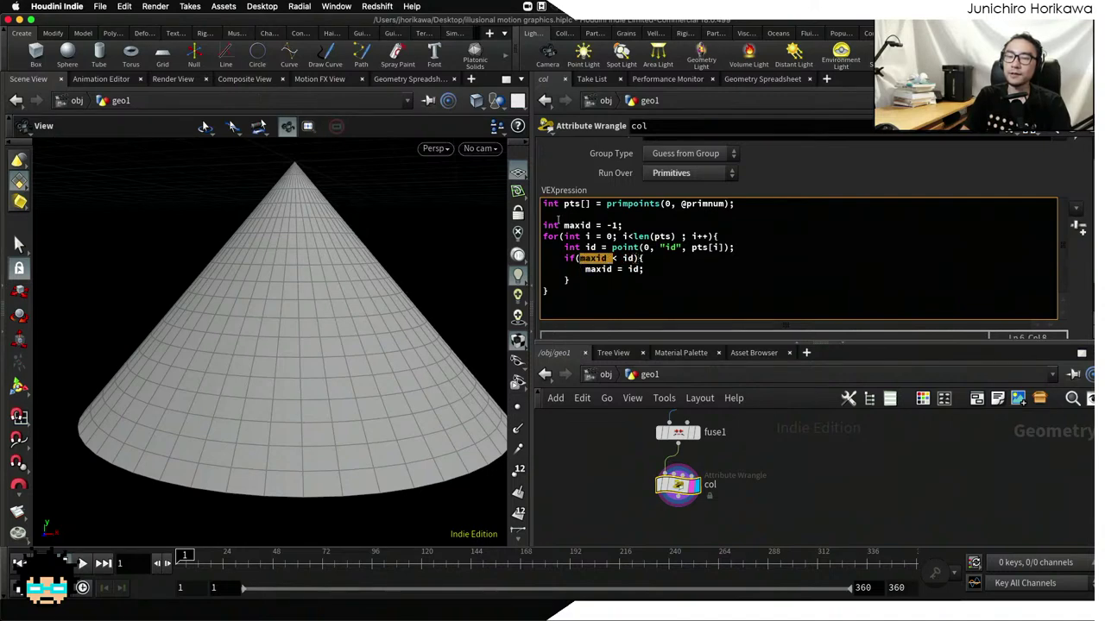
{"action": "left_click_drag", "start_coordinate": [623, 225], "coordinate": [565, 226]}
{"action": "left_click_drag", "start_coordinate": [643, 259], "coordinate": [585, 269]}
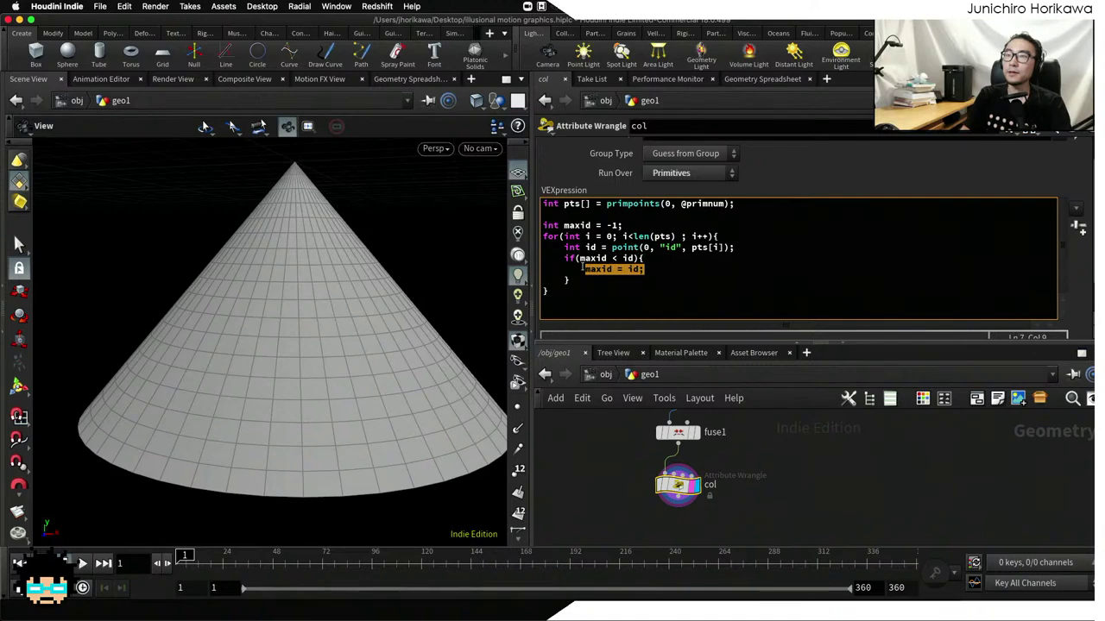
{"action": "left_click", "coordinate": [631, 268]}
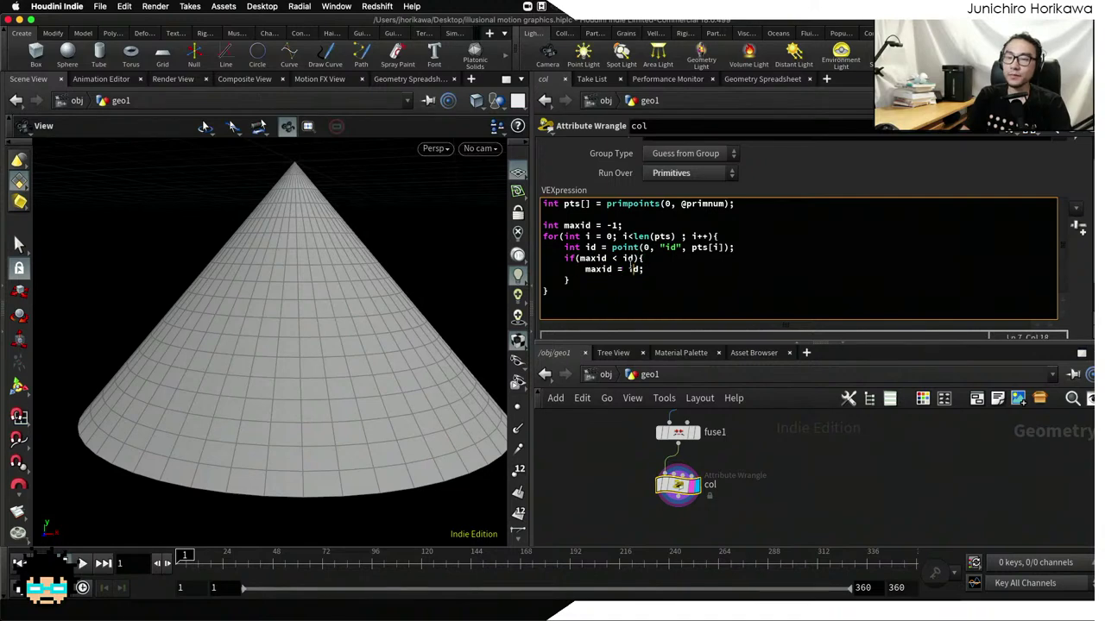
{"action": "mouse_move", "coordinate": [644, 269]}
{"action": "left_mouse_down"}
{"action": "mouse_move", "coordinate": [601, 269]}
{"action": "mouse_move", "coordinate": [622, 269]}
{"action": "left_mouse_up"}
Add an empty line below the loop, then highlight the loop and the maxid = -1 initialisation
{"action": "left_click", "coordinate": [568, 269]}
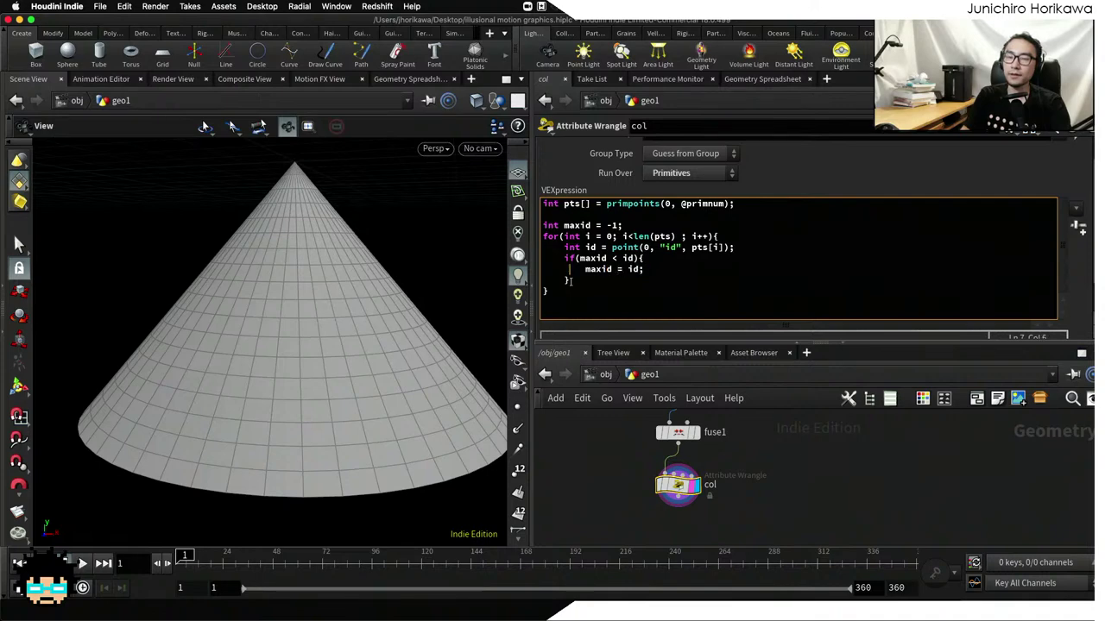
{"action": "key", "text": "Return"}
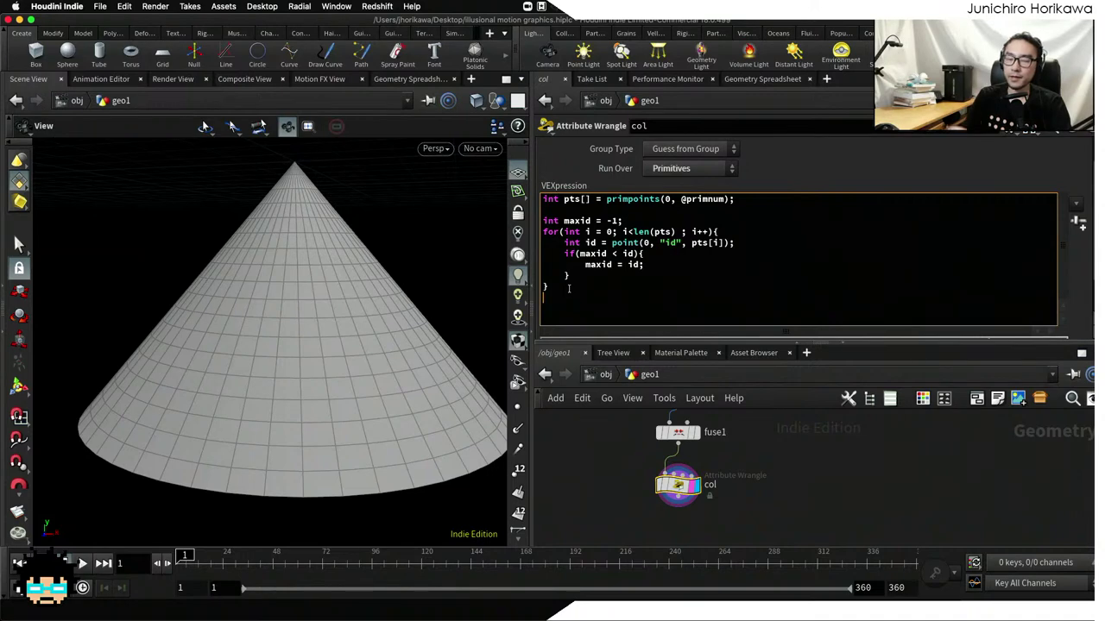
{"action": "left_click_drag", "start_coordinate": [569, 288], "coordinate": [542, 233]}
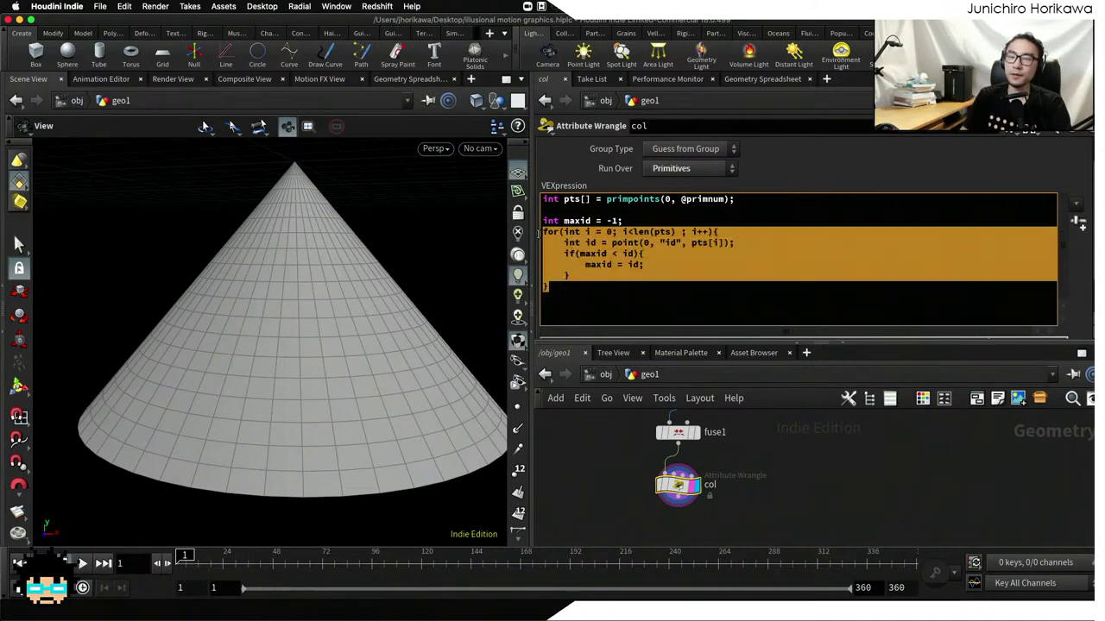
{"action": "left_click", "coordinate": [588, 221]}
{"action": "left_click_drag", "start_coordinate": [623, 221], "coordinate": [565, 220]}
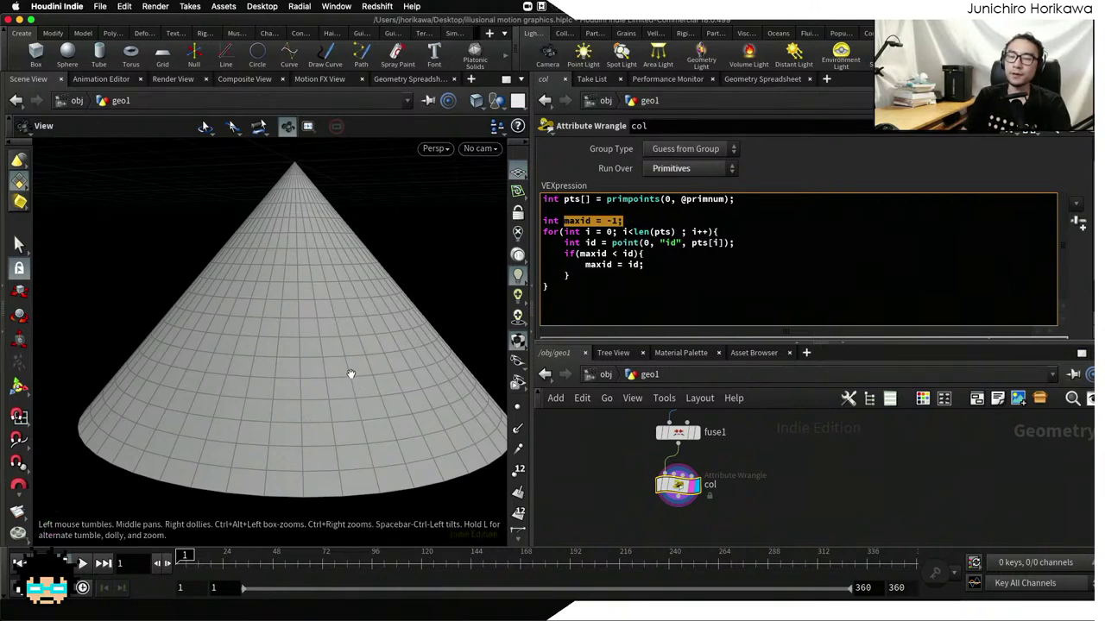
{"action": "scroll", "coordinate": [369, 383], "scroll_direction": "up", "scroll_amount": 5}
{"action": "scroll", "coordinate": [368, 383], "scroll_direction": "up", "scroll_amount": 3}
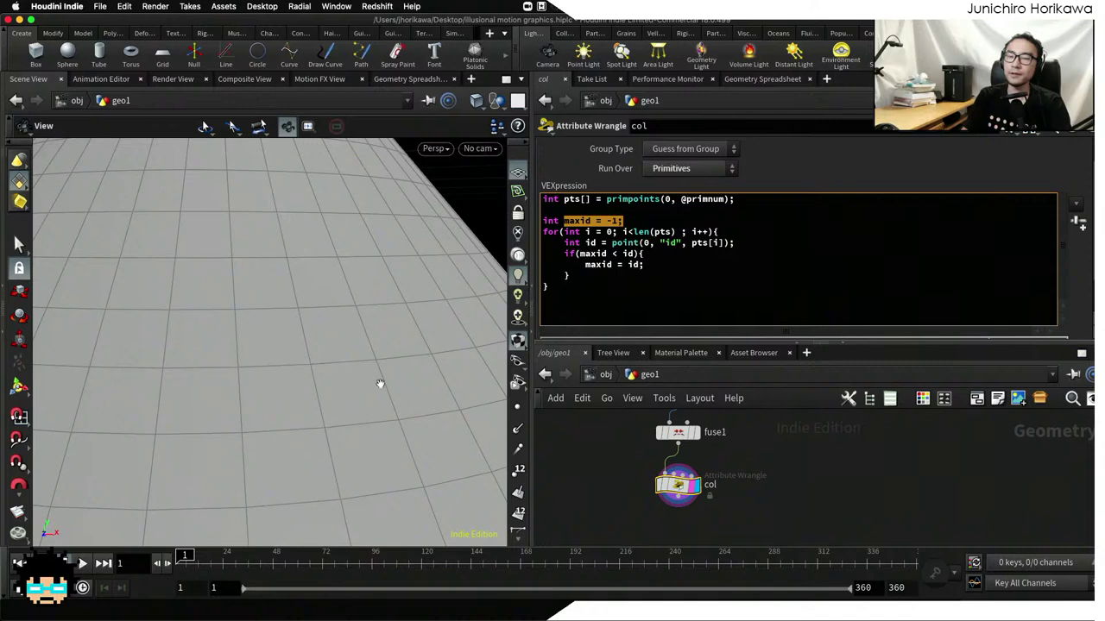
{"action": "left_click", "coordinate": [577, 295]}
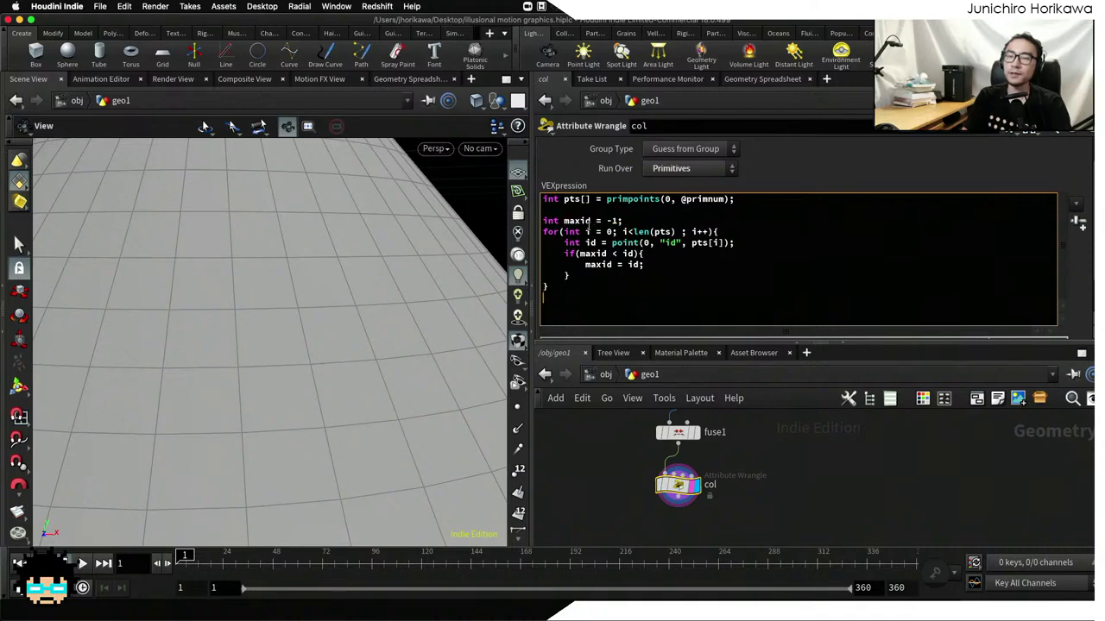
{"action": "left_click_drag", "start_coordinate": [591, 221], "coordinate": [562, 222]}
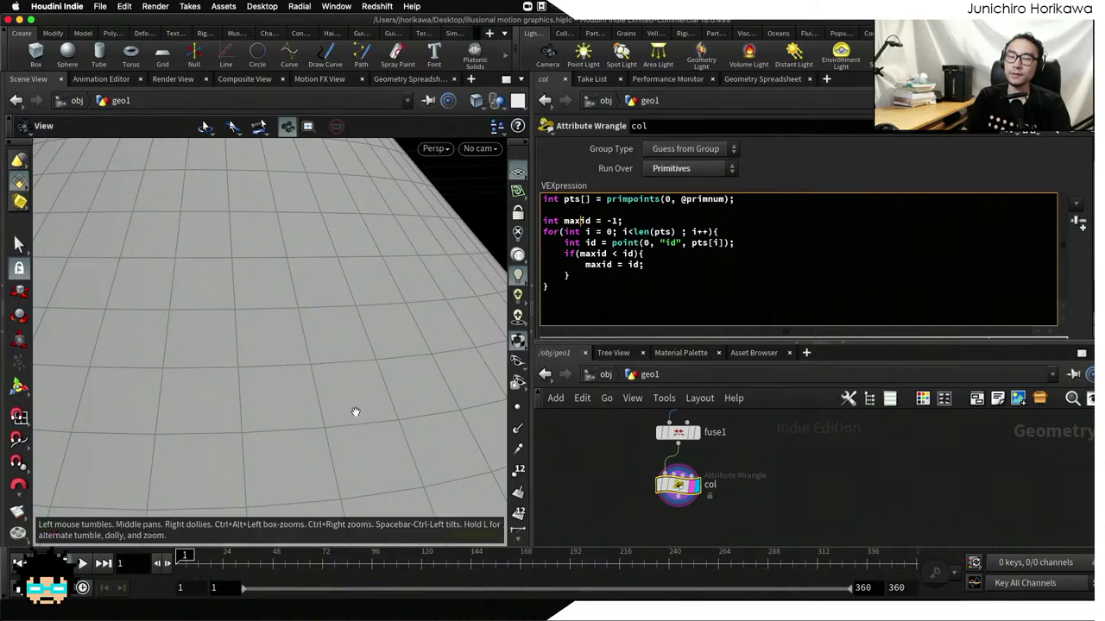
{"action": "left_click", "coordinate": [612, 312]}
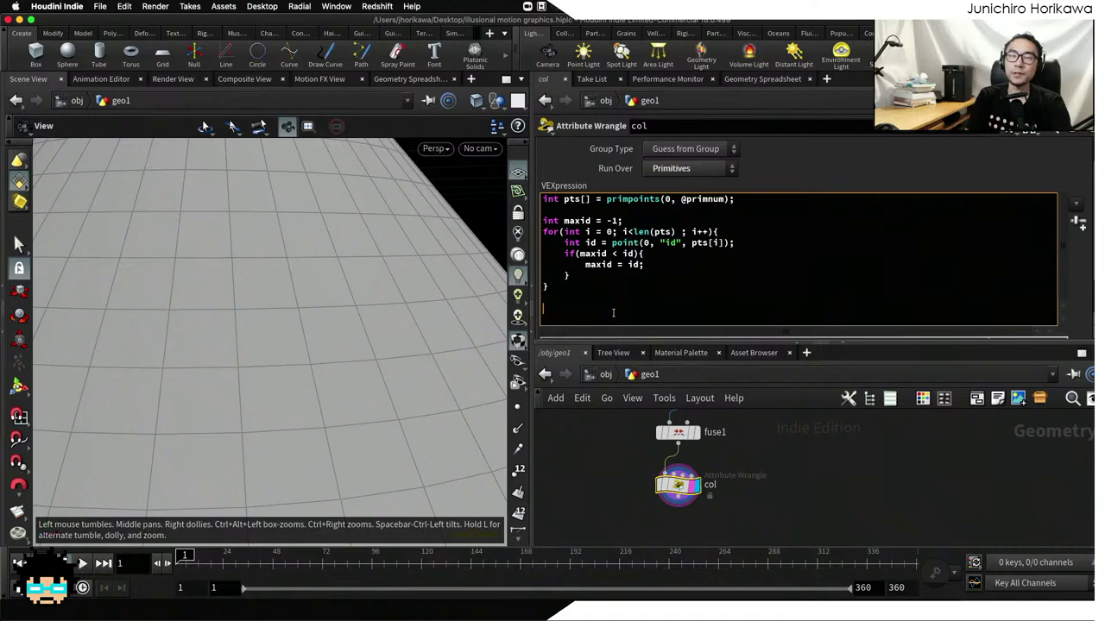
{"action": "double_click", "coordinate": [590, 221]}
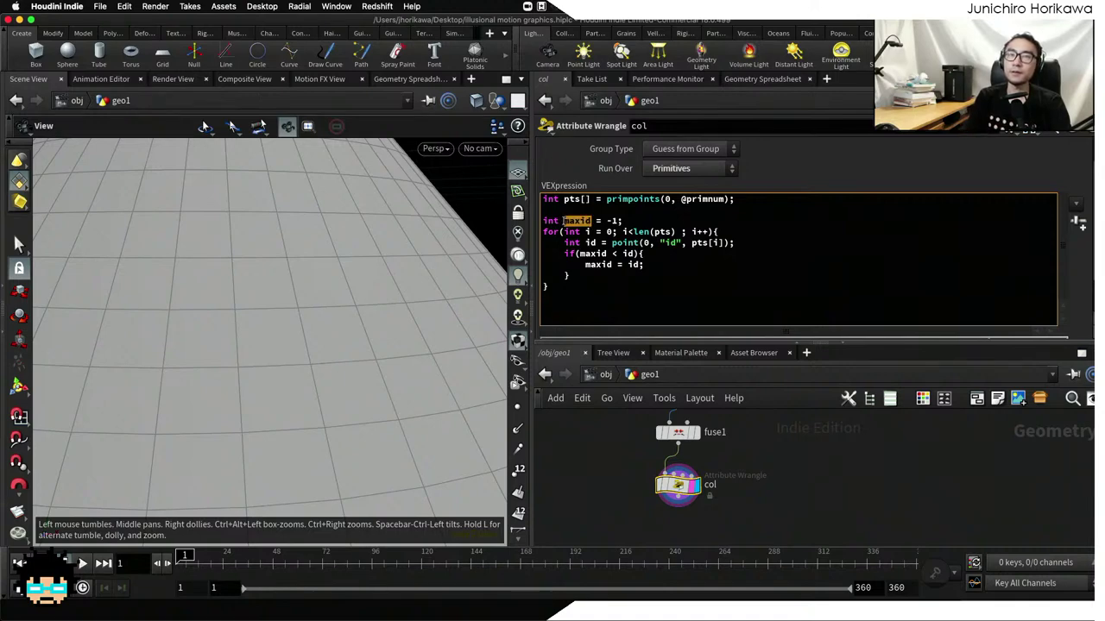
Below the loop, write an 'if(maxid % 2 == 0){ }' block with an empty body line
{"action": "left_click", "coordinate": [570, 309]}
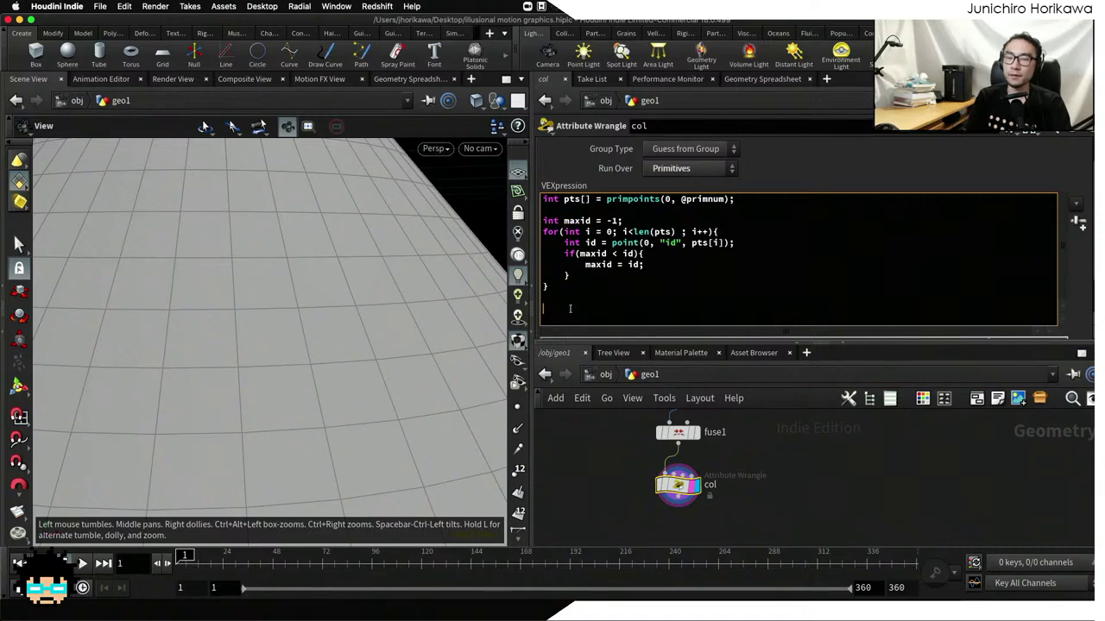
{"action": "type", "text": "if(maxid"}
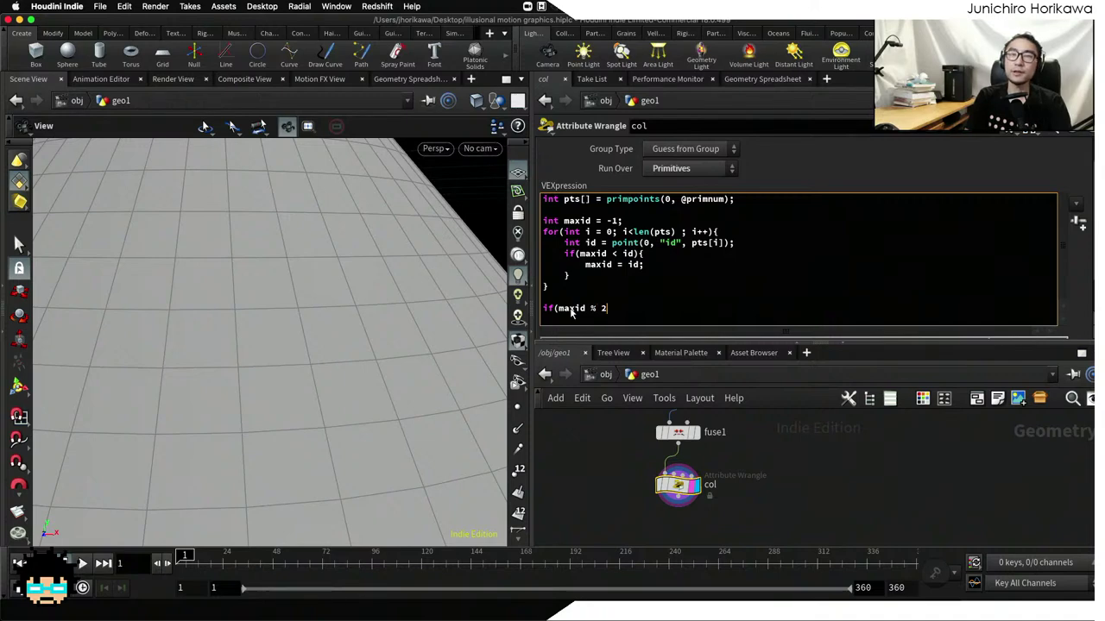
{"action": "type", "text": "% 2 == "}
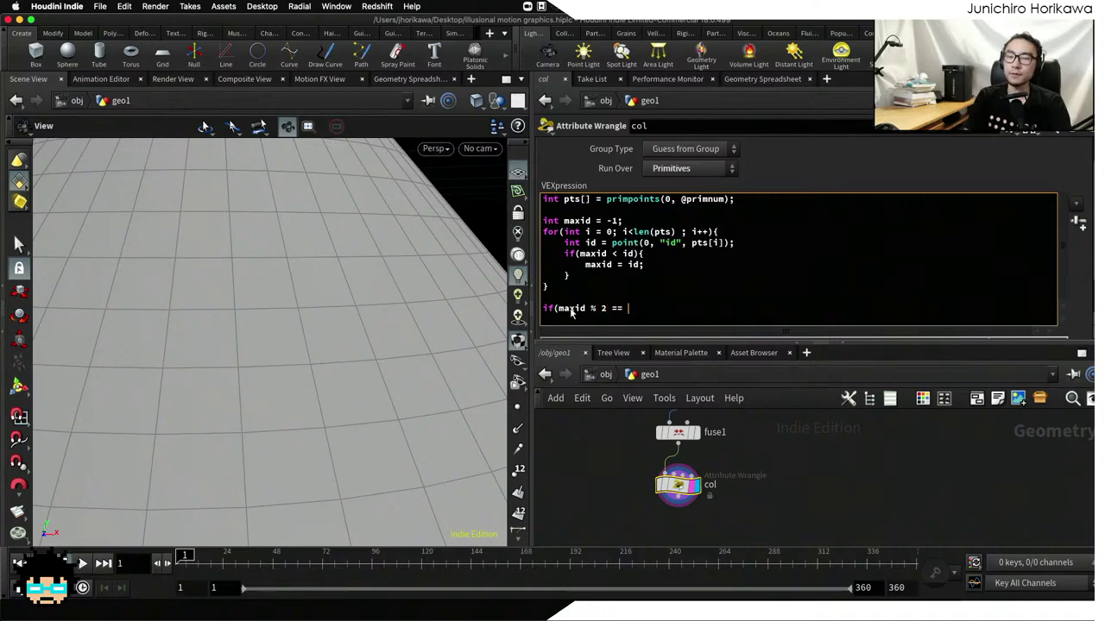
{"action": "type", "text": "0){"}
{"action": "key", "text": "Return"}
{"action": "type", "text": "}"}
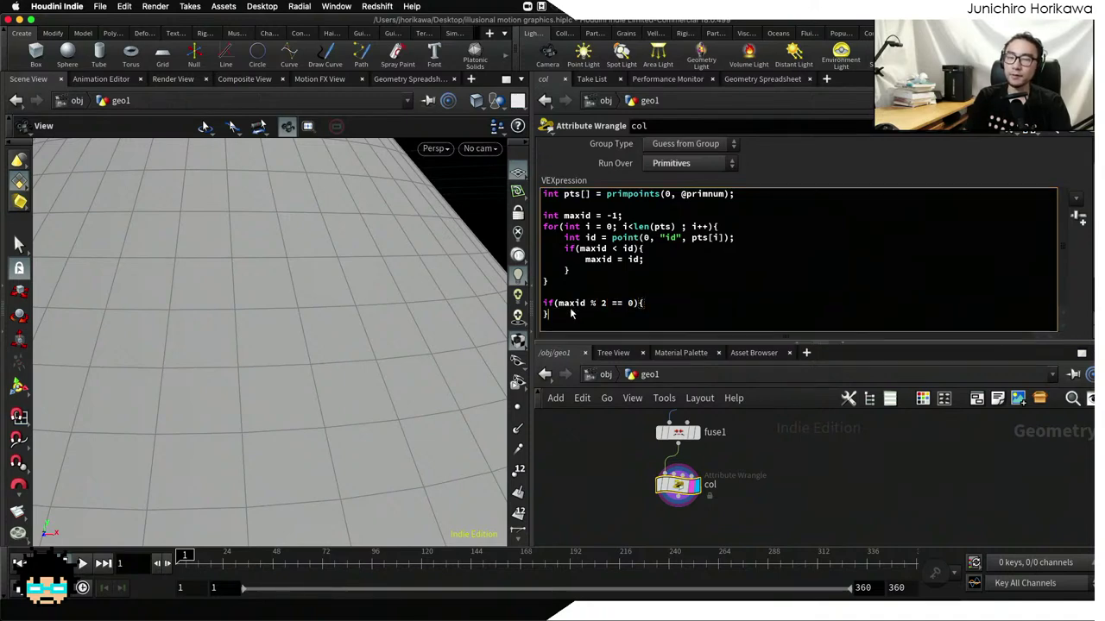
{"action": "key", "text": "Return"}
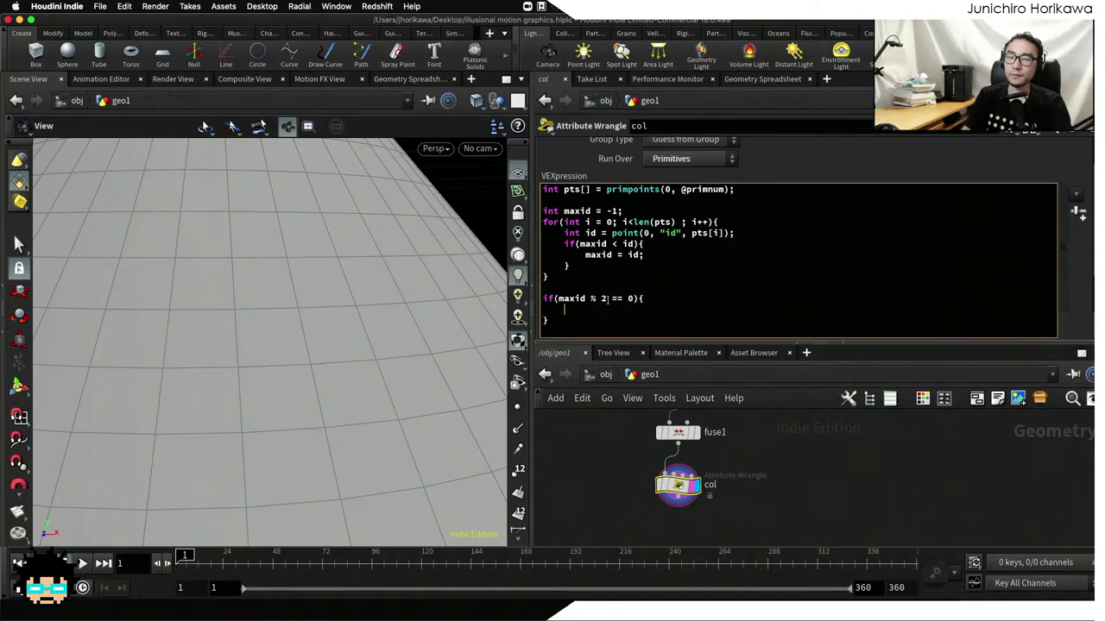
Highlight the 'maxid % 2' and '== 0' parts of the condition, leaving the caret inside the block
{"action": "left_click_drag", "start_coordinate": [604, 299], "coordinate": [556, 298]}
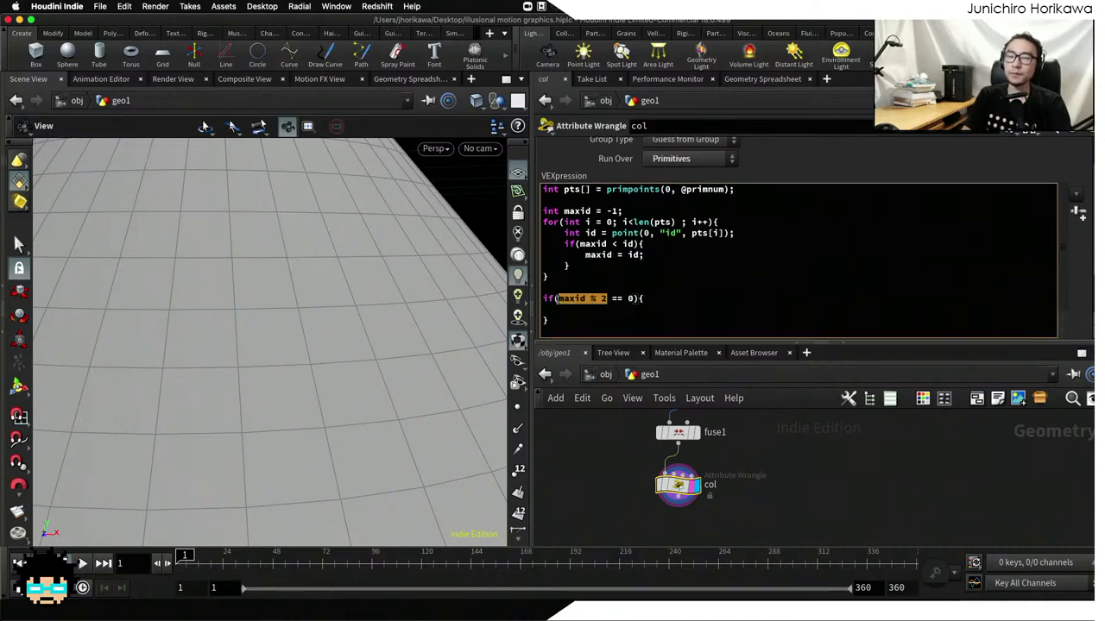
{"action": "left_click", "coordinate": [557, 298]}
{"action": "left_click", "coordinate": [635, 299]}
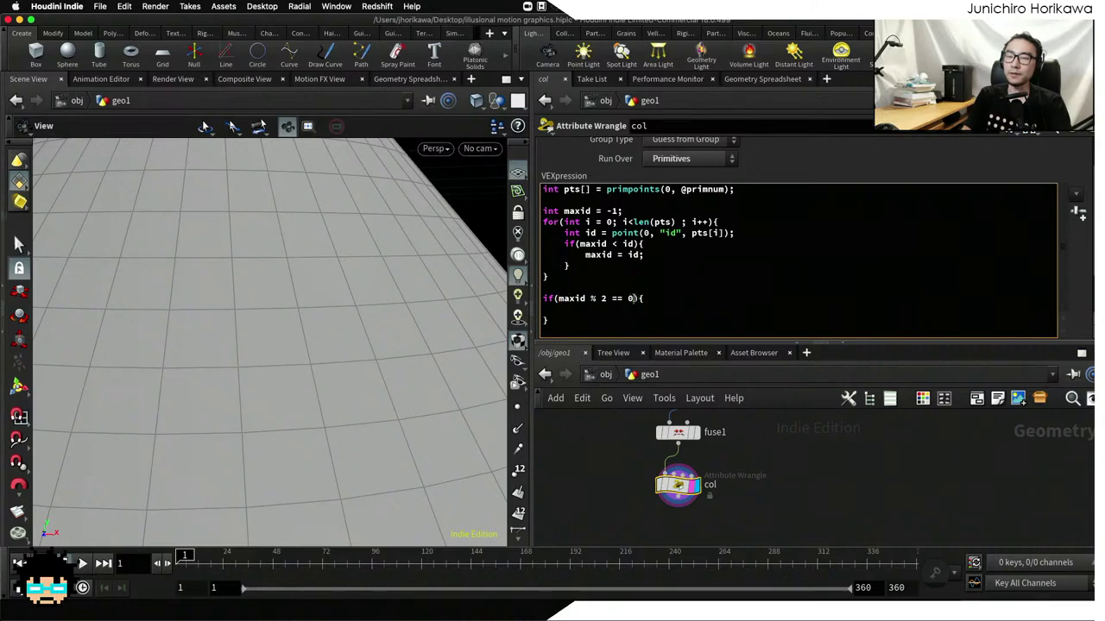
{"action": "left_click_drag", "start_coordinate": [635, 299], "coordinate": [609, 299]}
{"action": "left_click", "coordinate": [607, 310]}
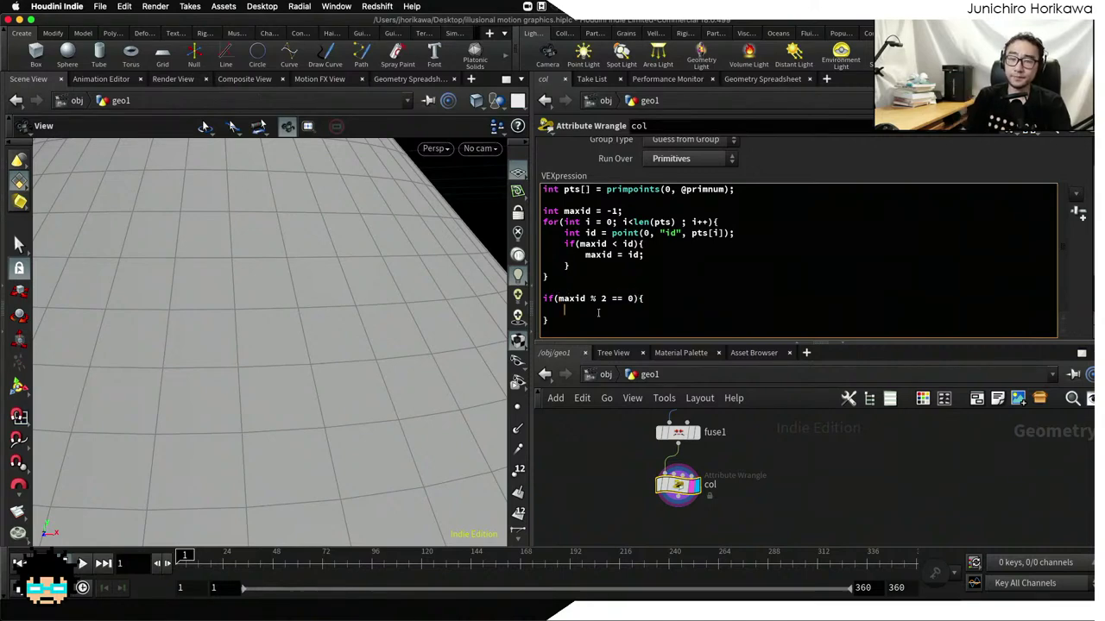
{"action": "scroll", "coordinate": [380, 353], "scroll_direction": "down", "scroll_amount": 3}
{"action": "left_click_drag", "start_coordinate": [380, 353], "coordinate": [296, 308]}
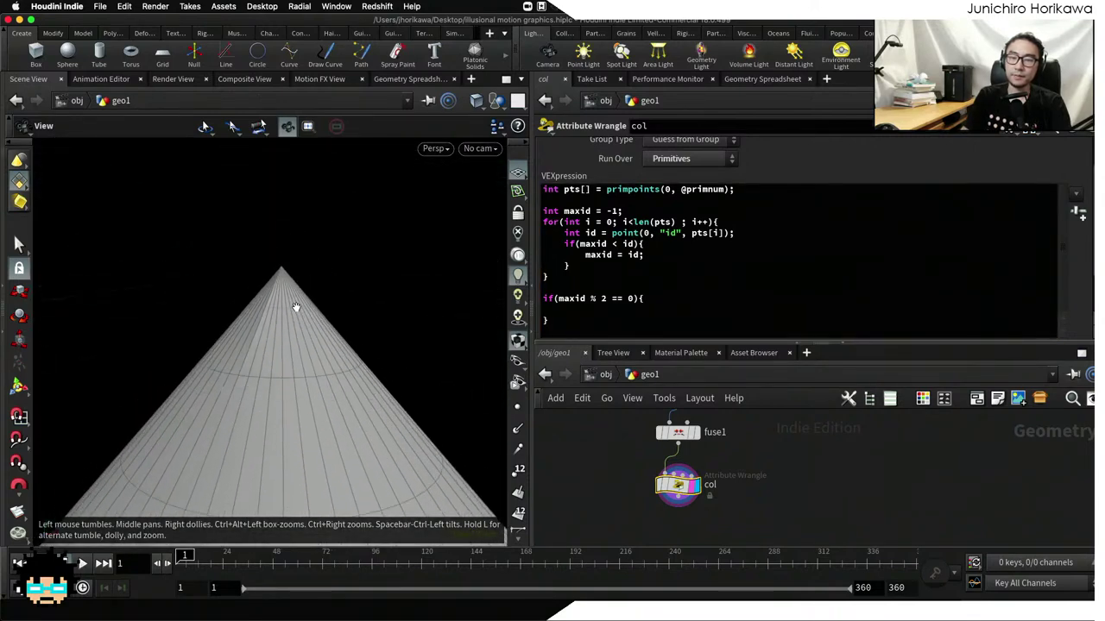
{"action": "middle_click_drag", "start_coordinate": [296, 308], "coordinate": [311, 288]}
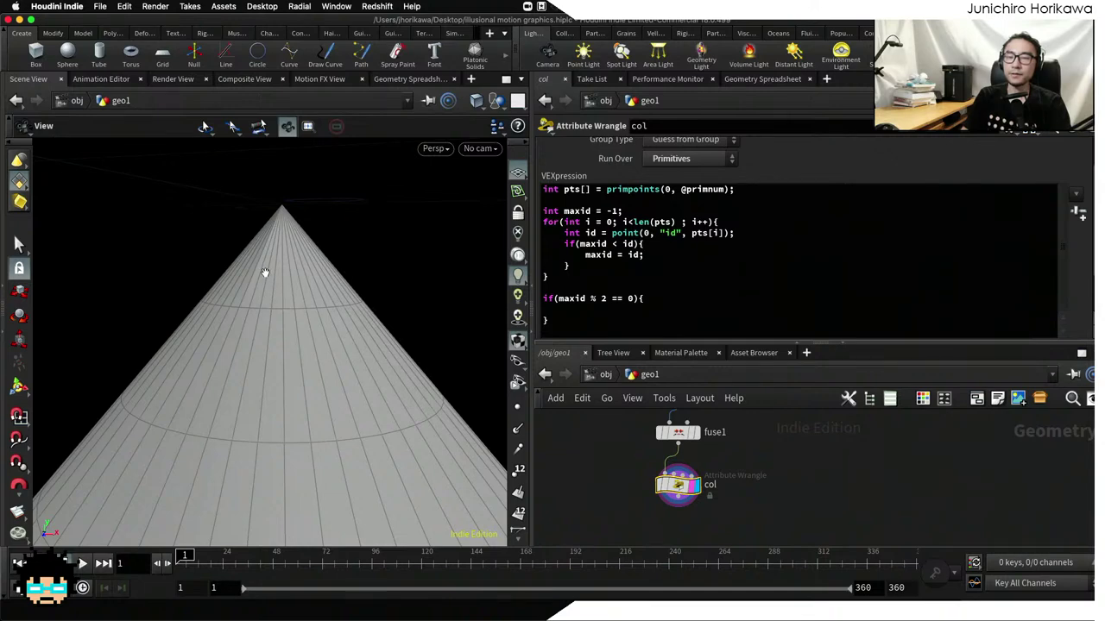
{"action": "left_click", "coordinate": [590, 309]}
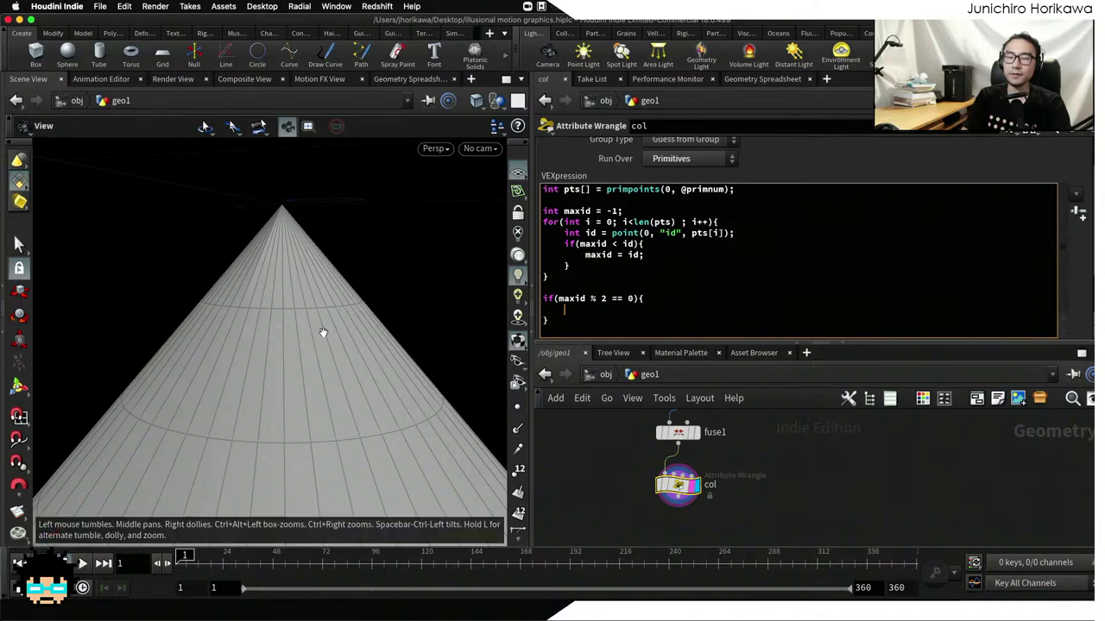
{"action": "left_click_drag", "start_coordinate": [372, 356], "coordinate": [409, 452]}
{"action": "left_click_drag", "start_coordinate": [323, 287], "coordinate": [301, 207]}
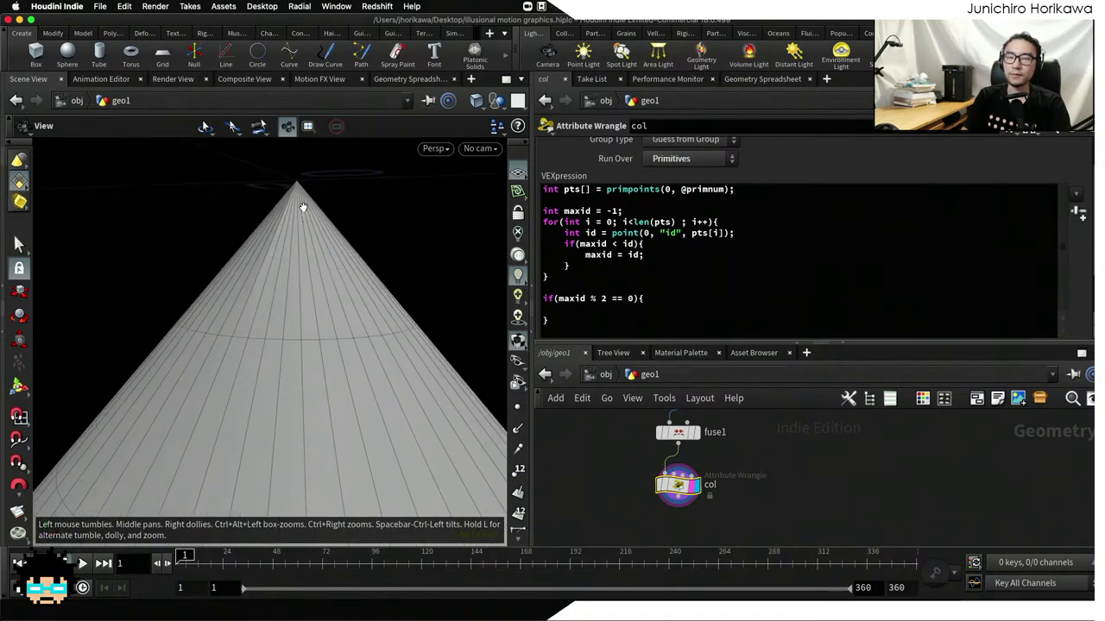
{"action": "left_click", "coordinate": [611, 309]}
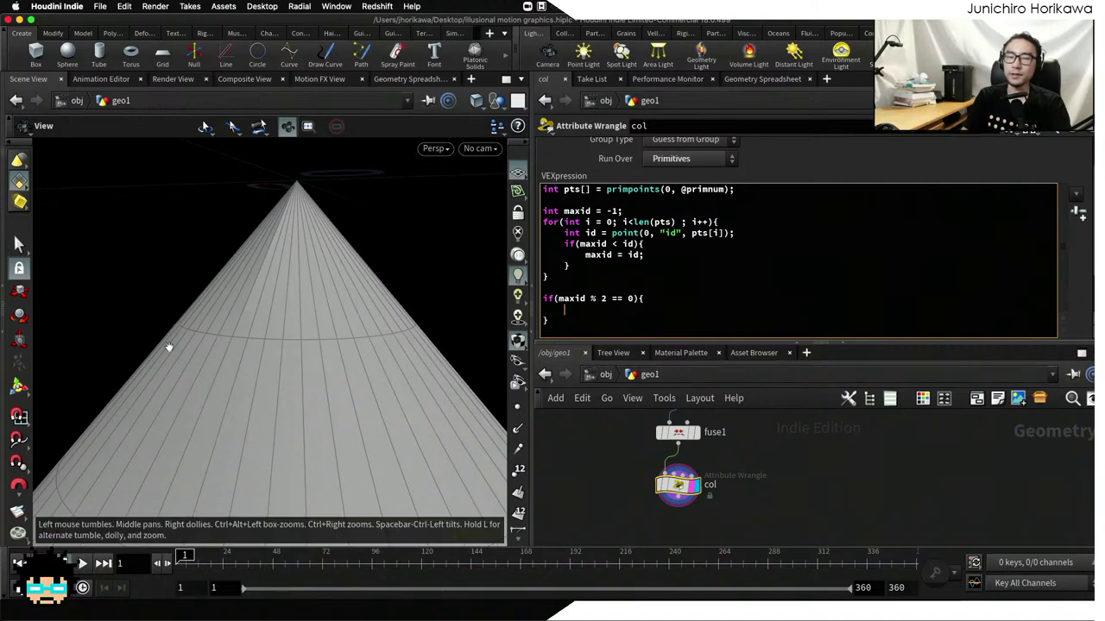
{"action": "left_click_drag", "start_coordinate": [557, 298], "coordinate": [607, 298]}
{"action": "left_click", "coordinate": [603, 297]}
{"action": "left_click", "coordinate": [605, 298]}
{"action": "left_click_drag", "start_coordinate": [607, 297], "coordinate": [558, 298]}
{"action": "left_click", "coordinate": [568, 309]}
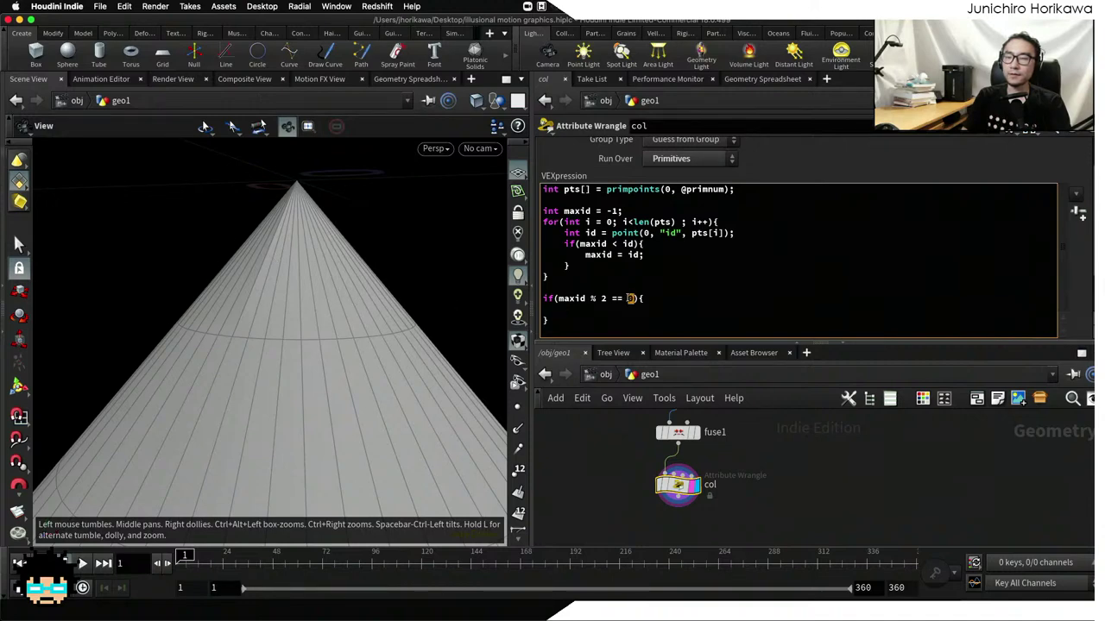
{"action": "left_click_drag", "start_coordinate": [636, 298], "coordinate": [557, 299]}
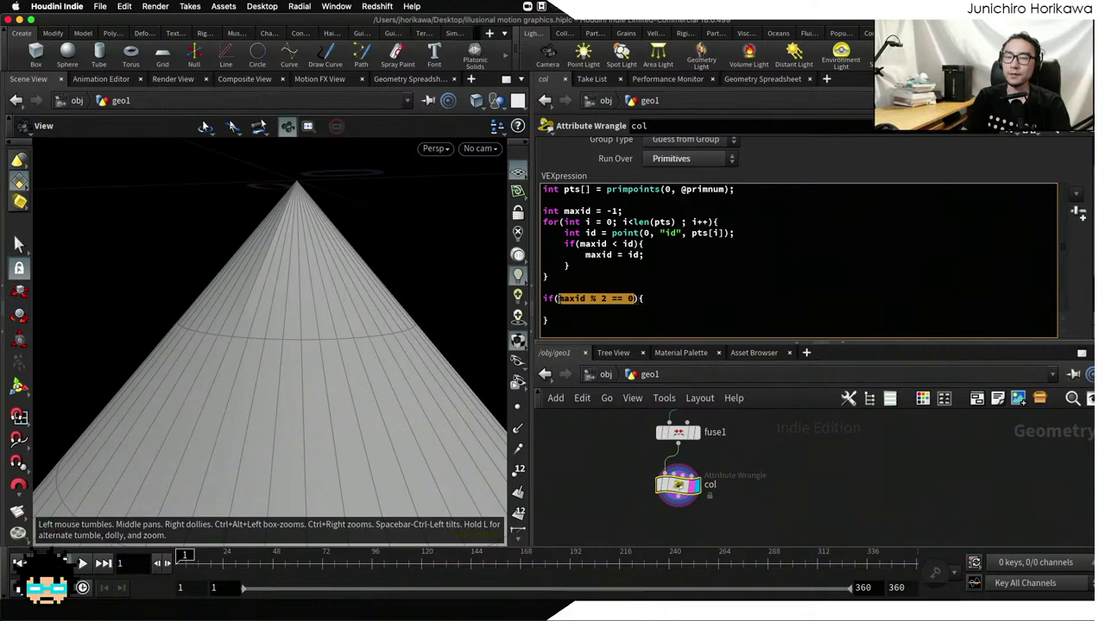
{"action": "left_click", "coordinate": [554, 311]}
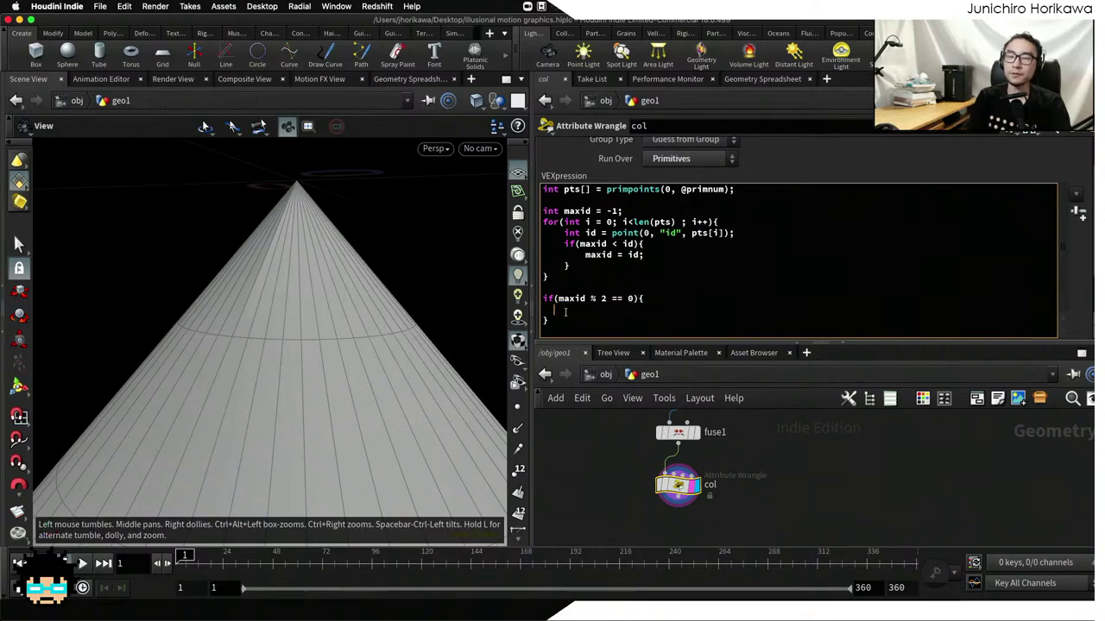
{"action": "type", "text": "@Cd"}
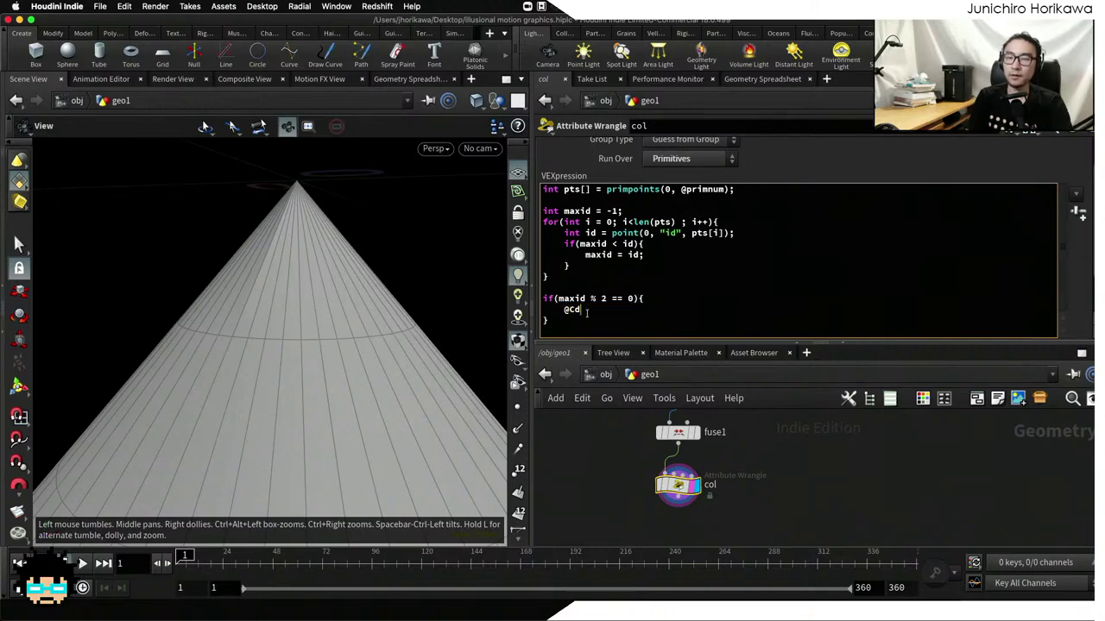
{"action": "type", "text": " = set(0"}
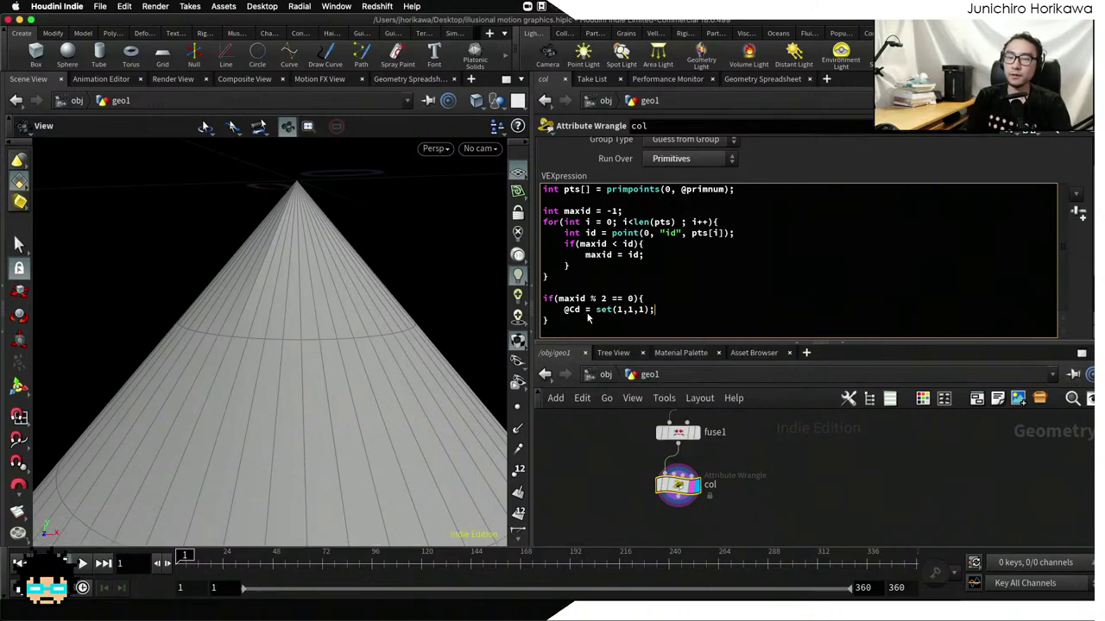
{"action": "key", "text": "Return"}
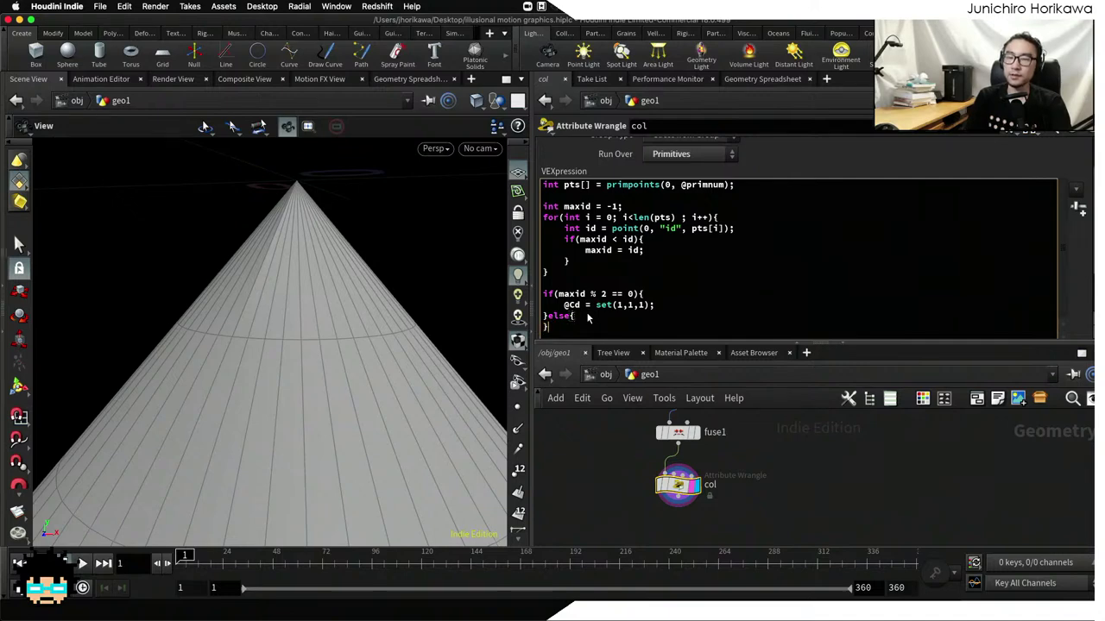
{"action": "key", "text": "Return"}
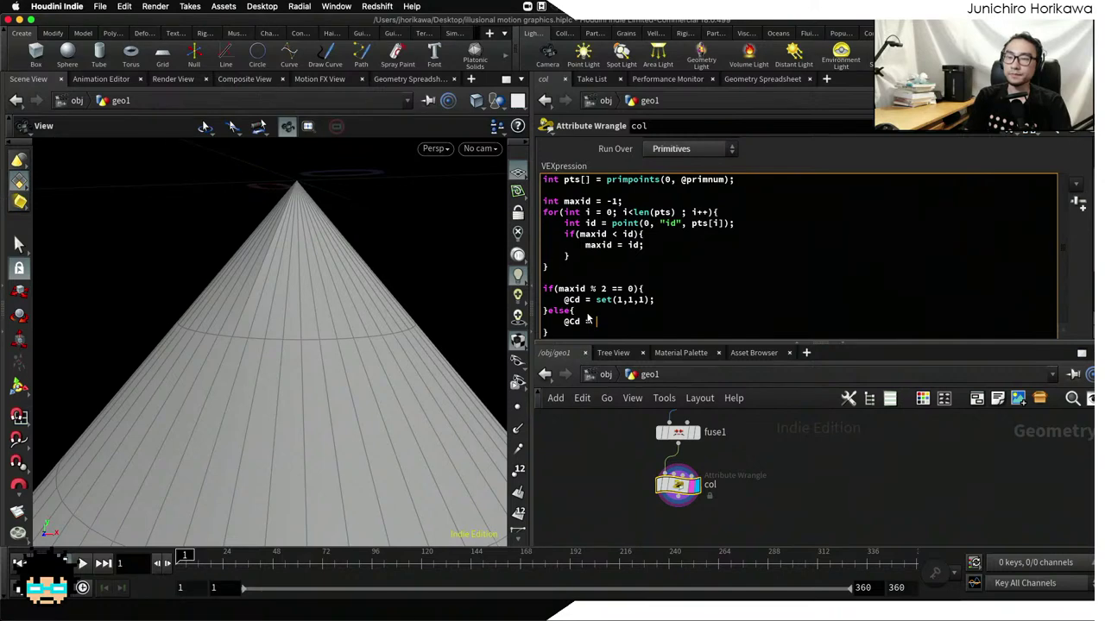
{"action": "type", "text": "@Cd = set(0,0,0);"}
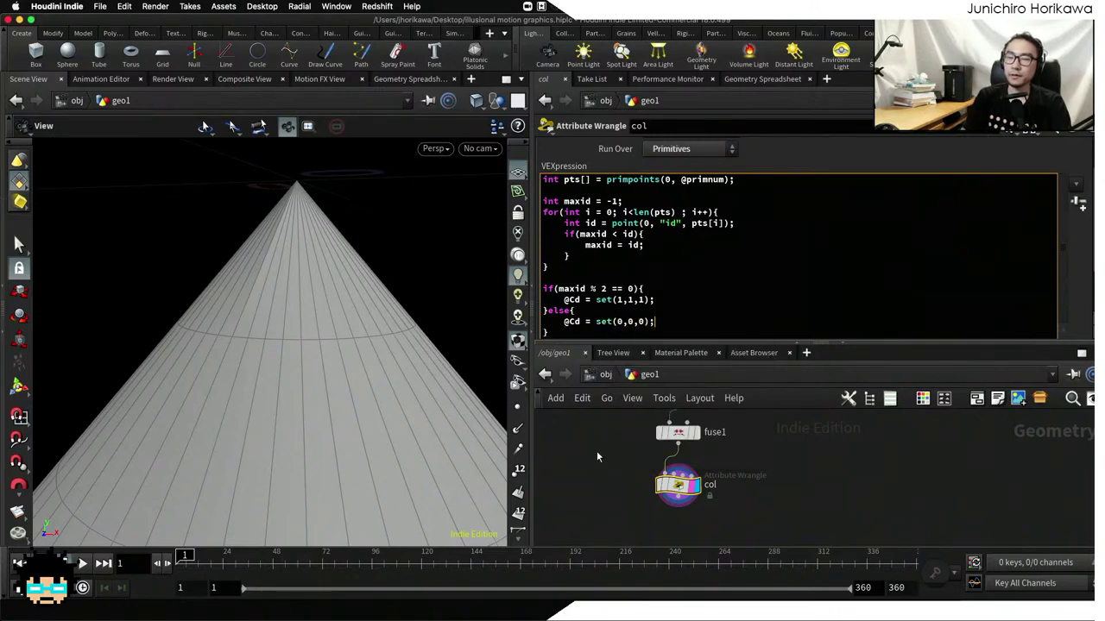
{"action": "left_click_drag", "start_coordinate": [501, 441], "coordinate": [359, 250]}
Switch the viewport to the Top view to look straight down on the cone
{"action": "left_click", "coordinate": [433, 150]}
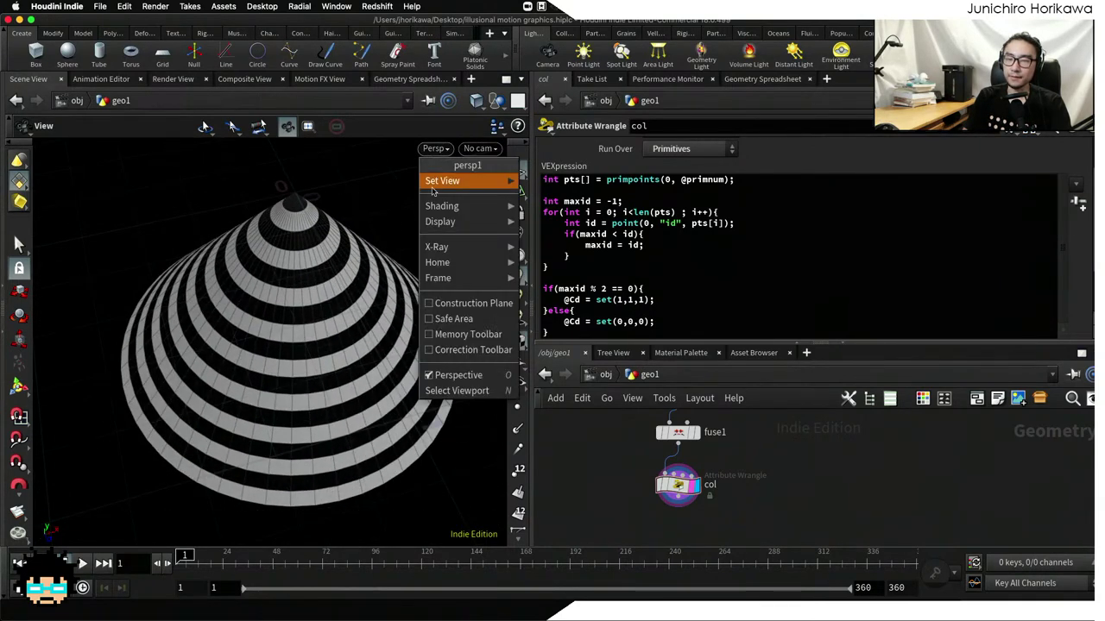
{"action": "mouse_move", "coordinate": [442, 207]}
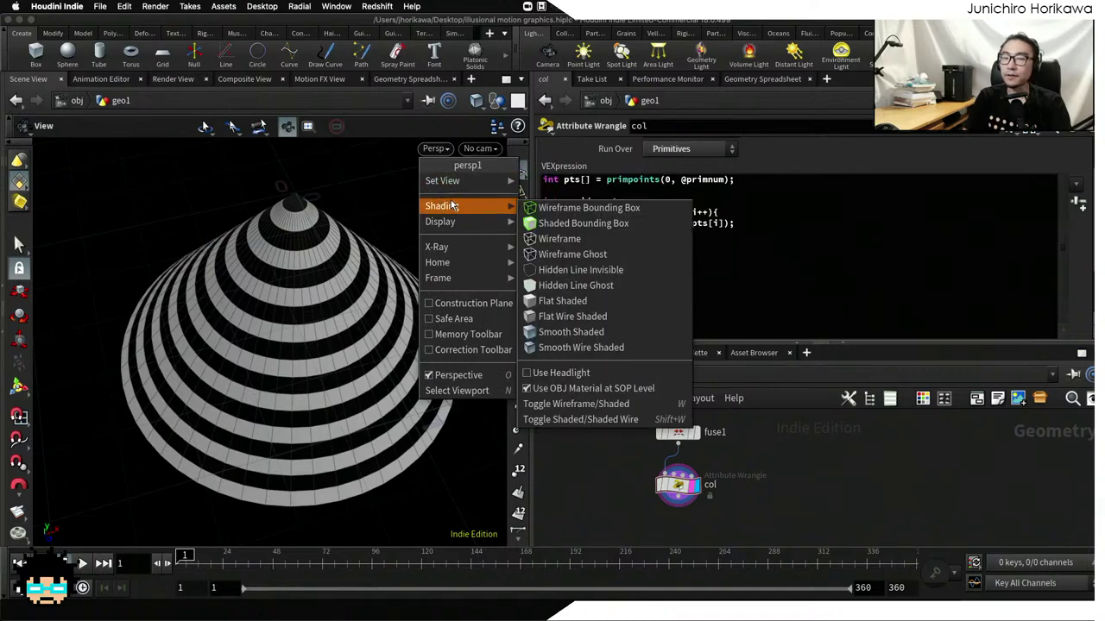
{"action": "left_click", "coordinate": [370, 219]}
{"action": "left_click", "coordinate": [430, 150]}
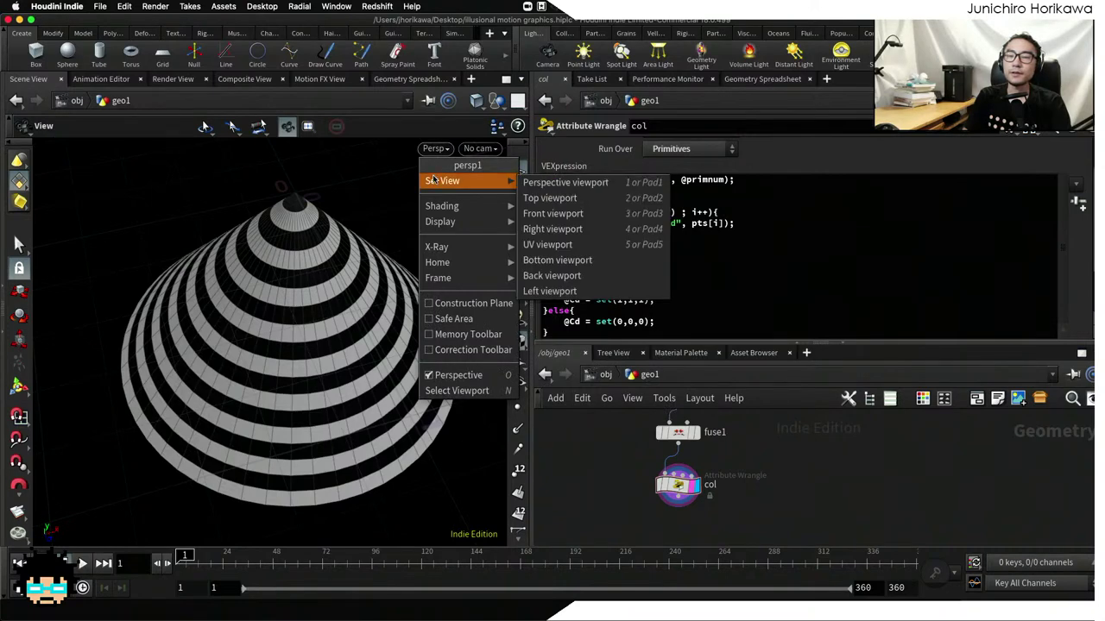
{"action": "left_click", "coordinate": [570, 200]}
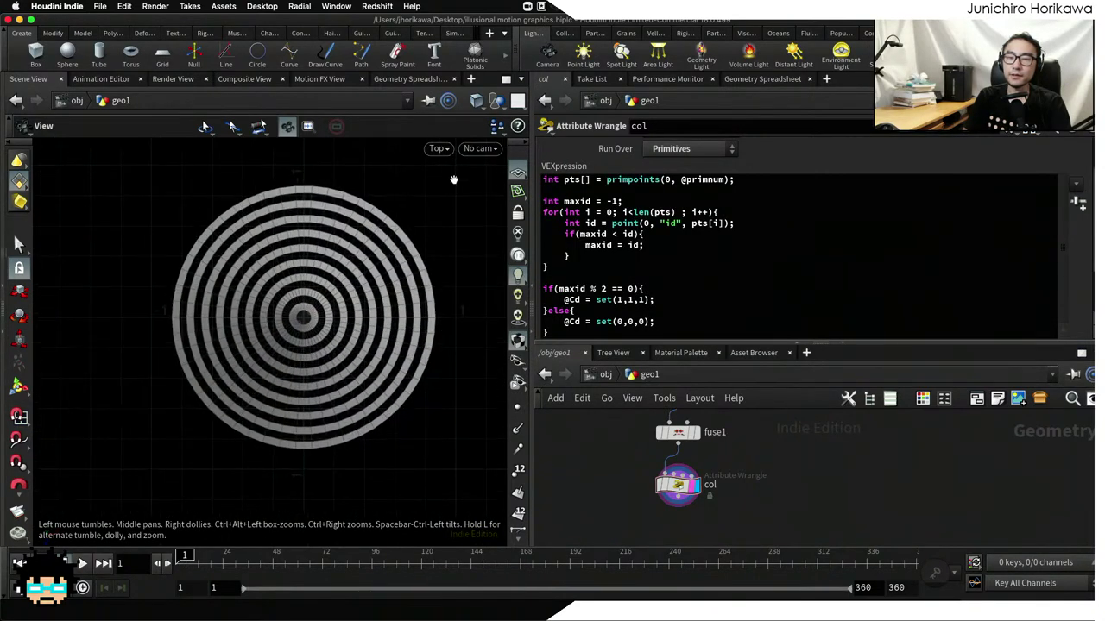
Set the viewport to Smooth Shaded and zoom in on the concentric rings
{"action": "left_click", "coordinate": [438, 149]}
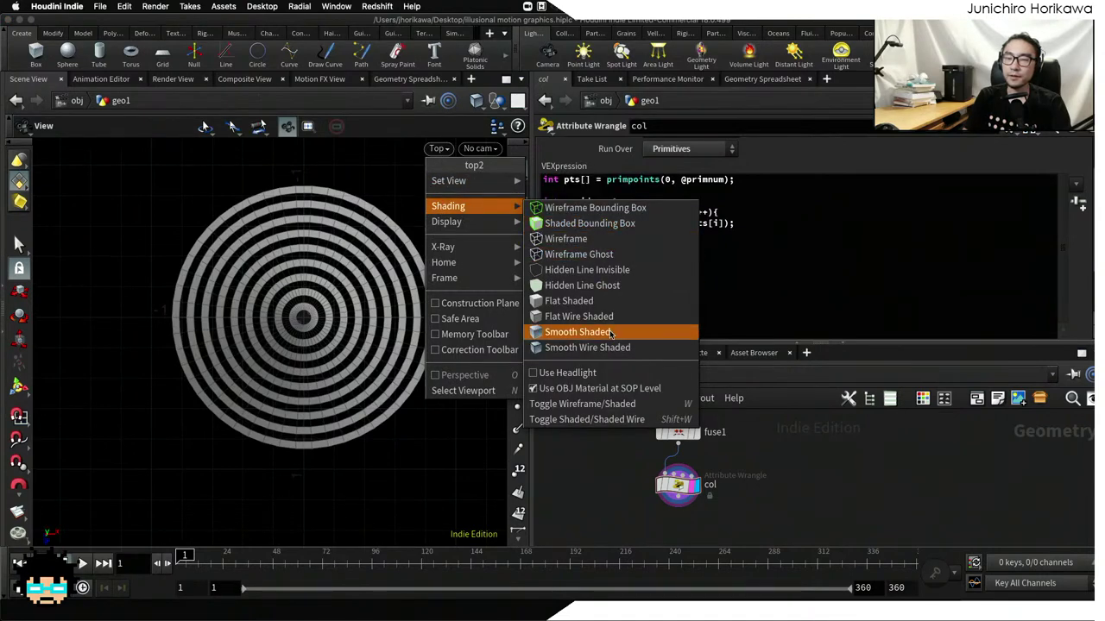
{"action": "left_click", "coordinate": [607, 334]}
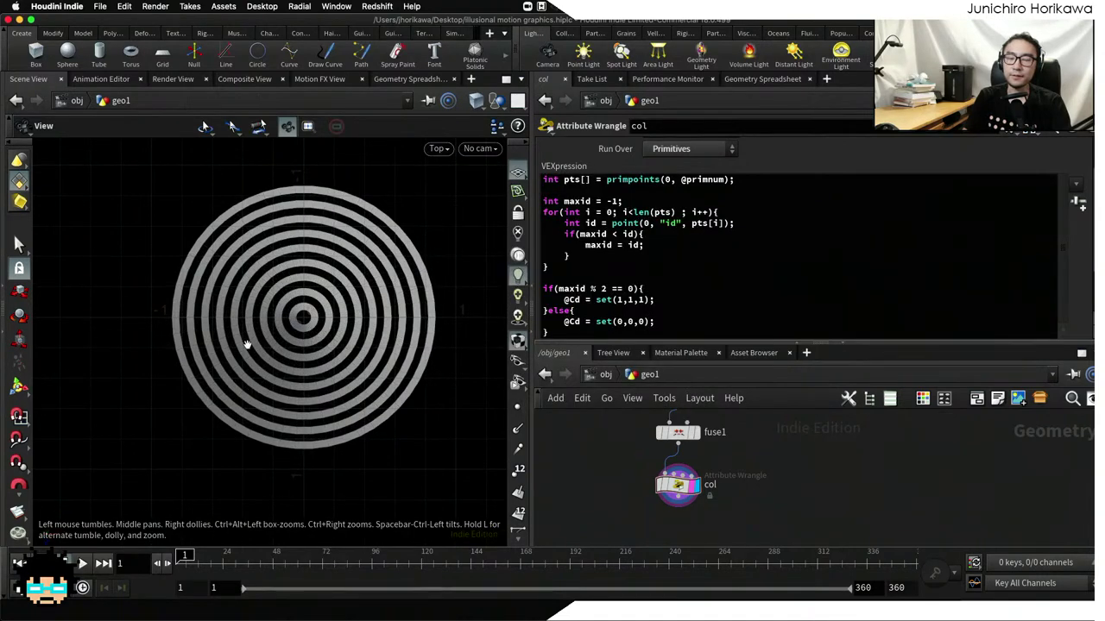
{"action": "scroll", "coordinate": [273, 332], "scroll_direction": "up", "scroll_amount": 3}
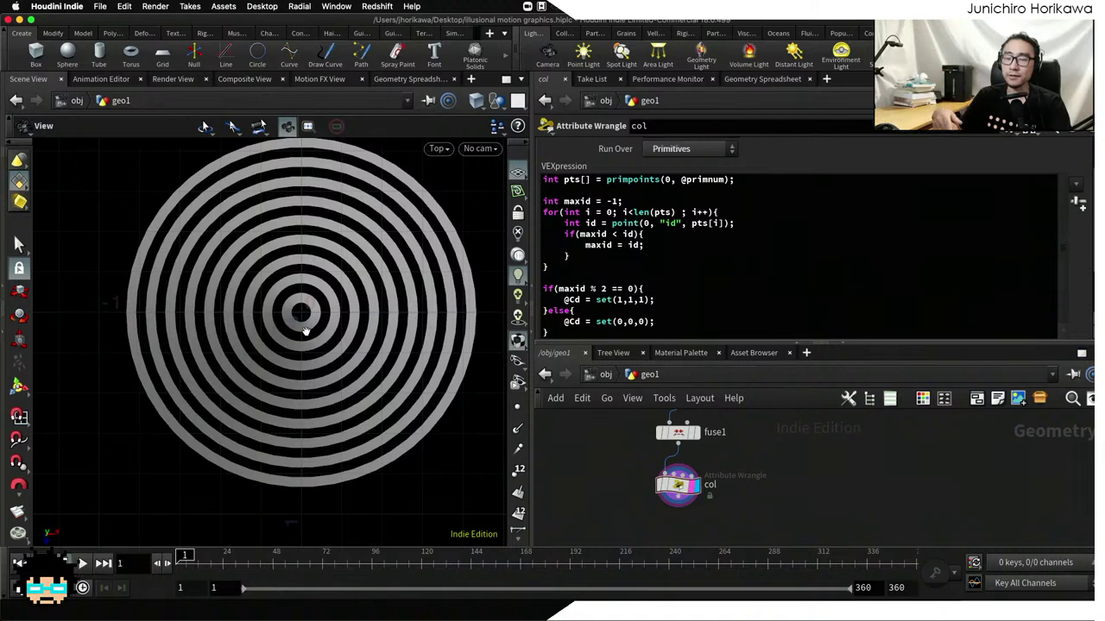
Reposition the Top view and disable viewport lighting so the rings appear flat
{"action": "middle_click_drag", "start_coordinate": [306, 330], "coordinate": [311, 357]}
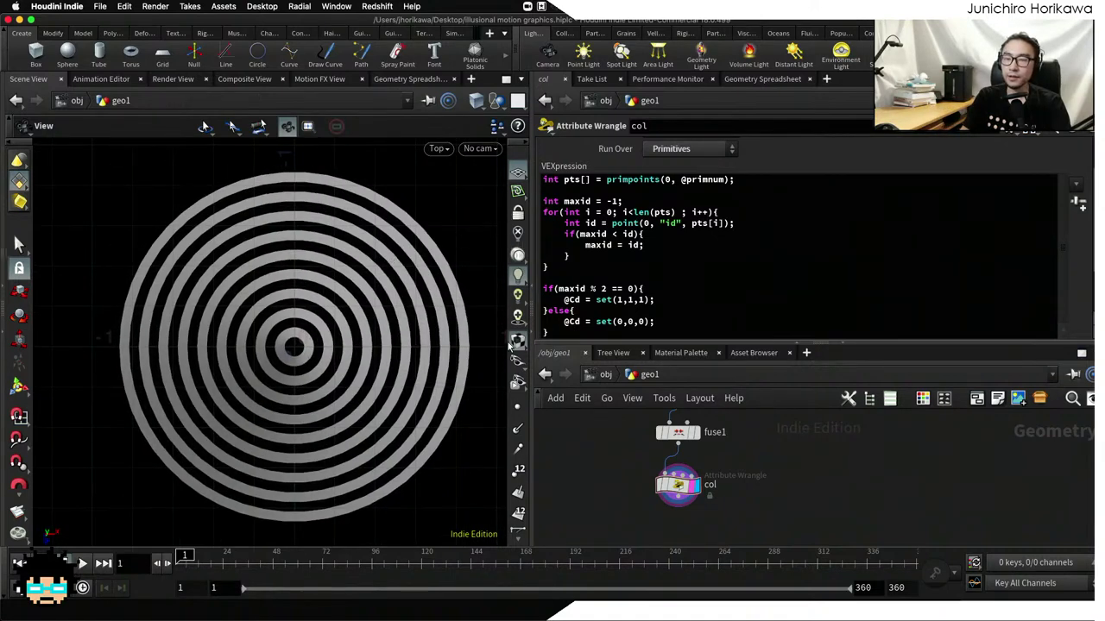
{"action": "middle_click_drag", "start_coordinate": [473, 338], "coordinate": [453, 309]}
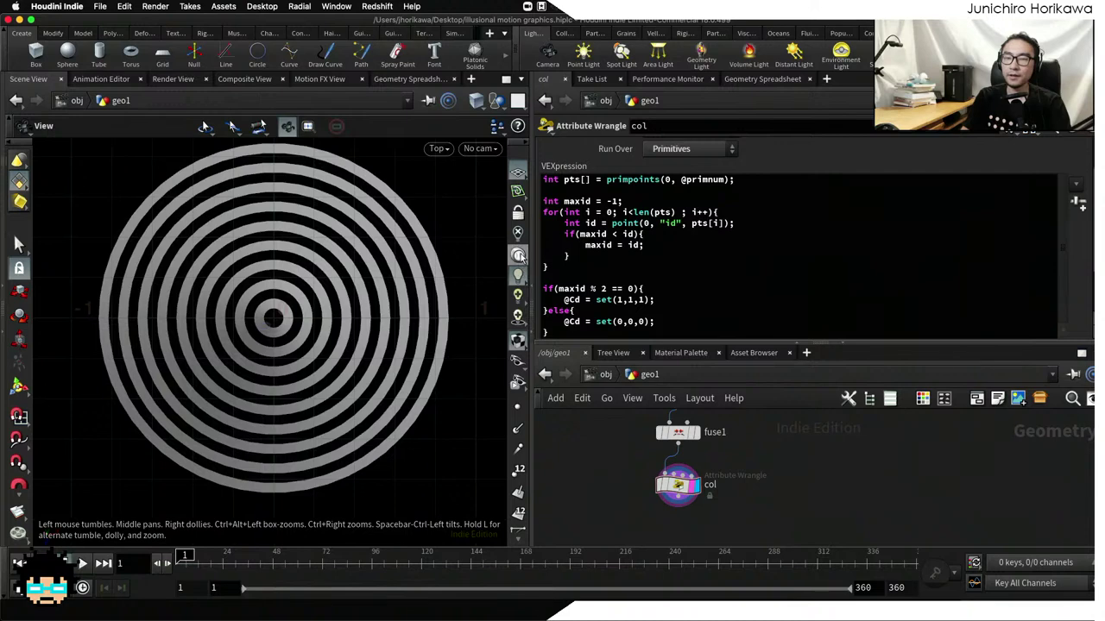
{"action": "left_click", "coordinate": [519, 276]}
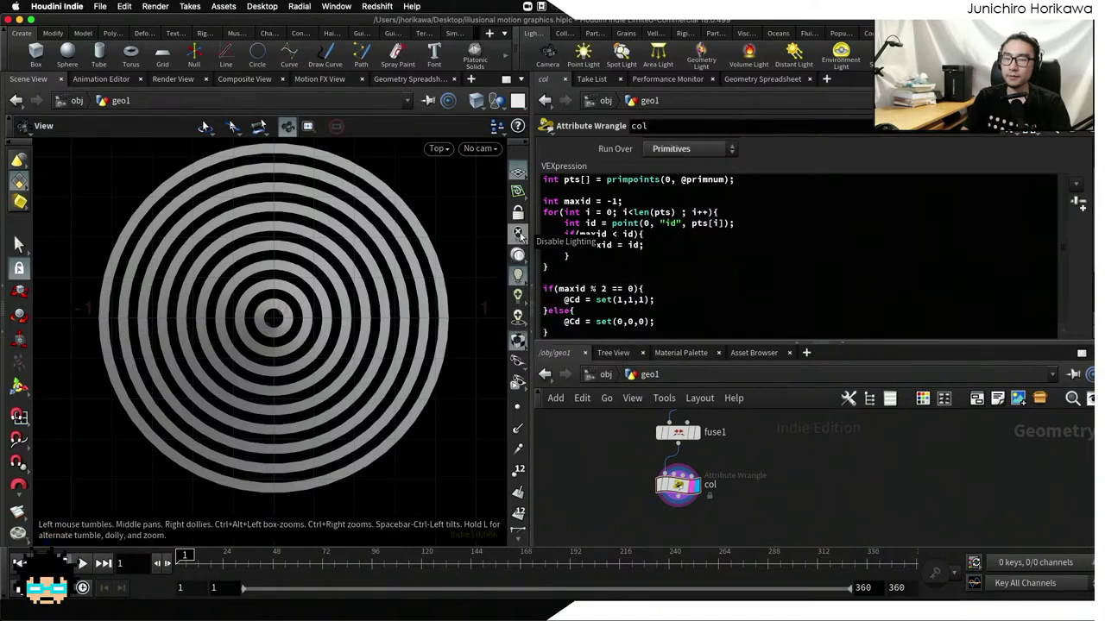
{"action": "left_click", "coordinate": [519, 234]}
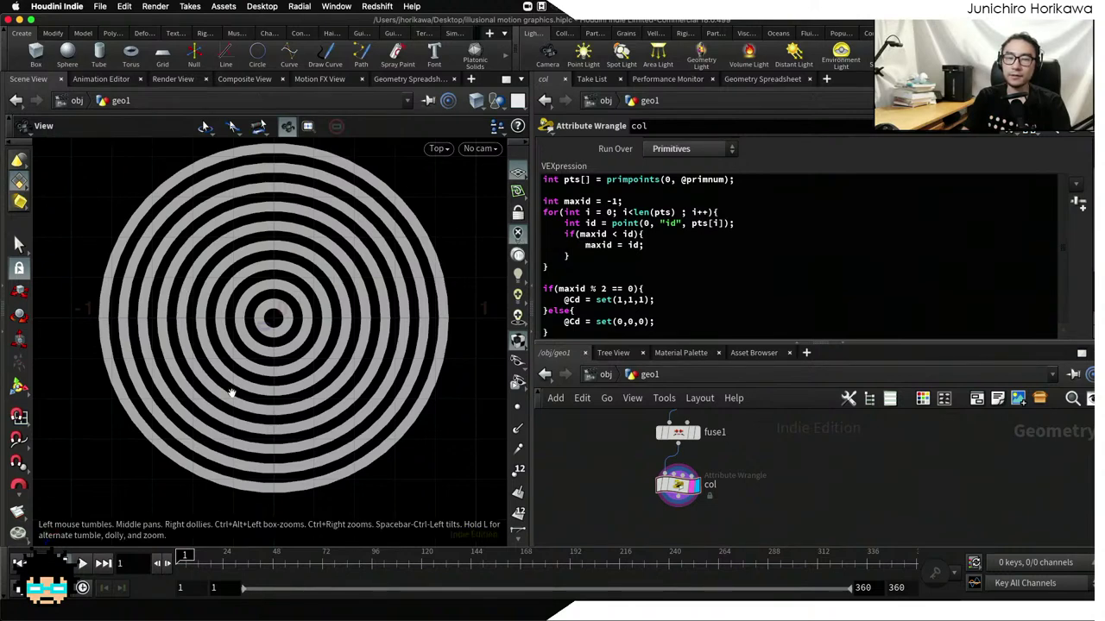
Adjust the zoom and bring up the viewport Display Options with D
{"action": "scroll", "coordinate": [246, 259], "scroll_direction": "down", "scroll_amount": 3}
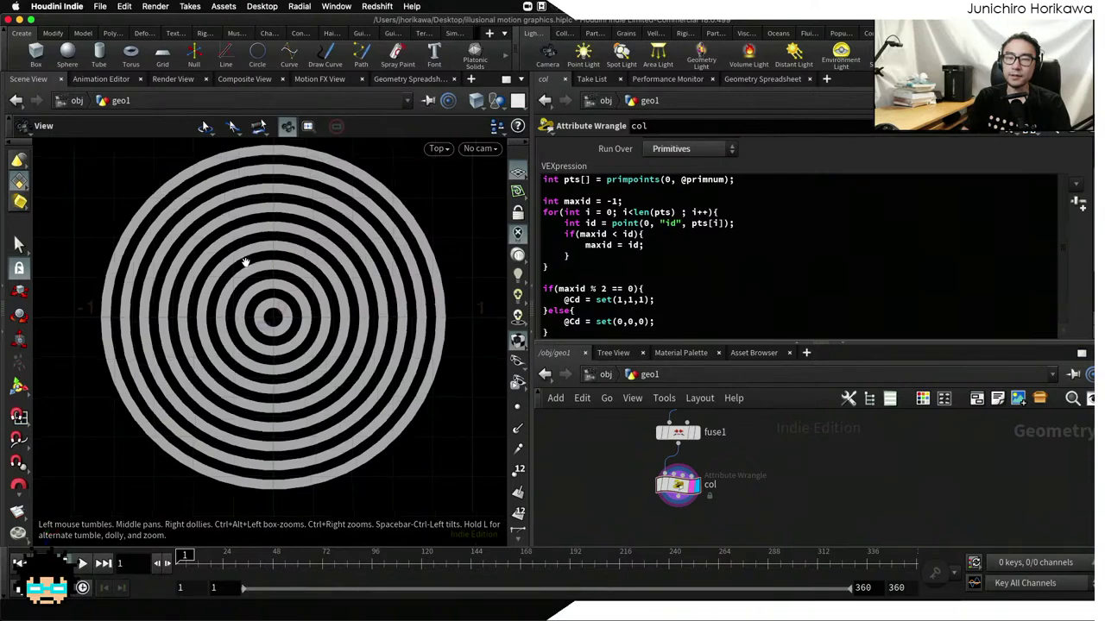
{"action": "scroll", "coordinate": [292, 259], "scroll_direction": "up", "scroll_amount": 5}
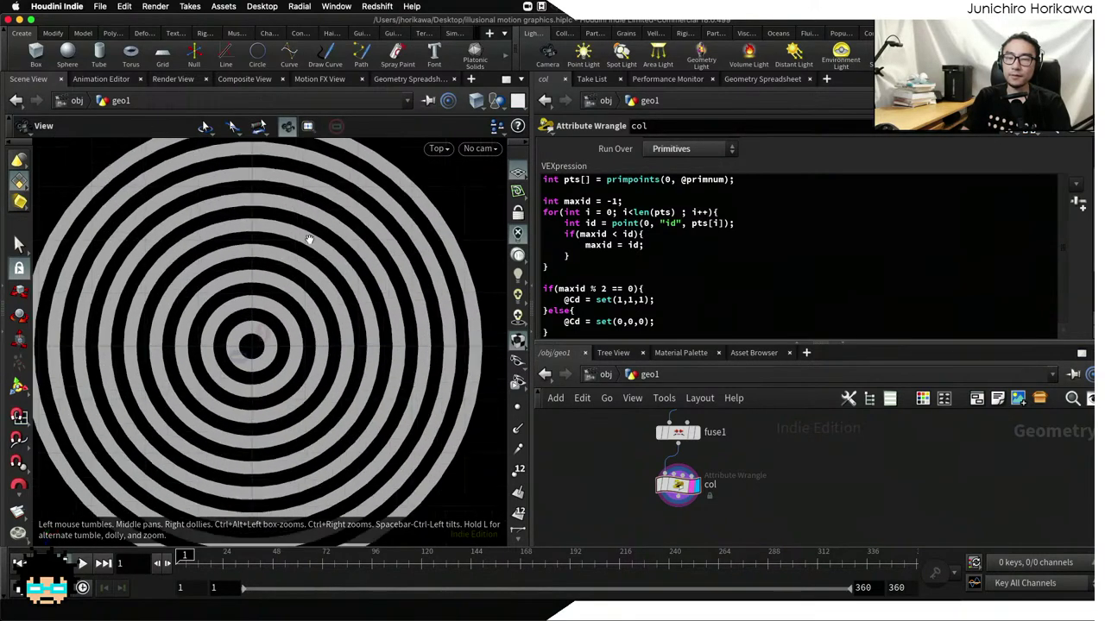
{"action": "scroll", "coordinate": [357, 272], "scroll_direction": "down", "scroll_amount": 5}
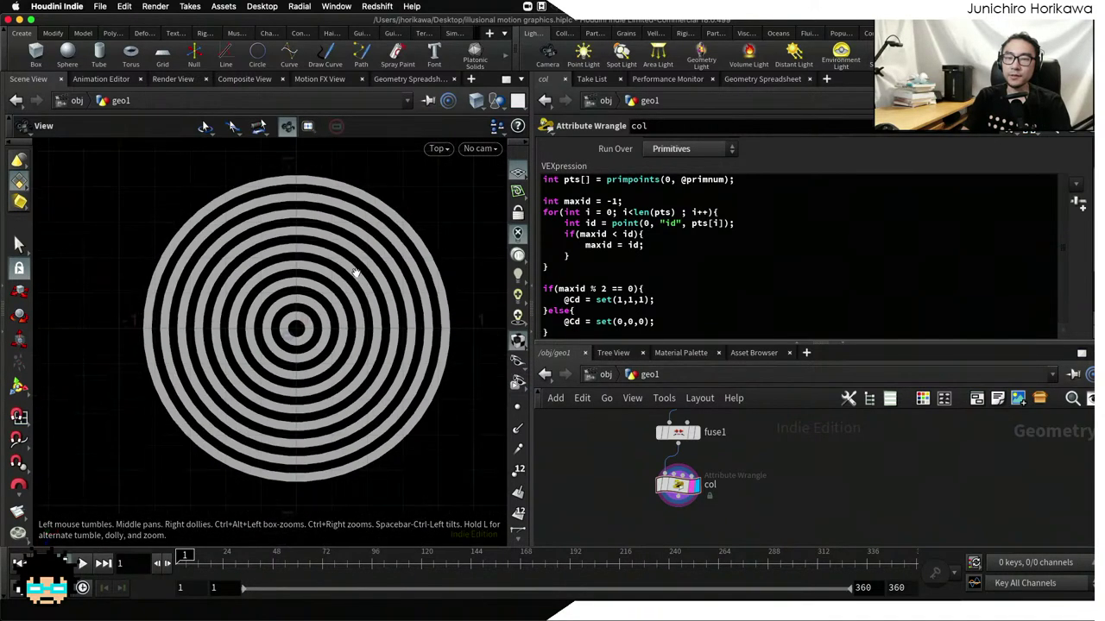
{"action": "key", "text": "d"}
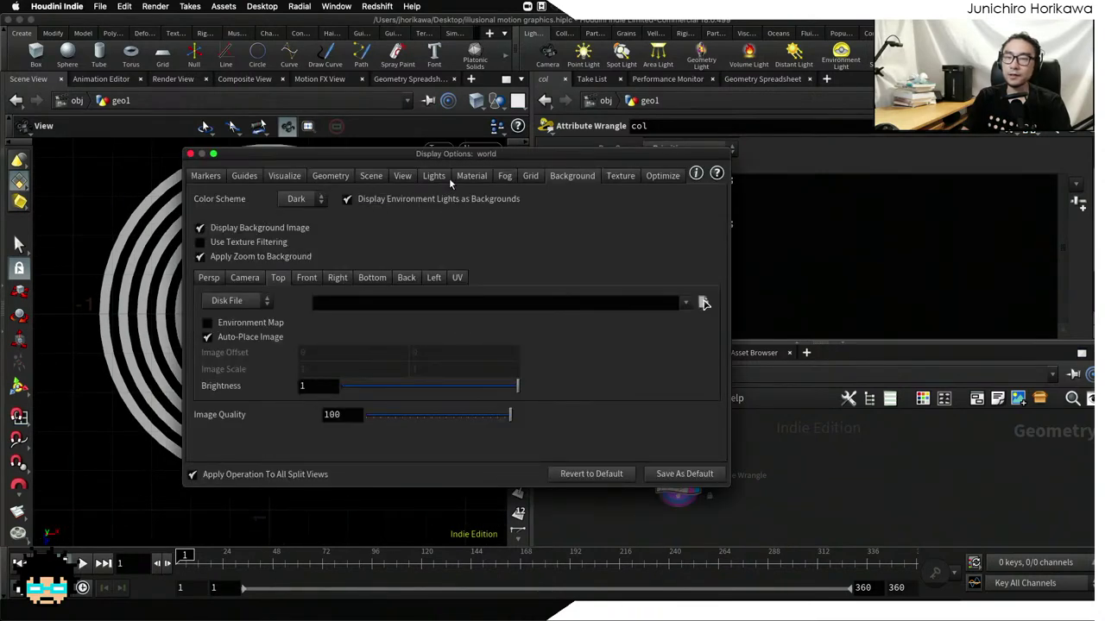
Set the default material Diffuse colour to pure white (FFFFFF), then close the Color Editor and Display Options
{"action": "mouse_move", "coordinate": [474, 161]}
{"action": "left_mouse_down"}
{"action": "mouse_move", "coordinate": [508, 179]}
{"action": "mouse_move", "coordinate": [473, 167]}
{"action": "left_mouse_up"}
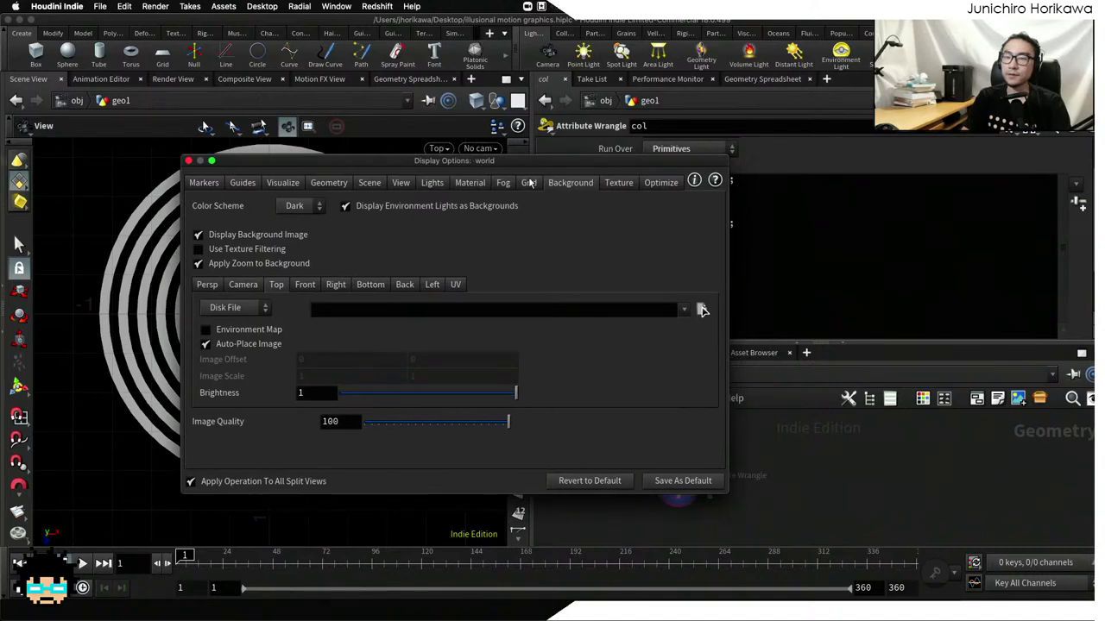
{"action": "left_click", "coordinate": [472, 185]}
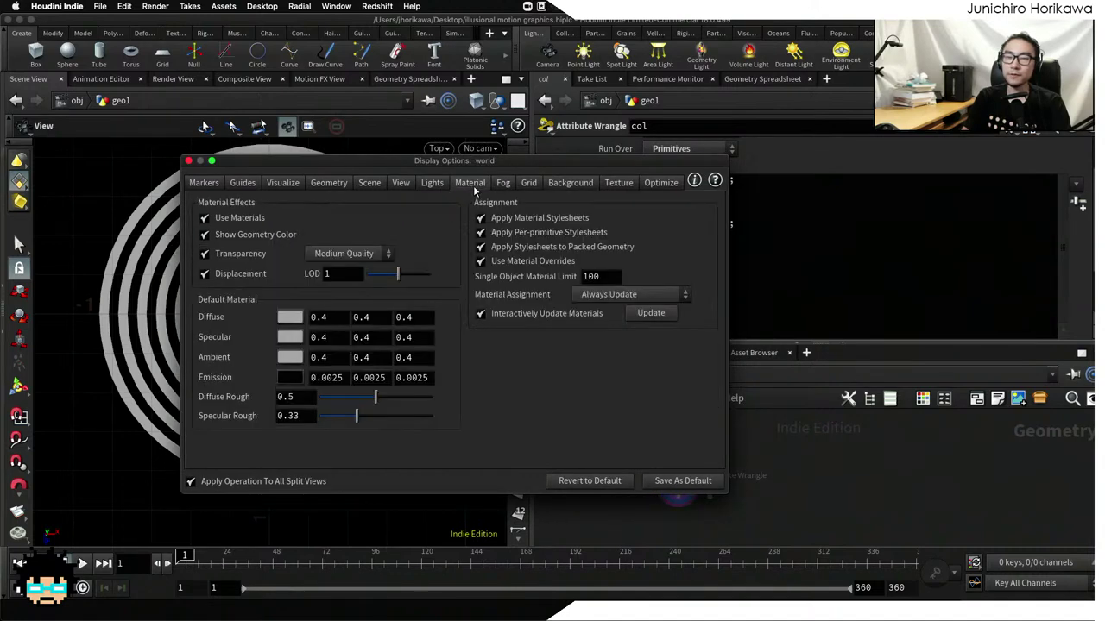
{"action": "left_click", "coordinate": [285, 316]}
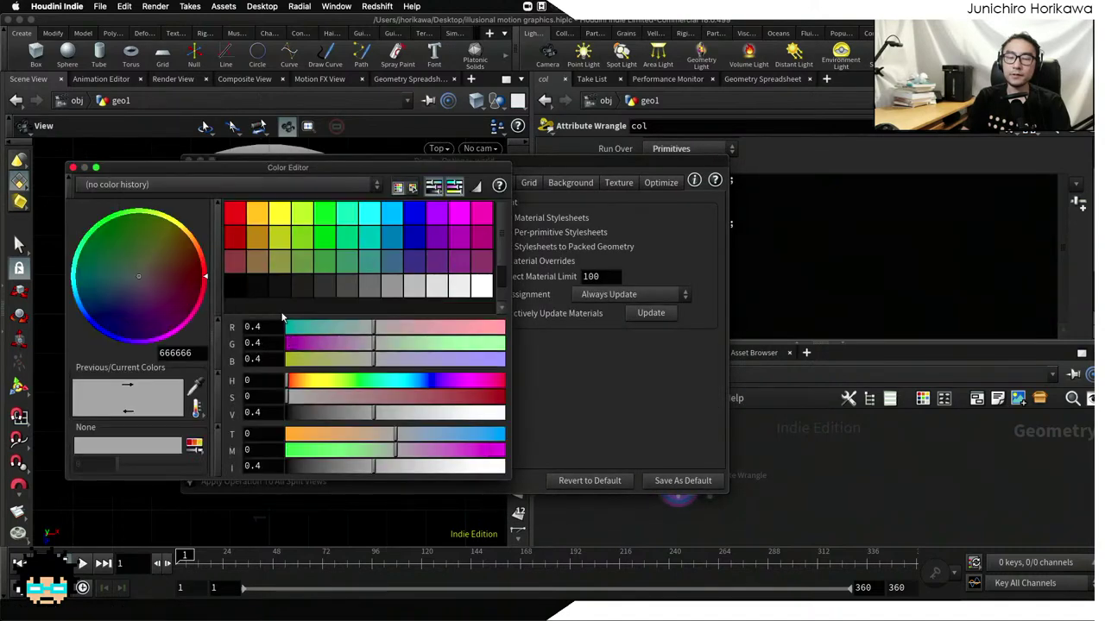
{"action": "left_click", "coordinate": [485, 295]}
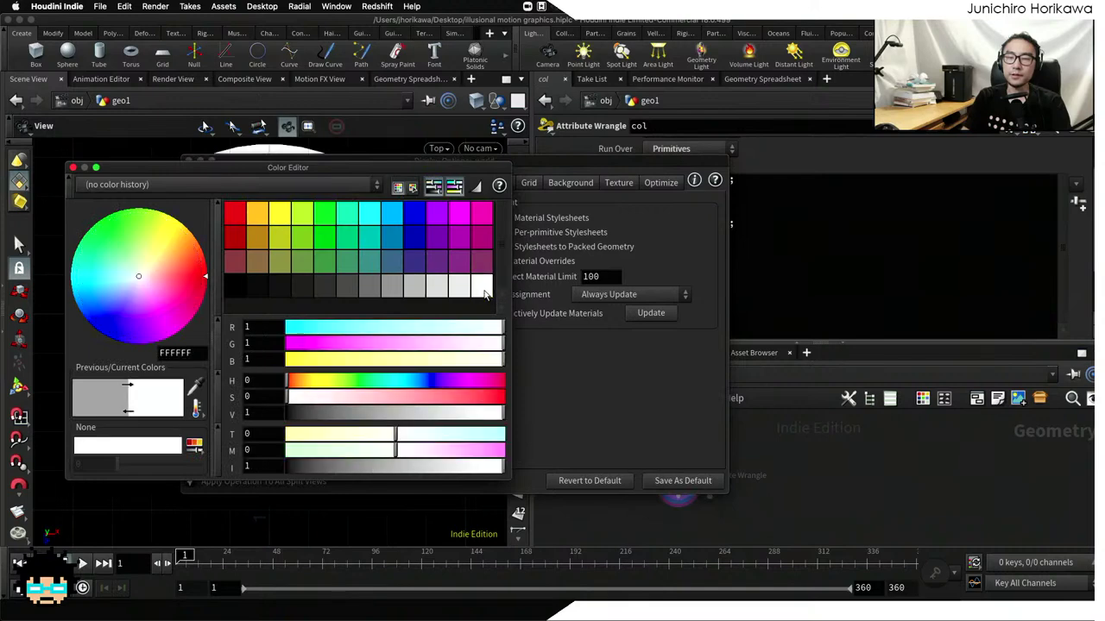
{"action": "left_click", "coordinate": [74, 168]}
{"action": "left_click", "coordinate": [187, 162]}
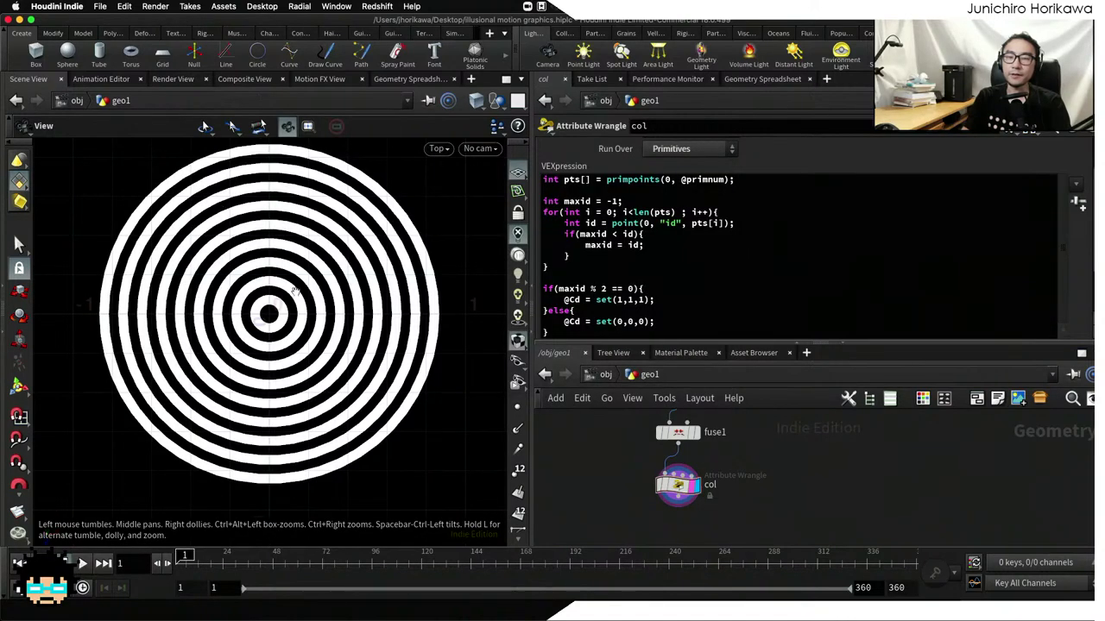
{"action": "scroll", "coordinate": [415, 219], "scroll_direction": "down", "scroll_amount": 3}
Hide the viewport grid and axis labels, zooming to frame the rings
{"action": "left_click", "coordinate": [519, 173]}
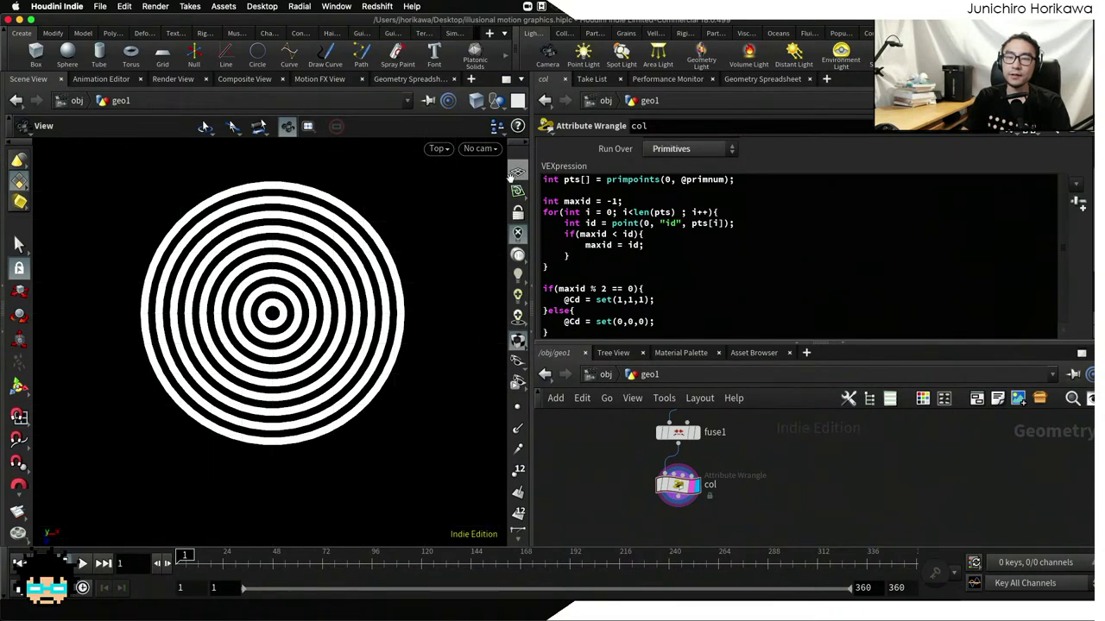
{"action": "scroll", "coordinate": [436, 298], "scroll_direction": "up", "scroll_amount": 1}
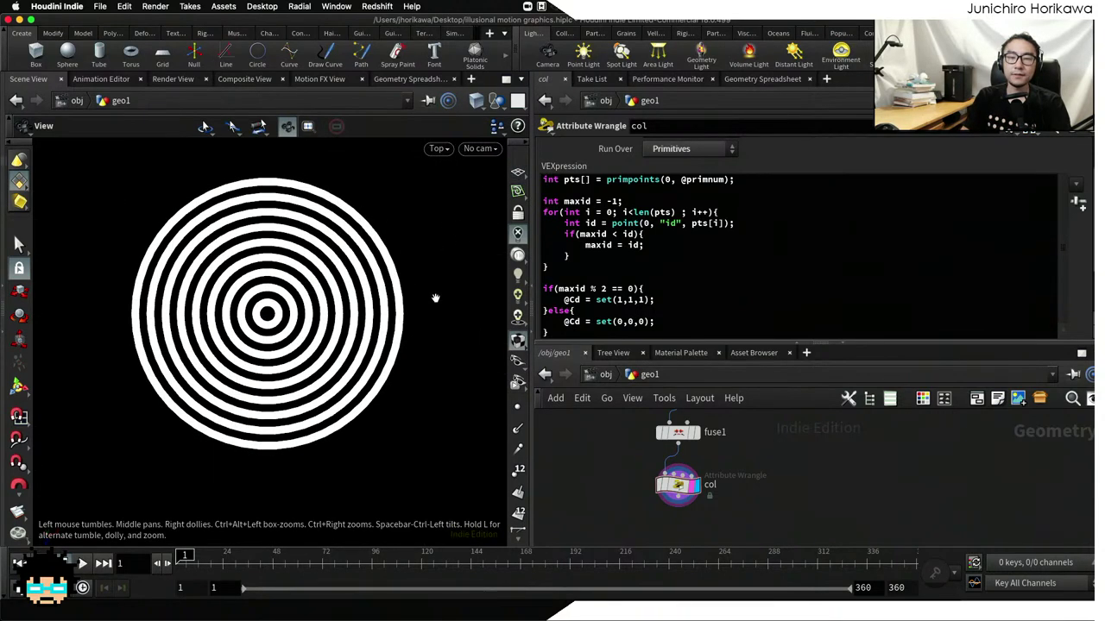
{"action": "scroll", "coordinate": [431, 330], "scroll_direction": "up", "scroll_amount": 1}
{"action": "scroll", "coordinate": [385, 344], "scroll_direction": "up", "scroll_amount": 1}
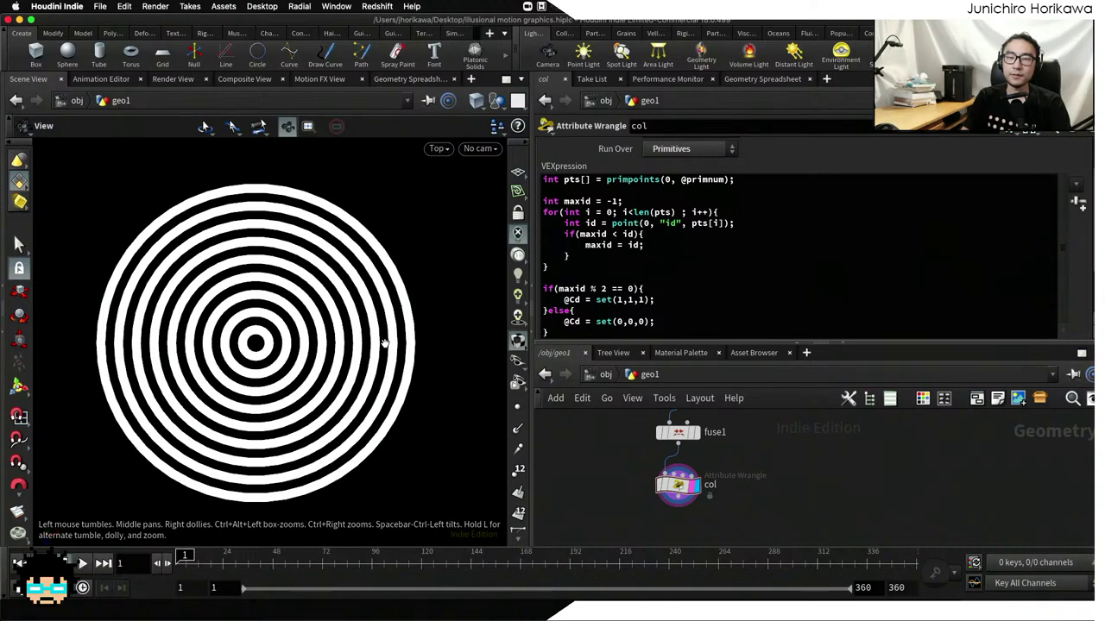
{"action": "scroll", "coordinate": [385, 343], "scroll_direction": "down", "scroll_amount": 1}
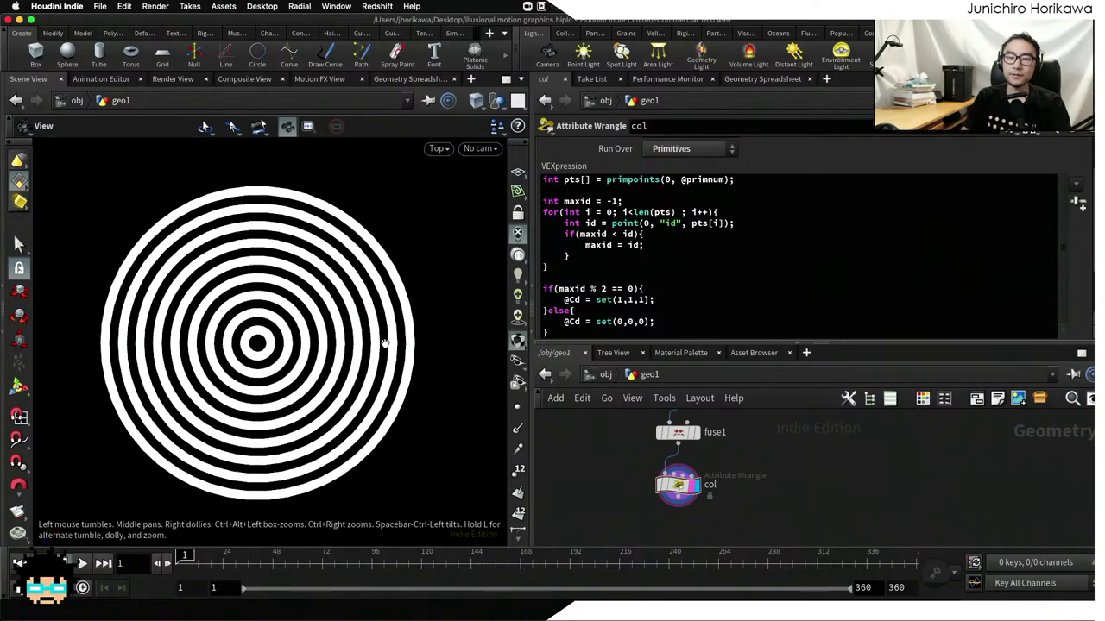
Return to the Perspective view and tumble to see the striped cone from the side
{"action": "left_click", "coordinate": [436, 148]}
{"action": "mouse_move", "coordinate": [449, 180]}
{"action": "left_click", "coordinate": [588, 182]}
{"action": "left_click_drag", "start_coordinate": [384, 319], "coordinate": [367, 367]}
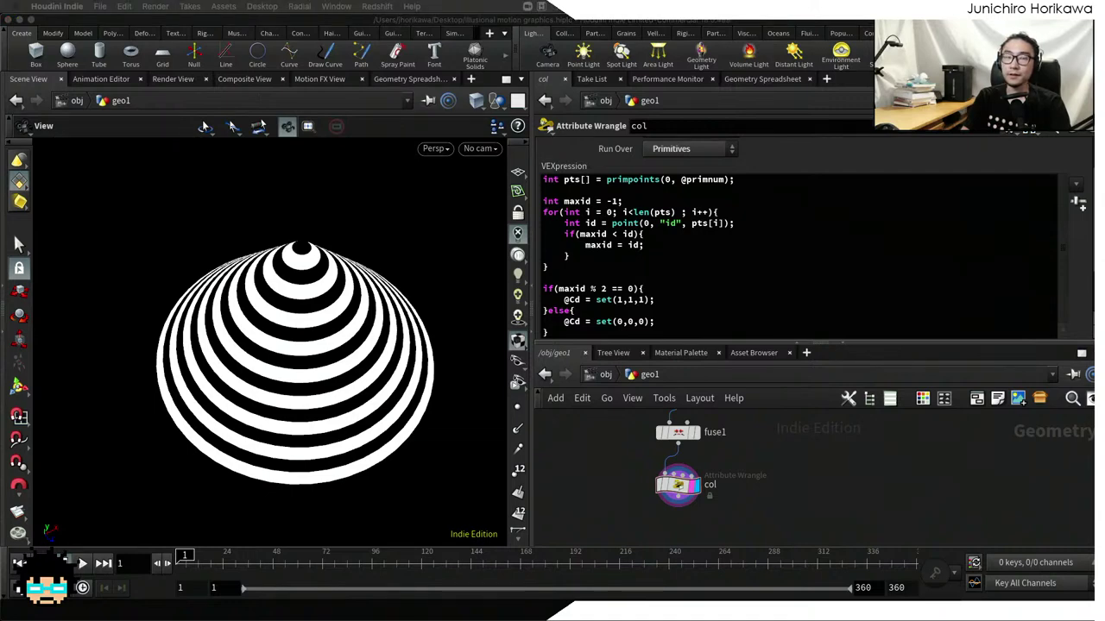
Nudge the col node upward and give the network editor more room
{"action": "left_click_drag", "start_coordinate": [681, 490], "coordinate": [686, 477]}
{"action": "left_click_drag", "start_coordinate": [327, 373], "coordinate": [334, 381]}
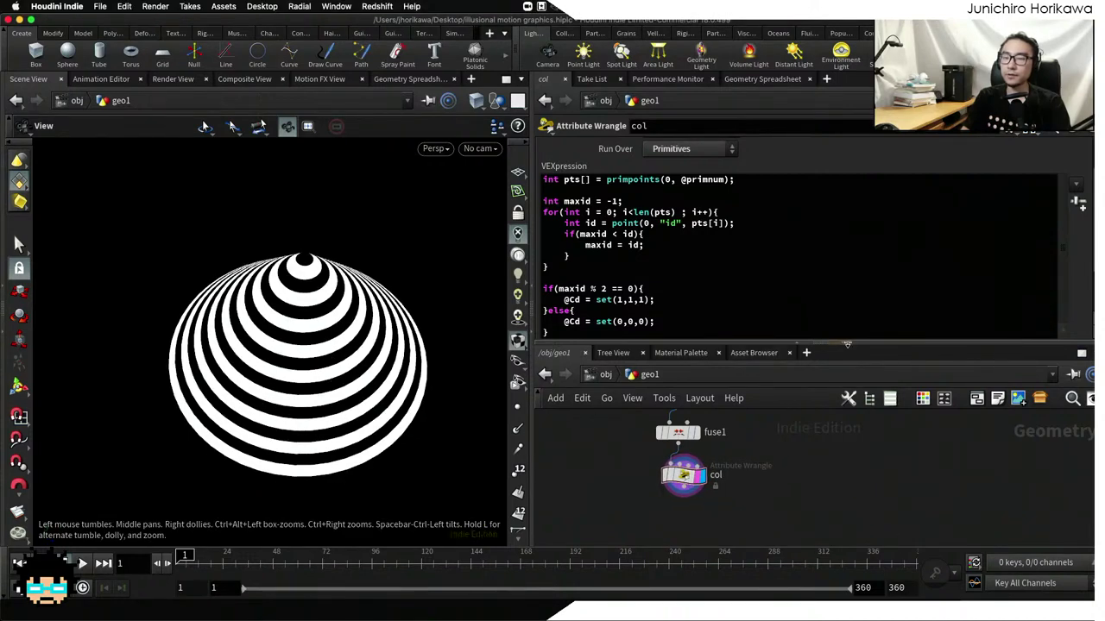
{"action": "left_click_drag", "start_coordinate": [840, 345], "coordinate": [841, 312]}
Move base_pts beside the col node and set its display flag to show the scattered points
{"action": "scroll", "coordinate": [809, 467], "scroll_direction": "up", "scroll_amount": 10}
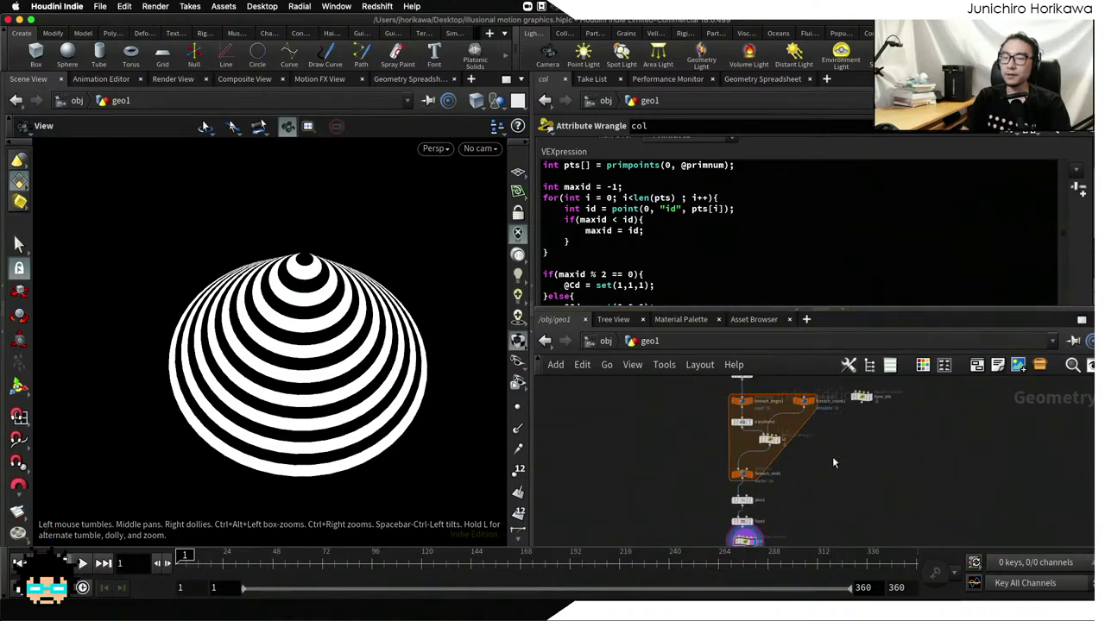
{"action": "left_click_drag", "start_coordinate": [857, 414], "coordinate": [821, 518]}
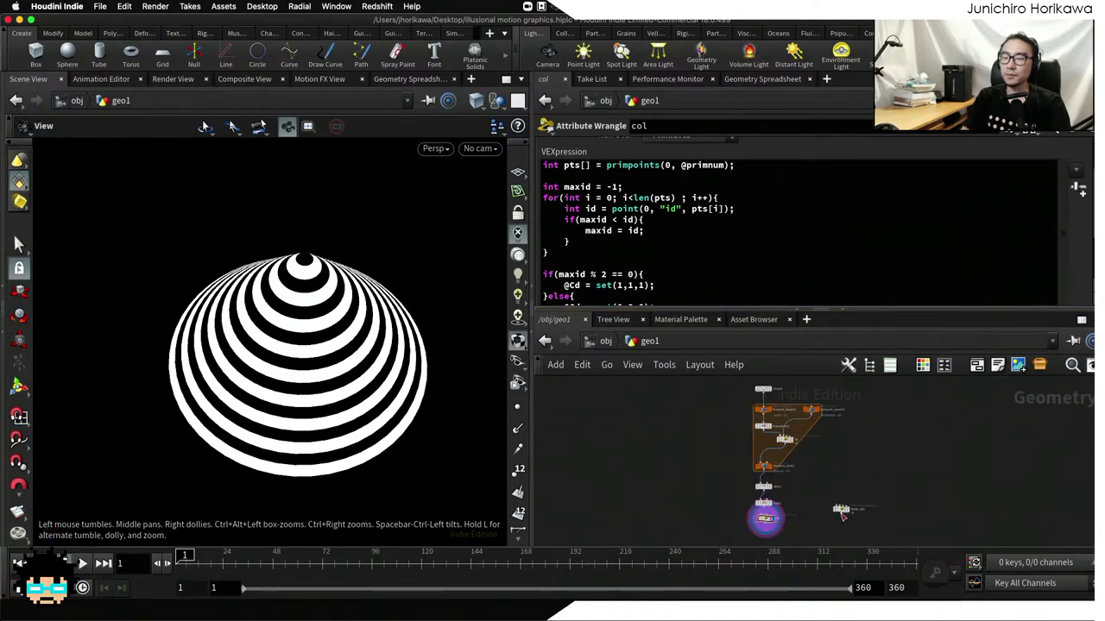
{"action": "scroll", "coordinate": [822, 523], "scroll_direction": "up", "scroll_amount": 3}
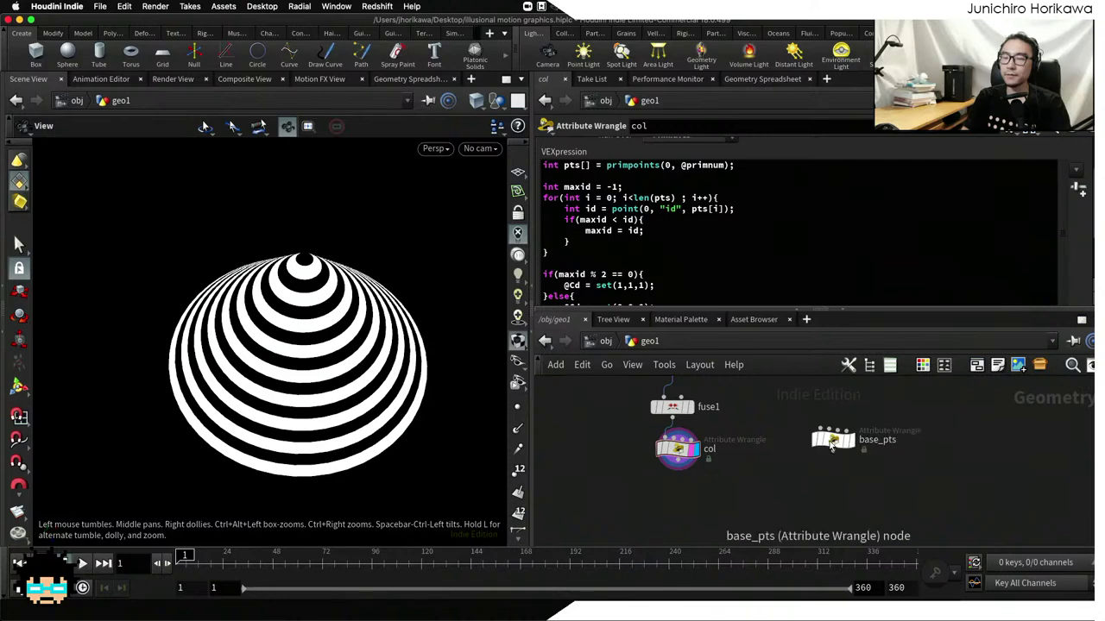
{"action": "left_click", "coordinate": [857, 445]}
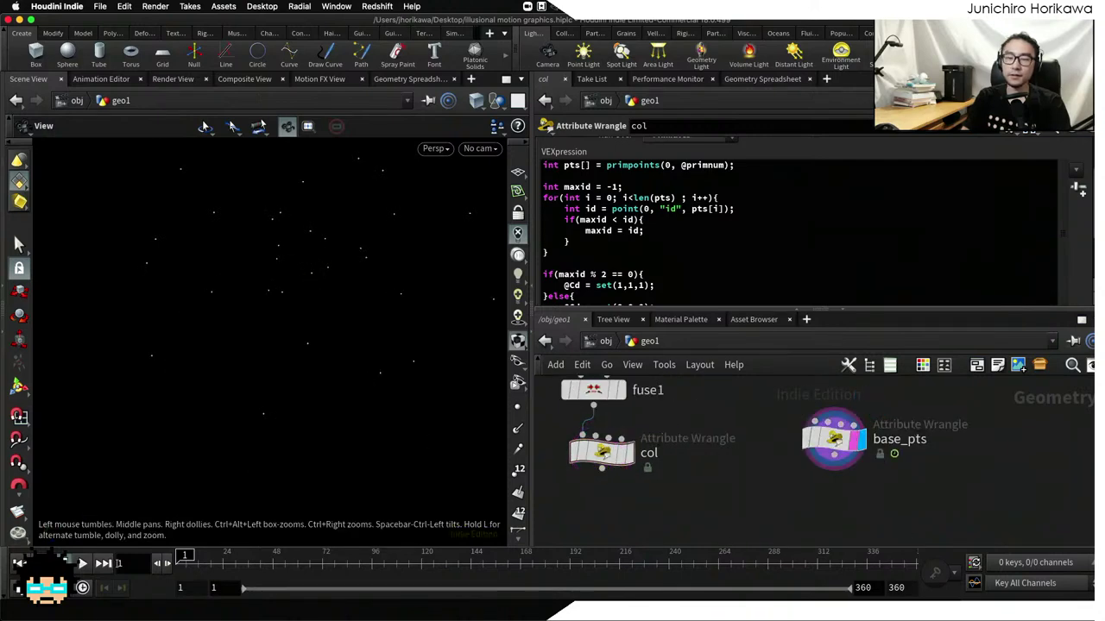
Play the animation and stop it at frame 129
{"action": "left_click", "coordinate": [82, 562]}
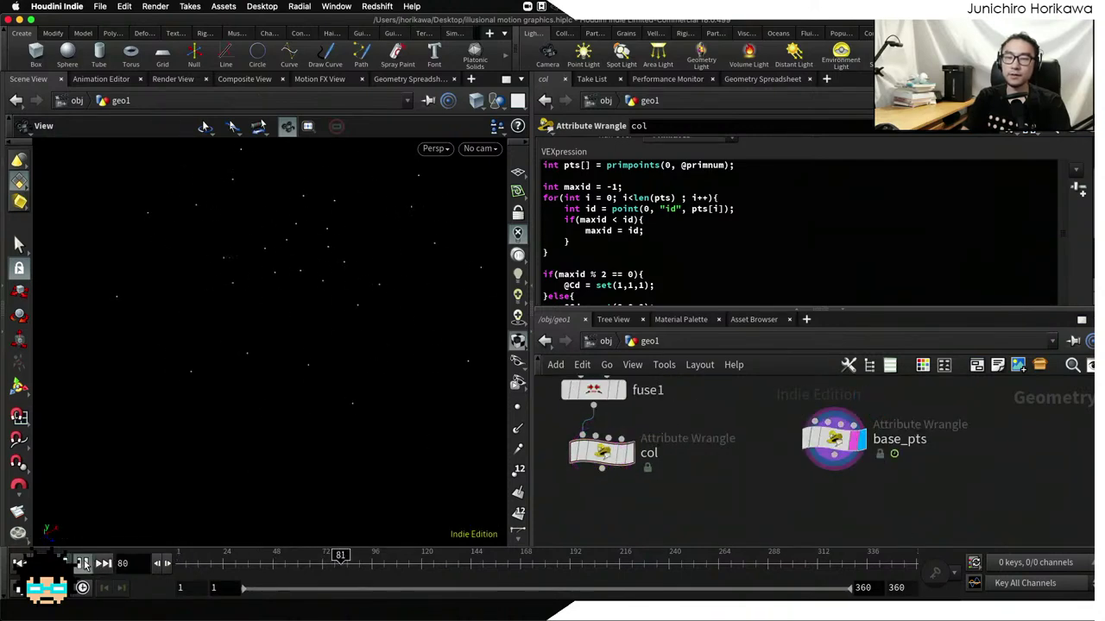
{"action": "left_click", "coordinate": [82, 563]}
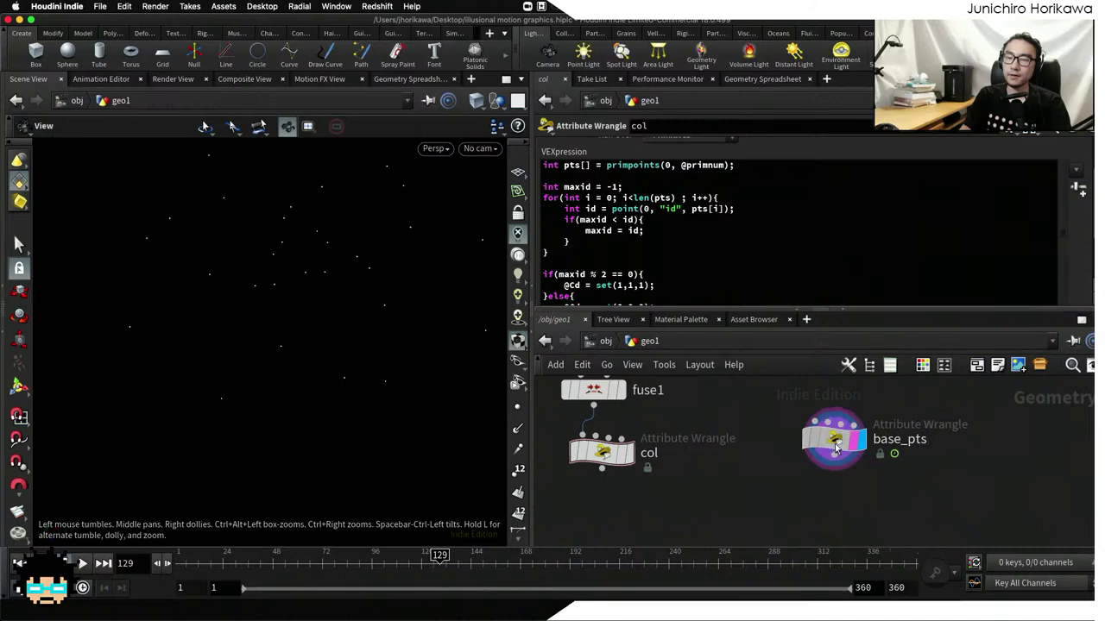
{"action": "scroll", "coordinate": [719, 472], "scroll_direction": "down", "scroll_amount": 3}
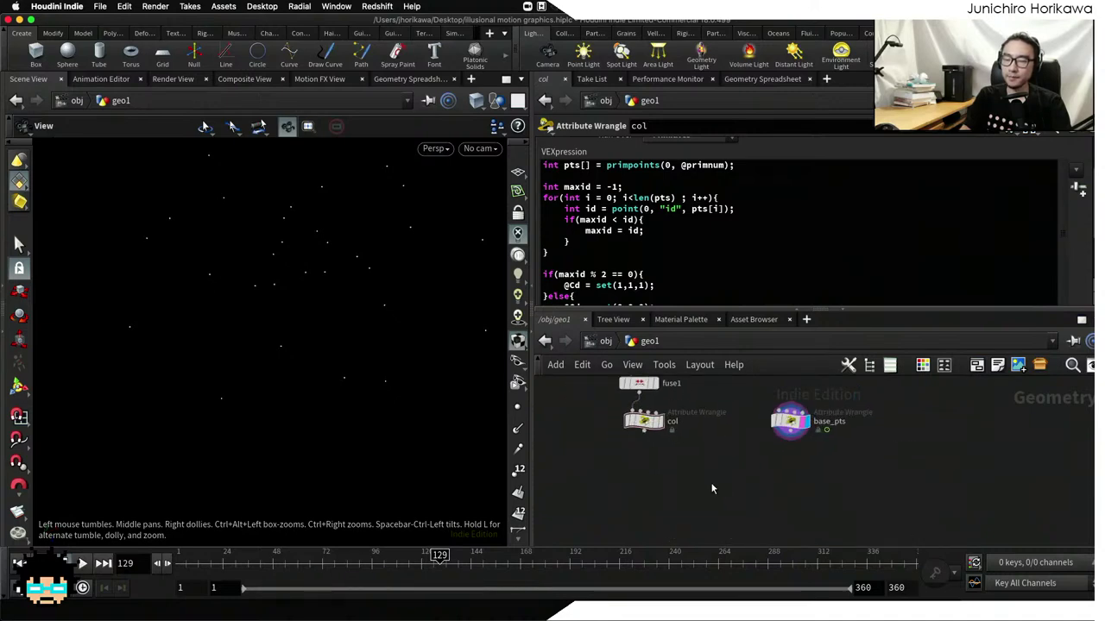
Add a Copy to Points node that copies col onto the base_pts points, and display it
{"action": "key", "text": "Tab"}
{"action": "type", "text": "c"}
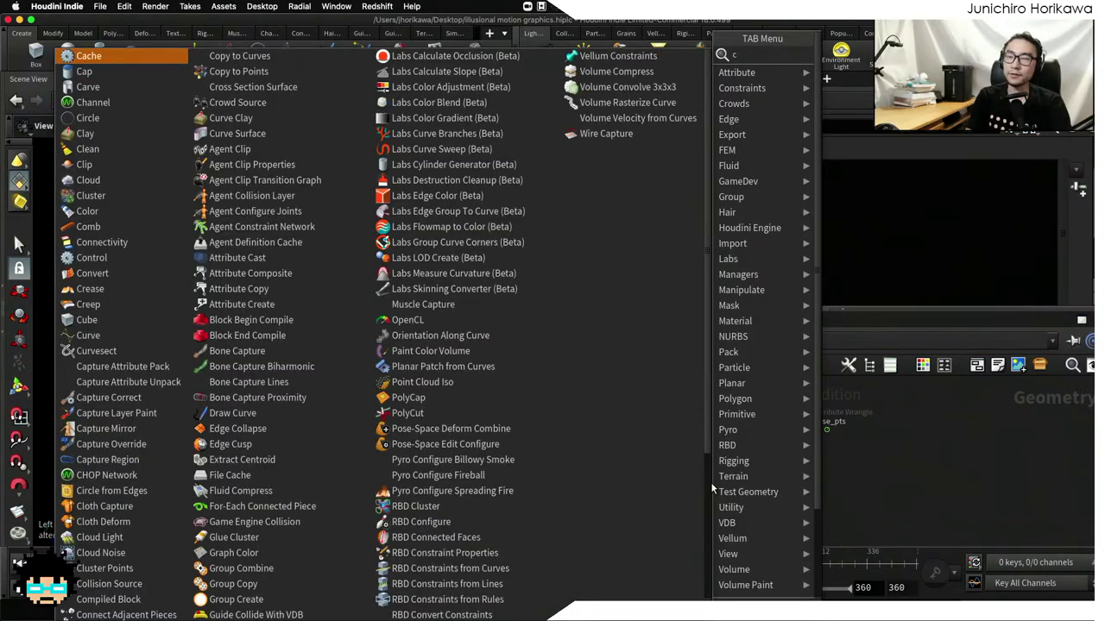
{"action": "type", "text": "opy to p"}
{"action": "key", "text": "Return"}
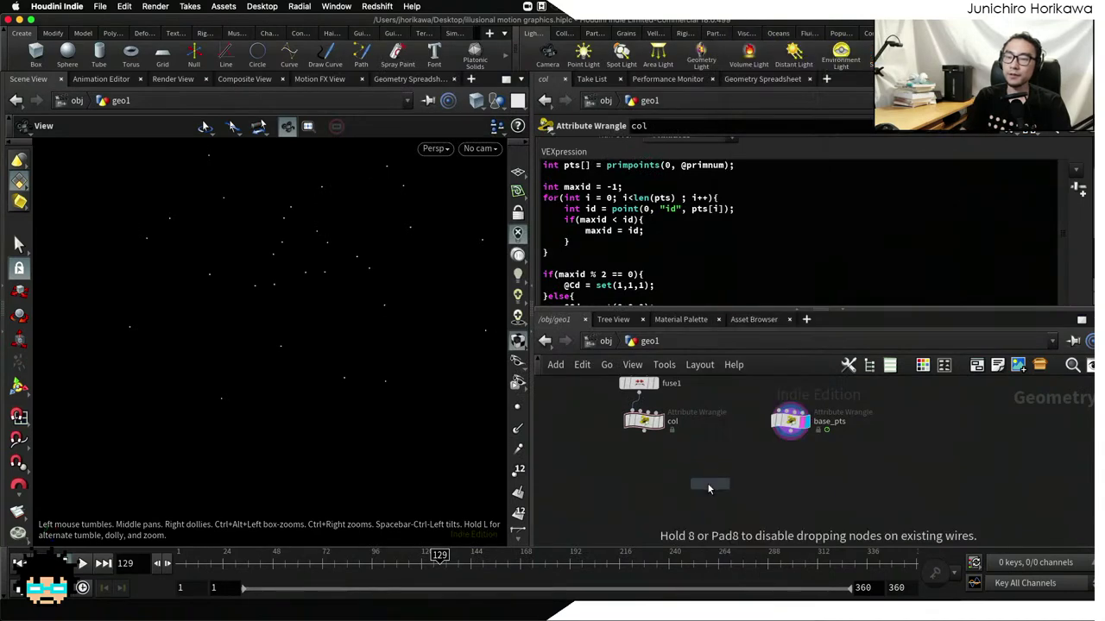
{"action": "left_click", "coordinate": [707, 489]}
{"action": "scroll", "coordinate": [704, 479], "scroll_direction": "up", "scroll_amount": 1}
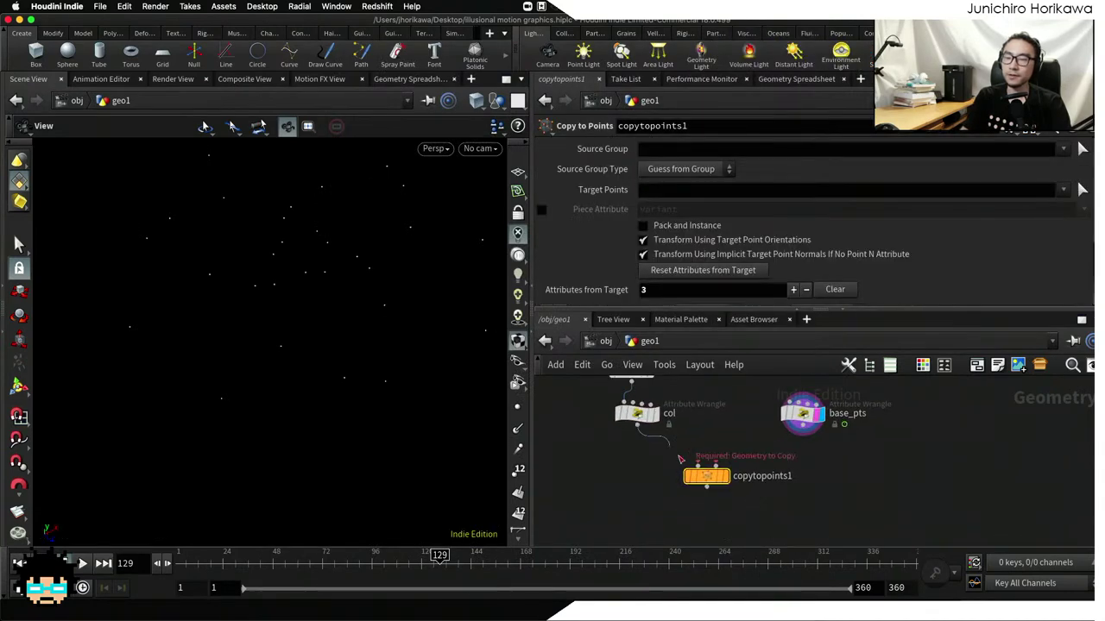
{"action": "left_click", "coordinate": [697, 466]}
{"action": "left_click_drag", "start_coordinate": [804, 429], "coordinate": [716, 467]}
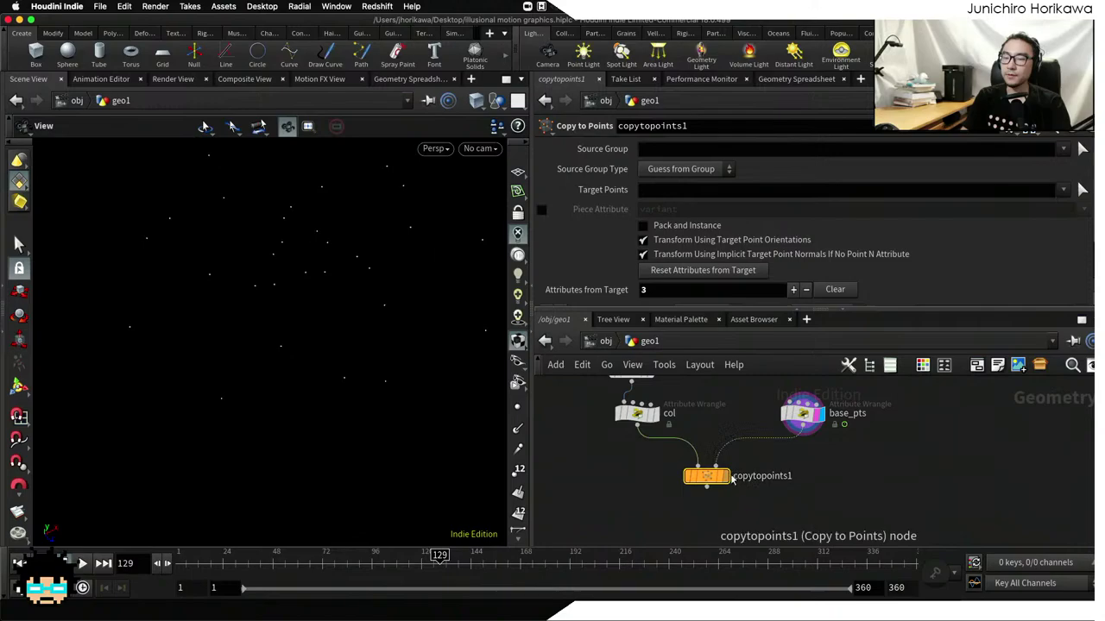
{"action": "left_click", "coordinate": [725, 477]}
View the overlapping ring field from the Top view, framed, and play the animation
{"action": "mouse_move", "coordinate": [473, 416]}
{"action": "left_mouse_down"}
{"action": "mouse_move", "coordinate": [399, 414]}
{"action": "mouse_move", "coordinate": [383, 308]}
{"action": "mouse_move", "coordinate": [377, 393]}
{"action": "mouse_move", "coordinate": [380, 380]}
{"action": "left_mouse_up"}
{"action": "left_click", "coordinate": [434, 149]}
{"action": "mouse_move", "coordinate": [457, 208]}
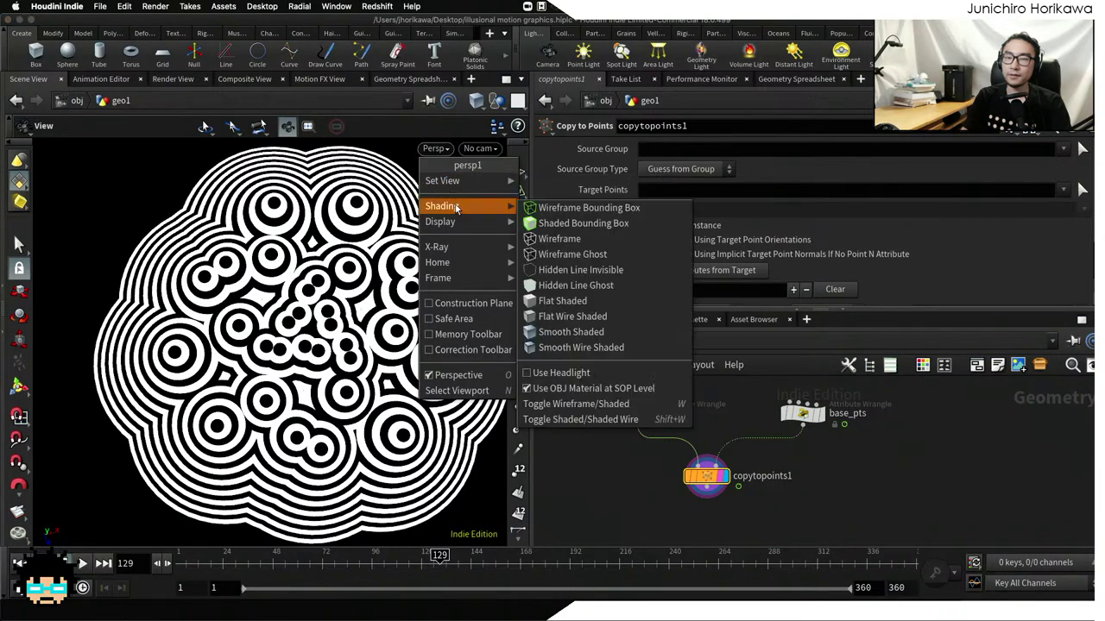
{"action": "mouse_move", "coordinate": [482, 180]}
{"action": "left_click", "coordinate": [561, 197]}
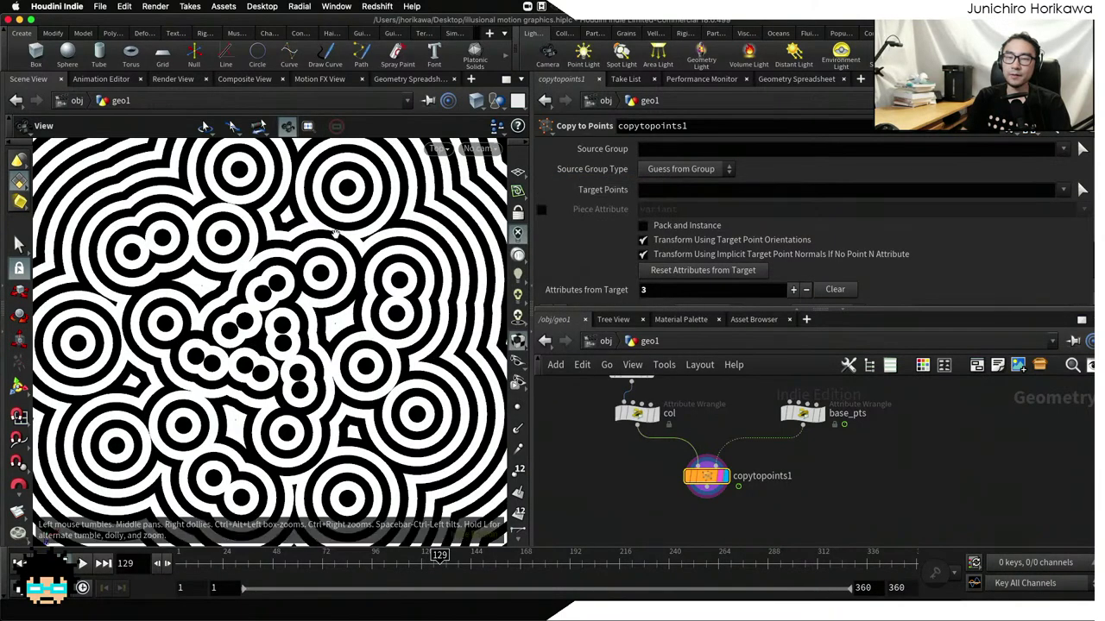
{"action": "key", "text": "h"}
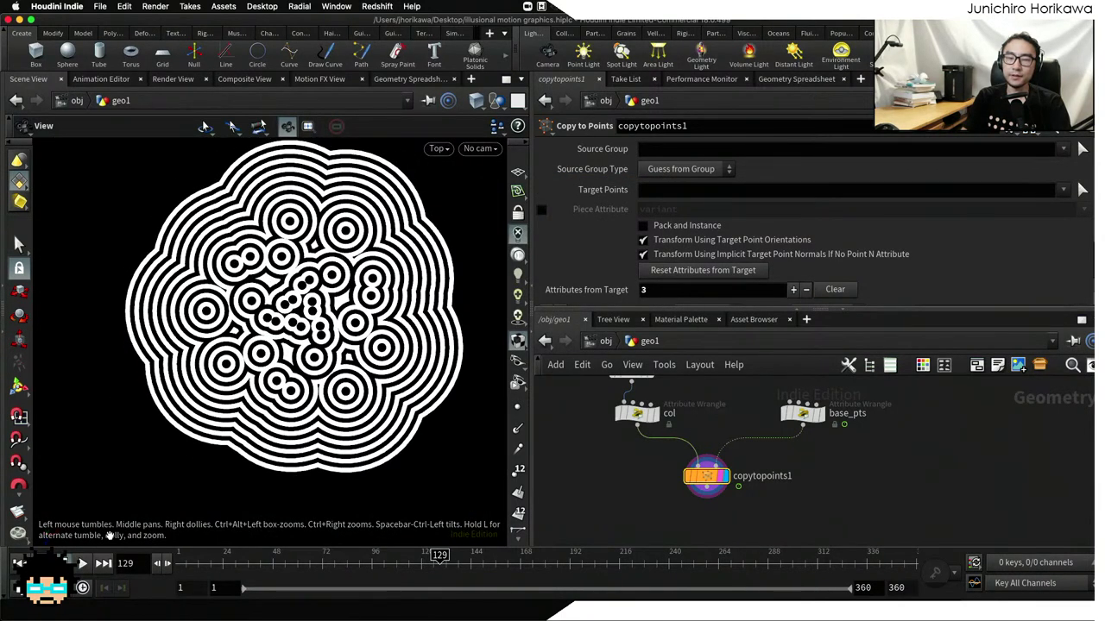
{"action": "left_click", "coordinate": [83, 563]}
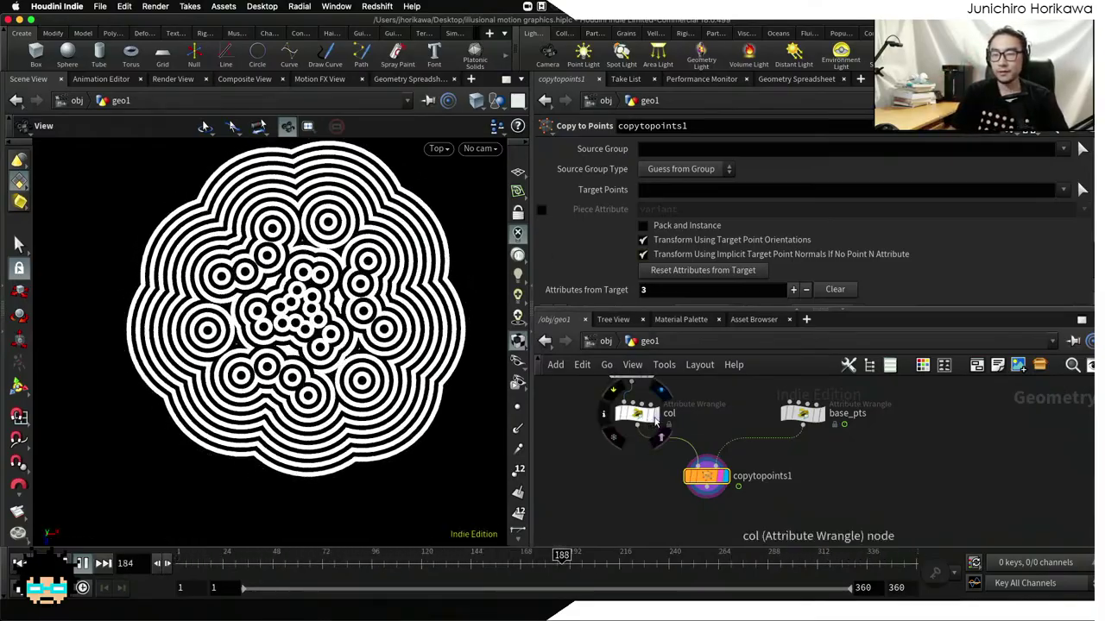
Display only the col node's rings and stop playback at frame 3
{"action": "left_click", "coordinate": [648, 423]}
{"action": "left_click", "coordinate": [182, 556]}
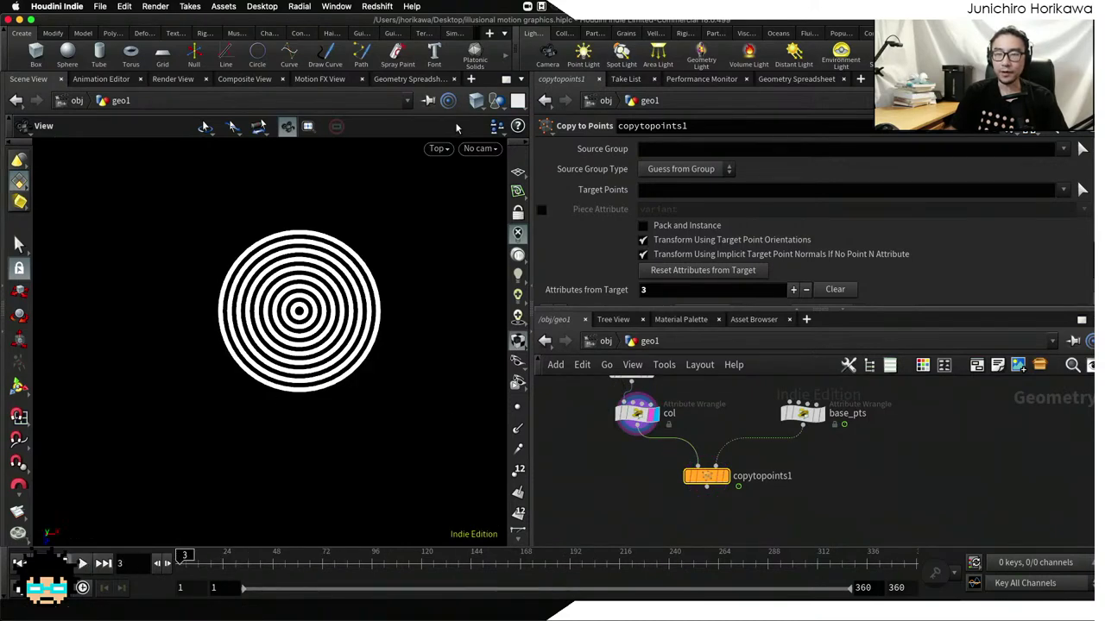
{"action": "left_click", "coordinate": [439, 149]}
{"action": "mouse_move", "coordinate": [450, 208]}
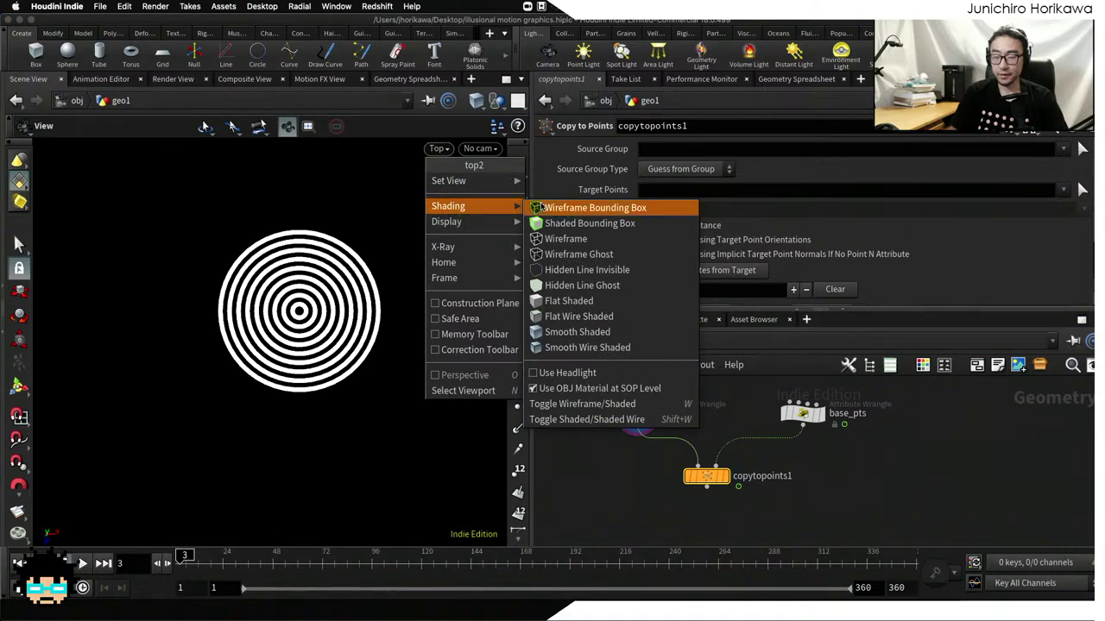
{"action": "left_click", "coordinate": [376, 179]}
{"action": "left_click", "coordinate": [479, 149]}
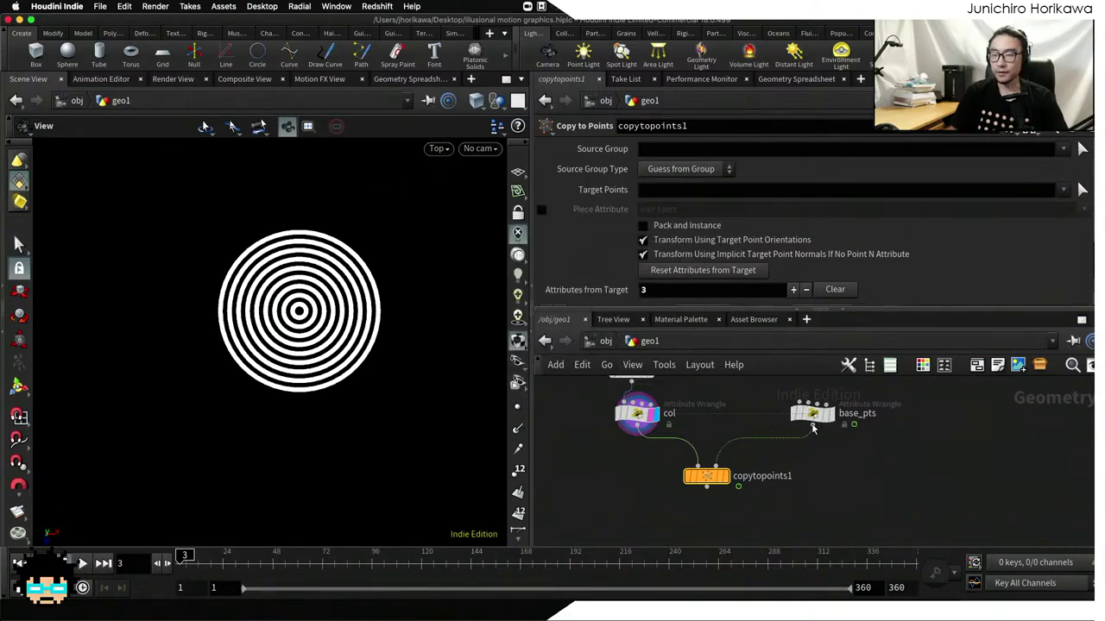
{"action": "left_click", "coordinate": [817, 420]}
Briefly show the base_pts points, then switch to Perspective view and redisplay col's rings
{"action": "left_click", "coordinate": [817, 419]}
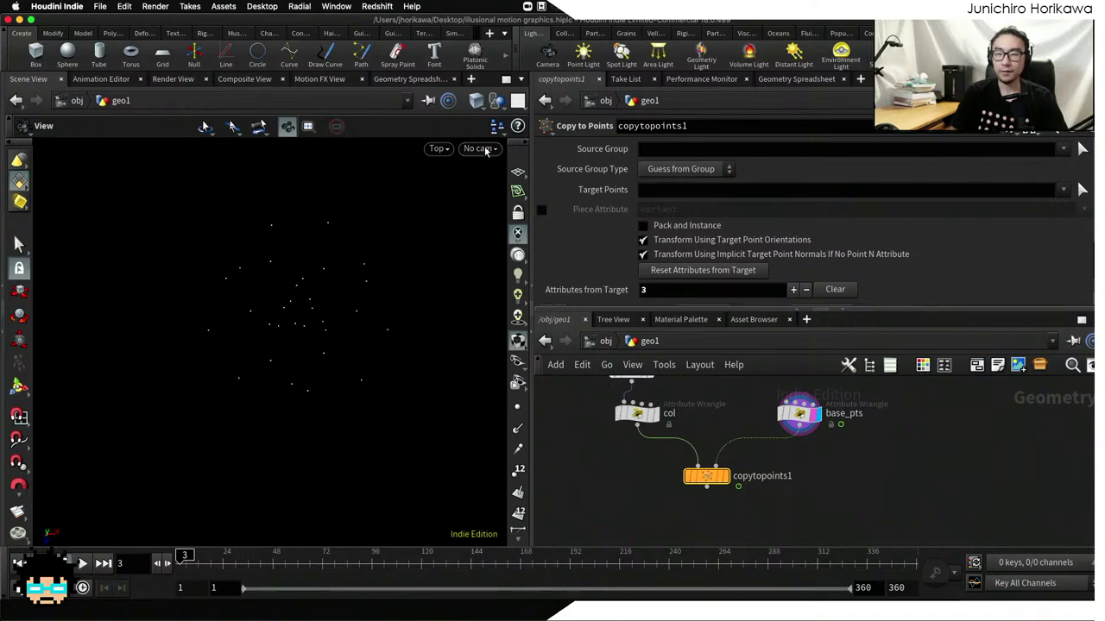
{"action": "left_click", "coordinate": [439, 149]}
{"action": "left_click", "coordinate": [440, 151]}
{"action": "left_click", "coordinate": [439, 151]}
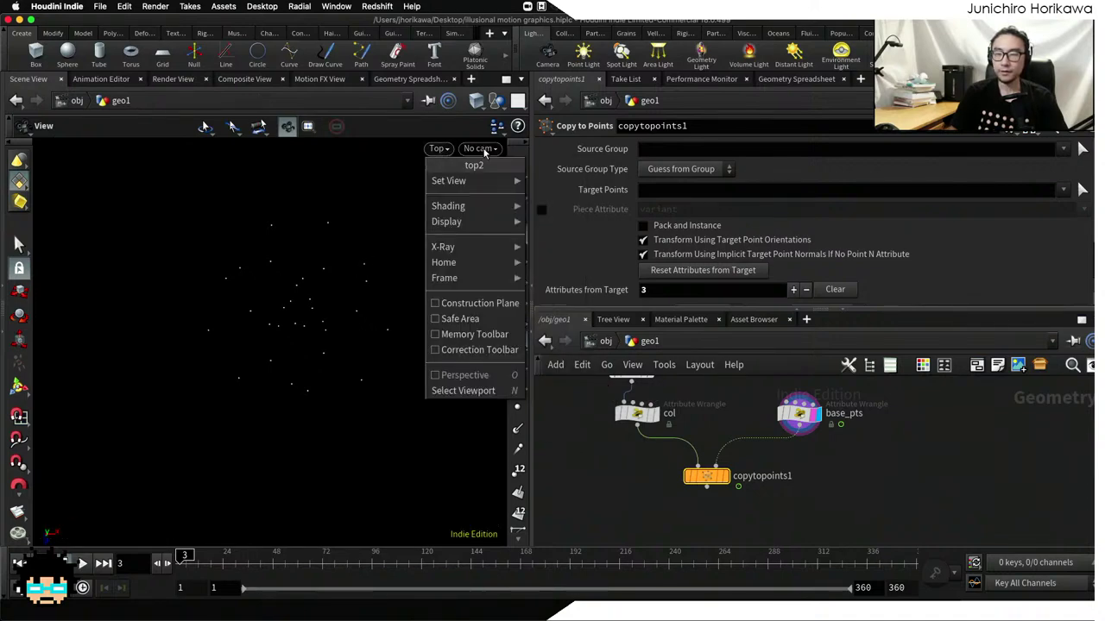
{"action": "left_click", "coordinate": [485, 150]}
{"action": "left_click", "coordinate": [485, 150]}
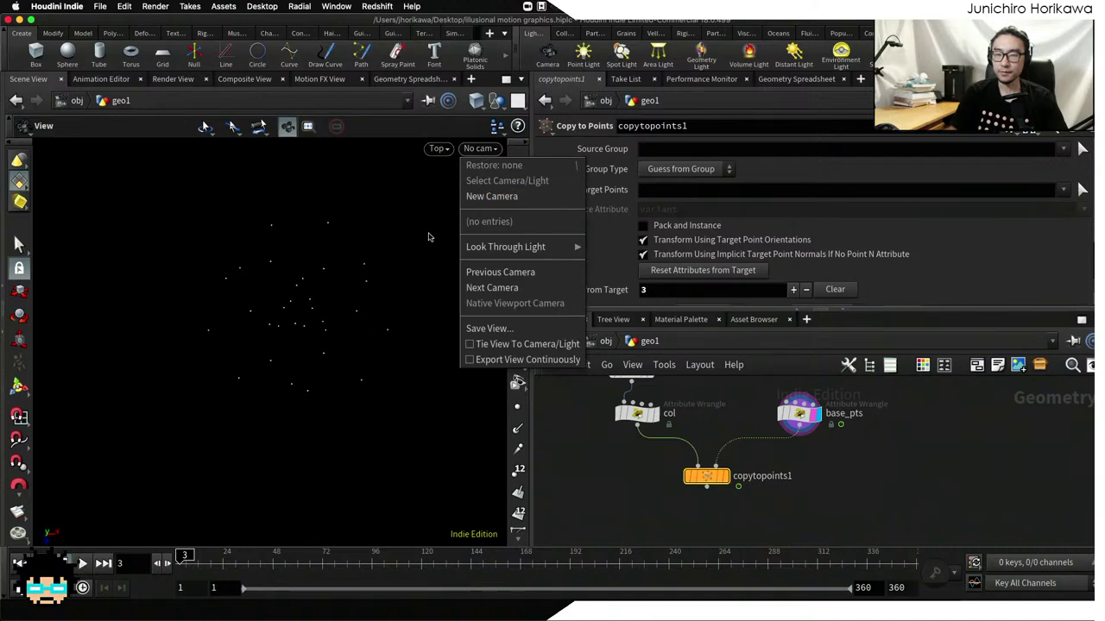
{"action": "left_click", "coordinate": [399, 239]}
{"action": "left_click", "coordinate": [439, 149]}
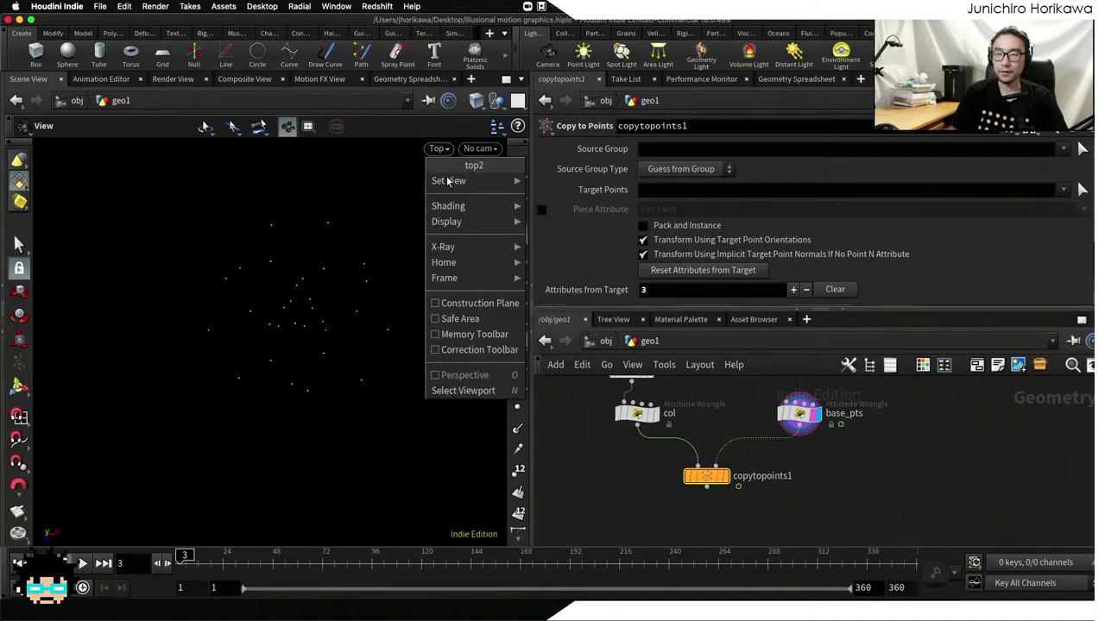
{"action": "mouse_move", "coordinate": [469, 180]}
{"action": "left_click", "coordinate": [583, 188]}
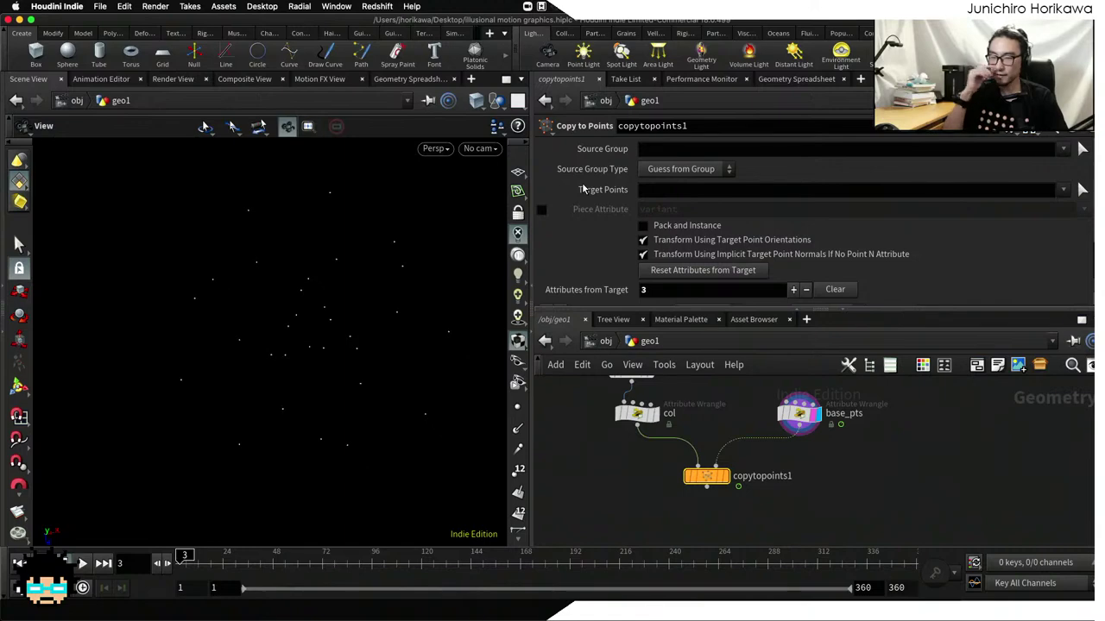
{"action": "left_click", "coordinate": [656, 422]}
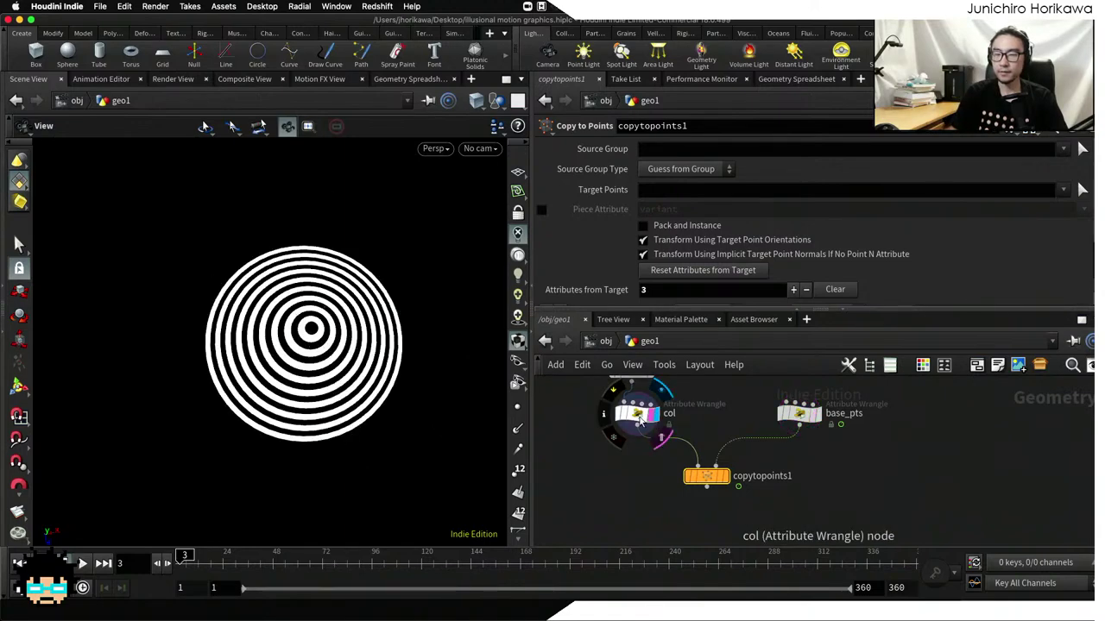
Sketch a cone triangle with side arrows and a circled apex on the whiteboard
{"action": "left_click_drag", "start_coordinate": [417, 439], "coordinate": [382, 307]}
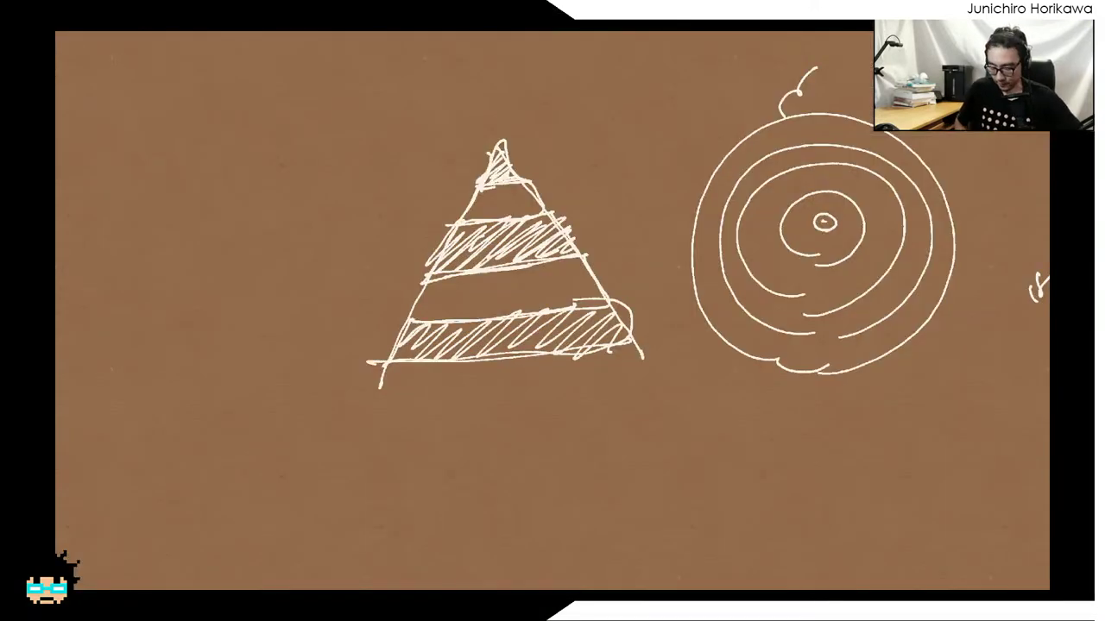
{"action": "left_click_drag", "start_coordinate": [70, 475], "coordinate": [596, 488]}
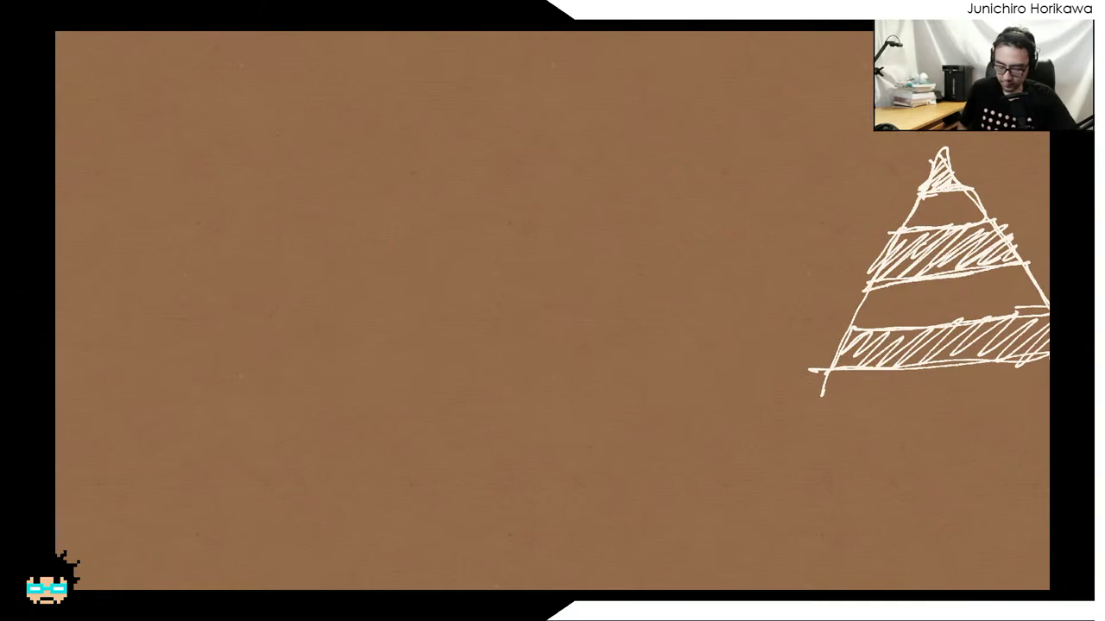
{"action": "left_click_drag", "start_coordinate": [537, 126], "coordinate": [464, 333]}
{"action": "left_click_drag", "start_coordinate": [541, 127], "coordinate": [614, 321]}
{"action": "left_click_drag", "start_coordinate": [469, 337], "coordinate": [618, 321]}
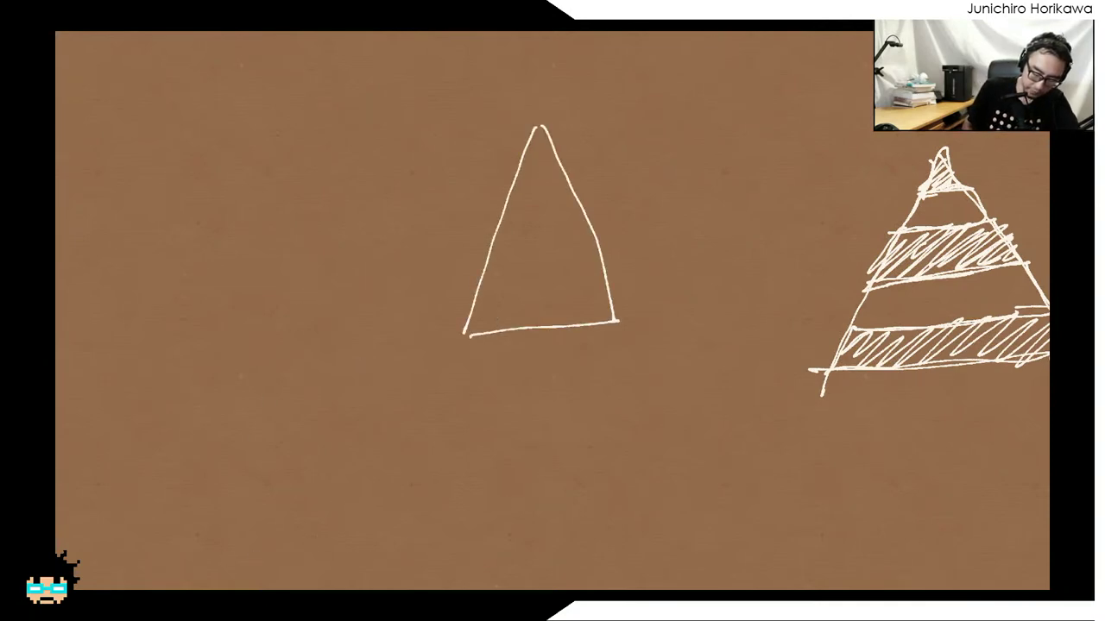
{"action": "mouse_move", "coordinate": [442, 255]}
{"action": "left_mouse_down"}
{"action": "mouse_move", "coordinate": [397, 260]}
{"action": "mouse_move", "coordinate": [421, 270]}
{"action": "left_mouse_up"}
{"action": "left_click_drag", "start_coordinate": [634, 234], "coordinate": [688, 229]}
{"action": "mouse_move", "coordinate": [678, 219]}
{"action": "left_mouse_down"}
{"action": "mouse_move", "coordinate": [689, 229]}
{"action": "mouse_move", "coordinate": [676, 239]}
{"action": "left_mouse_up"}
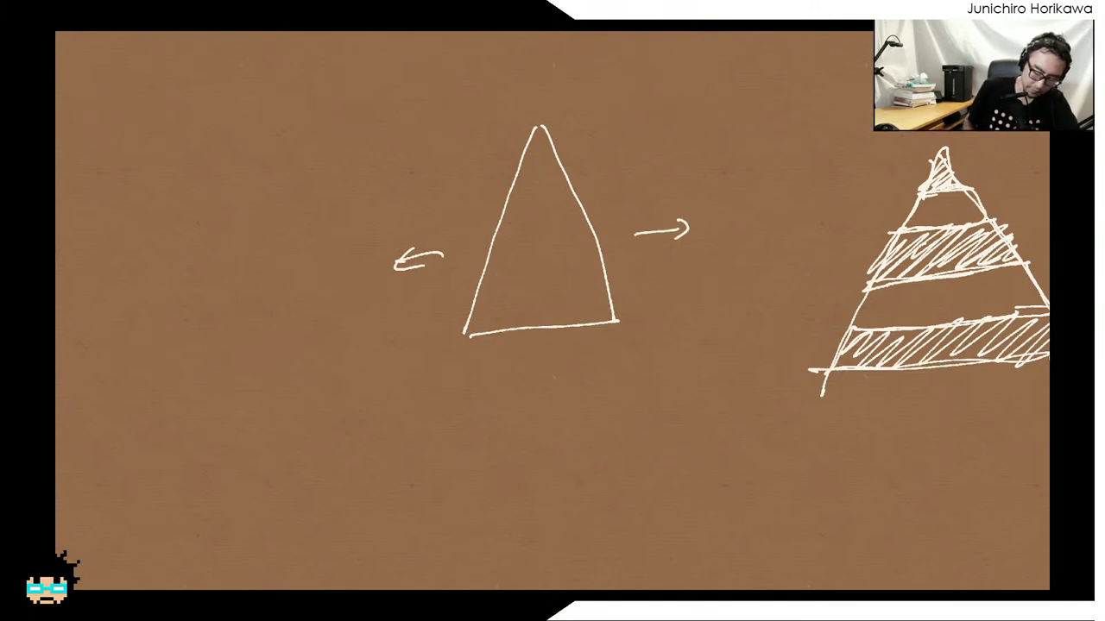
{"action": "mouse_move", "coordinate": [542, 114]}
{"action": "left_mouse_down"}
{"action": "mouse_move", "coordinate": [539, 128]}
{"action": "mouse_move", "coordinate": [450, 124]}
{"action": "mouse_move", "coordinate": [471, 133]}
{"action": "left_mouse_up"}
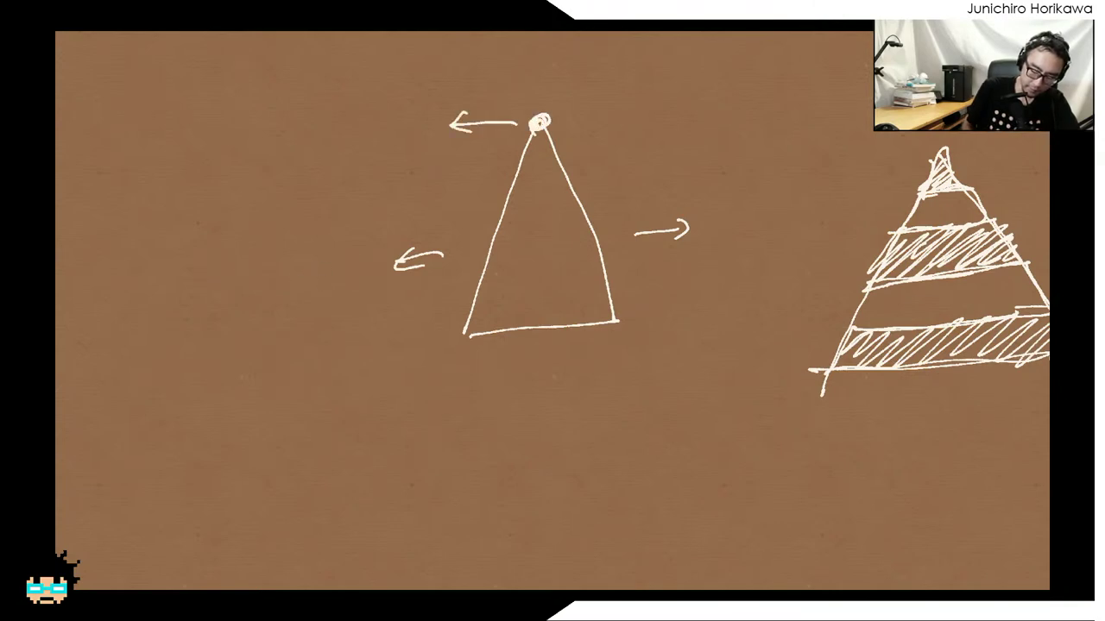
{"action": "left_click_drag", "start_coordinate": [587, 327], "coordinate": [447, 341]}
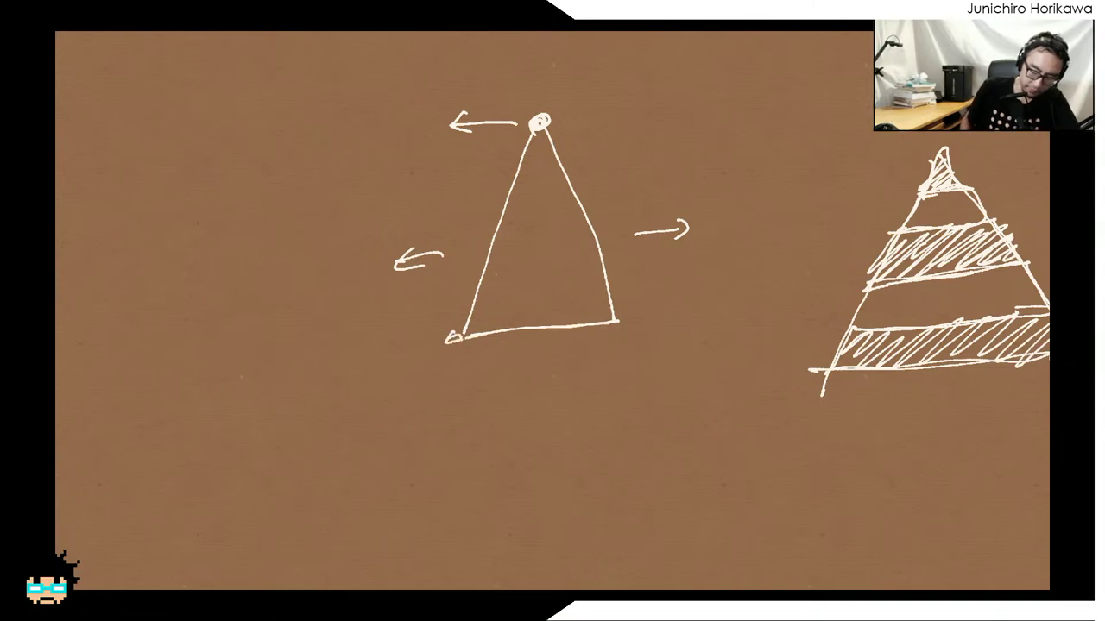
Draw two curved fin-like cones with tip dots, arrows and a circled base
{"action": "mouse_move", "coordinate": [313, 520]}
{"action": "left_mouse_down"}
{"action": "mouse_move", "coordinate": [326, 412]}
{"action": "mouse_move", "coordinate": [251, 304]}
{"action": "mouse_move", "coordinate": [416, 380]}
{"action": "mouse_move", "coordinate": [464, 509]}
{"action": "mouse_move", "coordinate": [385, 512]}
{"action": "mouse_move", "coordinate": [464, 509]}
{"action": "left_mouse_up"}
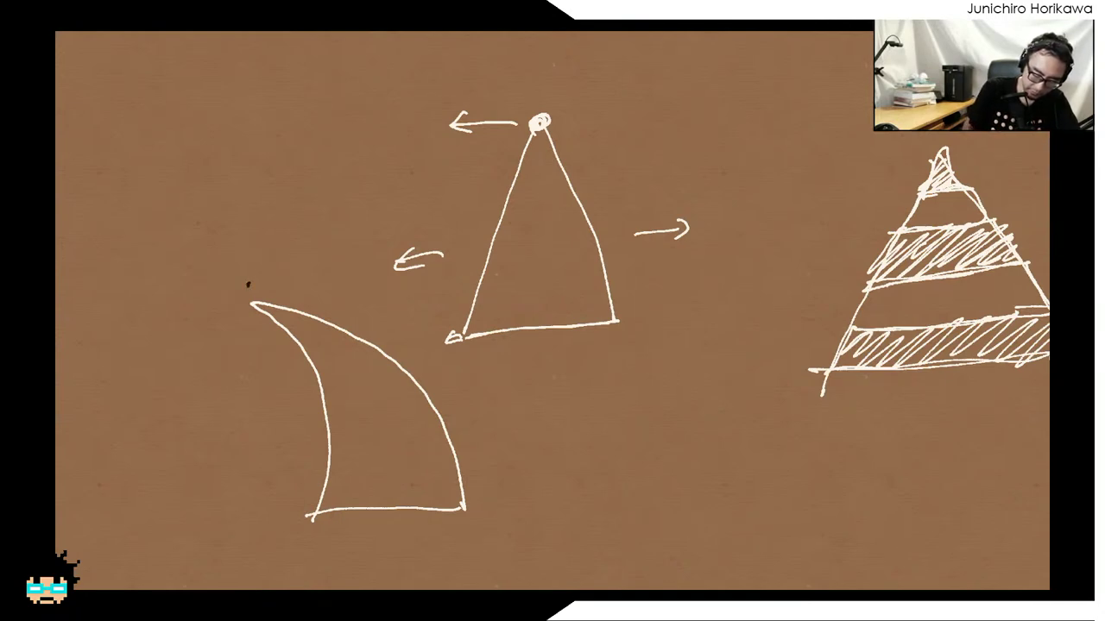
{"action": "mouse_move", "coordinate": [268, 262]}
{"action": "left_mouse_down"}
{"action": "mouse_move", "coordinate": [283, 276]}
{"action": "mouse_move", "coordinate": [469, 271]}
{"action": "mouse_move", "coordinate": [462, 283]}
{"action": "left_mouse_up"}
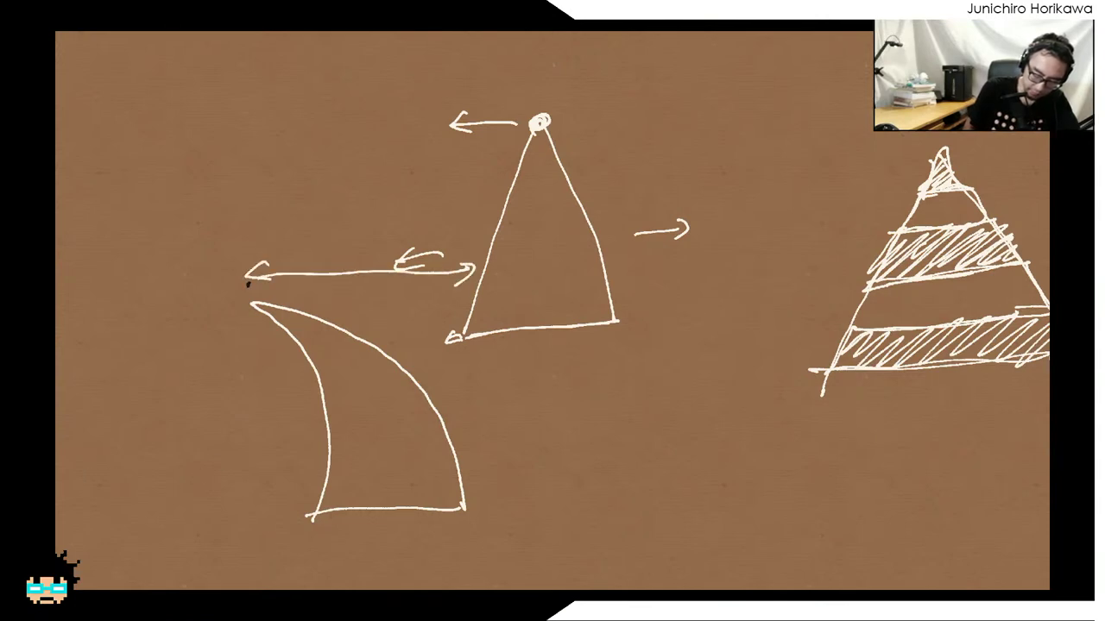
{"action": "left_click", "coordinate": [250, 302]}
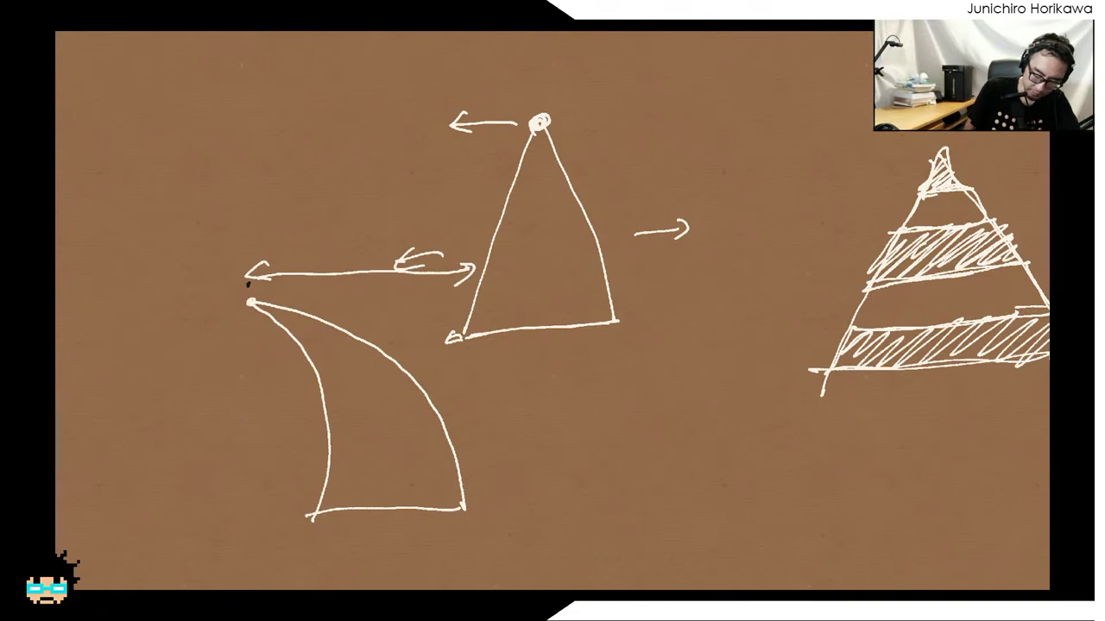
{"action": "left_click_drag", "start_coordinate": [256, 301], "coordinate": [302, 294]}
{"action": "left_click_drag", "start_coordinate": [568, 527], "coordinate": [723, 521]}
{"action": "mouse_move", "coordinate": [578, 520]}
{"action": "left_mouse_down"}
{"action": "mouse_move", "coordinate": [568, 527]}
{"action": "mouse_move", "coordinate": [599, 423]}
{"action": "mouse_move", "coordinate": [568, 356]}
{"action": "mouse_move", "coordinate": [571, 288]}
{"action": "mouse_move", "coordinate": [594, 277]}
{"action": "mouse_move", "coordinate": [616, 337]}
{"action": "mouse_move", "coordinate": [703, 413]}
{"action": "mouse_move", "coordinate": [734, 499]}
{"action": "mouse_move", "coordinate": [730, 521]}
{"action": "left_mouse_up"}
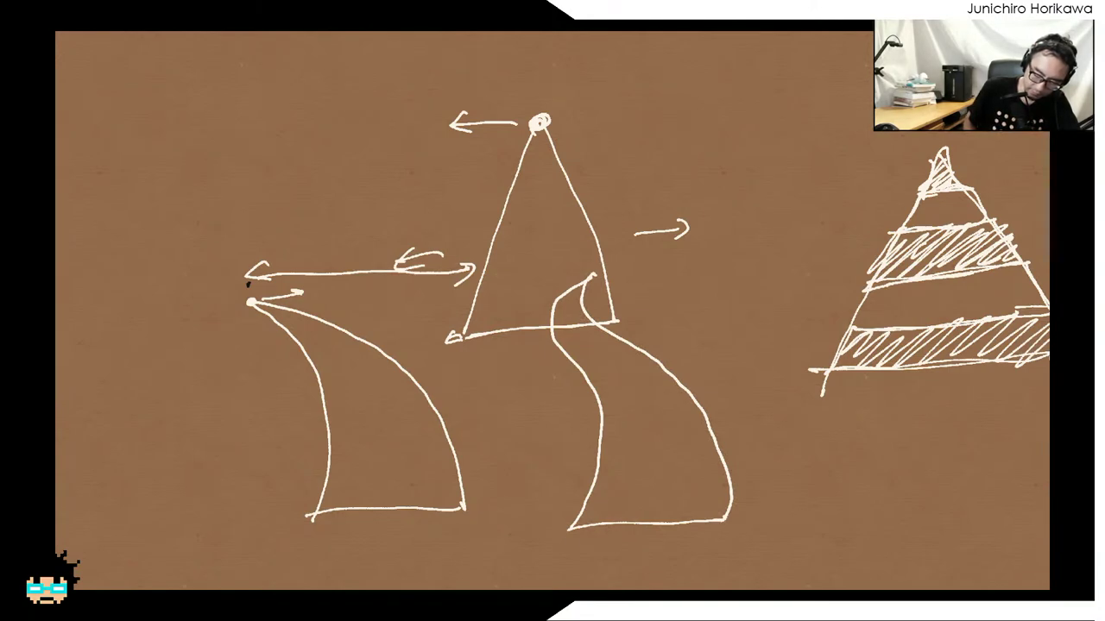
{"action": "mouse_move", "coordinate": [579, 546]}
{"action": "left_mouse_down"}
{"action": "mouse_move", "coordinate": [724, 534]}
{"action": "mouse_move", "coordinate": [604, 542]}
{"action": "left_mouse_up"}
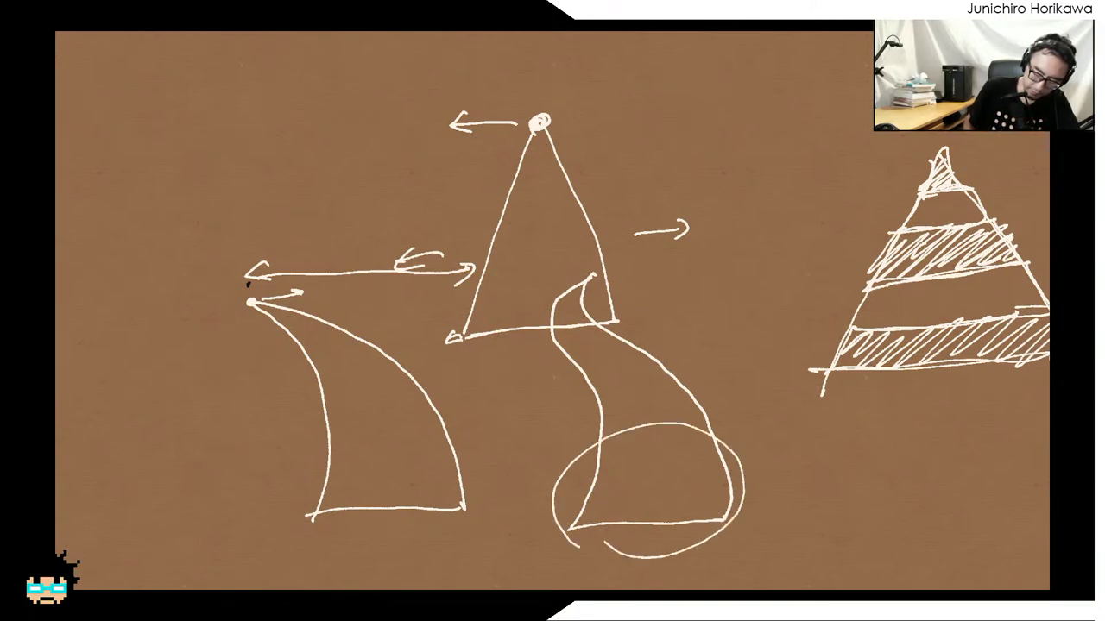
{"action": "left_click_drag", "start_coordinate": [592, 274], "coordinate": [591, 277]}
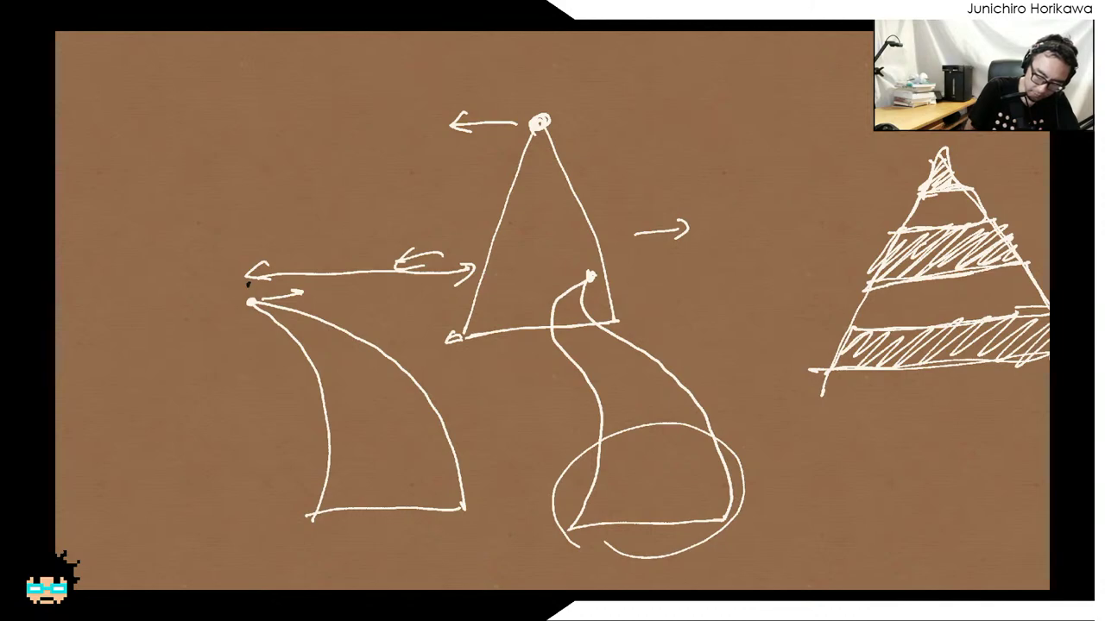
{"action": "mouse_move", "coordinate": [556, 377]}
{"action": "left_mouse_down"}
{"action": "mouse_move", "coordinate": [493, 345]}
{"action": "mouse_move", "coordinate": [370, 312]}
{"action": "left_mouse_up"}
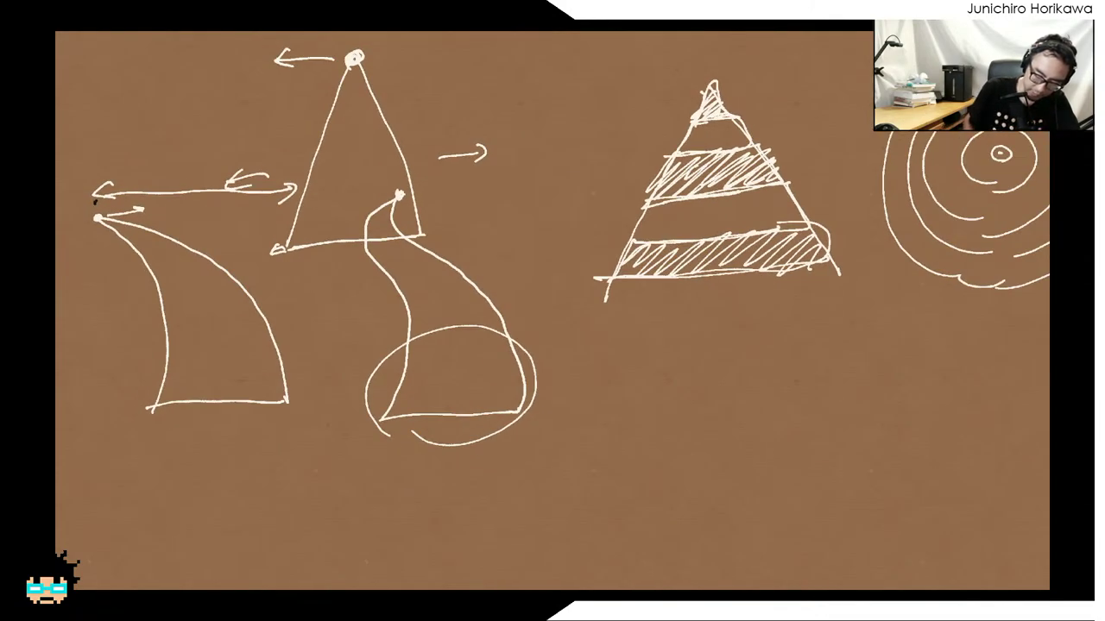
Draw an arrow and a curved cone outline below the sketches, then a third cone beneath
{"action": "scroll", "coordinate": [734, 390], "scroll_direction": "down", "scroll_amount": 2}
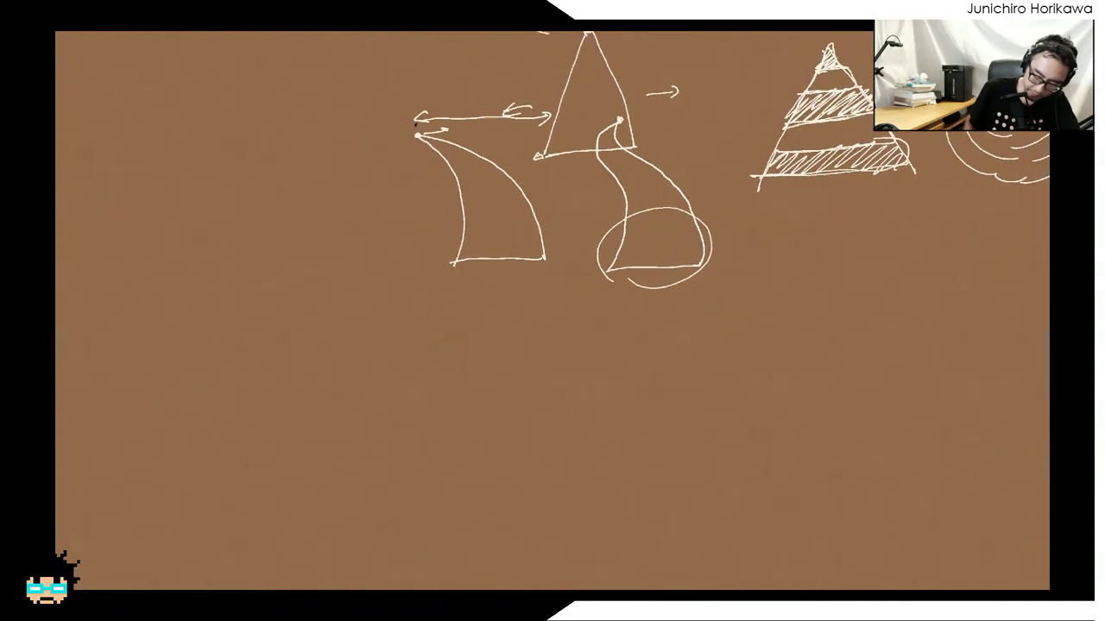
{"action": "left_click_drag", "start_coordinate": [597, 428], "coordinate": [709, 426]}
{"action": "mouse_move", "coordinate": [599, 427]}
{"action": "left_mouse_down"}
{"action": "mouse_move", "coordinate": [611, 345]}
{"action": "mouse_move", "coordinate": [635, 307]}
{"action": "mouse_move", "coordinate": [675, 285]}
{"action": "mouse_move", "coordinate": [704, 423]}
{"action": "left_mouse_up"}
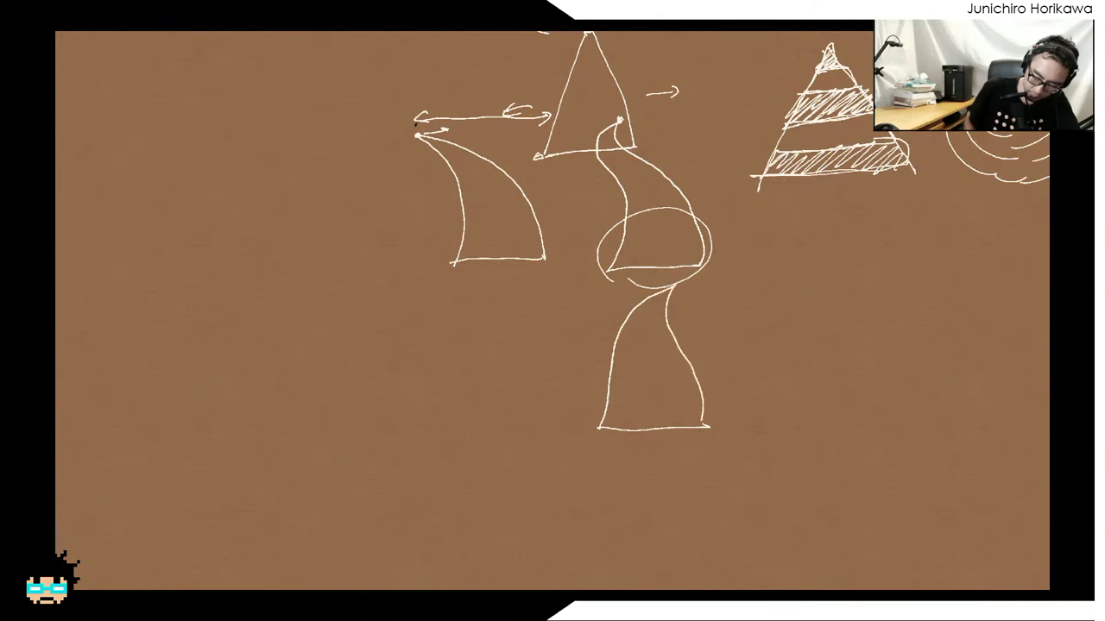
{"action": "mouse_move", "coordinate": [606, 566]}
{"action": "left_mouse_down"}
{"action": "mouse_move", "coordinate": [625, 501]}
{"action": "mouse_move", "coordinate": [744, 435]}
{"action": "mouse_move", "coordinate": [726, 454]}
{"action": "mouse_move", "coordinate": [715, 555]}
{"action": "mouse_move", "coordinate": [602, 566]}
{"action": "left_mouse_up"}
{"action": "mouse_move", "coordinate": [739, 442]}
{"action": "left_mouse_down"}
{"action": "mouse_move", "coordinate": [688, 510]}
{"action": "mouse_move", "coordinate": [690, 558]}
{"action": "left_mouse_up"}
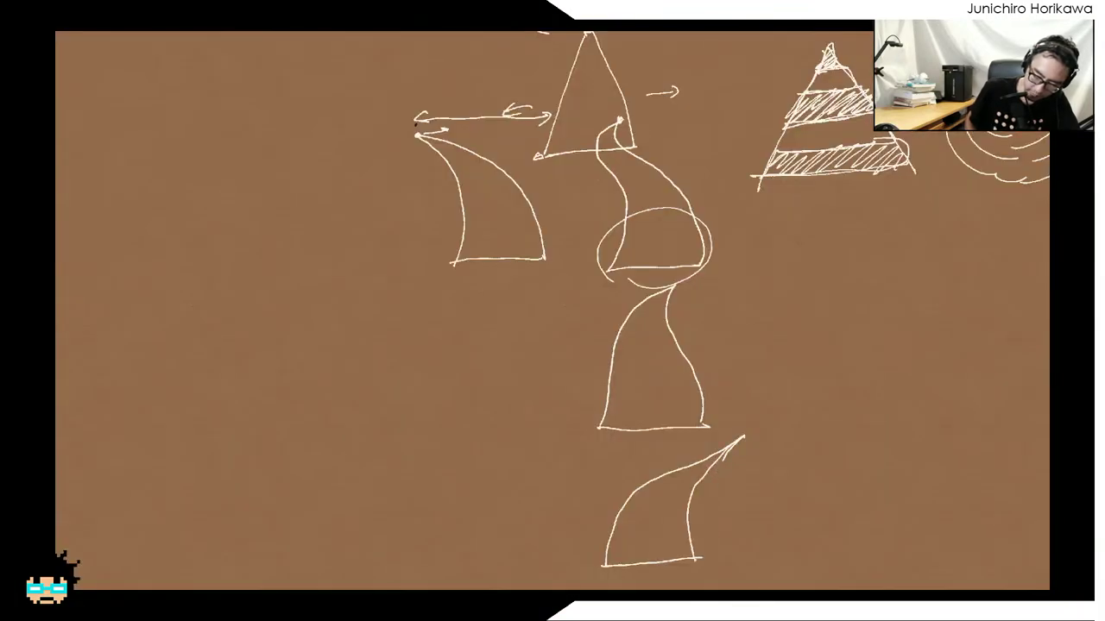
{"action": "mouse_move", "coordinate": [731, 586]}
{"action": "middle_mouse_down"}
{"action": "mouse_move", "coordinate": [707, 512]}
{"action": "mouse_move", "coordinate": [650, 471]}
{"action": "mouse_move", "coordinate": [650, 413]}
{"action": "middle_mouse_up"}
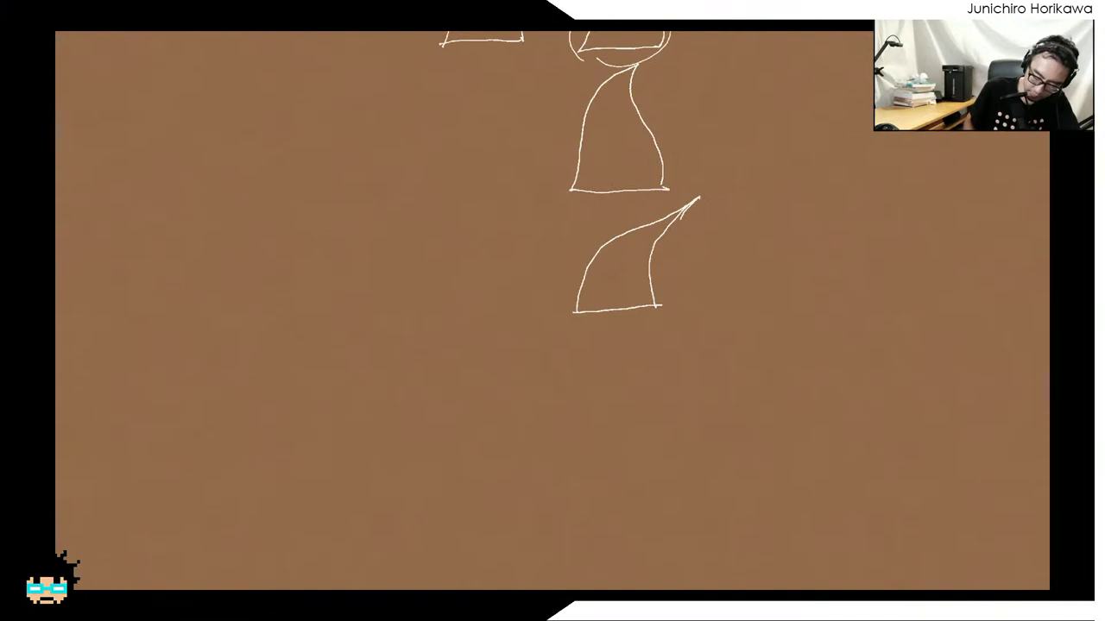
{"action": "mouse_move", "coordinate": [667, 436]}
{"action": "left_mouse_down"}
{"action": "mouse_move", "coordinate": [567, 447]}
{"action": "mouse_move", "coordinate": [636, 321]}
{"action": "mouse_move", "coordinate": [681, 420]}
{"action": "mouse_move", "coordinate": [666, 436]}
{"action": "left_mouse_up"}
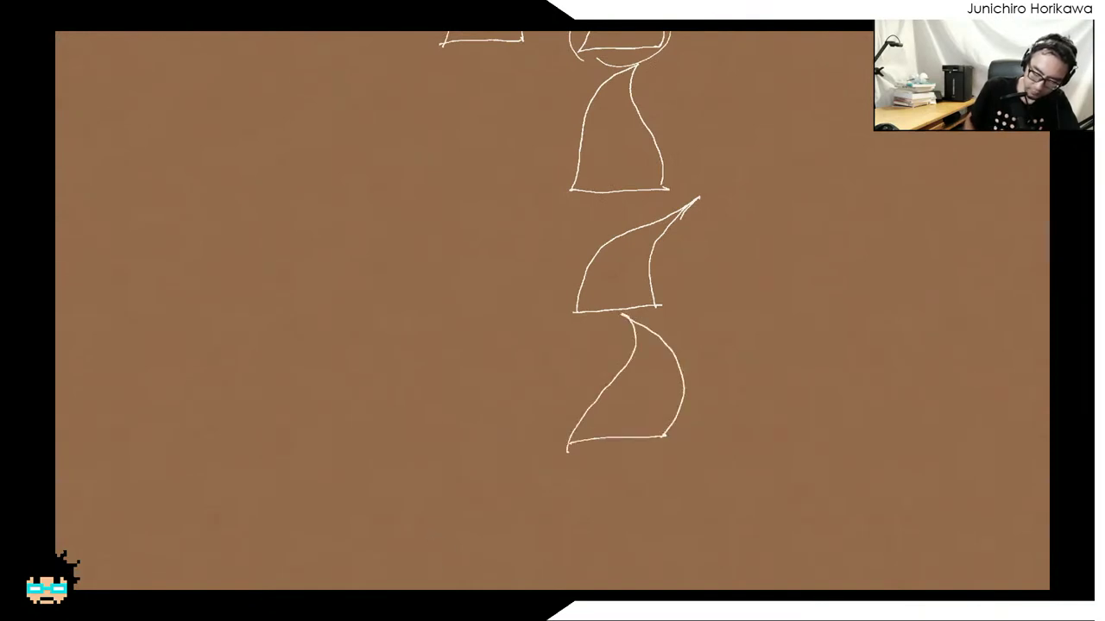
{"action": "scroll", "coordinate": [670, 506], "scroll_direction": "down", "scroll_amount": 3}
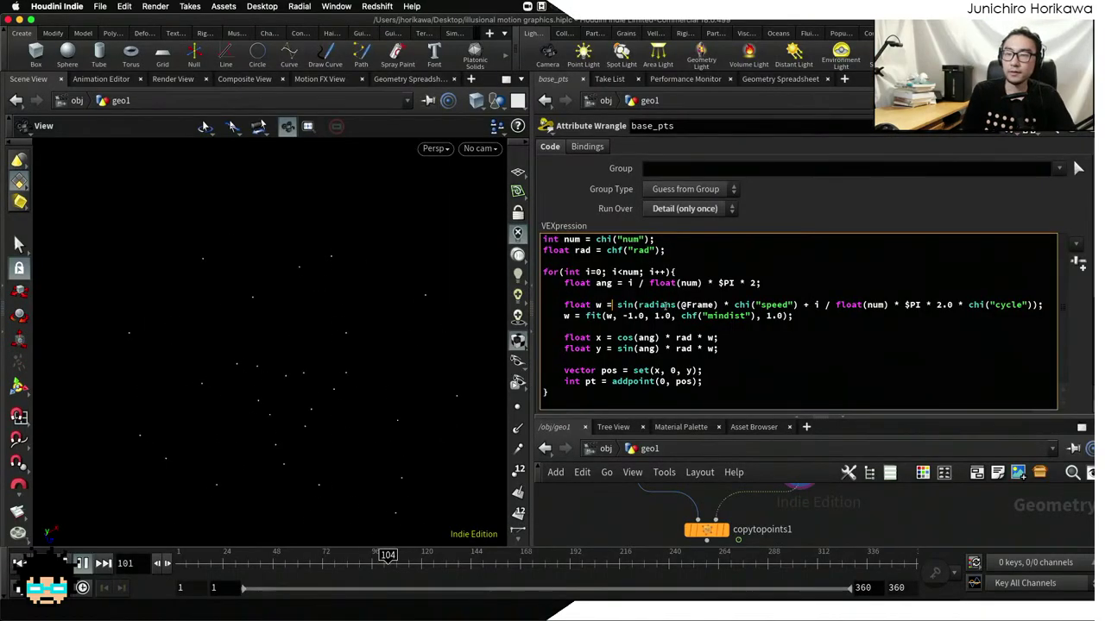
Highlight the base_pts 'float w = sin(...)' line that sets each point's oscillating radius
{"action": "left_click", "coordinate": [675, 304]}
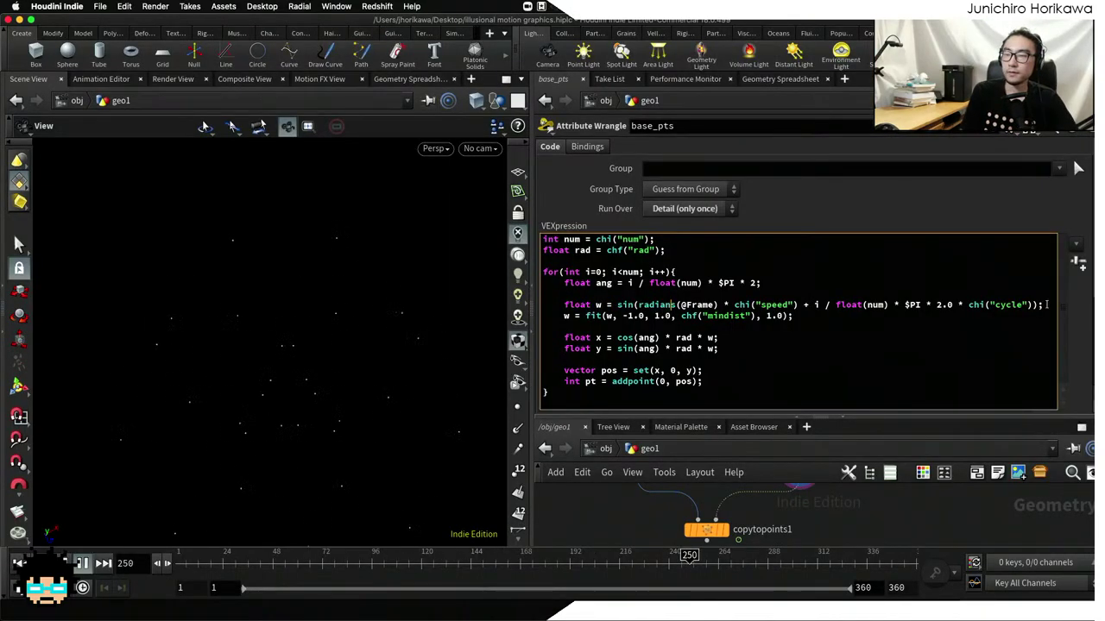
{"action": "left_click_drag", "start_coordinate": [1061, 306], "coordinate": [592, 305]}
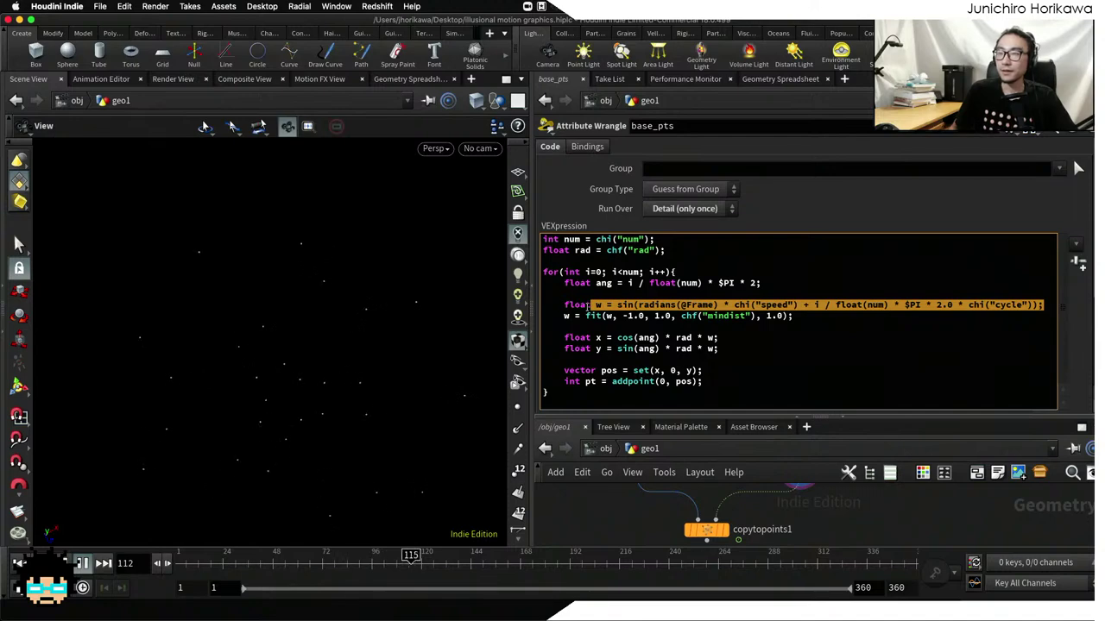
{"action": "left_click", "coordinate": [640, 338]}
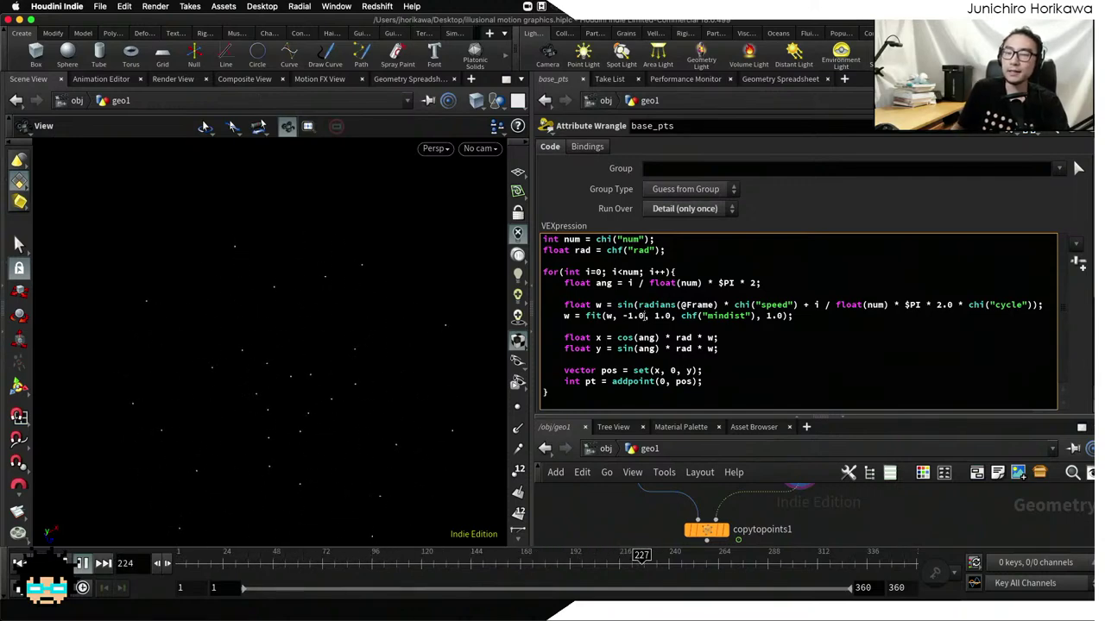
{"action": "left_click", "coordinate": [638, 304]}
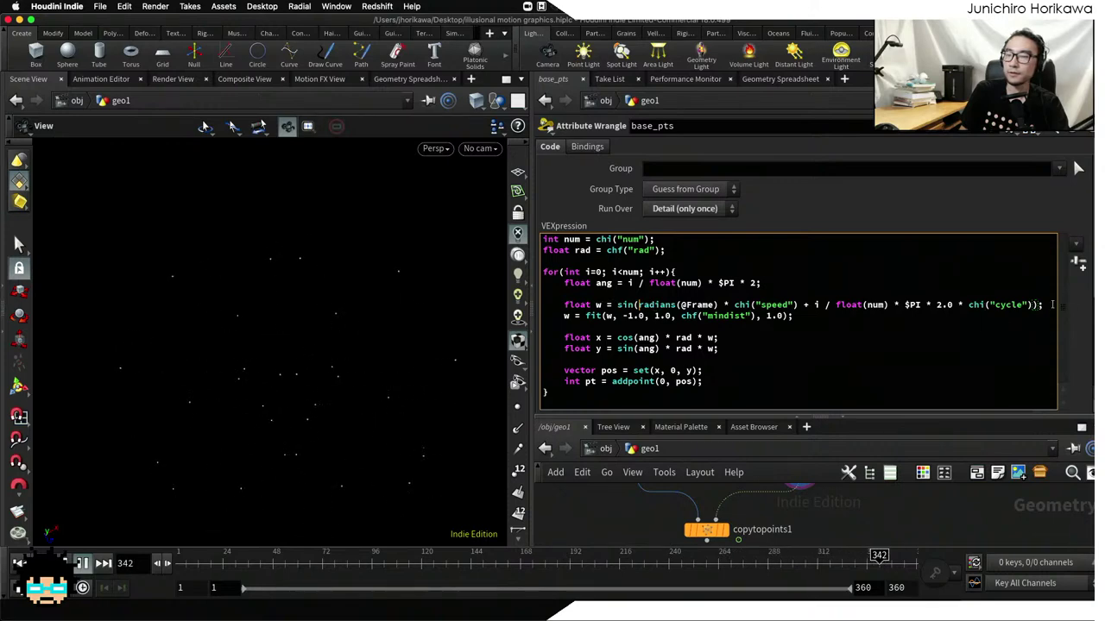
{"action": "left_click_drag", "start_coordinate": [1045, 305], "coordinate": [565, 305]}
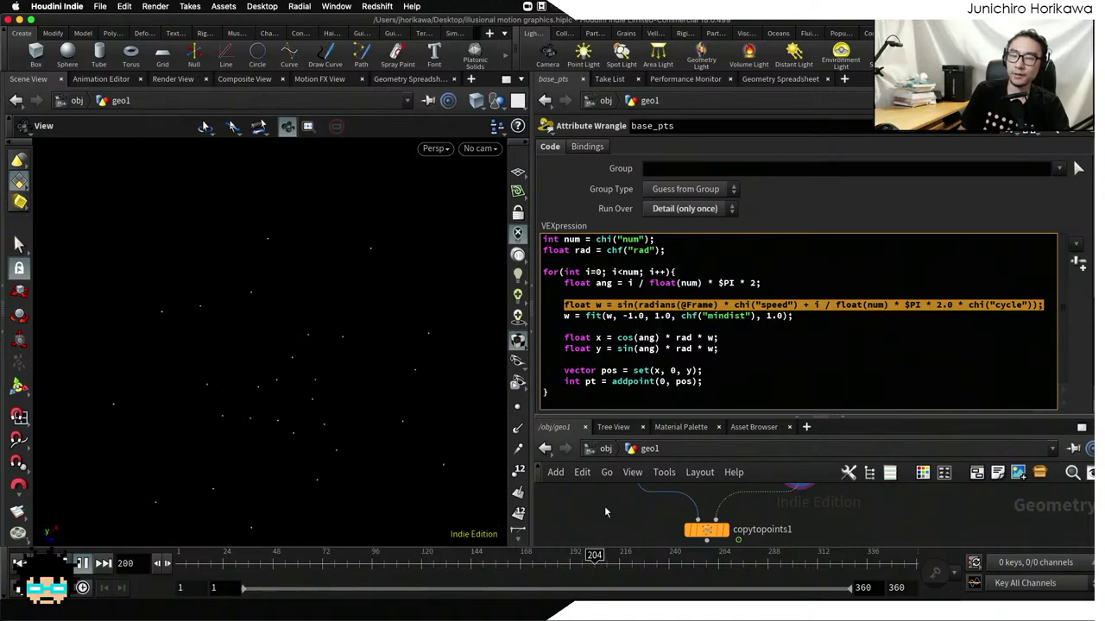
Enlarge the network view and preview the copytopoints1 striped cone field from a tilted angle
{"action": "key", "text": "h"}
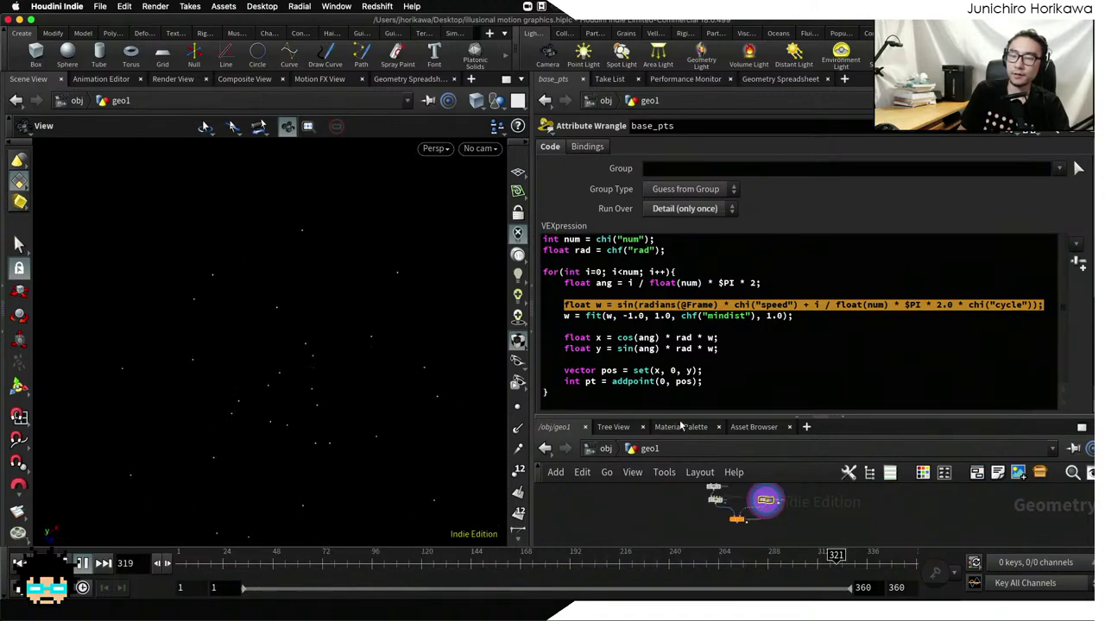
{"action": "left_click_drag", "start_coordinate": [682, 417], "coordinate": [682, 354]}
{"action": "middle_click_drag", "start_coordinate": [676, 463], "coordinate": [774, 488]}
{"action": "scroll", "coordinate": [774, 488], "scroll_direction": "up", "scroll_amount": 3}
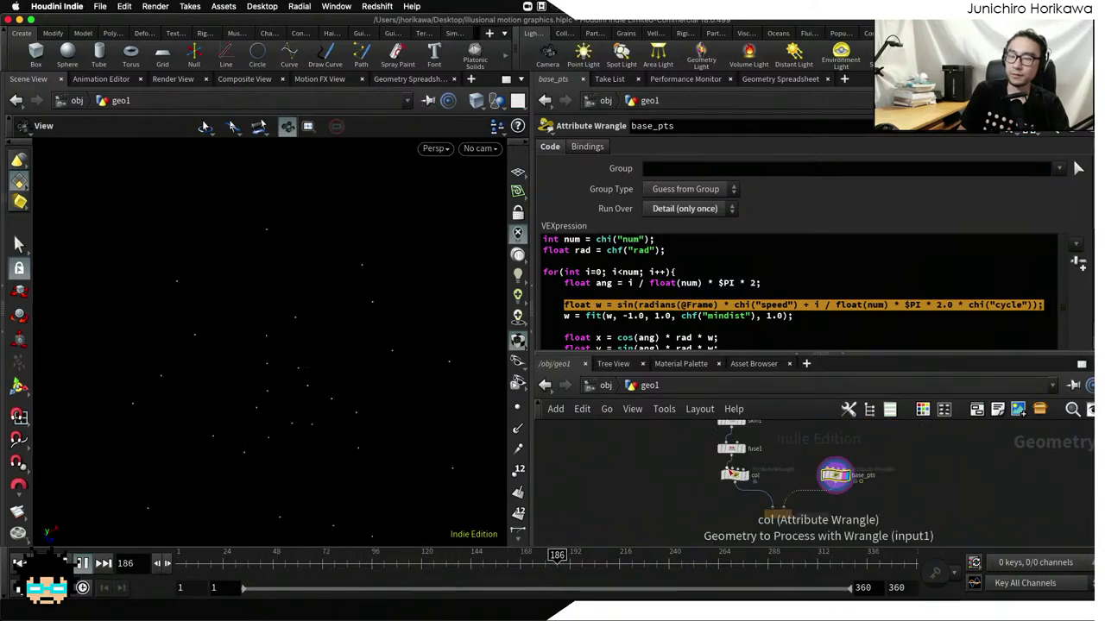
{"action": "left_click", "coordinate": [744, 484]}
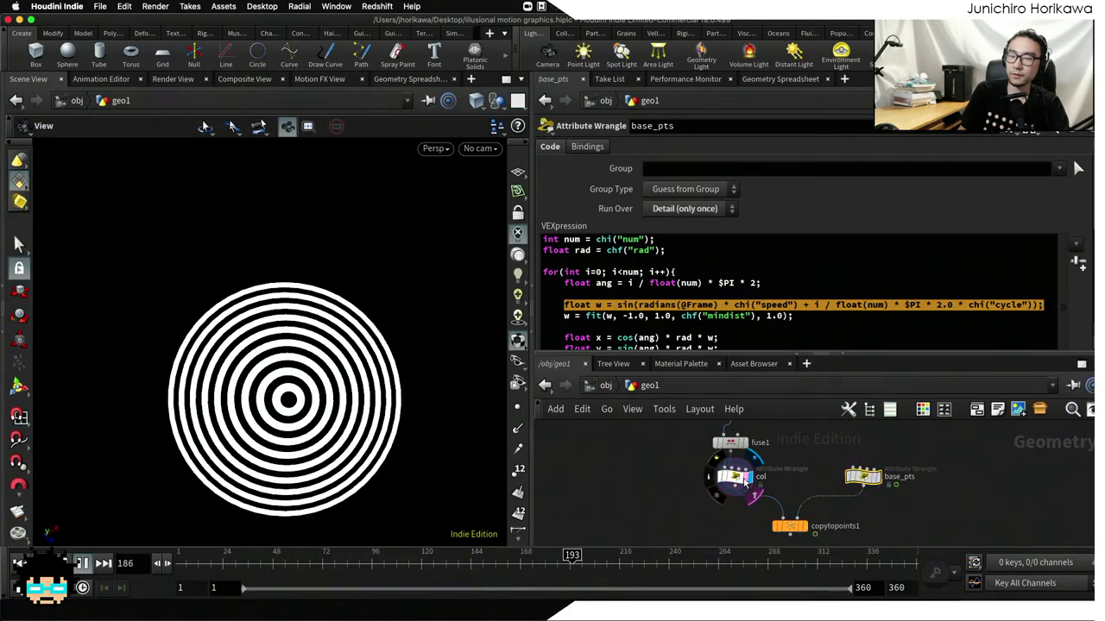
{"action": "left_click", "coordinate": [805, 526]}
{"action": "left_click_drag", "start_coordinate": [271, 350], "coordinate": [262, 311]}
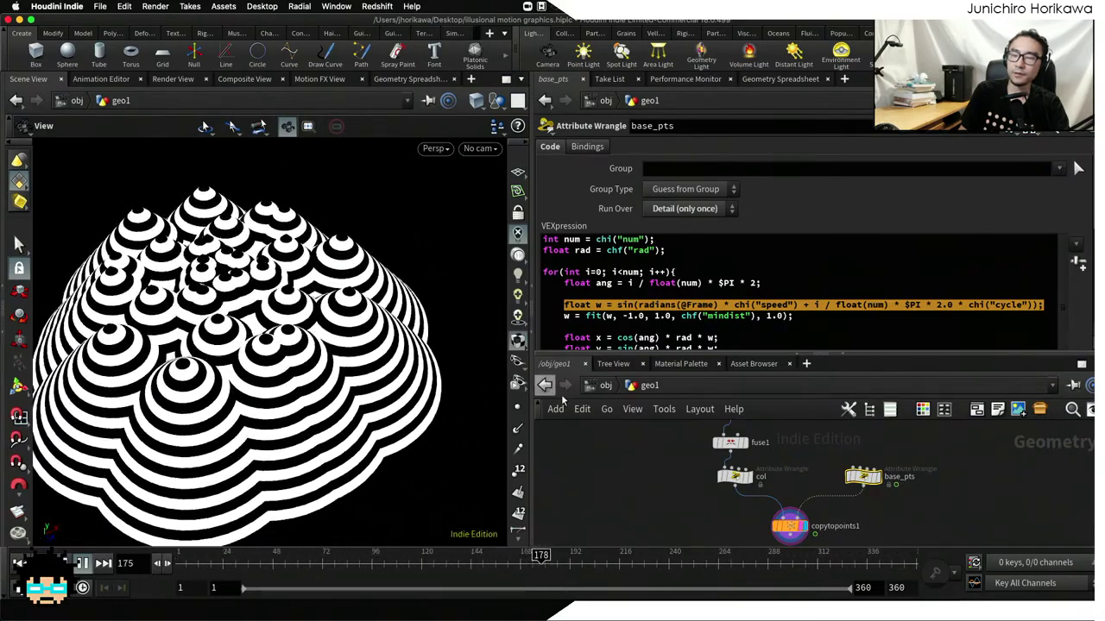
Display only the base_pts points and pause playback at frame 68
{"action": "left_click", "coordinate": [877, 476]}
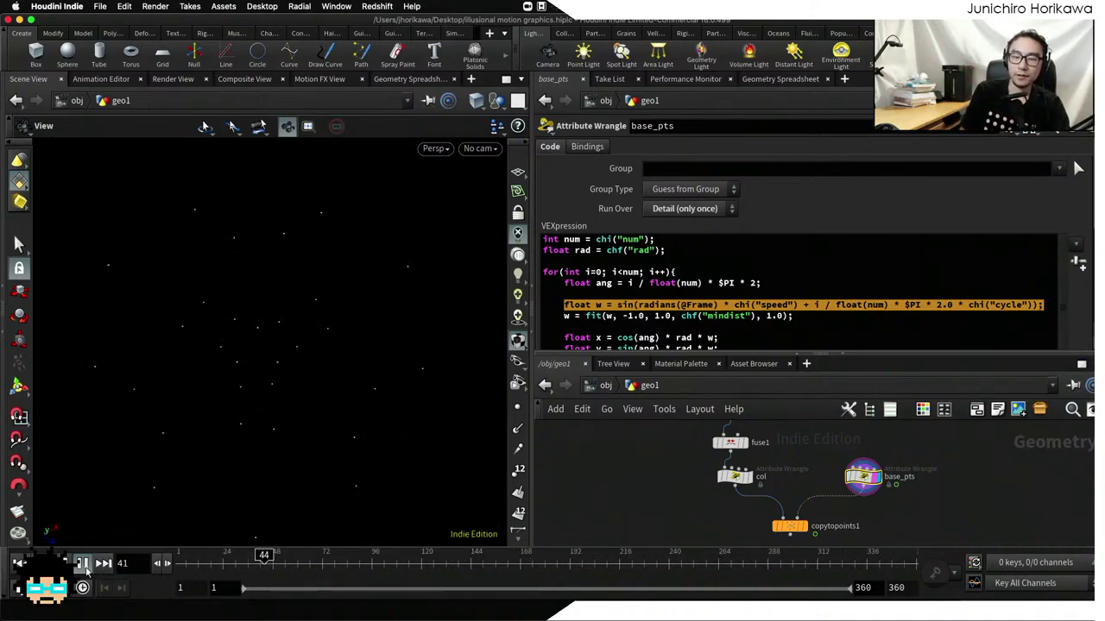
{"action": "key", "text": "Up"}
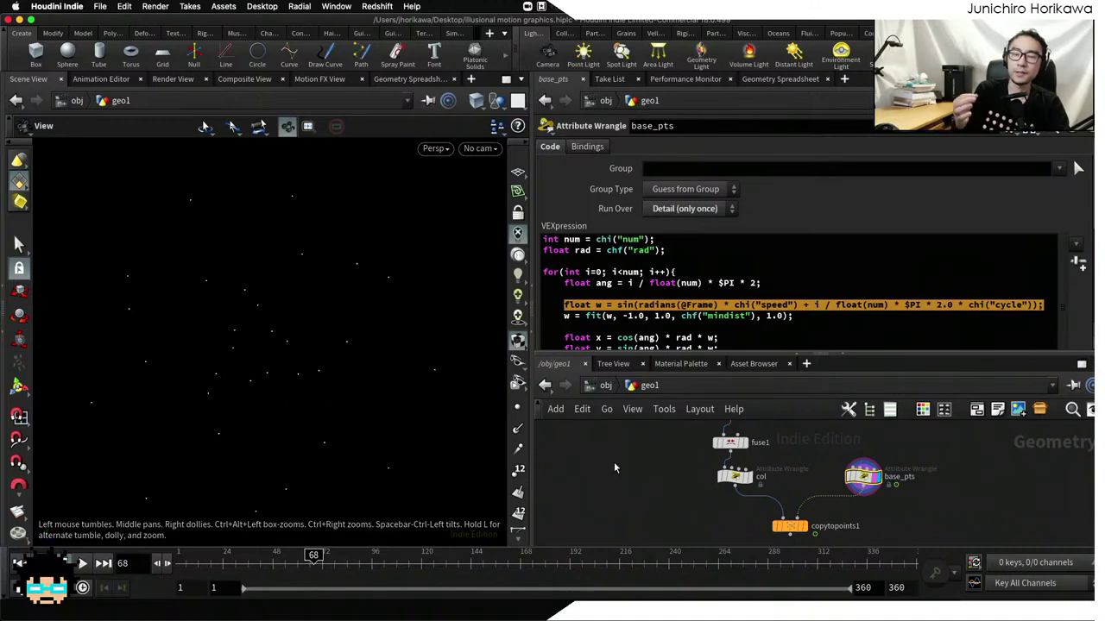
{"action": "left_click", "coordinate": [611, 316]}
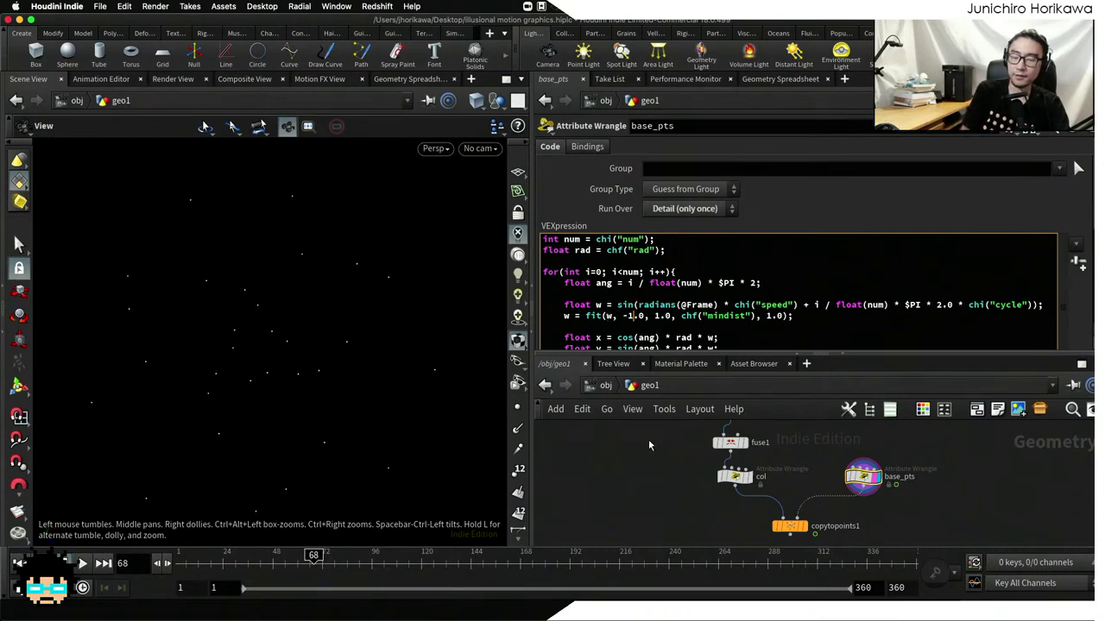
Display col's single striped cone and orbit to view it from the side and above
{"action": "scroll", "coordinate": [720, 470], "scroll_direction": "up", "scroll_amount": 3}
{"action": "left_click", "coordinate": [738, 473]}
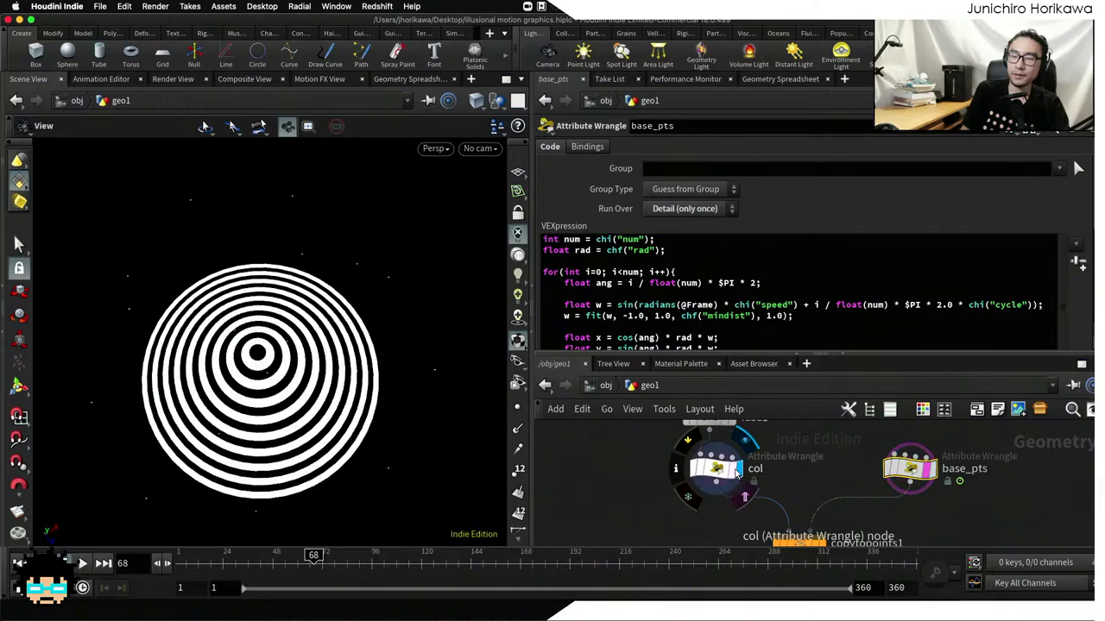
{"action": "left_click_drag", "start_coordinate": [429, 423], "coordinate": [277, 269]}
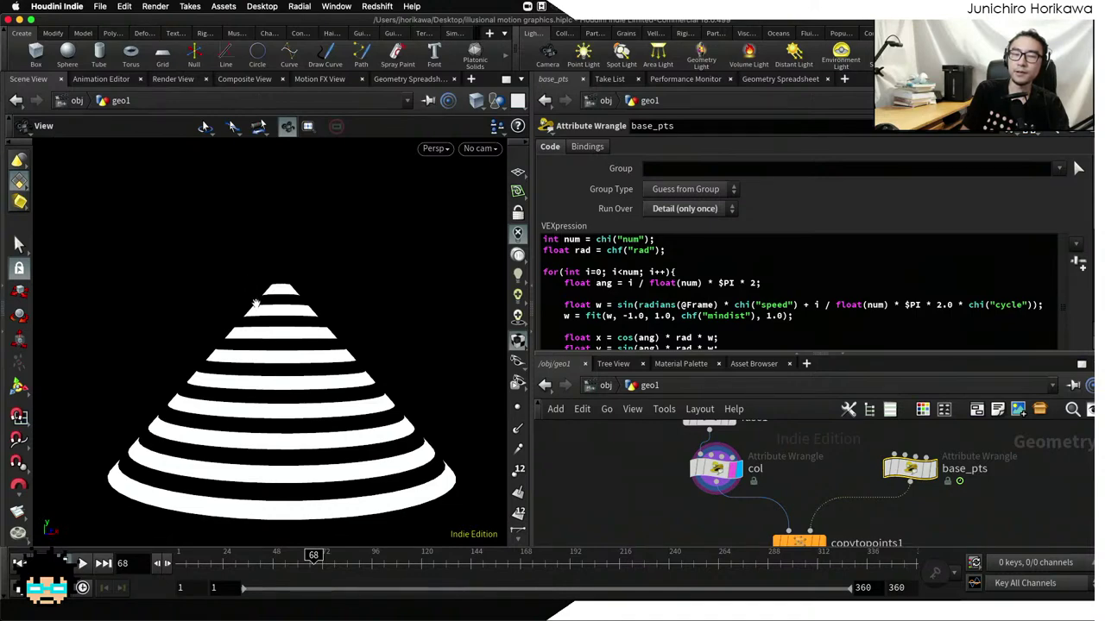
{"action": "scroll", "coordinate": [257, 304], "scroll_direction": "up", "scroll_amount": 2}
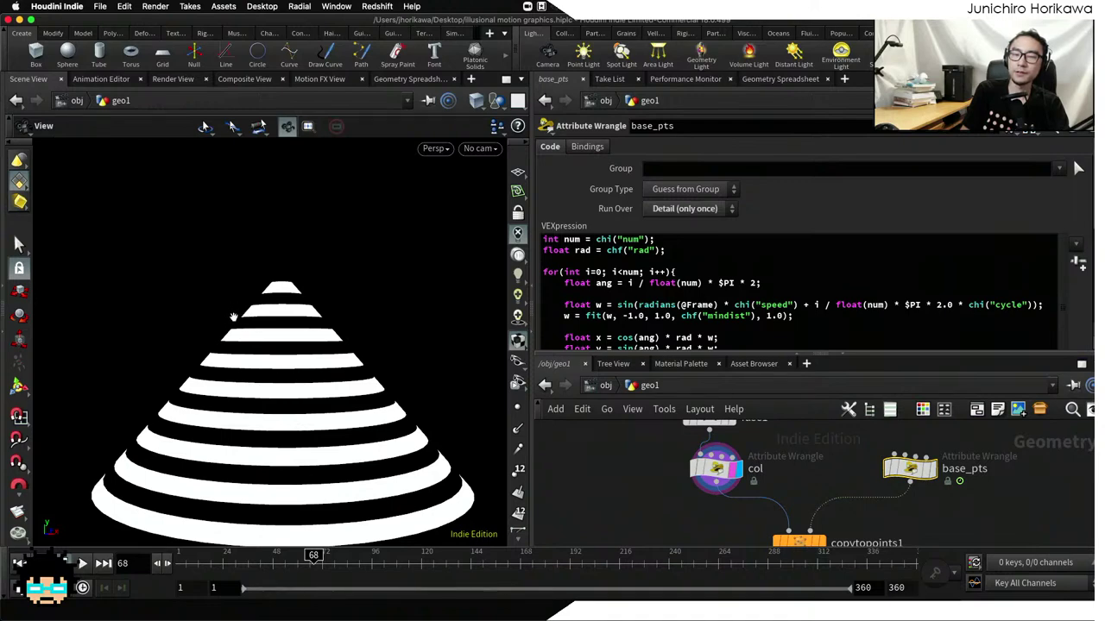
{"action": "left_click_drag", "start_coordinate": [251, 430], "coordinate": [434, 380]}
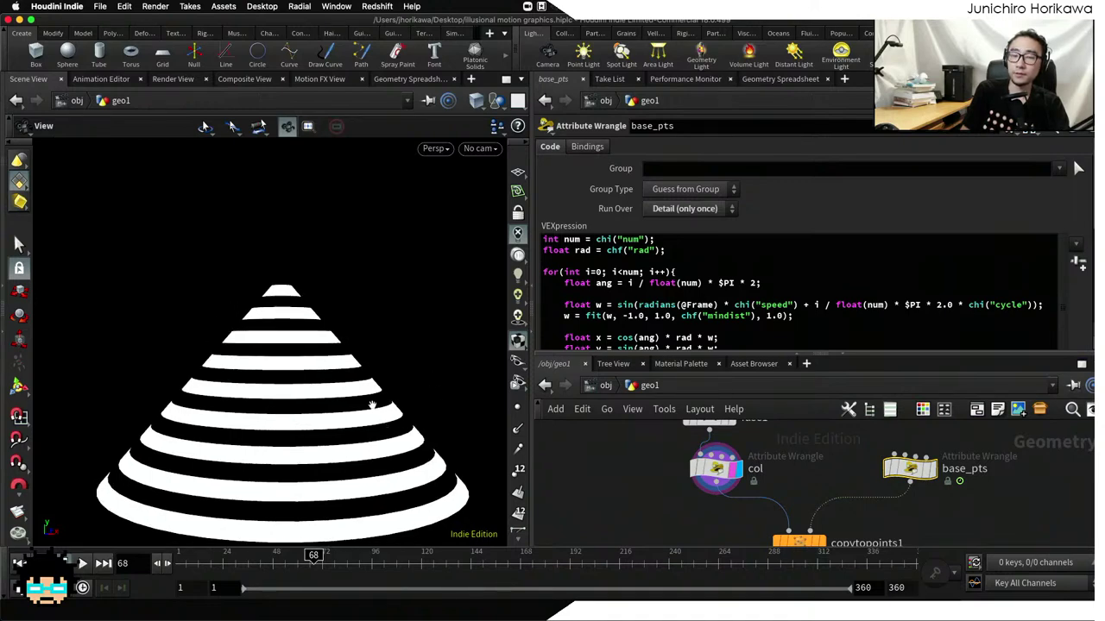
{"action": "left_click_drag", "start_coordinate": [357, 357], "coordinate": [329, 320]}
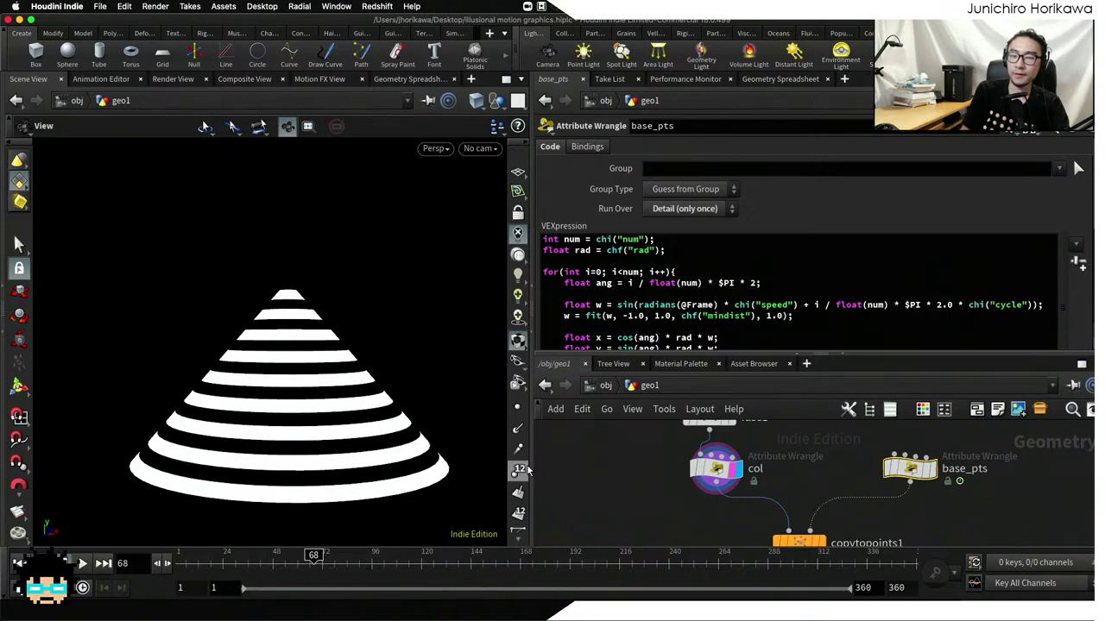
{"action": "left_click_drag", "start_coordinate": [428, 462], "coordinate": [436, 425]}
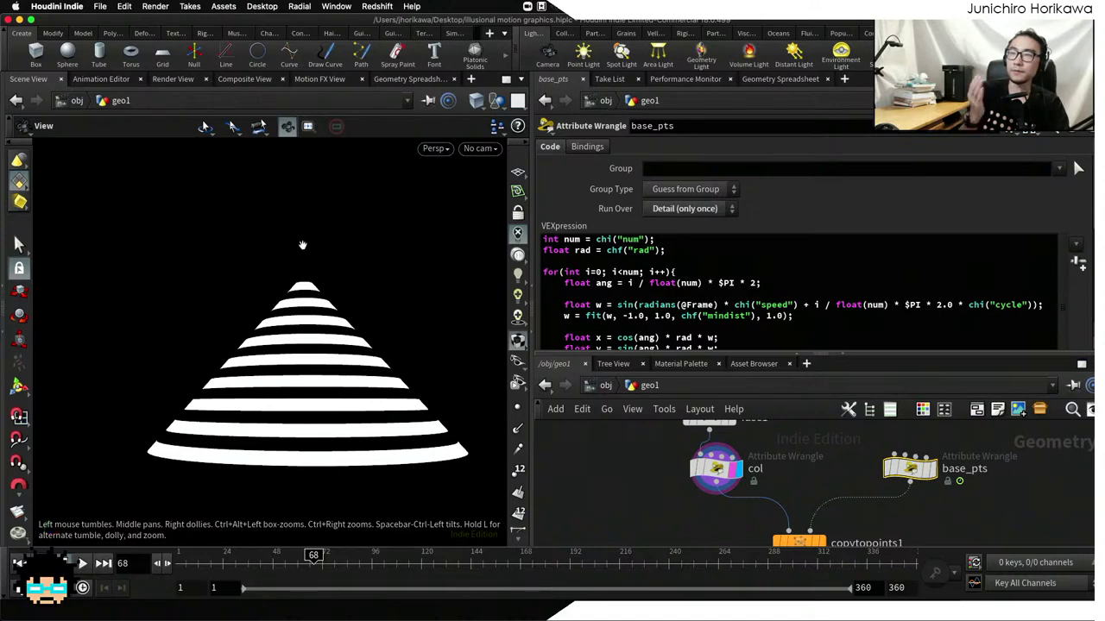
{"action": "left_click_drag", "start_coordinate": [291, 232], "coordinate": [328, 252]}
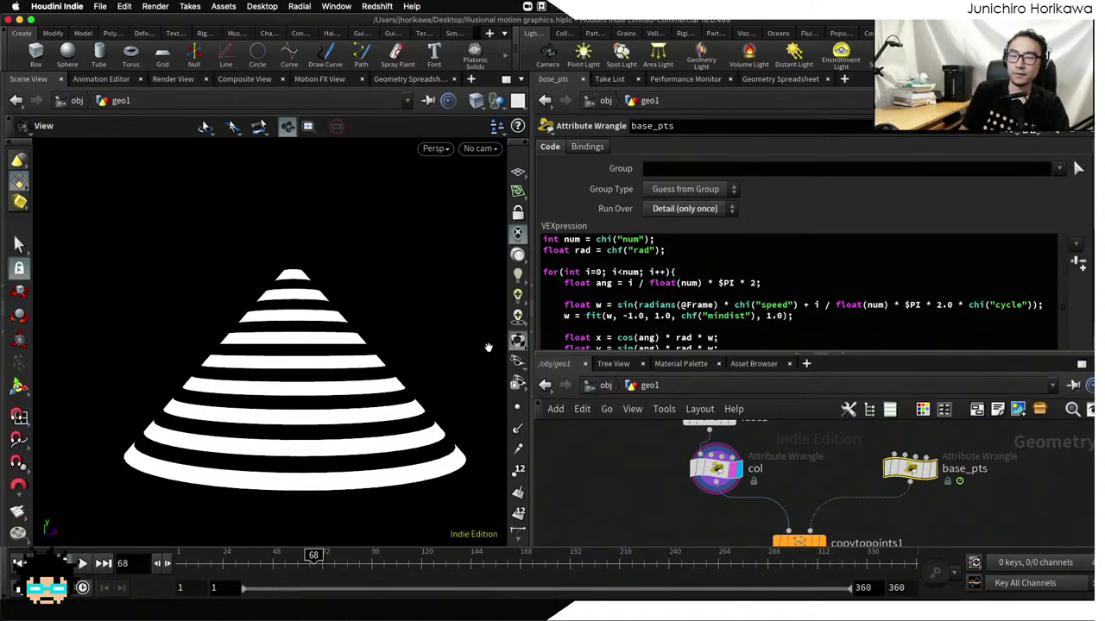
Turn on point display for the cone, review the w lines, and enlarge the VEXpression editor
{"action": "left_click", "coordinate": [521, 412]}
{"action": "left_click_drag", "start_coordinate": [338, 313], "coordinate": [350, 419]}
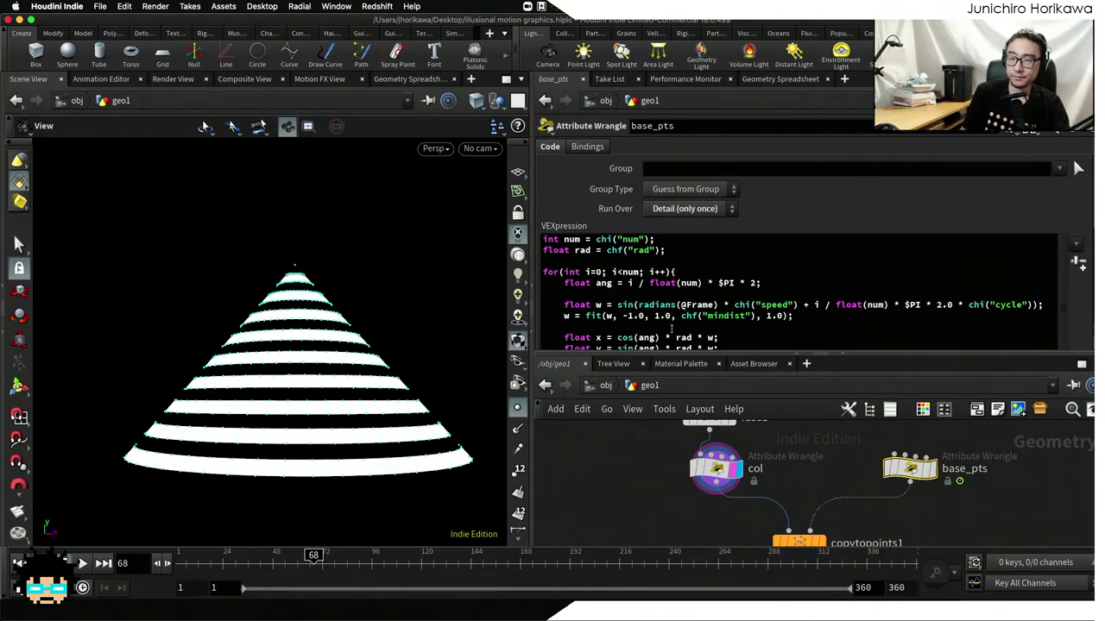
{"action": "left_click", "coordinate": [701, 322]}
{"action": "left_click_drag", "start_coordinate": [812, 318], "coordinate": [562, 304]}
{"action": "left_click", "coordinate": [562, 303]}
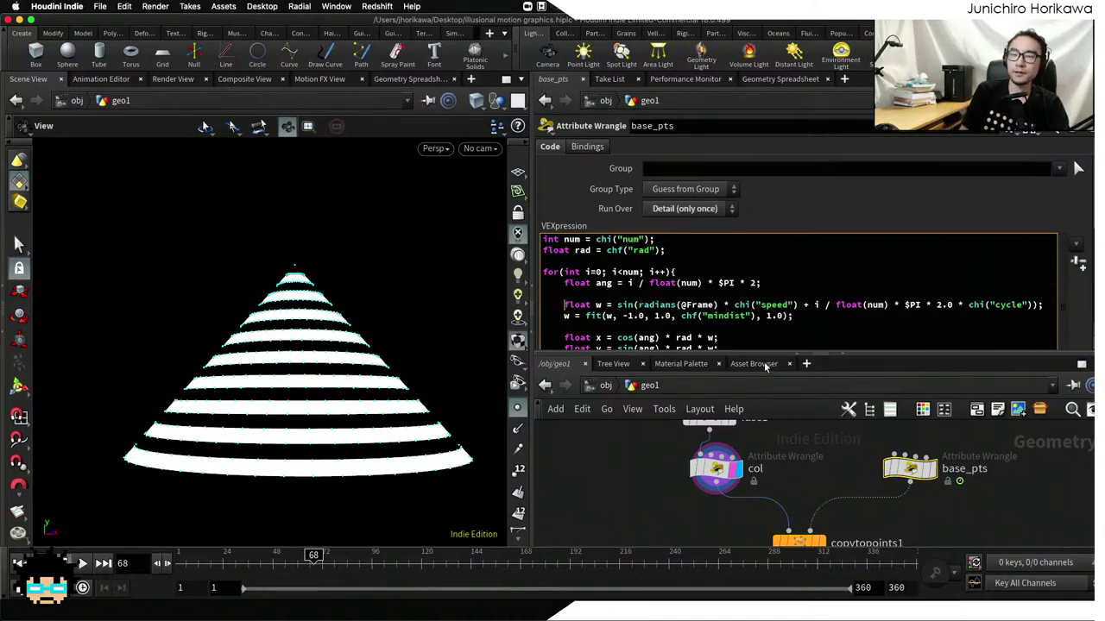
{"action": "left_click_drag", "start_coordinate": [799, 352], "coordinate": [799, 416]}
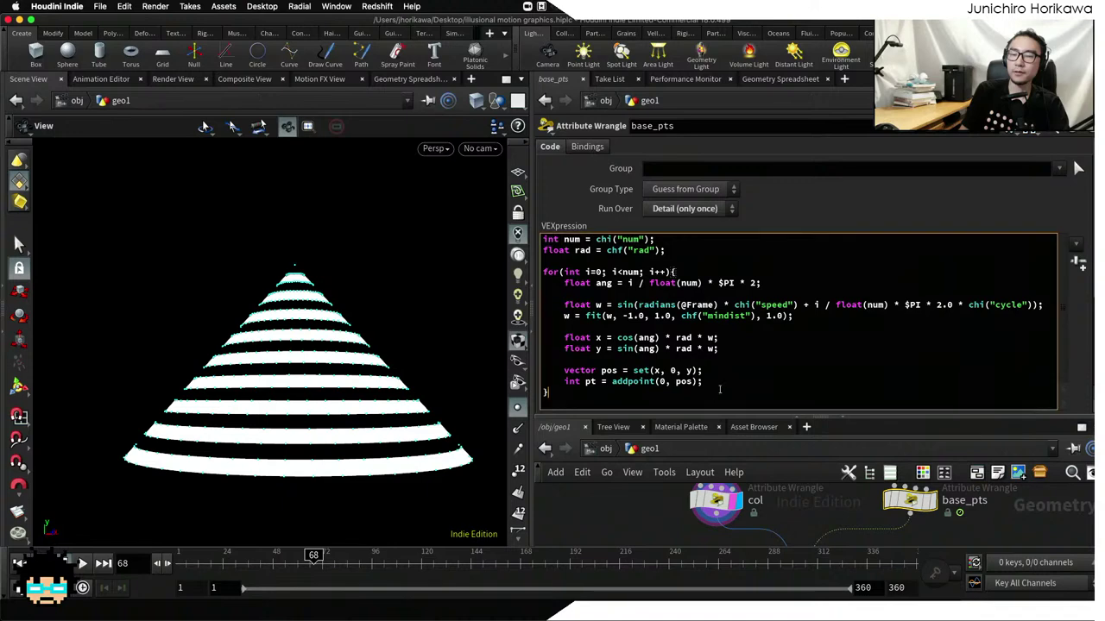
{"action": "left_click_drag", "start_coordinate": [547, 394], "coordinate": [564, 282]}
{"action": "left_click", "coordinate": [559, 282]}
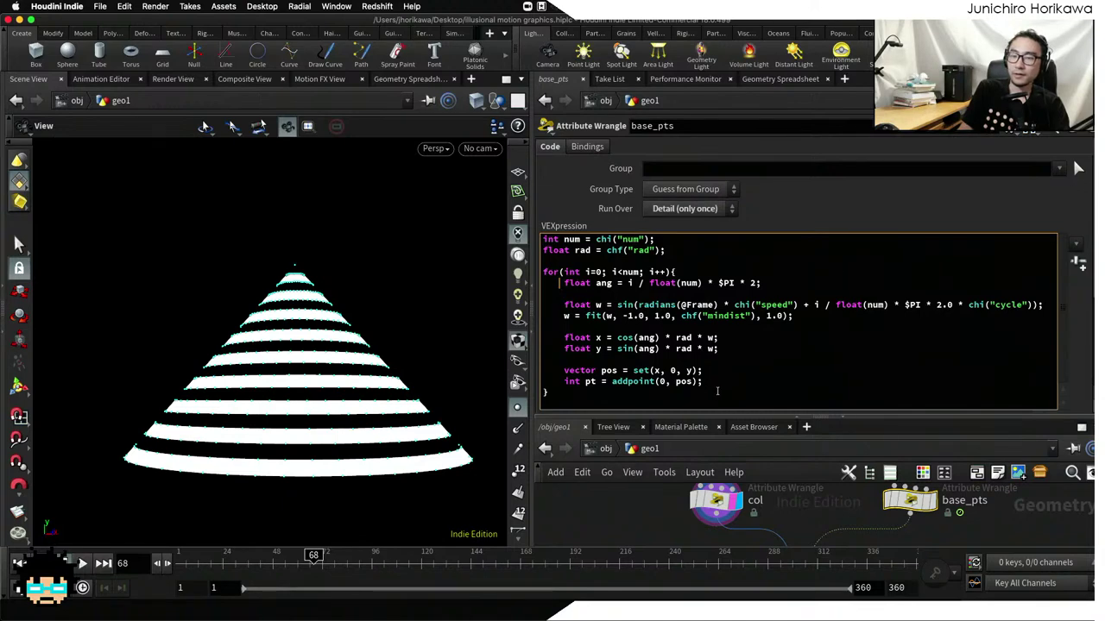
{"action": "left_click", "coordinate": [648, 474]}
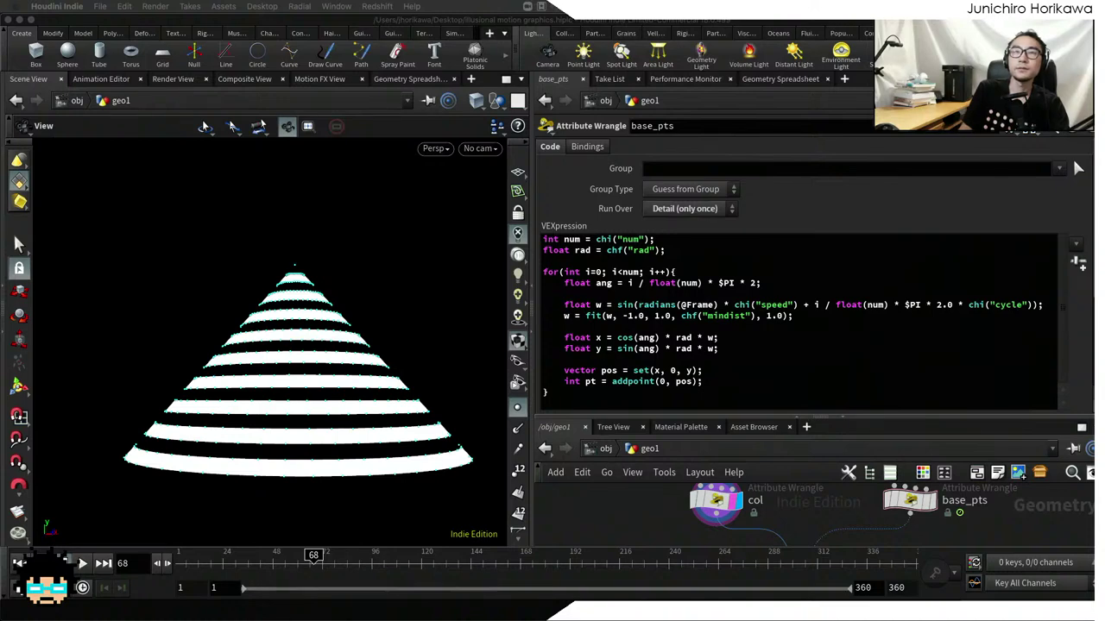
{"action": "left_click", "coordinate": [729, 296]}
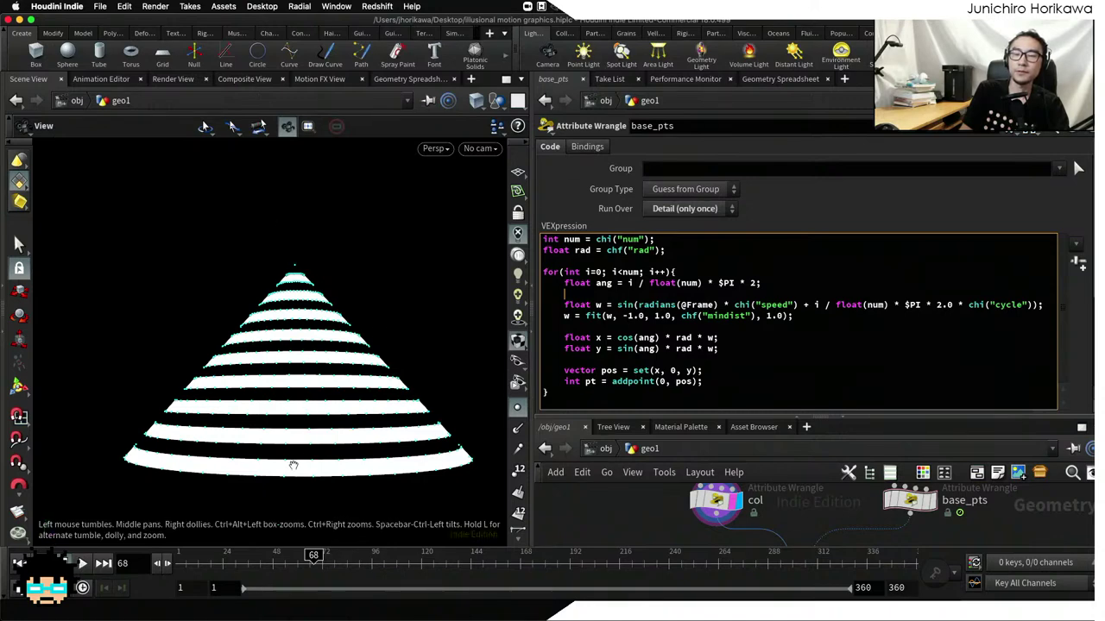
Add 'int hres = chi("hres");' after the rad line and create its Hres spare parameter
{"action": "left_click", "coordinate": [726, 260]}
{"action": "key", "text": "Return"}
{"action": "type", "text": "i"}
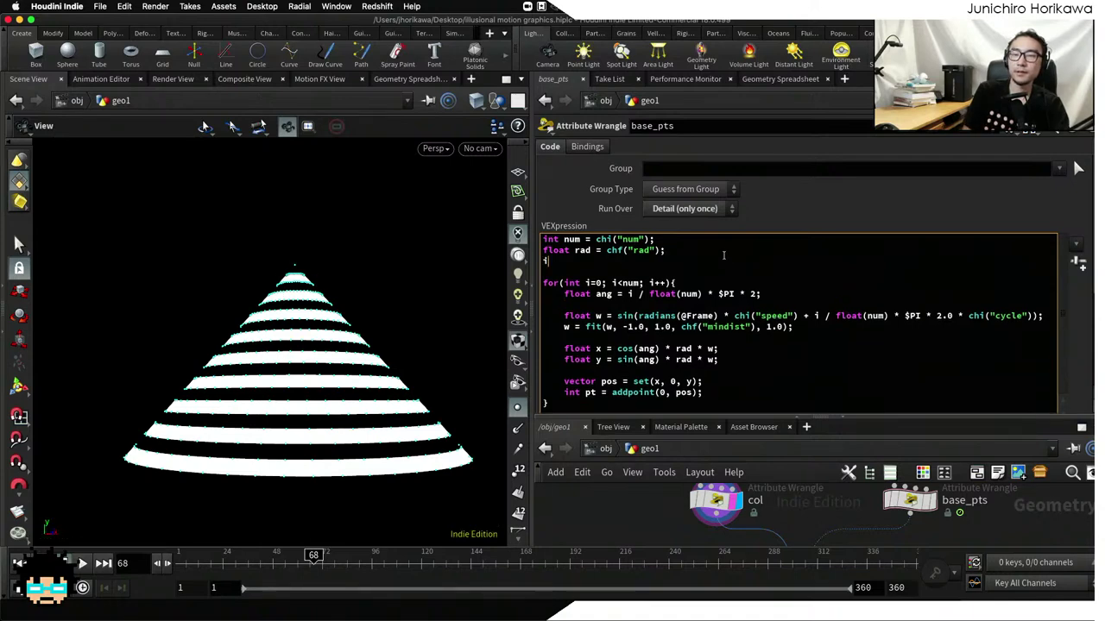
{"action": "type", "text": "nt hres = ch"}
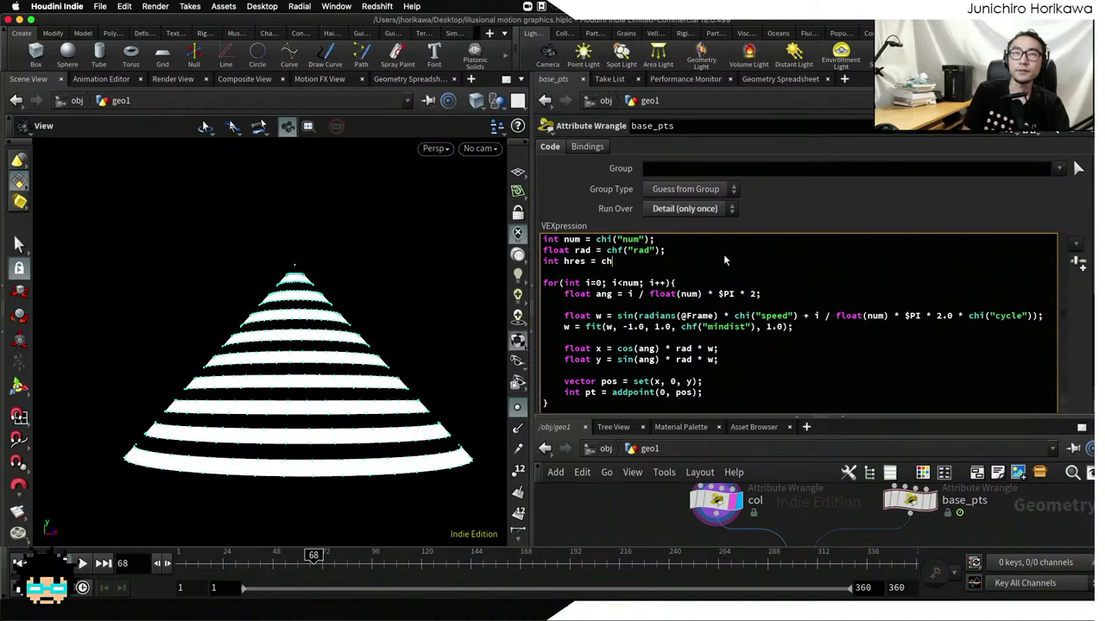
{"action": "type", "text": "i(\"hre"}
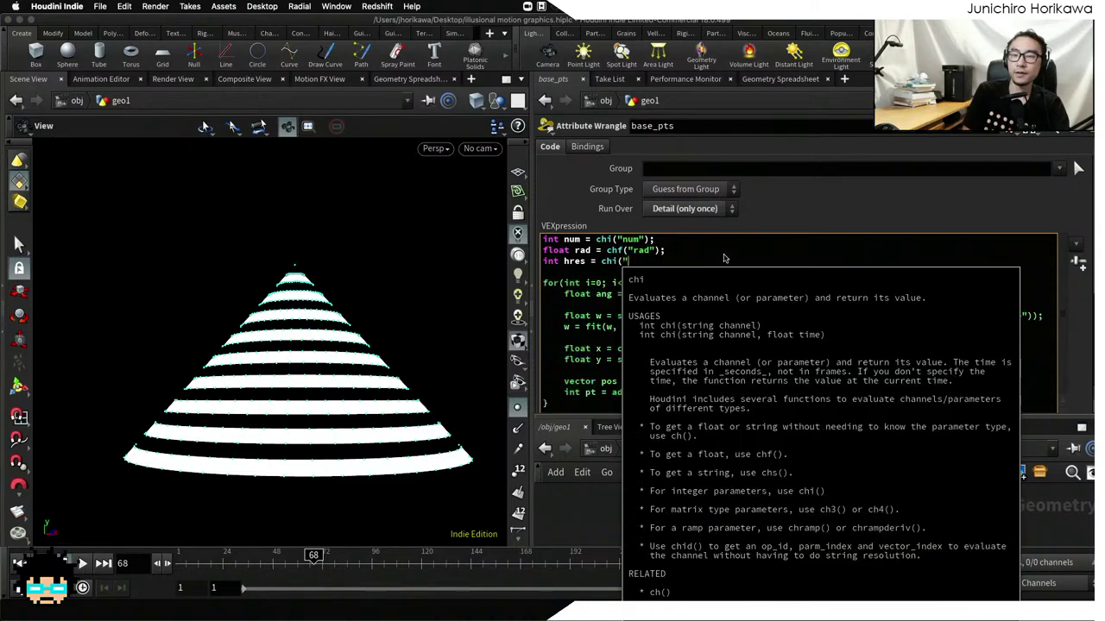
{"action": "type", "text": "s\");"}
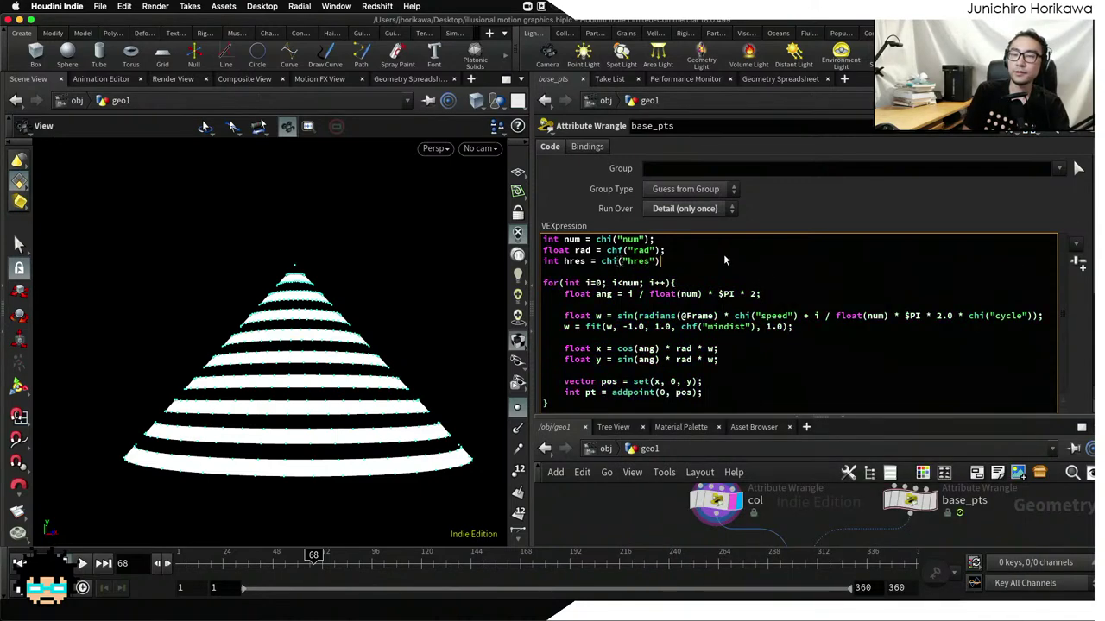
{"action": "left_click", "coordinate": [1075, 262]}
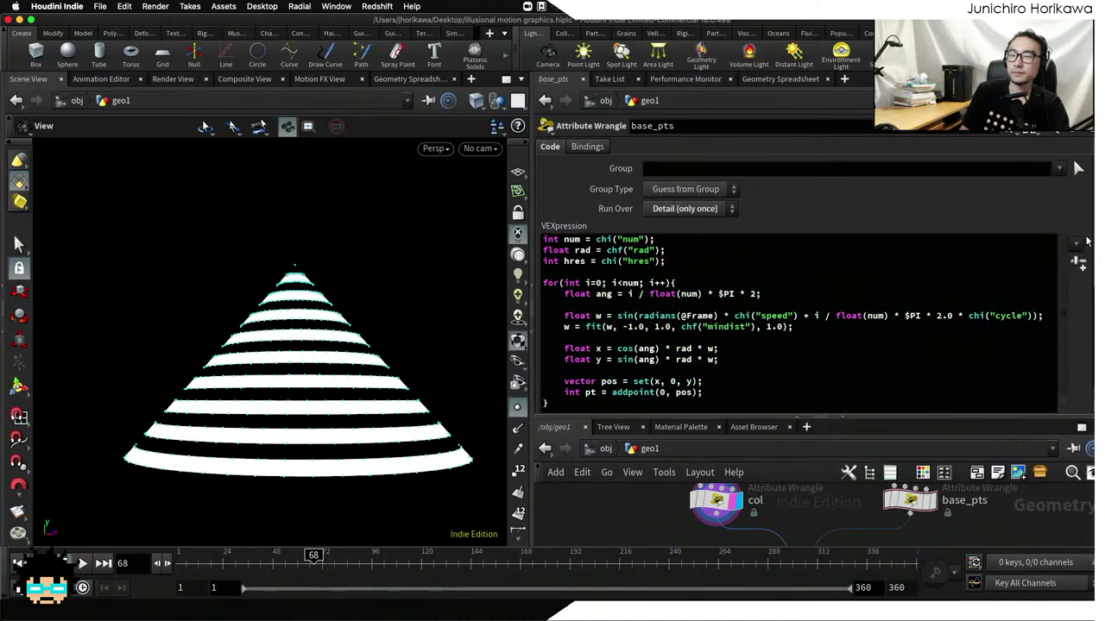
{"action": "key", "text": "h"}
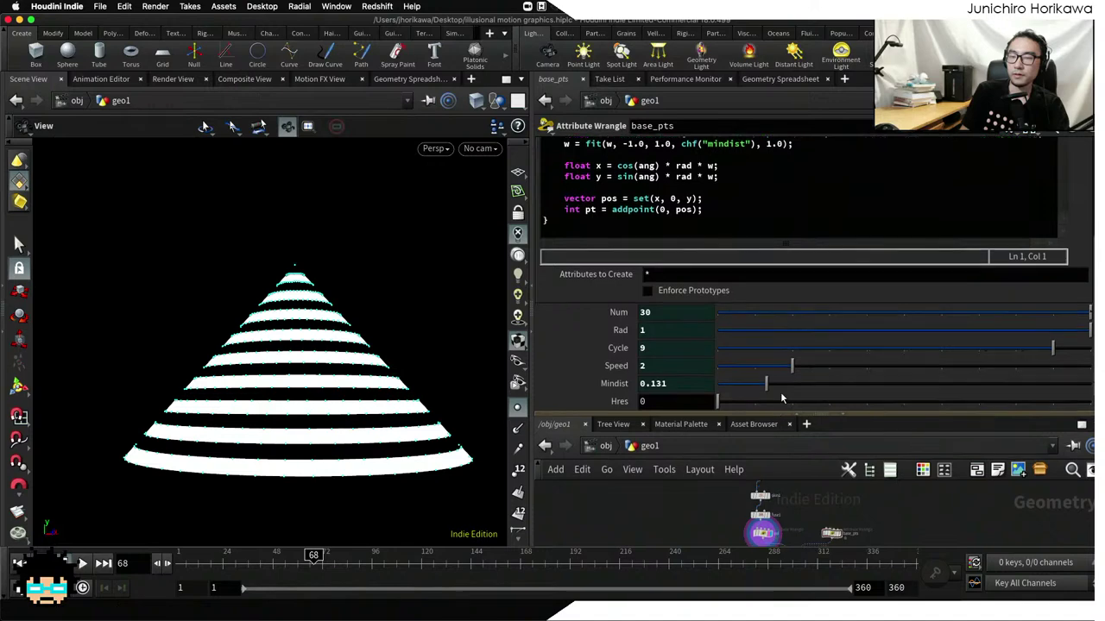
Copy the hres parameter from the CONTROLLER node
{"action": "left_click_drag", "start_coordinate": [776, 418], "coordinate": [777, 313]}
{"action": "scroll", "coordinate": [776, 414], "scroll_direction": "up", "scroll_amount": 4}
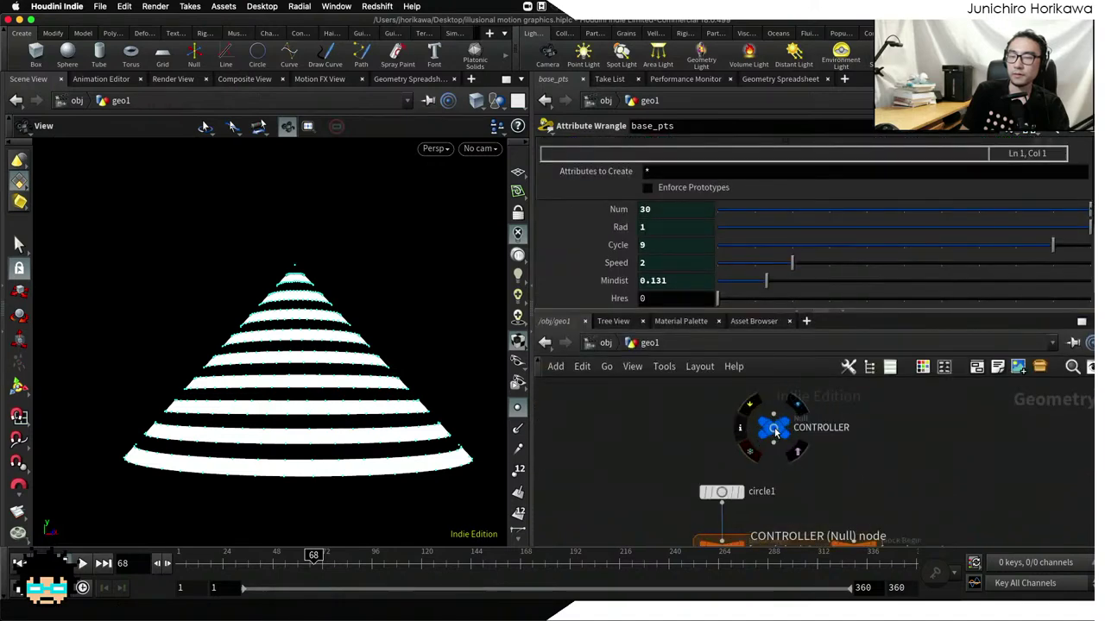
{"action": "left_click", "coordinate": [772, 428]}
{"action": "right_click", "coordinate": [663, 283]}
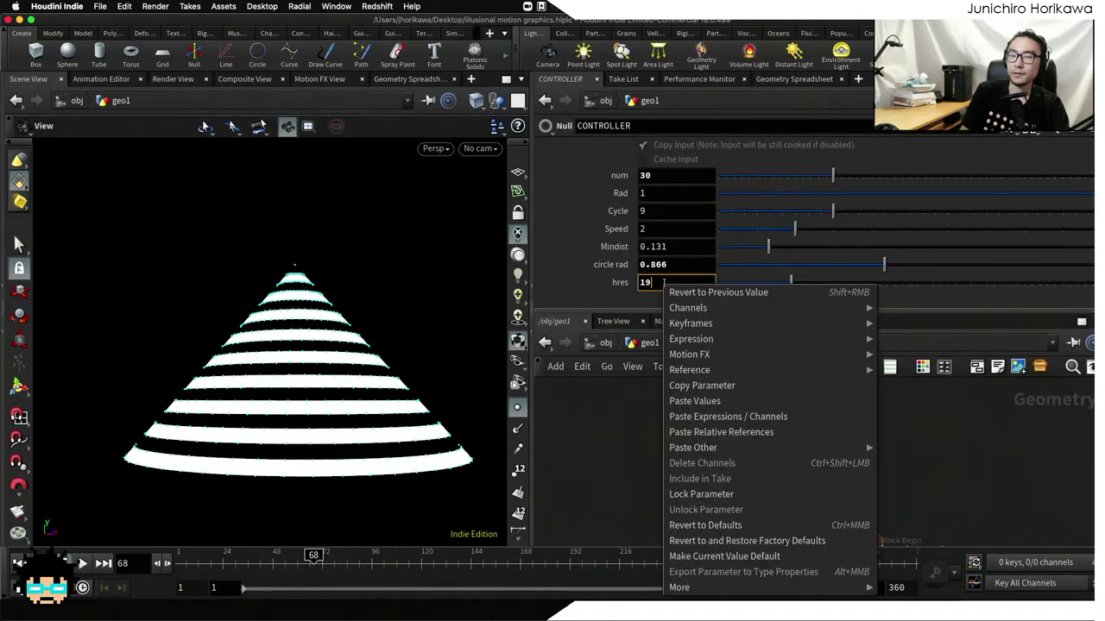
{"action": "left_click", "coordinate": [690, 388]}
{"action": "scroll", "coordinate": [638, 406], "scroll_direction": "down", "scroll_amount": 5}
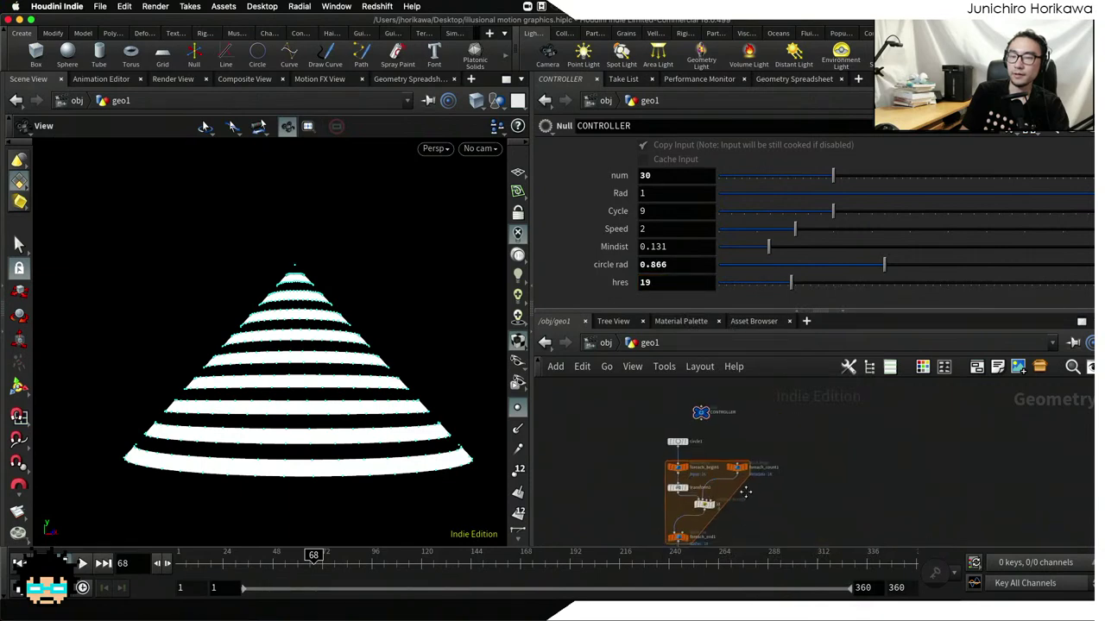
{"action": "scroll", "coordinate": [697, 485], "scroll_direction": "up", "scroll_amount": 3}
{"action": "mouse_move", "coordinate": [697, 488]}
{"action": "scroll", "coordinate": [698, 488], "scroll_direction": "up", "scroll_amount": 2}
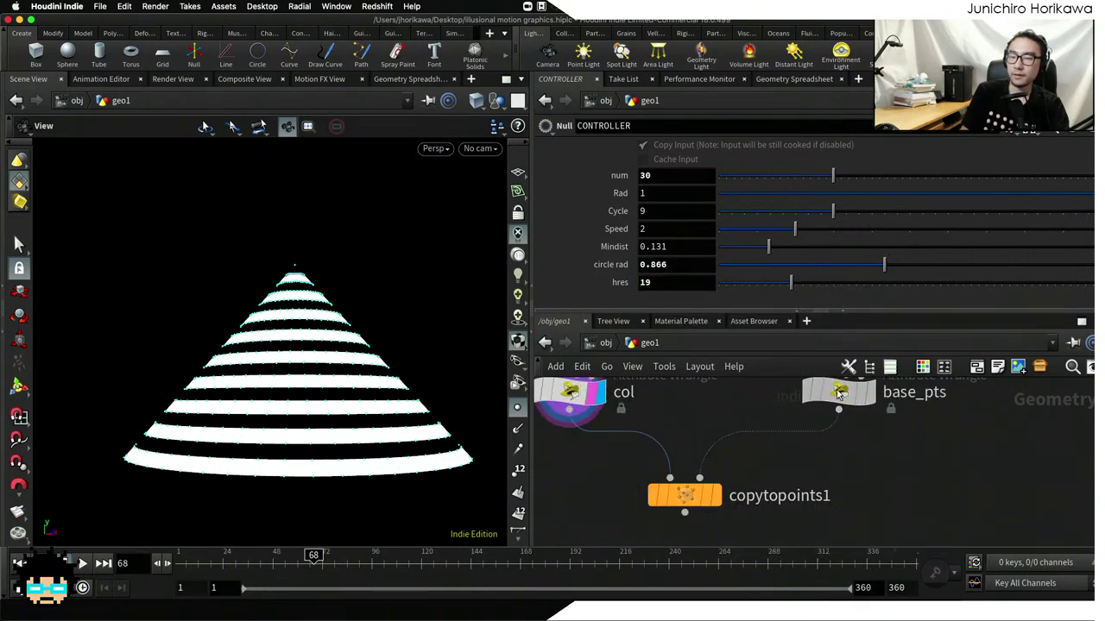
Paste it as a relative reference into base_pts Hres, giving ch("../CONTROLLER/hres") = 19
{"action": "left_click", "coordinate": [837, 393]}
{"action": "left_click", "coordinate": [685, 297]}
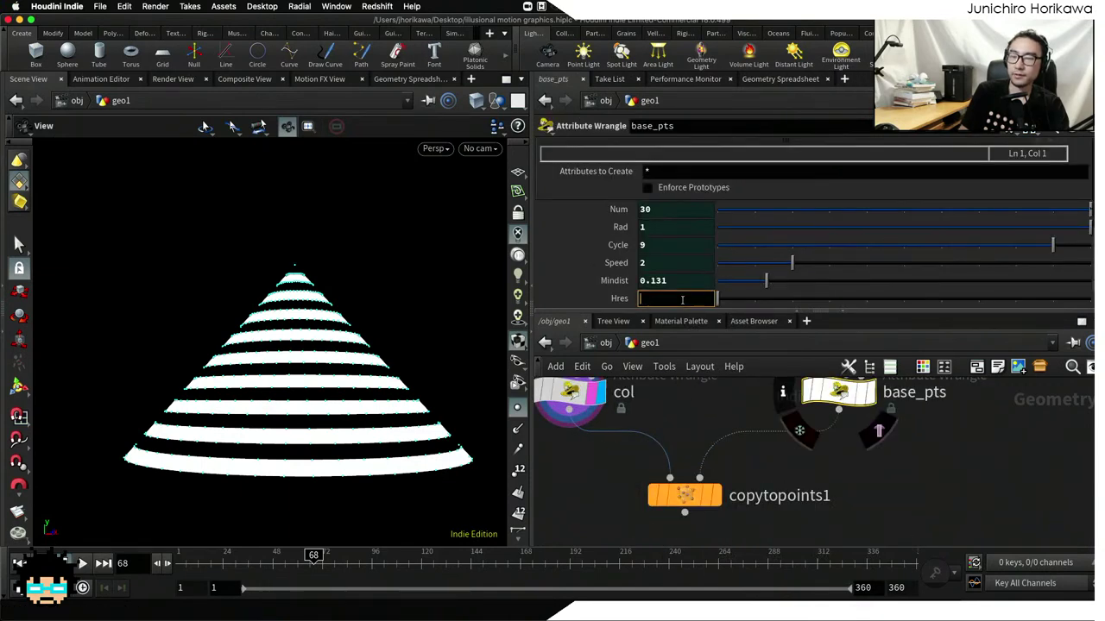
{"action": "right_click", "coordinate": [682, 299]}
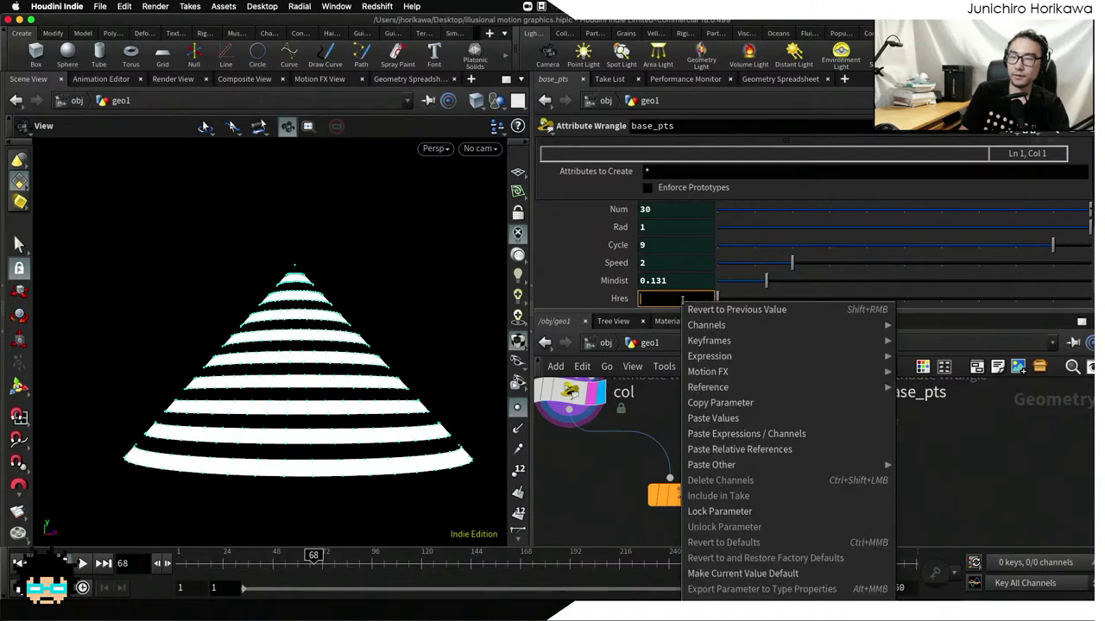
{"action": "left_click", "coordinate": [731, 447]}
{"action": "key", "text": "Return"}
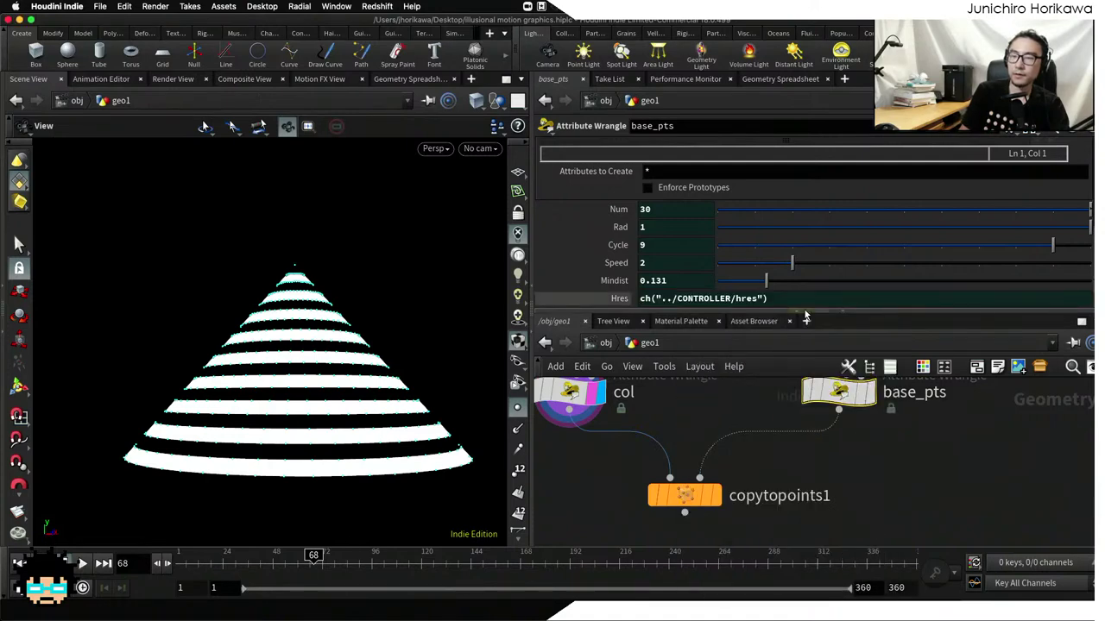
{"action": "left_click", "coordinate": [632, 299]}
{"action": "left_click_drag", "start_coordinate": [666, 311], "coordinate": [666, 417]}
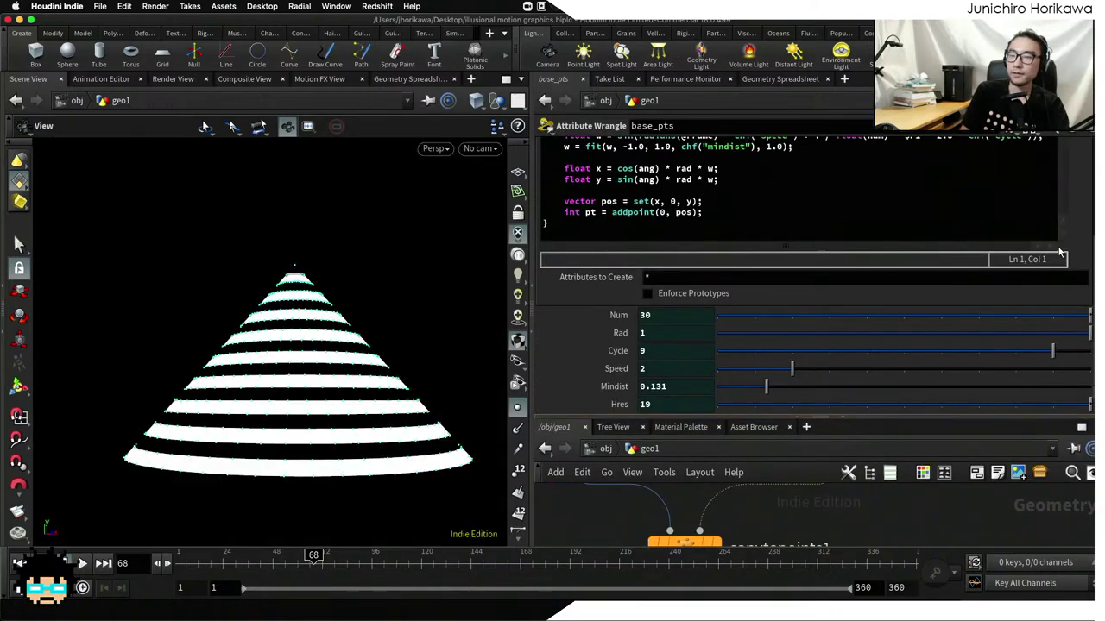
After the float ang line, insert a new line reading for(int n=0; n<hres; n++){
{"action": "scroll", "coordinate": [1087, 246], "scroll_direction": "up", "scroll_amount": 5}
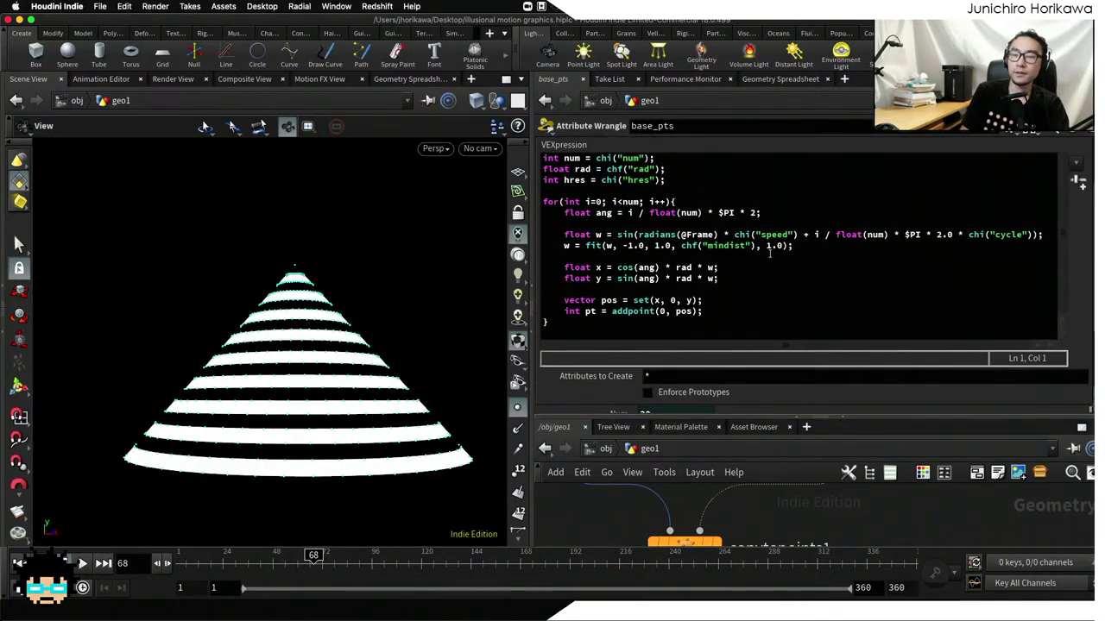
{"action": "left_click_drag", "start_coordinate": [717, 313], "coordinate": [522, 201]}
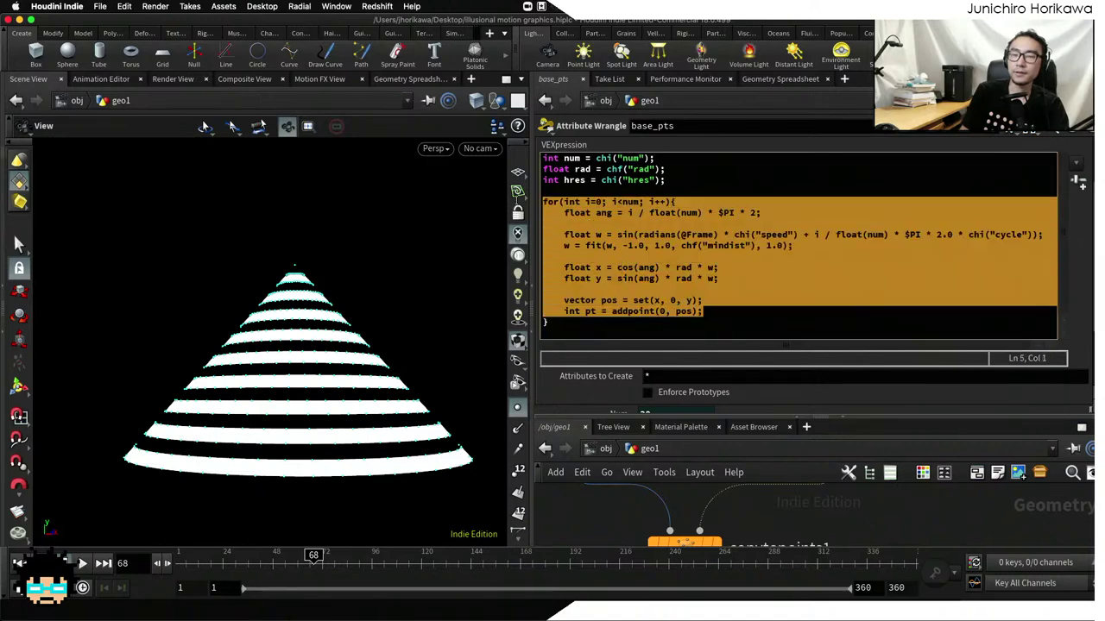
{"action": "left_click", "coordinate": [621, 233]}
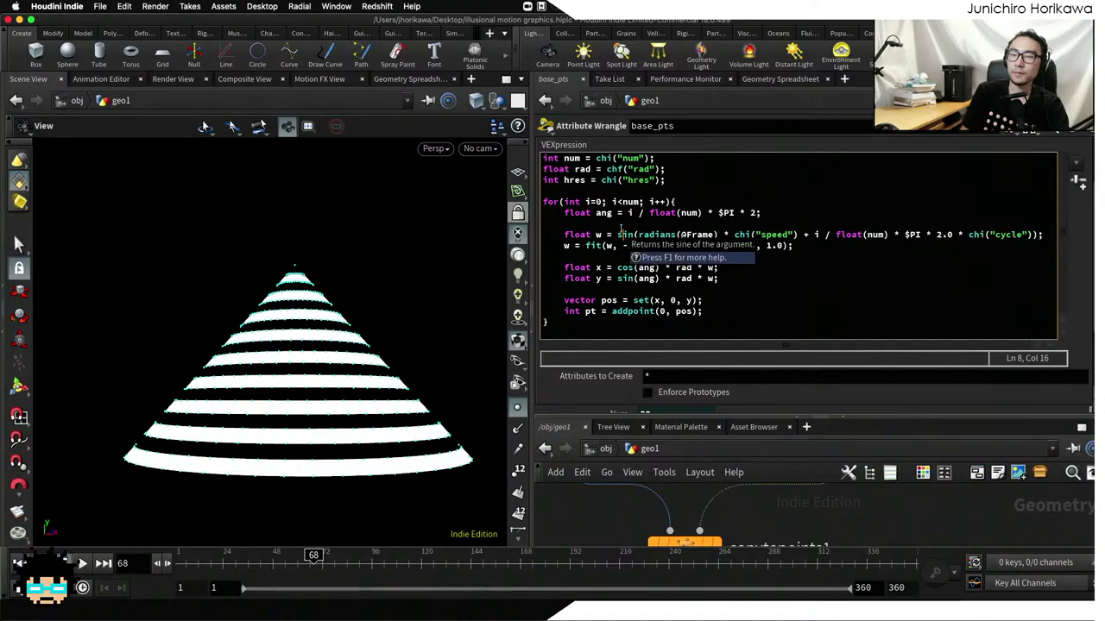
{"action": "left_click", "coordinate": [619, 223]}
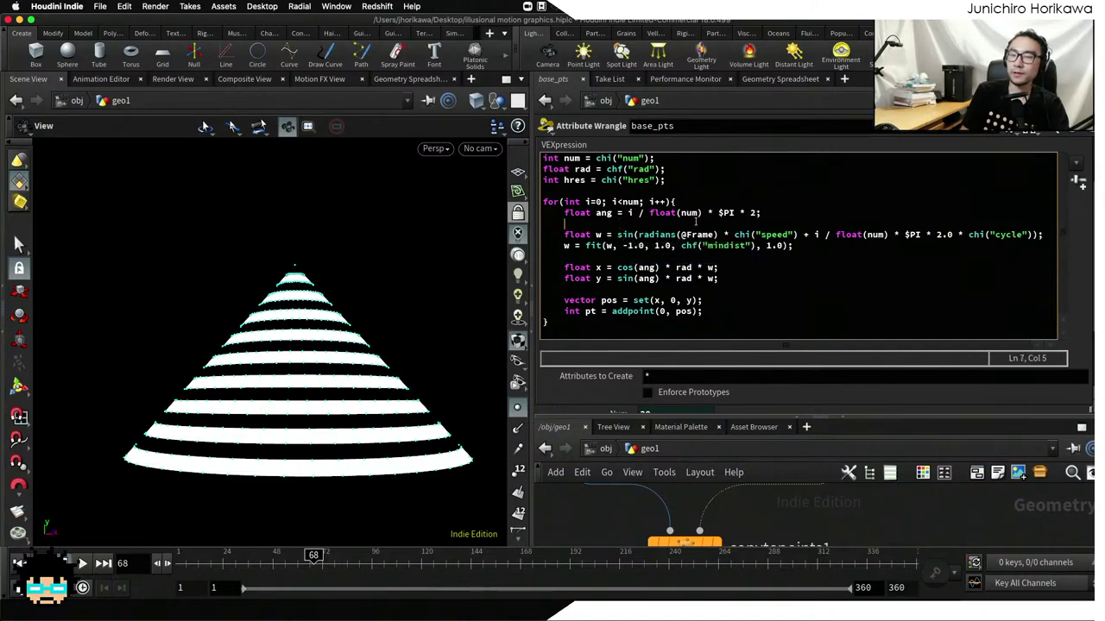
{"action": "key", "text": "Return"}
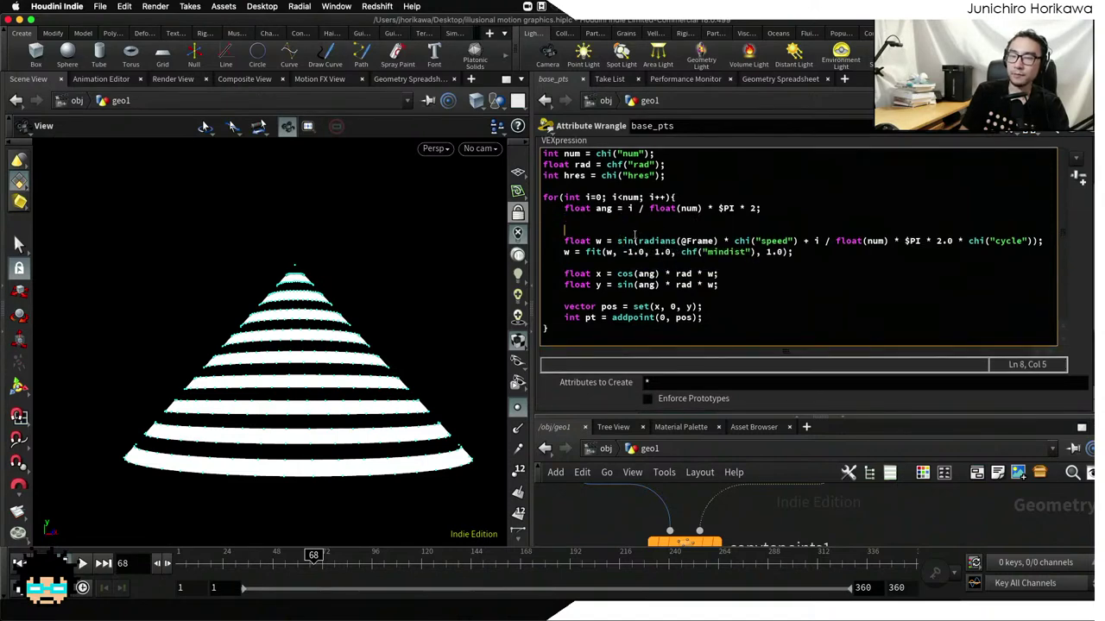
{"action": "mouse_move", "coordinate": [558, 245]}
{"action": "left_mouse_down"}
{"action": "mouse_move", "coordinate": [1044, 241]}
{"action": "mouse_move", "coordinate": [566, 242]}
{"action": "left_mouse_up"}
{"action": "left_click", "coordinate": [566, 241]}
{"action": "left_click", "coordinate": [566, 229]}
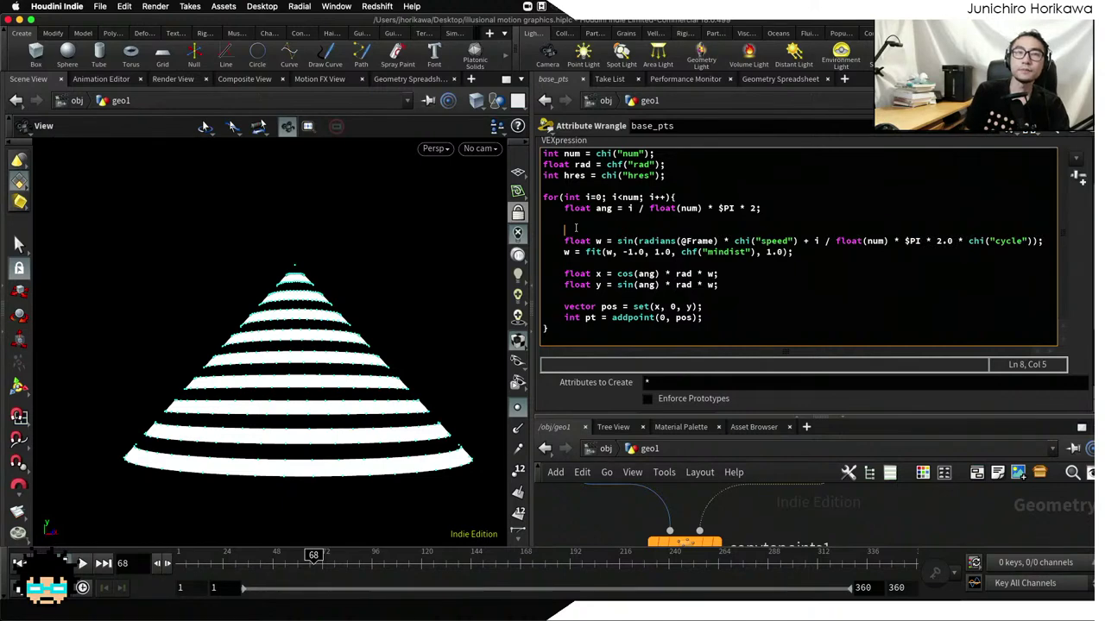
{"action": "type", "text": "for(int "}
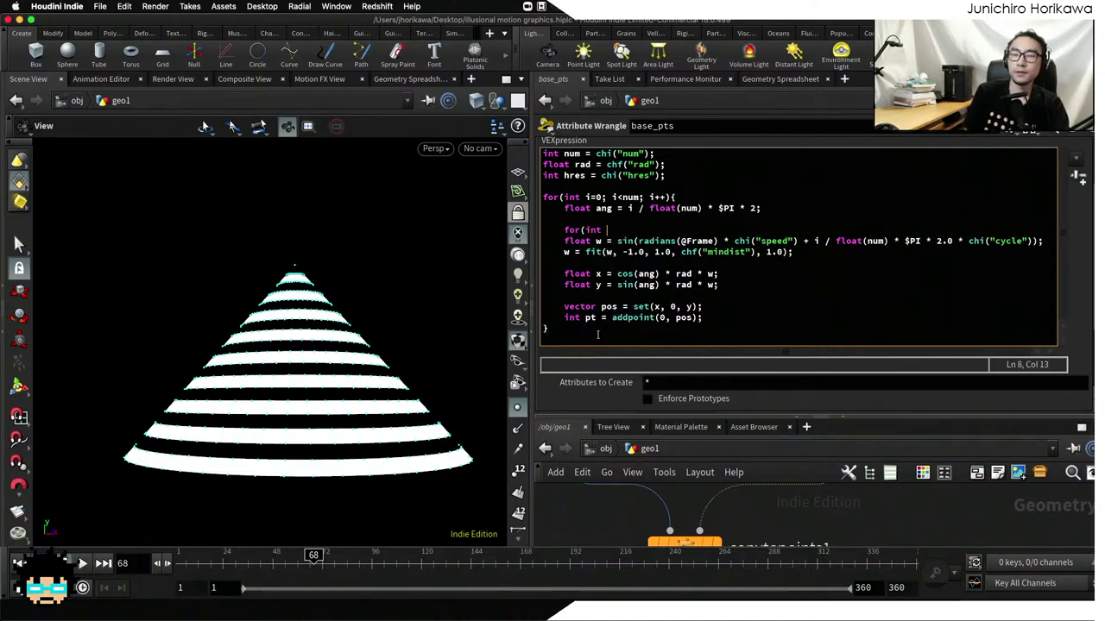
{"action": "type", "text": "n=0; n<"}
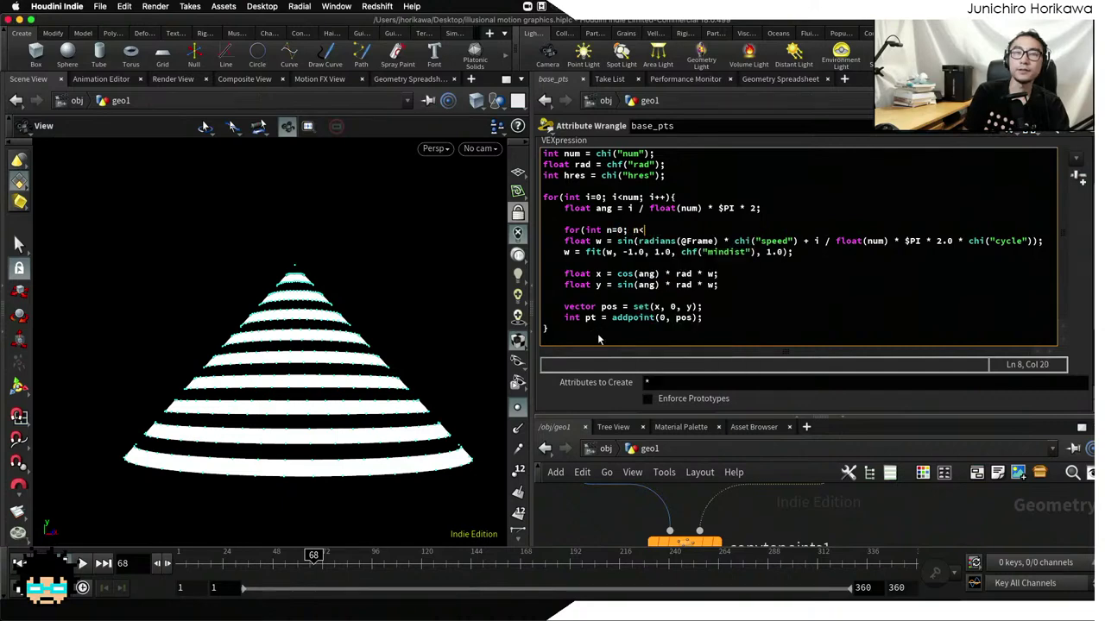
{"action": "type", "text": "hres"}
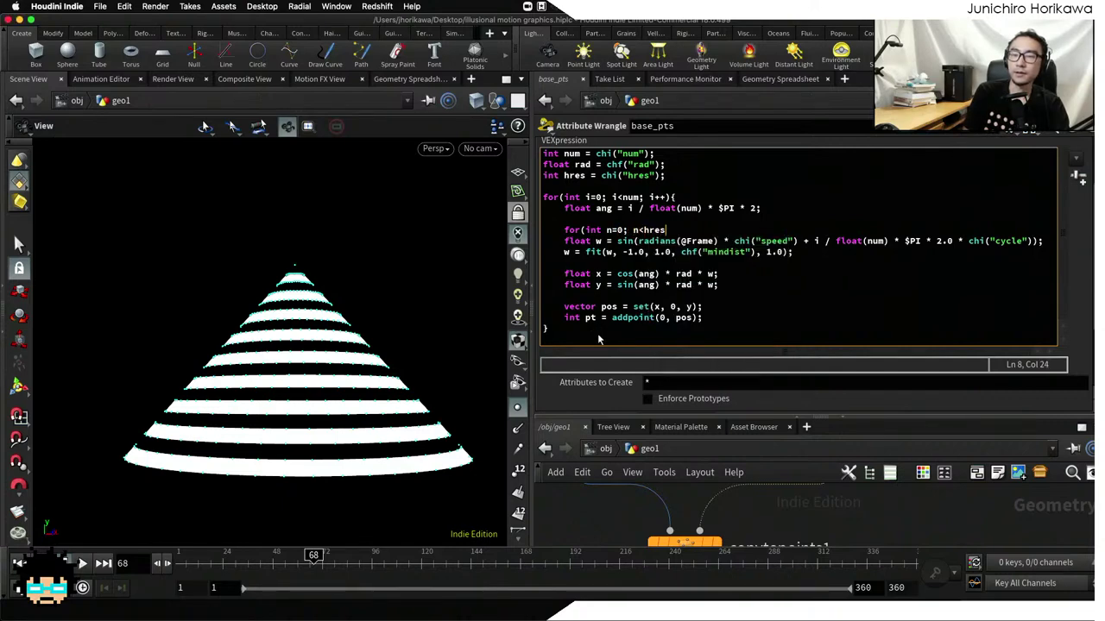
{"action": "type", "text": "; "}
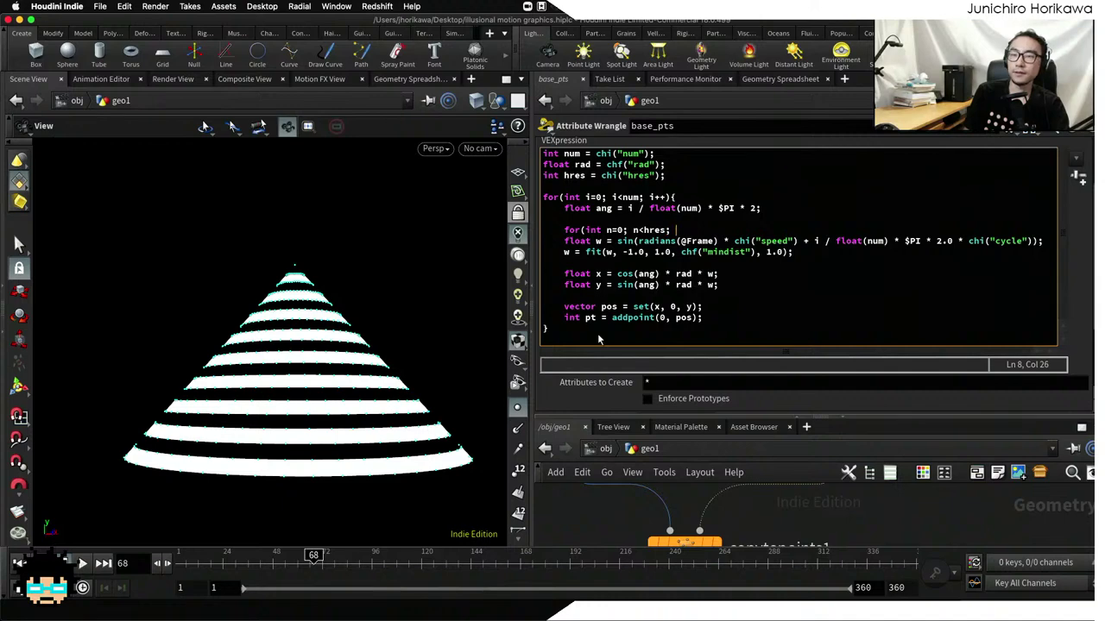
{"action": "type", "text": "n++){"}
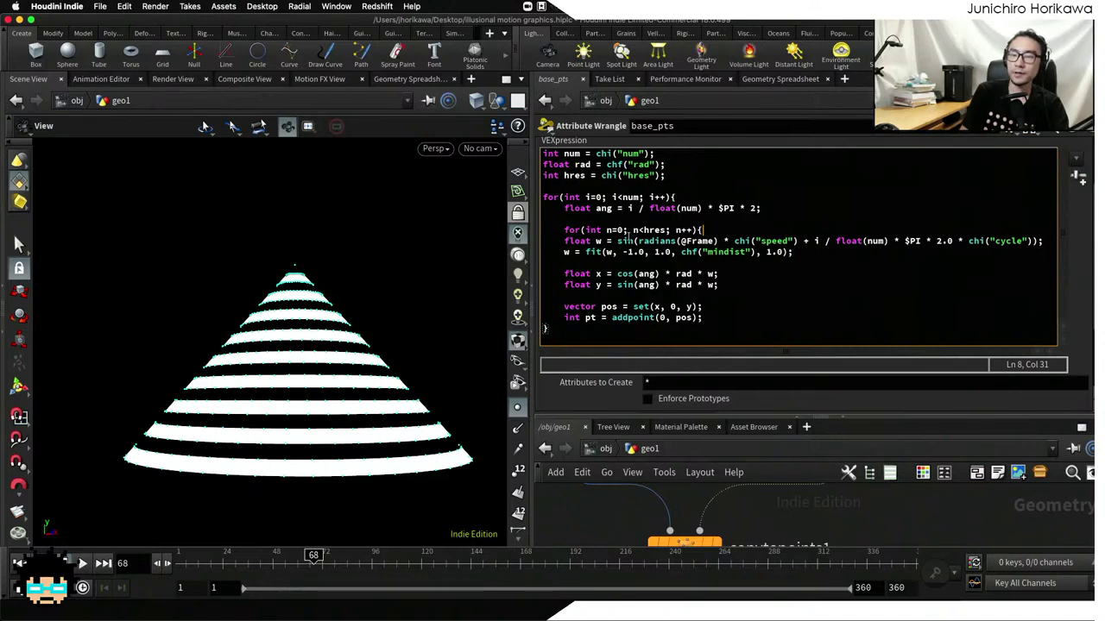
{"action": "left_click", "coordinate": [720, 320]}
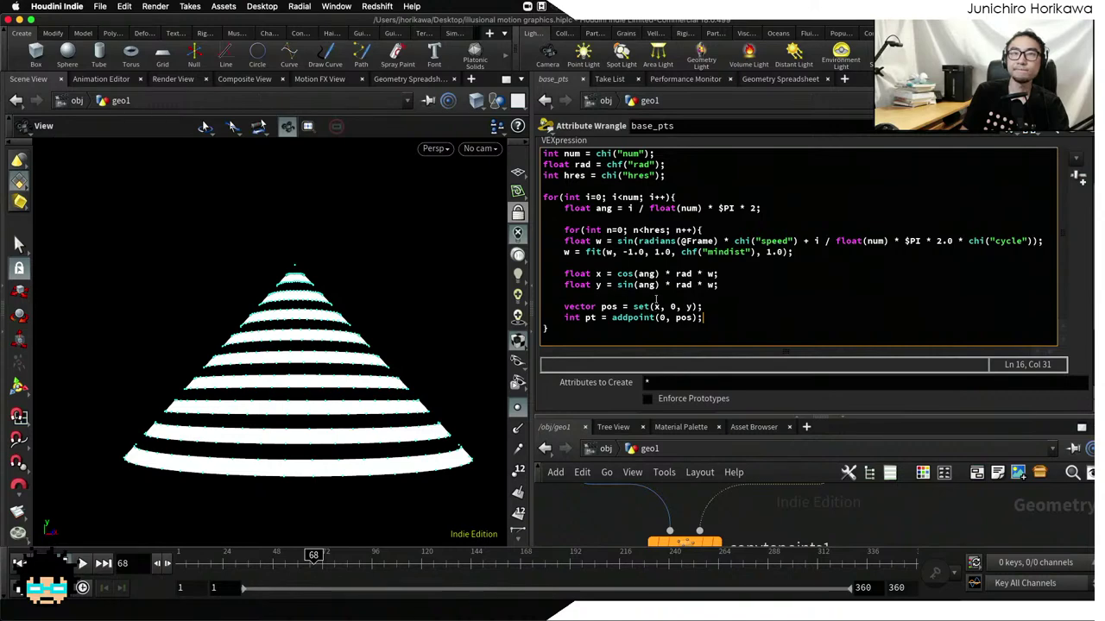
Close the inner loop with } after the addpoint line and indent its body one level
{"action": "key", "text": "Return"}
{"action": "type", "text": "}"}
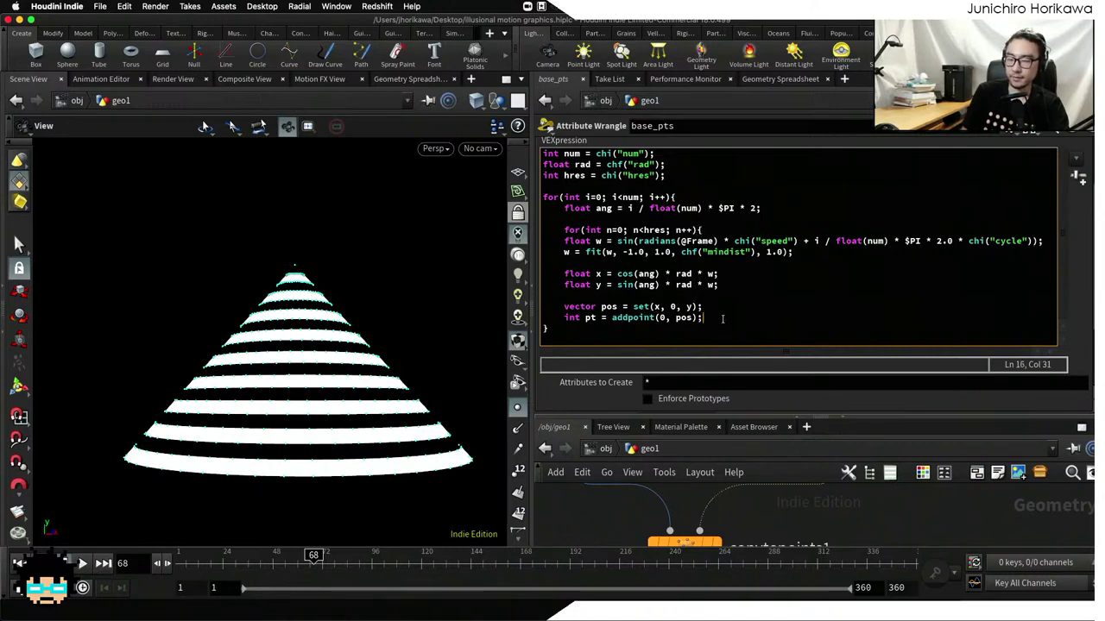
{"action": "left_click_drag", "start_coordinate": [723, 319], "coordinate": [530, 235]}
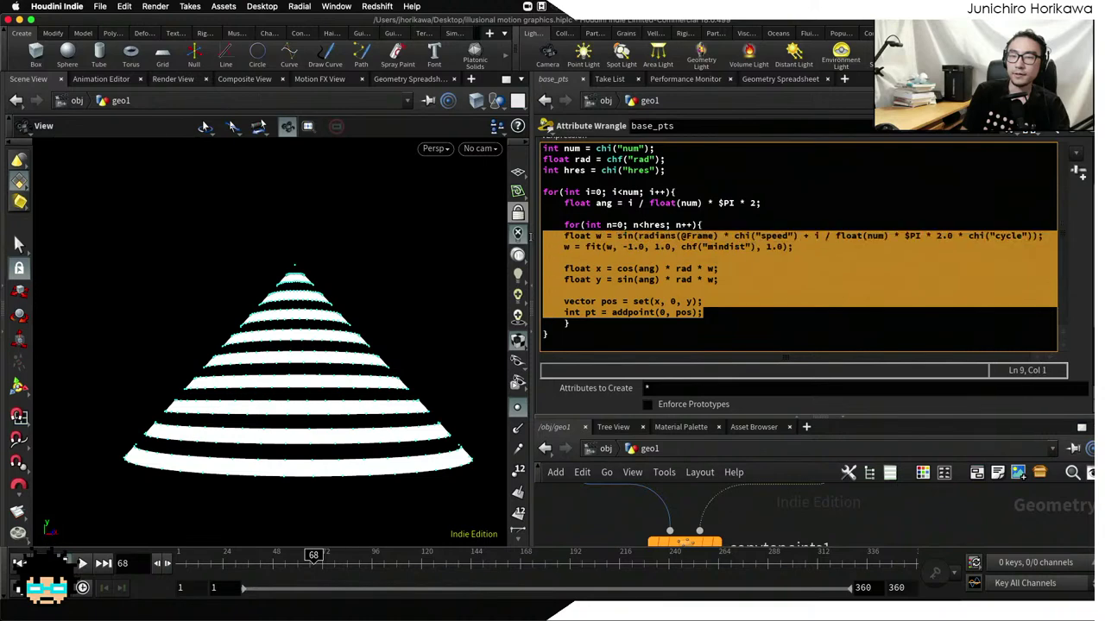
{"action": "key", "text": "Tab"}
{"action": "left_click", "coordinate": [599, 279]}
Wrap the addpoint line in an if(n == 0){ … } block
{"action": "left_click_drag", "start_coordinate": [604, 313], "coordinate": [645, 313]}
{"action": "left_click", "coordinate": [645, 312]}
{"action": "mouse_move", "coordinate": [644, 312]}
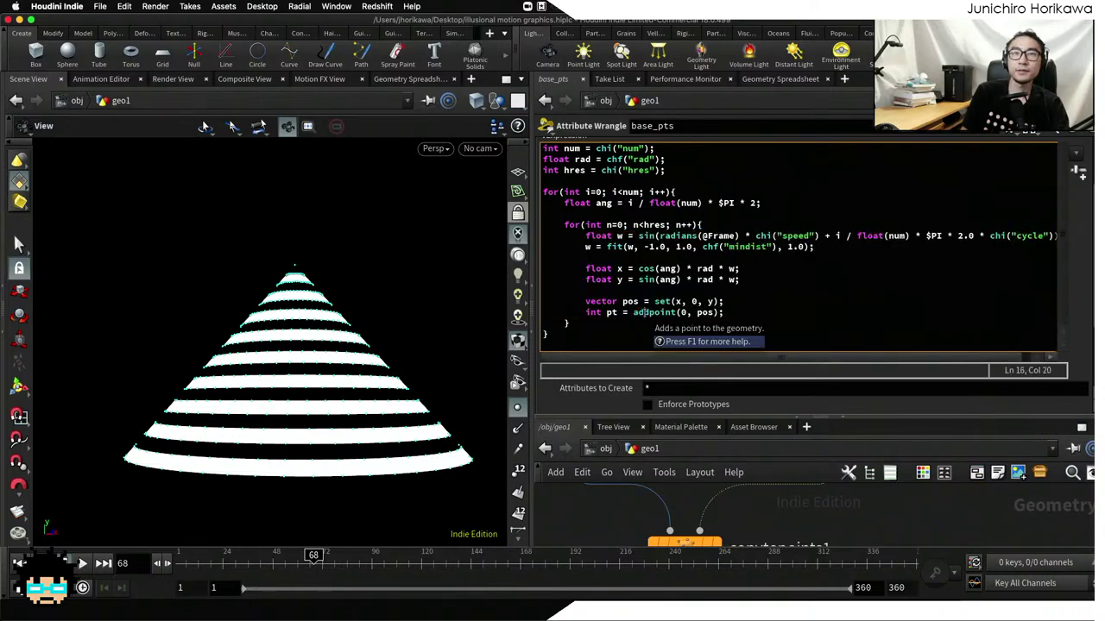
{"action": "left_click", "coordinate": [739, 302]}
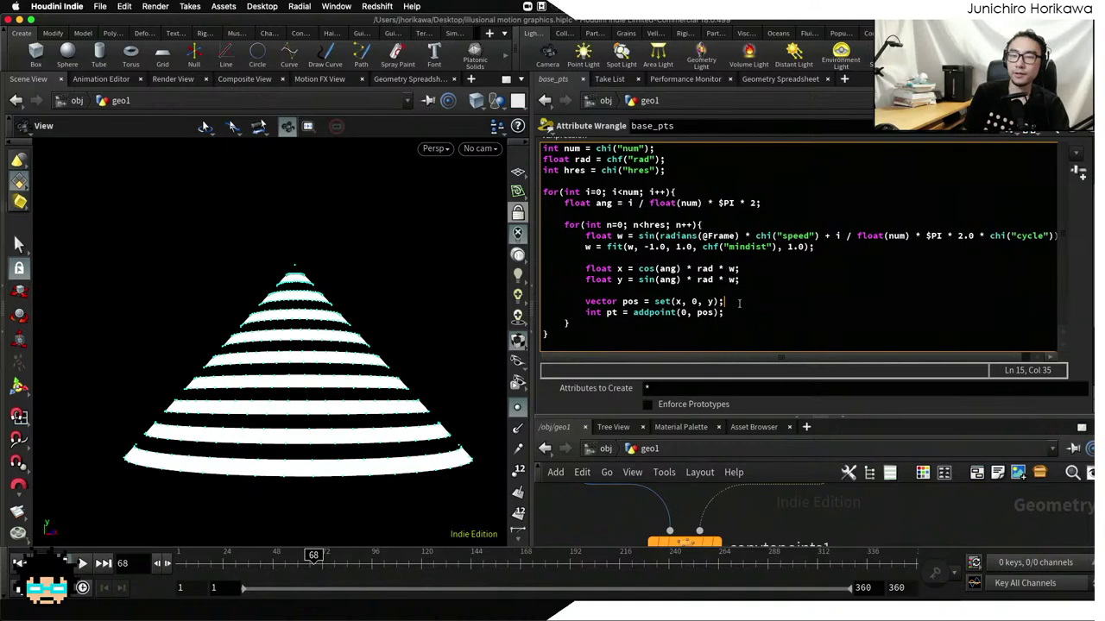
{"action": "key", "text": "Return"}
{"action": "type", "text": "if"}
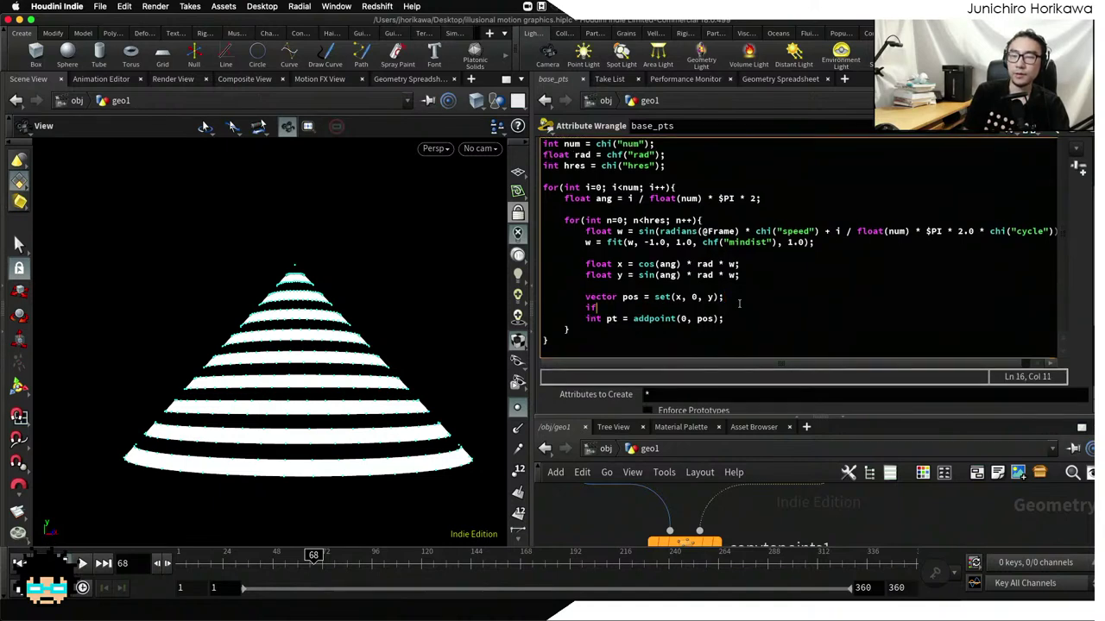
{"action": "type", "text": "(n"}
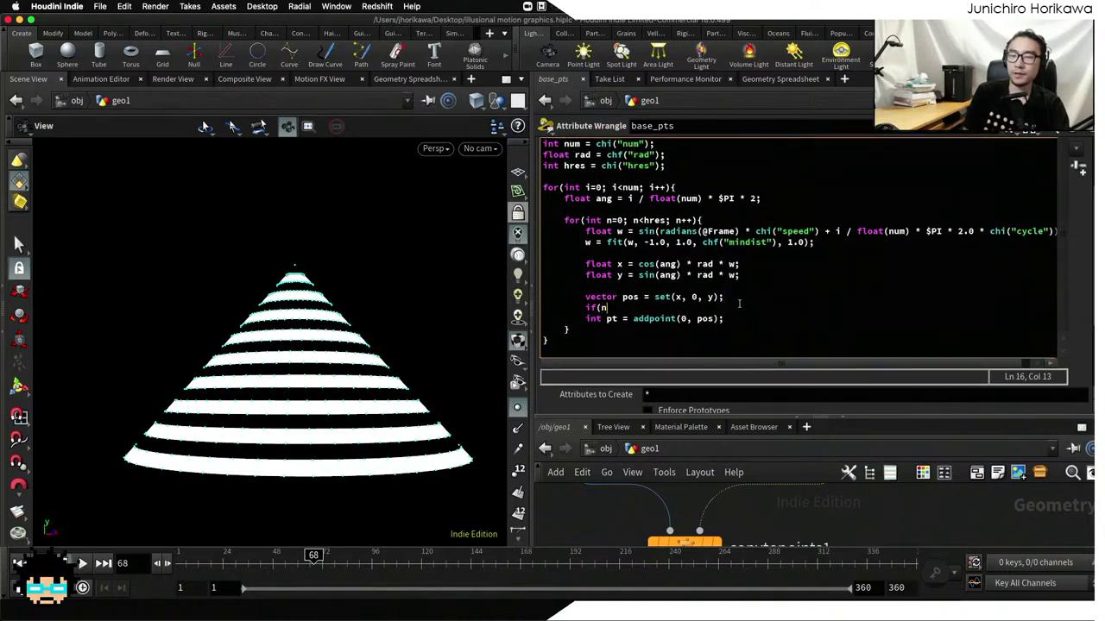
{"action": "type", "text": " == 0){"}
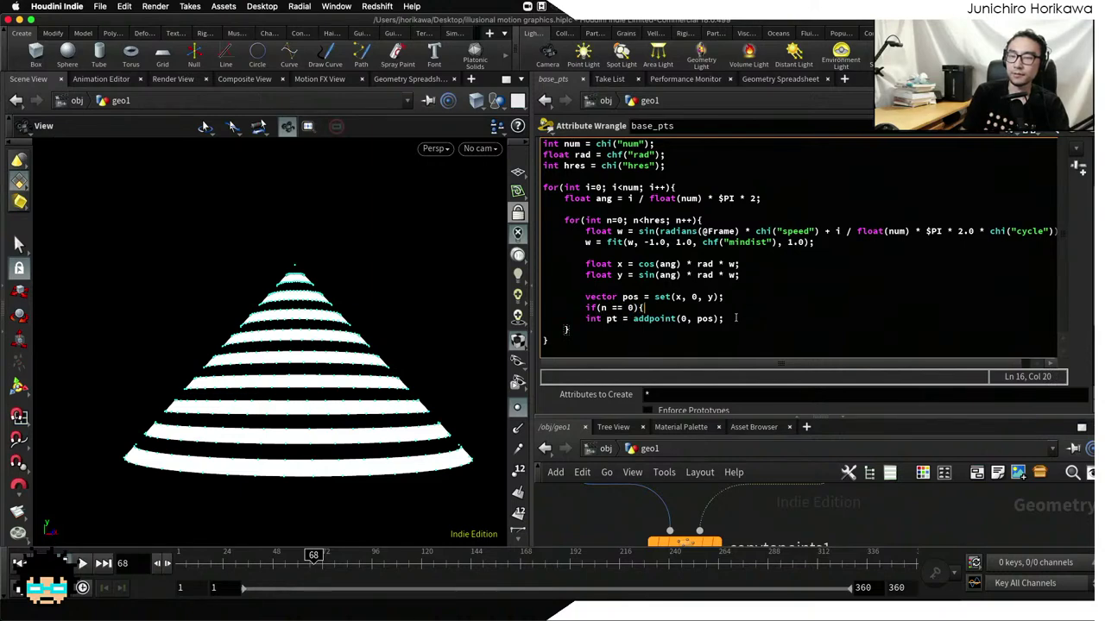
{"action": "key", "text": "Return"}
{"action": "type", "text": "}"}
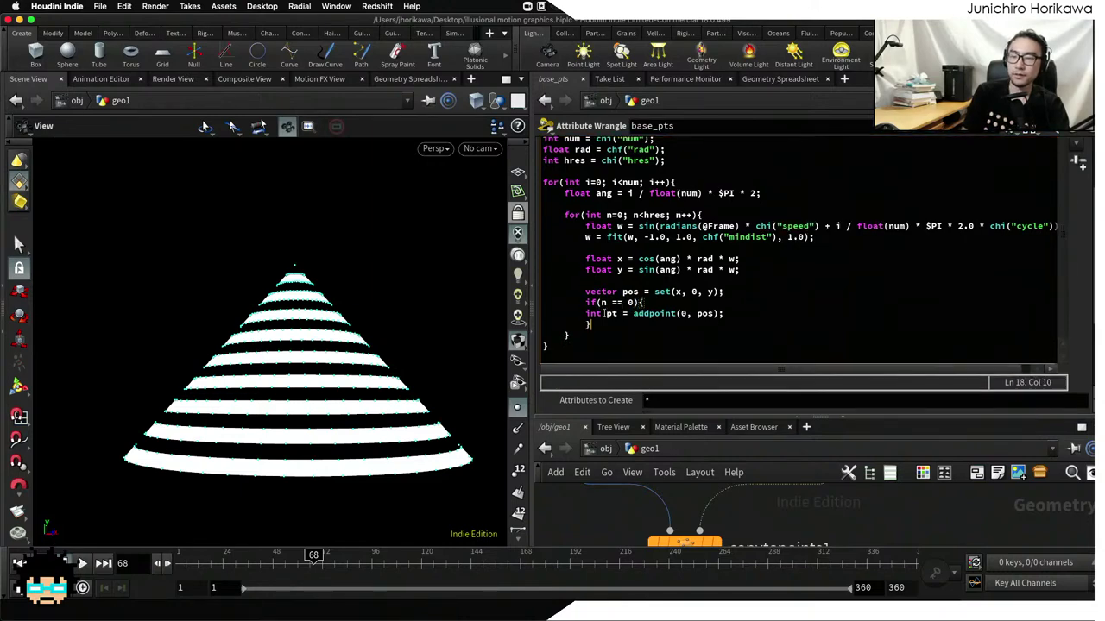
Remove the int declaration so the addpoint line assigns to the existing pt
{"action": "left_click_drag", "start_coordinate": [607, 313], "coordinate": [585, 313]}
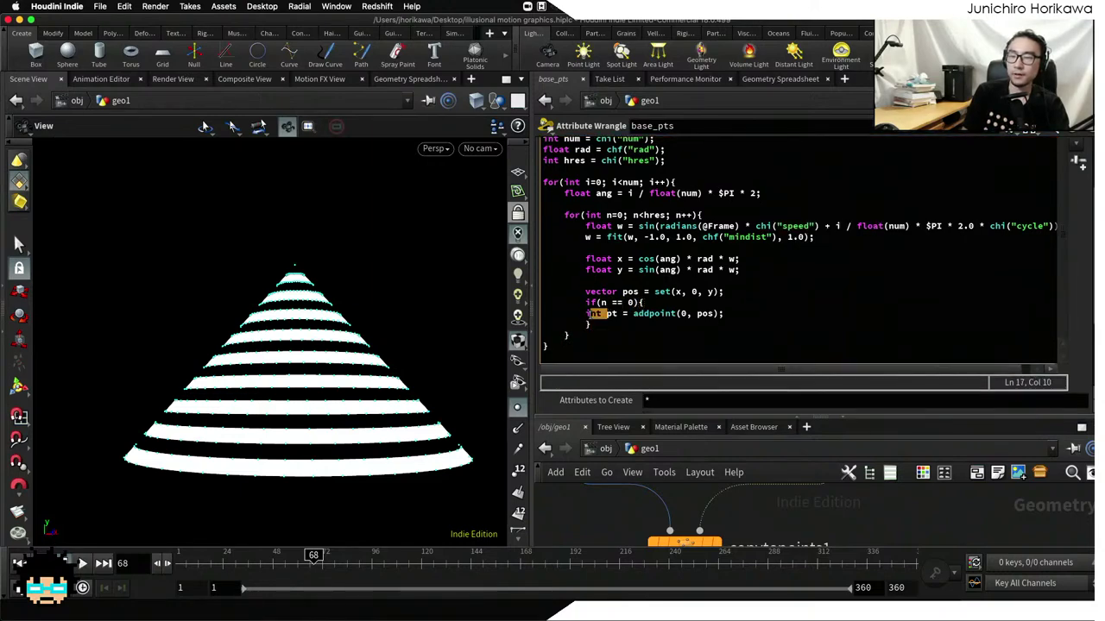
{"action": "key", "text": "BackSpace"}
{"action": "key", "text": "Tab"}
{"action": "key", "text": "shift+Right"}
{"action": "key", "text": "shift+Right"}
{"action": "key", "text": "shift+Right"}
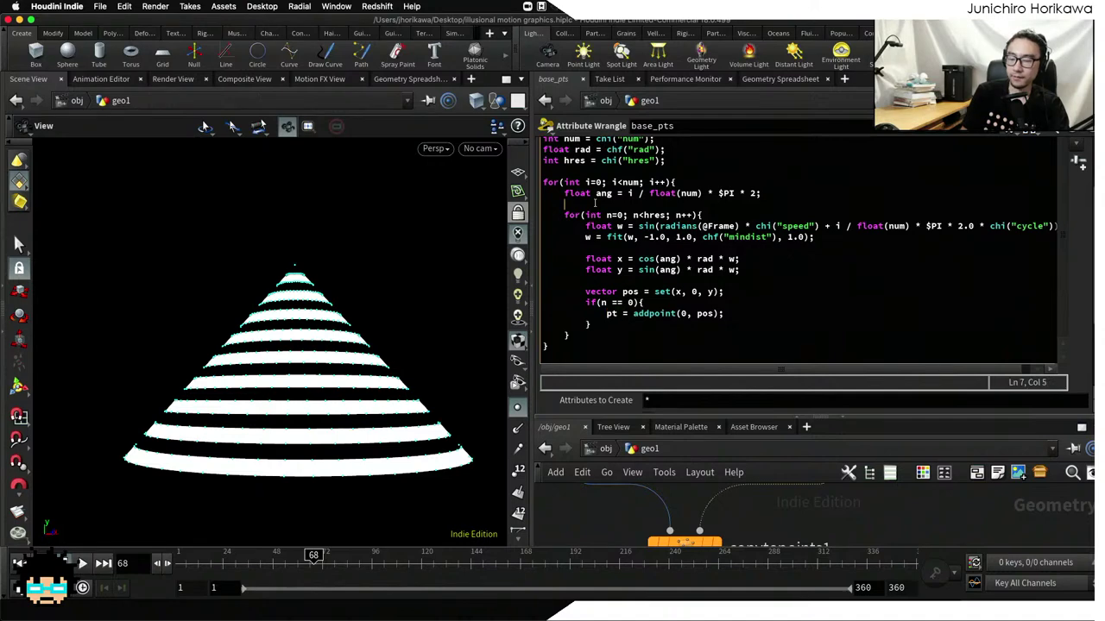
Declare int pt = -1; on a new line above the inner for loop
{"action": "left_click", "coordinate": [593, 204]}
{"action": "key", "text": "Return"}
{"action": "type", "text": "int pt"}
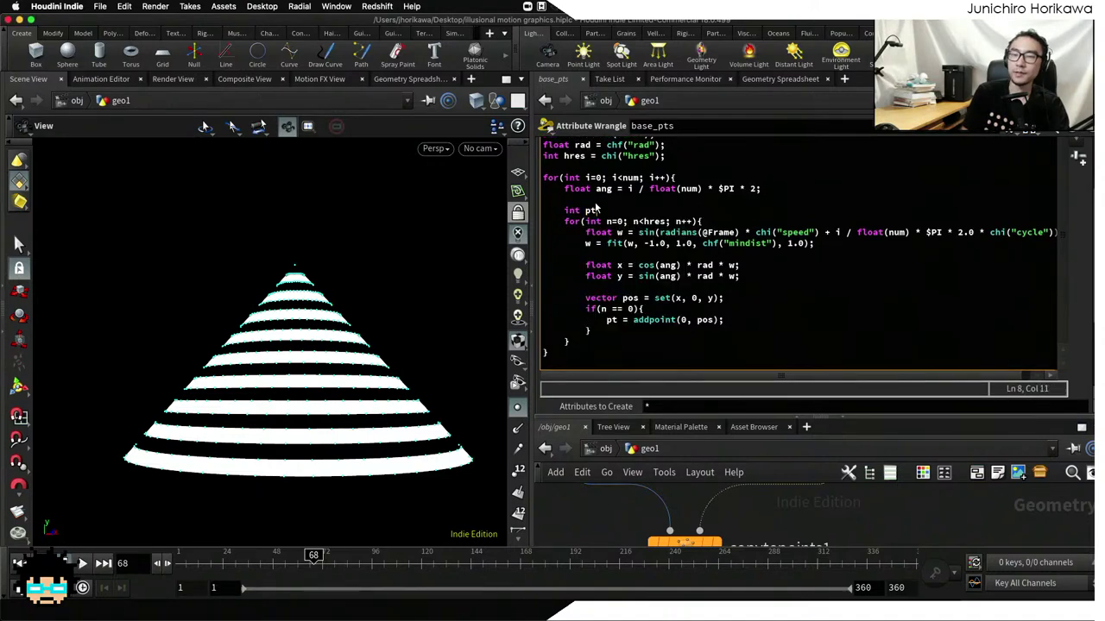
{"action": "type", "text": " = -1;"}
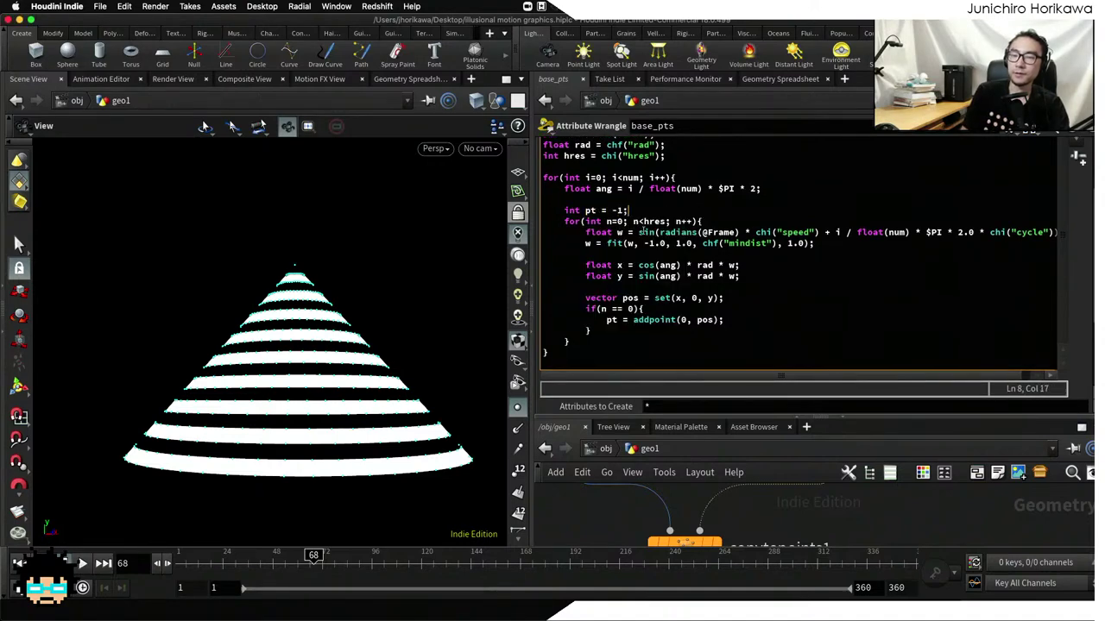
{"action": "left_click", "coordinate": [727, 221]}
{"action": "key", "text": "shift+Home"}
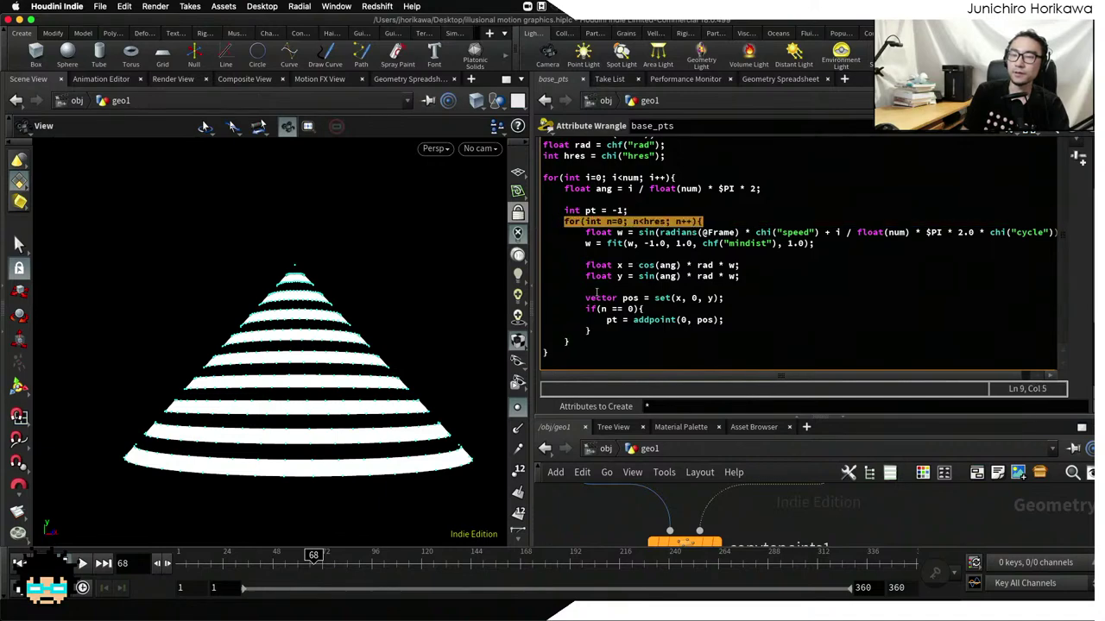
Review the inner loop block and add an empty line after its closing brace
{"action": "left_click", "coordinate": [593, 331]}
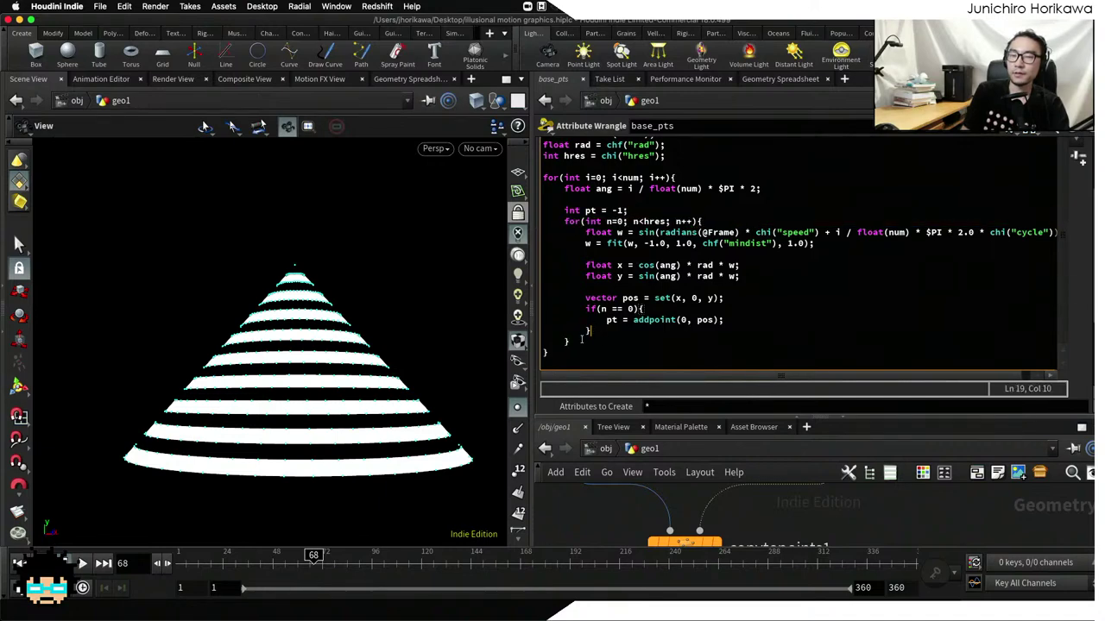
{"action": "left_click_drag", "start_coordinate": [581, 341], "coordinate": [562, 221]}
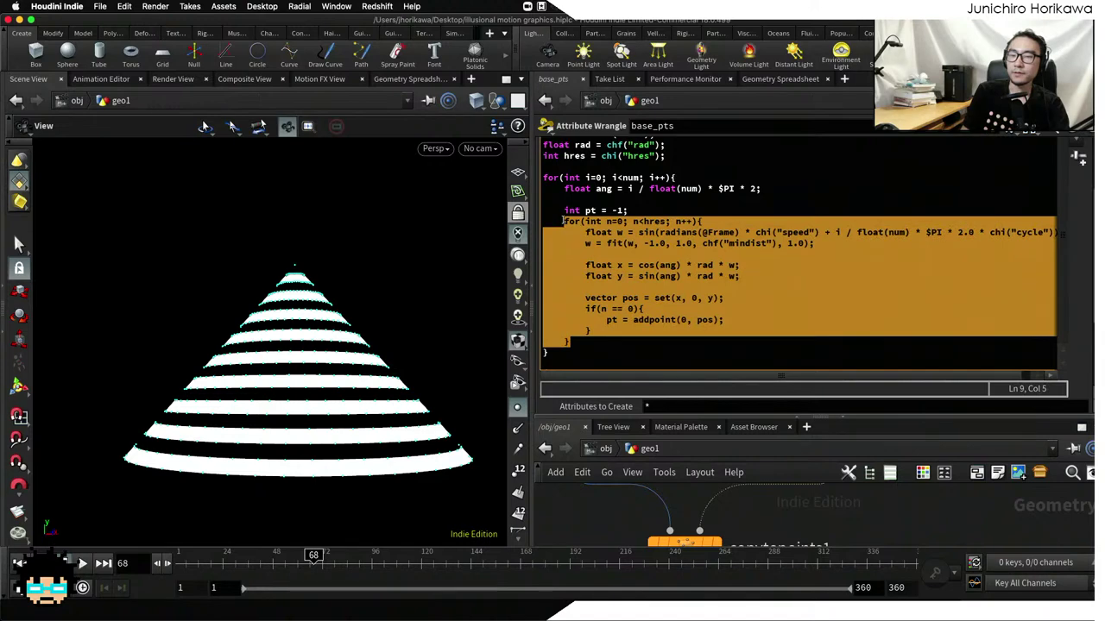
{"action": "left_click", "coordinate": [583, 342]}
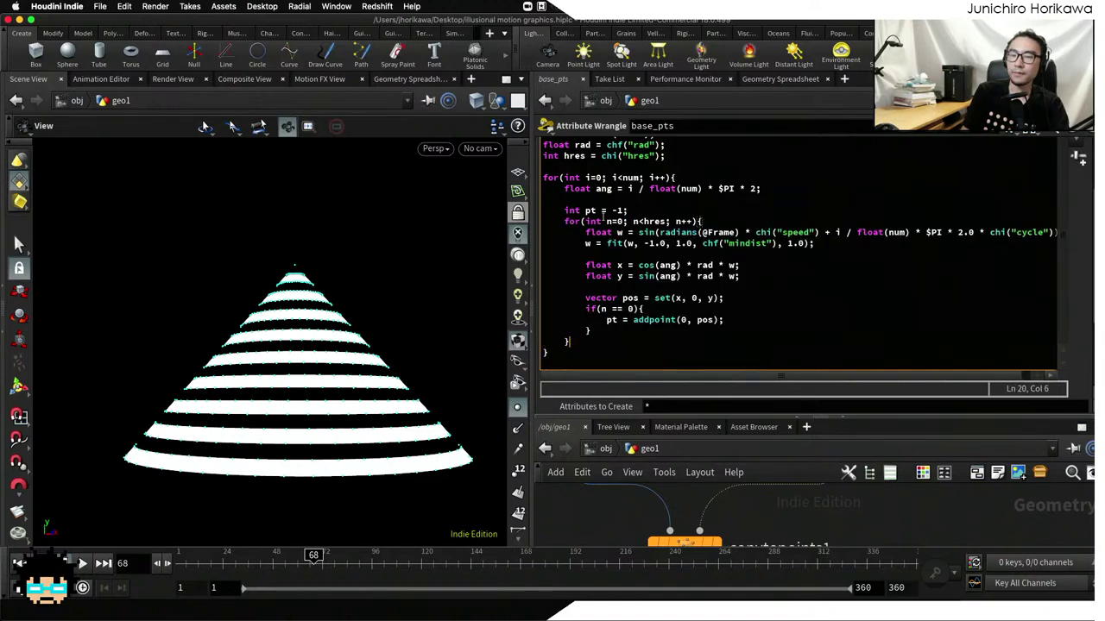
{"action": "left_click_drag", "start_coordinate": [564, 210], "coordinate": [598, 210]}
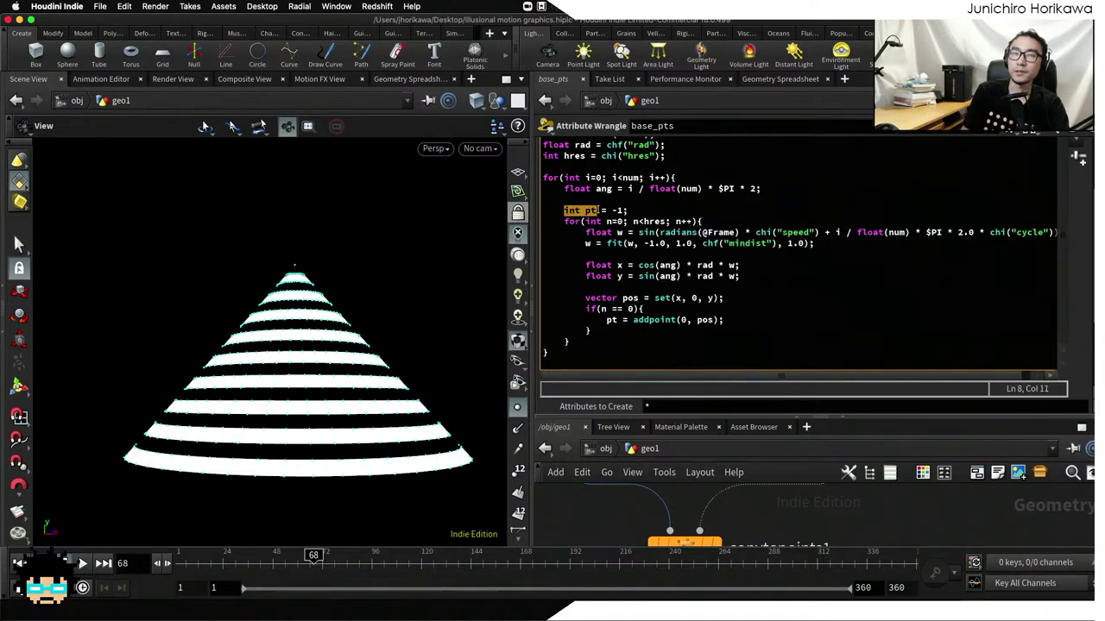
{"action": "left_click", "coordinate": [579, 344]}
{"action": "key", "text": "Return"}
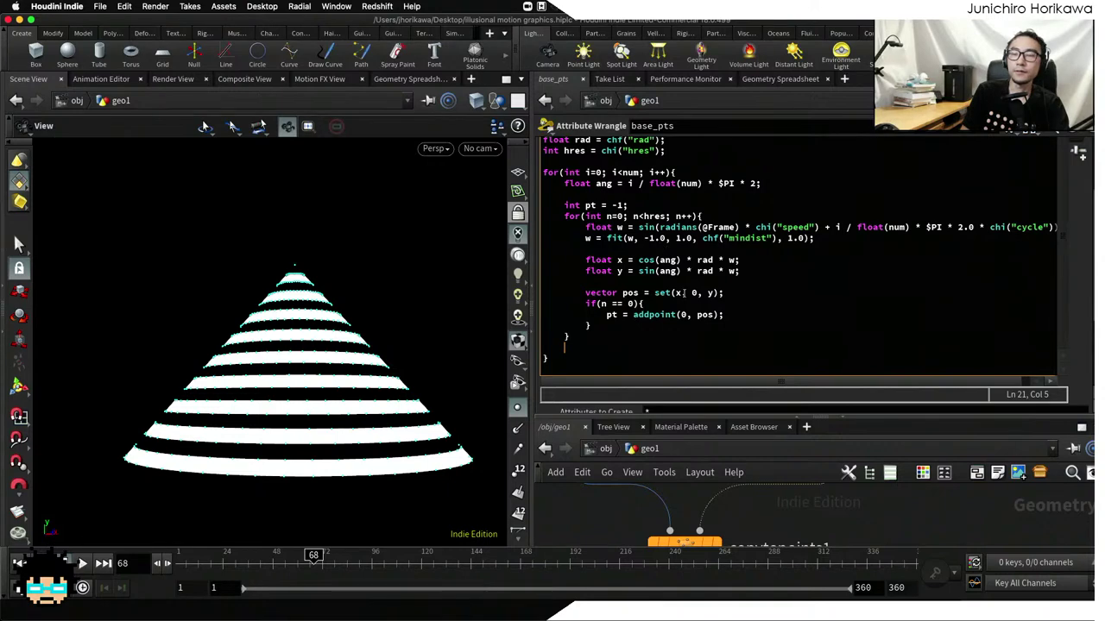
{"action": "key", "text": "shift+Up"}
{"action": "key", "text": "shift+Up"}
{"action": "key", "text": "shift+Up"}
{"action": "key", "text": "shift+Up"}
{"action": "key", "text": "shift+Up"}
{"action": "key", "text": "shift+Up"}
{"action": "key", "text": "shift+Up"}
{"action": "key", "text": "shift+Up"}
{"action": "key", "text": "shift+Up"}
{"action": "key", "text": "shift+Up"}
{"action": "key", "text": "shift+Up"}
{"action": "key", "text": "shift+Up"}
Review the inner hres loop code, then orbit the viewport to look down on the cone's rings
{"action": "left_click", "coordinate": [609, 238]}
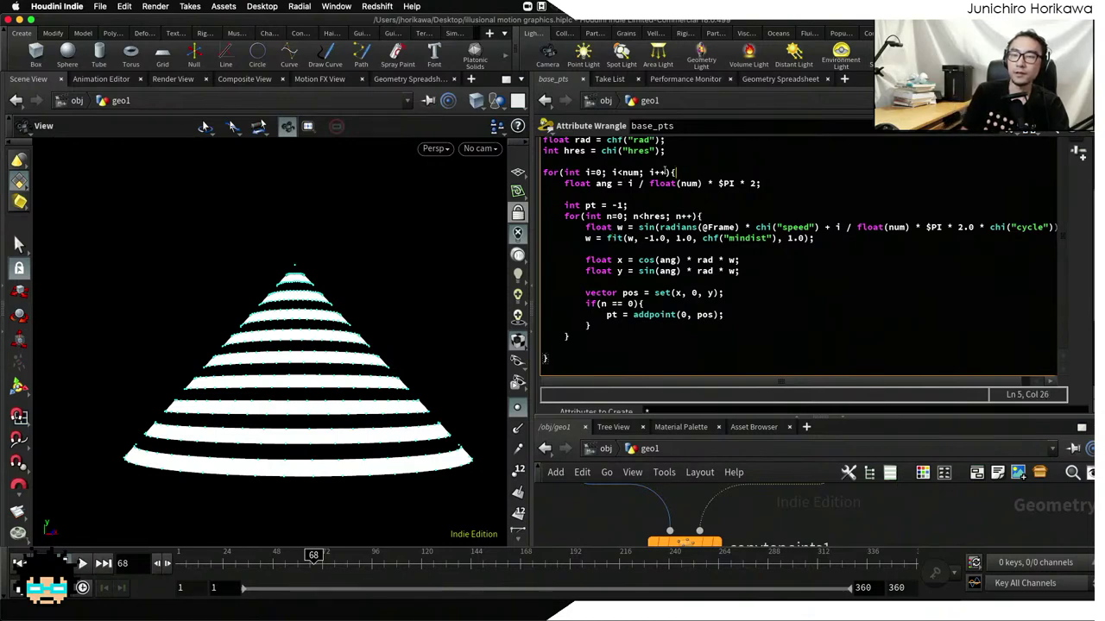
{"action": "left_click", "coordinate": [633, 173]}
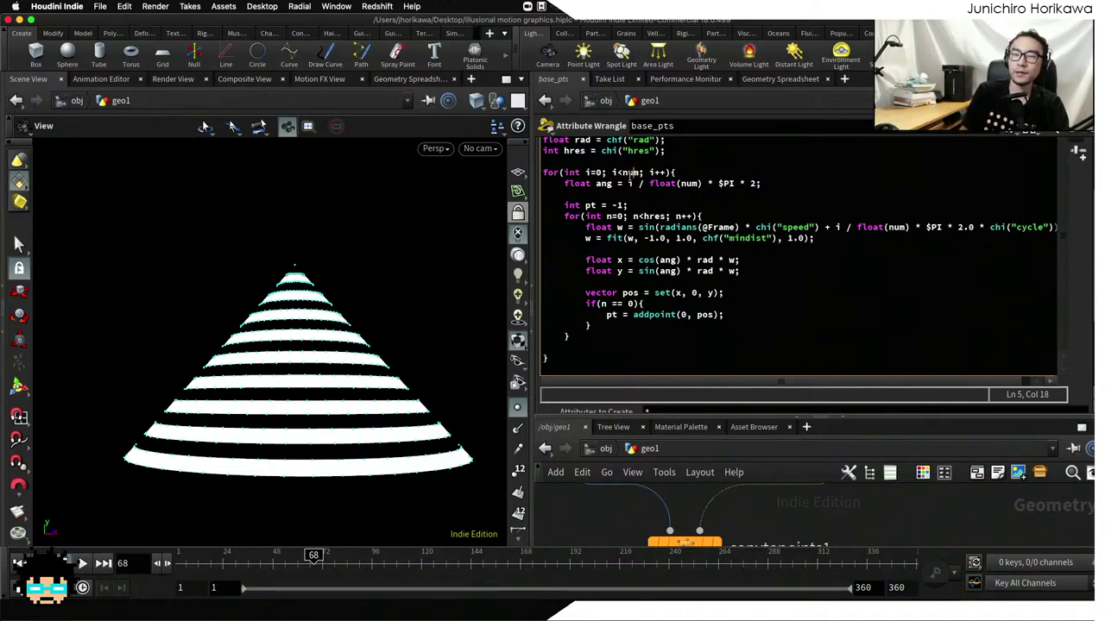
{"action": "left_click", "coordinate": [612, 229]}
{"action": "left_click", "coordinate": [610, 227]}
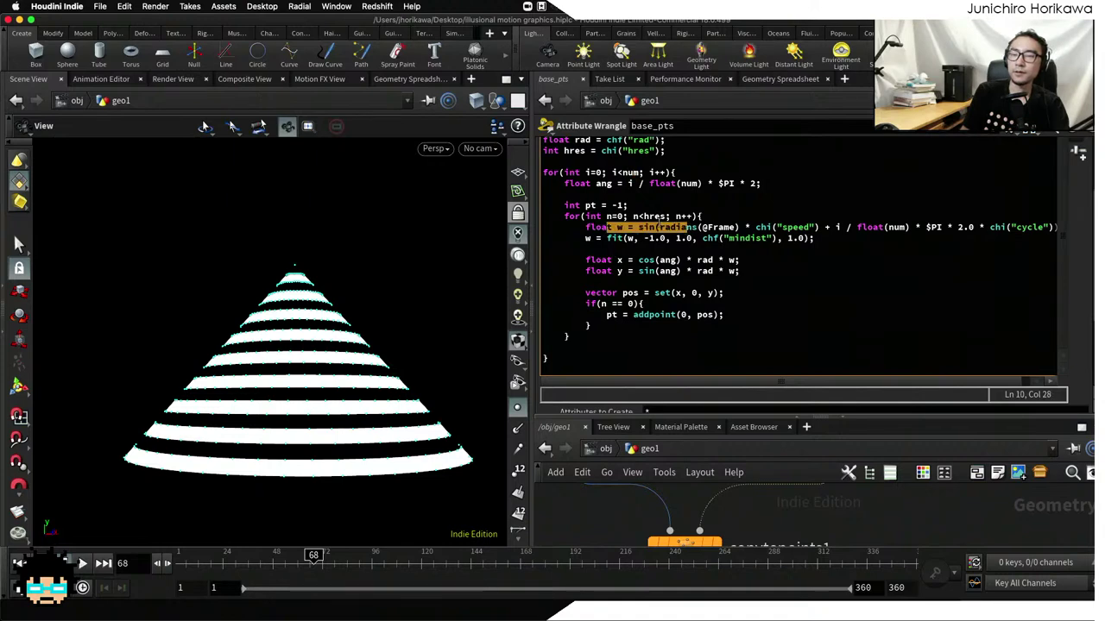
{"action": "left_click", "coordinate": [642, 216]}
{"action": "left_click_drag", "start_coordinate": [566, 215], "coordinate": [708, 216]}
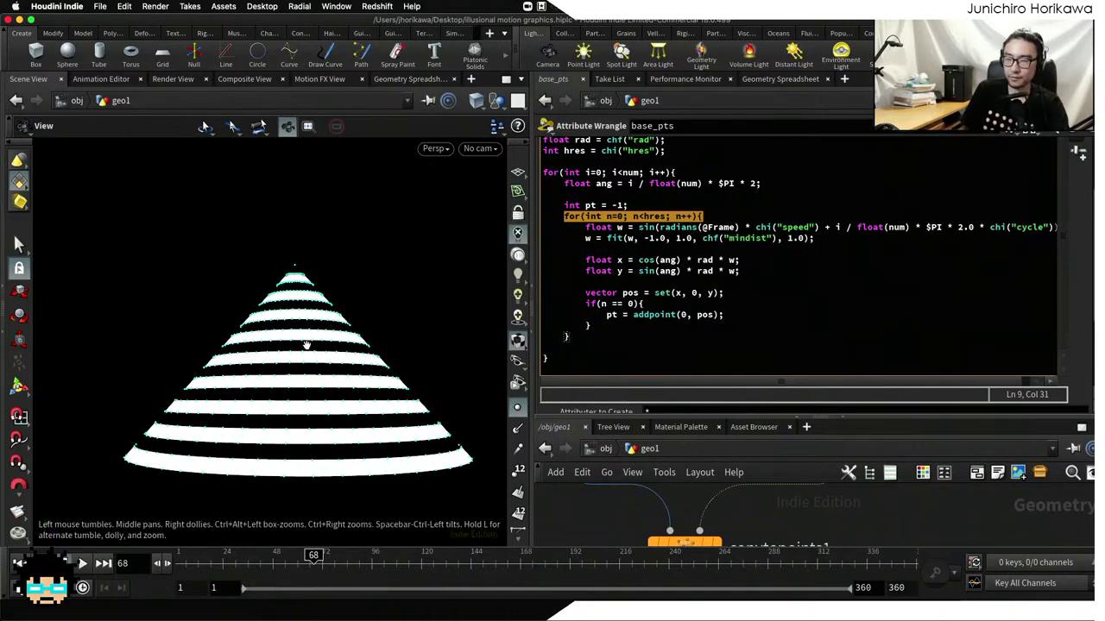
{"action": "left_click_drag", "start_coordinate": [306, 345], "coordinate": [312, 392]}
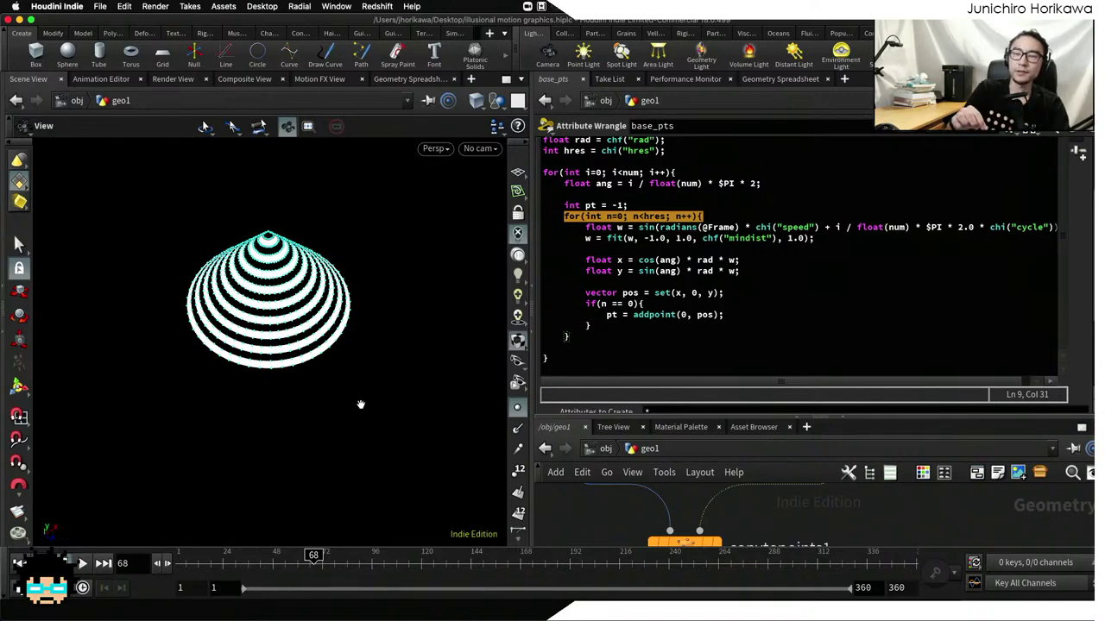
{"action": "left_click", "coordinate": [675, 217]}
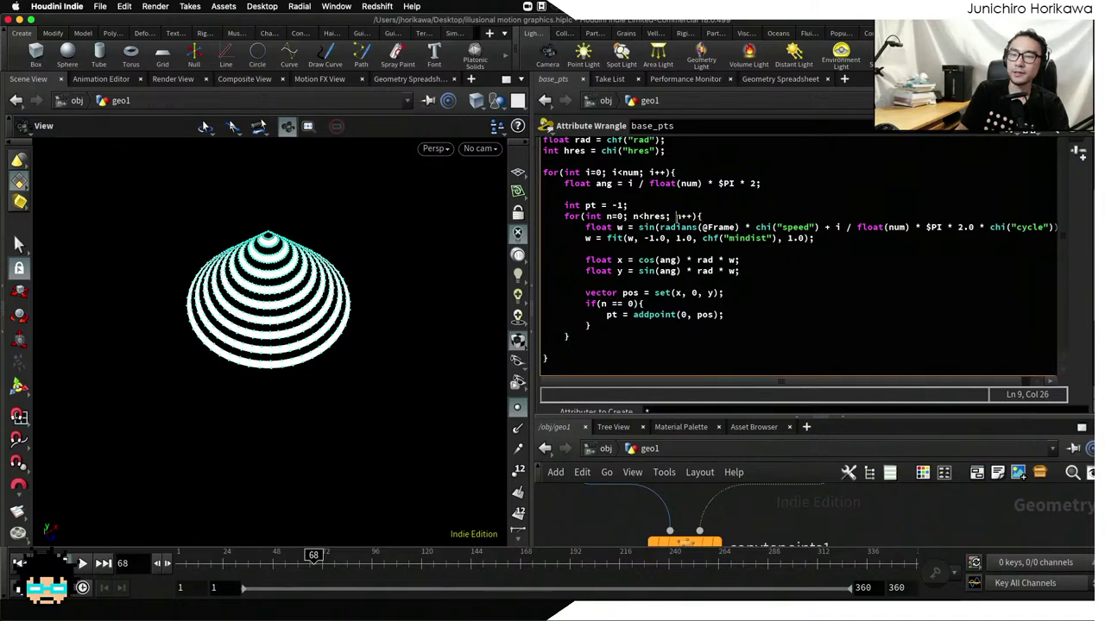
{"action": "left_click_drag", "start_coordinate": [824, 227], "coordinate": [981, 227]}
{"action": "left_click", "coordinate": [899, 227]}
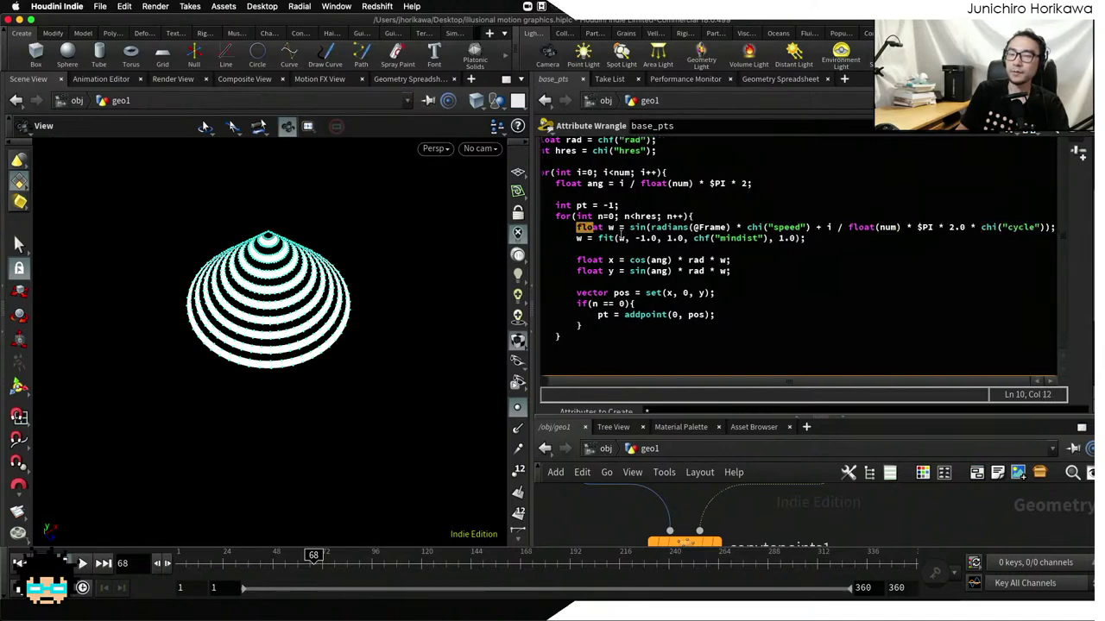
{"action": "left_click_drag", "start_coordinate": [575, 227], "coordinate": [818, 237]}
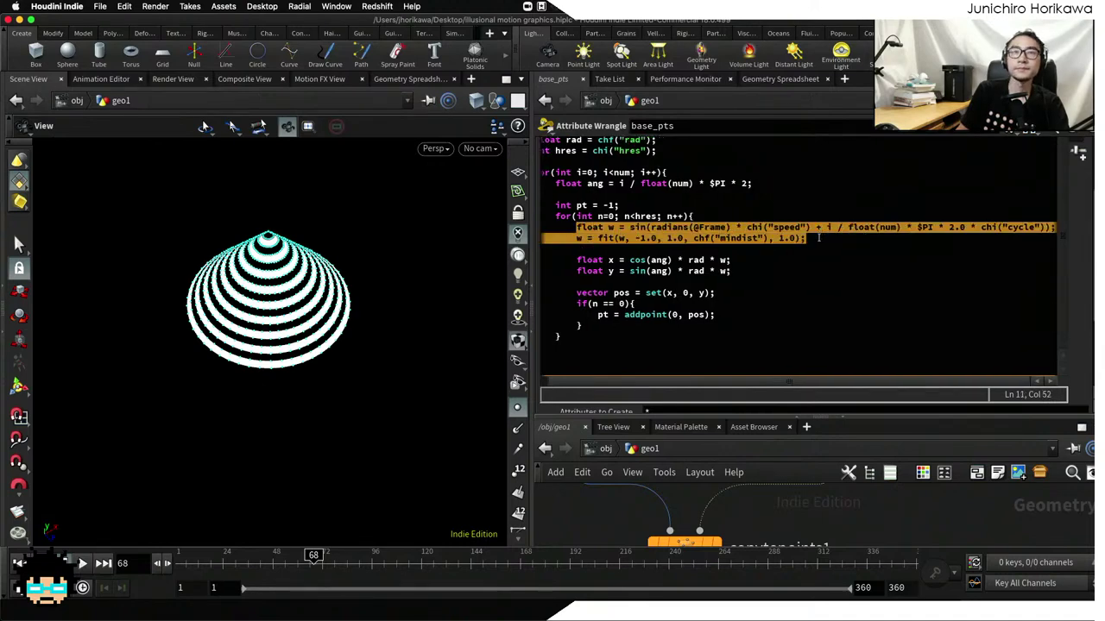
{"action": "left_click", "coordinate": [818, 238]}
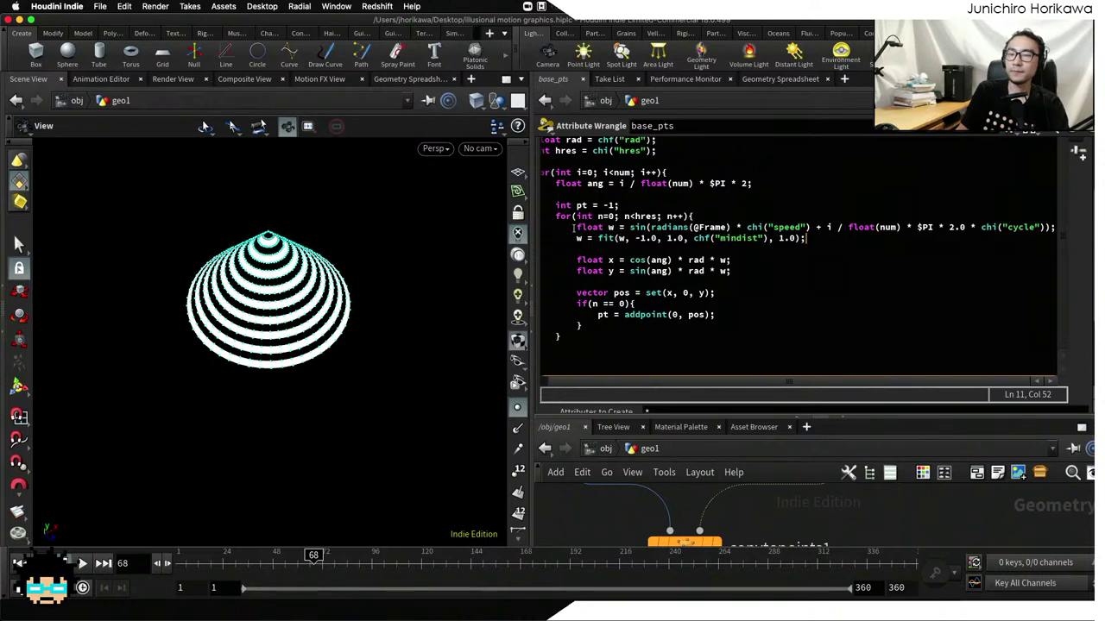
{"action": "left_click_drag", "start_coordinate": [575, 227], "coordinate": [941, 222]}
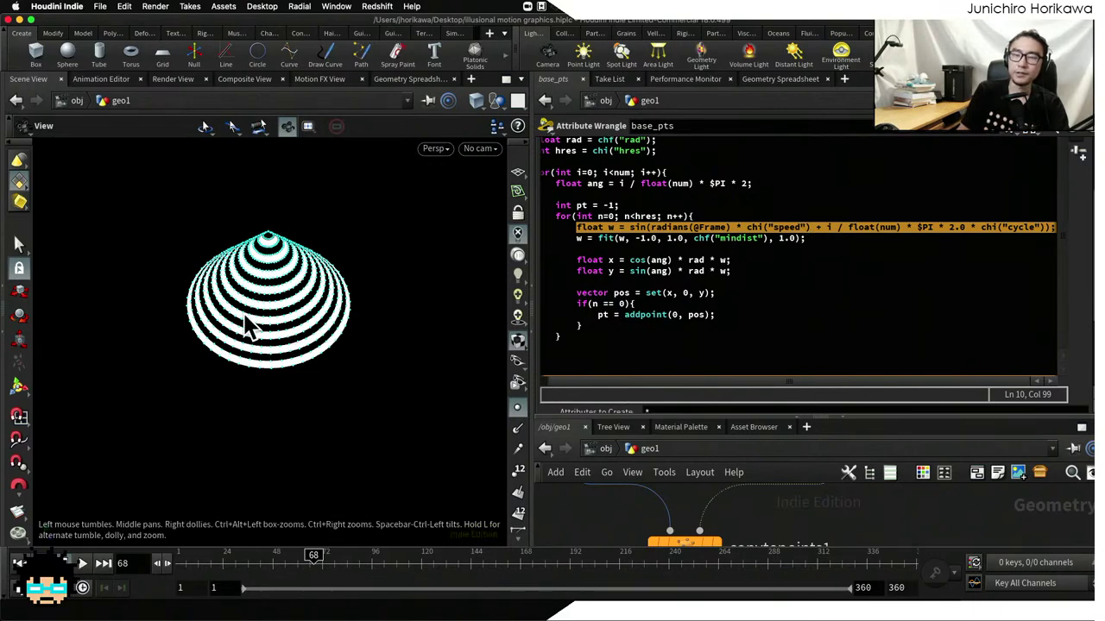
{"action": "left_click", "coordinate": [652, 249]}
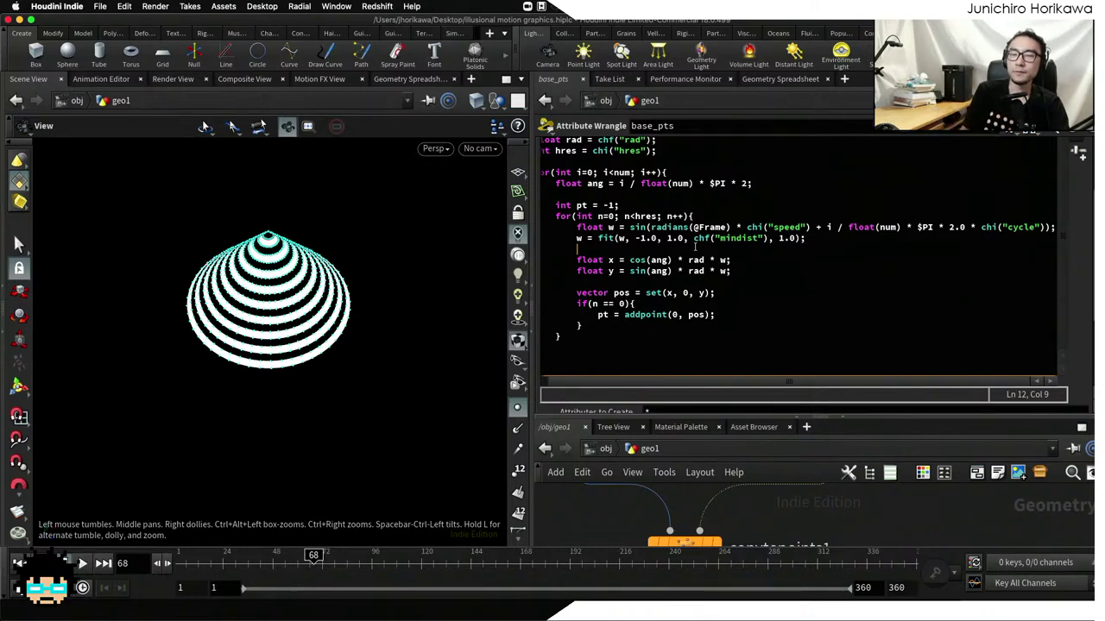
{"action": "left_click", "coordinate": [727, 227]}
{"action": "type", "text": "+ "}
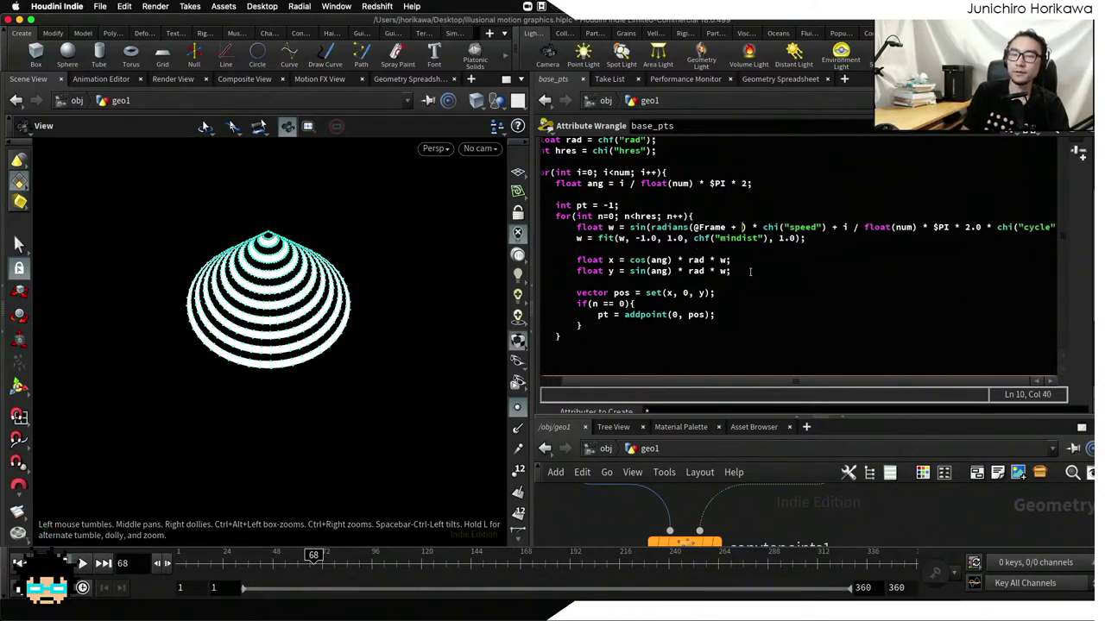
{"action": "type", "text": "n"}
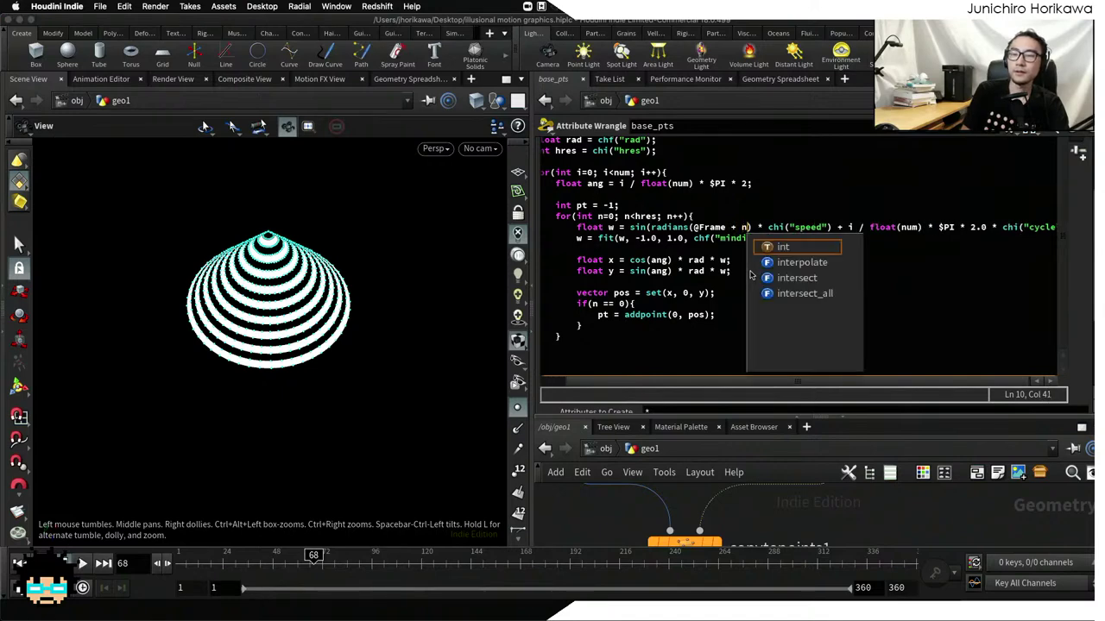
{"action": "left_click_drag", "start_coordinate": [650, 227], "coordinate": [696, 227]}
{"action": "left_click", "coordinate": [750, 228]}
{"action": "left_click", "coordinate": [745, 227]}
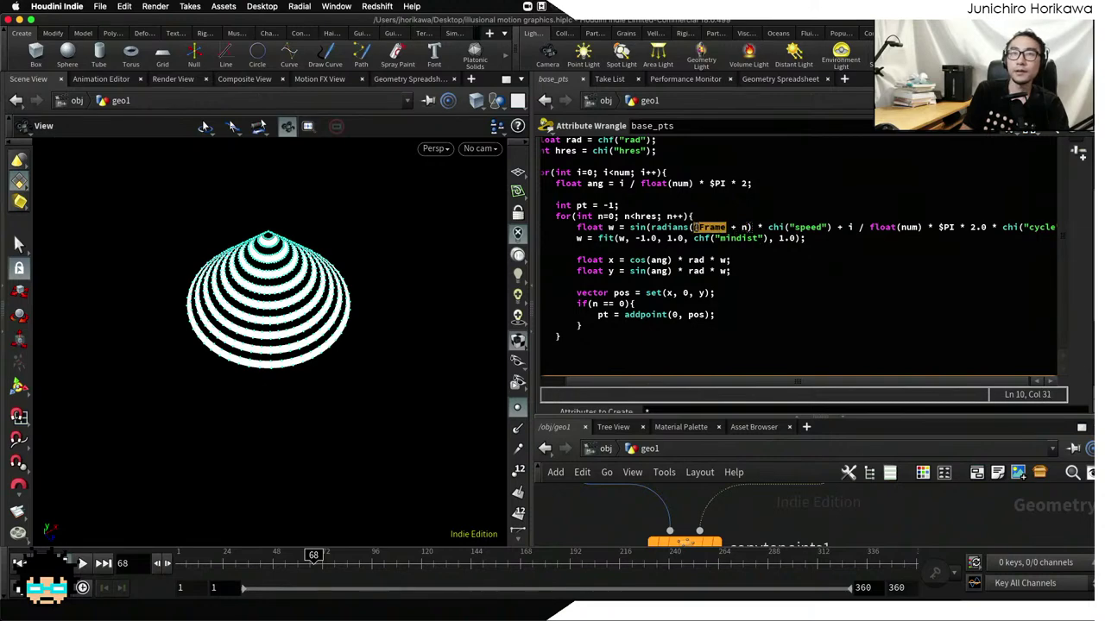
{"action": "left_click", "coordinate": [748, 227]}
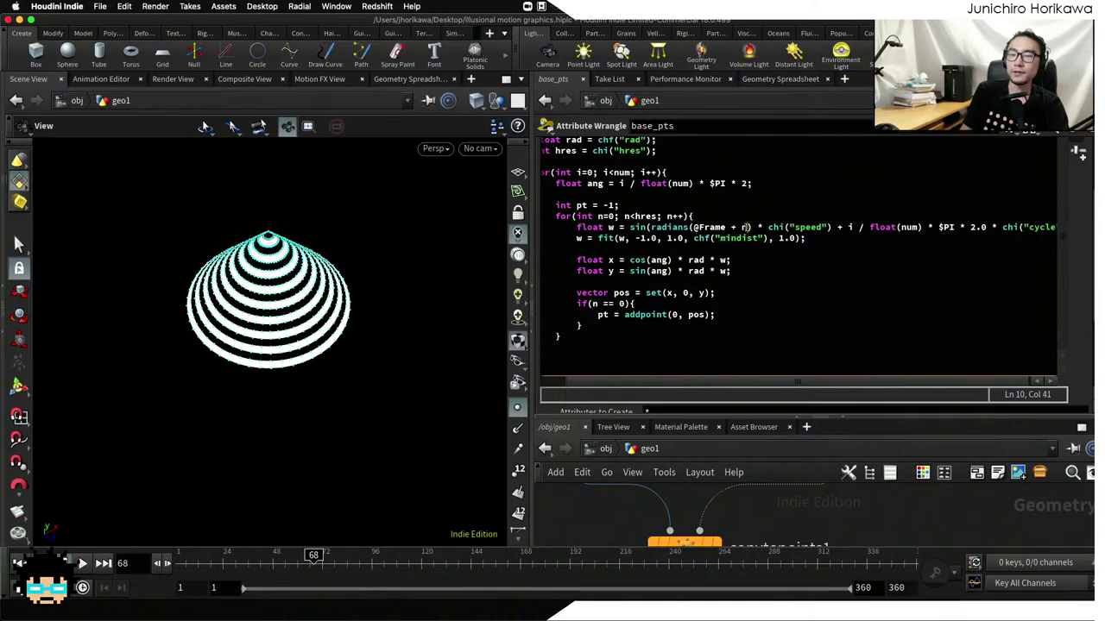
{"action": "type", "text": "* chi("}
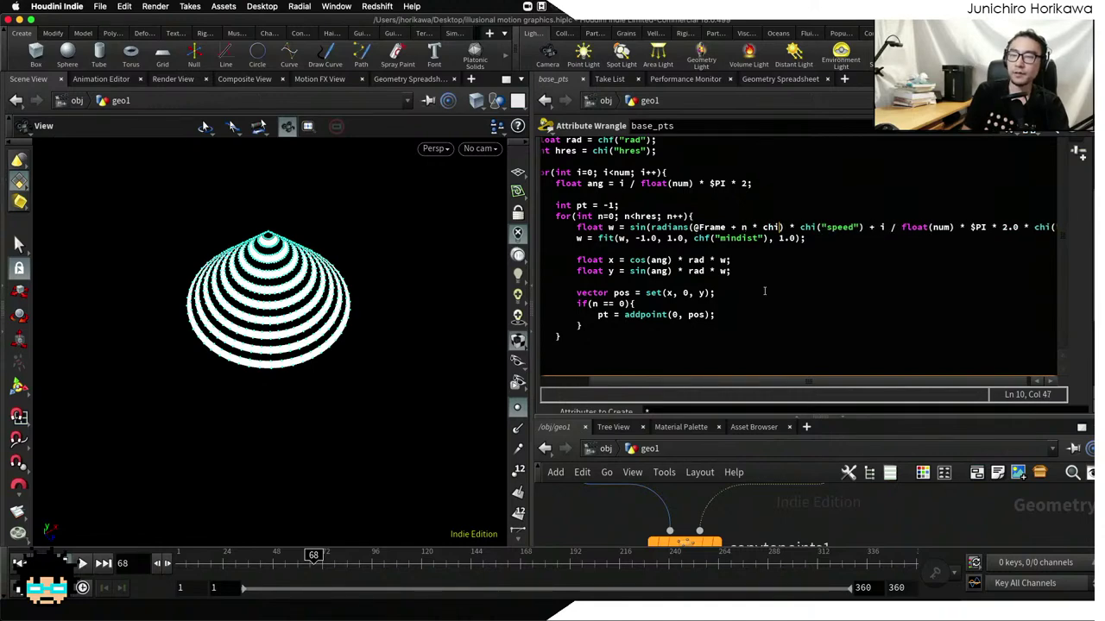
{"action": "type", "text": "\""}
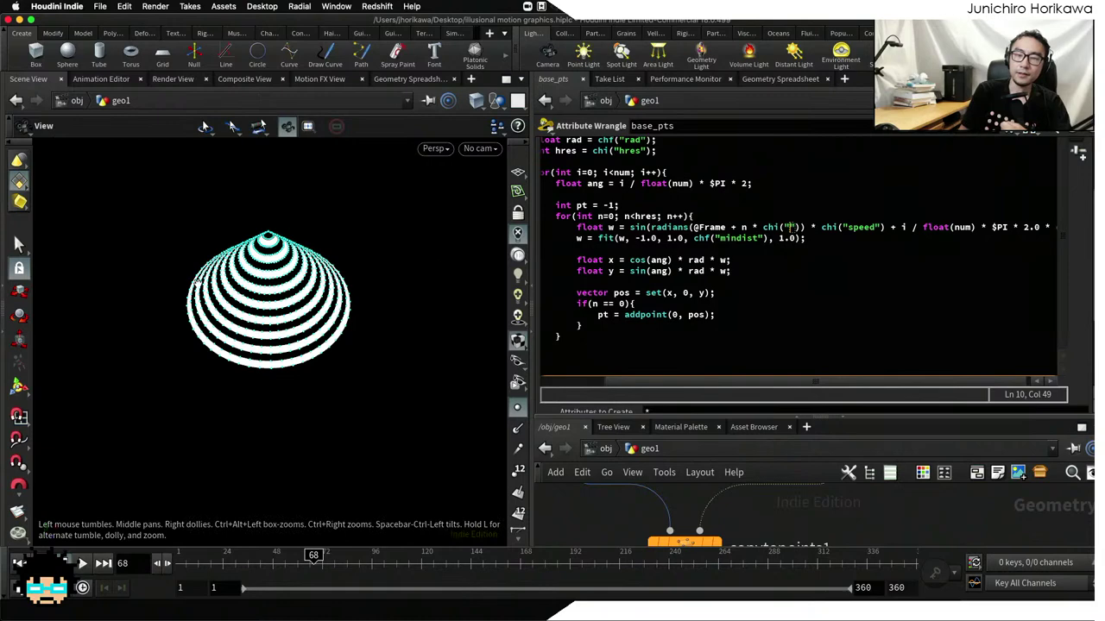
{"action": "scroll", "coordinate": [297, 324], "scroll_direction": "up", "scroll_amount": 3}
{"action": "left_click_drag", "start_coordinate": [296, 326], "coordinate": [261, 242]}
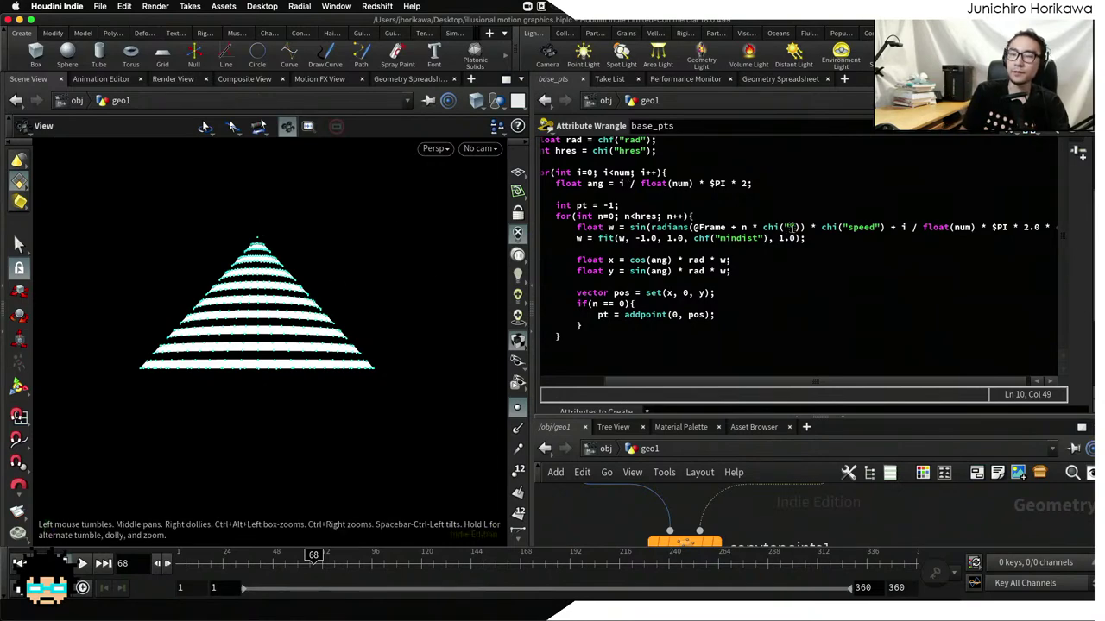
Name the chi channel "inertia", create its parameter, and set Inertia to 1
{"action": "left_click_drag", "start_coordinate": [803, 227], "coordinate": [762, 227]}
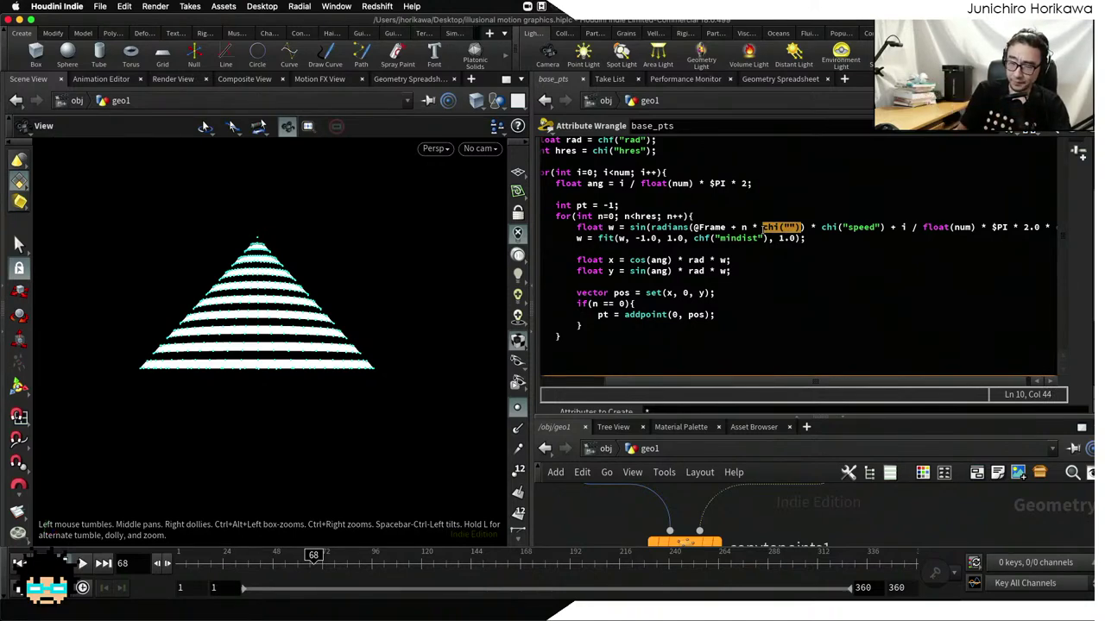
{"action": "type", "text": "chi(\"i"}
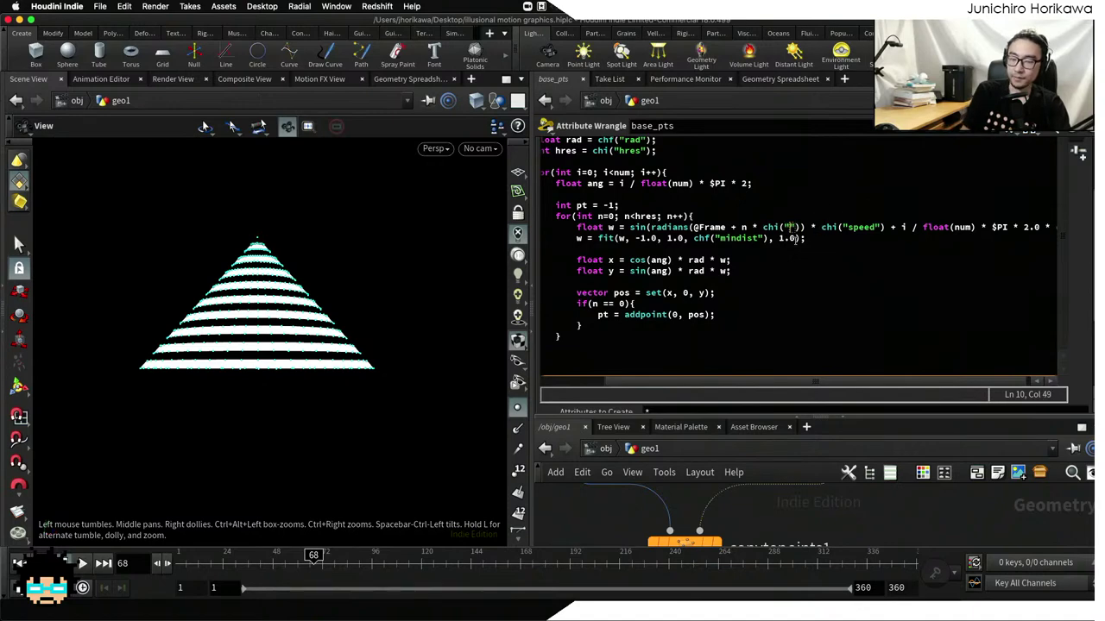
{"action": "type", "text": "nertia"}
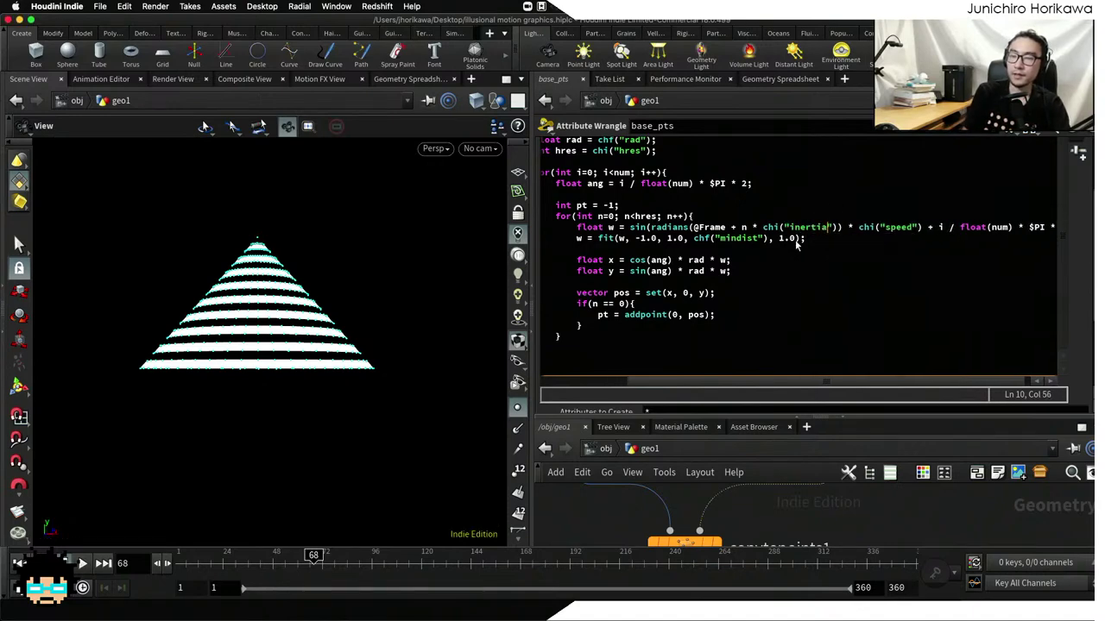
{"action": "left_click", "coordinate": [1078, 152]}
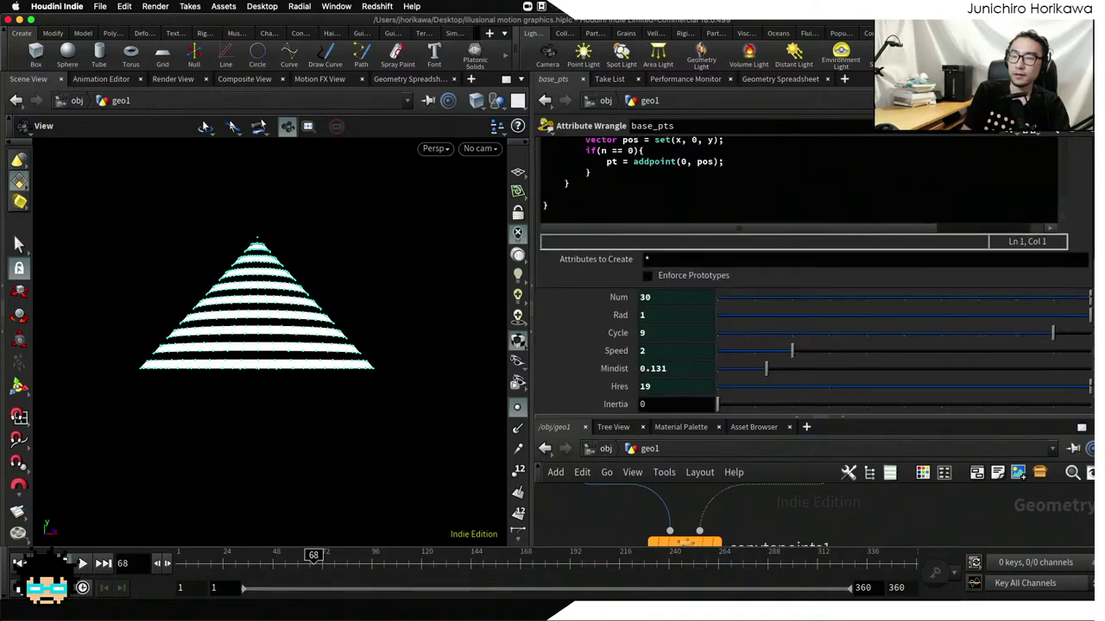
{"action": "left_click_drag", "start_coordinate": [730, 407], "coordinate": [758, 406]}
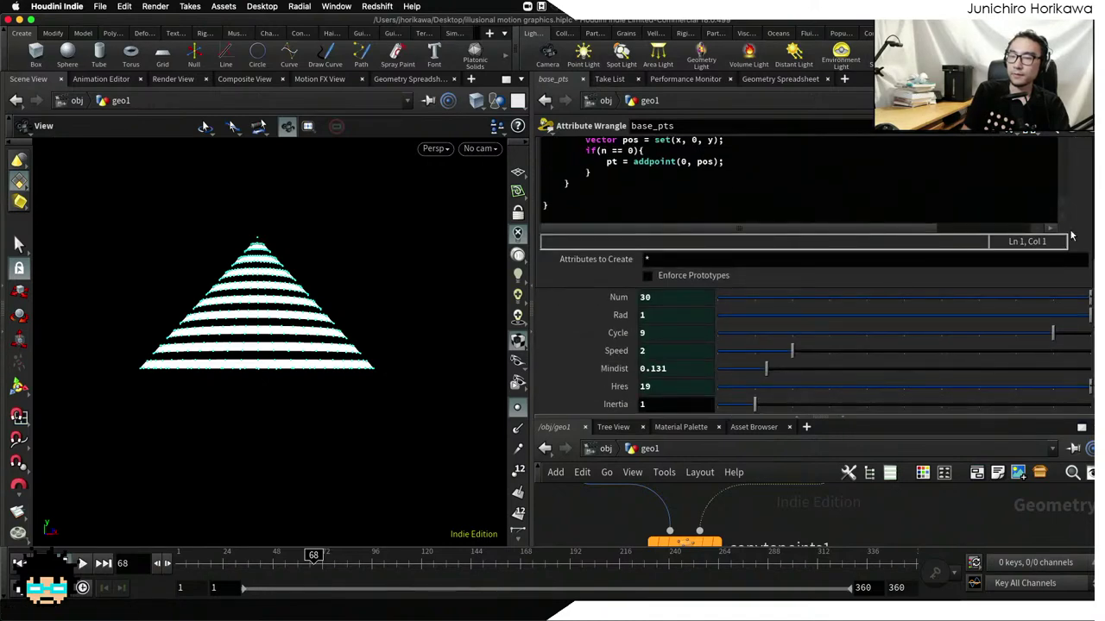
{"action": "scroll", "coordinate": [1071, 235], "scroll_direction": "up", "scroll_amount": 5}
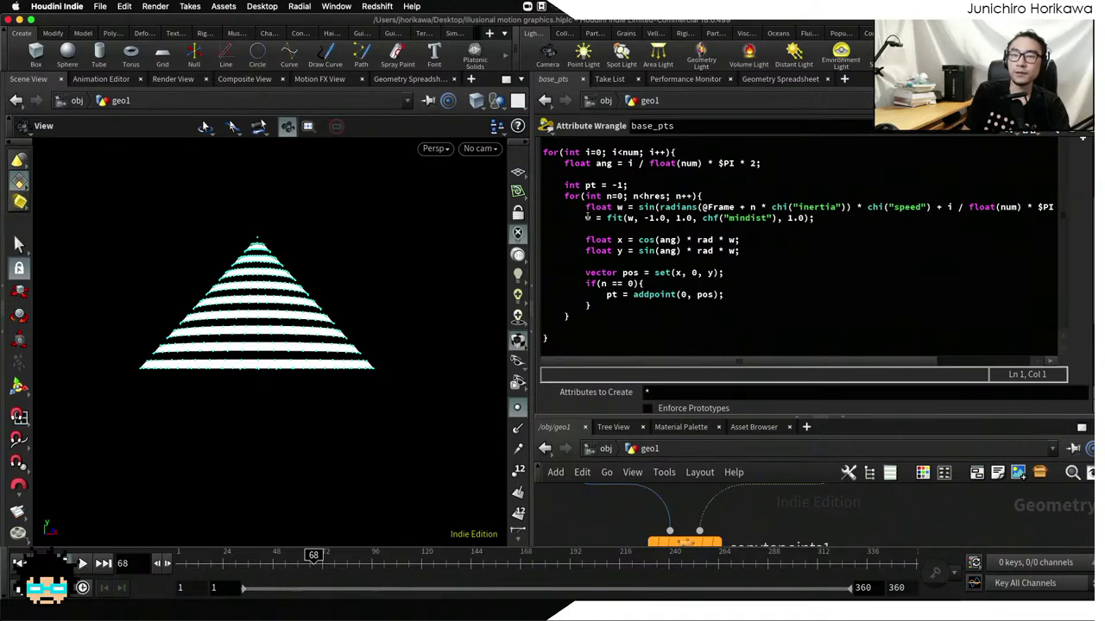
Review the mindist remap, pos vector, addpoint and n == 0 lines in the inner loop
{"action": "left_click_drag", "start_coordinate": [586, 218], "coordinate": [817, 219]}
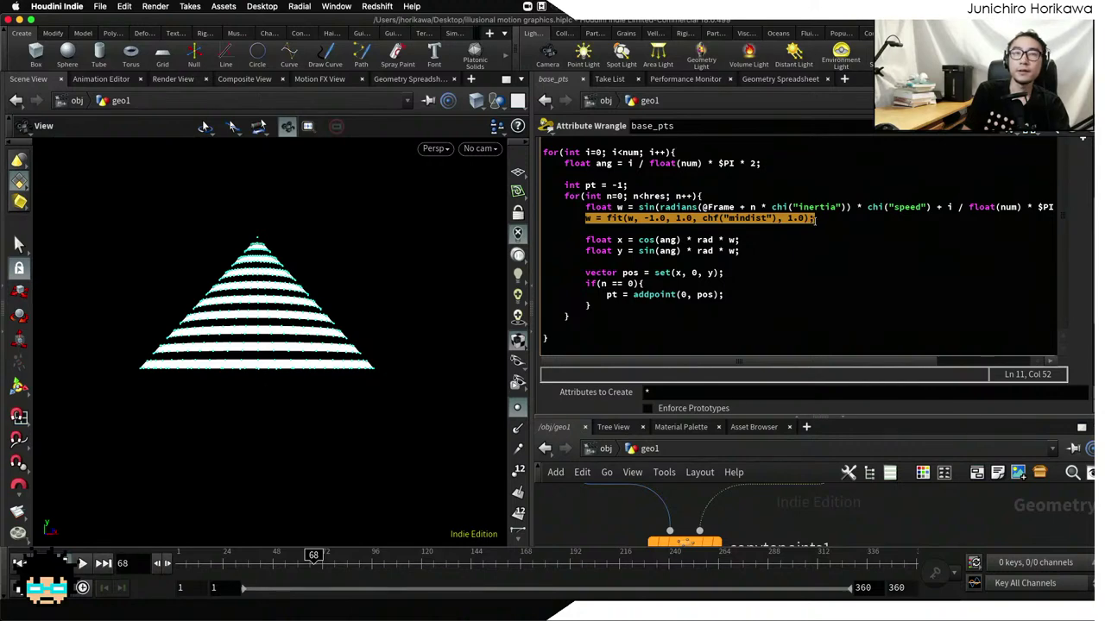
{"action": "left_click", "coordinate": [791, 231]}
{"action": "left_click_drag", "start_coordinate": [724, 273], "coordinate": [586, 273]}
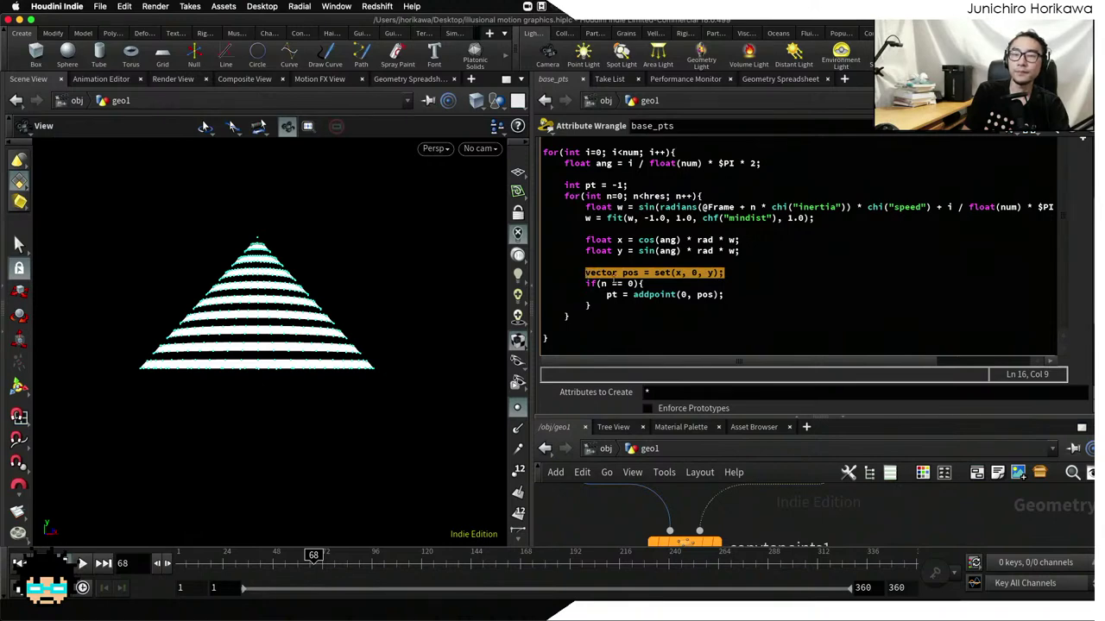
{"action": "left_click_drag", "start_coordinate": [725, 294], "coordinate": [647, 283]}
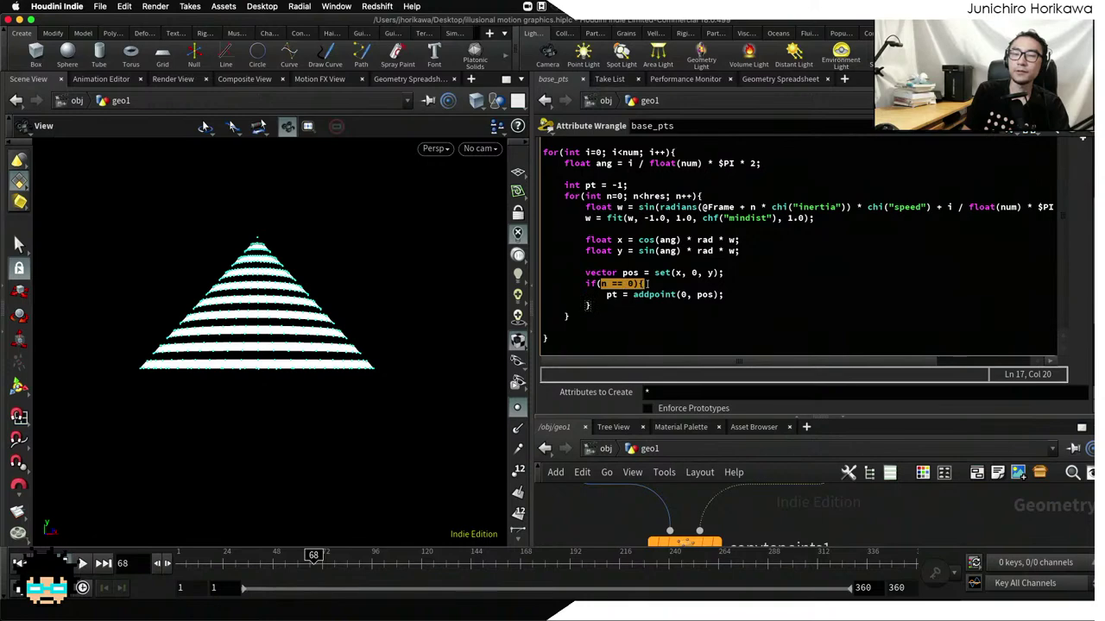
{"action": "left_click", "coordinate": [647, 283]}
Add a blank line after the n == 0 block and move to the end of int pt = -1;
{"action": "left_click", "coordinate": [620, 305]}
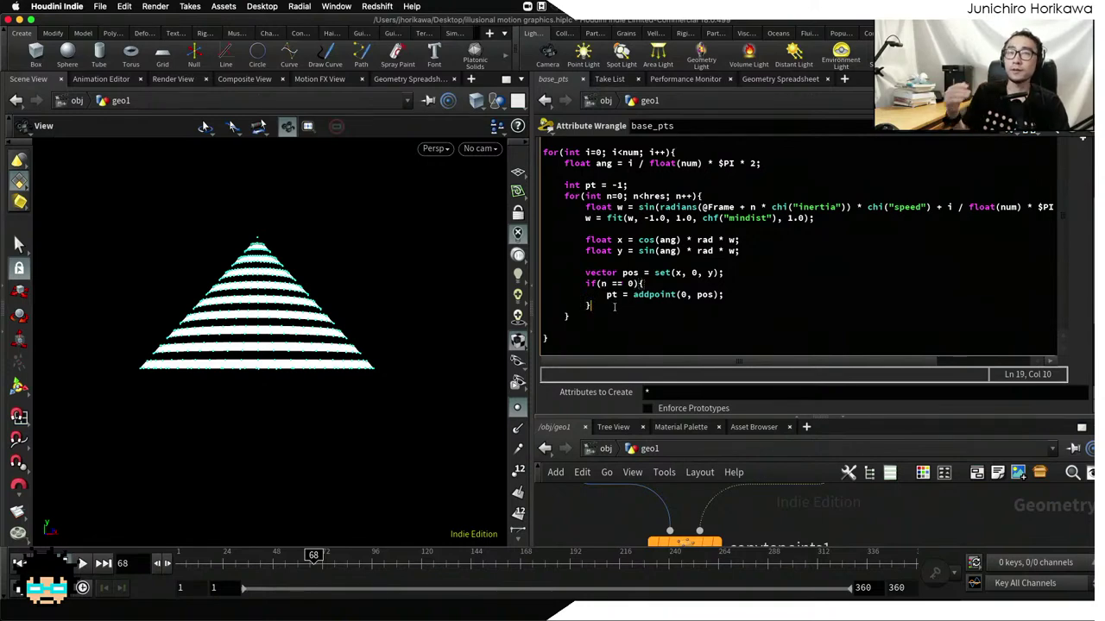
{"action": "key", "text": "Return"}
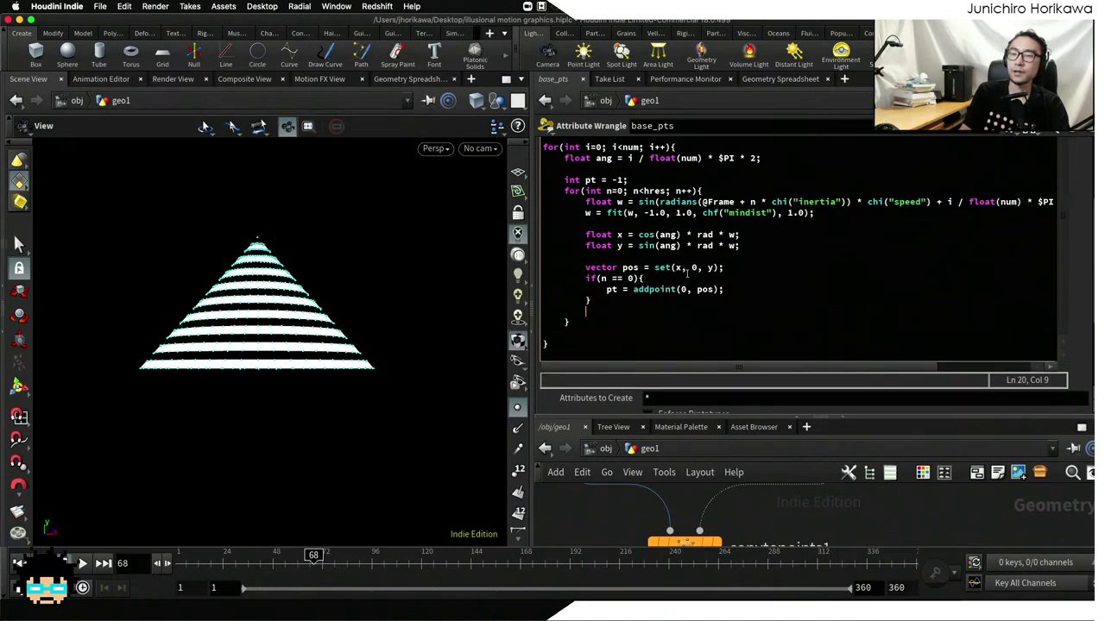
{"action": "double_click", "coordinate": [631, 269]}
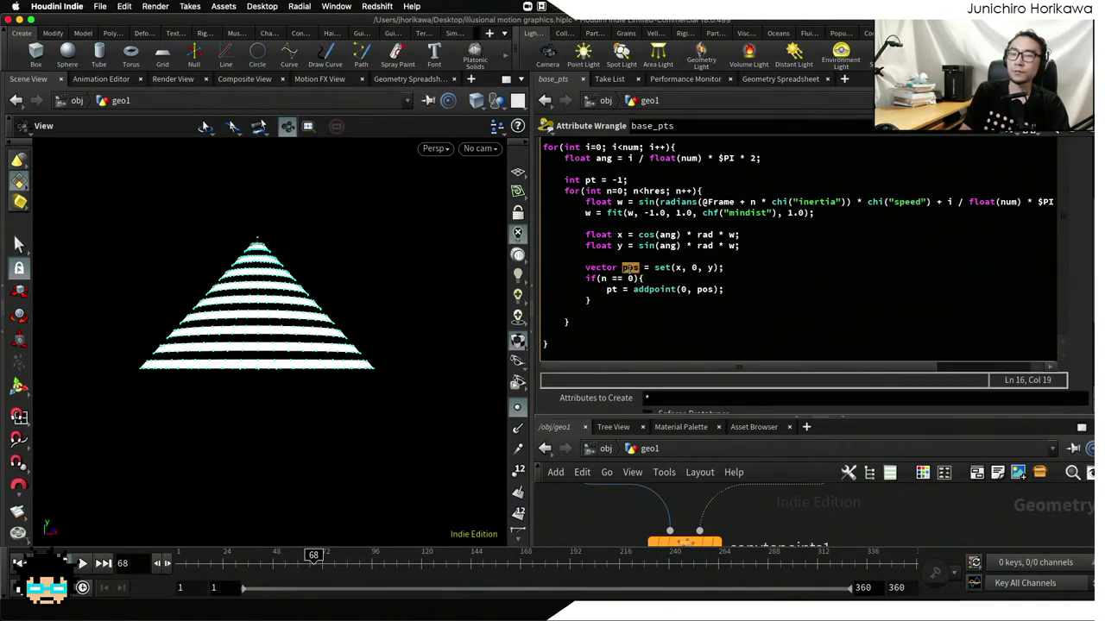
{"action": "left_click", "coordinate": [605, 289]}
{"action": "double_click", "coordinate": [607, 289]}
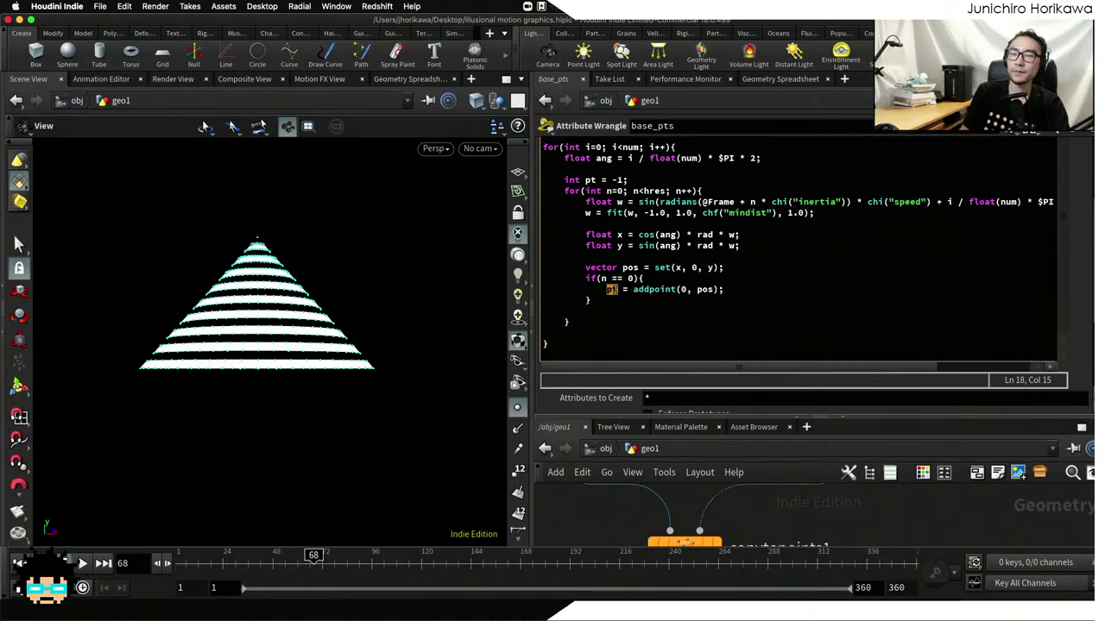
{"action": "left_click", "coordinate": [651, 181]}
Declare vector guides[] = array(); on a new line below int pt = -1;
{"action": "key", "text": "Return"}
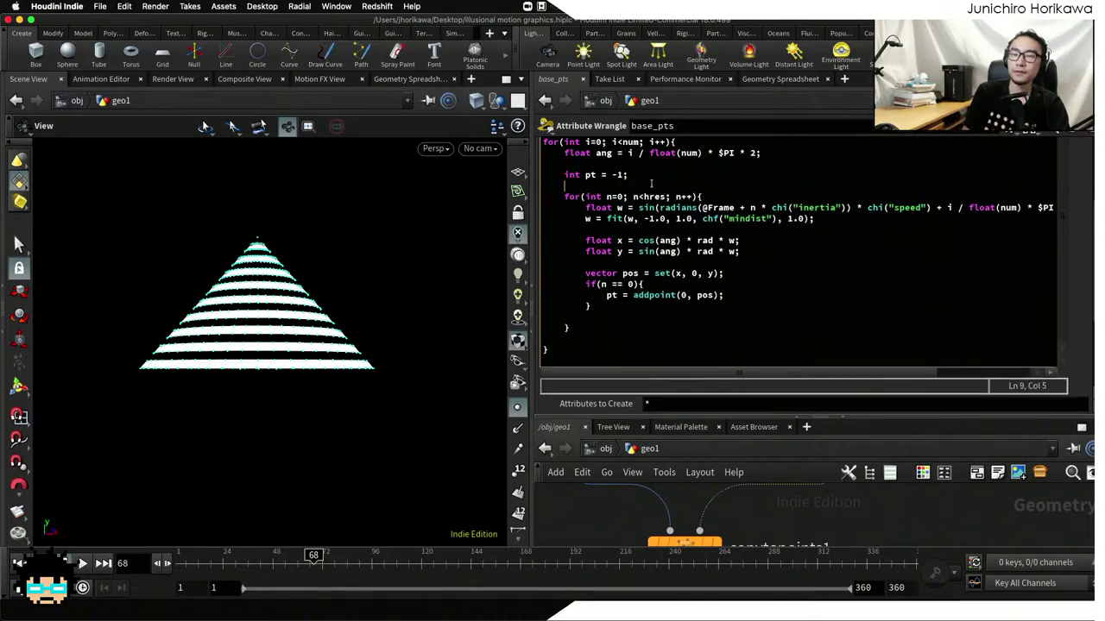
{"action": "type", "text": "vector "}
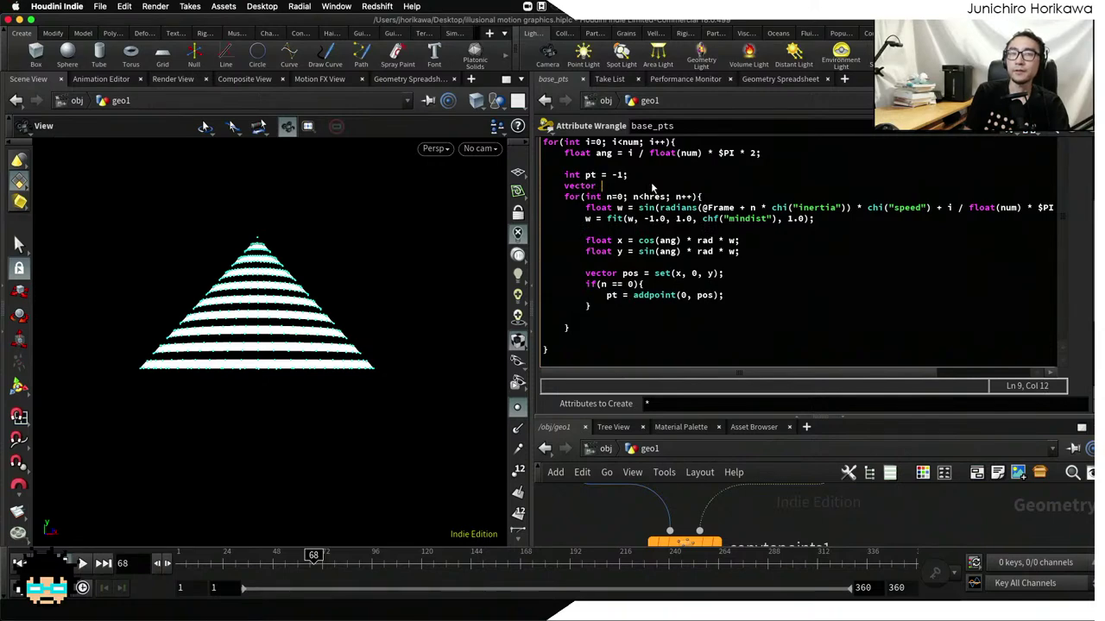
{"action": "type", "text": "guide"}
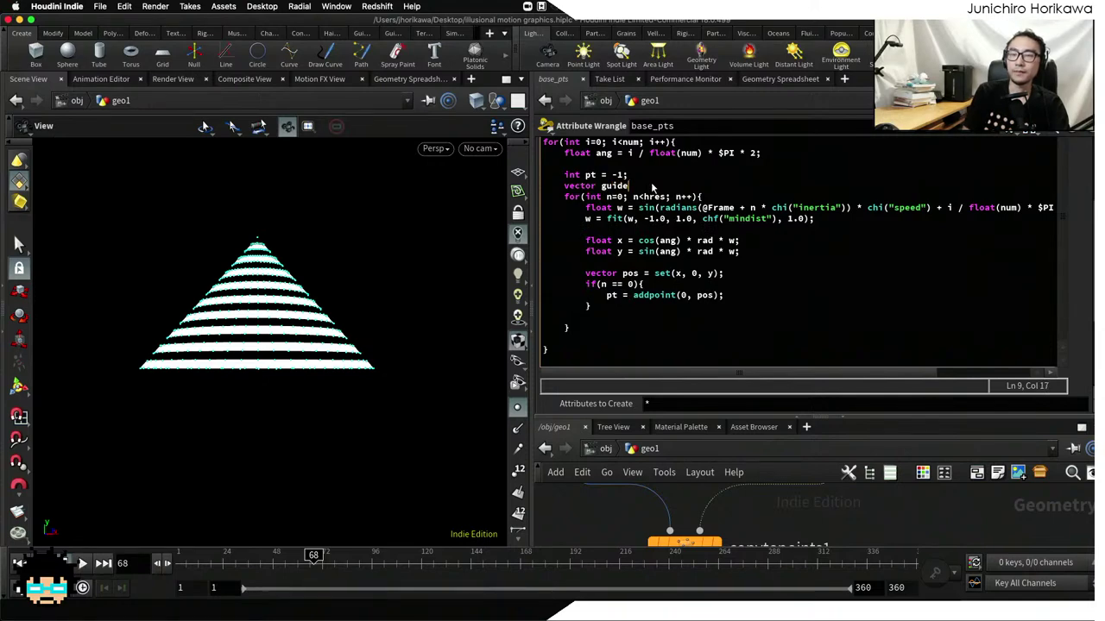
{"action": "type", "text": "[]"}
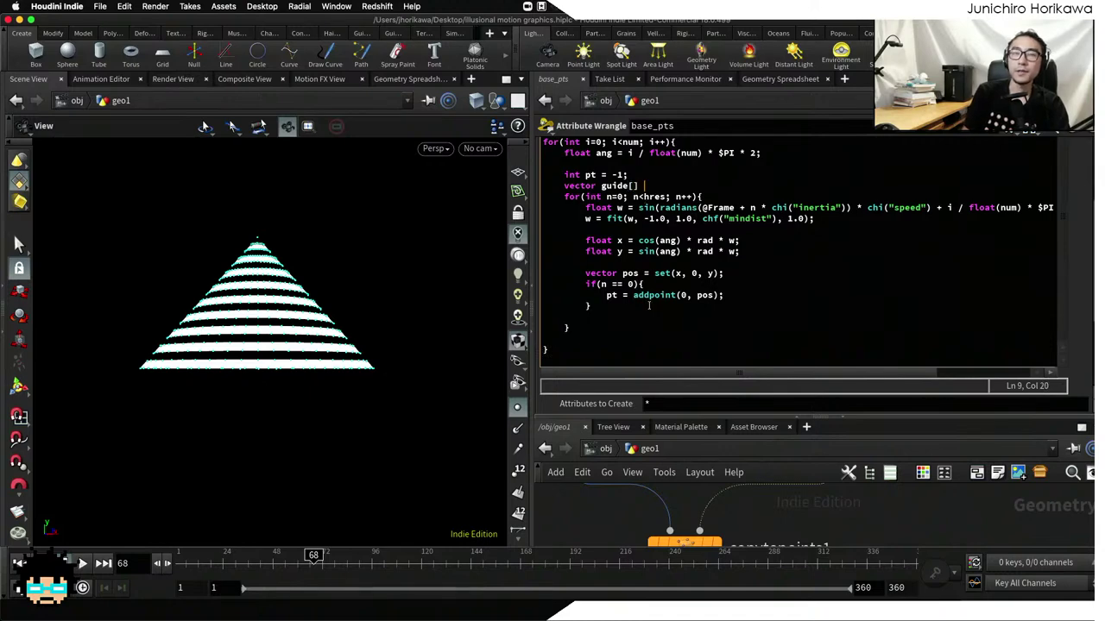
{"action": "key", "text": "Left"}
{"action": "key", "text": "Left"}
{"action": "type", "text": "s"}
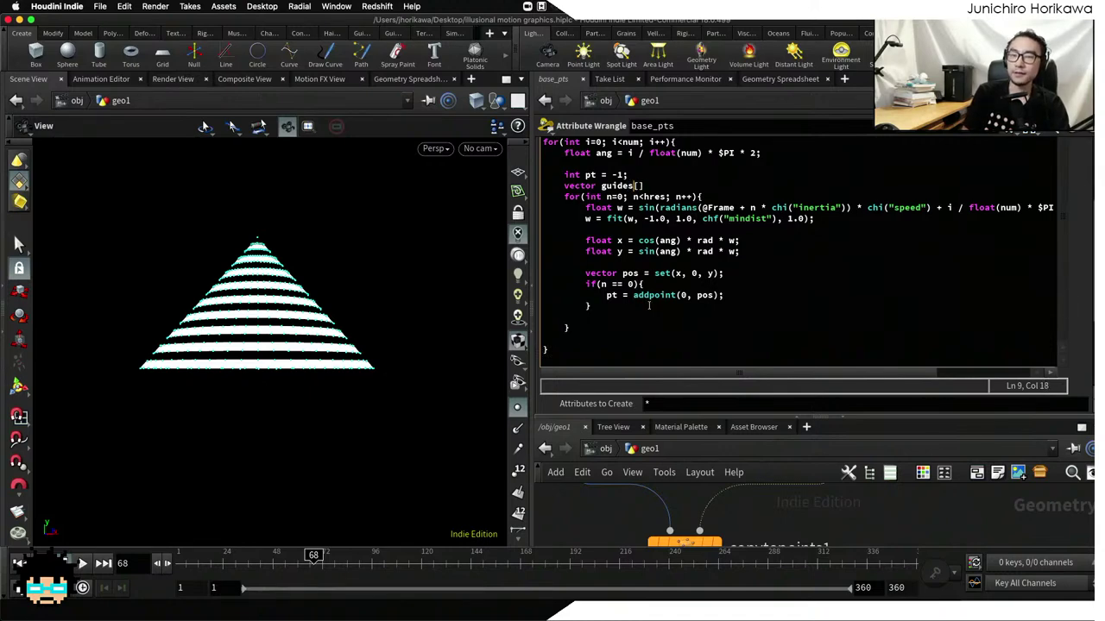
{"action": "key", "text": "End"}
{"action": "type", "text": "= array();"}
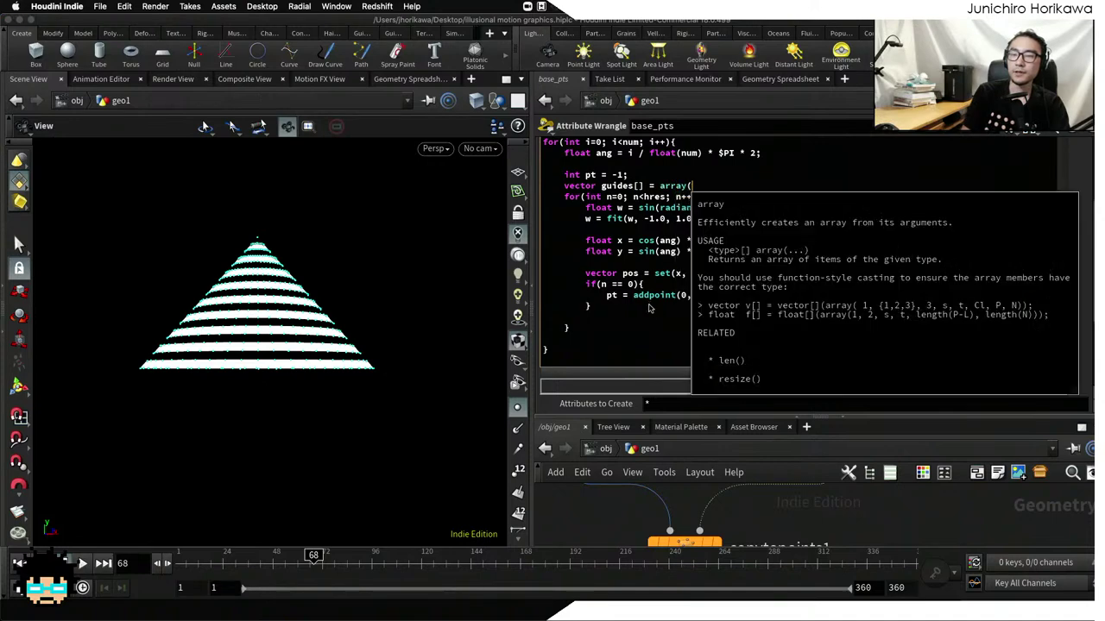
Add push(guides, pos); after the if block inside the inner hres loop
{"action": "left_click", "coordinate": [625, 318]}
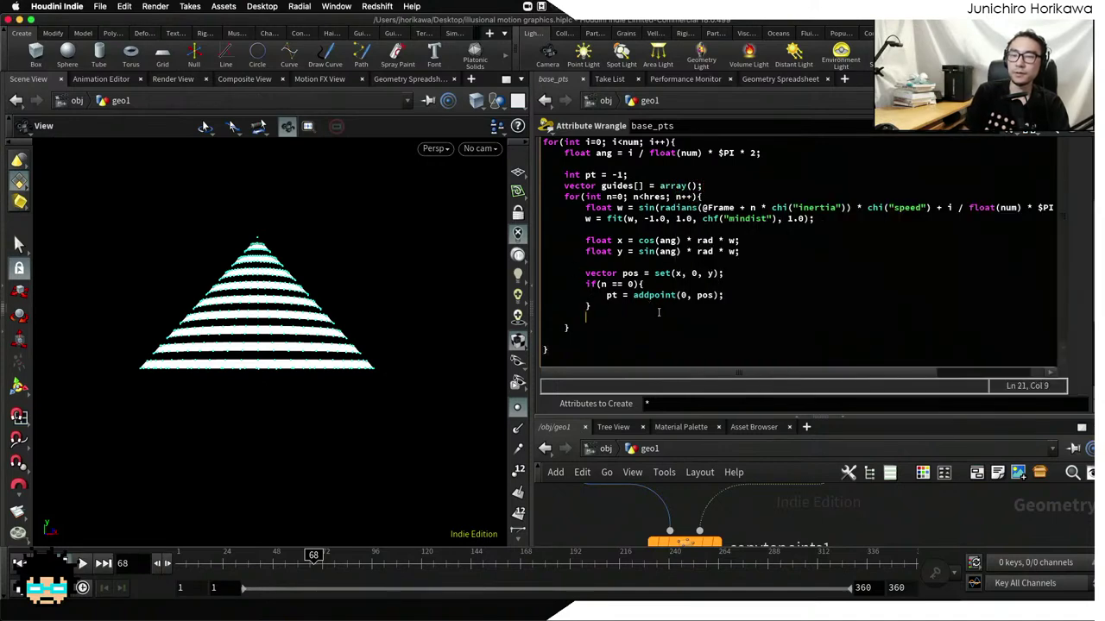
{"action": "type", "text": "push("}
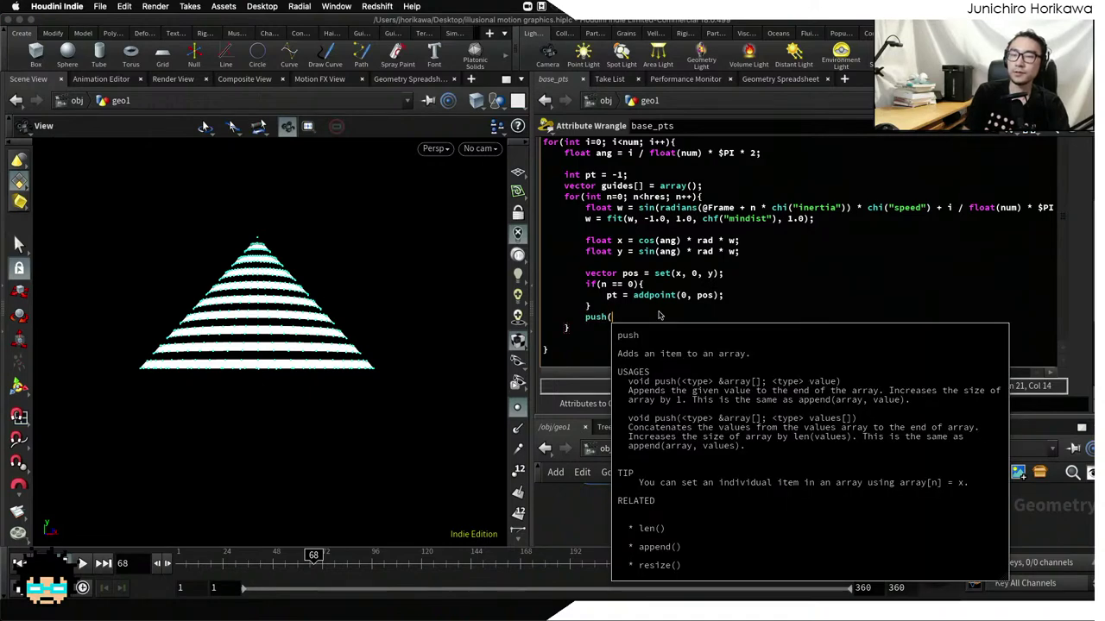
{"action": "type", "text": "guides, "}
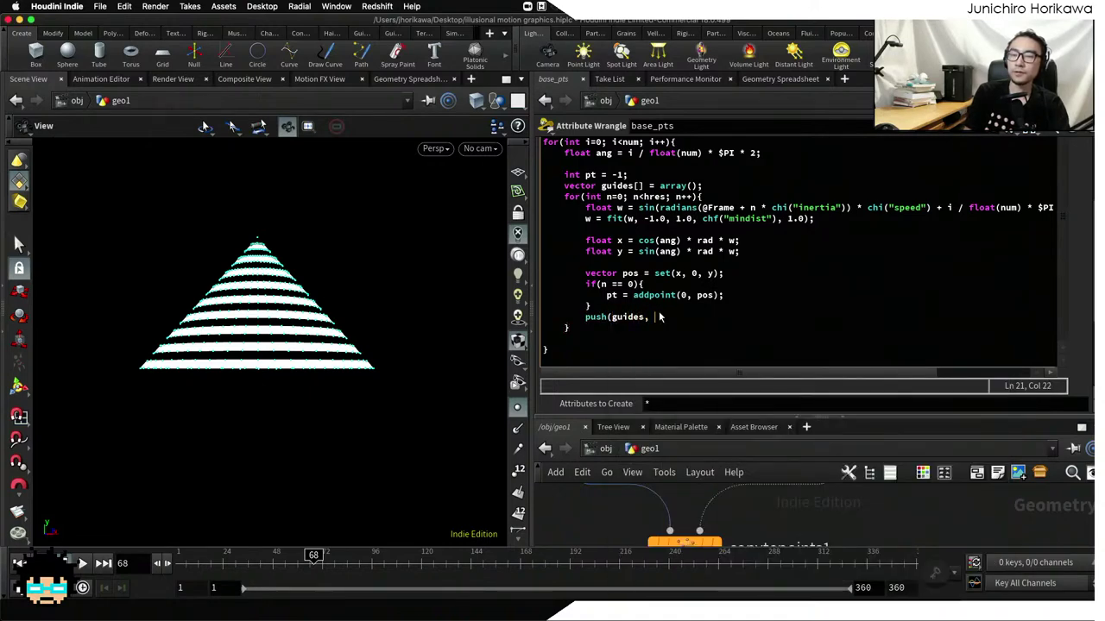
{"action": "type", "text": "pos);"}
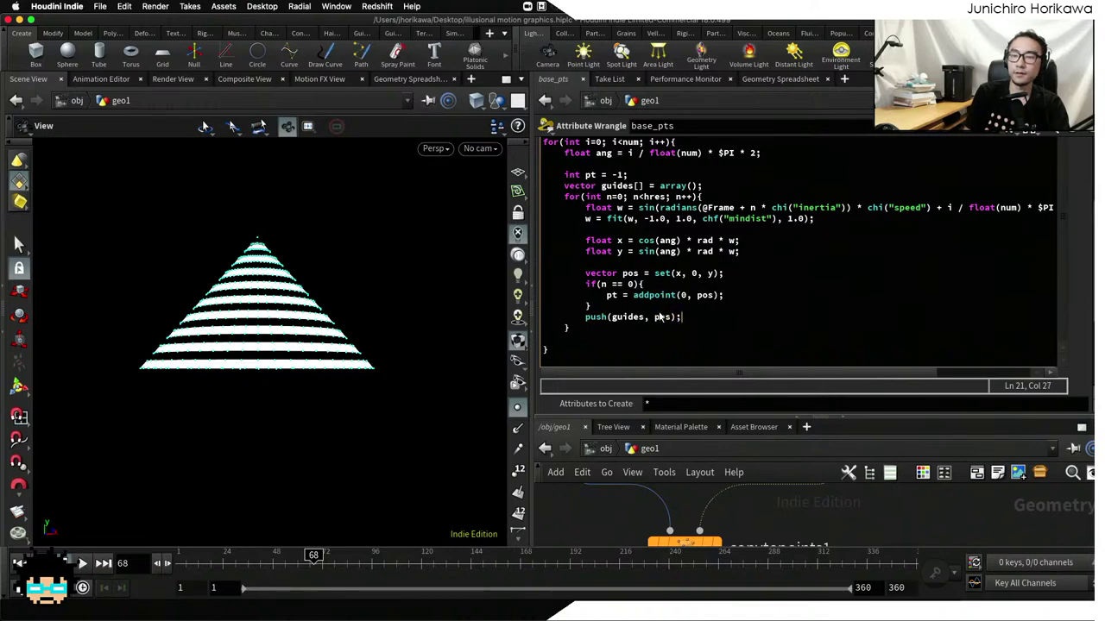
{"action": "left_click_drag", "start_coordinate": [693, 317], "coordinate": [583, 320]}
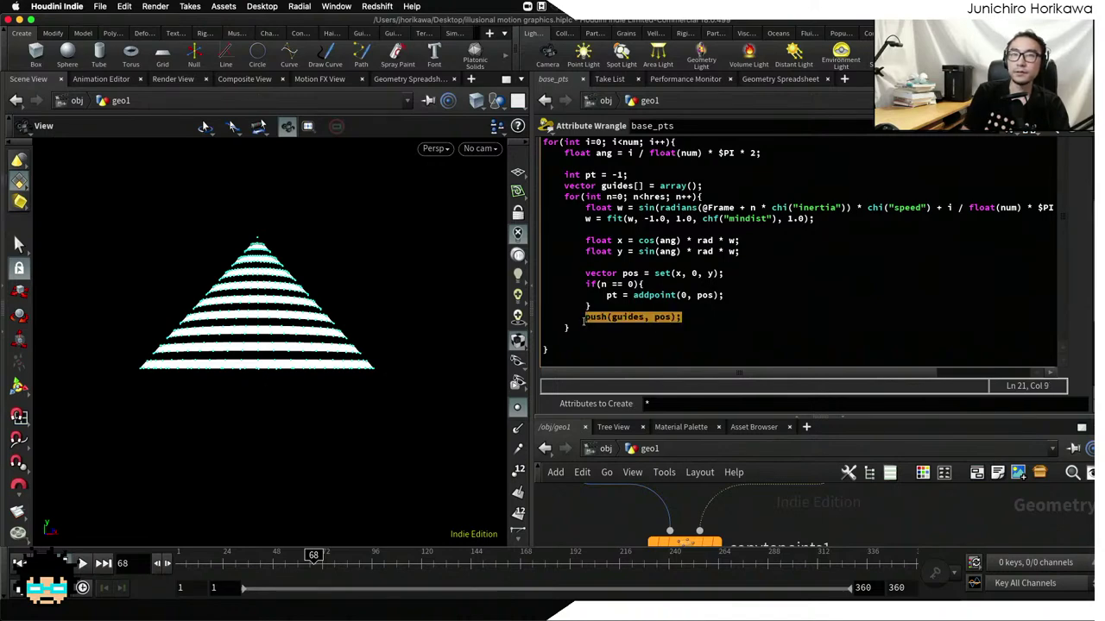
{"action": "left_click", "coordinate": [584, 328]}
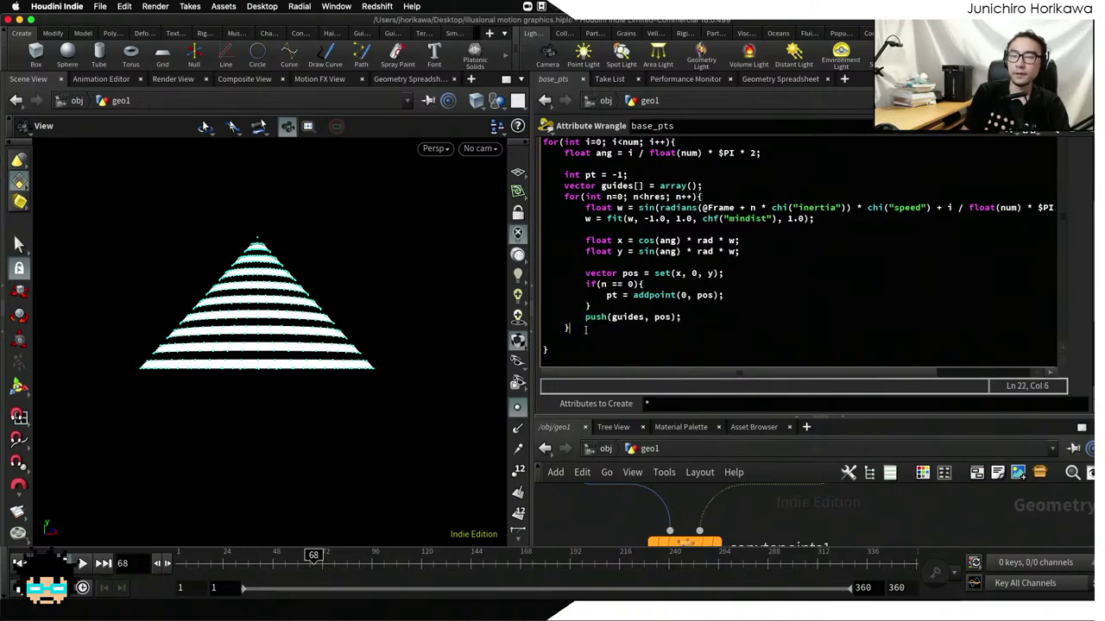
{"action": "left_click_drag", "start_coordinate": [583, 330], "coordinate": [564, 198]}
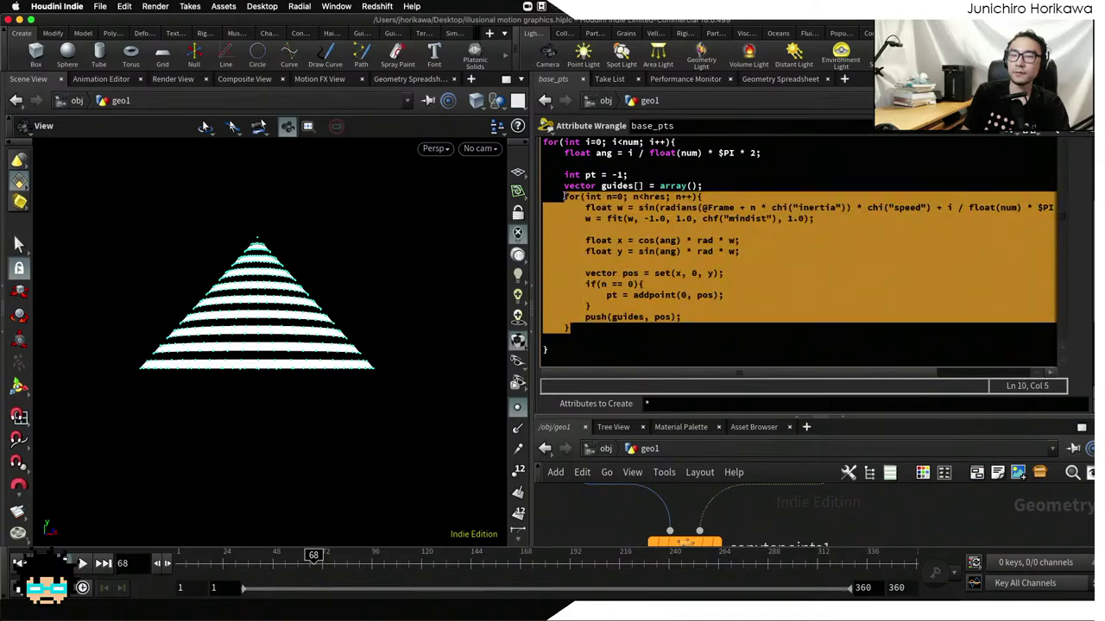
{"action": "left_click", "coordinate": [564, 198]}
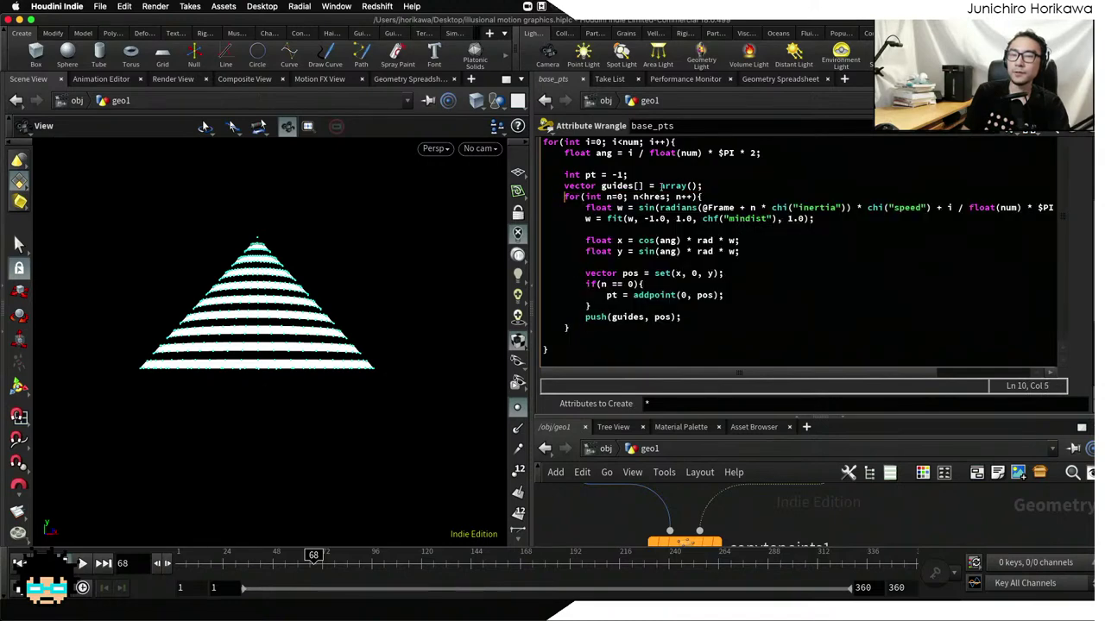
{"action": "left_click_drag", "start_coordinate": [705, 197], "coordinate": [608, 197]}
{"action": "left_click", "coordinate": [639, 197]}
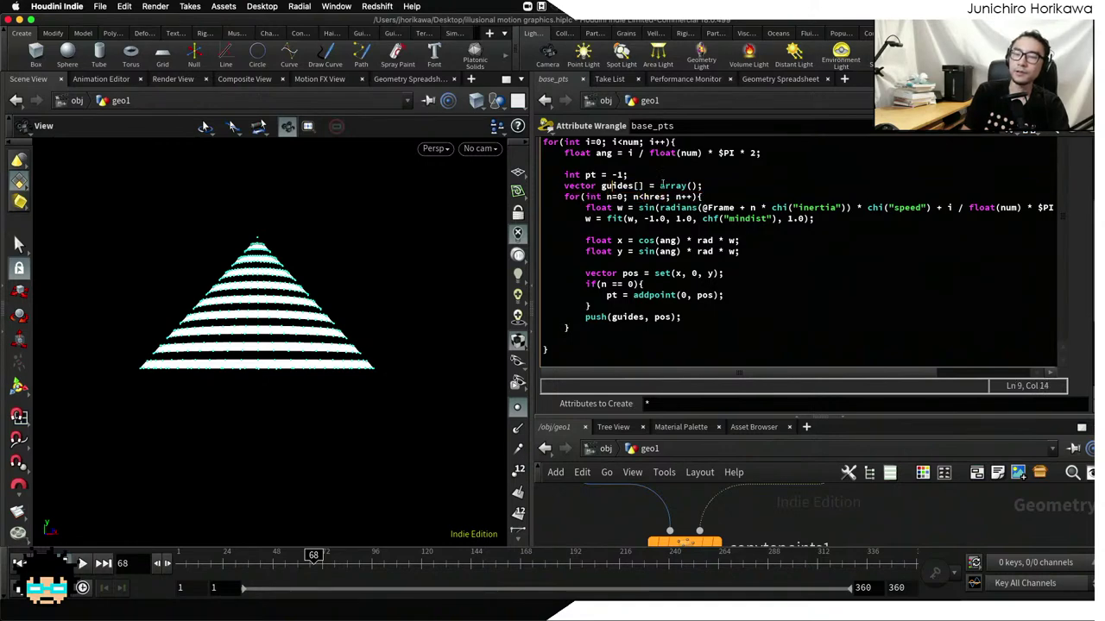
Review the guides declaration and push call, ending on the line after the inner loop
{"action": "left_click", "coordinate": [605, 186]}
{"action": "left_click_drag", "start_coordinate": [708, 185], "coordinate": [644, 185]}
{"action": "left_click", "coordinate": [601, 185]}
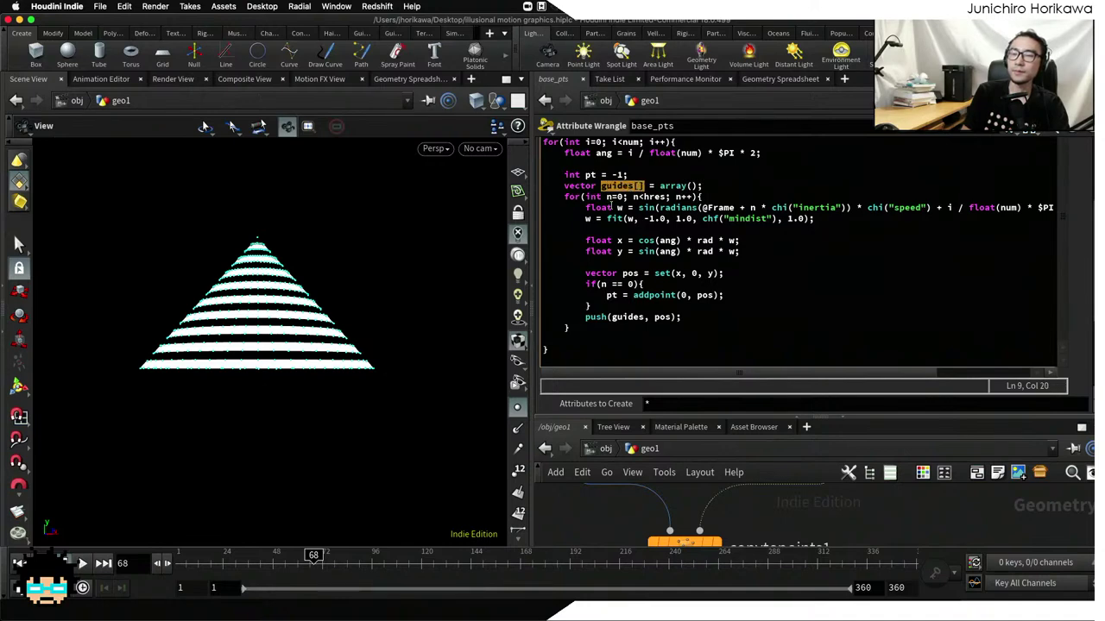
{"action": "mouse_move", "coordinate": [617, 208]}
{"action": "left_mouse_down"}
{"action": "mouse_move", "coordinate": [1057, 210]}
{"action": "mouse_move", "coordinate": [544, 210]}
{"action": "mouse_move", "coordinate": [618, 209]}
{"action": "left_mouse_up"}
{"action": "left_click", "coordinate": [609, 240]}
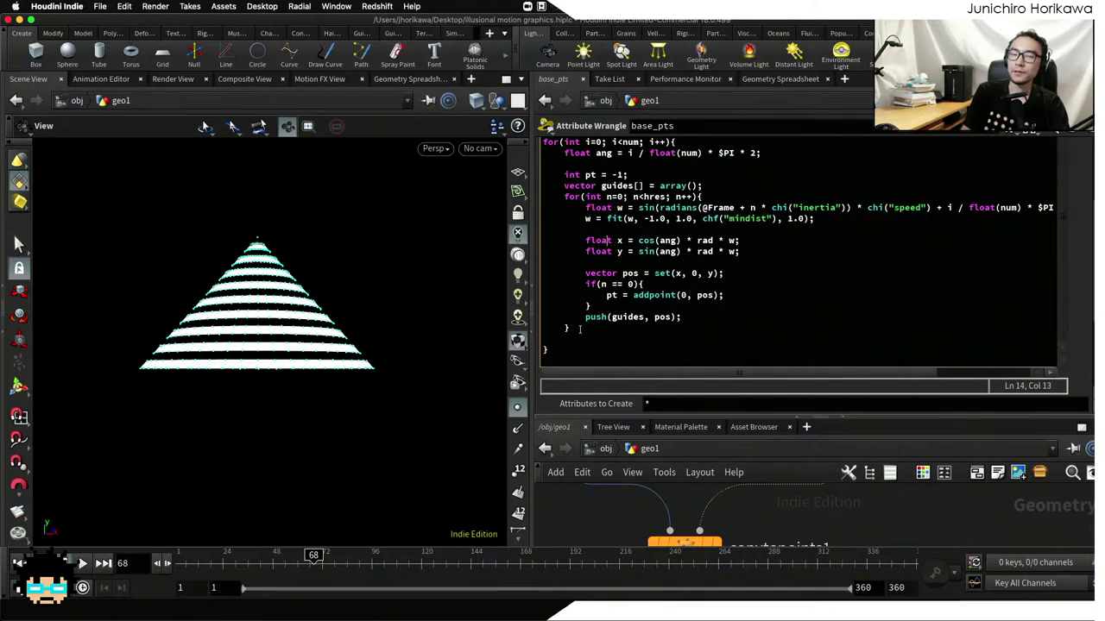
{"action": "double_click", "coordinate": [627, 318]}
{"action": "left_click", "coordinate": [611, 342]}
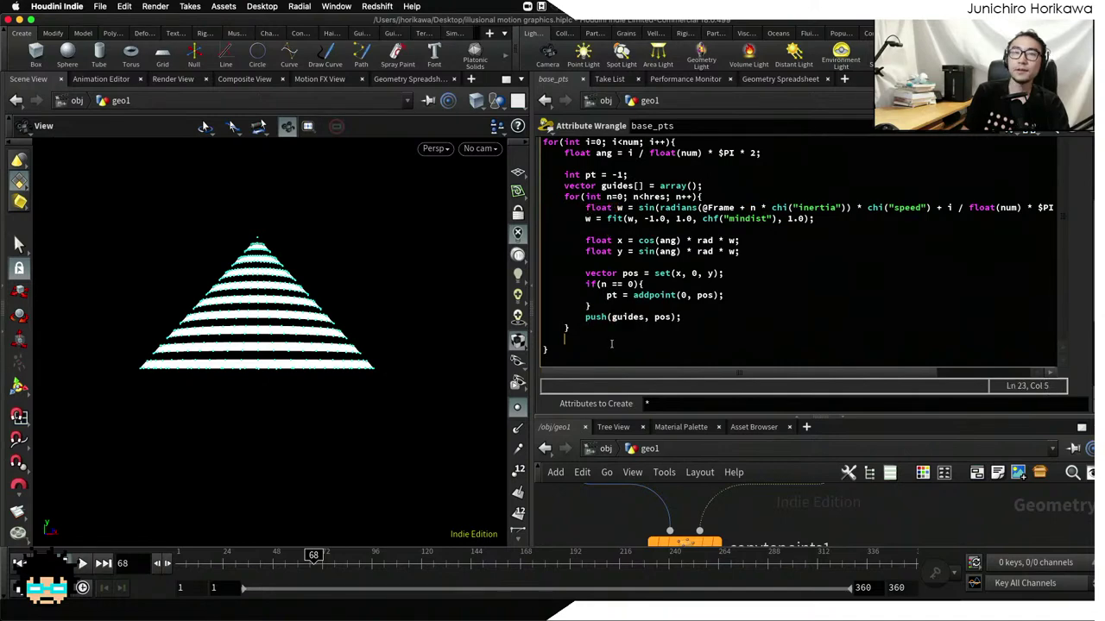
After the inner loop, add a setpointattrib call storing the guides array on point pt
{"action": "type", "text": "setpo"}
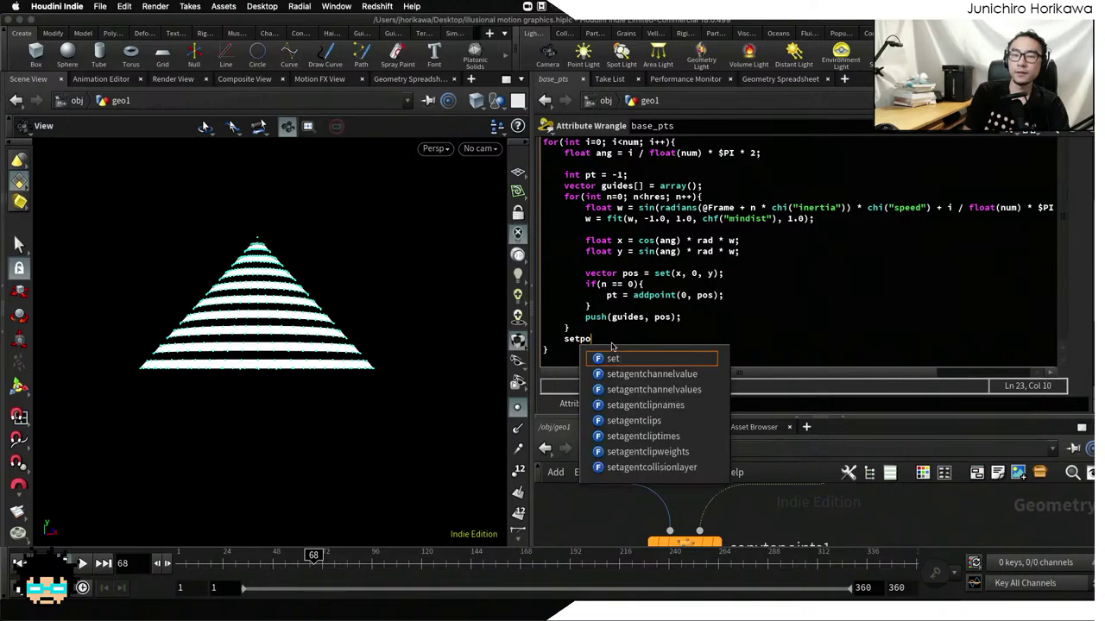
{"action": "type", "text": "intattrib("}
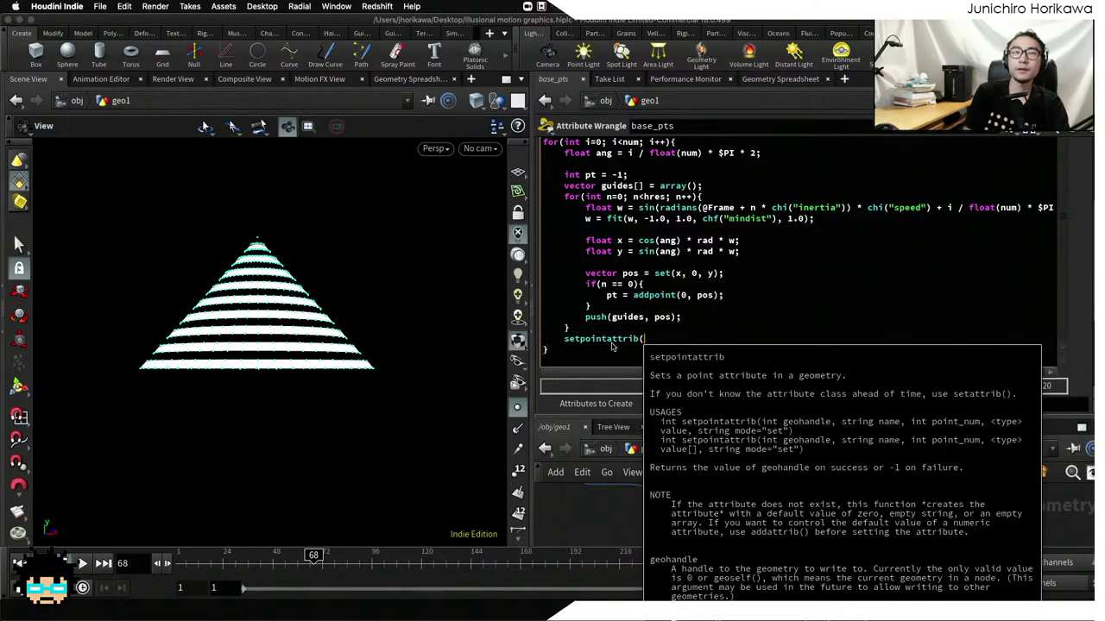
{"action": "type", "text": "0, \""}
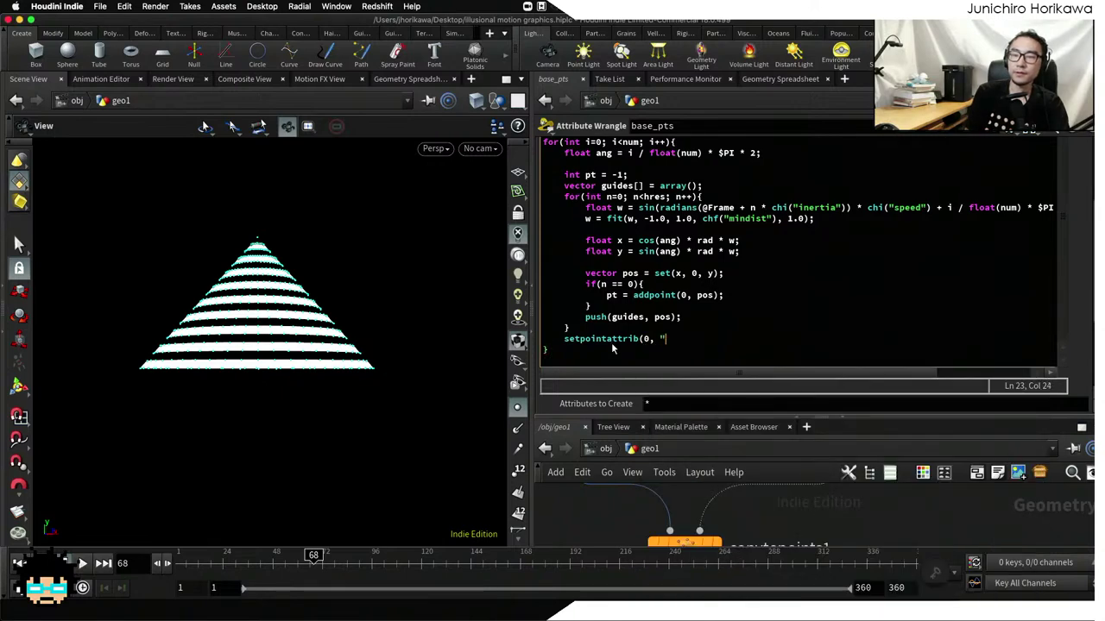
{"action": "left_click", "coordinate": [604, 185]}
{"action": "left_click_drag", "start_coordinate": [563, 185], "coordinate": [643, 185]}
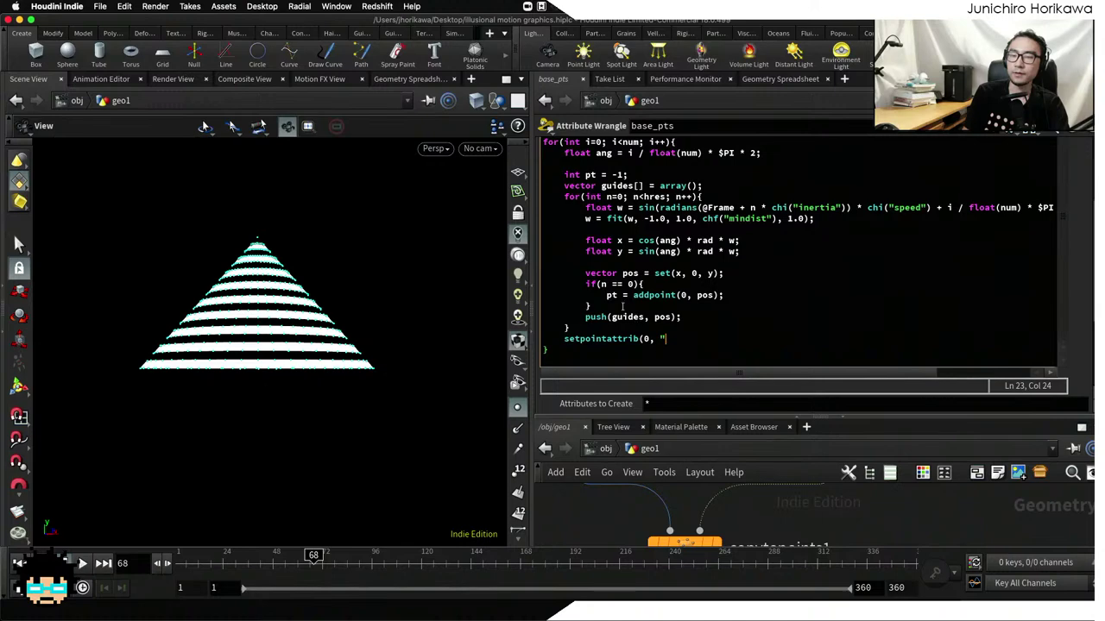
{"action": "left_click_drag", "start_coordinate": [604, 296], "coordinate": [726, 295]}
{"action": "left_click", "coordinate": [698, 337]}
{"action": "left_click_drag", "start_coordinate": [639, 184], "coordinate": [579, 175]}
{"action": "left_click", "coordinate": [579, 175]}
{"action": "left_click", "coordinate": [677, 338]}
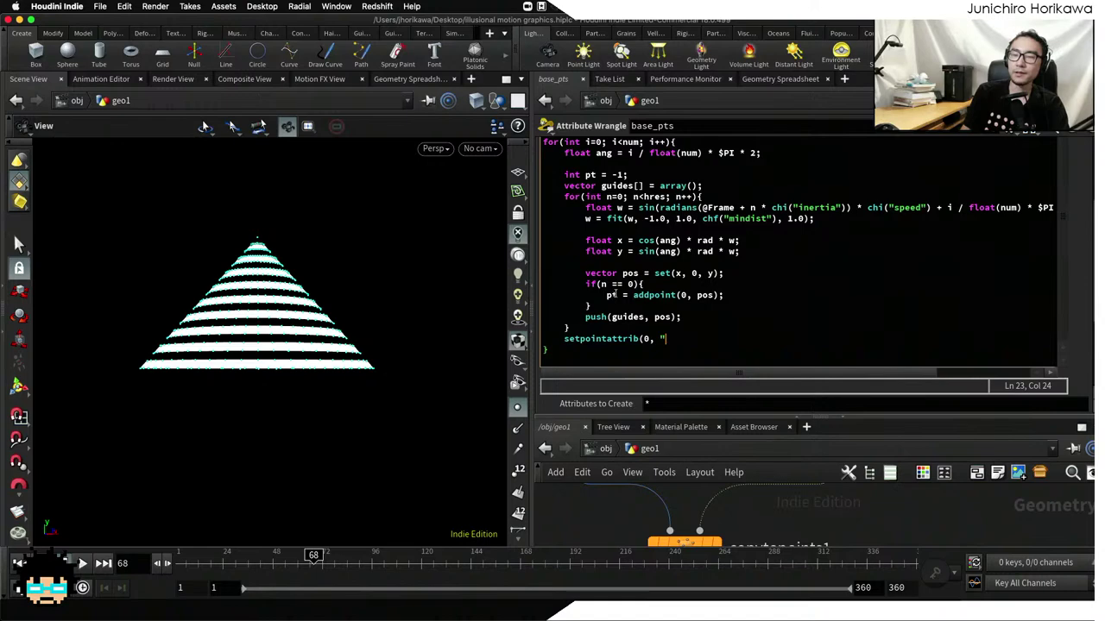
{"action": "left_click_drag", "start_coordinate": [693, 318], "coordinate": [622, 277]}
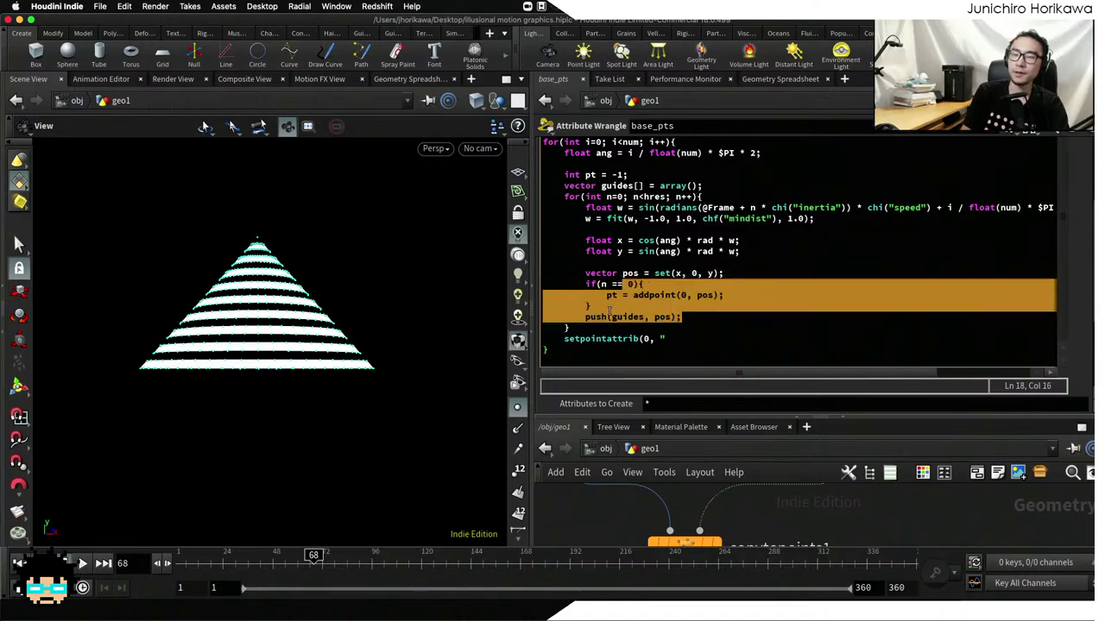
{"action": "left_click_drag", "start_coordinate": [585, 329], "coordinate": [565, 197]}
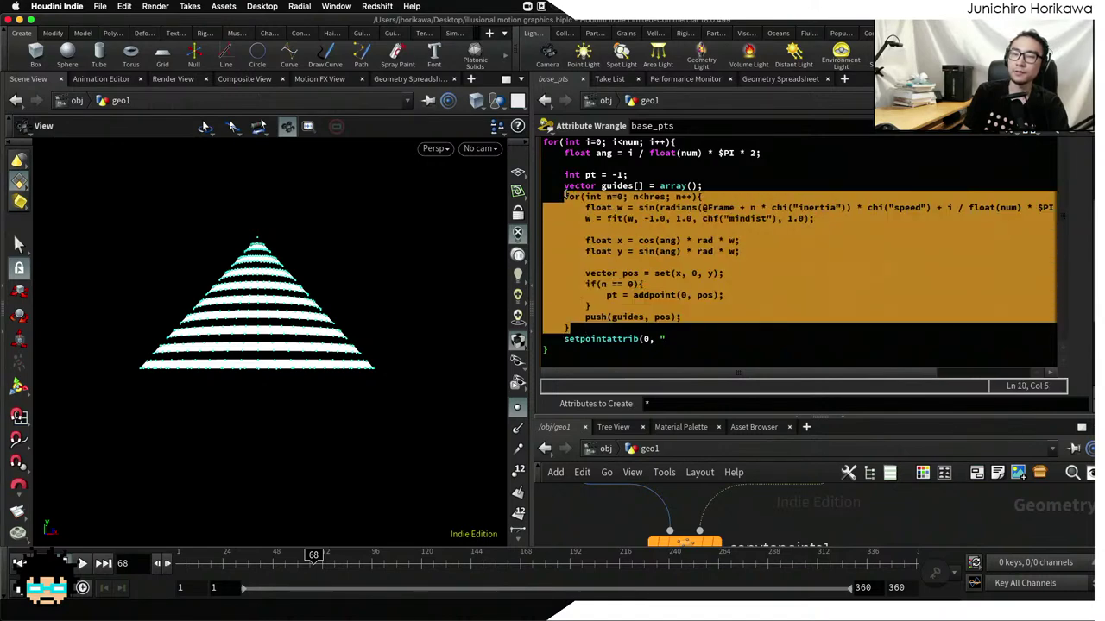
{"action": "left_click", "coordinate": [679, 340]}
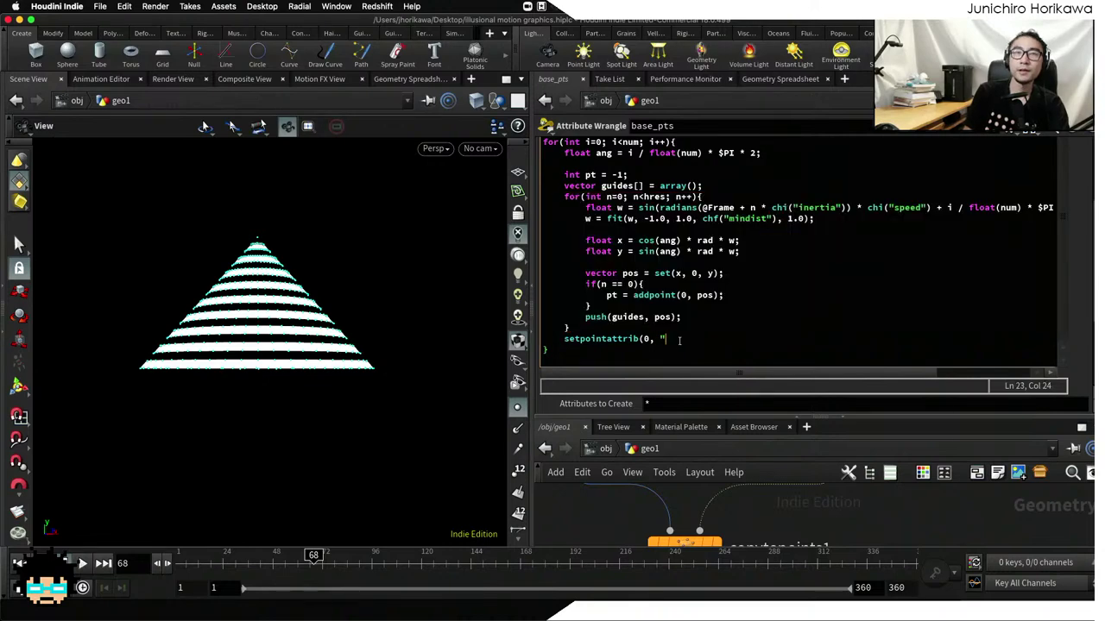
{"action": "type", "text": "guides"}
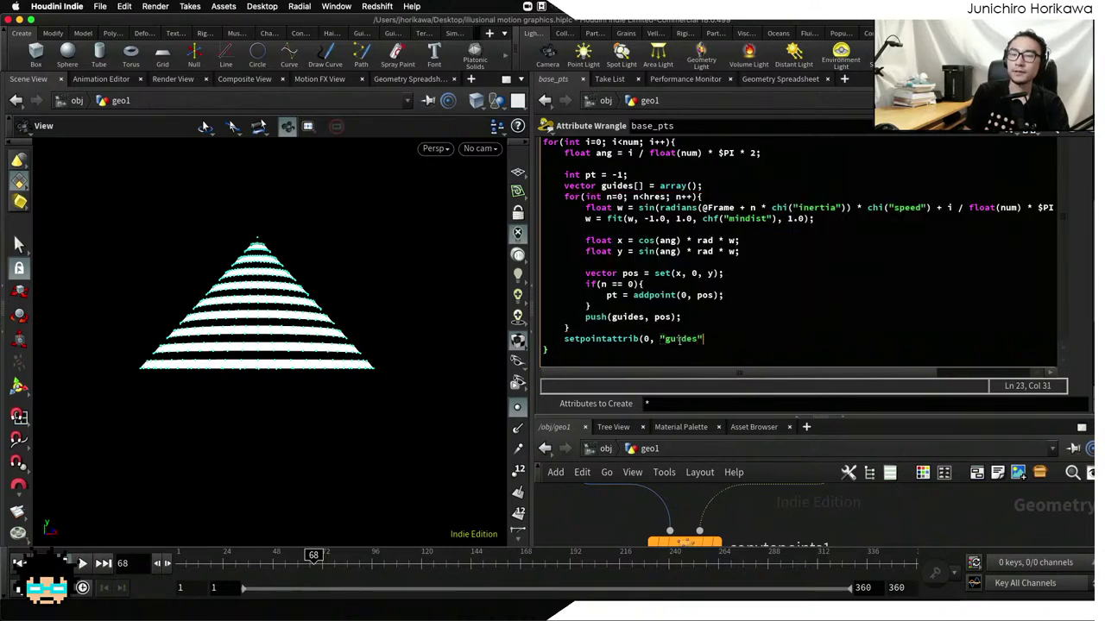
{"action": "type", "text": "\", pt, guides);"}
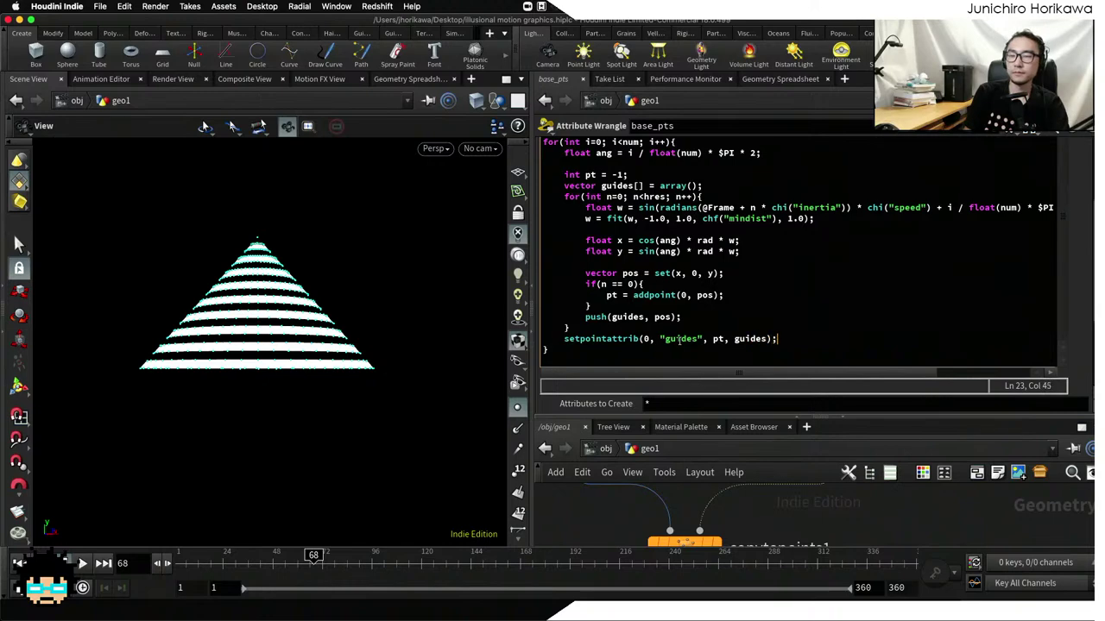
Add setpointattrib(0, "glen", pt, len(guides)); on the following line
{"action": "key", "text": "Return"}
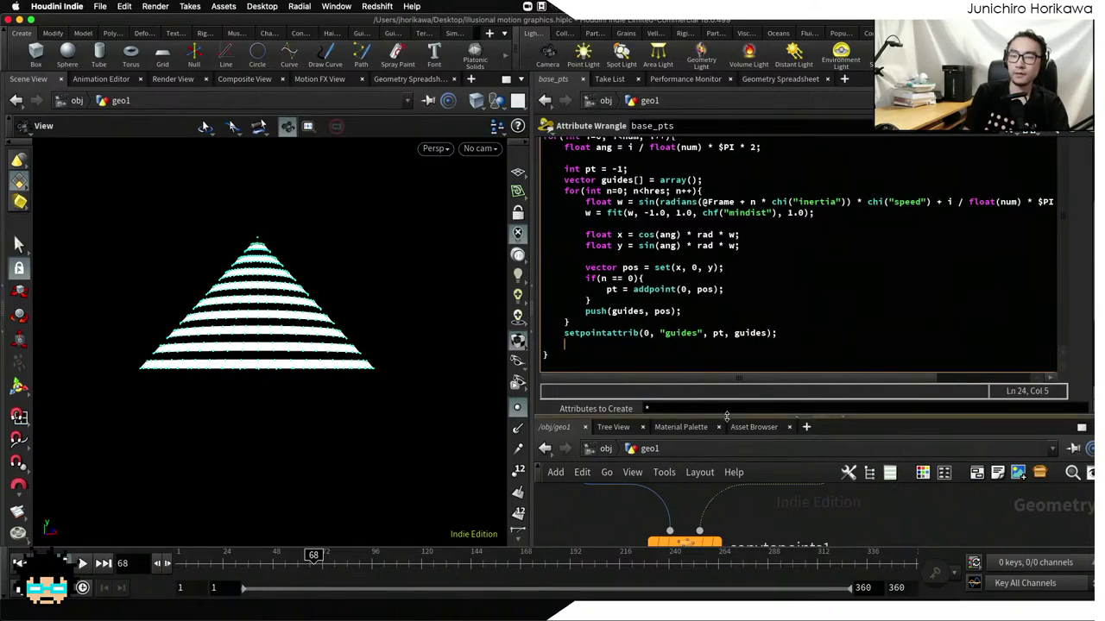
{"action": "type", "text": "setpoint"}
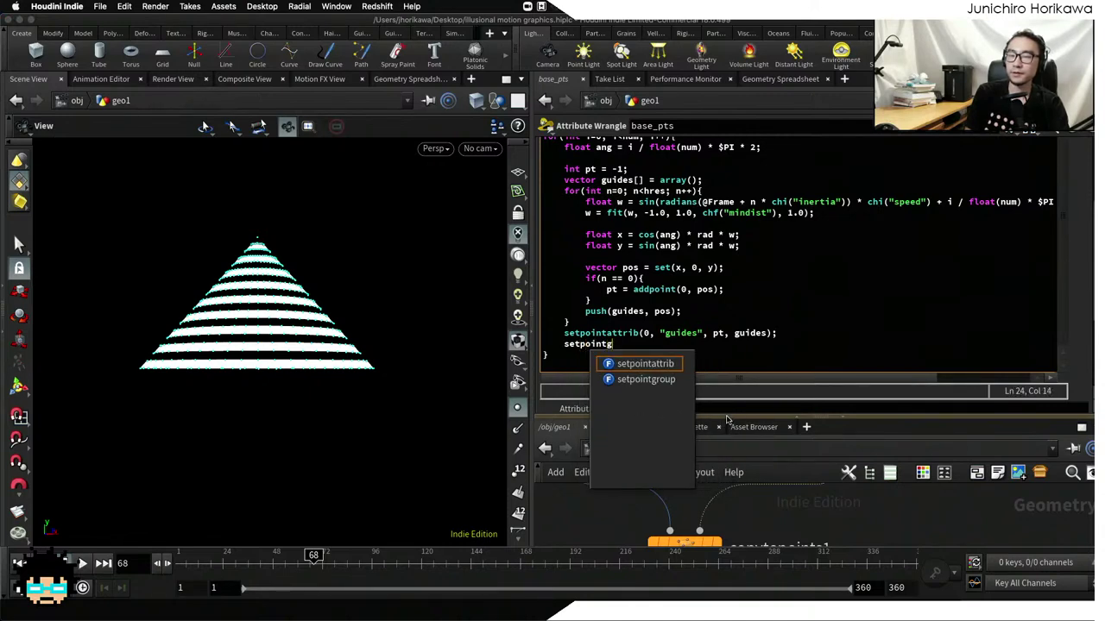
{"action": "type", "text": "attrib(0,"}
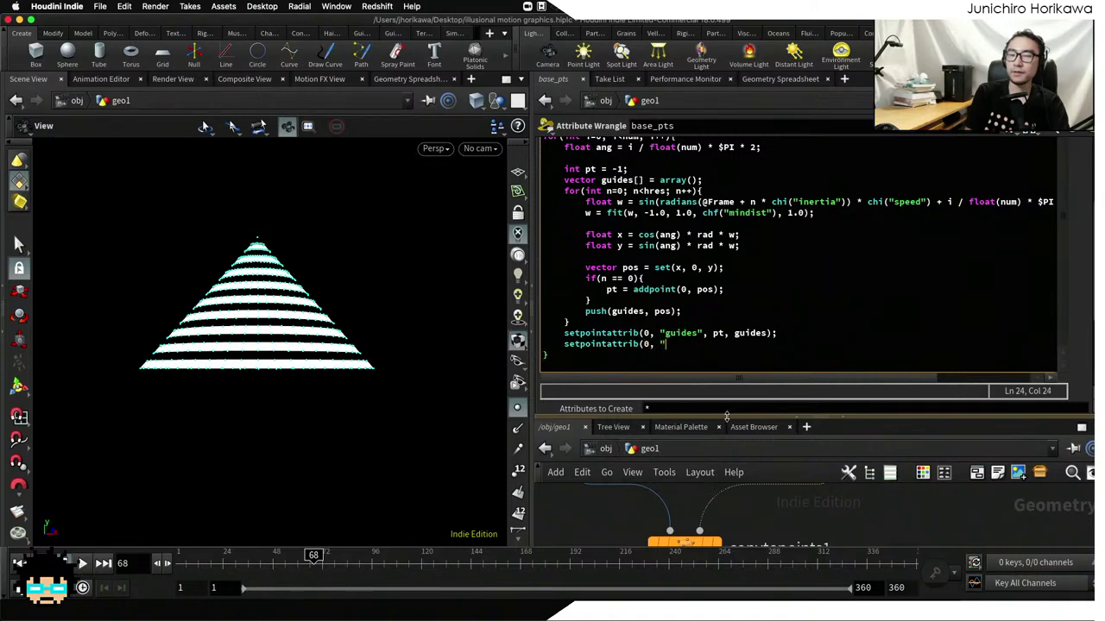
{"action": "type", "text": " \"glen\", pt, len("}
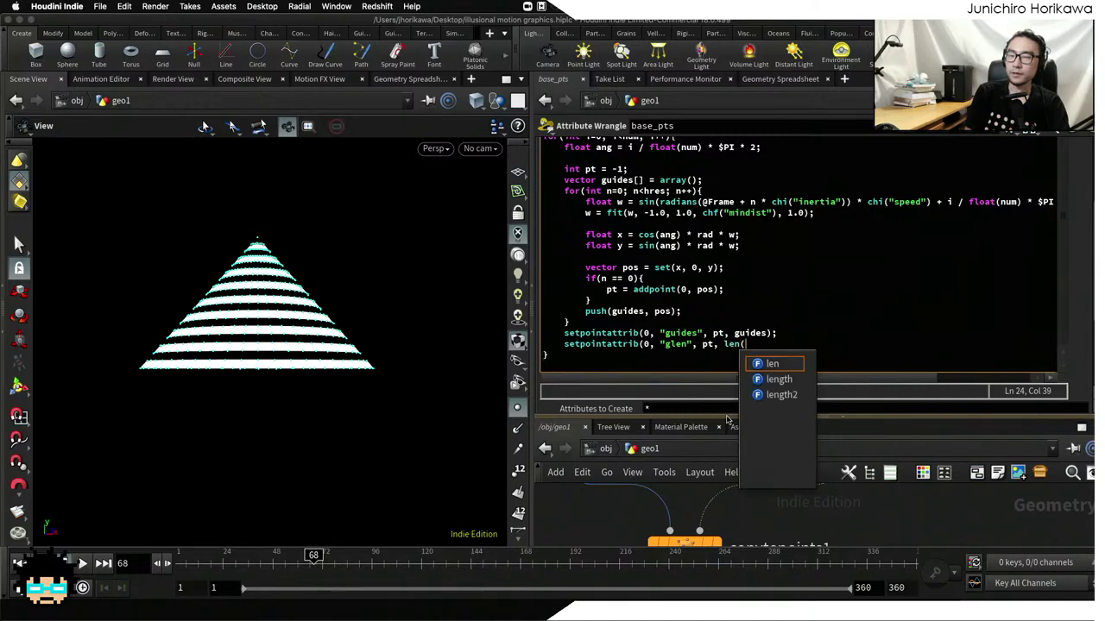
{"action": "type", "text": "guides)"}
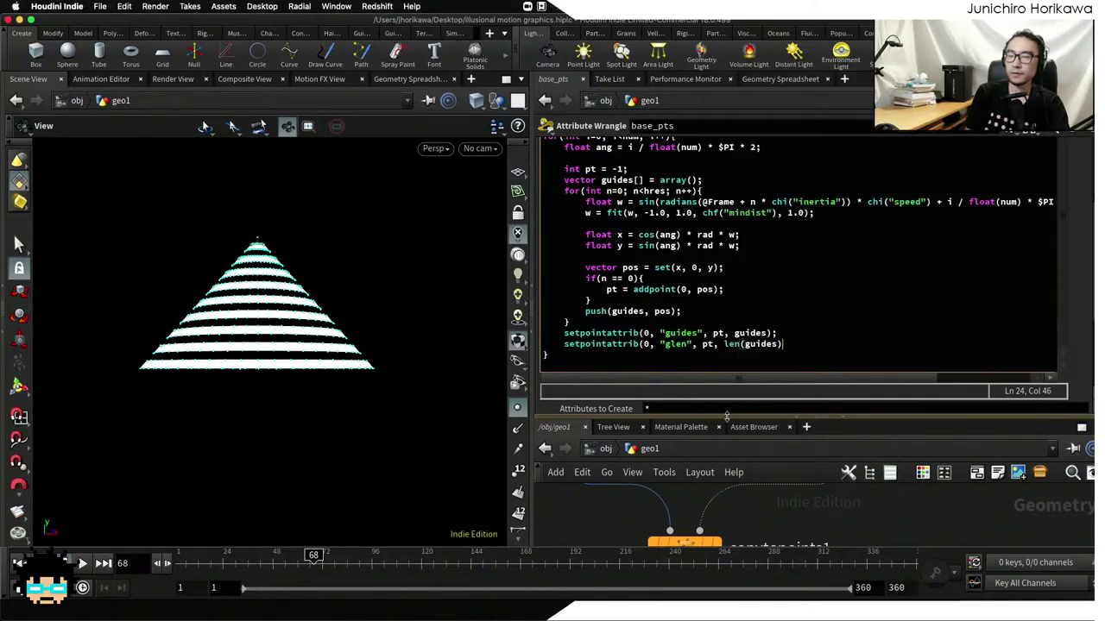
{"action": "type", "text": ");"}
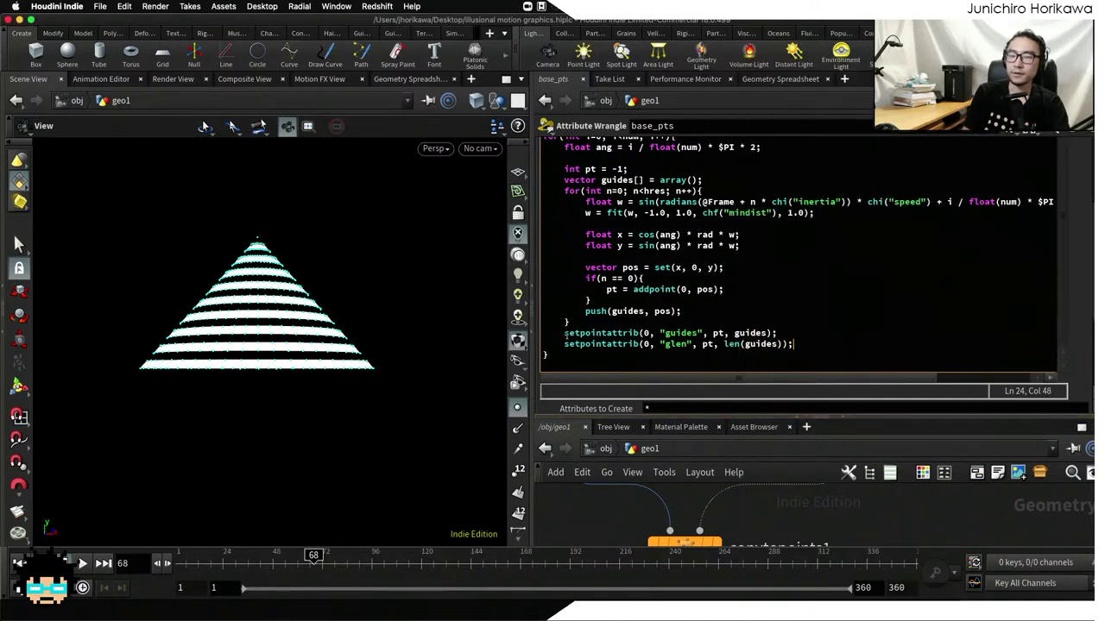
{"action": "left_click_drag", "start_coordinate": [563, 344], "coordinate": [795, 345]}
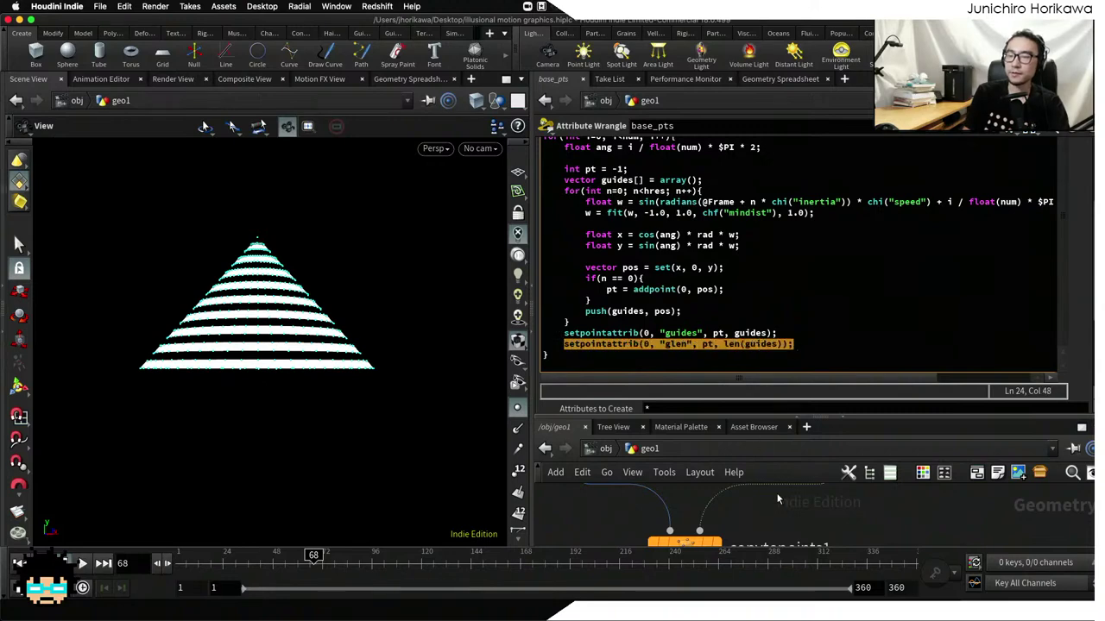
Display the base_pts node and open its points in the Geometry Spreadsheet
{"action": "left_click_drag", "start_coordinate": [817, 409], "coordinate": [817, 343]}
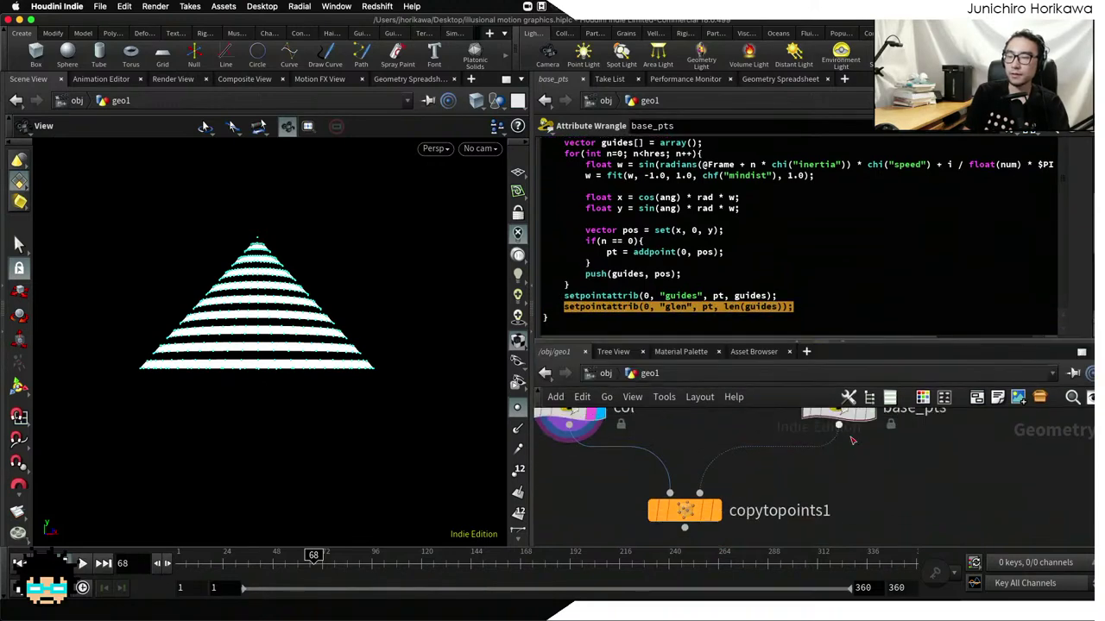
{"action": "middle_click_drag", "start_coordinate": [879, 458], "coordinate": [879, 492]}
{"action": "left_click", "coordinate": [856, 449]}
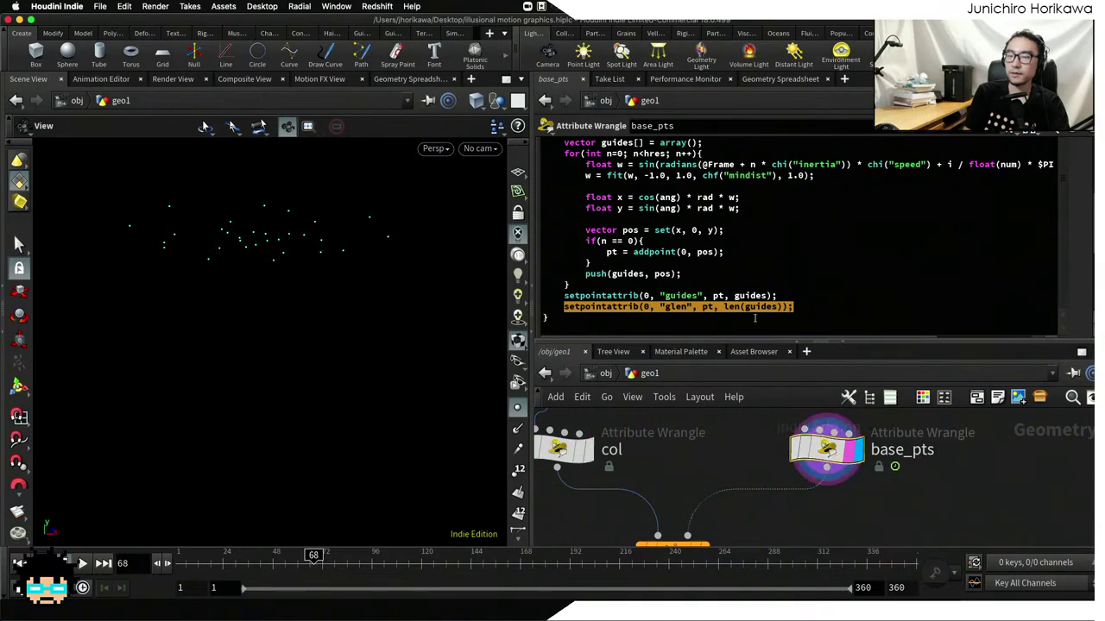
{"action": "left_click", "coordinate": [777, 78]}
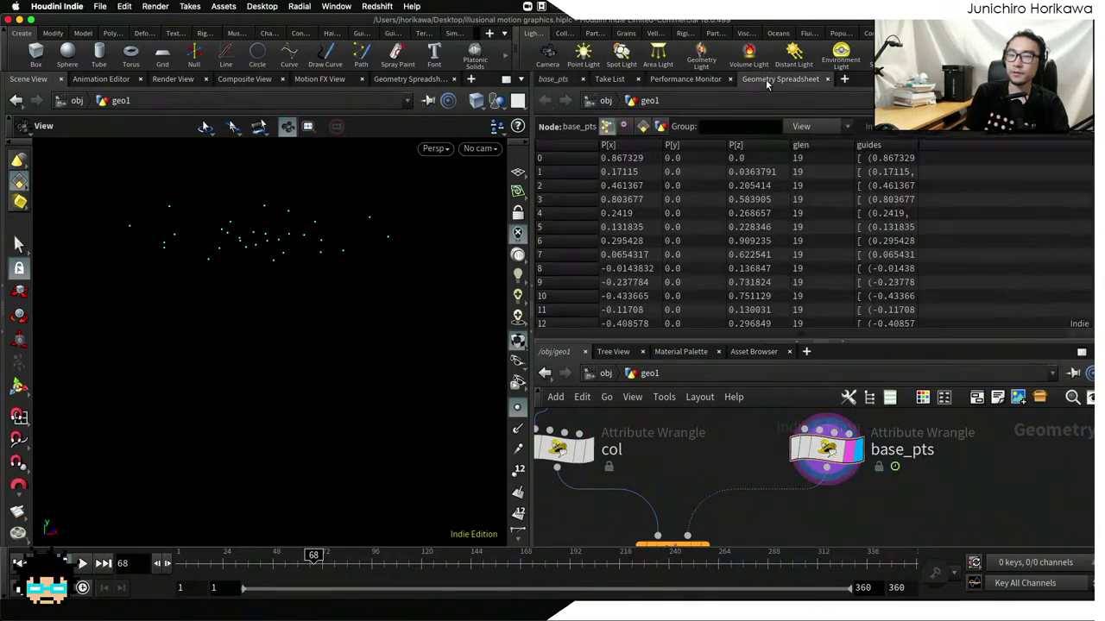
{"action": "middle_click", "coordinate": [824, 451]}
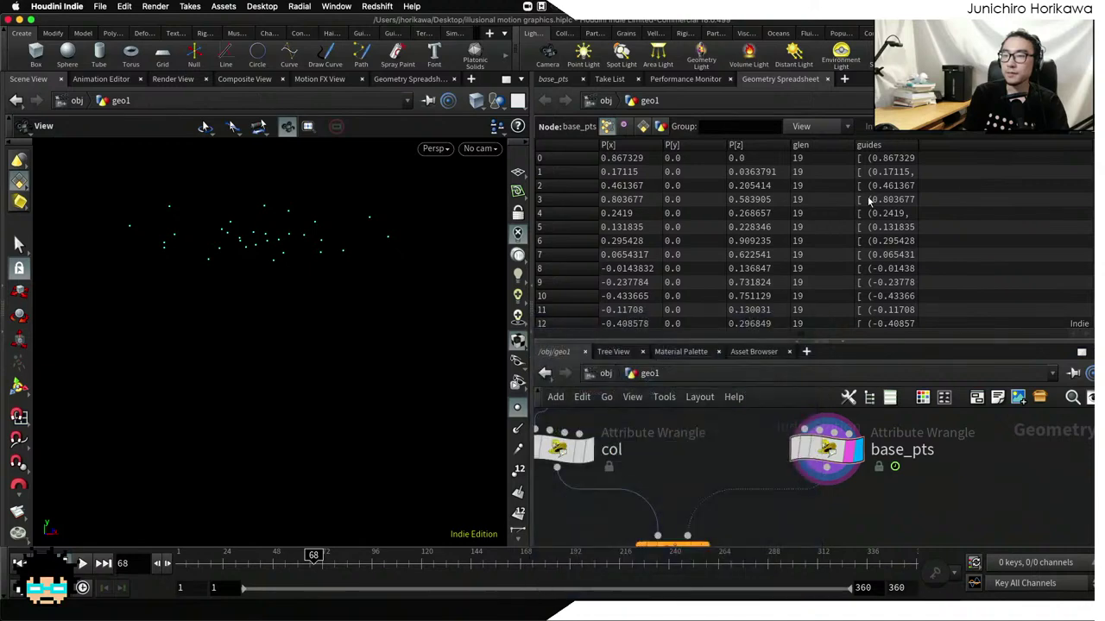
Sort by guides to confirm every point has glen 19, then redisplay the col cone
{"action": "left_click", "coordinate": [870, 146]}
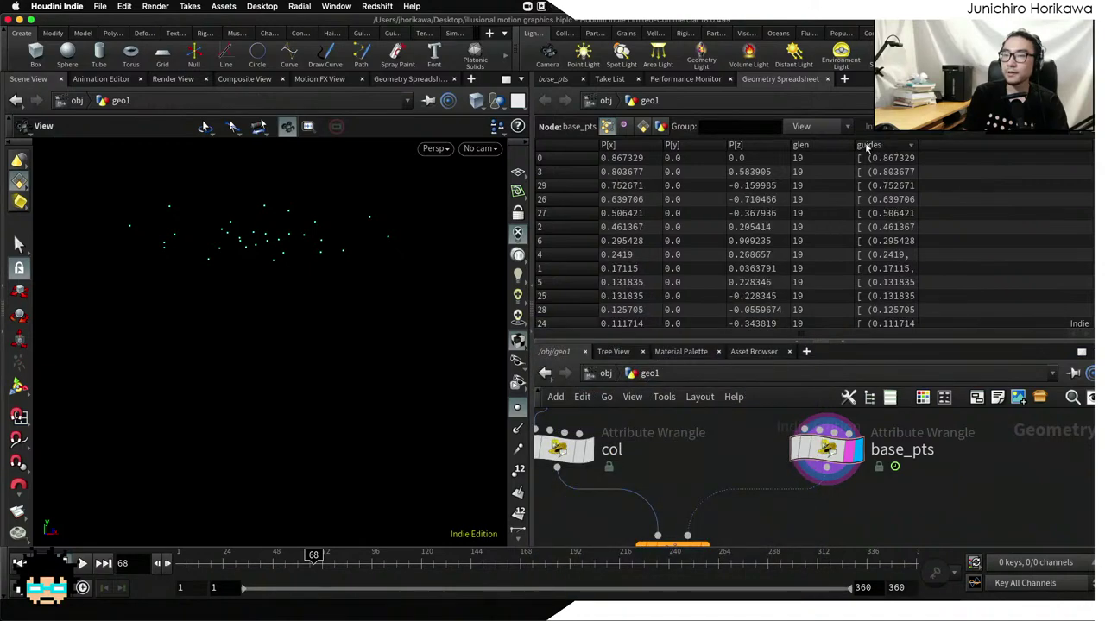
{"action": "left_click", "coordinate": [876, 146]}
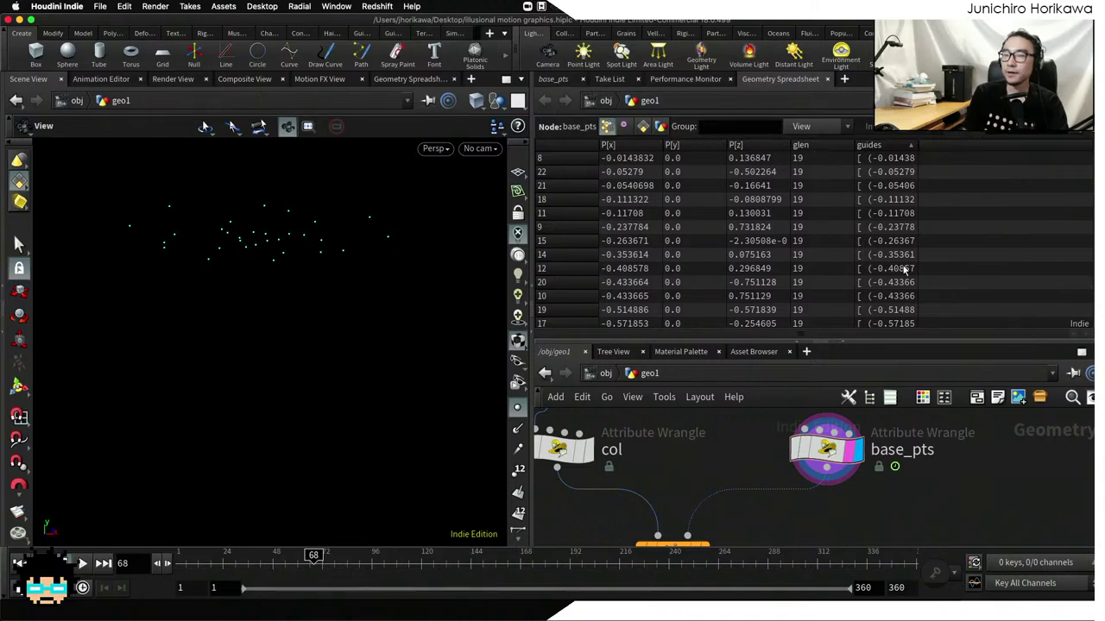
{"action": "scroll", "coordinate": [820, 170], "scroll_direction": "down", "scroll_amount": 5}
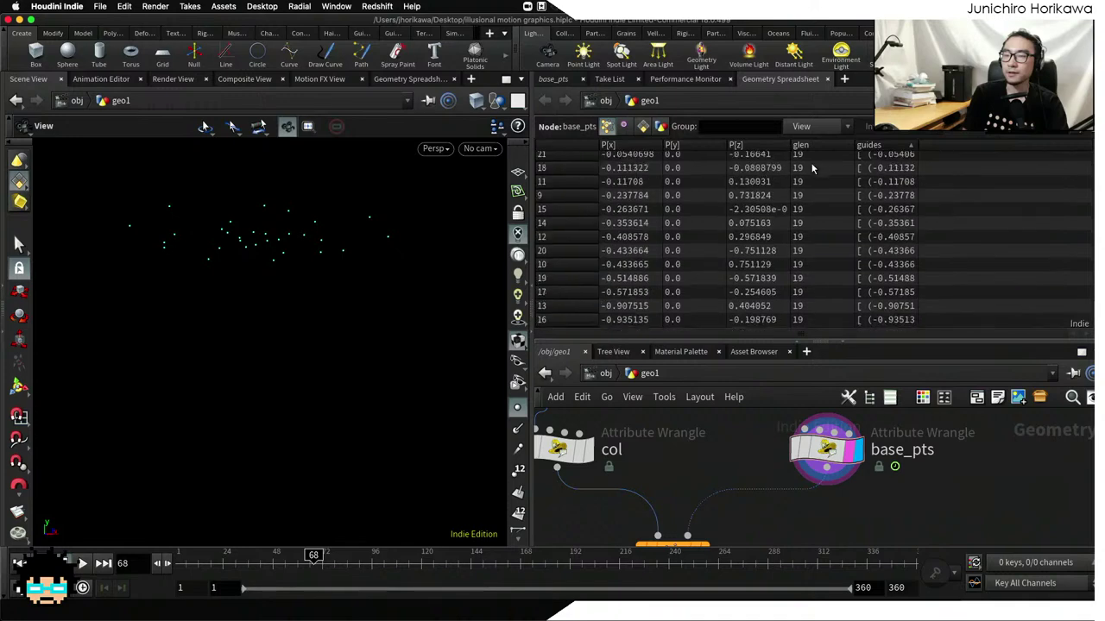
{"action": "scroll", "coordinate": [811, 169], "scroll_direction": "up", "scroll_amount": 5}
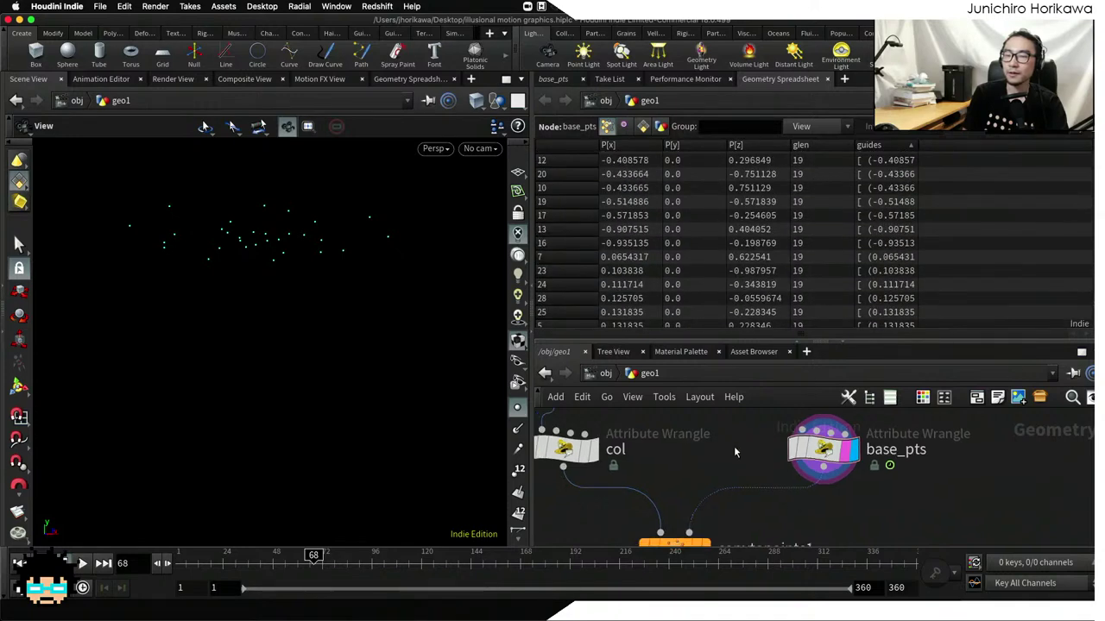
{"action": "scroll", "coordinate": [734, 446], "scroll_direction": "down", "scroll_amount": 5}
{"action": "scroll", "coordinate": [742, 466], "scroll_direction": "up", "scroll_amount": 5}
{"action": "left_click", "coordinate": [777, 503]}
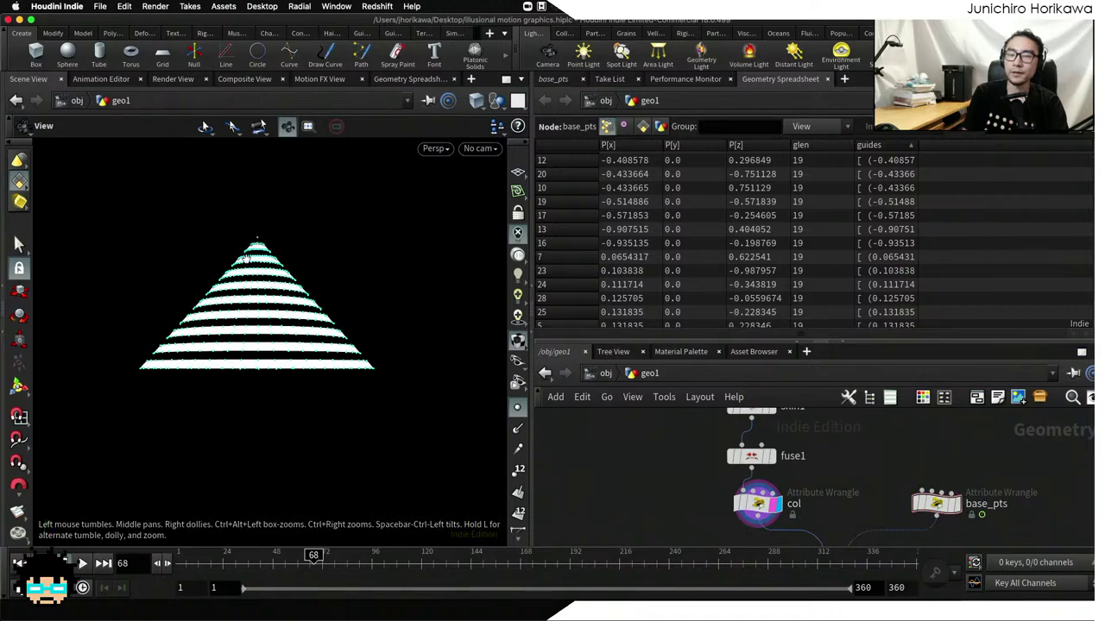
Tumble around the striped cone, then bring back the base_pts VEX code at the glen line
{"action": "left_click_drag", "start_coordinate": [287, 350], "coordinate": [276, 368]}
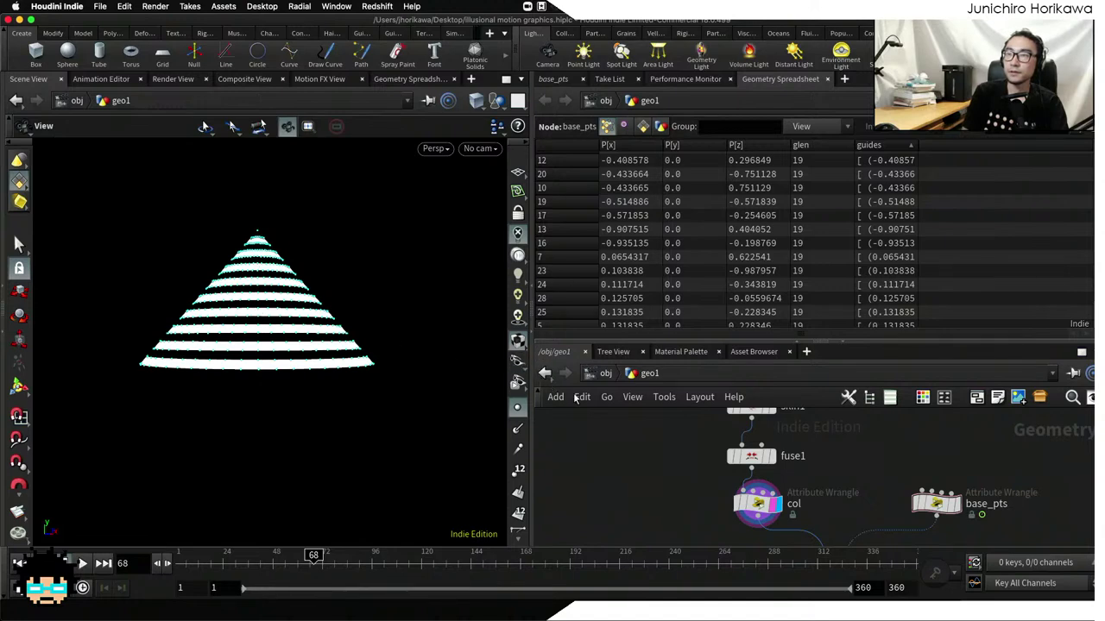
{"action": "scroll", "coordinate": [629, 457], "scroll_direction": "down", "scroll_amount": 3}
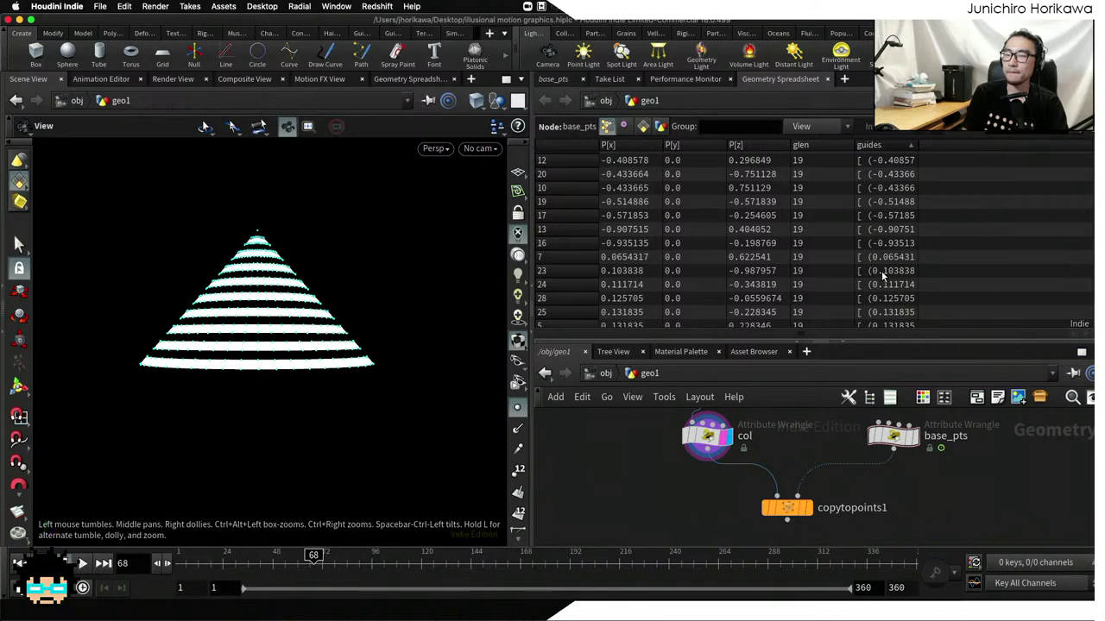
{"action": "left_click", "coordinate": [553, 79]}
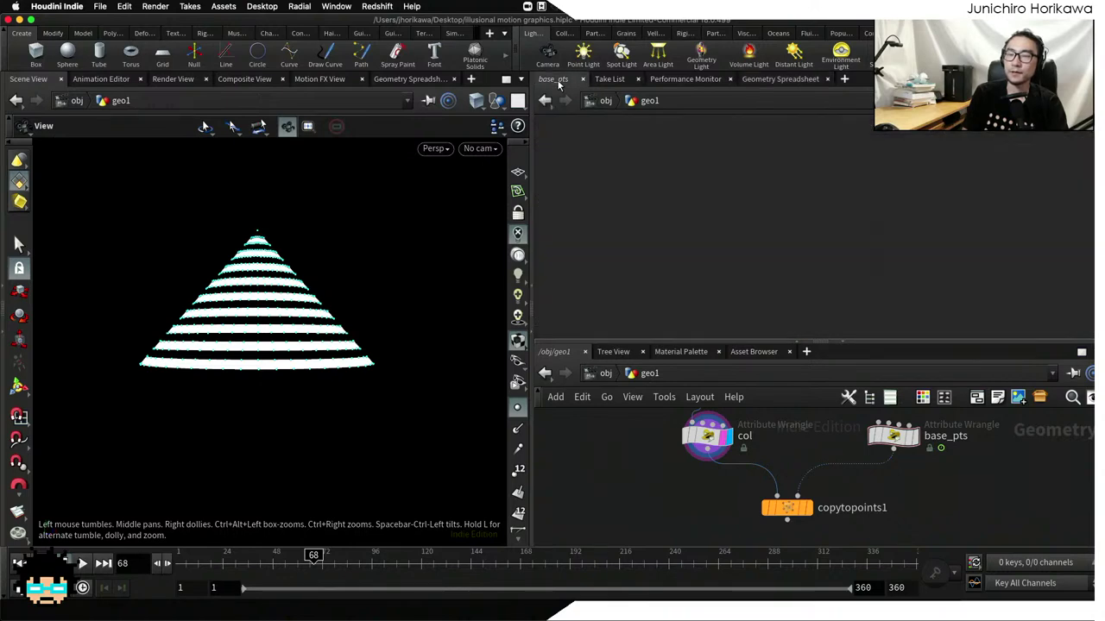
{"action": "left_click", "coordinate": [796, 295]}
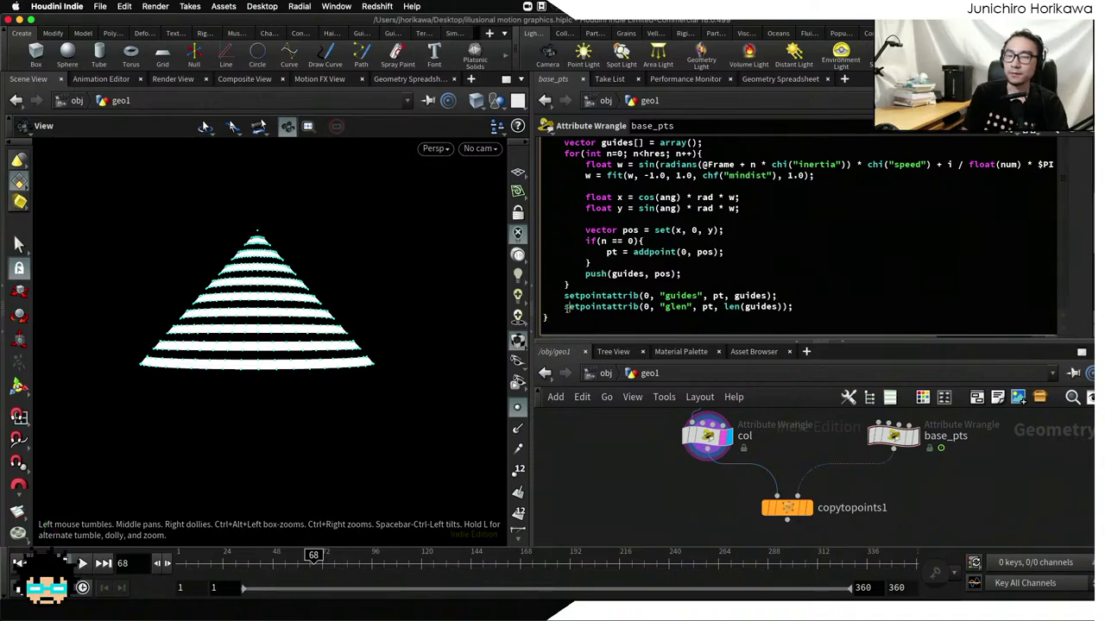
Comment out the glen setpointattrib line with // and delete the copytopoints1 node
{"action": "type", "text": "//"}
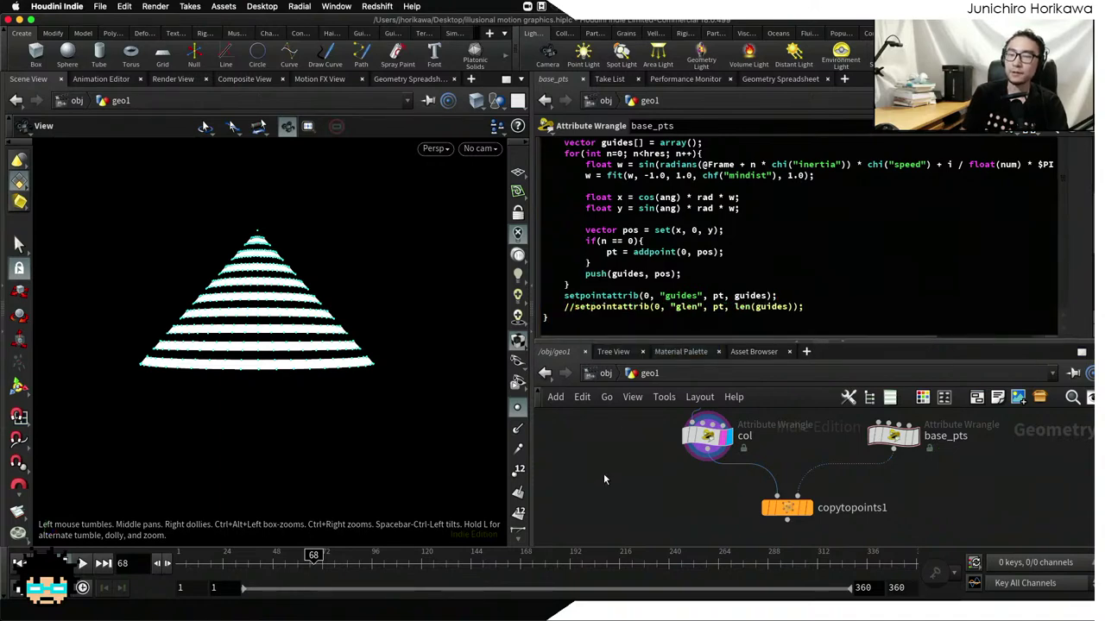
{"action": "scroll", "coordinate": [806, 509], "scroll_direction": "up", "scroll_amount": 1}
{"action": "left_click", "coordinate": [785, 509]}
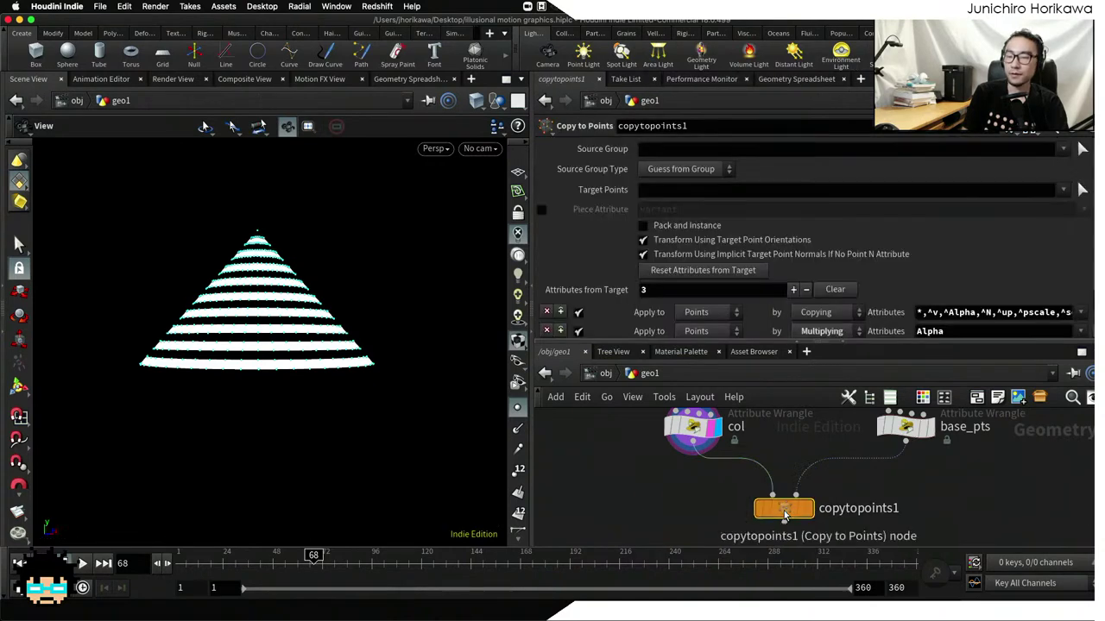
{"action": "key", "text": "Delete"}
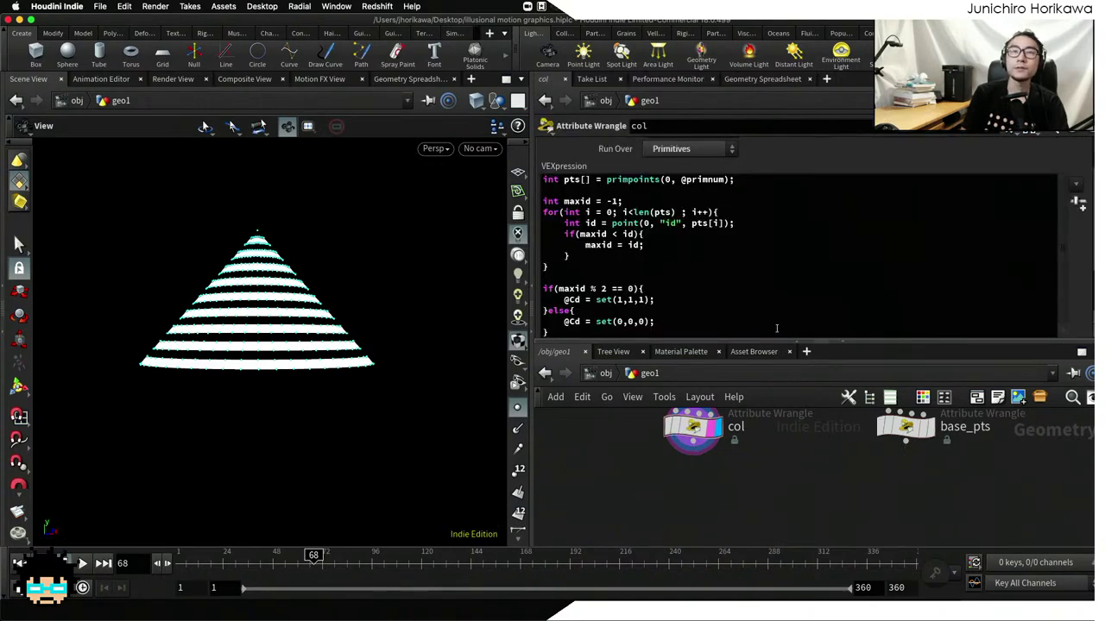
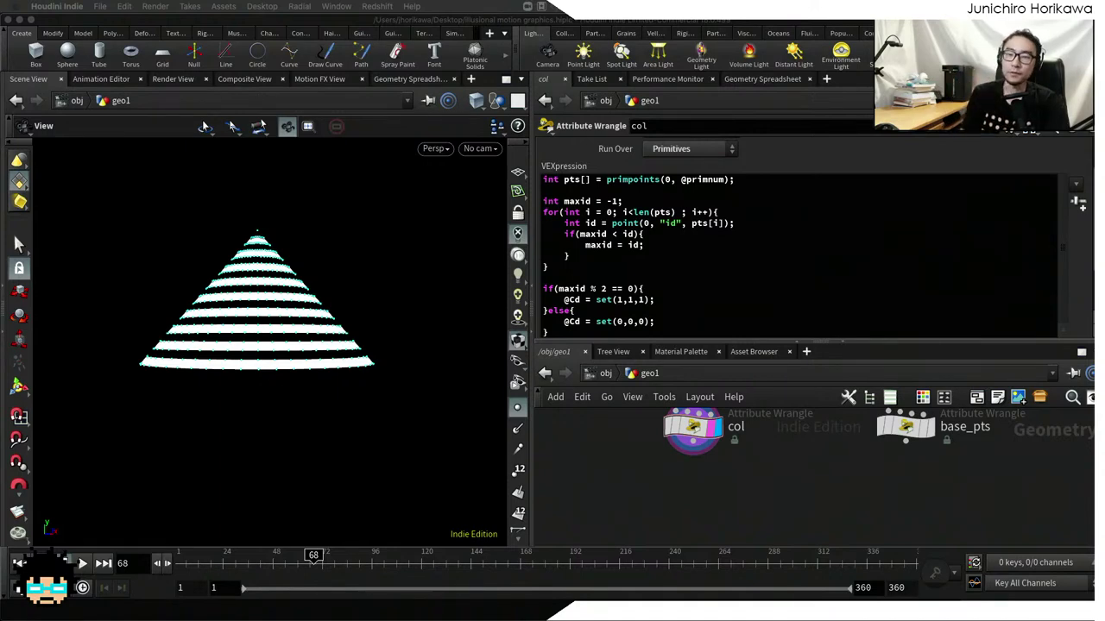
Turn off the striped cone's point markers and tumble the view to show its rings
{"action": "left_click", "coordinate": [772, 80]}
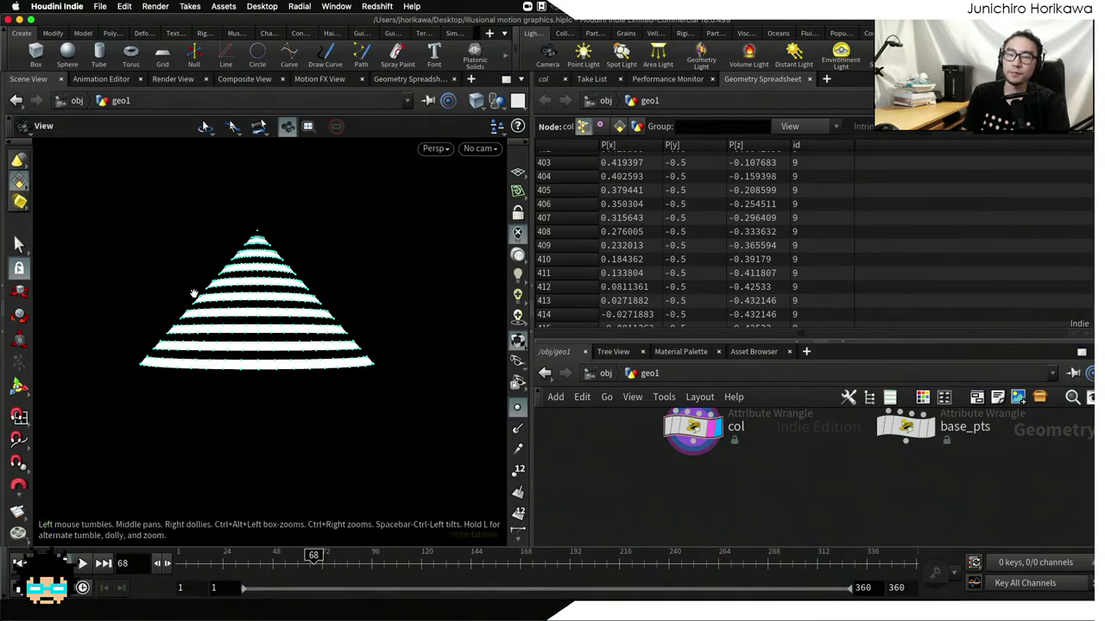
{"action": "left_click", "coordinate": [516, 407]}
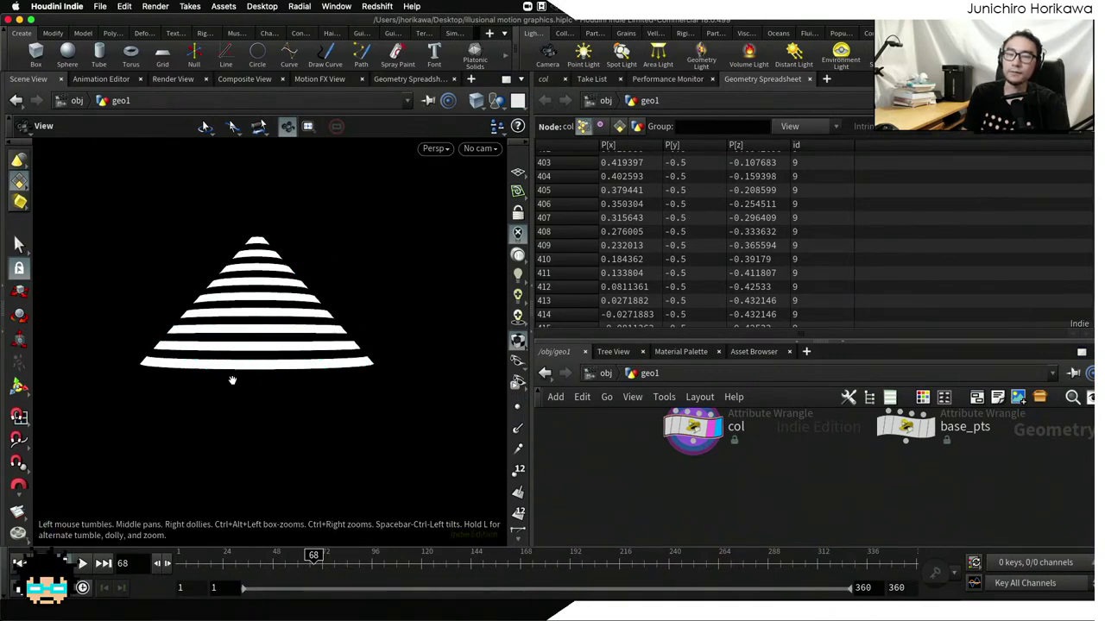
{"action": "left_click_drag", "start_coordinate": [297, 310], "coordinate": [341, 423]}
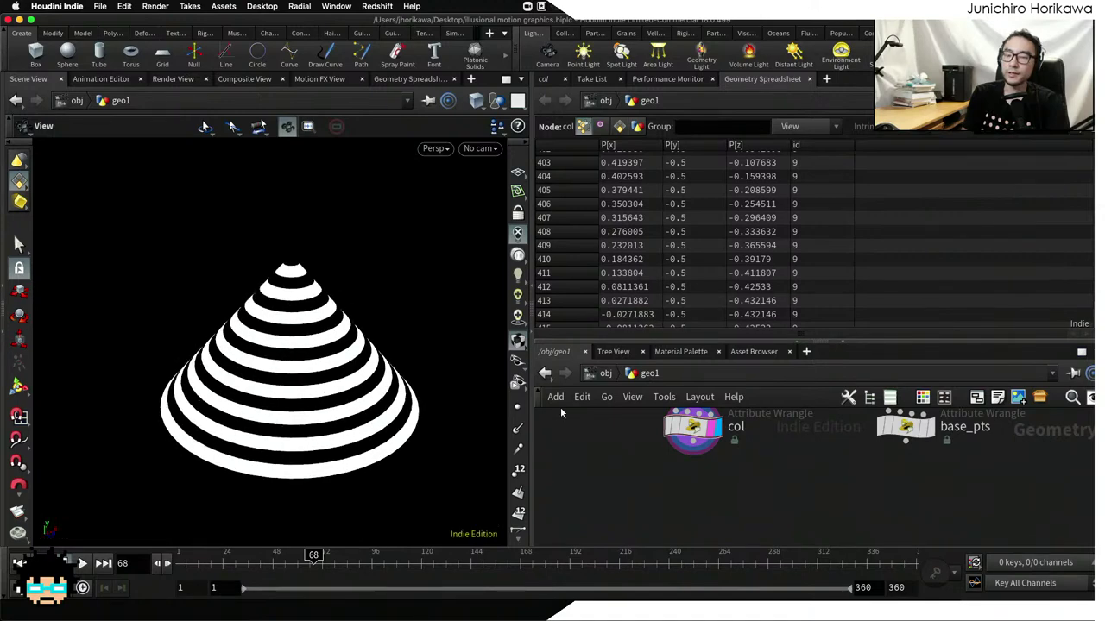
{"action": "scroll", "coordinate": [863, 466], "scroll_direction": "up", "scroll_amount": 1}
Show base_pts' scattered points in the viewport and bring up its parameters
{"action": "left_click", "coordinate": [902, 458]}
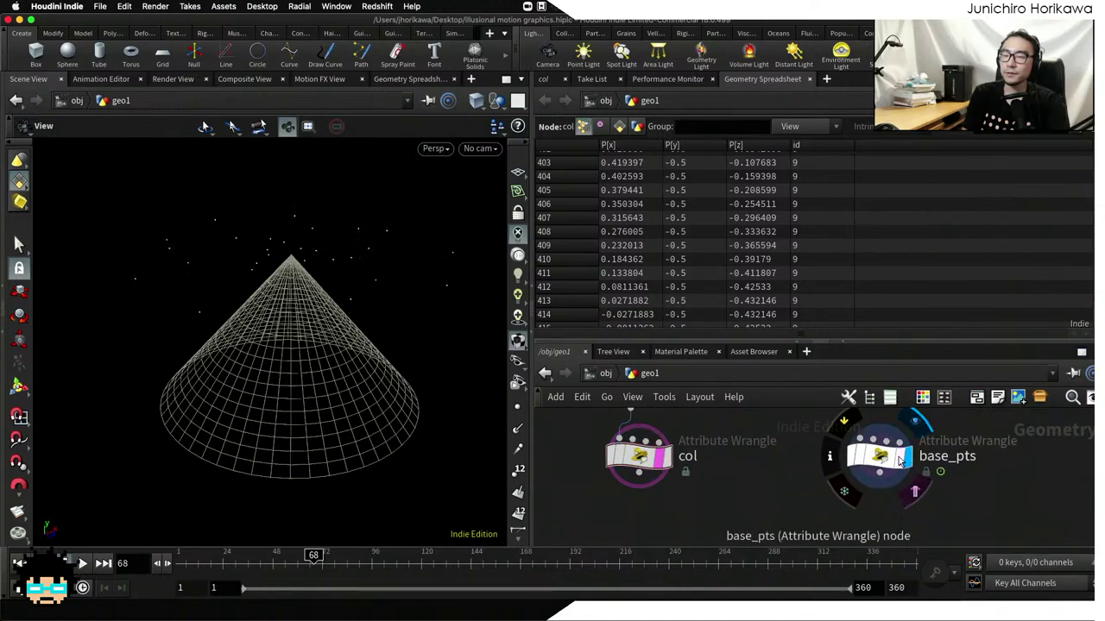
{"action": "left_click", "coordinate": [894, 461]}
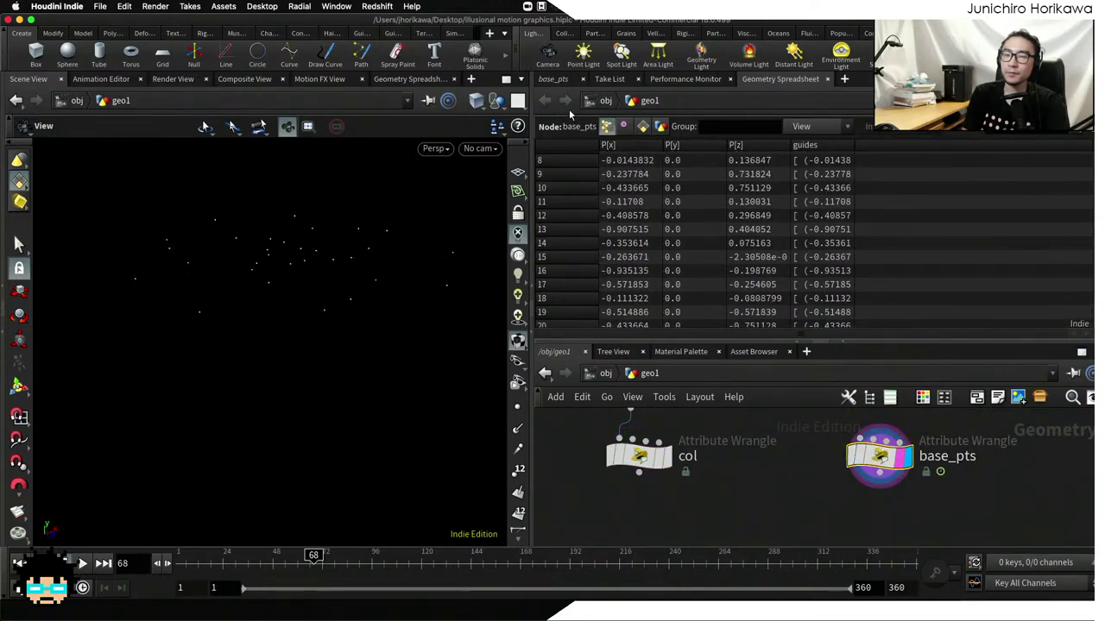
{"action": "left_click", "coordinate": [553, 79]}
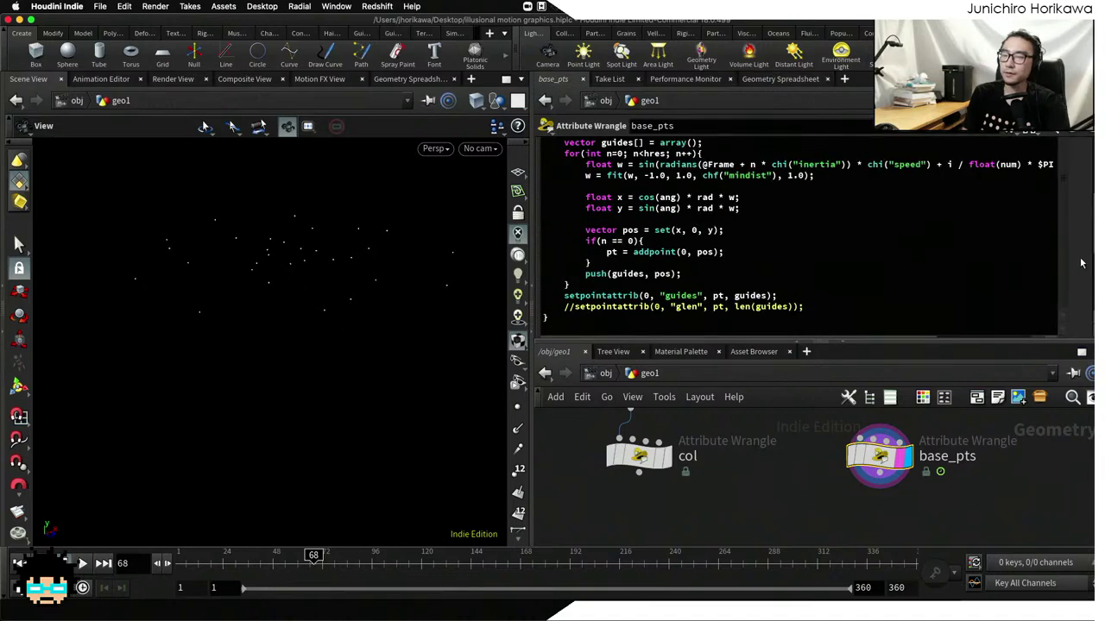
{"action": "scroll", "coordinate": [1082, 263], "scroll_direction": "down", "scroll_amount": 4}
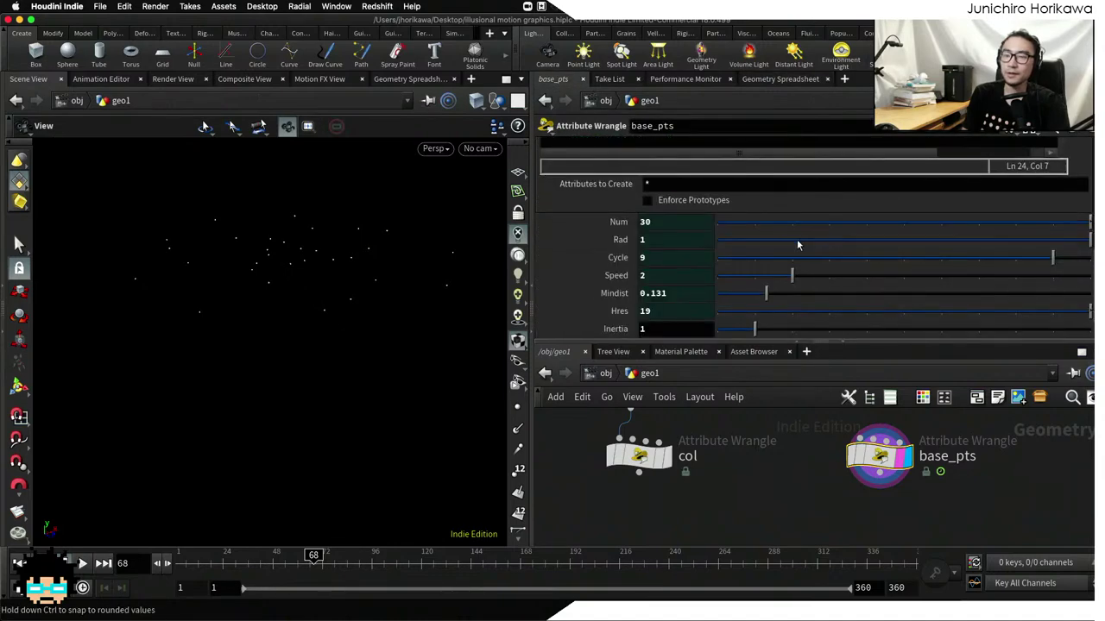
Set base_pts Num to 1 and start the animation playing
{"action": "left_click", "coordinate": [639, 222]}
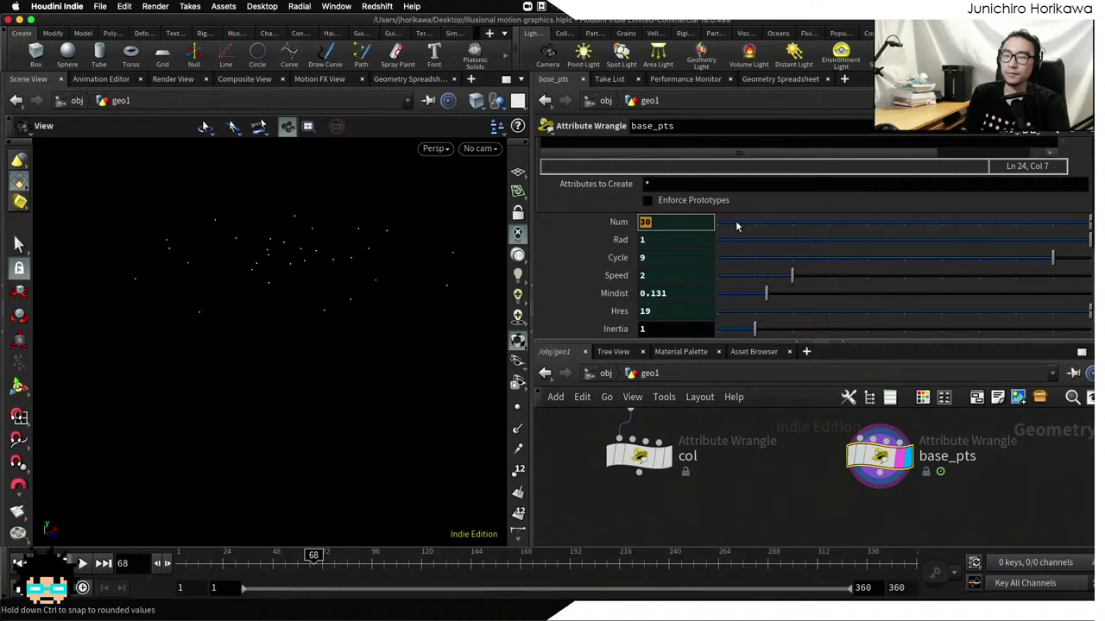
{"action": "type", "text": "1"}
{"action": "key", "text": "Return"}
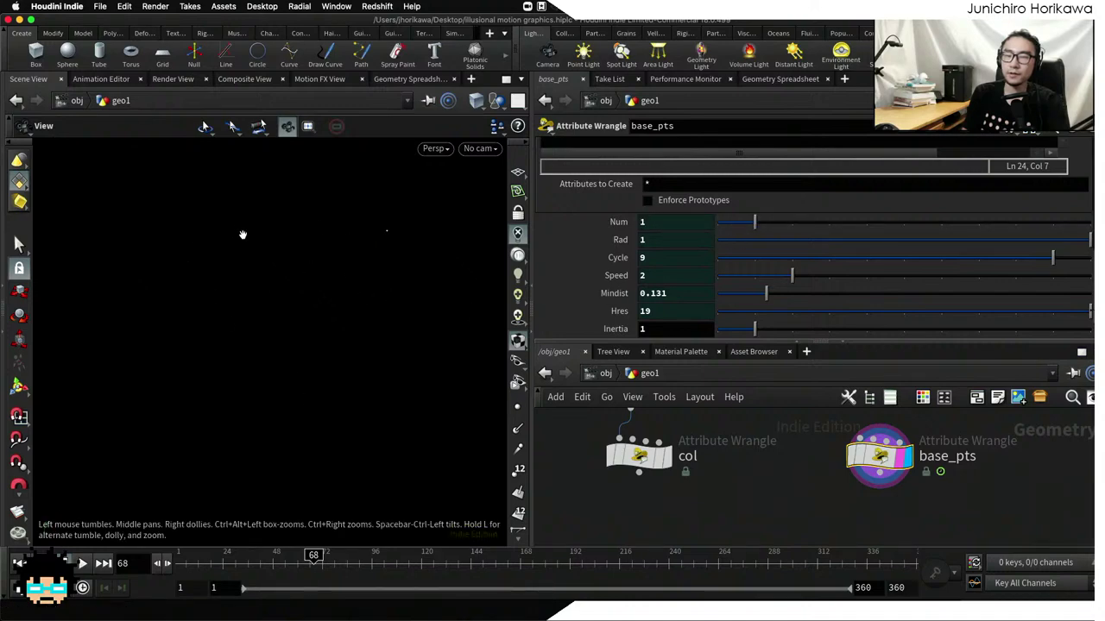
{"action": "key", "text": "ctrl+Up"}
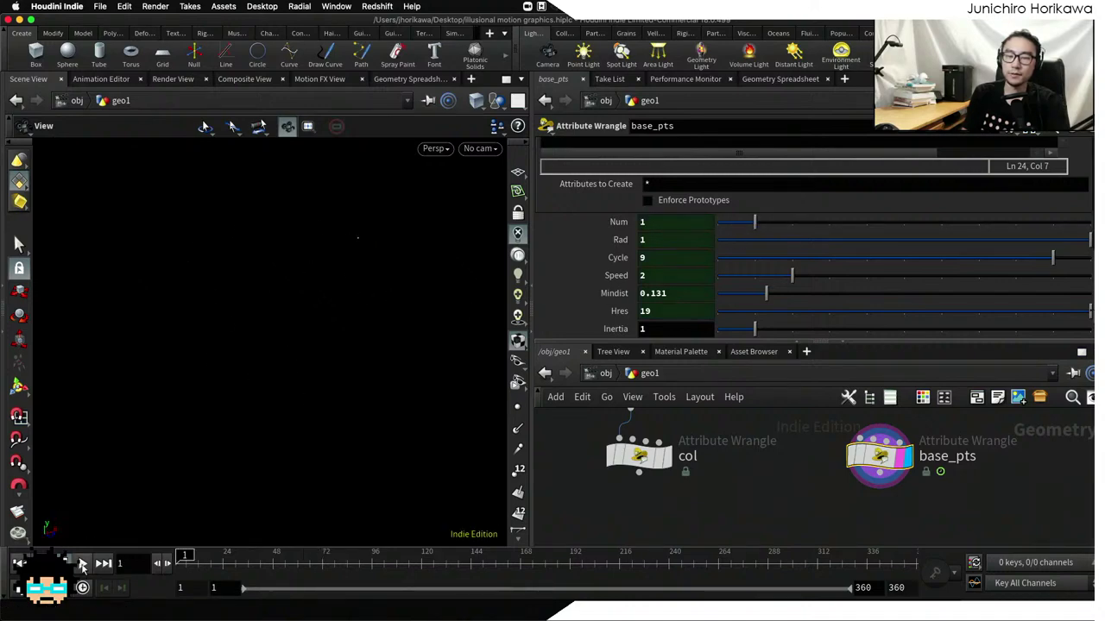
{"action": "key", "text": "Up"}
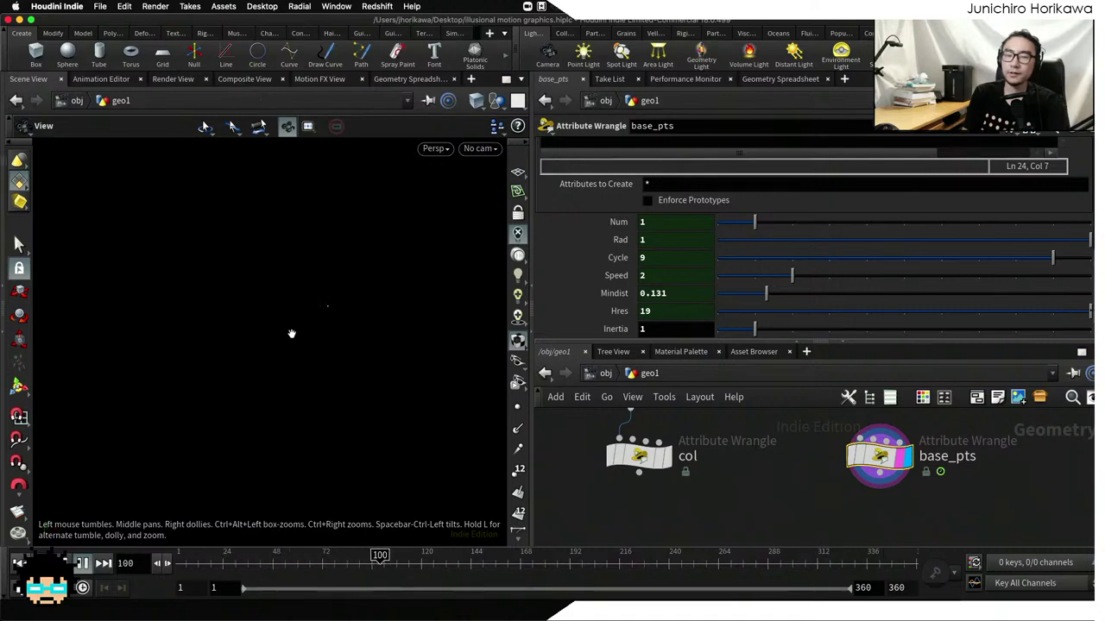
Widen the guides column in base_pts' Geometry Spreadsheet to read its values
{"action": "scroll", "coordinate": [613, 164], "scroll_direction": "up", "scroll_amount": 3}
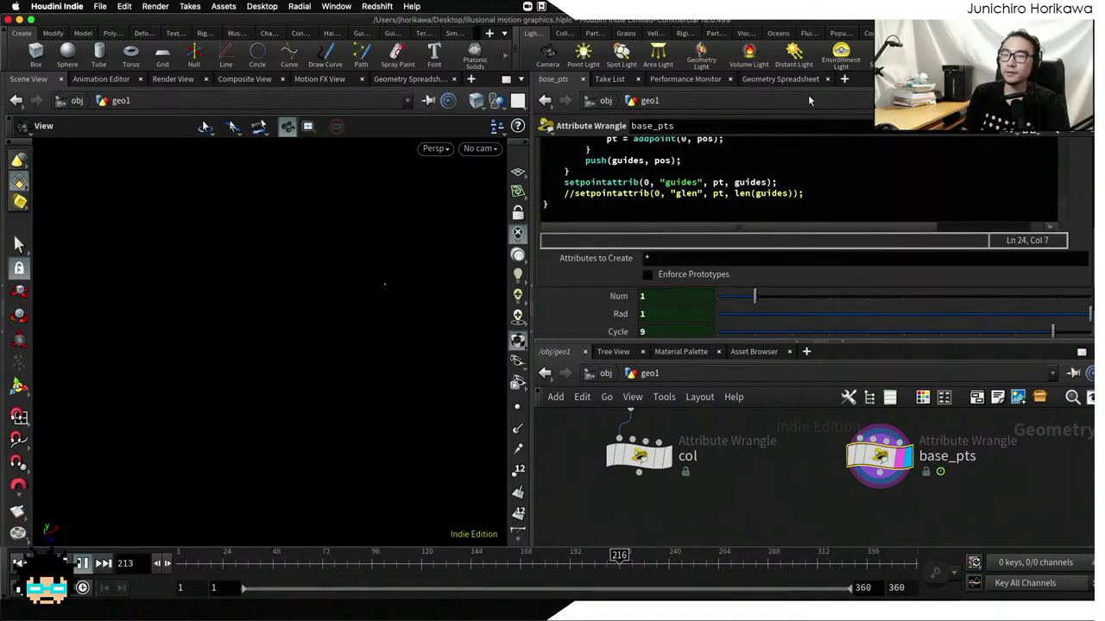
{"action": "left_click", "coordinate": [781, 79]}
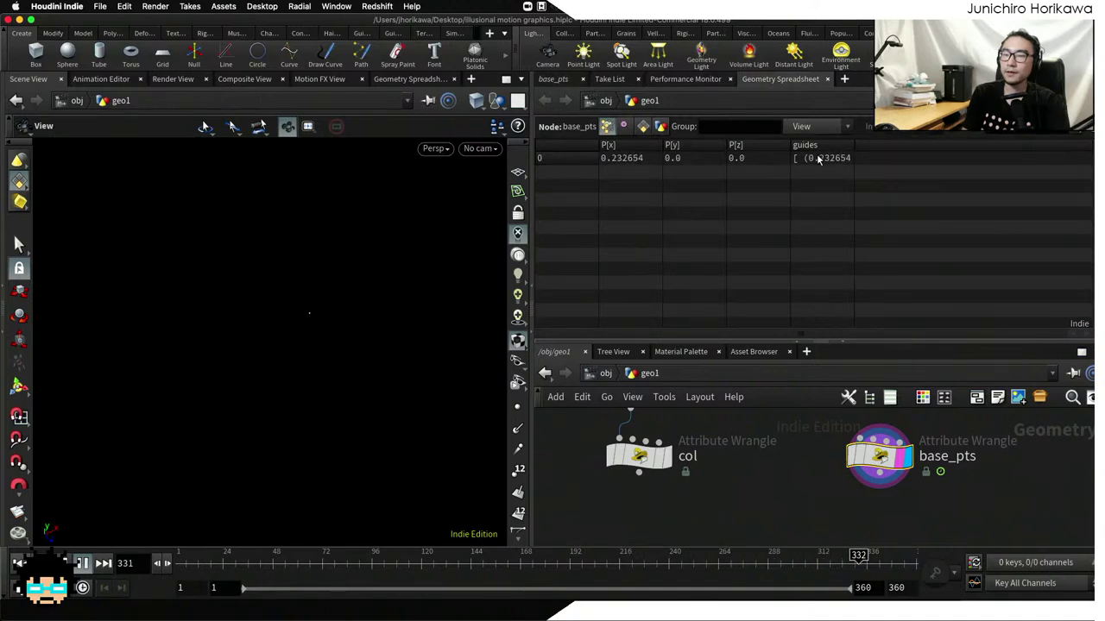
{"action": "left_click_drag", "start_coordinate": [853, 148], "coordinate": [1048, 147]}
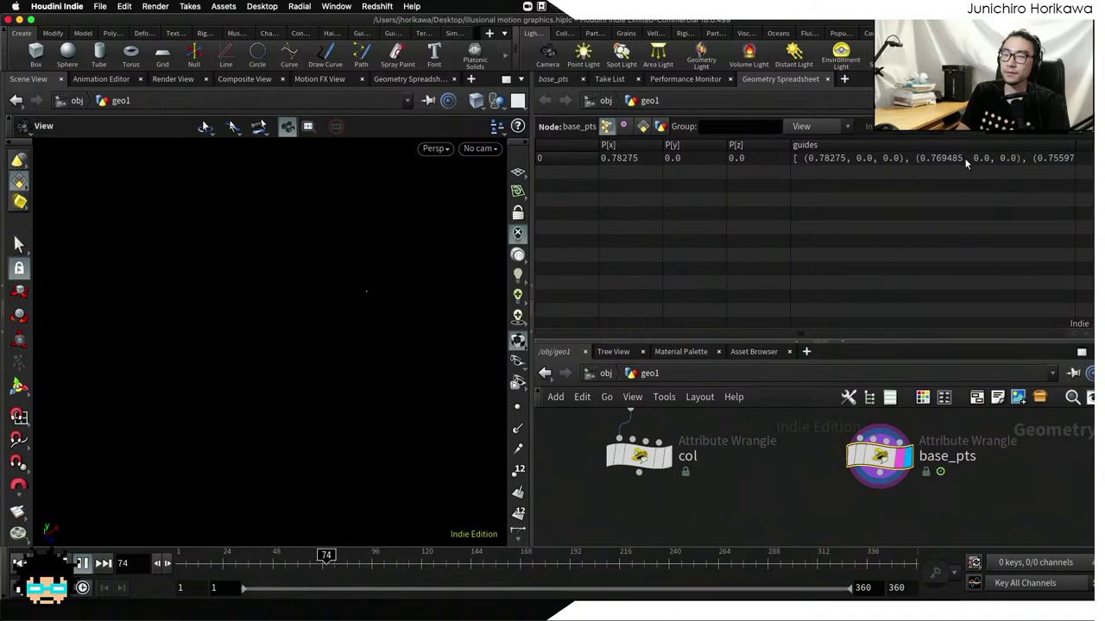
{"action": "left_click", "coordinate": [554, 78]}
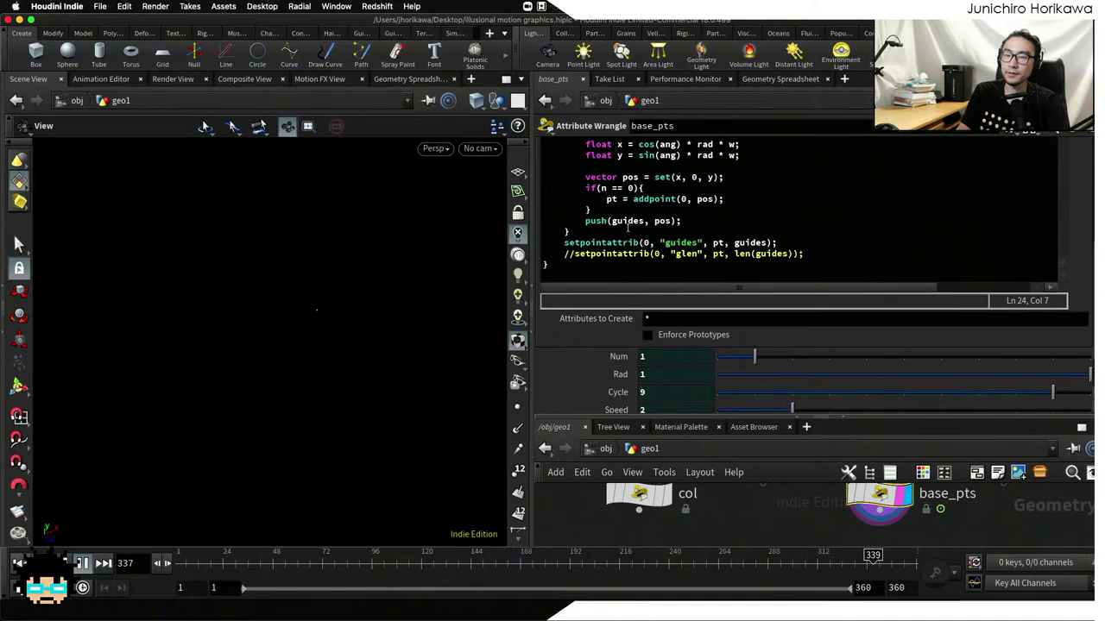
{"action": "left_click", "coordinate": [627, 231]}
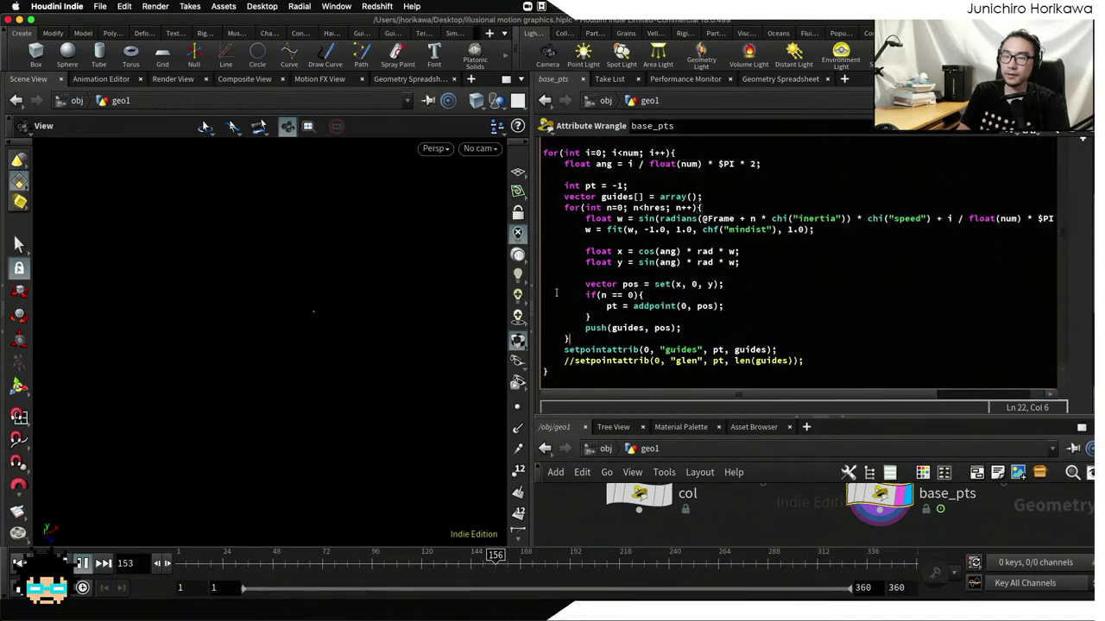
{"action": "left_click", "coordinate": [563, 224], "text": "shift"}
{"action": "left_click_drag", "start_coordinate": [585, 218], "coordinate": [659, 218]}
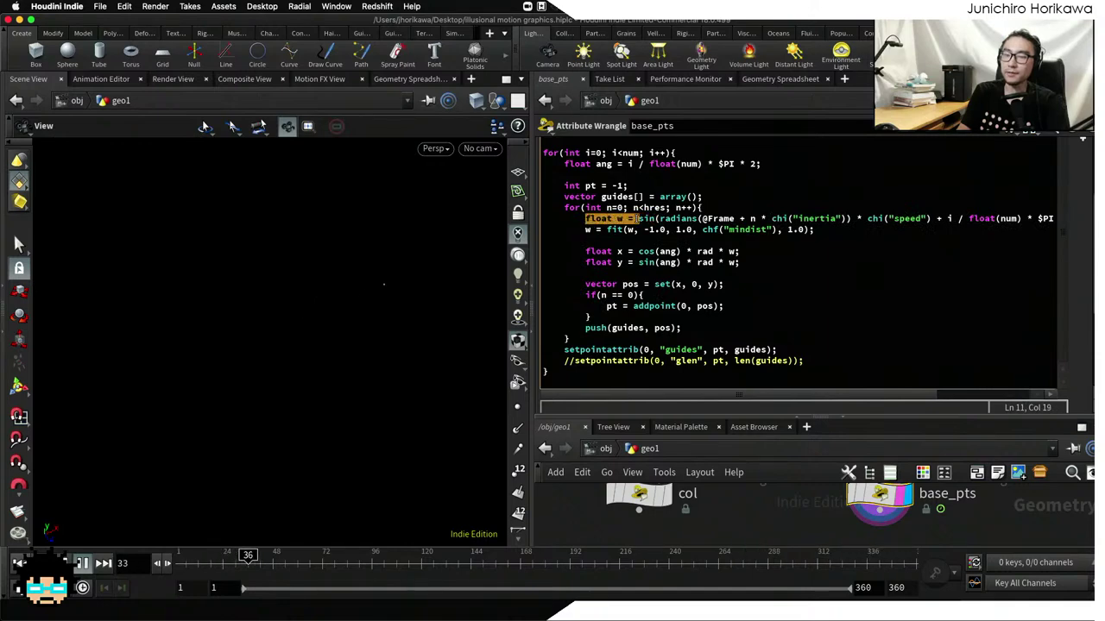
{"action": "left_click", "coordinate": [701, 218]}
{"action": "mouse_move", "coordinate": [750, 219]}
{"action": "left_mouse_down"}
{"action": "mouse_move", "coordinate": [849, 219]}
{"action": "mouse_move", "coordinate": [738, 230]}
{"action": "left_mouse_up"}
{"action": "left_click", "coordinate": [740, 262]}
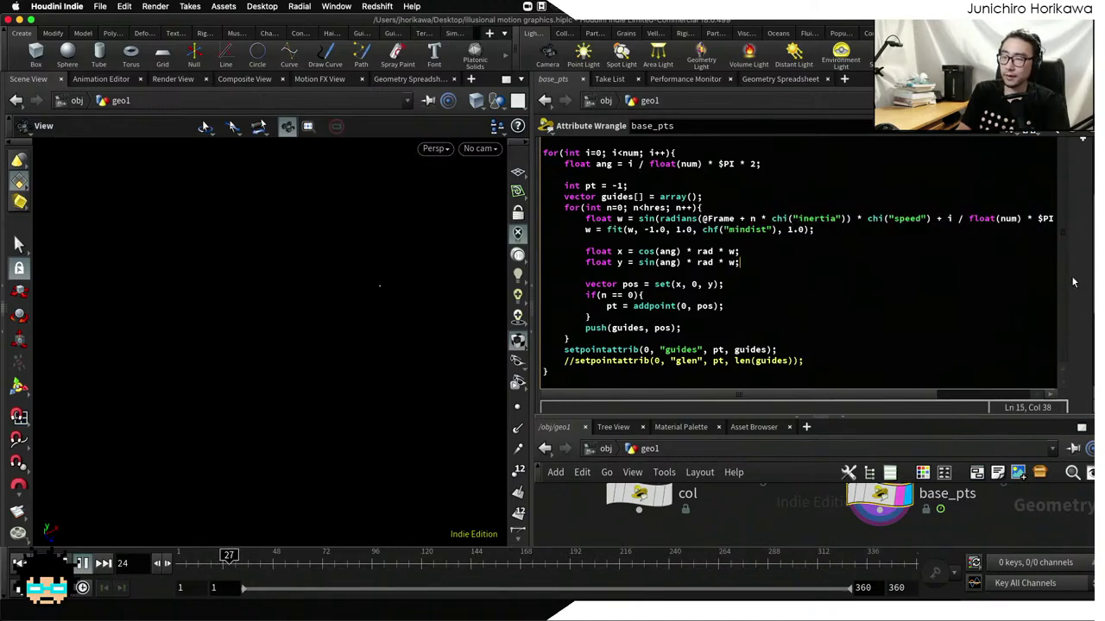
Enlarge the network pane and stop playback back at frame 1
{"action": "scroll", "coordinate": [886, 402], "scroll_direction": "down", "scroll_amount": 3}
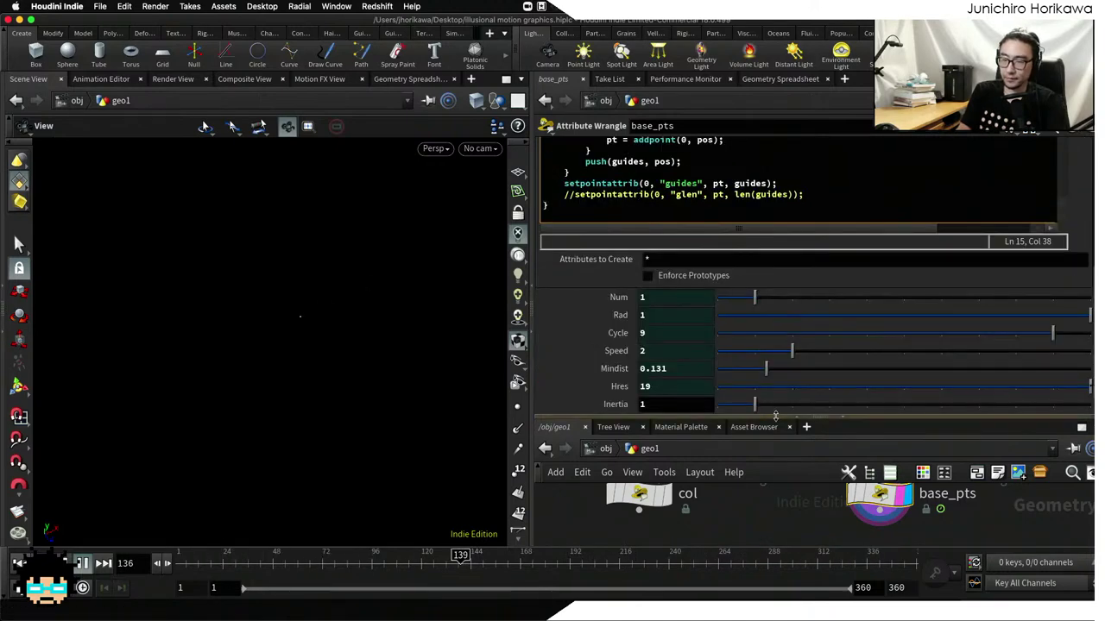
{"action": "left_click_drag", "start_coordinate": [886, 418], "coordinate": [886, 333]}
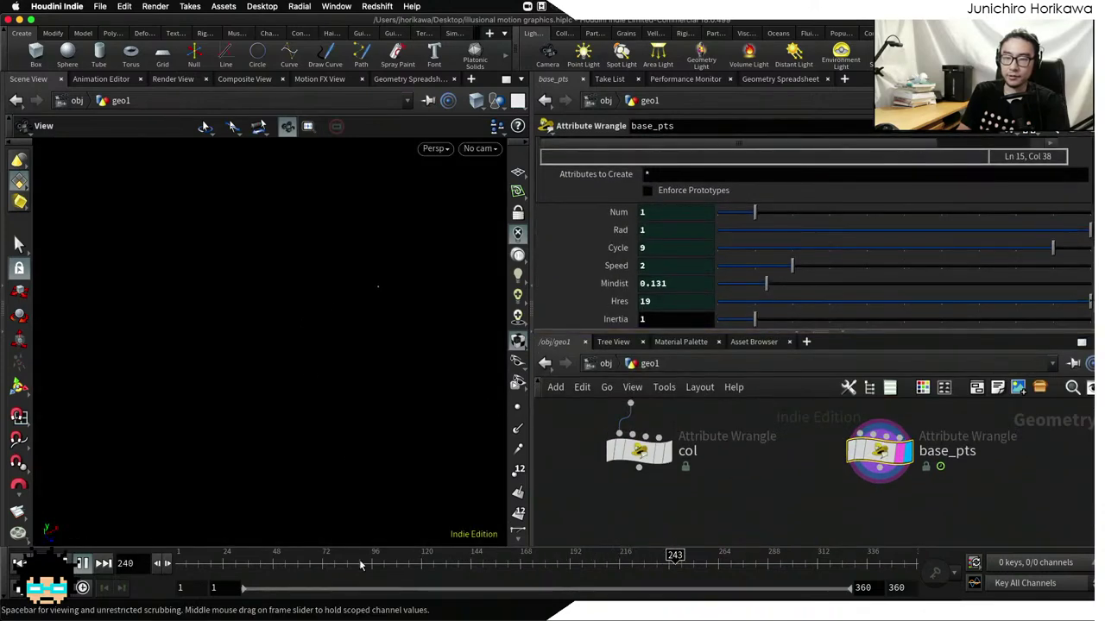
{"action": "key", "text": "ctrl+Up"}
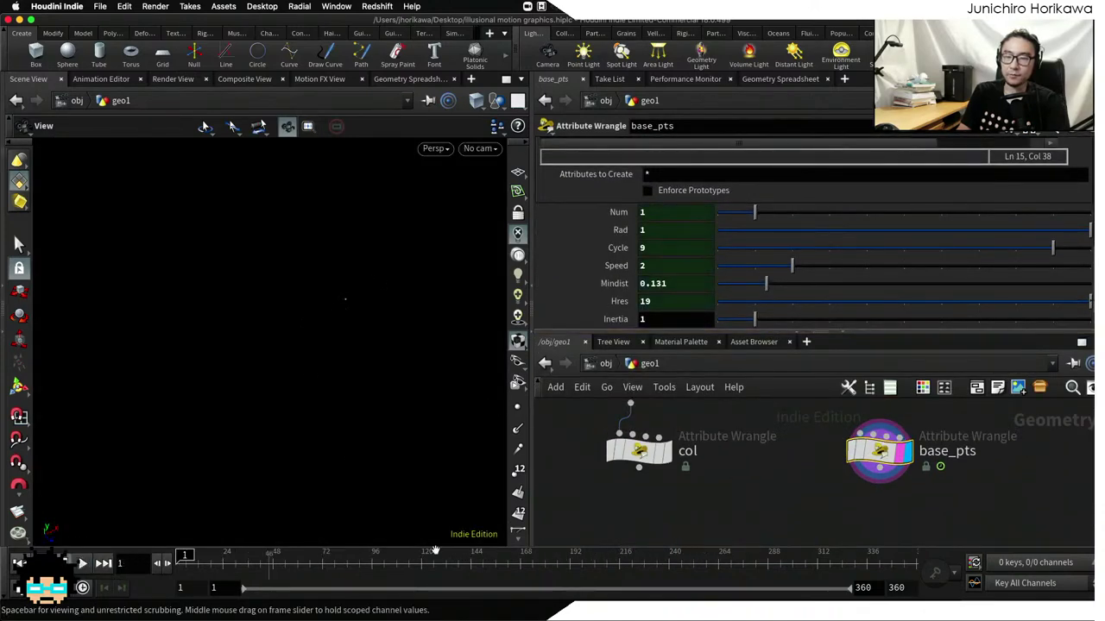
Display col's striped dome and place a new Point Wrangle, pointwrangle1, found via 'point wr'
{"action": "left_click", "coordinate": [671, 452]}
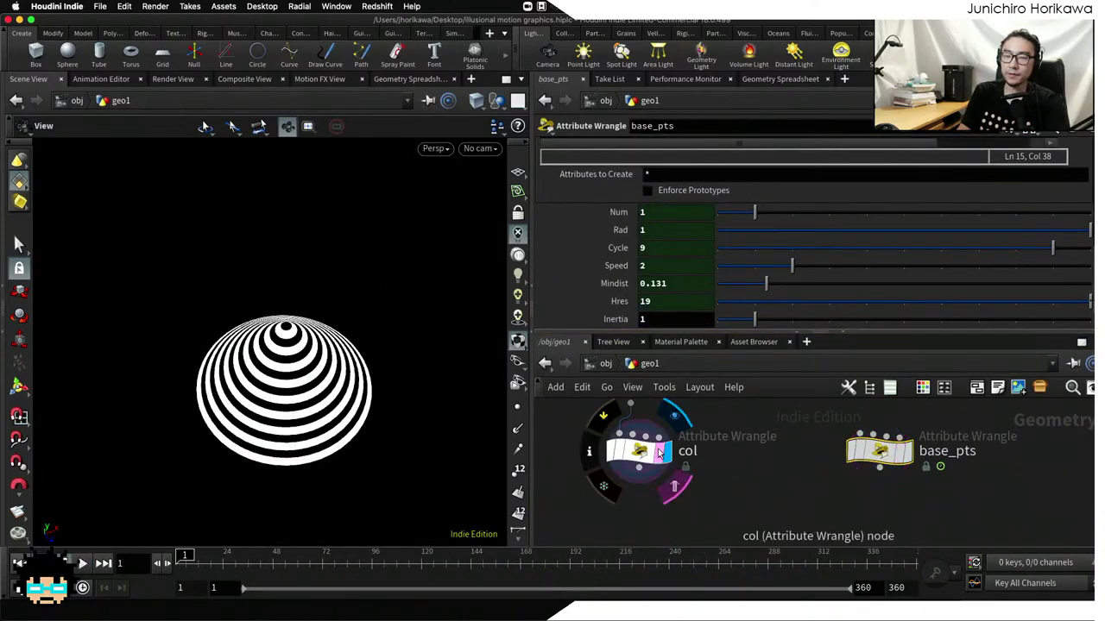
{"action": "left_click", "coordinate": [721, 335]}
{"action": "key", "text": "Tab"}
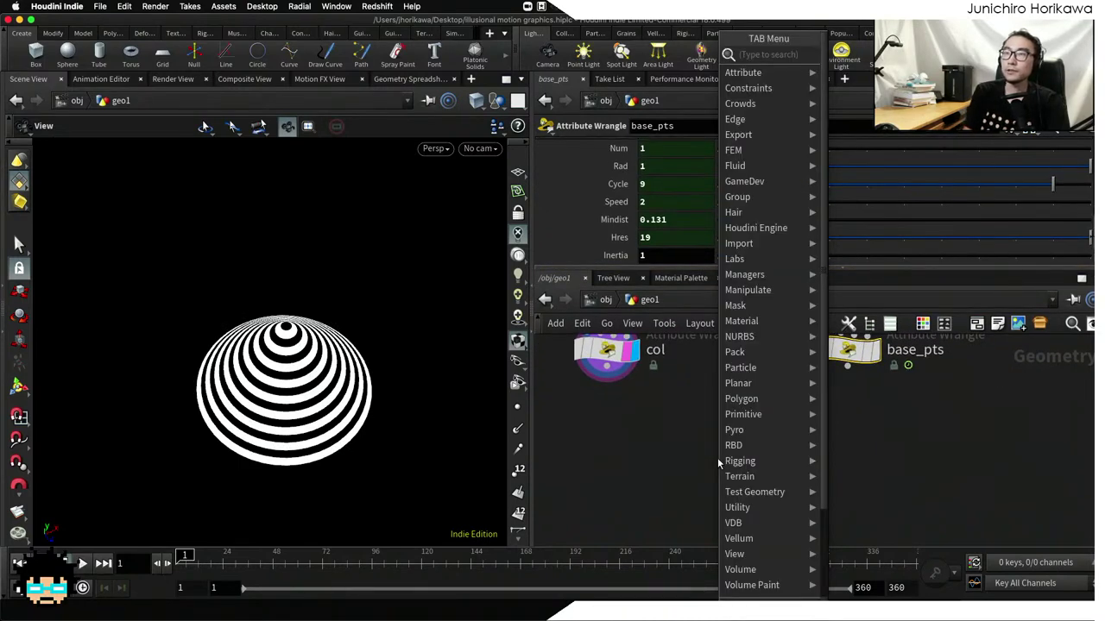
{"action": "type", "text": "point wra"}
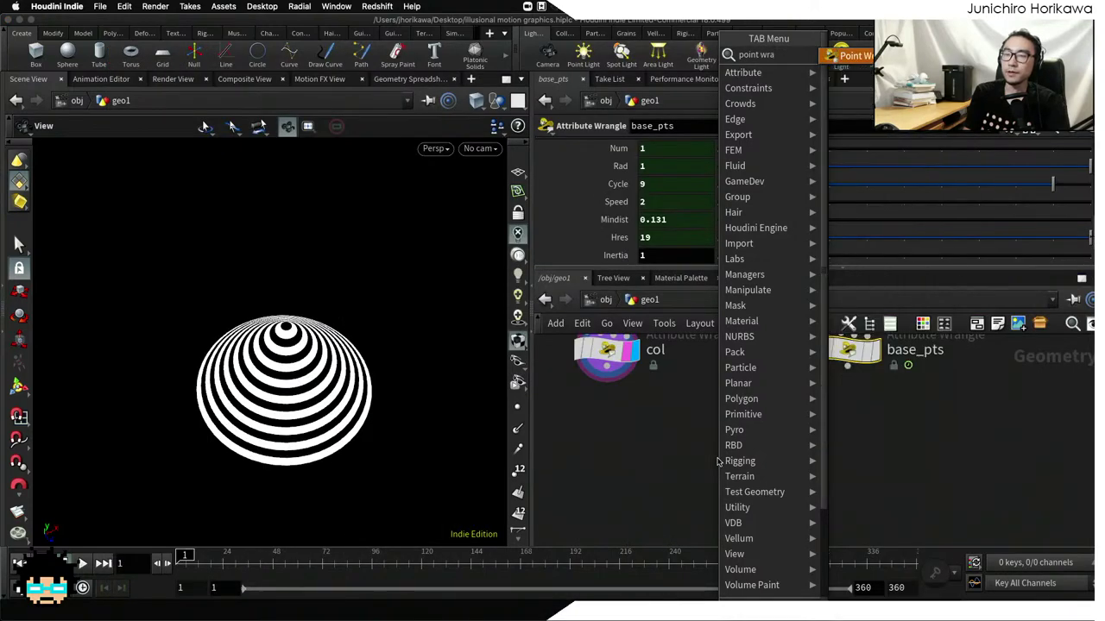
{"action": "key", "text": "Return"}
{"action": "left_click", "coordinate": [717, 457]}
{"action": "mouse_move", "coordinate": [718, 452]}
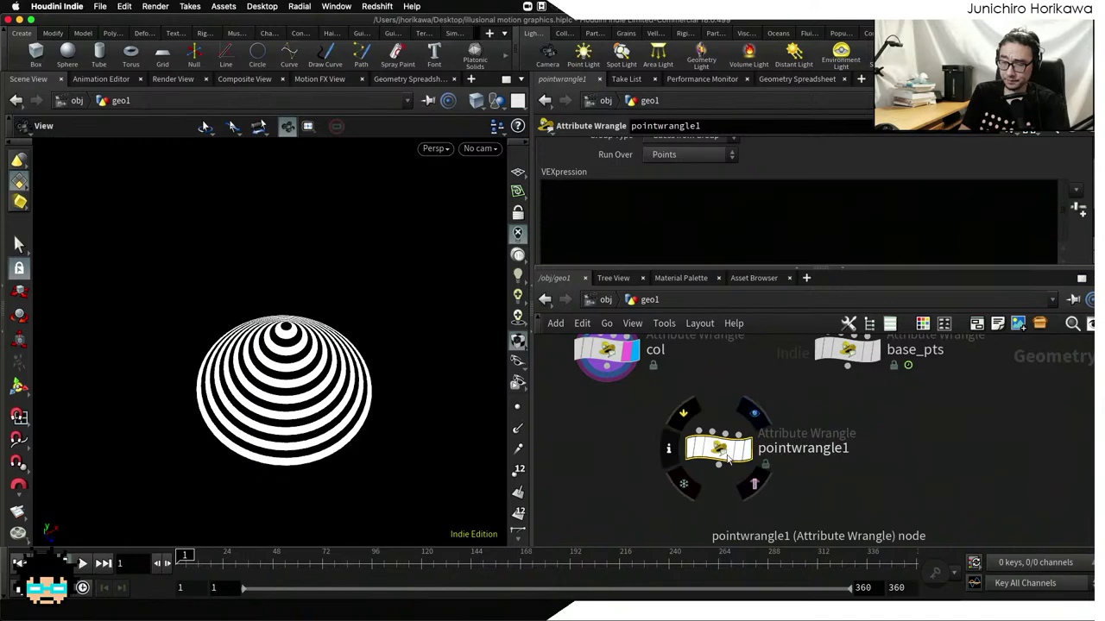
Wire col's output into pointwrangle1's first input and nudge pointwrangle1 lower
{"action": "scroll", "coordinate": [704, 394], "scroll_direction": "up", "scroll_amount": 2}
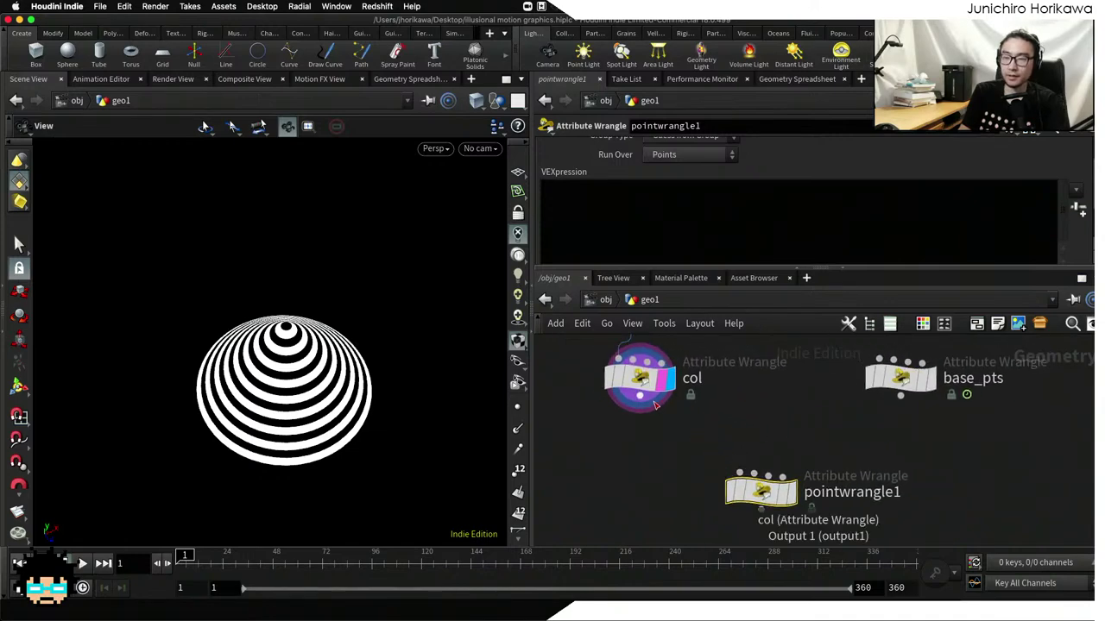
{"action": "scroll", "coordinate": [716, 445], "scroll_direction": "up", "scroll_amount": 1}
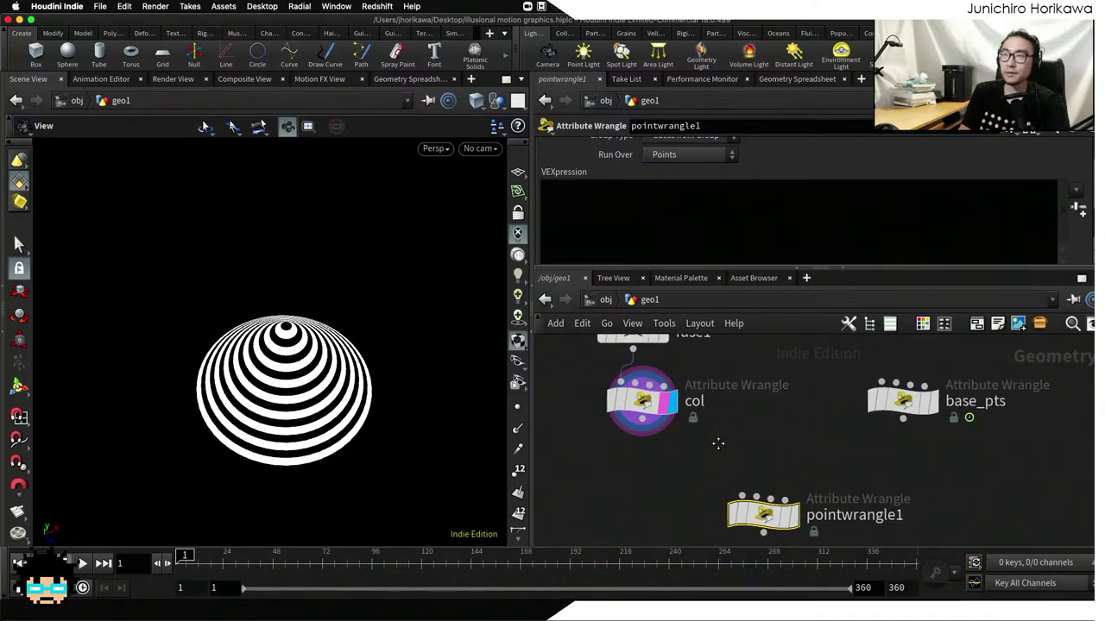
{"action": "scroll", "coordinate": [717, 445], "scroll_direction": "down", "scroll_amount": 1}
{"action": "left_click", "coordinate": [639, 395]}
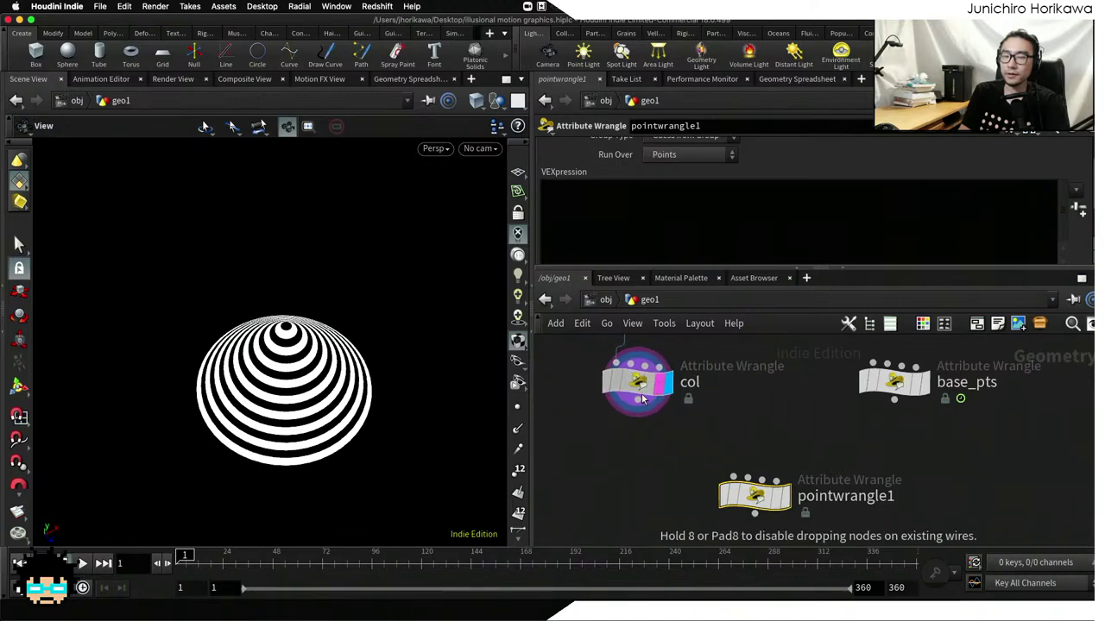
{"action": "left_click", "coordinate": [637, 416]}
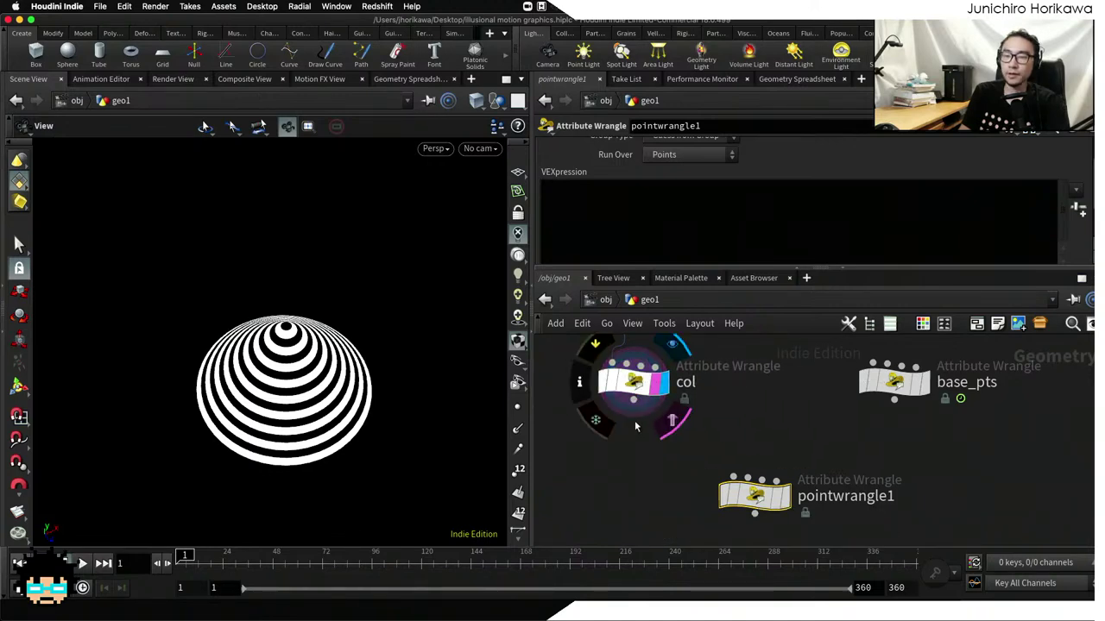
{"action": "left_click", "coordinate": [754, 477]}
{"action": "left_click_drag", "start_coordinate": [756, 497], "coordinate": [758, 517]}
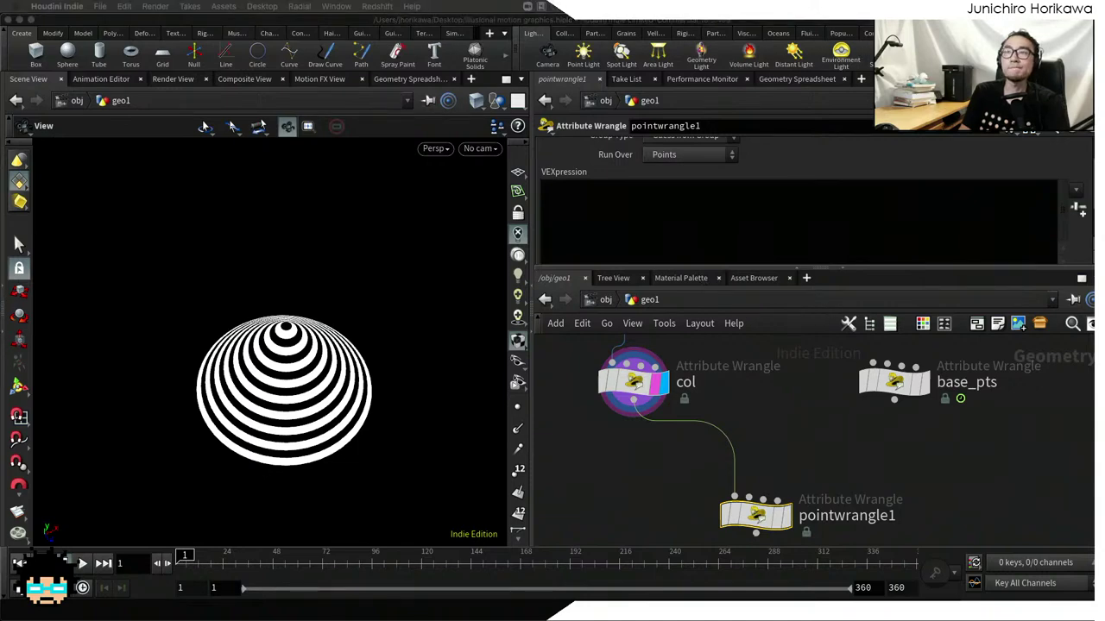
Reposition base_pts and wire its output into pointwrangle1's second input
{"action": "left_click", "coordinate": [894, 402]}
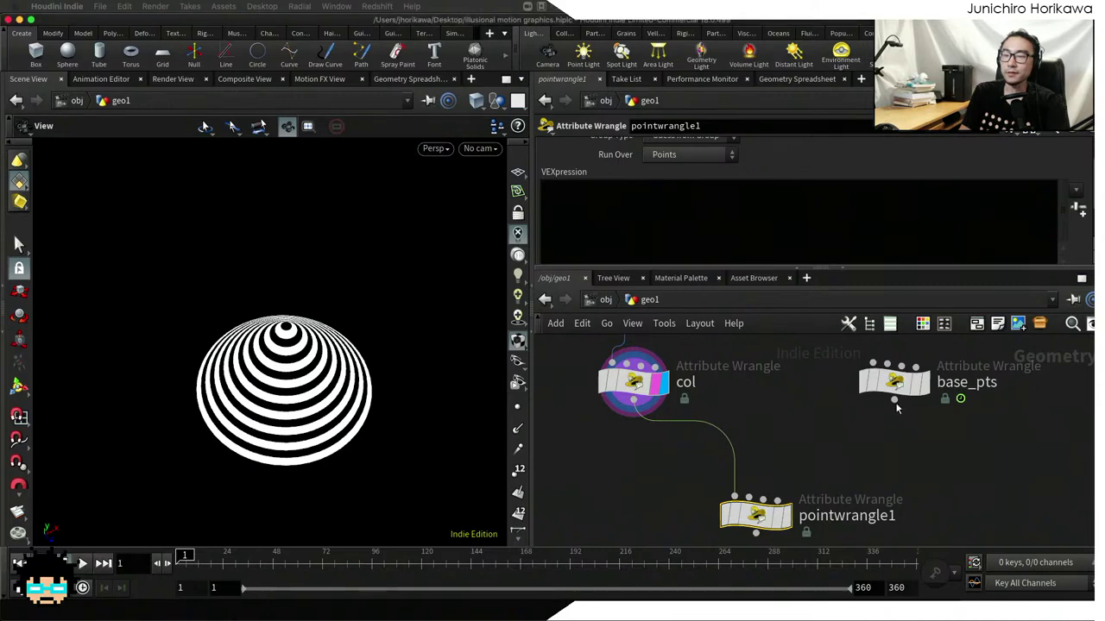
{"action": "key", "text": "Escape"}
{"action": "left_click", "coordinate": [924, 380]}
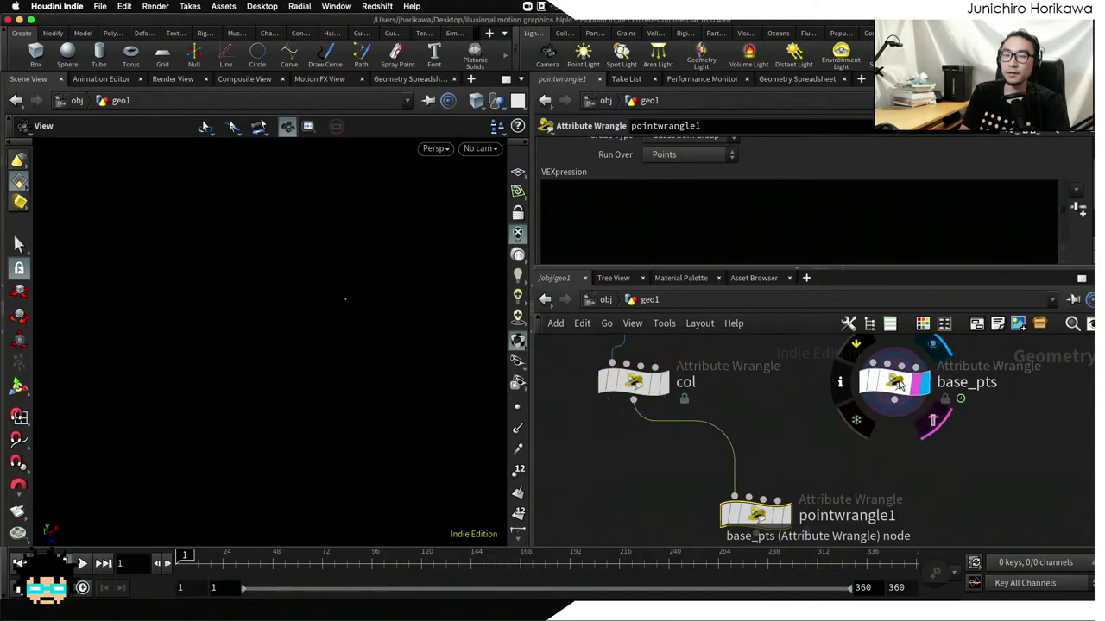
{"action": "left_click_drag", "start_coordinate": [897, 384], "coordinate": [866, 412]}
{"action": "left_click", "coordinate": [894, 414]}
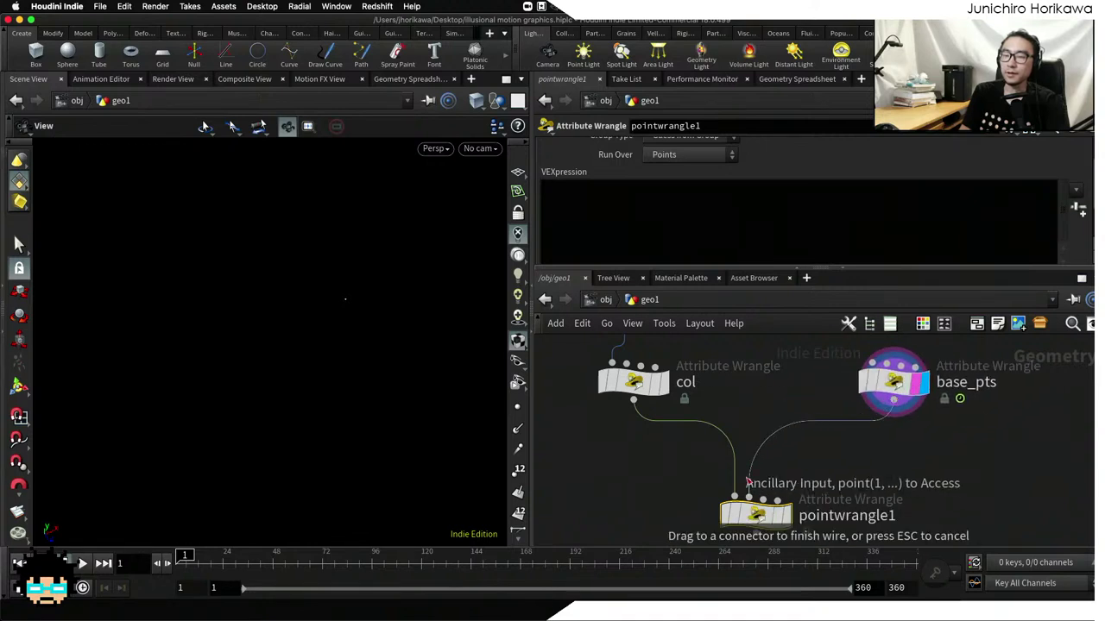
{"action": "left_click", "coordinate": [747, 498]}
Display pointwrangle1's striped dome result, briefly comparing it with col
{"action": "left_click", "coordinate": [784, 516]}
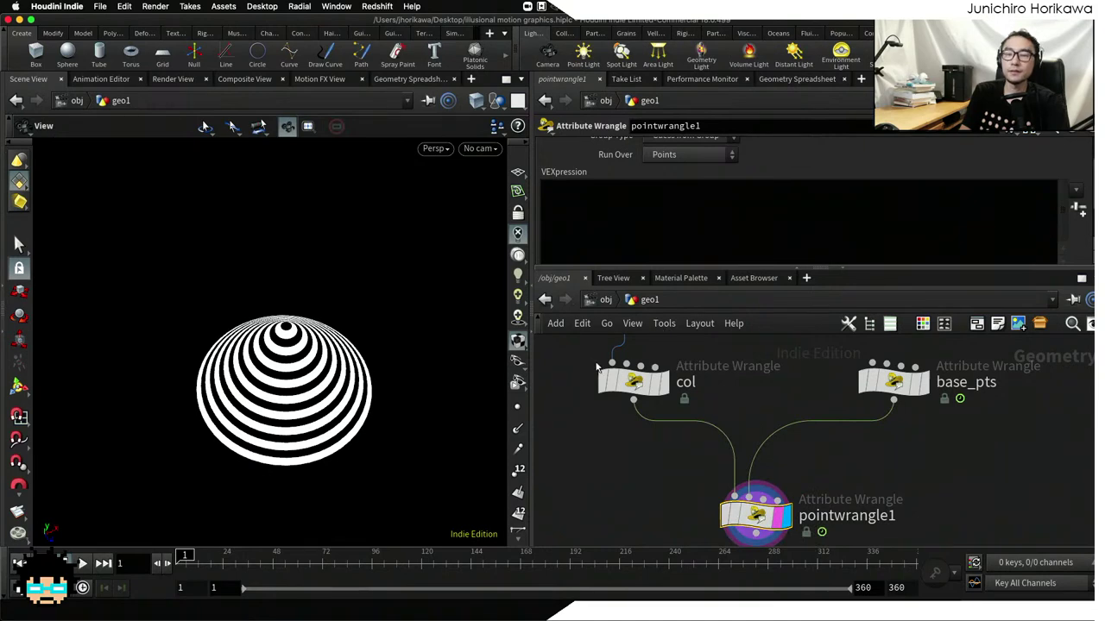
{"action": "mouse_move", "coordinate": [656, 393]}
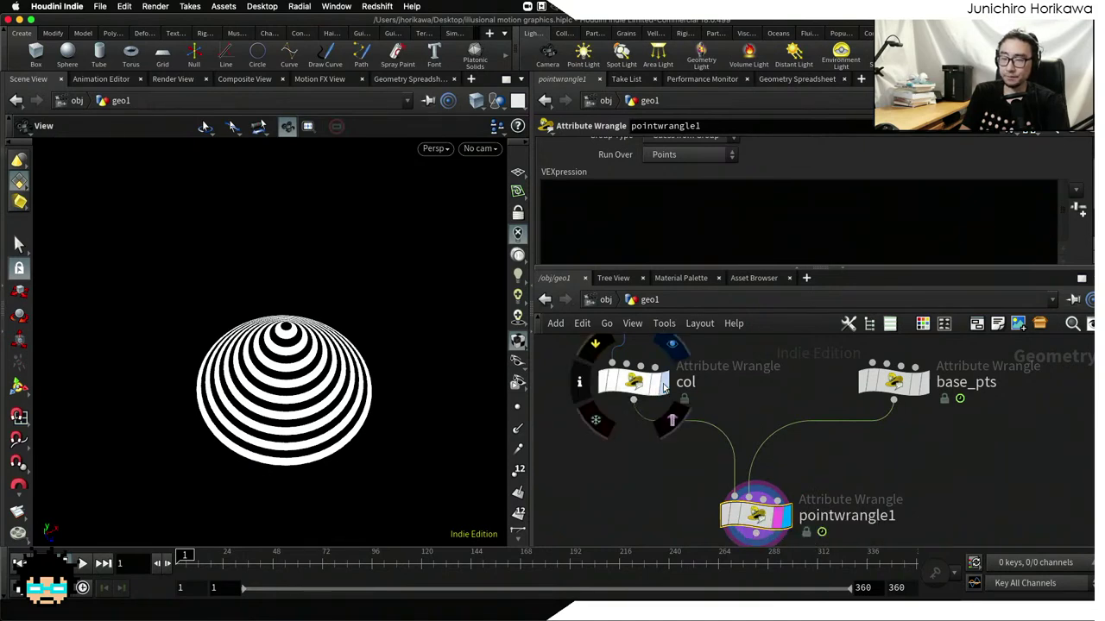
{"action": "left_click", "coordinate": [654, 386]}
{"action": "left_click", "coordinate": [784, 515]}
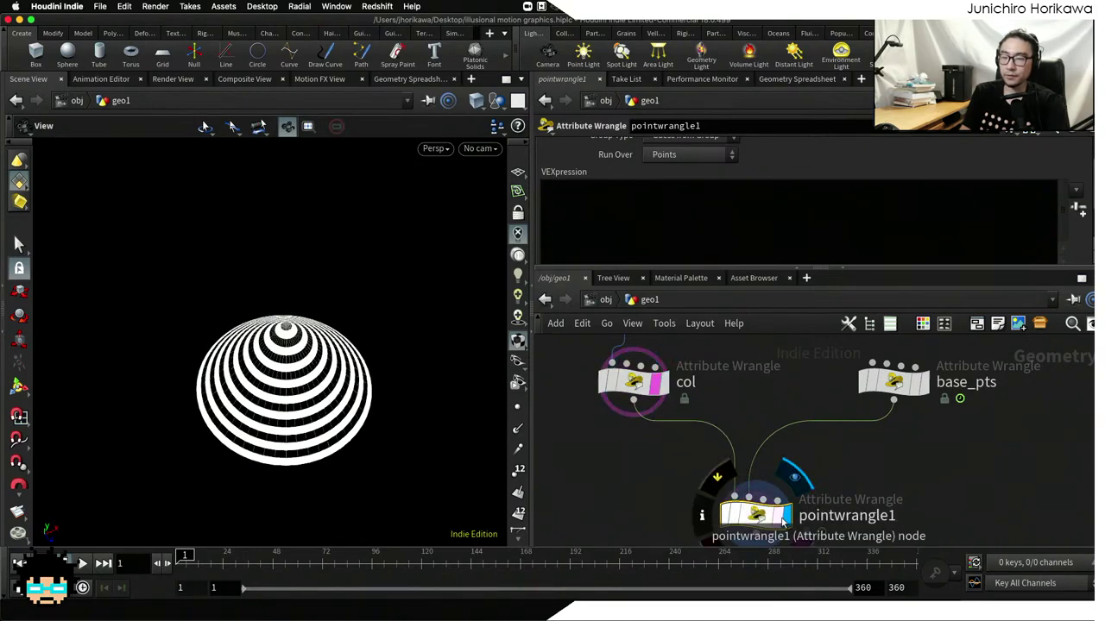
{"action": "left_click", "coordinate": [784, 79]}
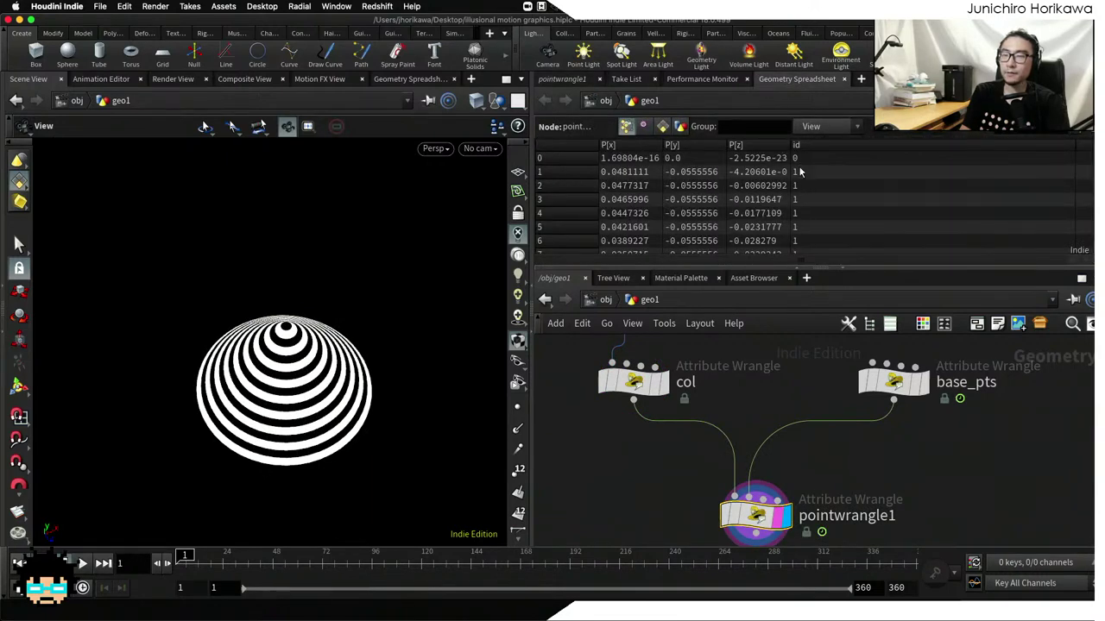
{"action": "scroll", "coordinate": [803, 193], "scroll_direction": "down", "scroll_amount": 20}
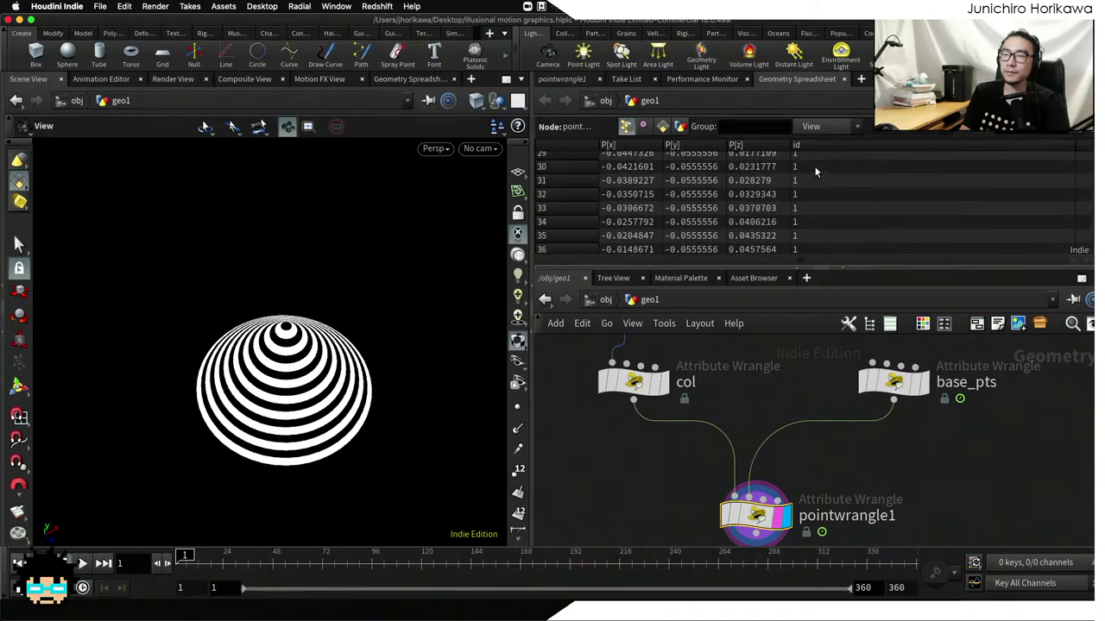
{"action": "left_click_drag", "start_coordinate": [285, 371], "coordinate": [282, 302]}
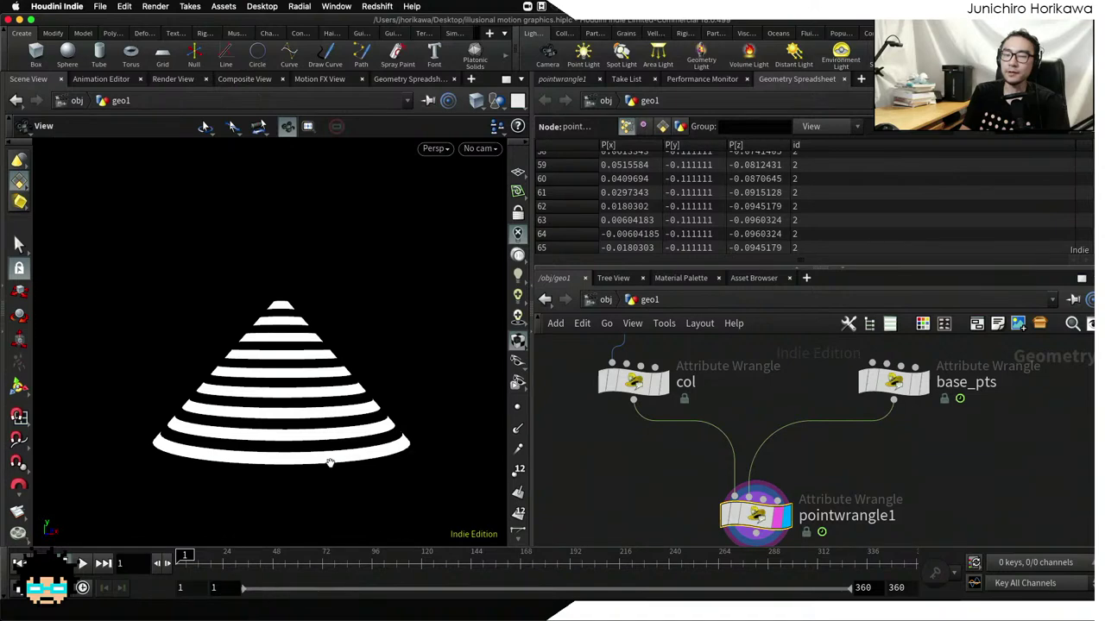
{"action": "scroll", "coordinate": [1048, 257], "scroll_direction": "down", "scroll_amount": 20}
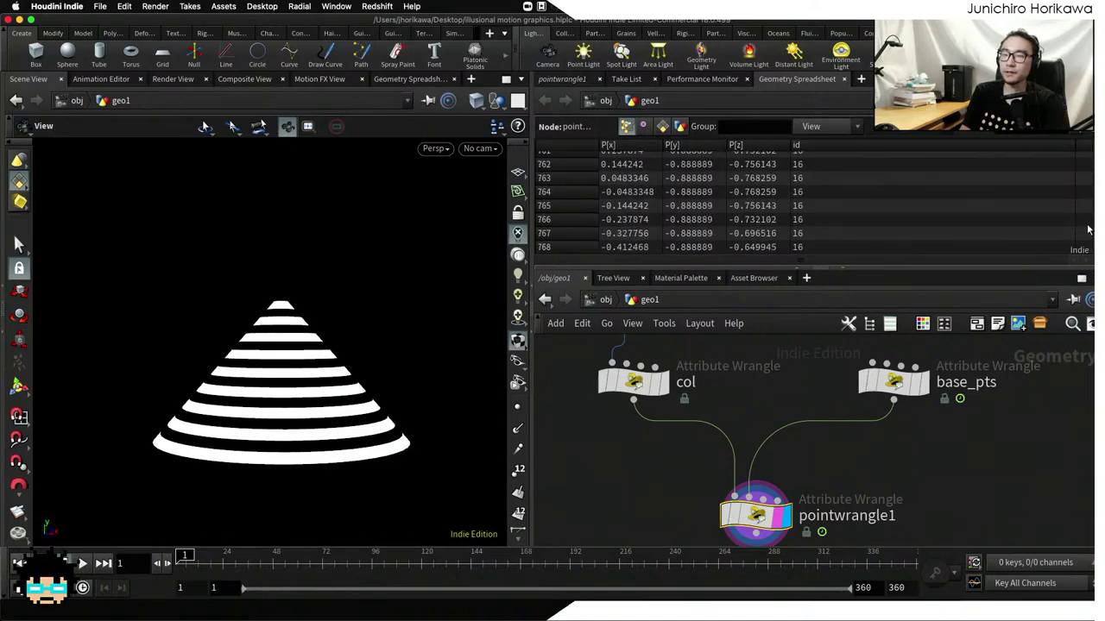
{"action": "scroll", "coordinate": [316, 302], "scroll_direction": "up", "scroll_amount": 5}
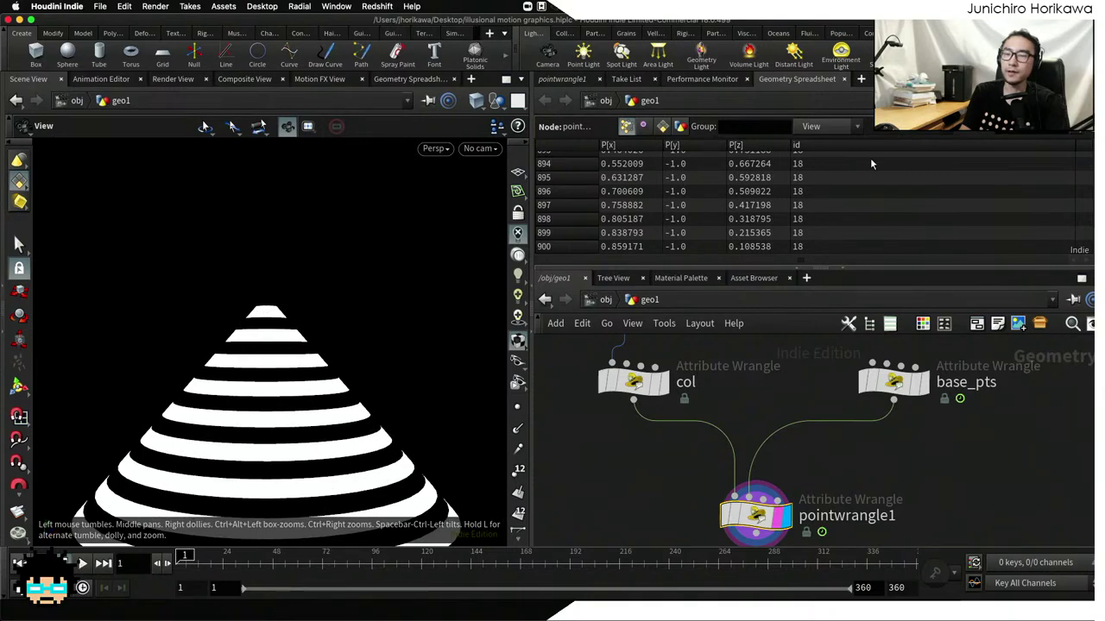
{"action": "scroll", "coordinate": [1082, 215], "scroll_direction": "up", "scroll_amount": 20}
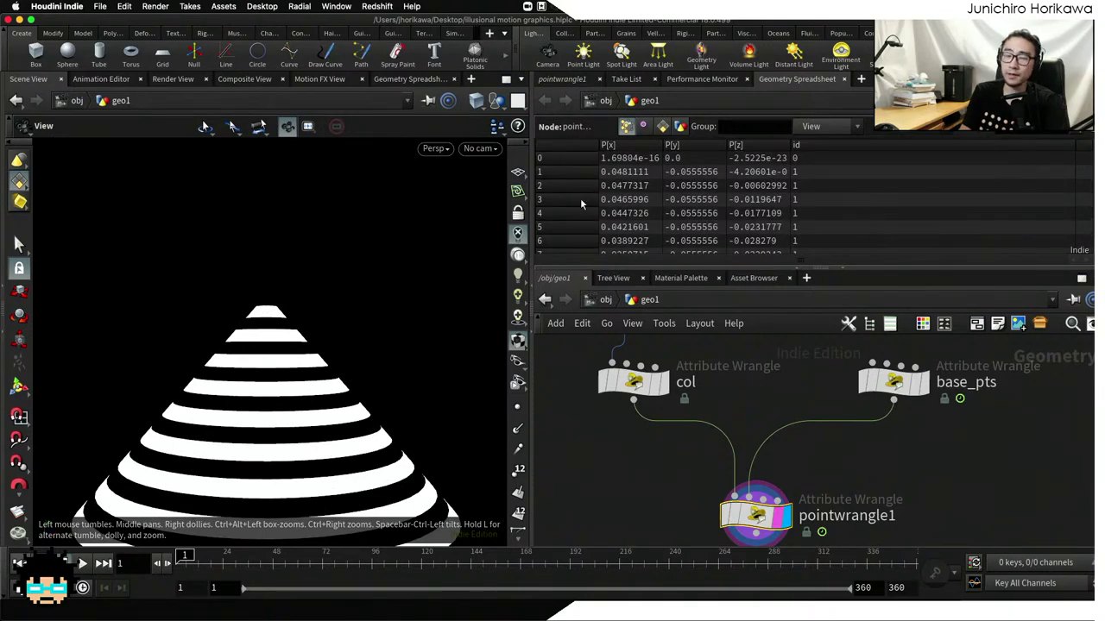
{"action": "scroll", "coordinate": [316, 279], "scroll_direction": "down", "scroll_amount": 2}
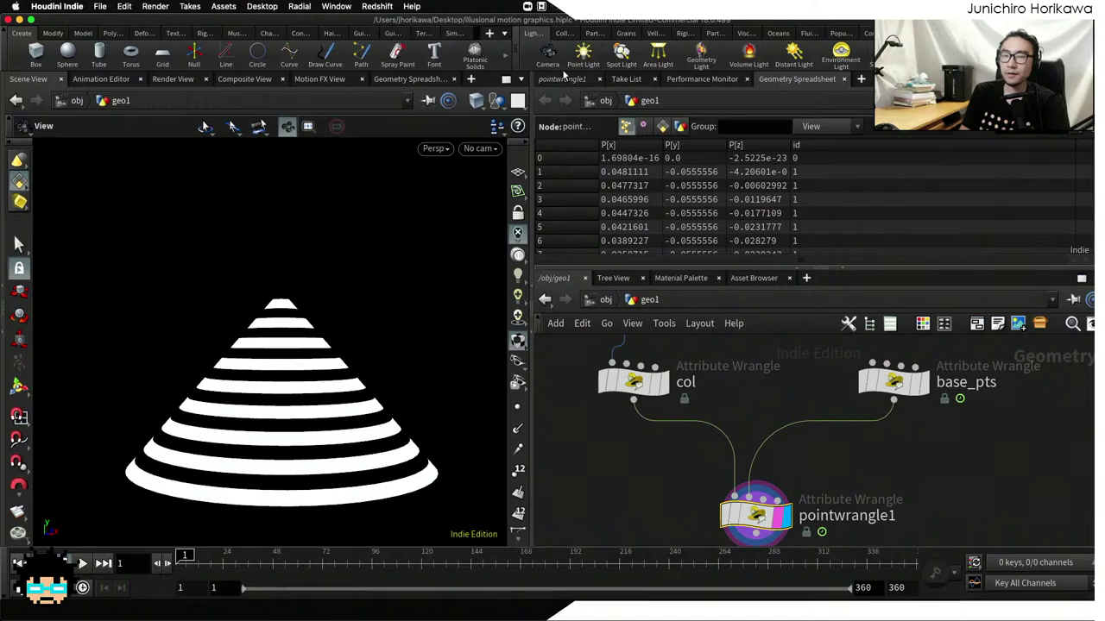
{"action": "left_click", "coordinate": [563, 79]}
{"action": "left_click", "coordinate": [615, 211]}
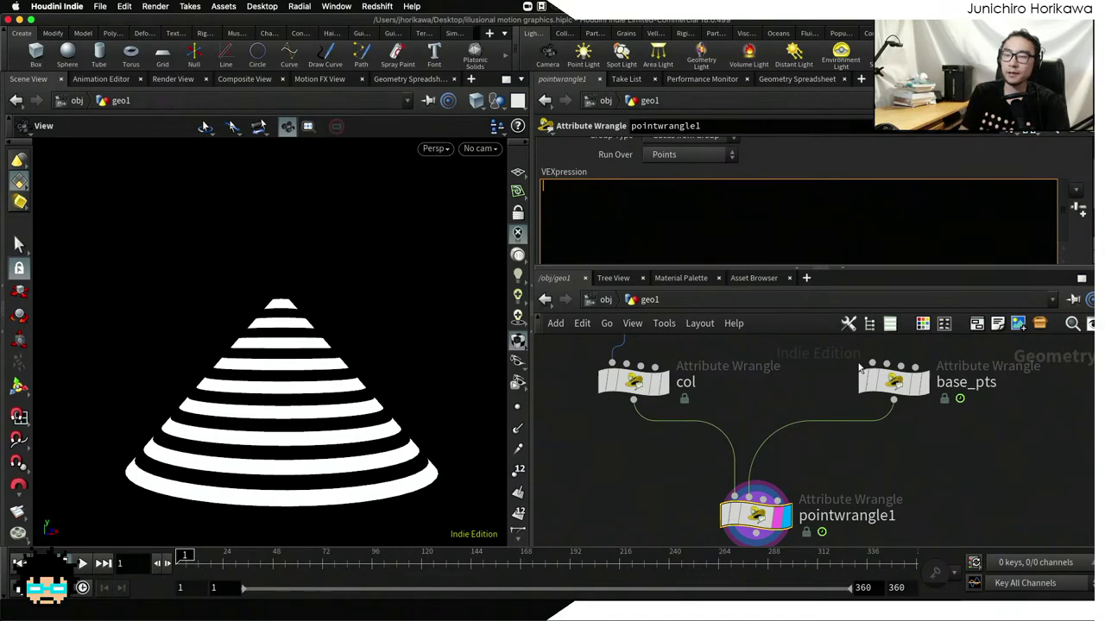
Compare base_pts' and pointwrangle1's point data, then return to pointwrangle1's parameters
{"action": "left_click", "coordinate": [894, 384]}
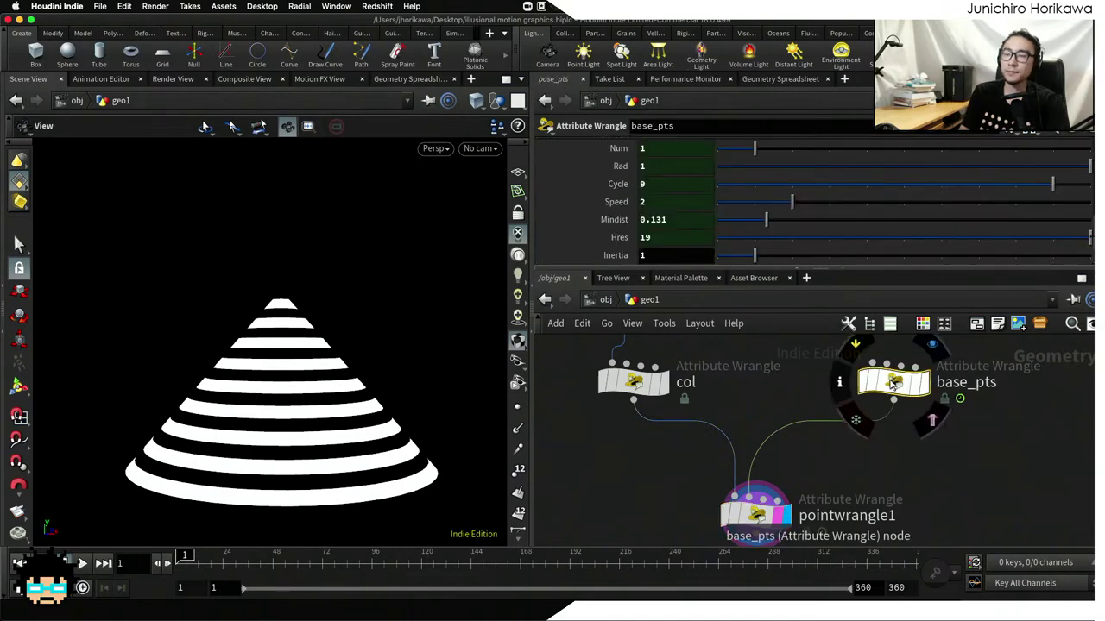
{"action": "left_click", "coordinate": [809, 83]}
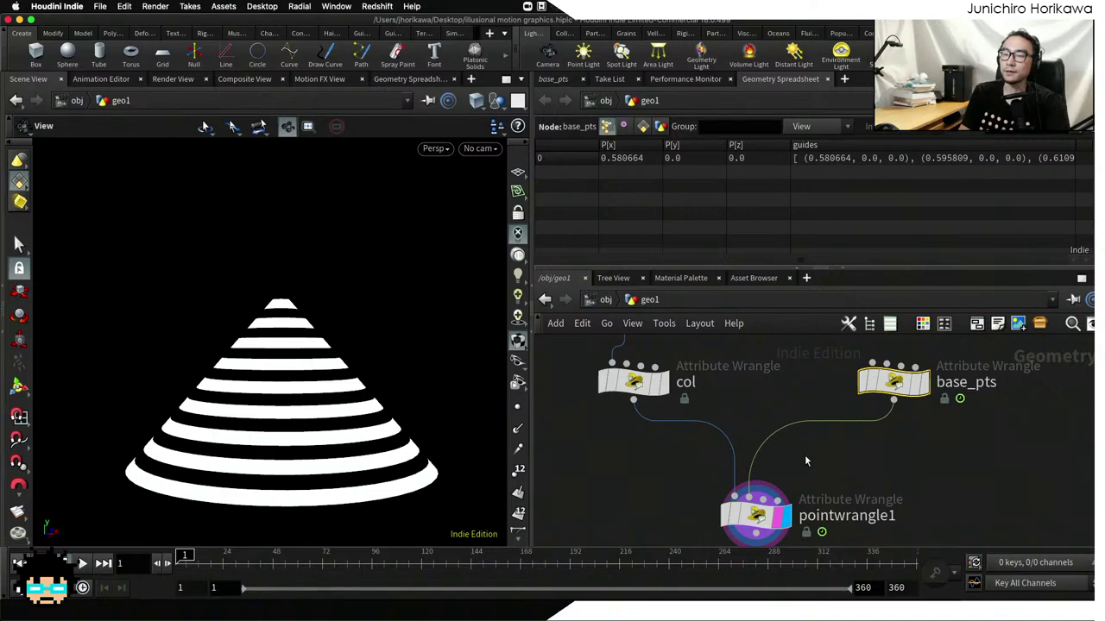
{"action": "left_click", "coordinate": [755, 514]}
{"action": "left_click", "coordinate": [560, 78]}
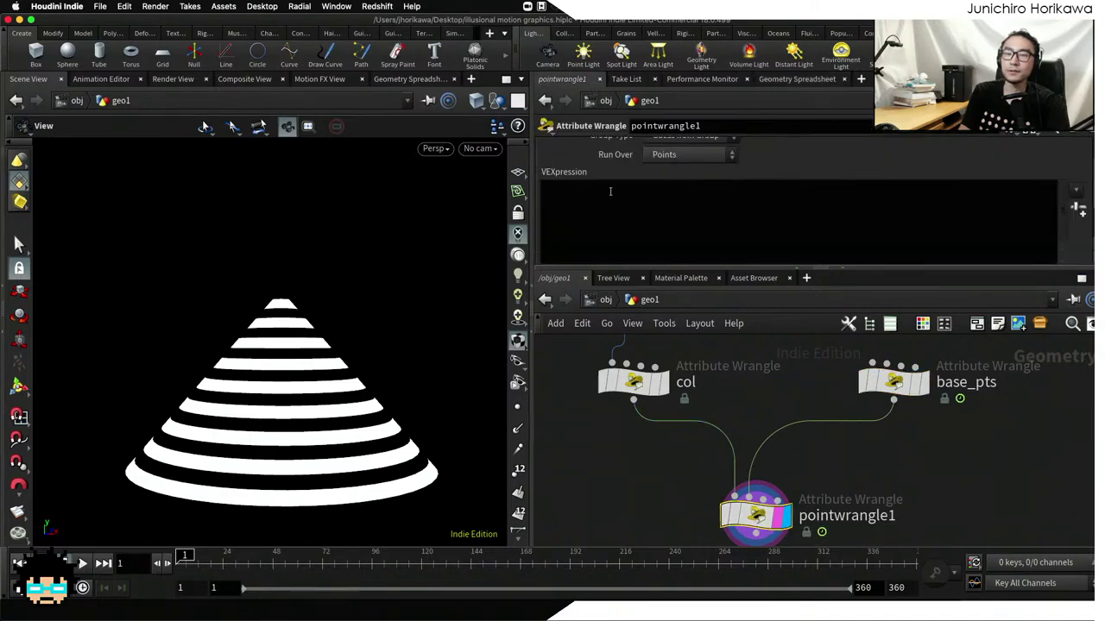
Write the test line vector pos = point(1, "P", 0); in pointwrangle1's VEXpression
{"action": "left_click", "coordinate": [630, 217]}
{"action": "type", "text": "vector"}
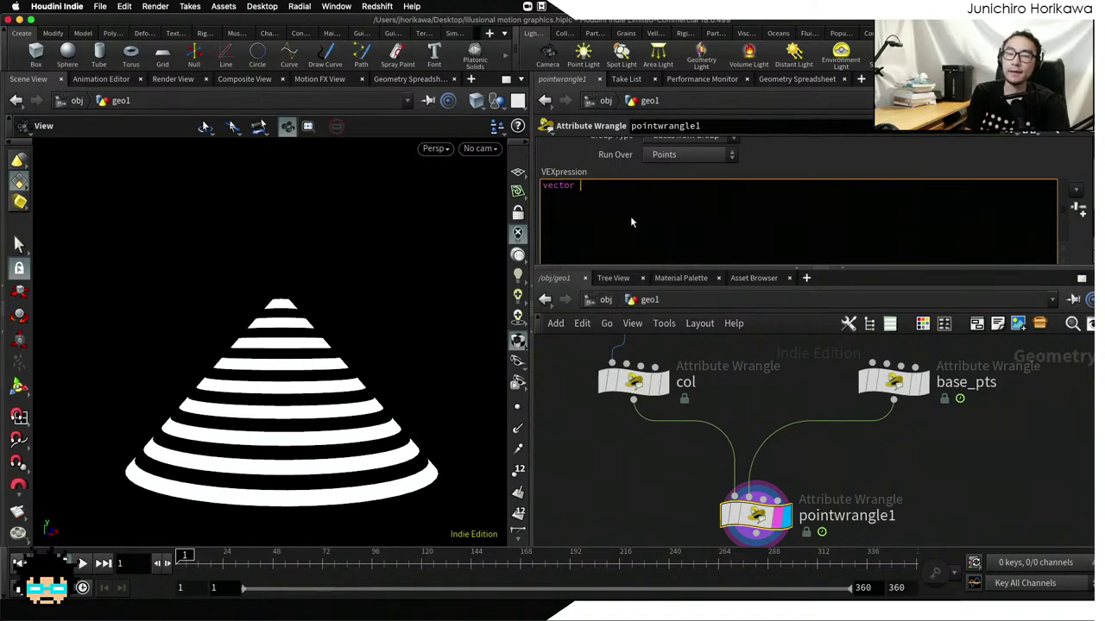
{"action": "type", "text": "ve"}
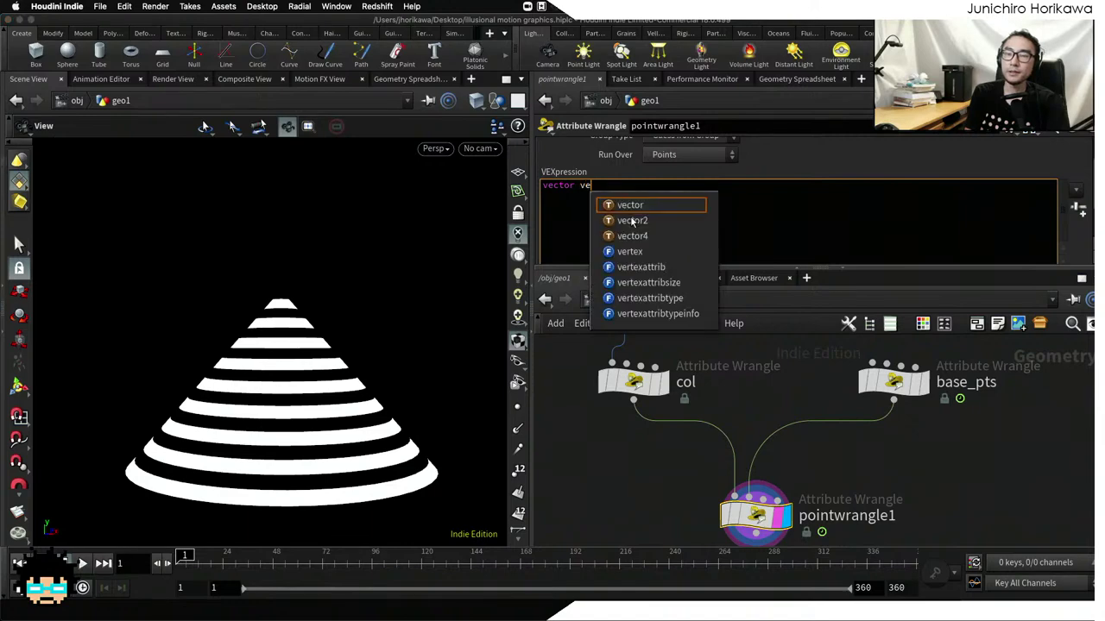
{"action": "key", "text": "BackSpace"}
{"action": "key", "text": "BackSpace"}
{"action": "type", "text": "po"}
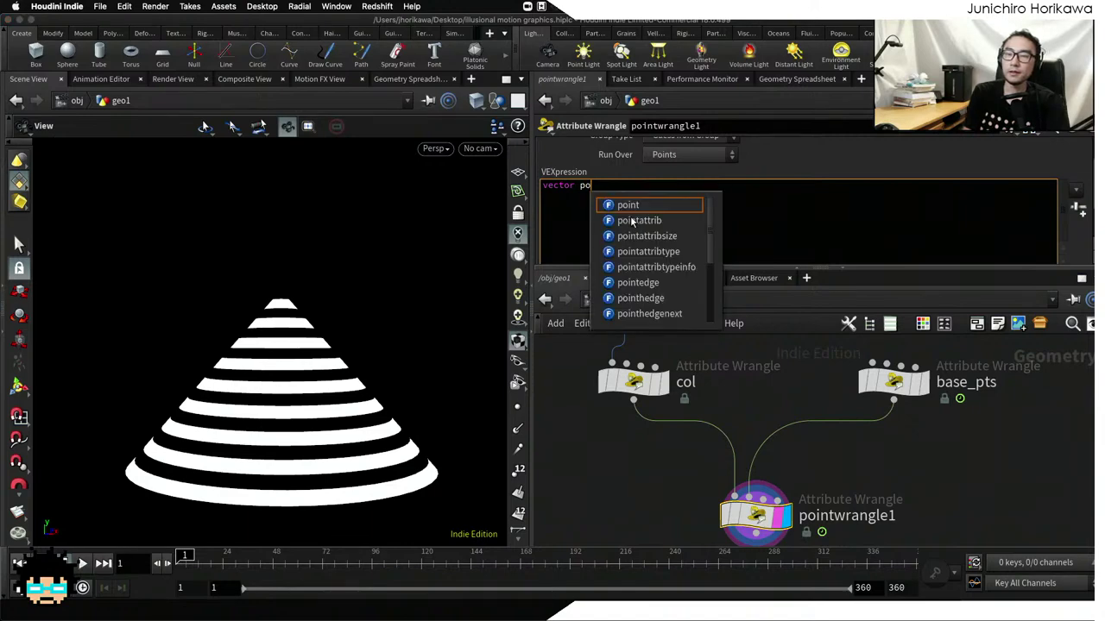
{"action": "type", "text": "s ="}
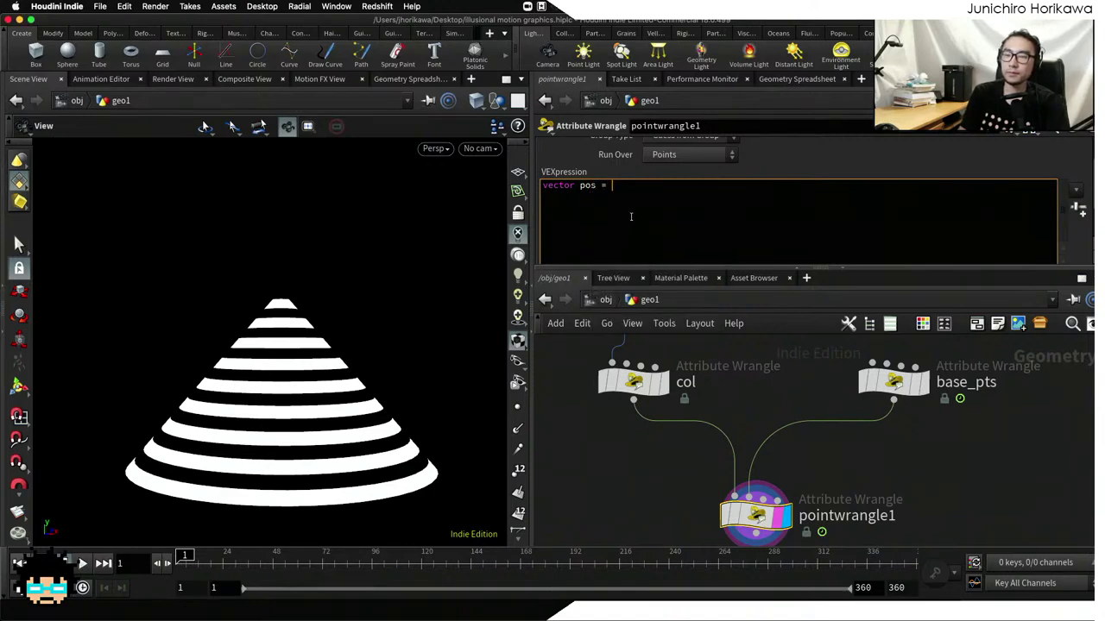
{"action": "left_click_drag", "start_coordinate": [889, 384], "coordinate": [920, 384]}
{"action": "left_click", "coordinate": [698, 200]}
{"action": "type", "text": "poin"}
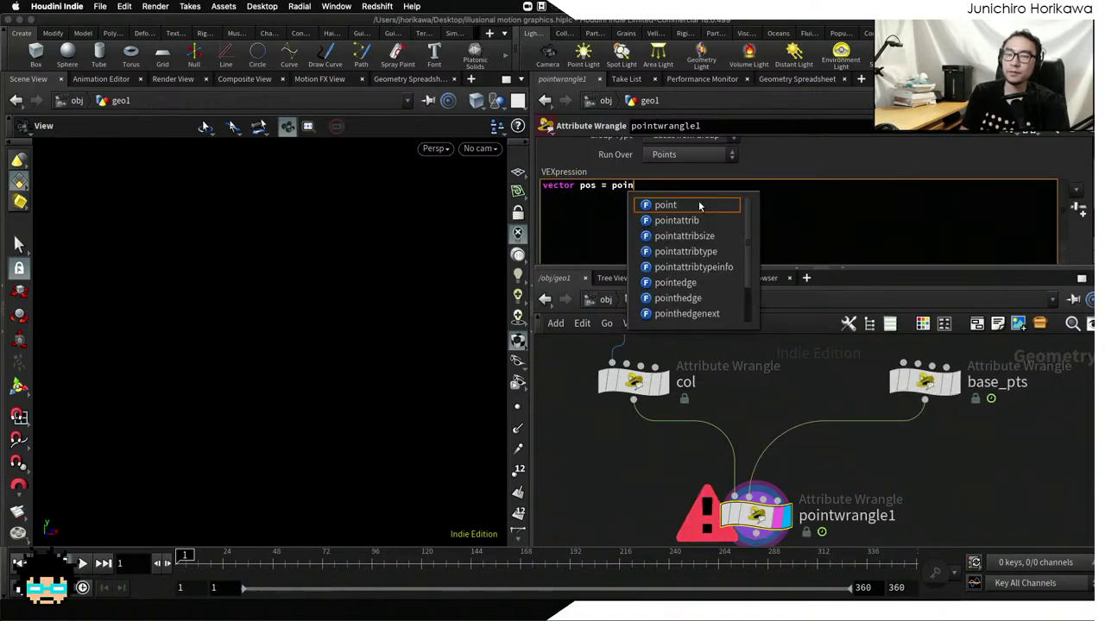
{"action": "type", "text": "t(1,"}
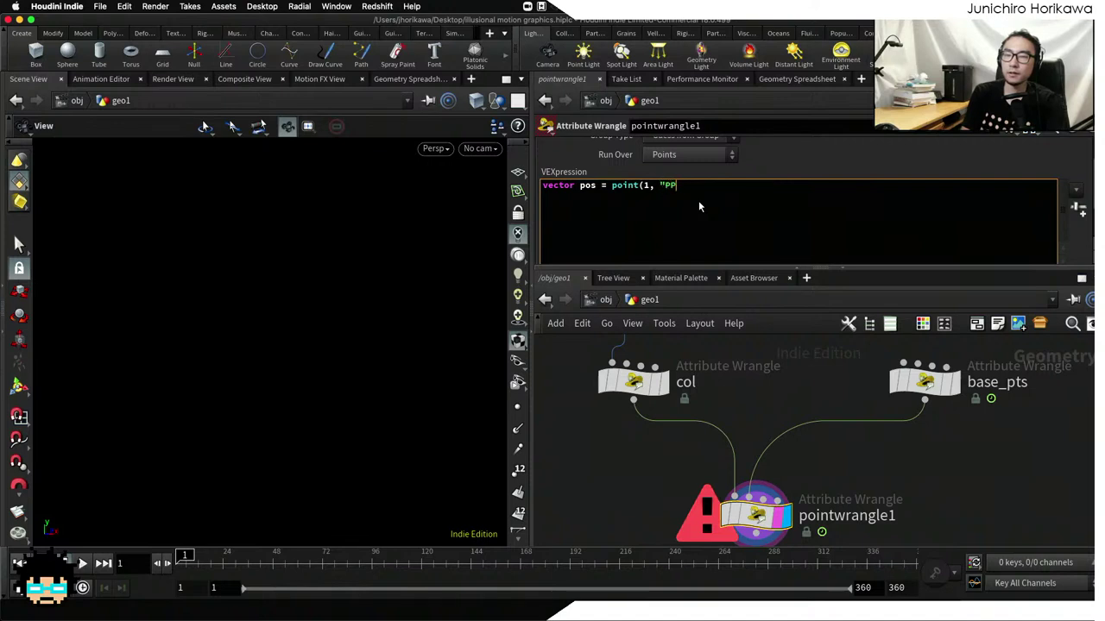
{"action": "type", "text": "\"P\", 0);"}
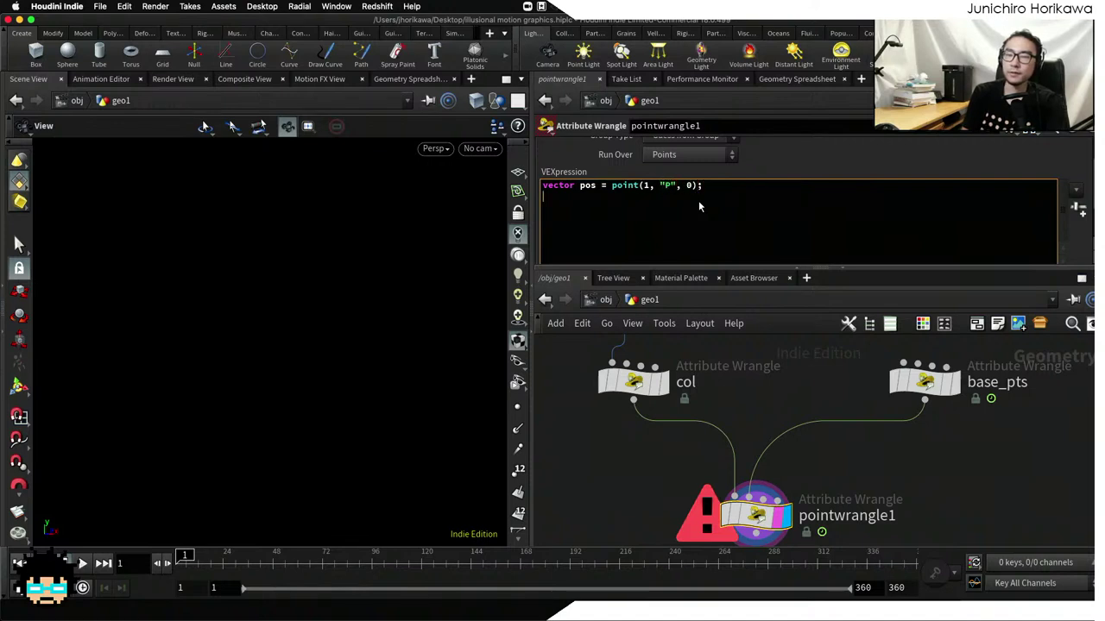
Cook the node, then select and delete all of pointwrangle1's code
{"action": "left_click", "coordinate": [804, 358]}
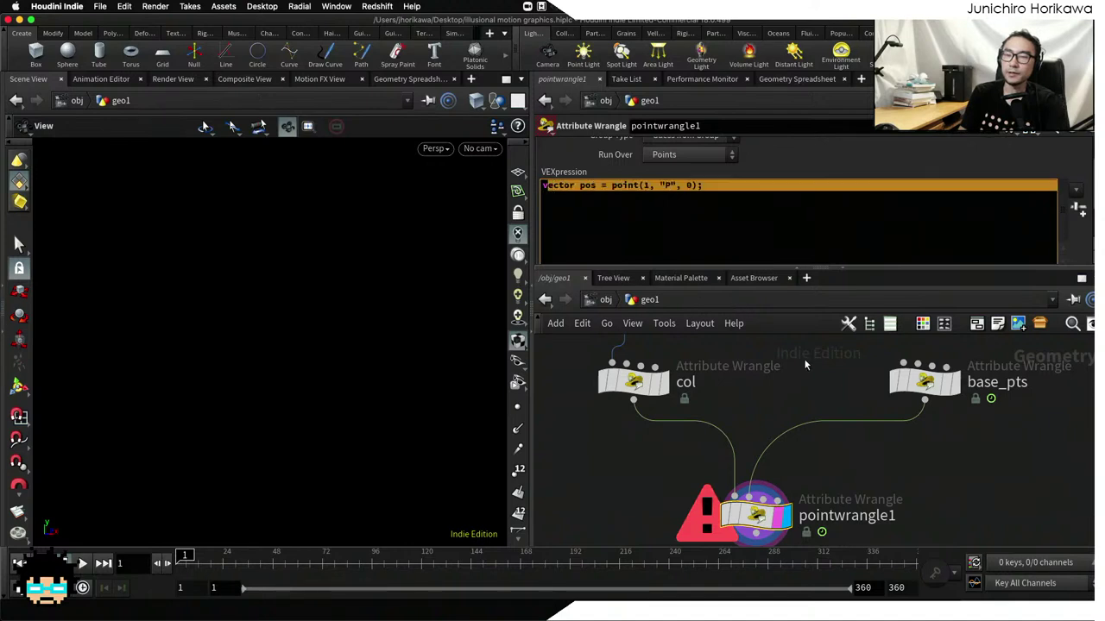
{"action": "left_click", "coordinate": [705, 184]}
{"action": "key", "text": "Return"}
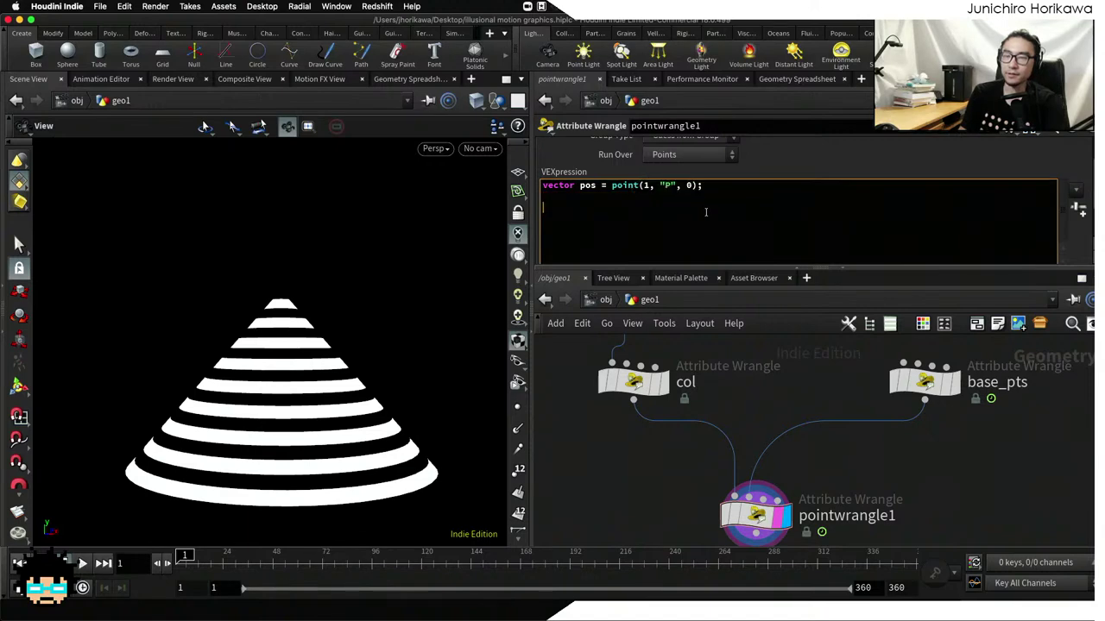
{"action": "key", "text": "ctrl+a"}
{"action": "key", "text": "BackSpace"}
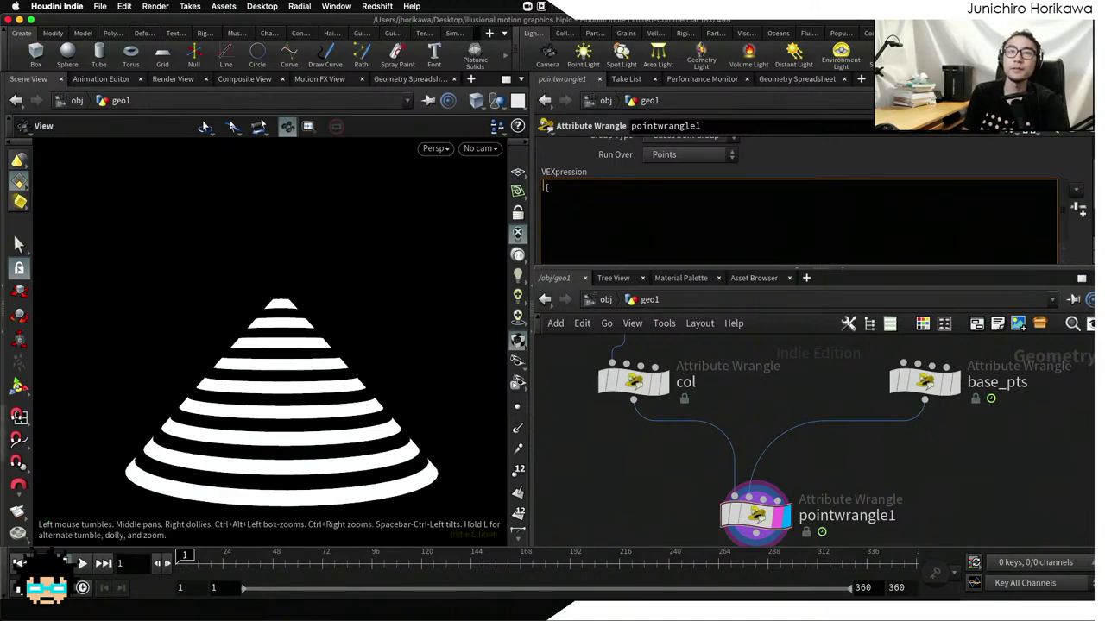
Check base_pts' and pointwrangle1's point data, then bring back pointwrangle1's code
{"action": "left_click", "coordinate": [924, 381]}
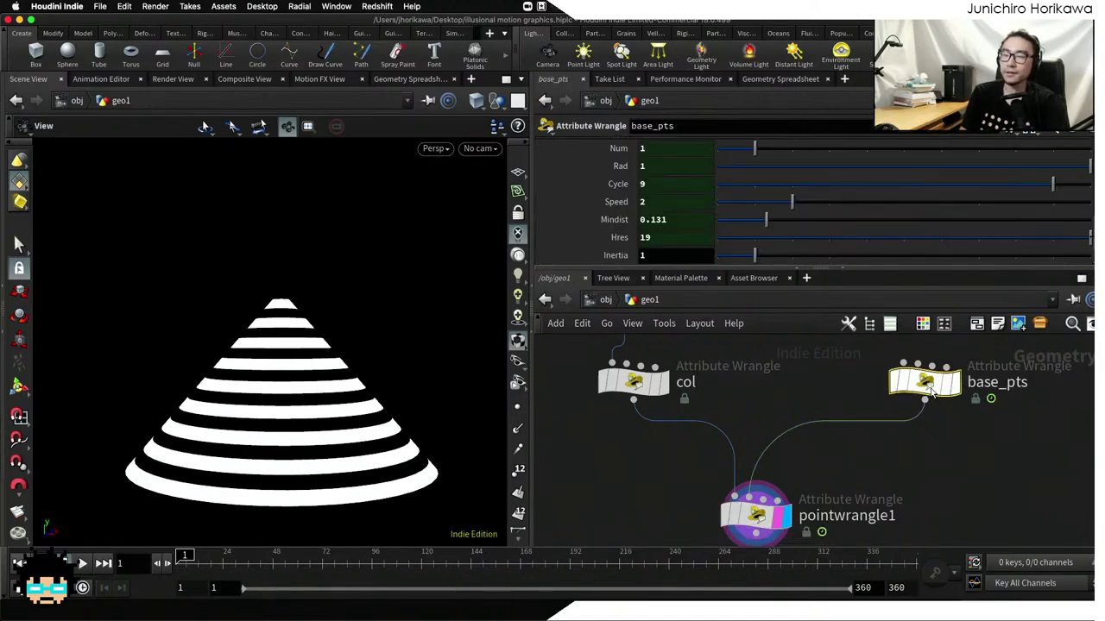
{"action": "left_click", "coordinate": [799, 79]}
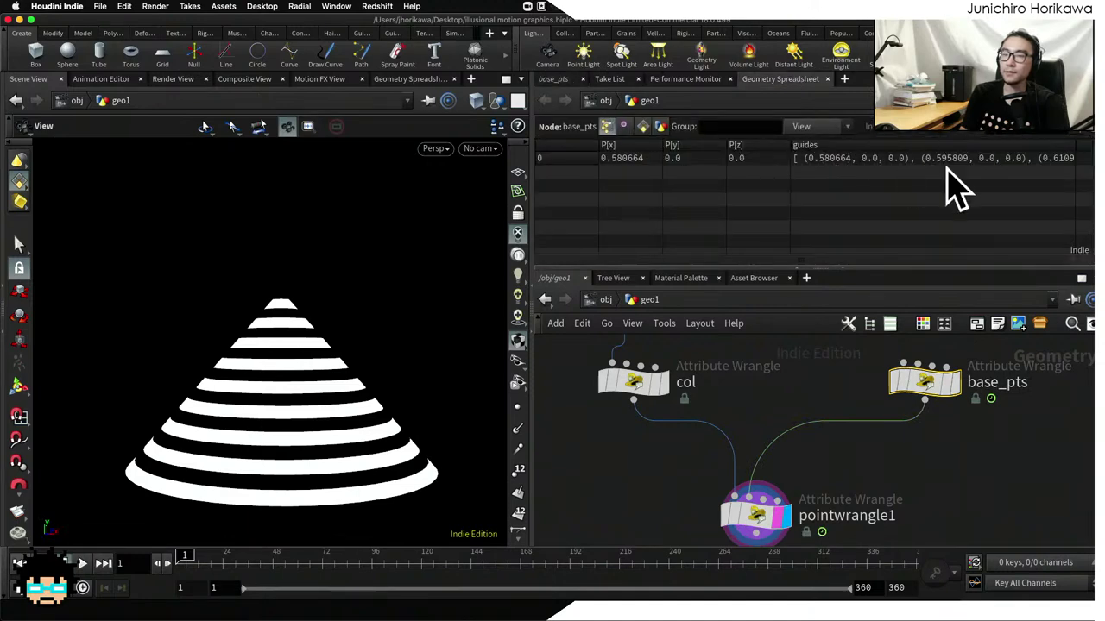
{"action": "left_click", "coordinate": [756, 515]}
{"action": "left_click", "coordinate": [562, 79]}
Enter vector guides[] = point(1, "guides", 0); in pointwrangle1's VEXpression
{"action": "left_click", "coordinate": [600, 194]}
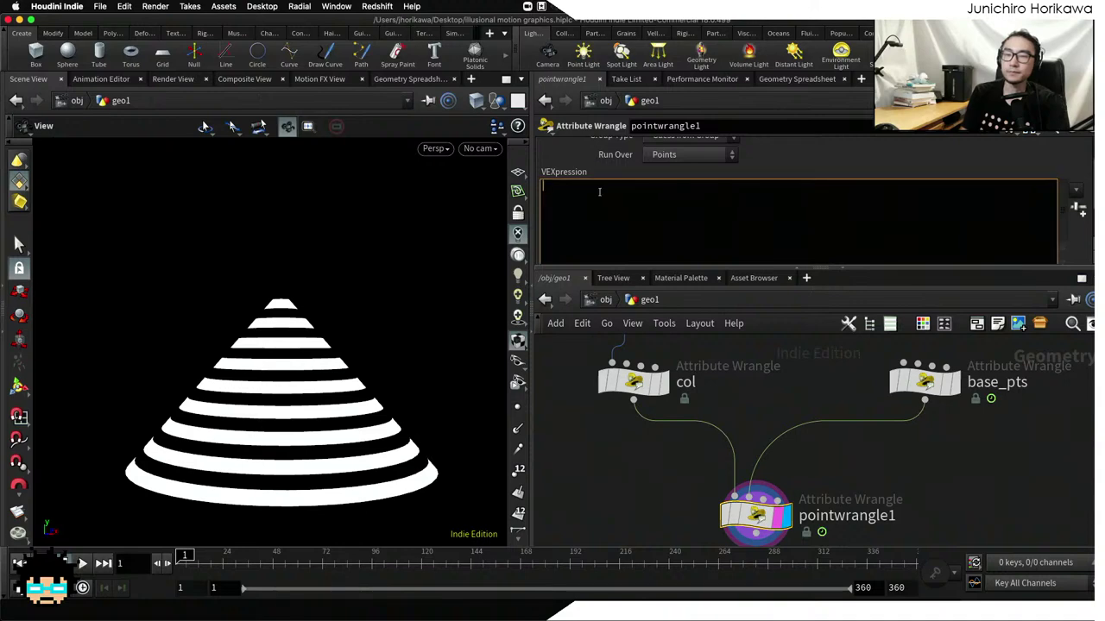
{"action": "type", "text": "vector guides"}
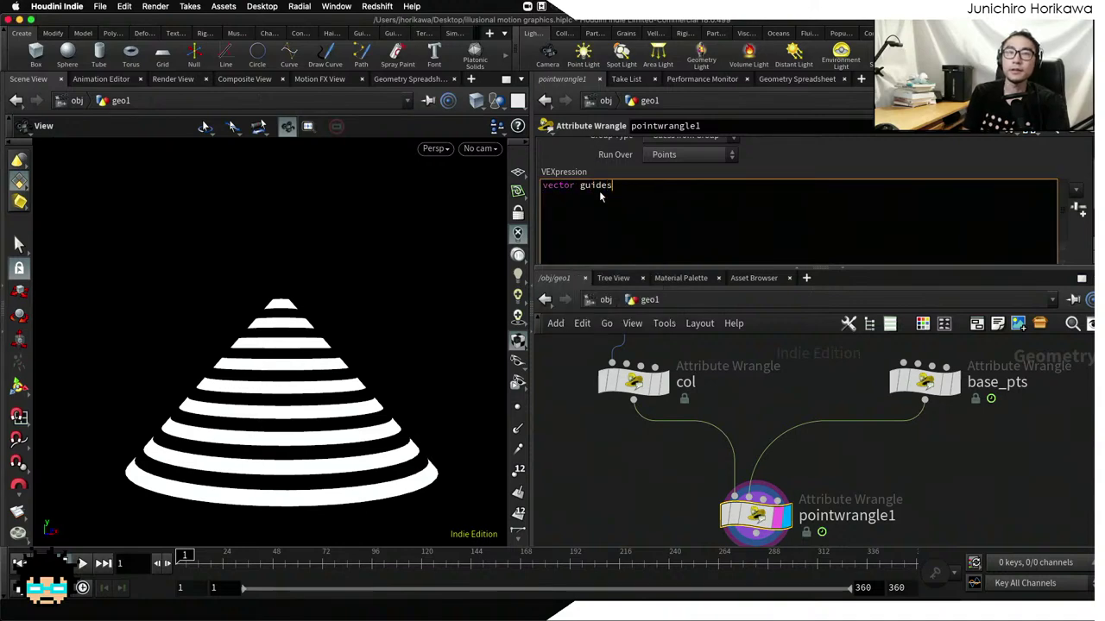
{"action": "type", "text": "[] = p"}
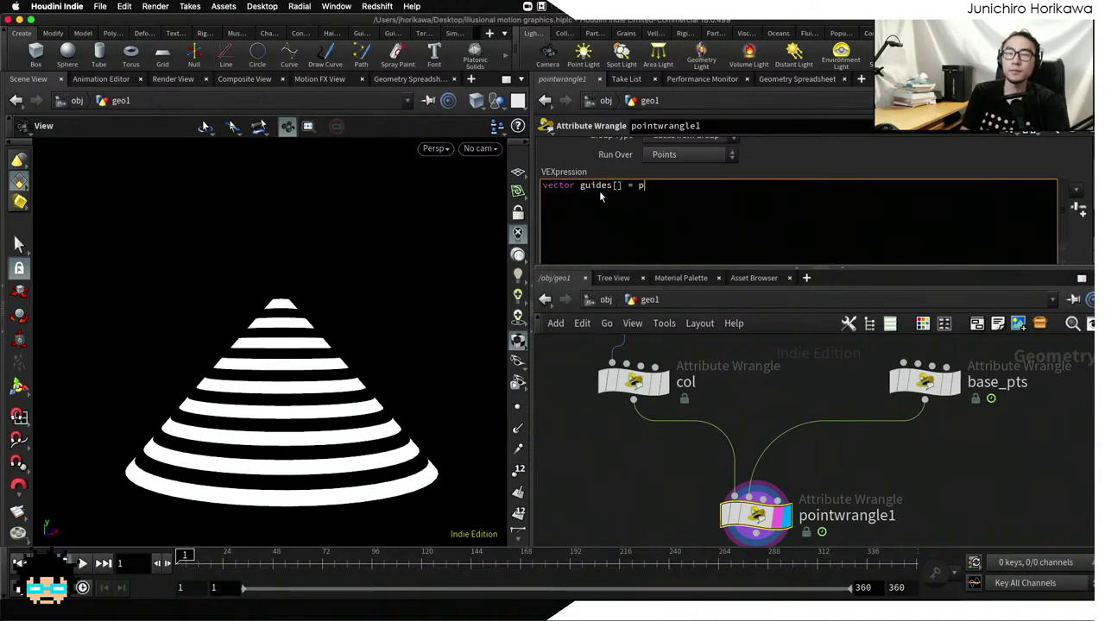
{"action": "type", "text": "oint(1, \"guides"}
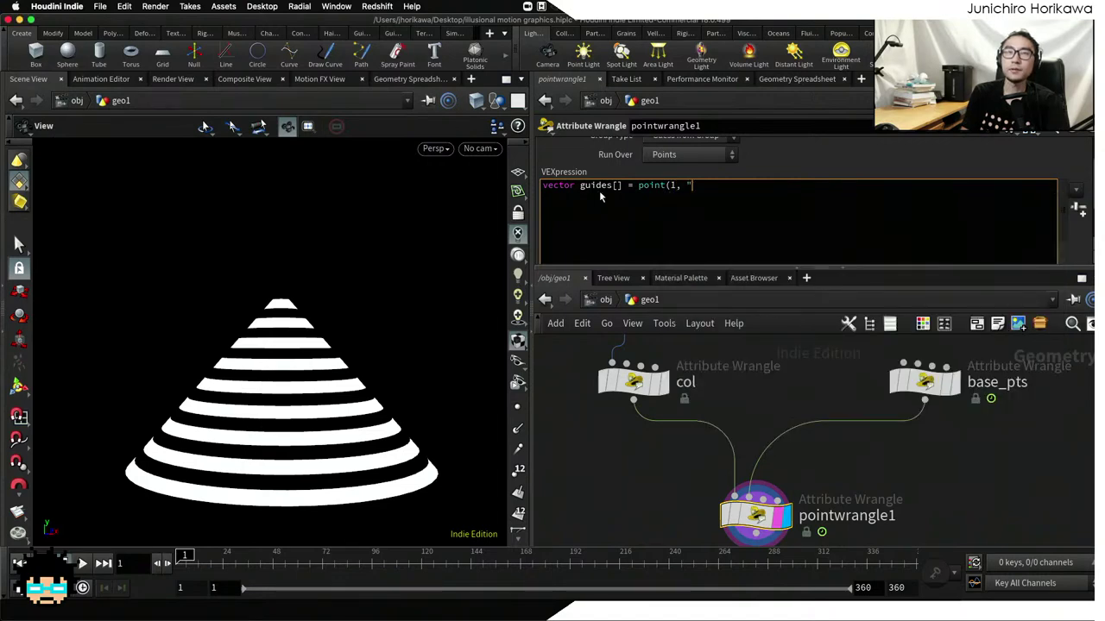
{"action": "type", "text": "\", "}
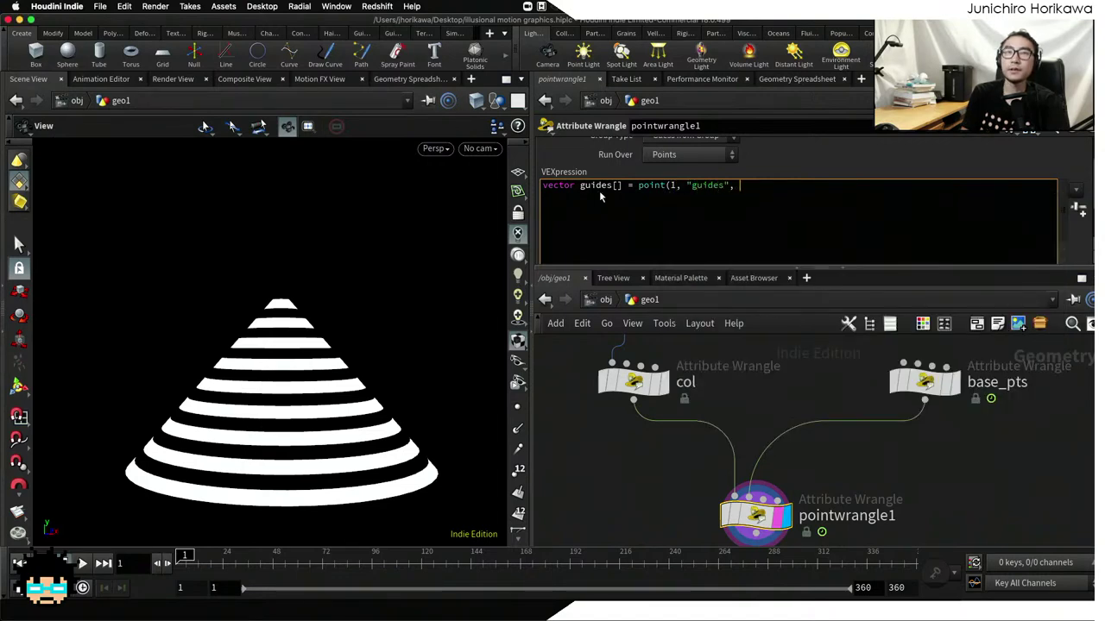
{"action": "type", "text": "0);"}
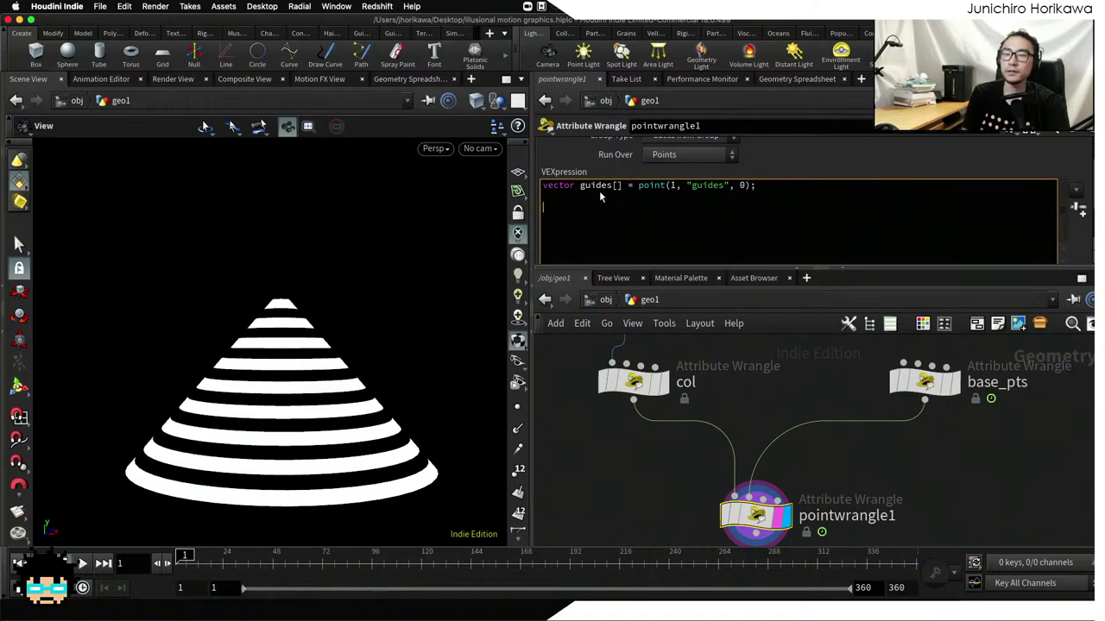
{"action": "left_click", "coordinate": [621, 187]}
{"action": "double_click", "coordinate": [621, 186]}
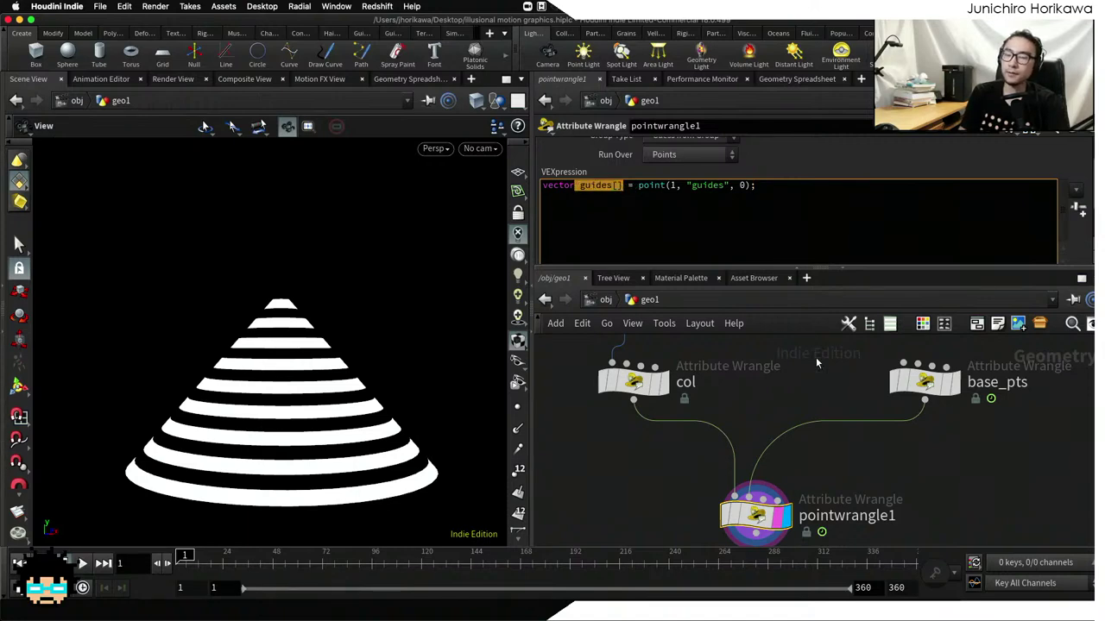
Cross-check the guides values in base_pts and col against the new guides line
{"action": "left_click", "coordinate": [924, 381]}
{"action": "left_click", "coordinate": [795, 79]}
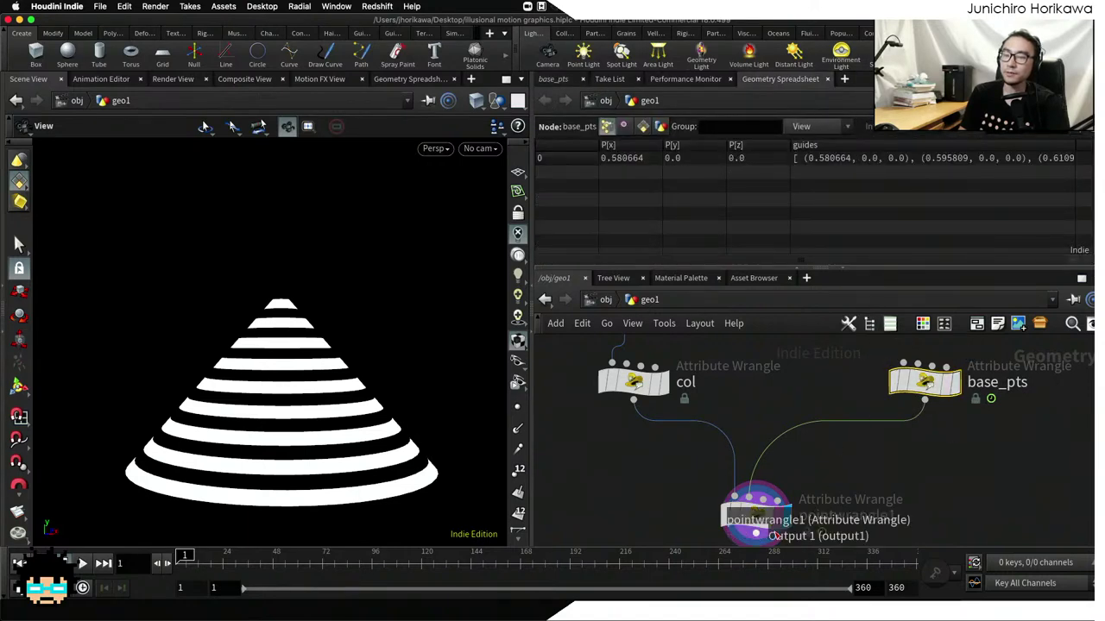
{"action": "left_click", "coordinate": [756, 516]}
{"action": "left_click", "coordinate": [562, 79]}
{"action": "left_click", "coordinate": [636, 225]}
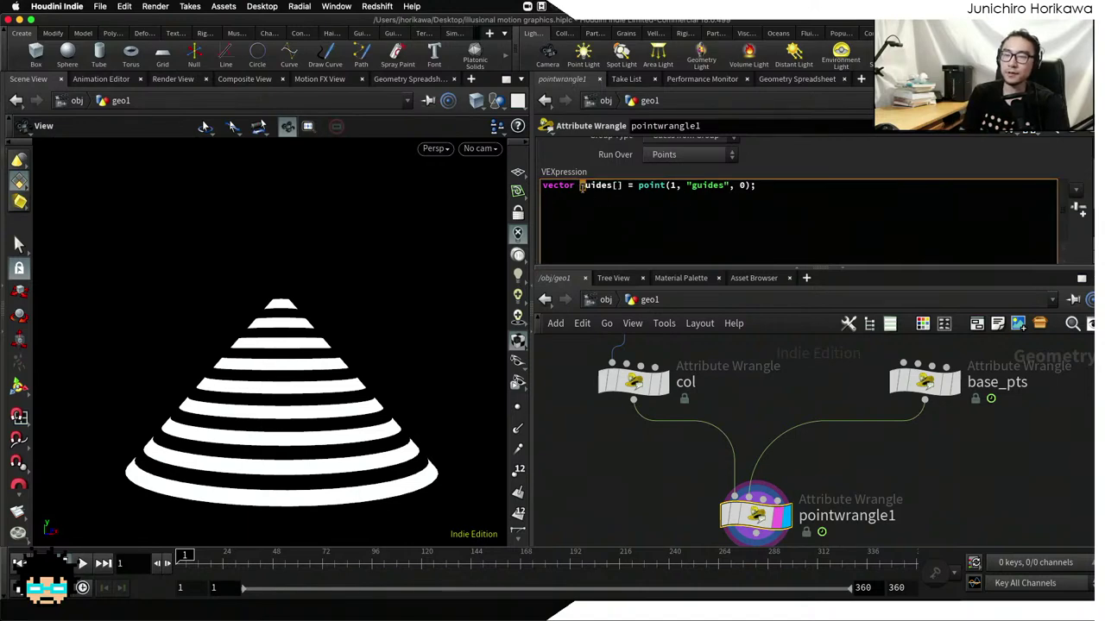
{"action": "left_click", "coordinate": [627, 186]}
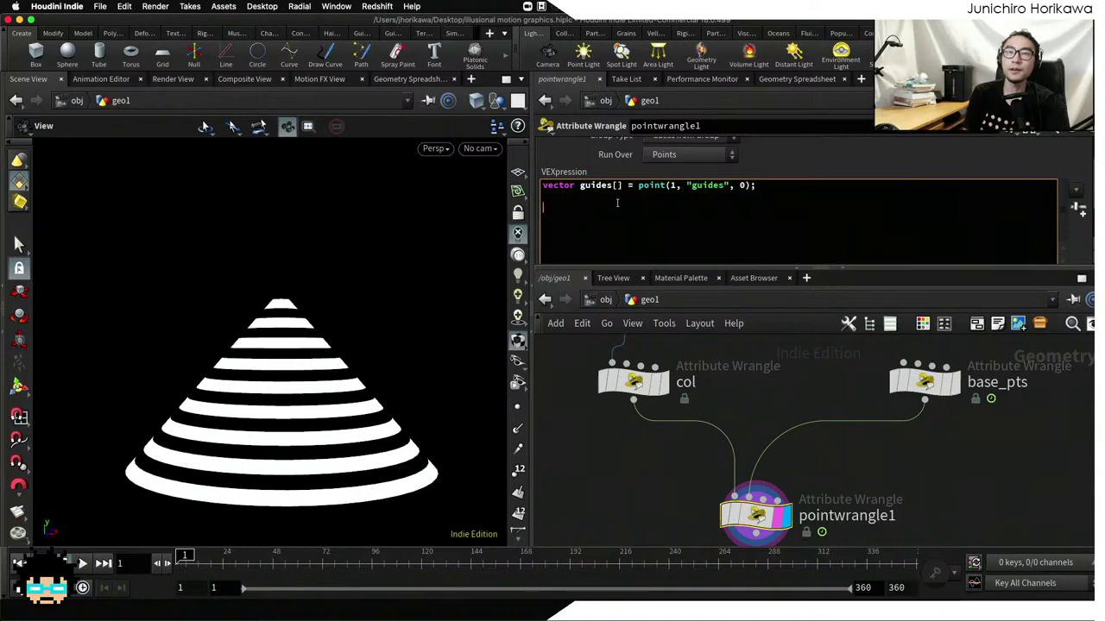
{"action": "left_click_drag", "start_coordinate": [631, 394], "coordinate": [643, 395]}
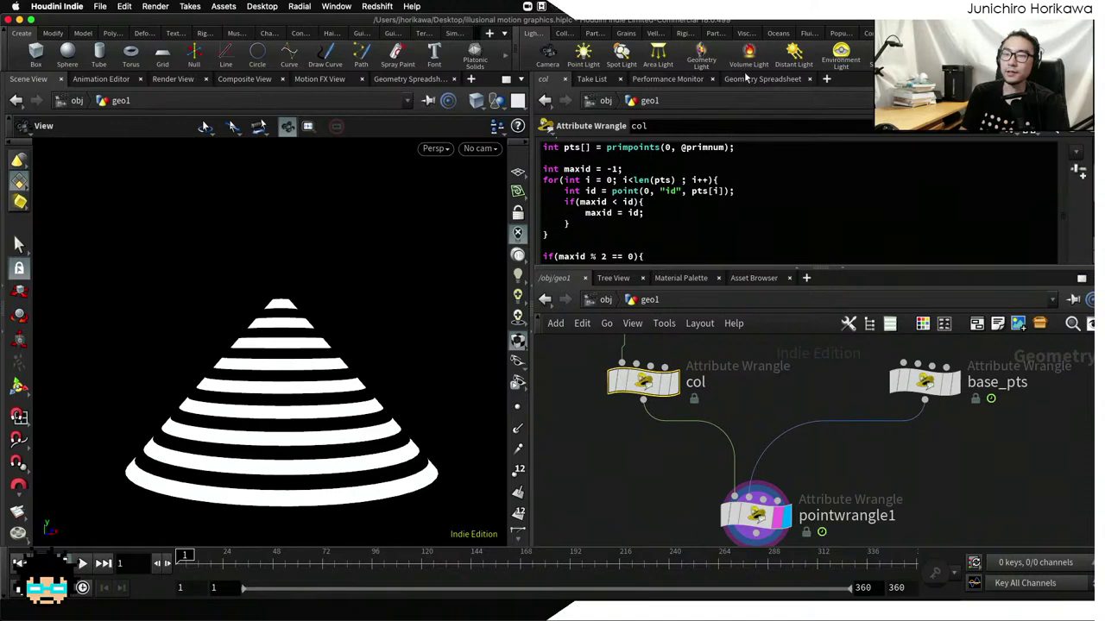
{"action": "left_click", "coordinate": [750, 79]}
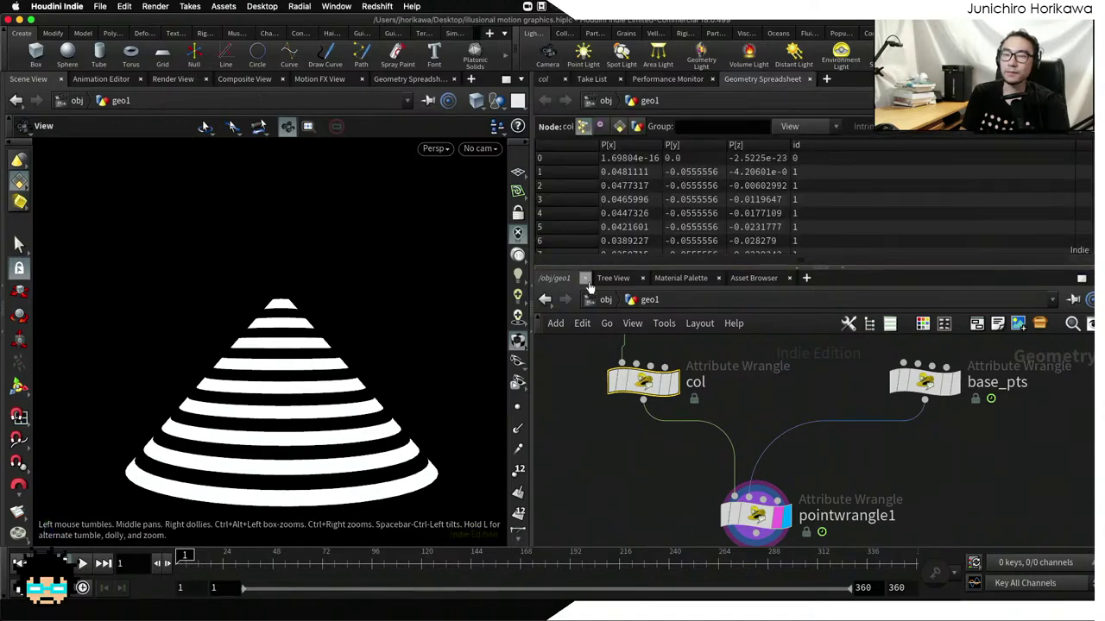
{"action": "left_click", "coordinate": [756, 515]}
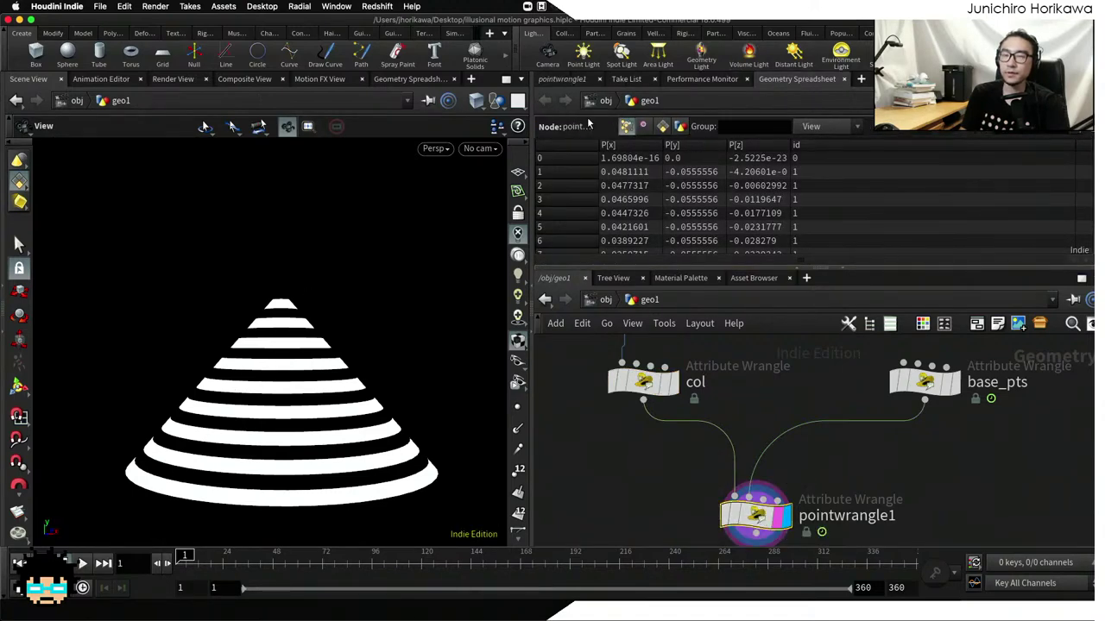
{"action": "left_click", "coordinate": [557, 78]}
Add vector guide = guides[i@id]; below the guides line in pointwrangle1's code
{"action": "left_click", "coordinate": [614, 228]}
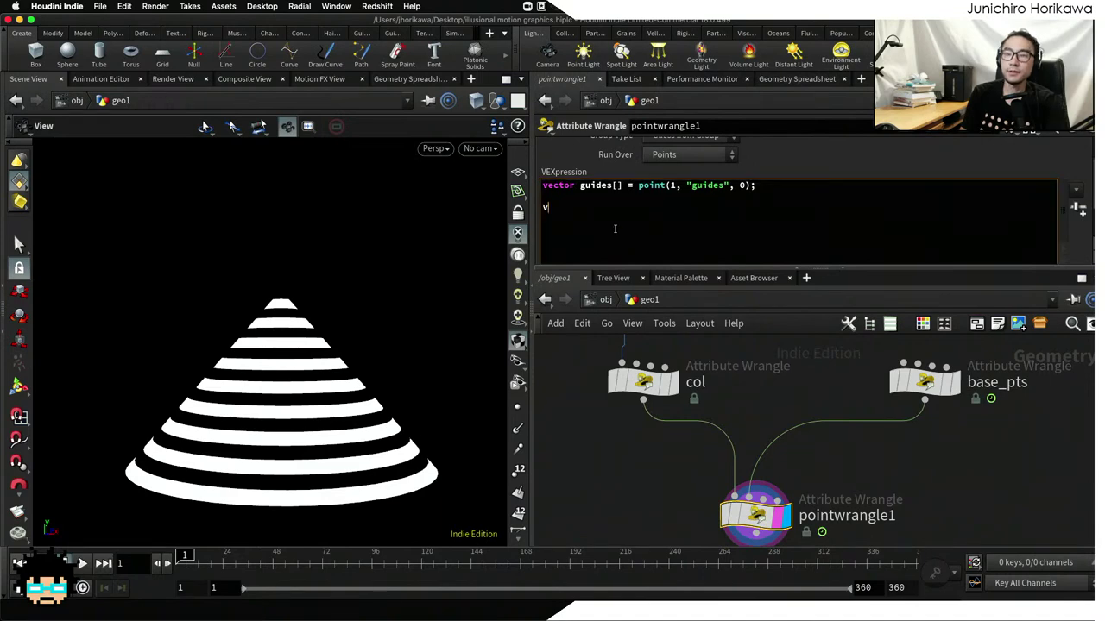
{"action": "type", "text": "vector guide ="}
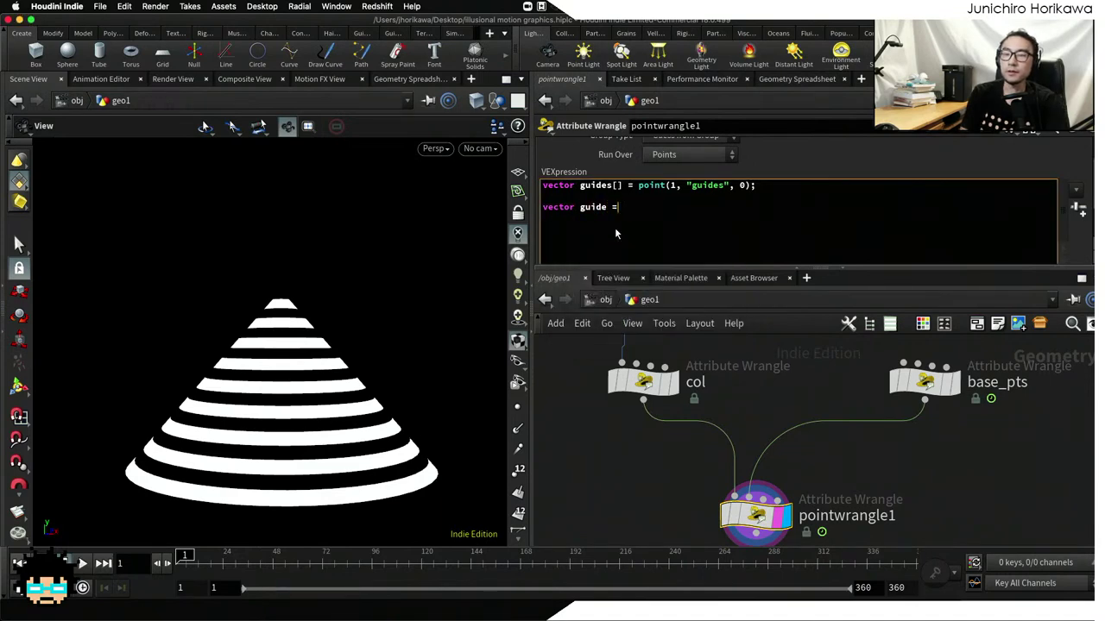
{"action": "type", "text": "uides[i@id]]"}
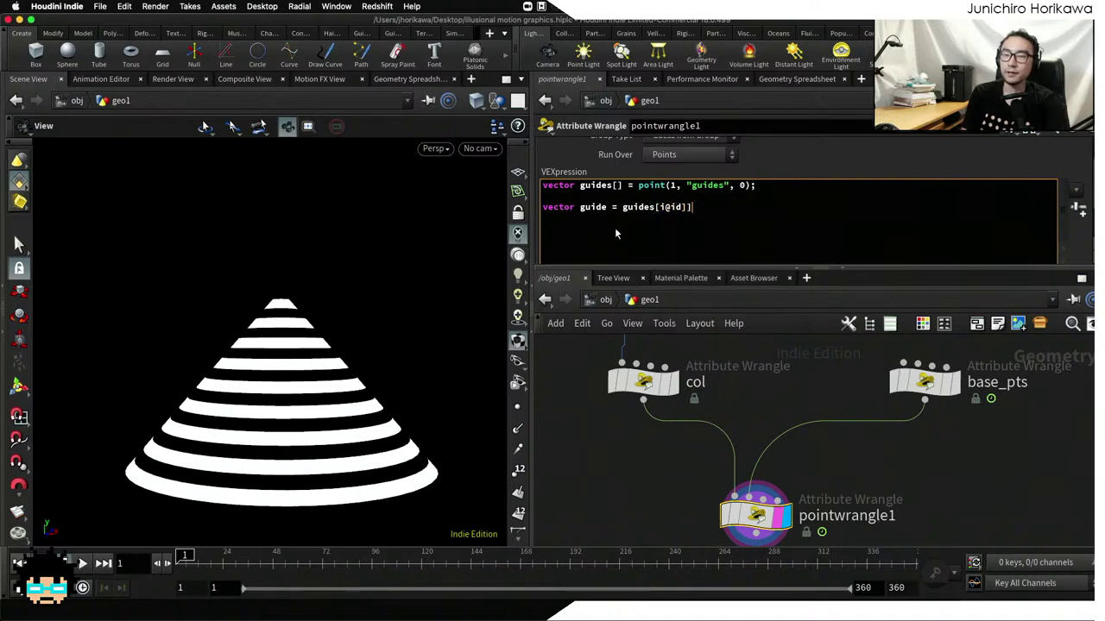
{"action": "key", "text": "BackSpace"}
{"action": "type", "text": ";"}
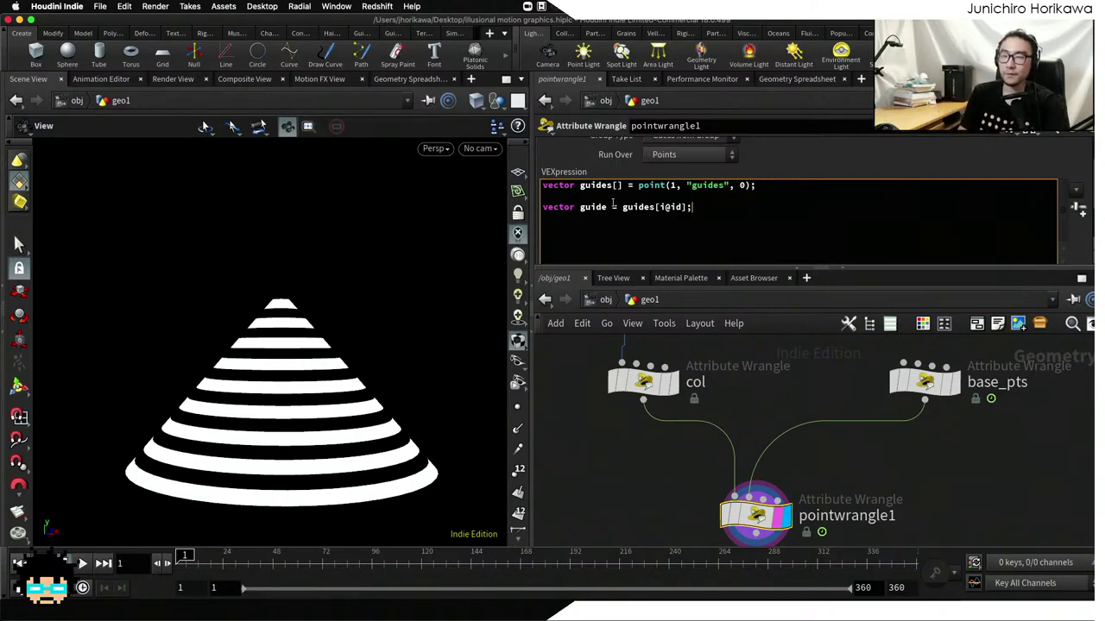
{"action": "left_click_drag", "start_coordinate": [614, 204], "coordinate": [717, 209]}
{"action": "left_click", "coordinate": [722, 211]}
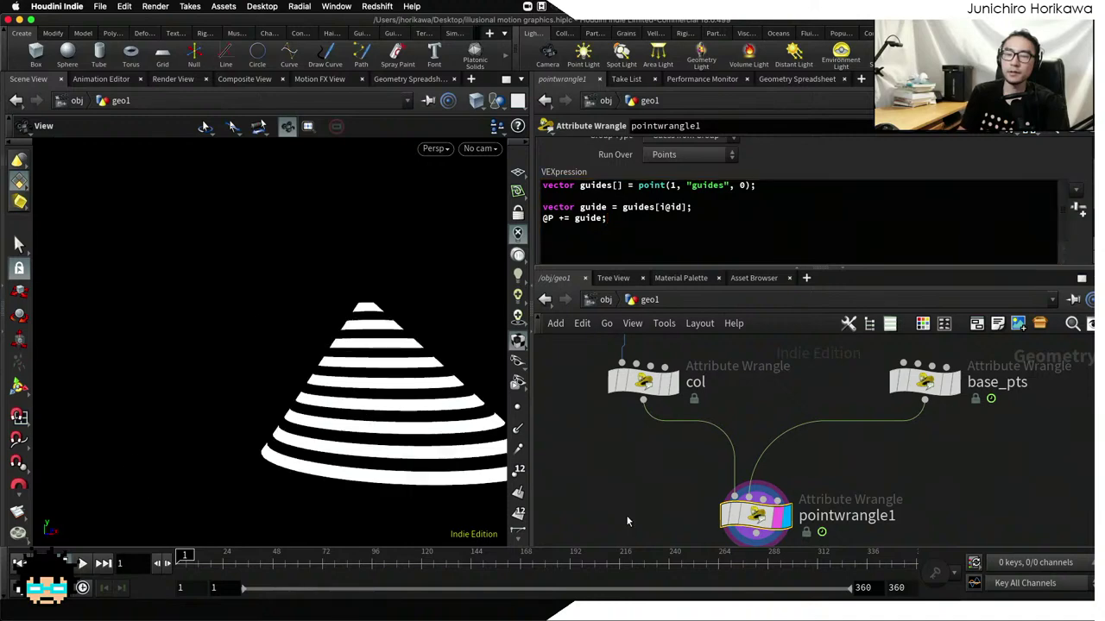
Recentre the moved cone, start playback, and raise base_pts Inertia from 1 to 5
{"action": "left_click_drag", "start_coordinate": [328, 414], "coordinate": [382, 404]}
{"action": "middle_click_drag", "start_coordinate": [383, 404], "coordinate": [330, 408]}
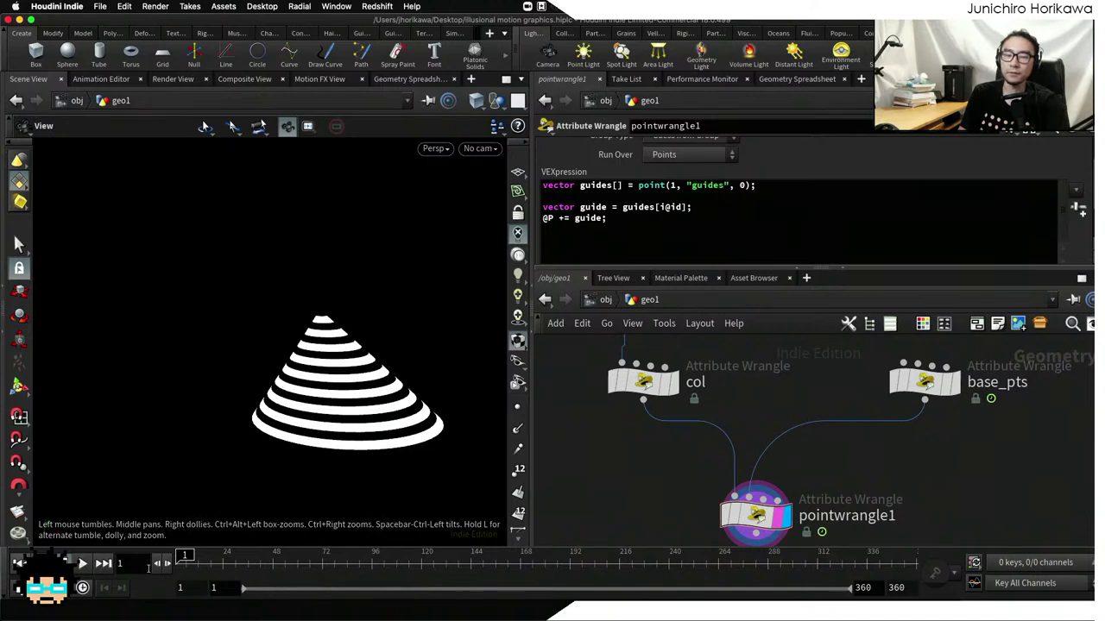
{"action": "left_click", "coordinate": [82, 562]}
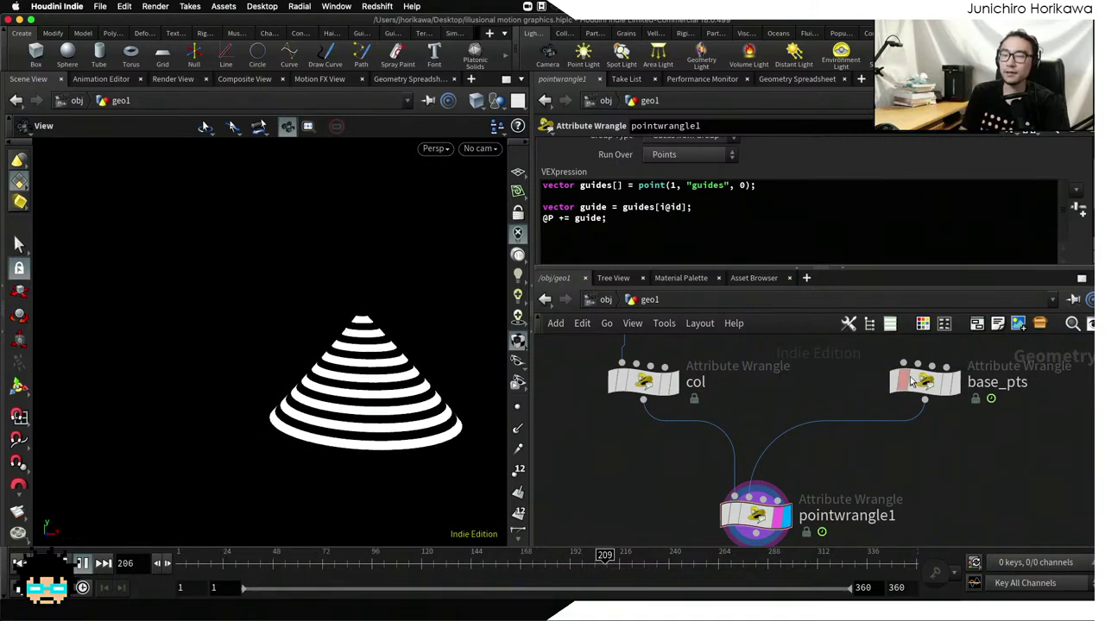
{"action": "left_click", "coordinate": [923, 380]}
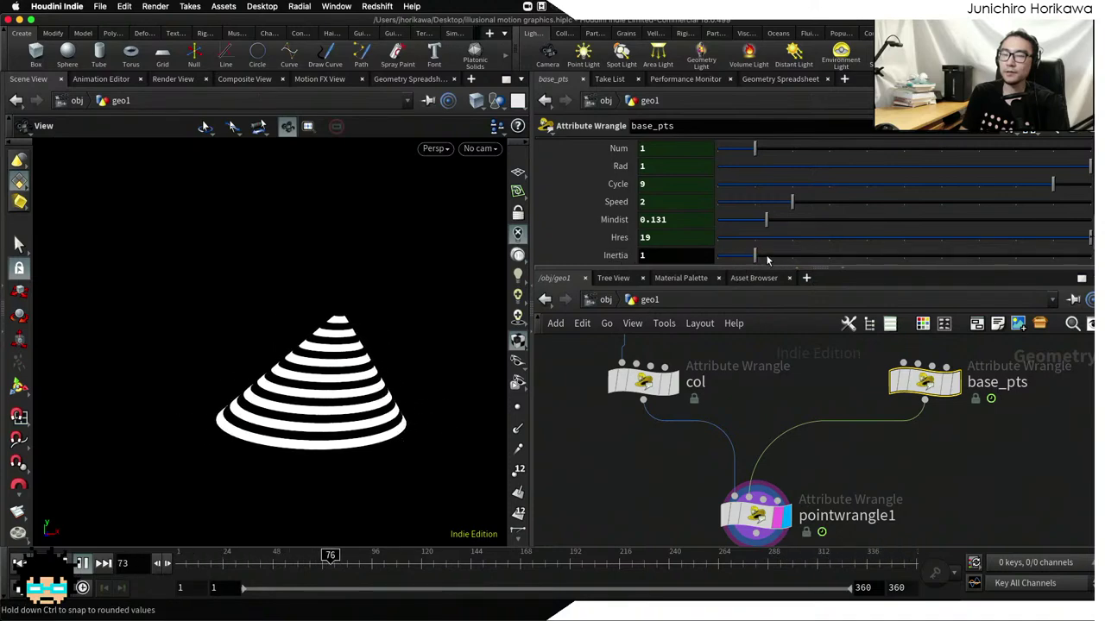
{"action": "left_click_drag", "start_coordinate": [766, 259], "coordinate": [931, 262]}
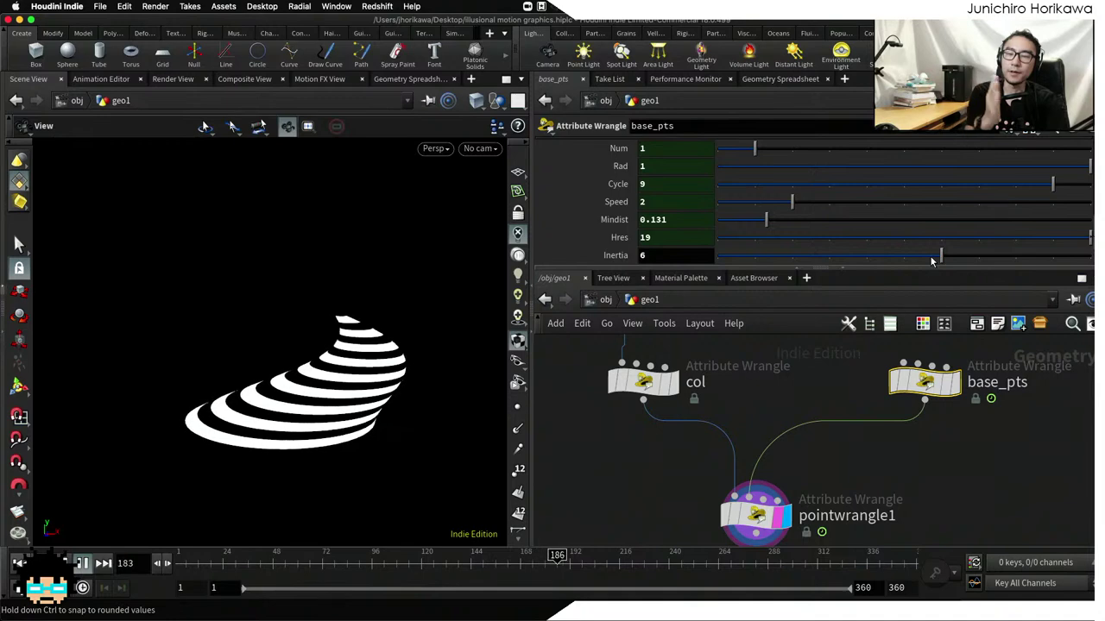
Try Inertia at 10 and lower, settle on 7, and pause at frame 47
{"action": "left_click_drag", "start_coordinate": [944, 255], "coordinate": [999, 248]}
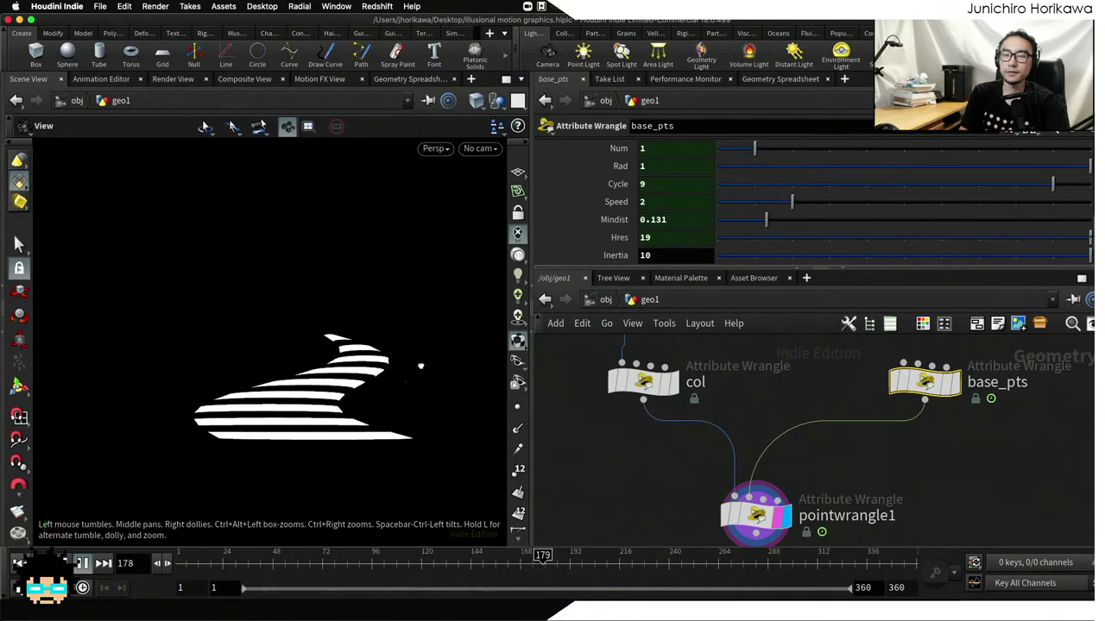
{"action": "left_click_drag", "start_coordinate": [866, 257], "coordinate": [970, 270]}
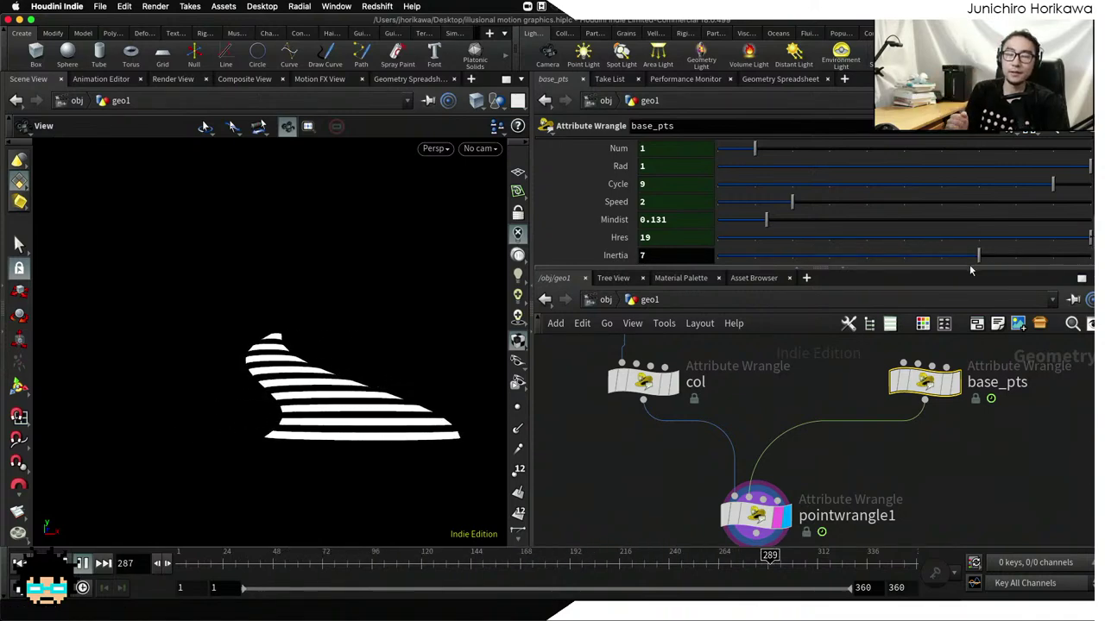
{"action": "mouse_move", "coordinate": [621, 380]}
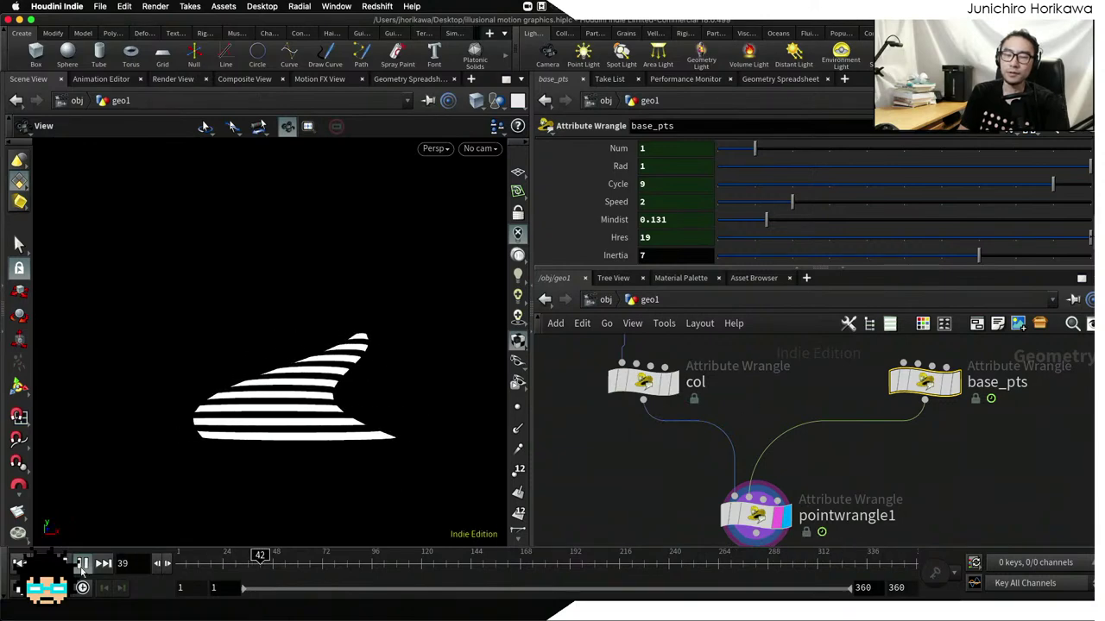
{"action": "left_click", "coordinate": [82, 563]}
{"action": "scroll", "coordinate": [764, 511], "scroll_direction": "down", "scroll_amount": 2}
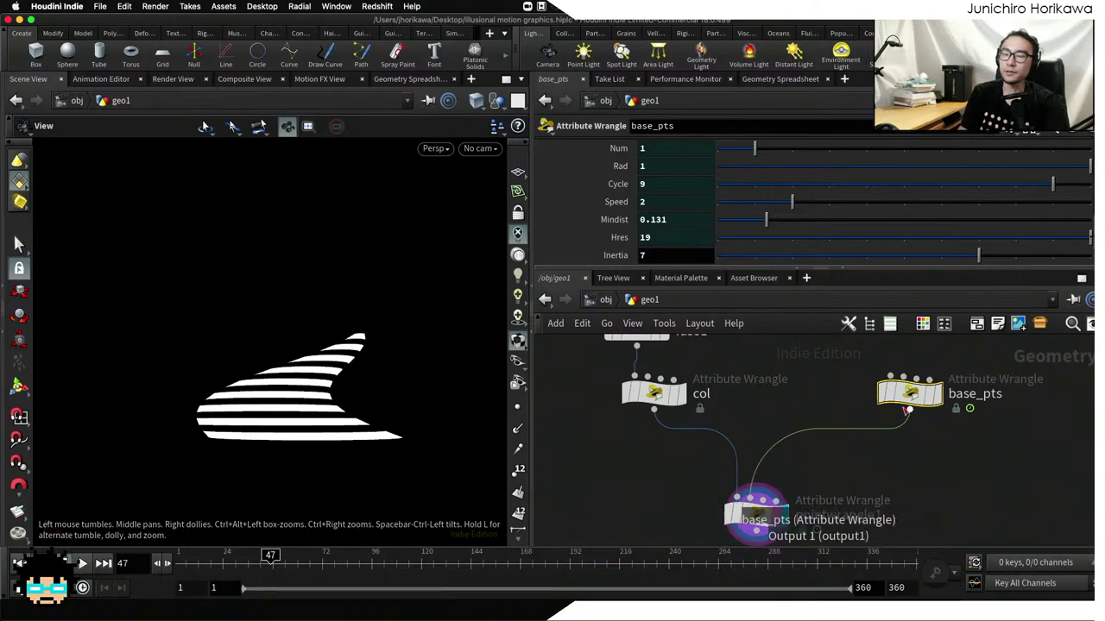
Display base_pts in the viewport with Num set to 30 scattered points
{"action": "left_click", "coordinate": [929, 397]}
{"action": "left_click", "coordinate": [929, 397]}
{"action": "scroll", "coordinate": [789, 262], "scroll_direction": "up", "scroll_amount": 5}
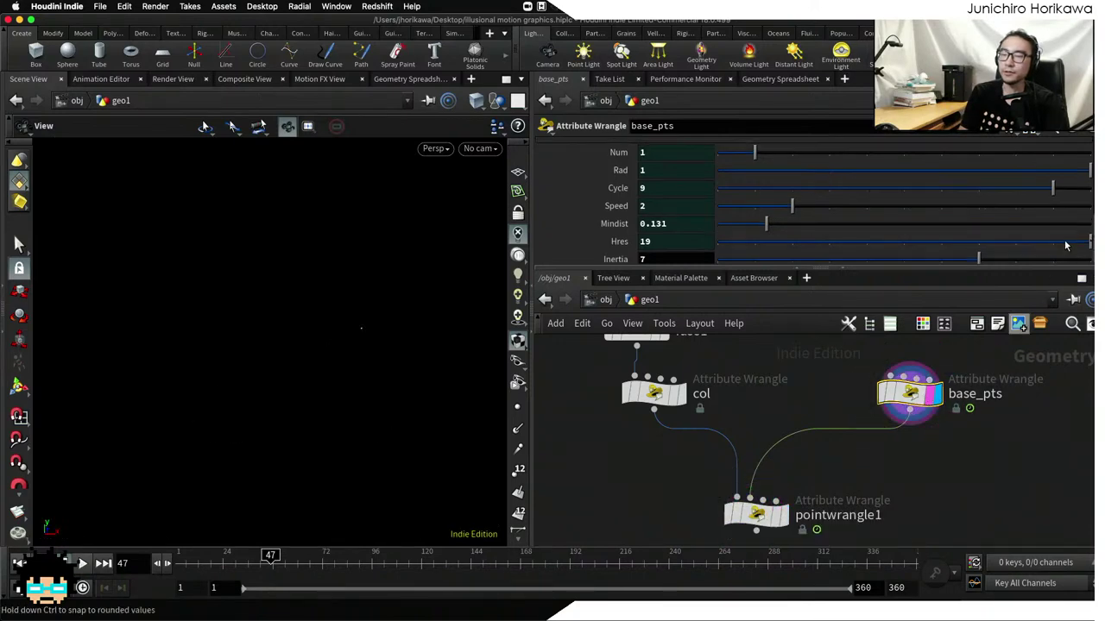
{"action": "mouse_move", "coordinate": [913, 410]}
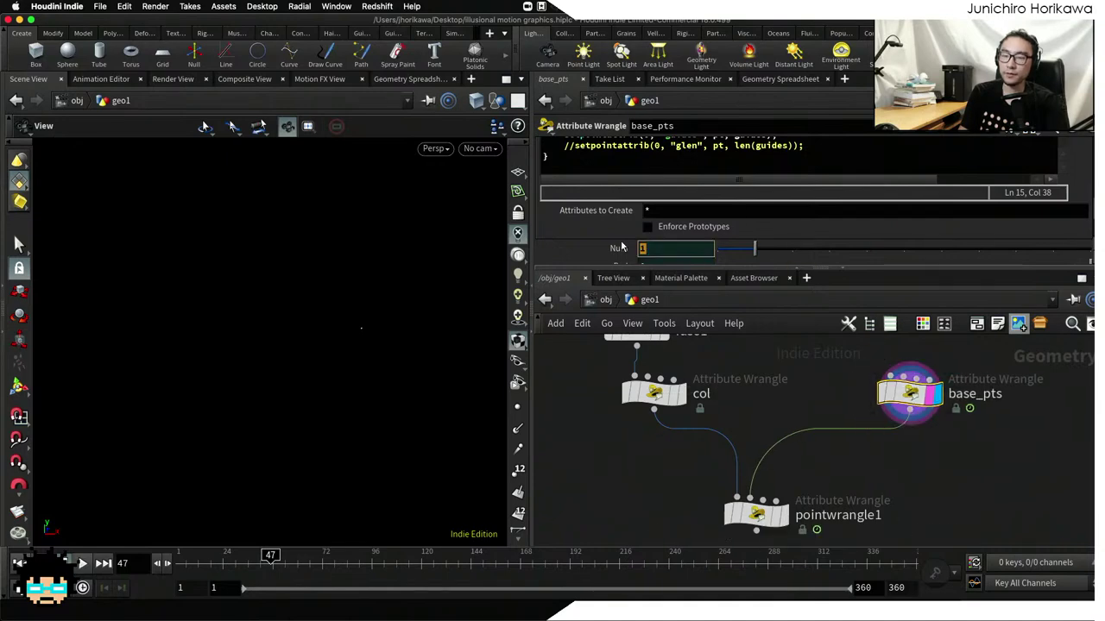
{"action": "type", "text": "30"}
{"action": "key", "text": "Return"}
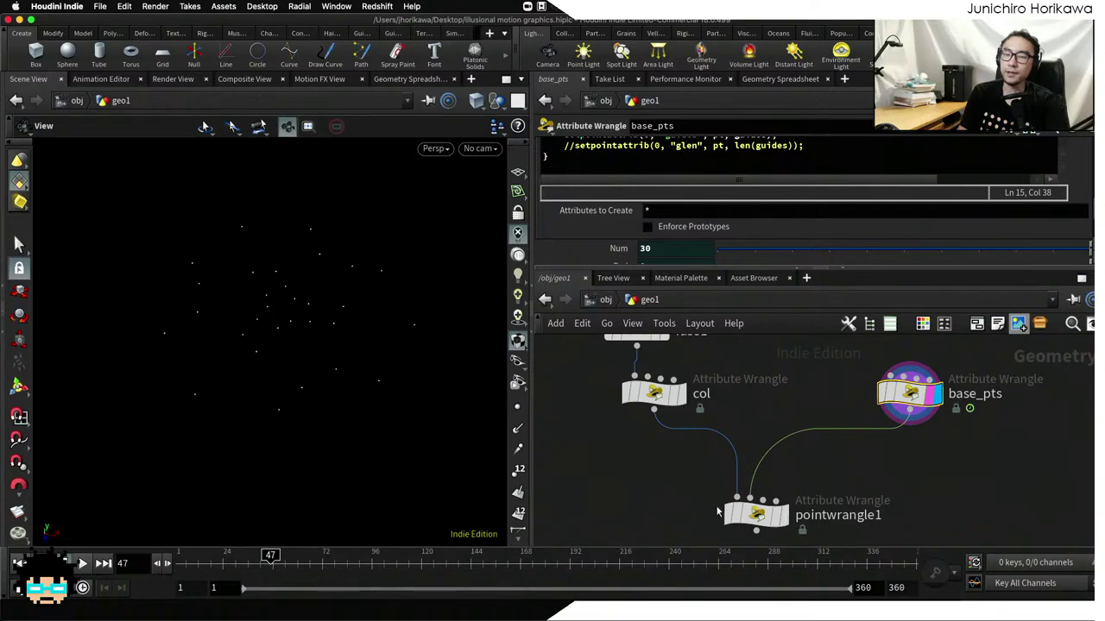
Reposition pointwrangle1 and col, then auto-arrange the network nodes
{"action": "left_click_drag", "start_coordinate": [754, 522], "coordinate": [756, 506]}
{"action": "left_click_drag", "start_coordinate": [654, 406], "coordinate": [643, 408]}
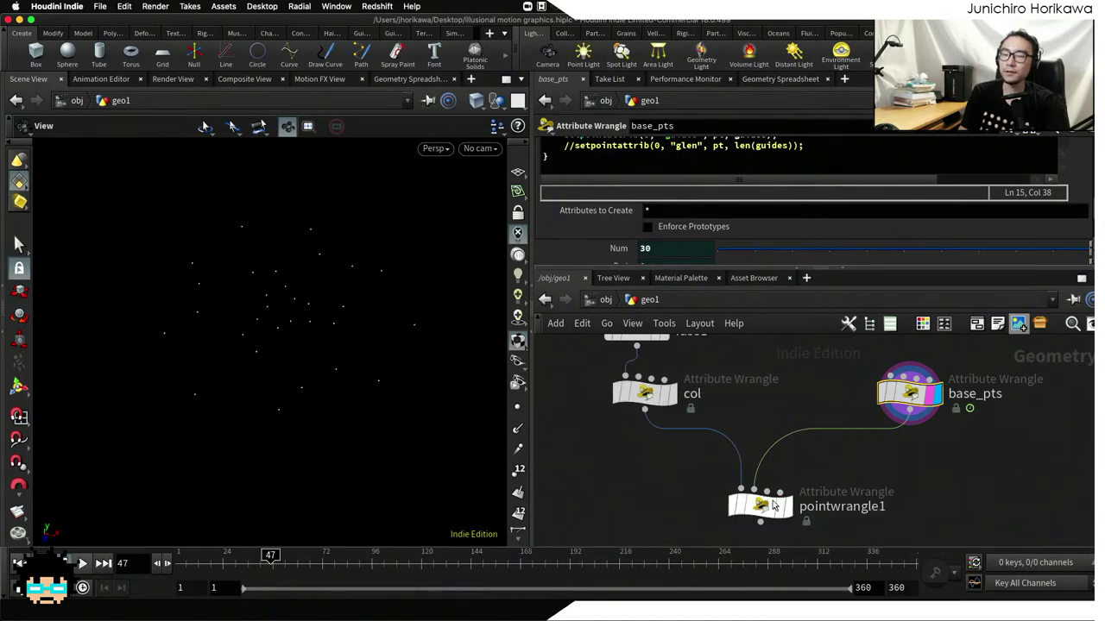
{"action": "key", "text": "l"}
{"action": "key", "text": "Tab"}
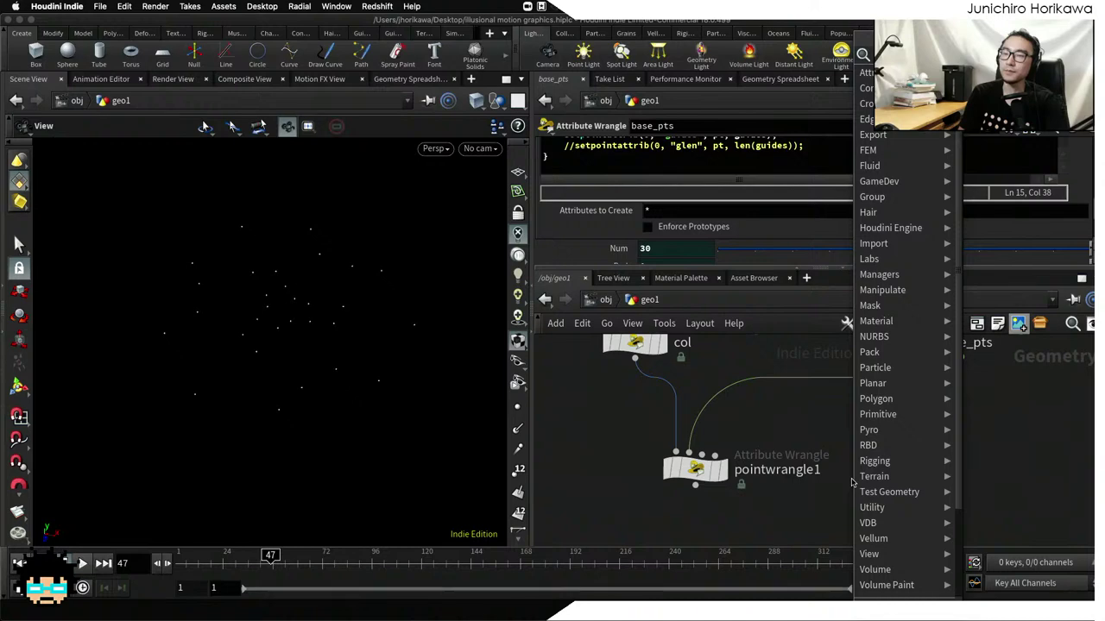
Add a For-Each Point loop and feed base_pts into foreach_begin2
{"action": "type", "text": "foreach"}
{"action": "key", "text": "Return"}
{"action": "left_click", "coordinate": [874, 453]}
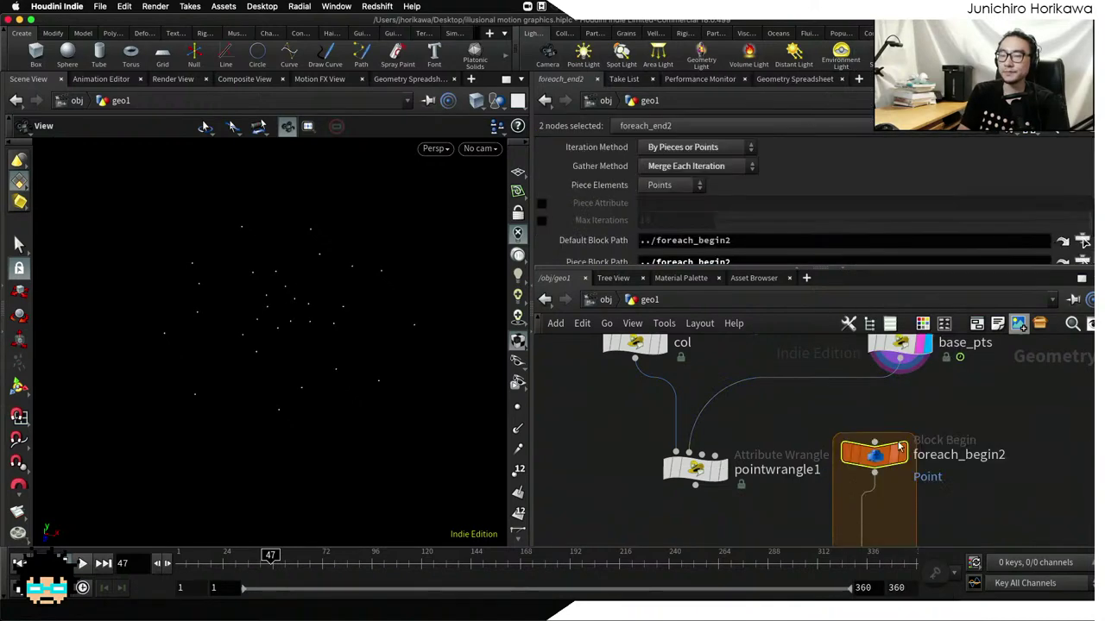
{"action": "left_click", "coordinate": [903, 369]}
{"action": "left_click", "coordinate": [880, 433]}
{"action": "scroll", "coordinate": [889, 445], "scroll_direction": "up", "scroll_amount": 1}
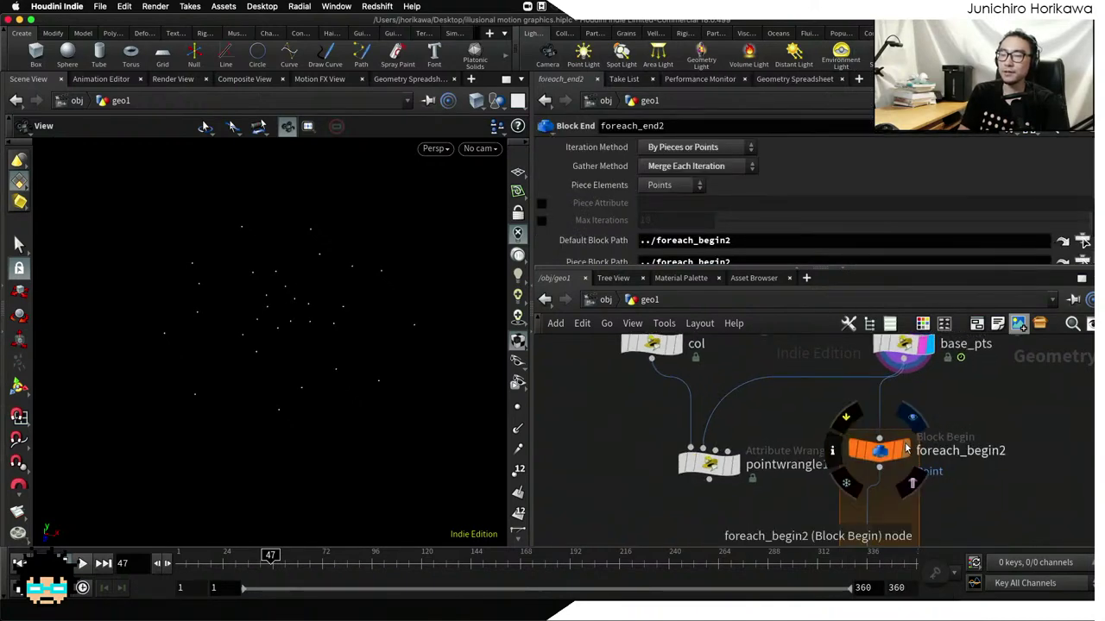
{"action": "middle_click_drag", "start_coordinate": [901, 452], "coordinate": [895, 390]}
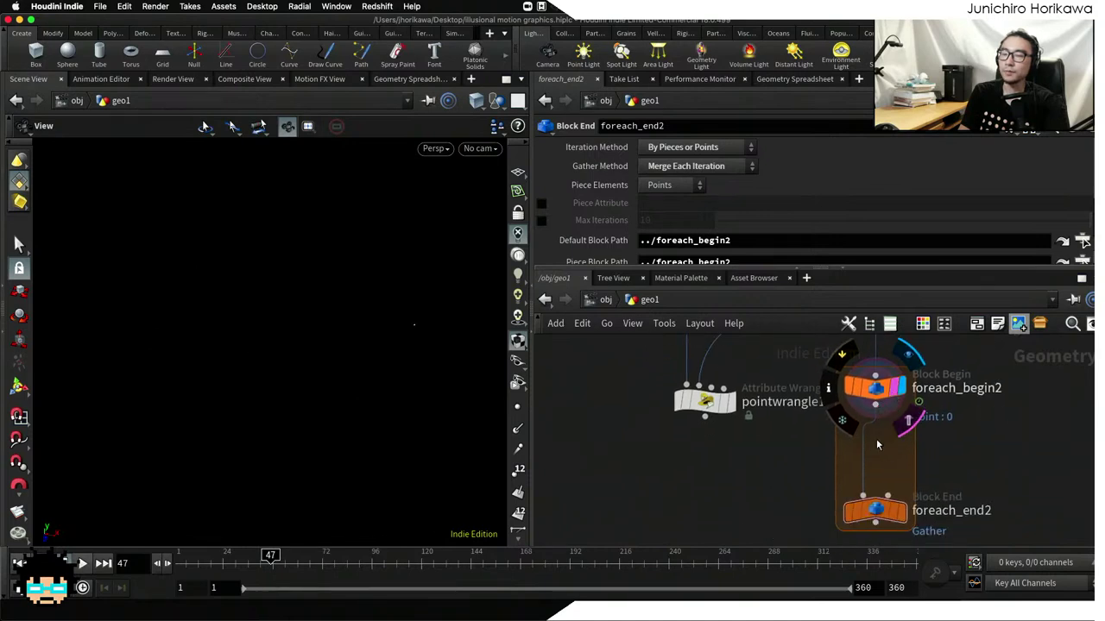
{"action": "left_click", "coordinate": [902, 387]}
Move the wrangle into the loop as deform_cone, wire it to foreach_end2 and display the cones
{"action": "left_click_drag", "start_coordinate": [715, 405], "coordinate": [786, 436]}
{"action": "left_click", "coordinate": [793, 443]}
{"action": "key", "text": "super+z"}
{"action": "double_click", "coordinate": [845, 447]}
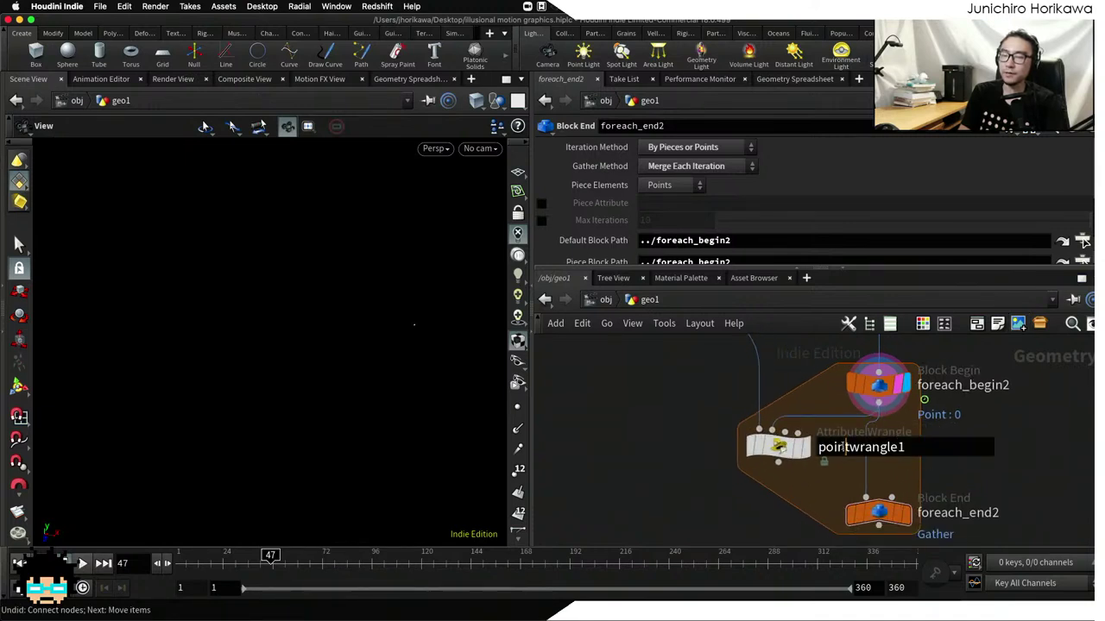
{"action": "double_click", "coordinate": [844, 447]}
{"action": "type", "text": "defor"}
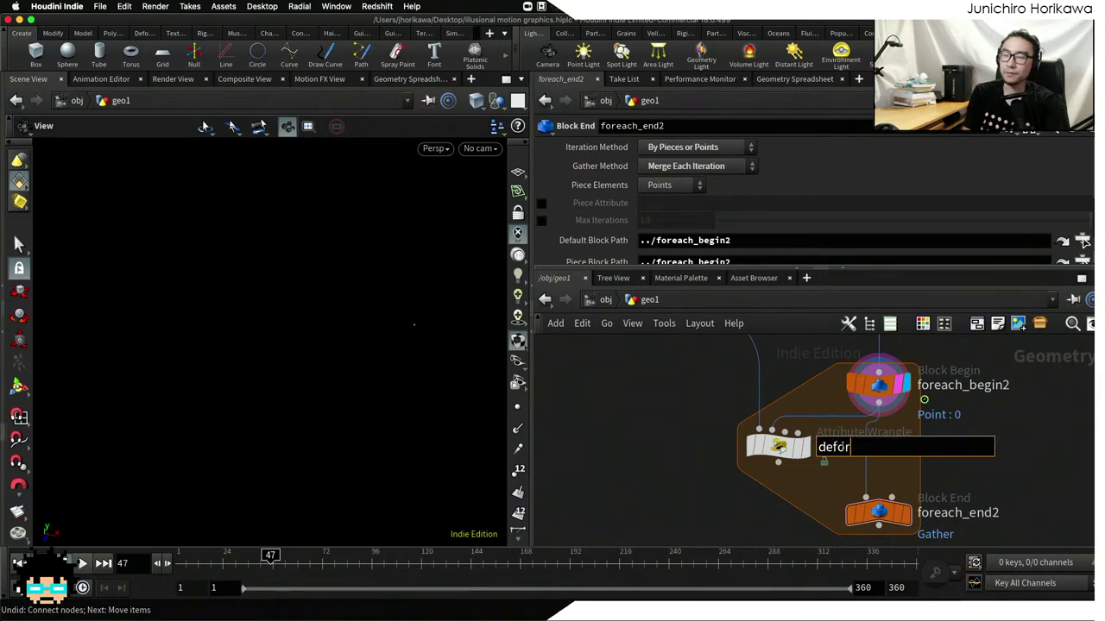
{"action": "type", "text": "m_cone"}
{"action": "key", "text": "Return"}
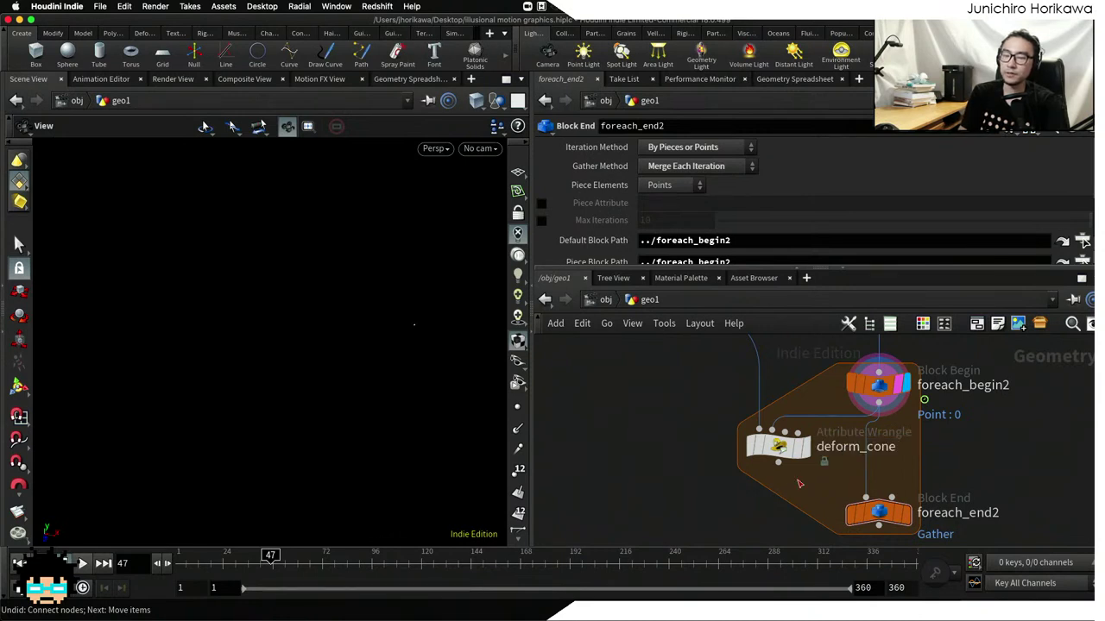
{"action": "left_click_drag", "start_coordinate": [778, 461], "coordinate": [873, 528]}
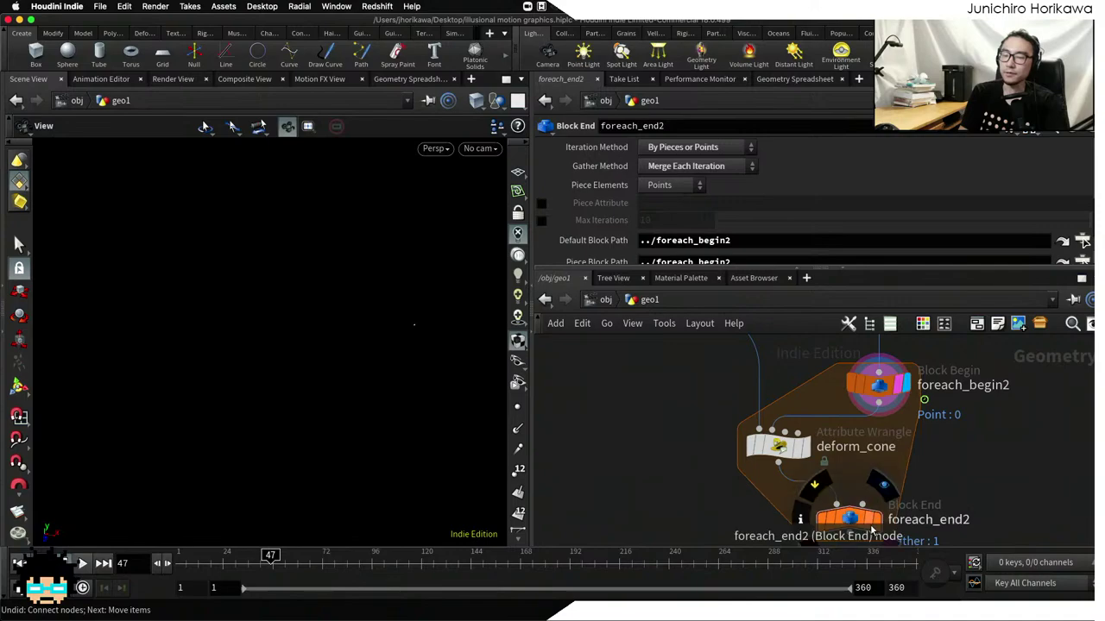
{"action": "left_click", "coordinate": [877, 519]}
{"action": "left_click_drag", "start_coordinate": [386, 361], "coordinate": [311, 233]}
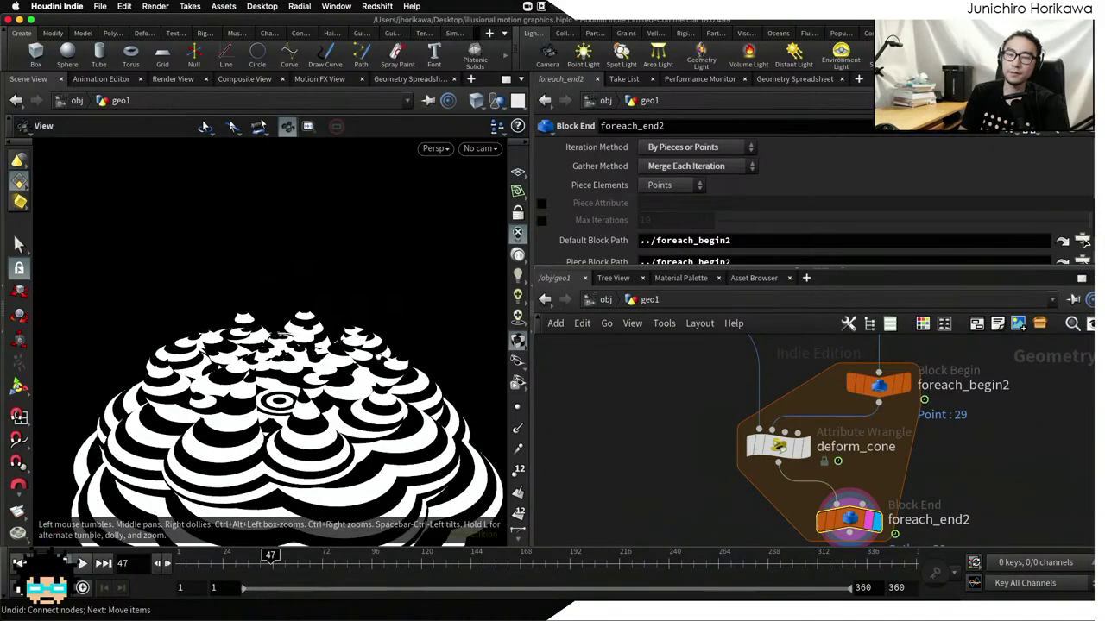
Replay the animation and frame the whole node chain in the network
{"action": "left_click", "coordinate": [82, 565]}
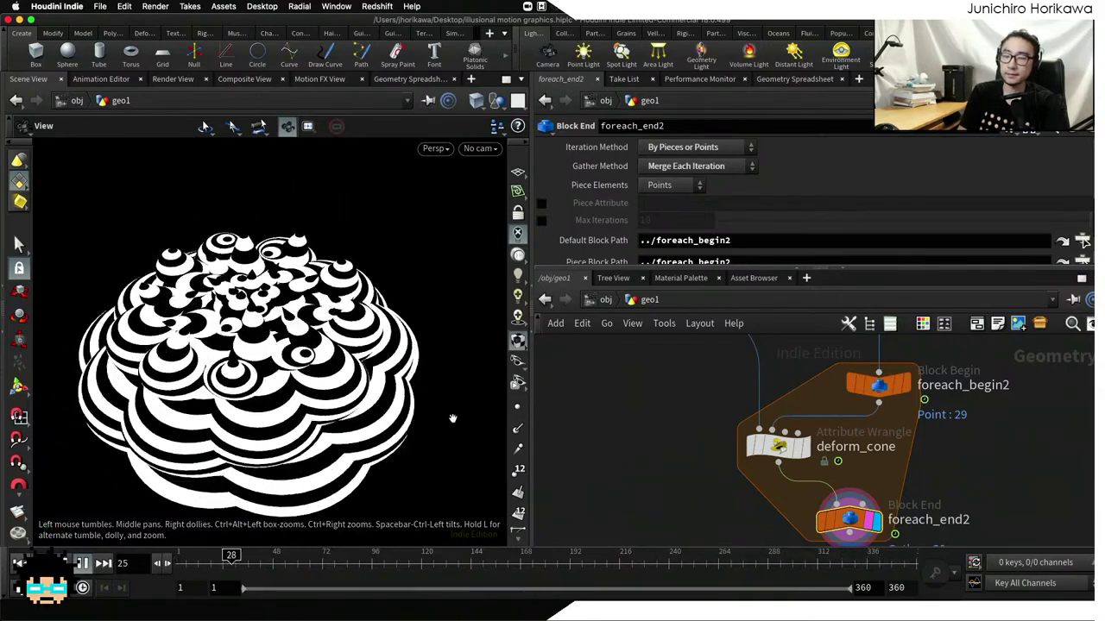
{"action": "scroll", "coordinate": [636, 445], "scroll_direction": "down", "scroll_amount": 6}
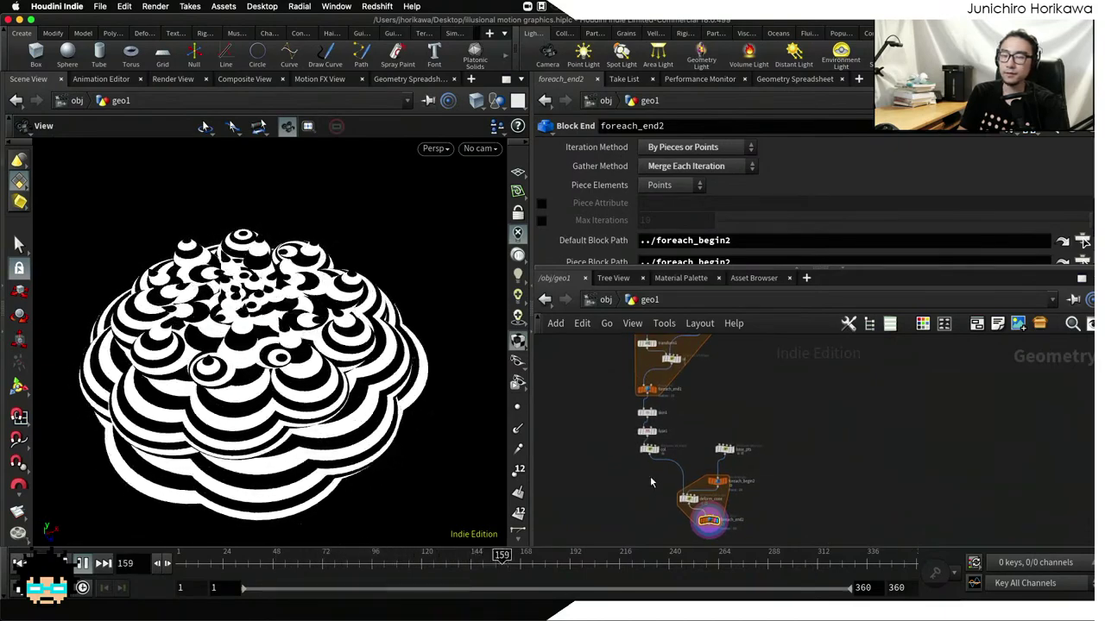
{"action": "scroll", "coordinate": [724, 479], "scroll_direction": "up", "scroll_amount": 5}
{"action": "scroll", "coordinate": [723, 480], "scroll_direction": "down", "scroll_amount": 3}
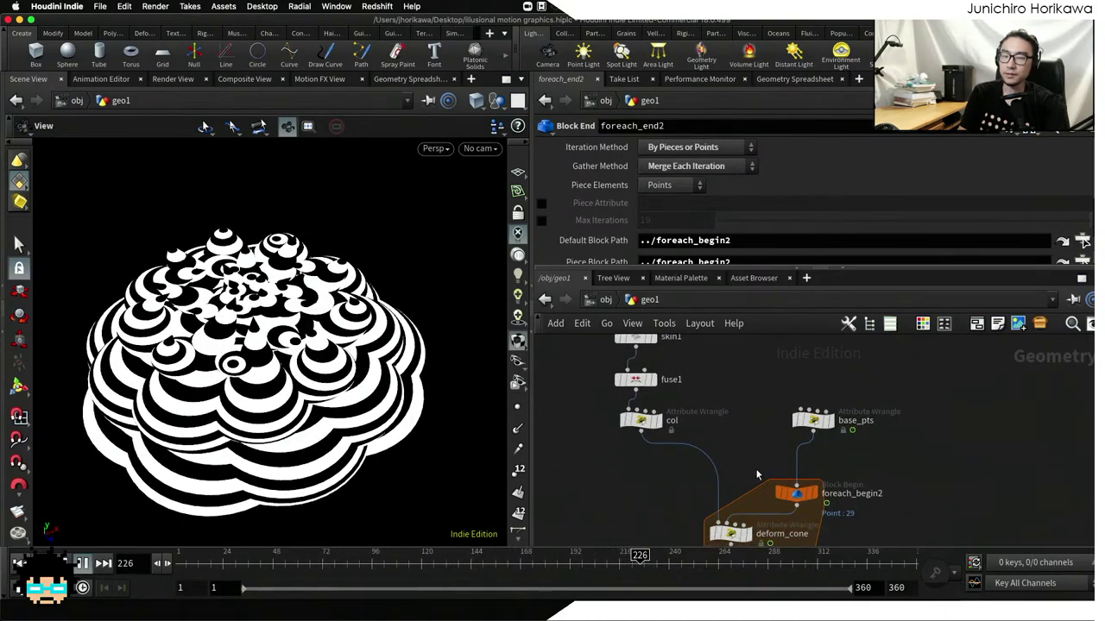
{"action": "middle_click_drag", "start_coordinate": [759, 543], "coordinate": [780, 442]}
{"action": "scroll", "coordinate": [643, 458], "scroll_direction": "down", "scroll_amount": 2}
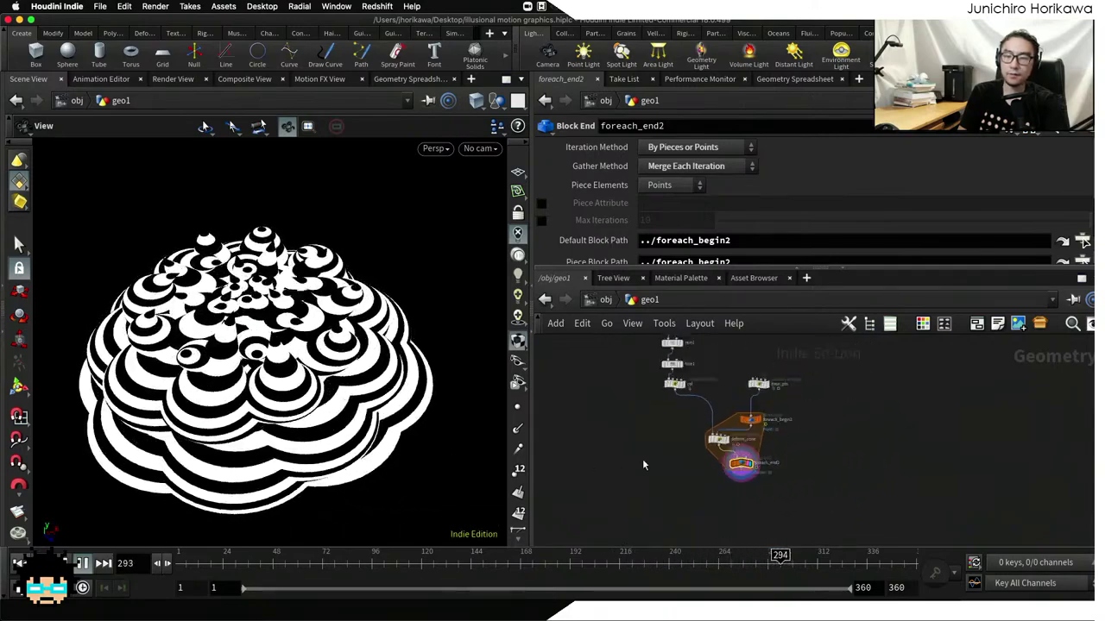
{"action": "scroll", "coordinate": [636, 461], "scroll_direction": "up", "scroll_amount": 5}
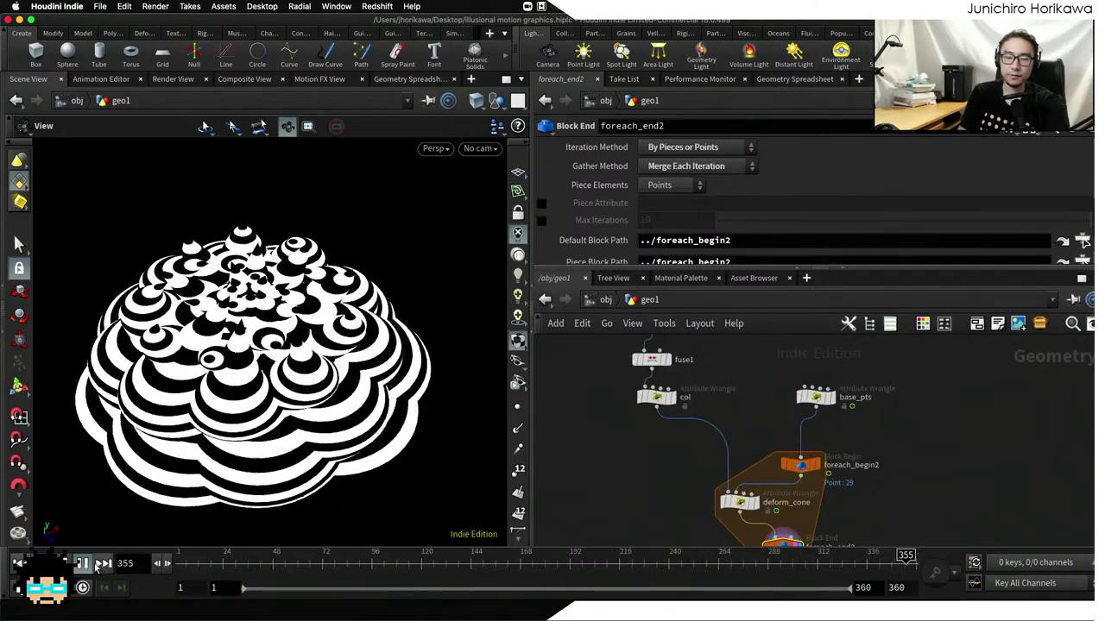
{"action": "scroll", "coordinate": [733, 473], "scroll_direction": "up", "scroll_amount": 3}
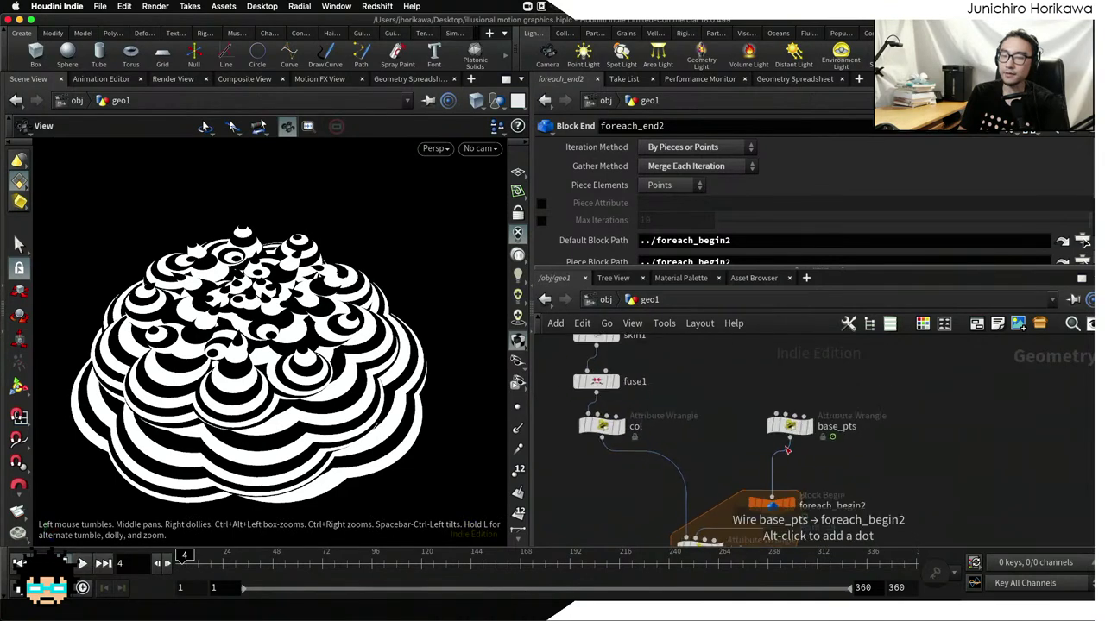
Show base_pts' parameters with all sliders from Rad through Inertia visible
{"action": "left_click", "coordinate": [790, 424]}
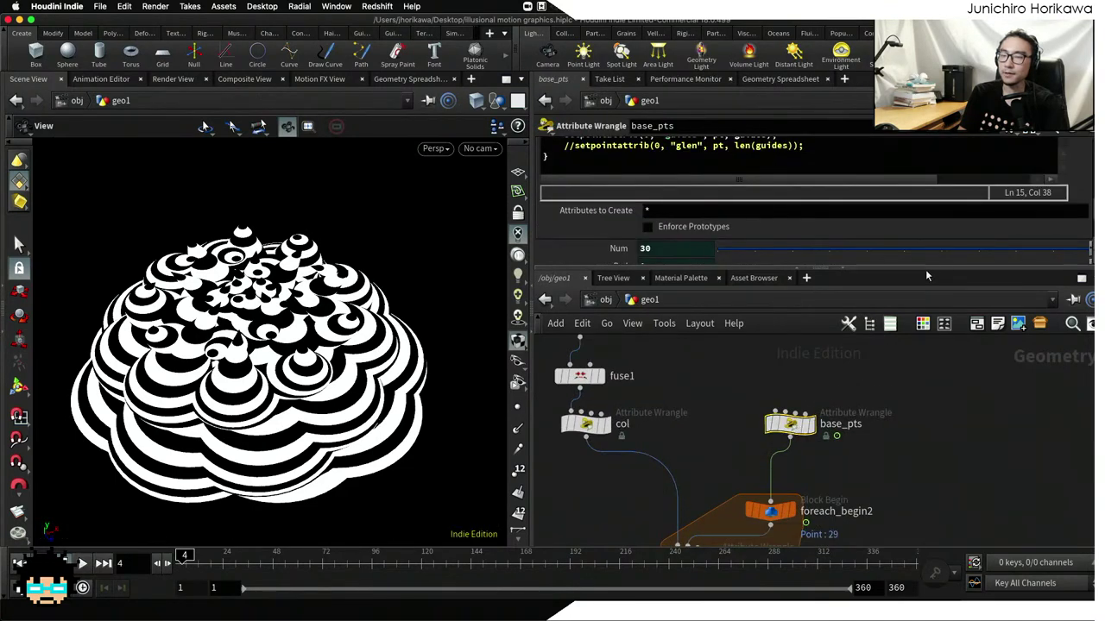
{"action": "left_click_drag", "start_coordinate": [927, 276], "coordinate": [666, 391]}
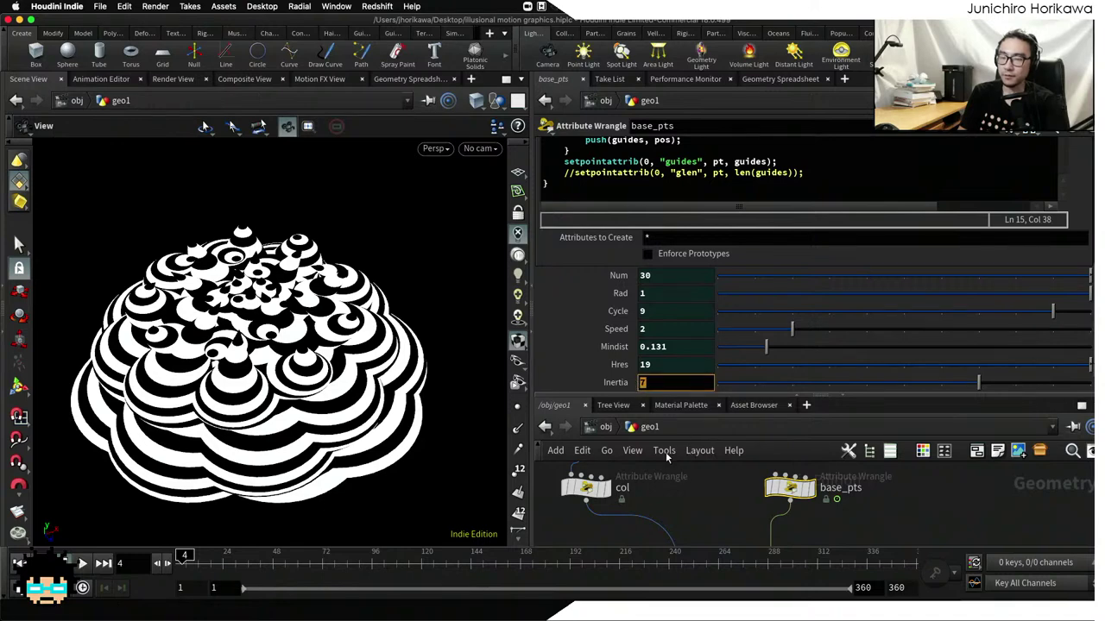
{"action": "scroll", "coordinate": [705, 504], "scroll_direction": "down", "scroll_amount": 5}
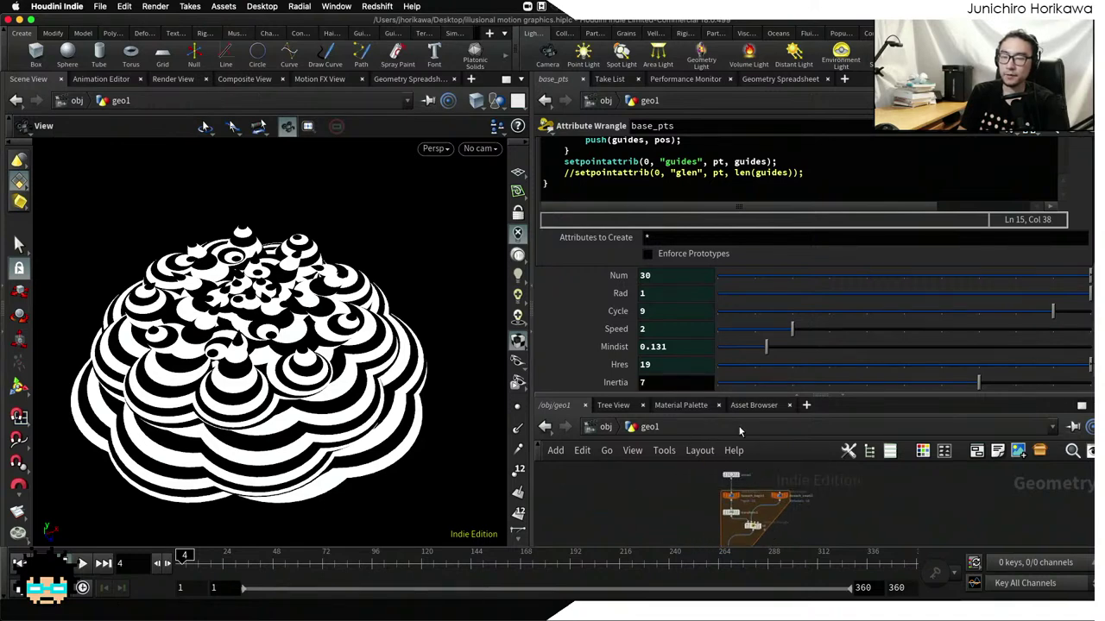
{"action": "left_click_drag", "start_coordinate": [833, 397], "coordinate": [833, 341]}
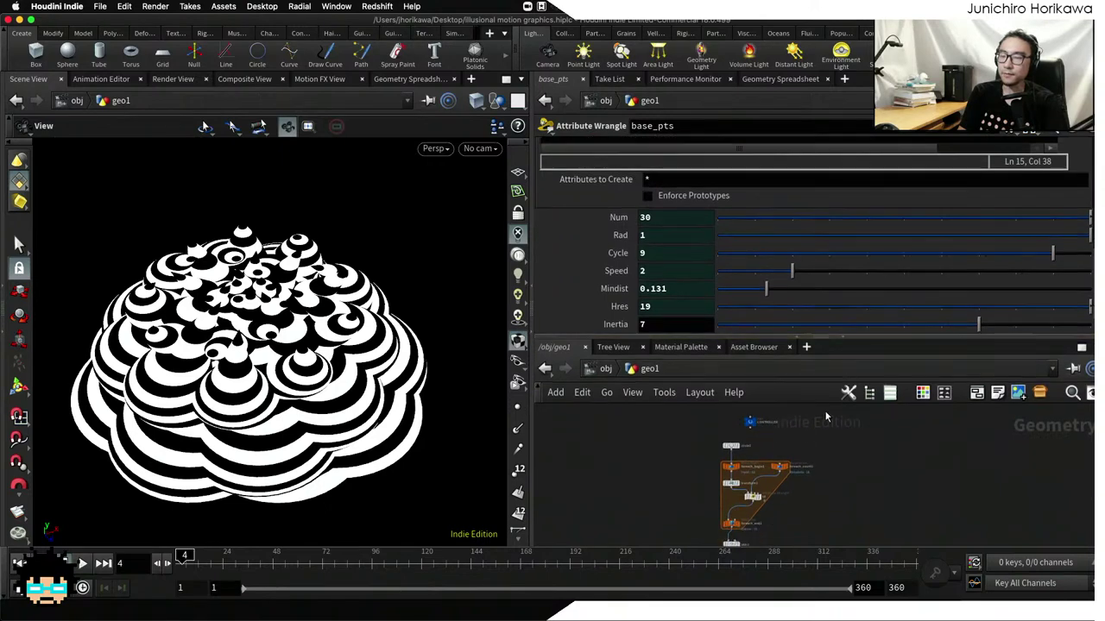
{"action": "scroll", "coordinate": [777, 492], "scroll_direction": "up", "scroll_amount": 4}
Open CONTROLLER's parameter interface editor and allow linking outside parameters
{"action": "left_click_drag", "start_coordinate": [777, 496], "coordinate": [653, 509]}
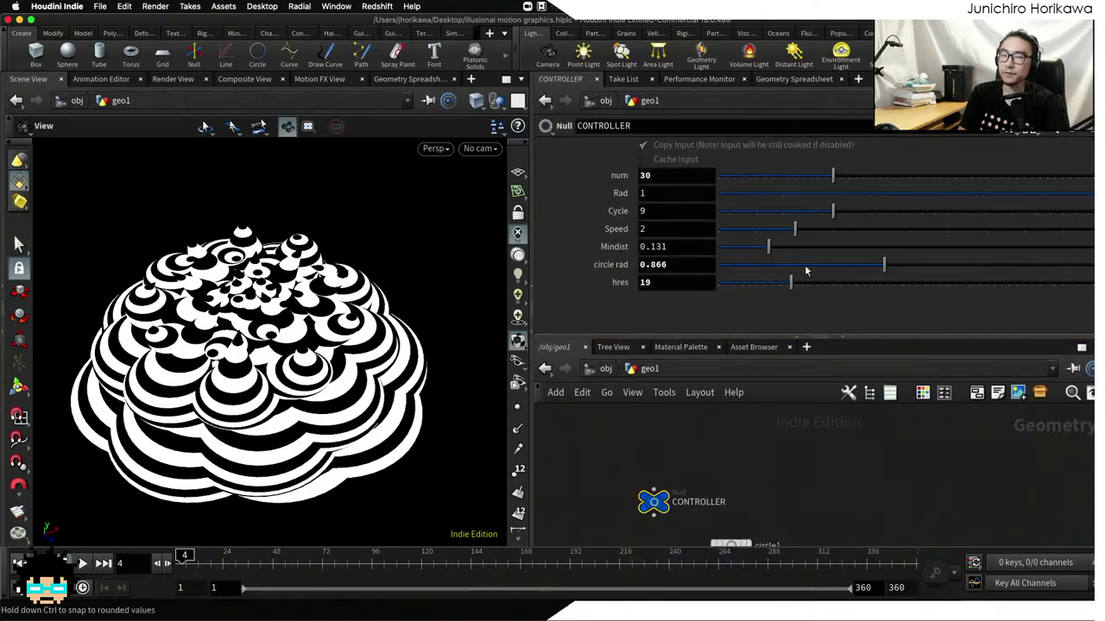
{"action": "left_click", "coordinate": [1010, 131]}
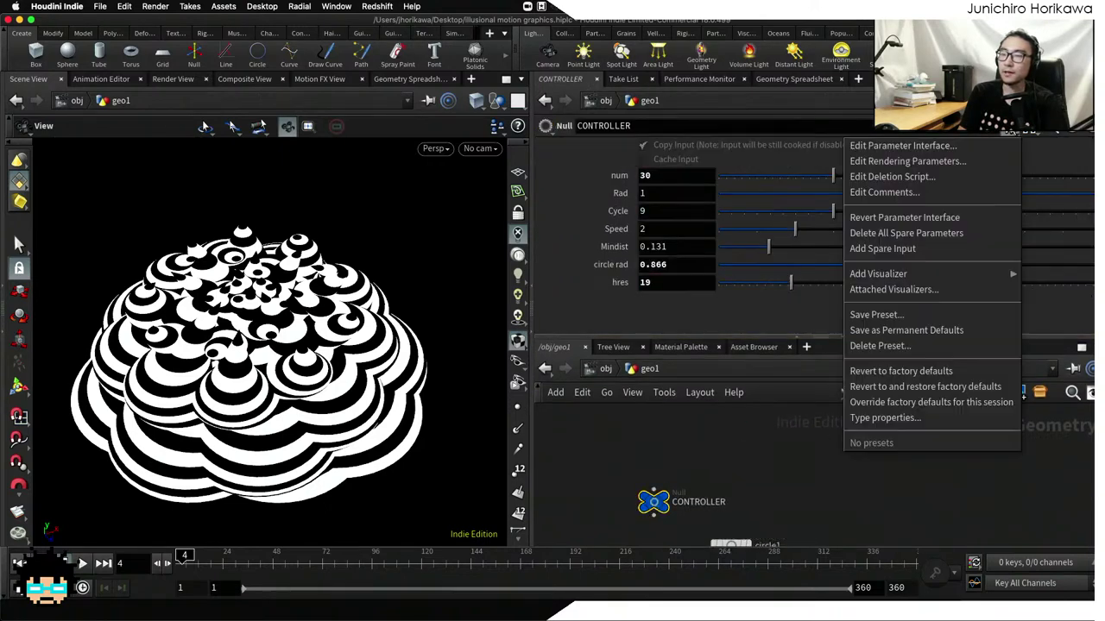
{"action": "left_click", "coordinate": [996, 148]}
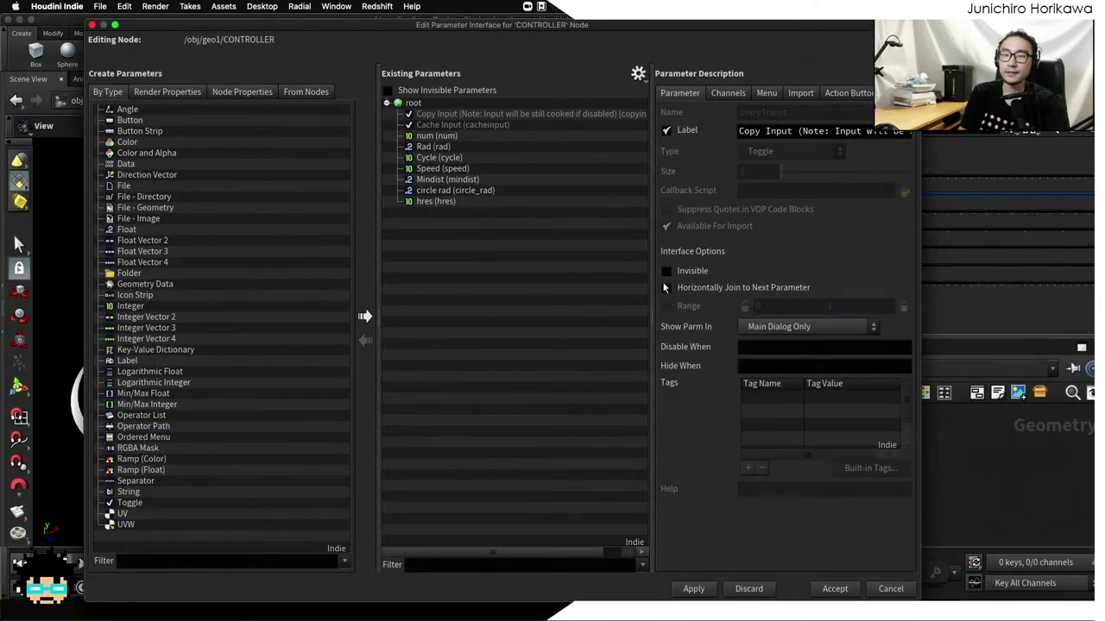
{"action": "left_click", "coordinate": [638, 74]}
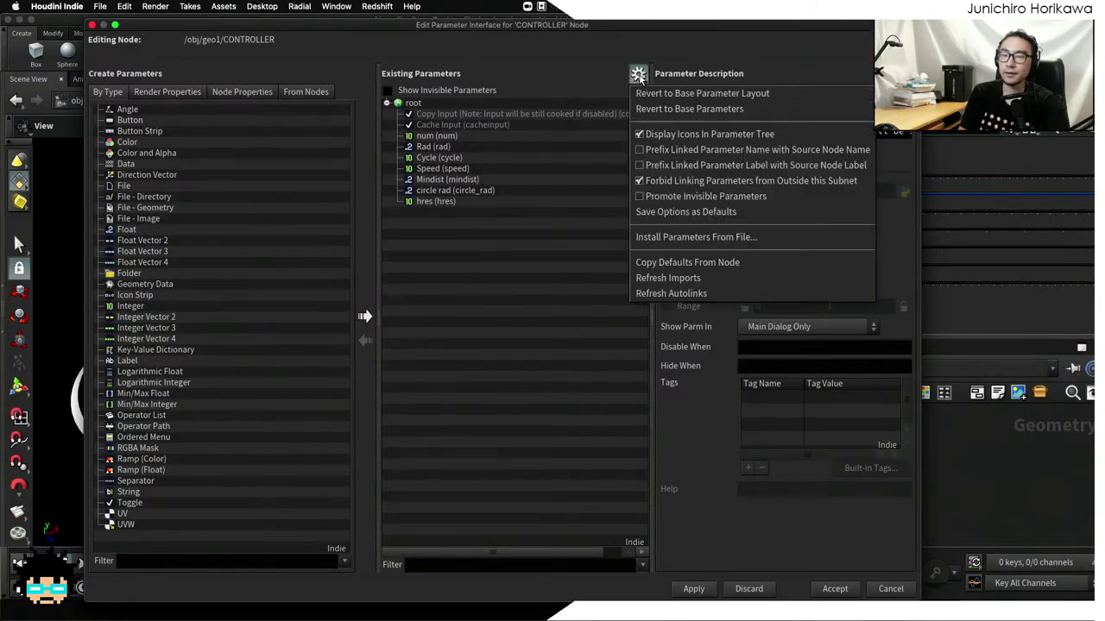
{"action": "left_click", "coordinate": [687, 182]}
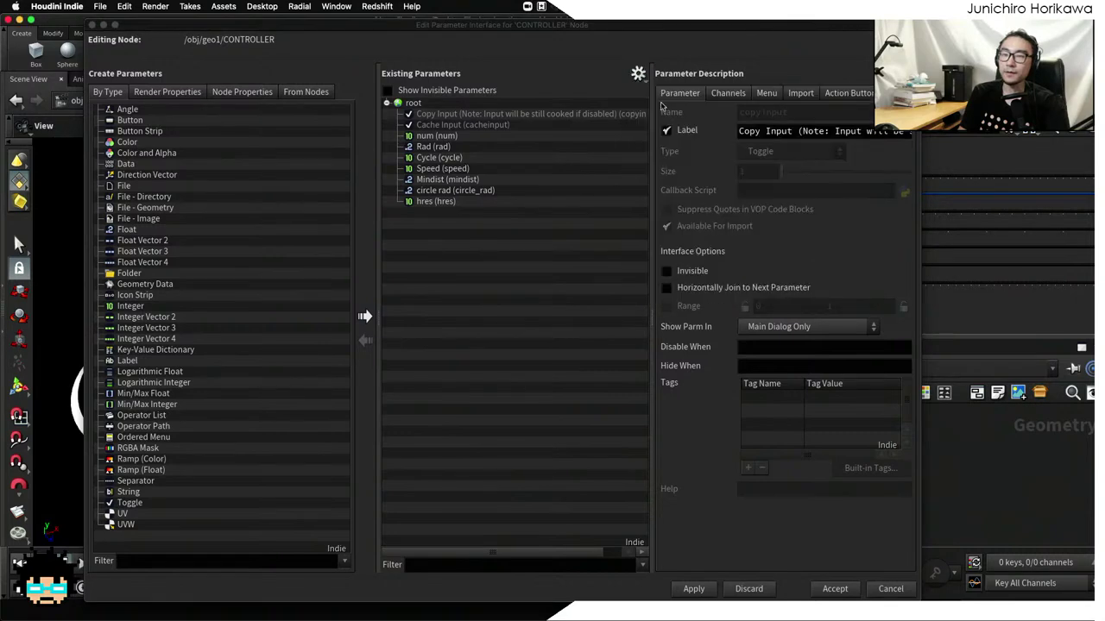
{"action": "left_click_drag", "start_coordinate": [616, 31], "coordinate": [452, 55]}
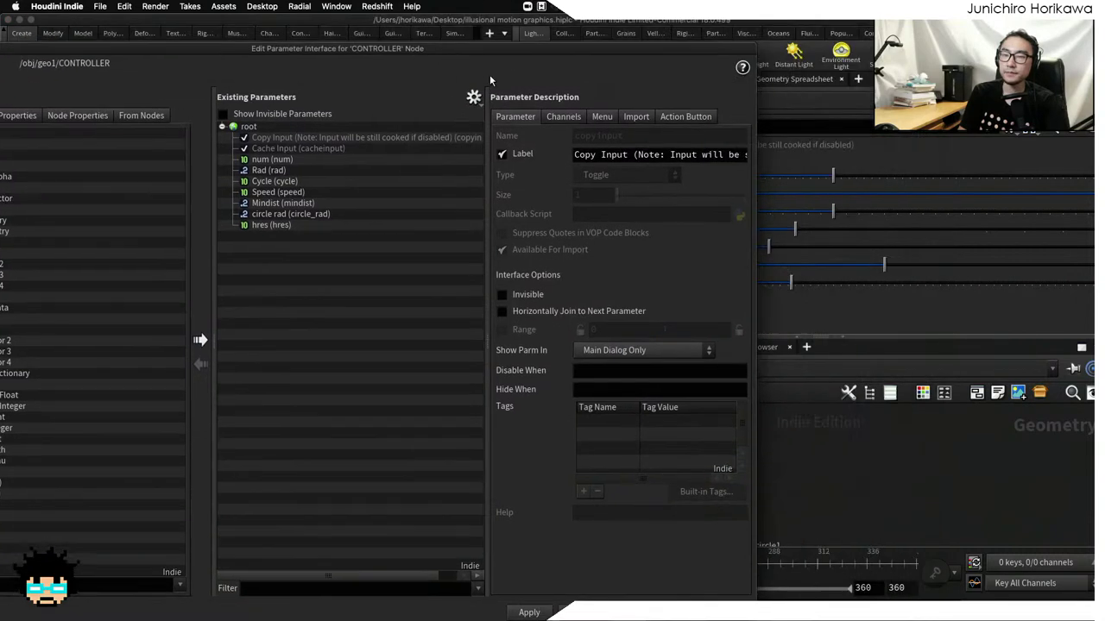
Copy base_pts' Inertia parameter onto CONTROLLER, then apply and accept the interface changes
{"action": "scroll", "coordinate": [918, 518], "scroll_direction": "down", "scroll_amount": 3}
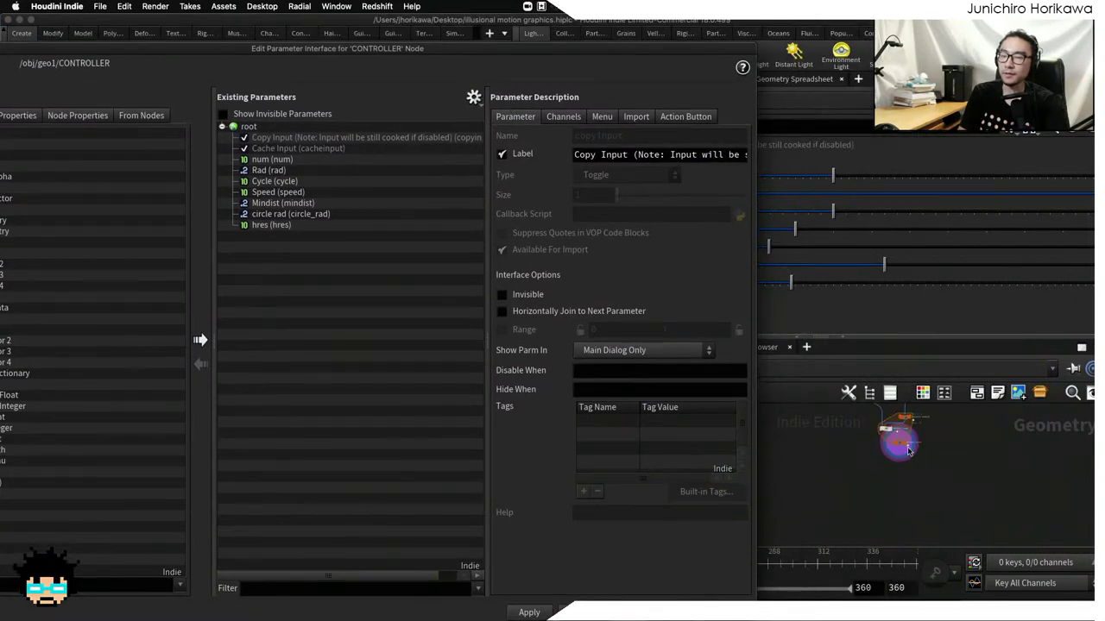
{"action": "middle_click_drag", "start_coordinate": [953, 445], "coordinate": [941, 535]}
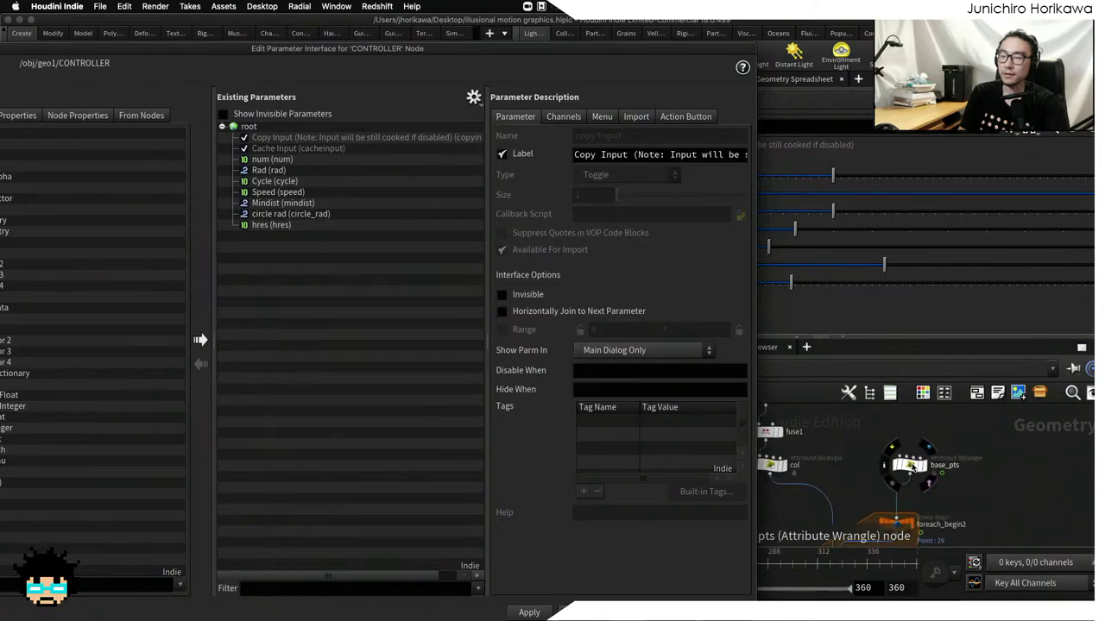
{"action": "left_click", "coordinate": [909, 464]}
{"action": "left_click_drag", "start_coordinate": [658, 52], "coordinate": [505, 64]}
{"action": "left_click_drag", "start_coordinate": [614, 326], "coordinate": [241, 310]}
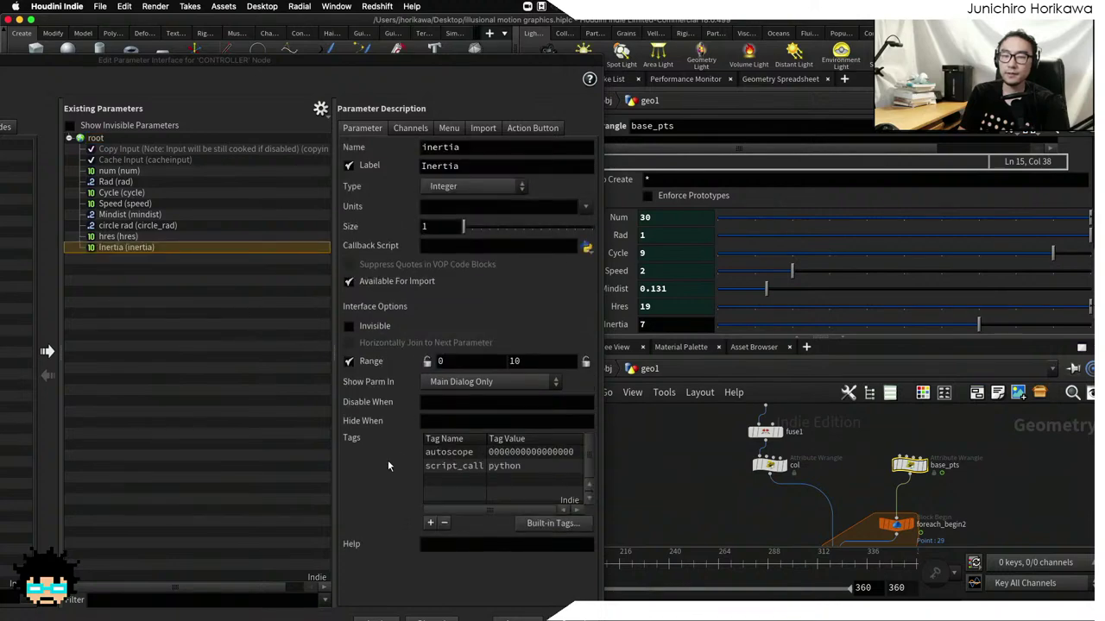
{"action": "left_click", "coordinate": [602, 147]}
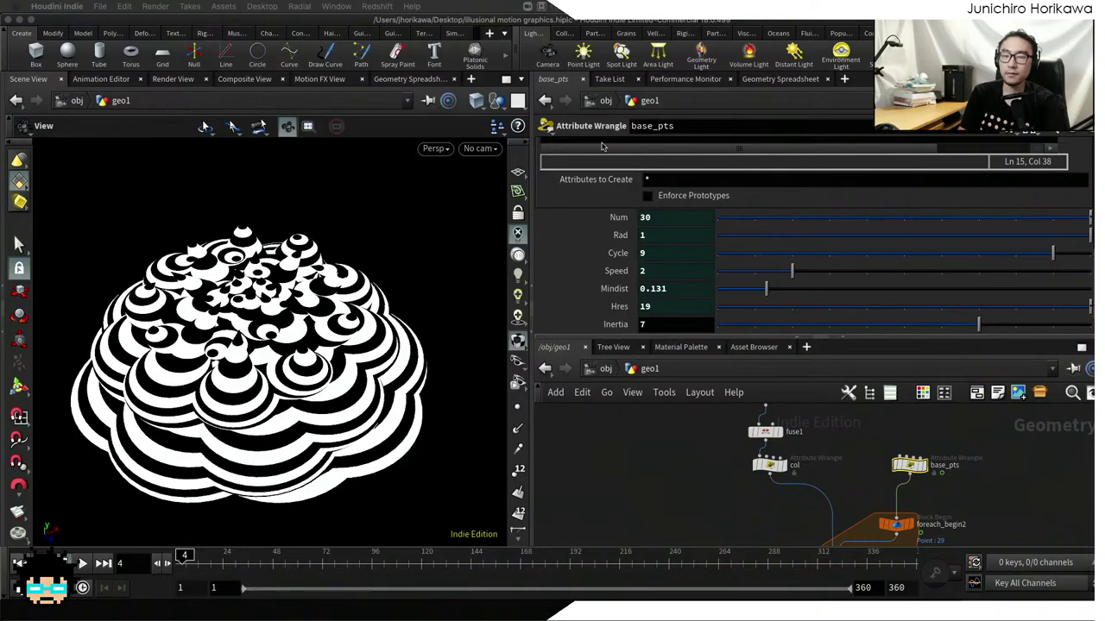
{"action": "key", "text": "super+grave"}
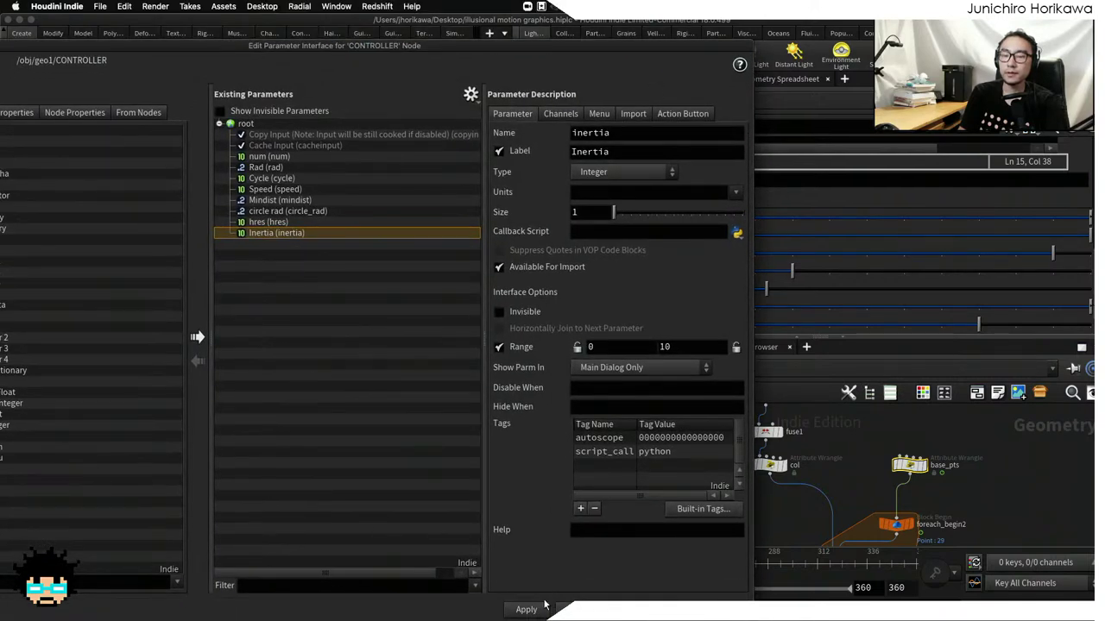
{"action": "left_click", "coordinate": [534, 610]}
{"action": "left_click", "coordinate": [795, 390]}
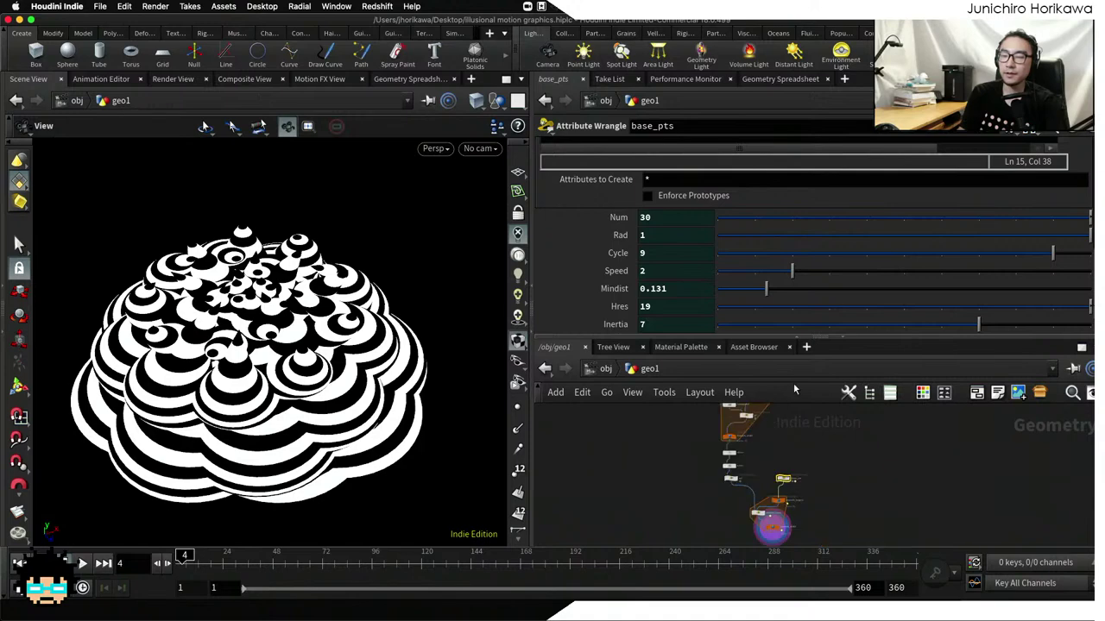
{"action": "scroll", "coordinate": [791, 447], "scroll_direction": "up", "scroll_amount": 5}
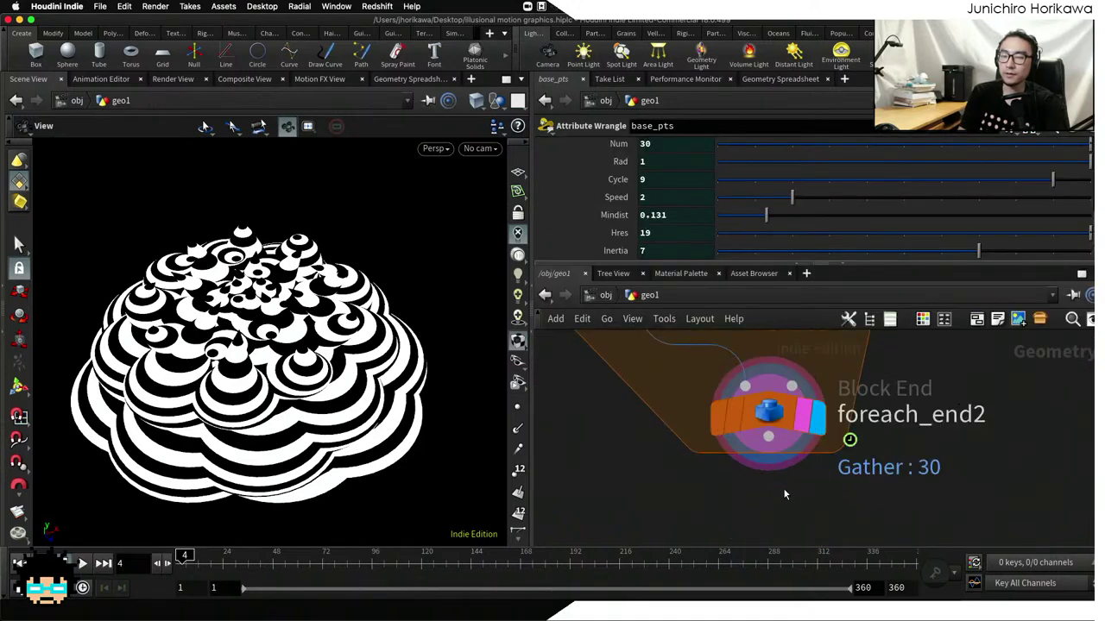
{"action": "left_click", "coordinate": [768, 416]}
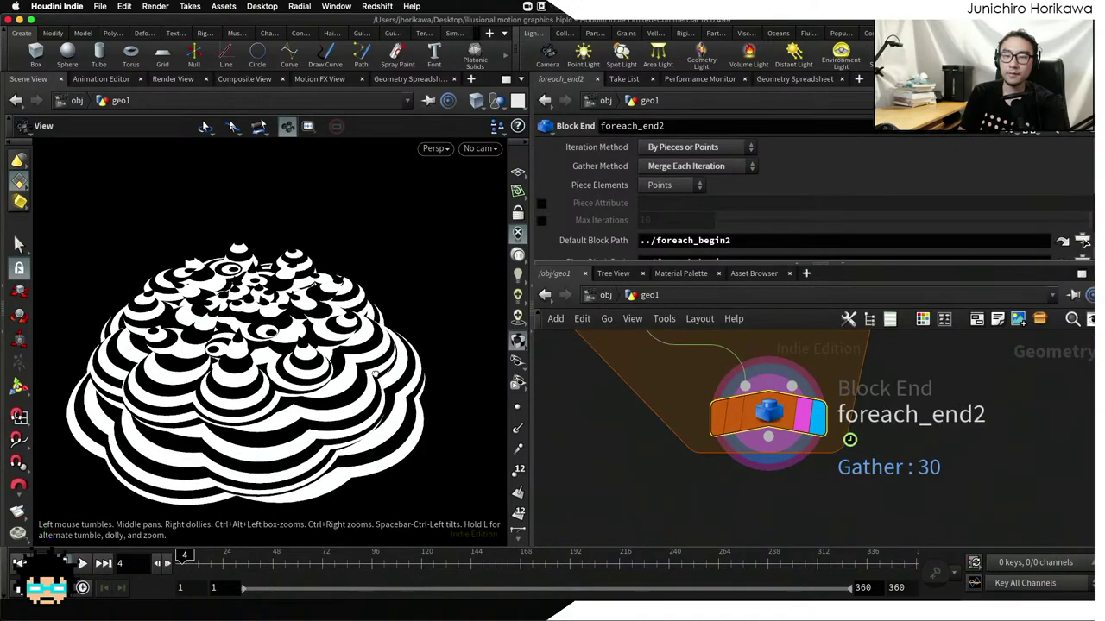
Play the animation and switch the viewport to the Top view
{"action": "left_click", "coordinate": [82, 564]}
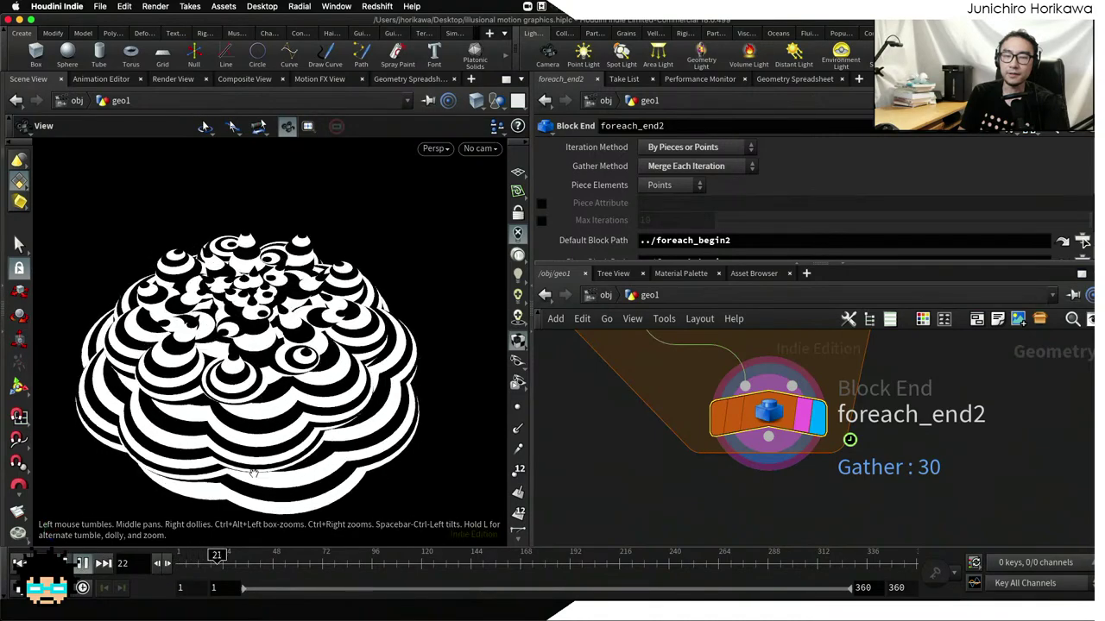
{"action": "scroll", "coordinate": [616, 424], "scroll_direction": "down", "scroll_amount": 5}
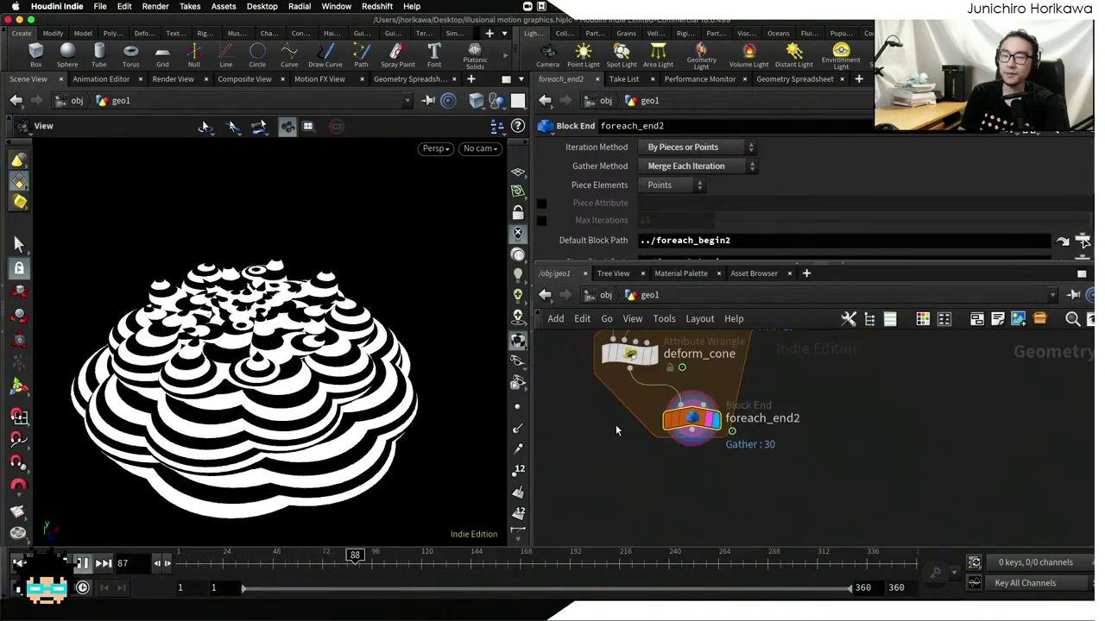
{"action": "left_click", "coordinate": [436, 150]}
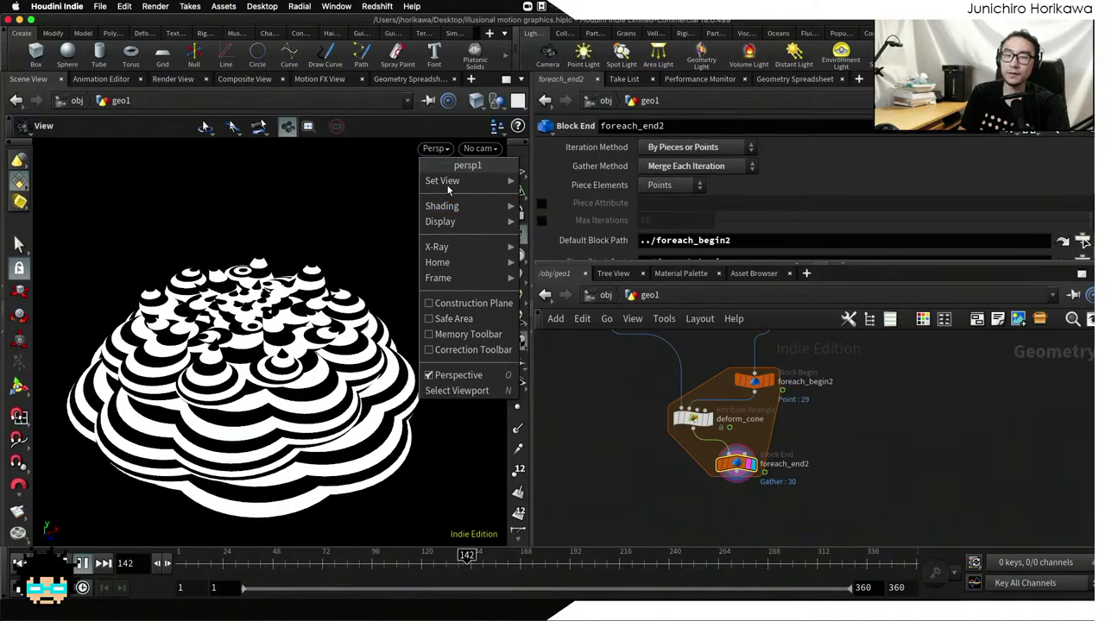
{"action": "mouse_move", "coordinate": [444, 182]}
{"action": "left_click", "coordinate": [551, 197]}
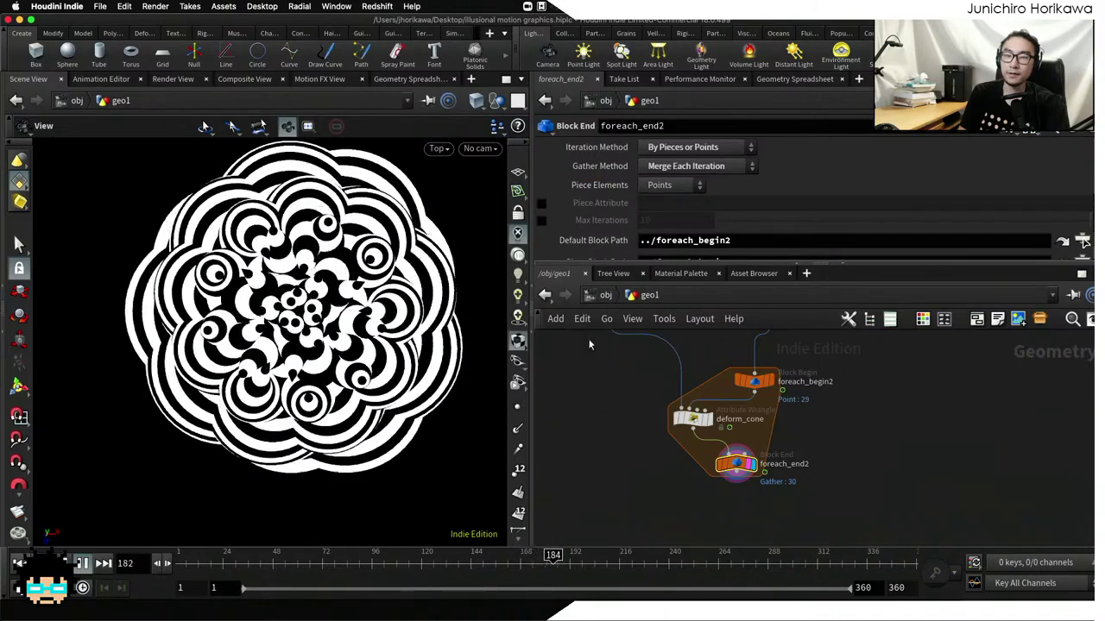
{"action": "middle_click_drag", "start_coordinate": [610, 382], "coordinate": [672, 458]}
{"action": "scroll", "coordinate": [659, 442], "scroll_direction": "down", "scroll_amount": 1}
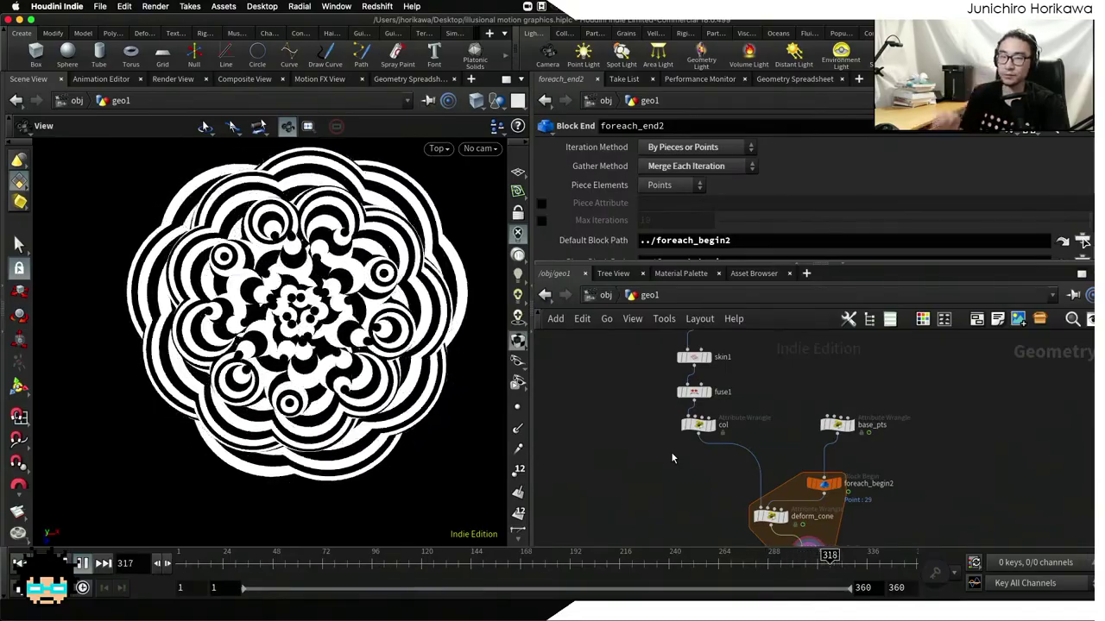
{"action": "middle_click_drag", "start_coordinate": [625, 284], "coordinate": [664, 415]}
Frame the network editor on the CONTROLLER null node
{"action": "key", "text": "f"}
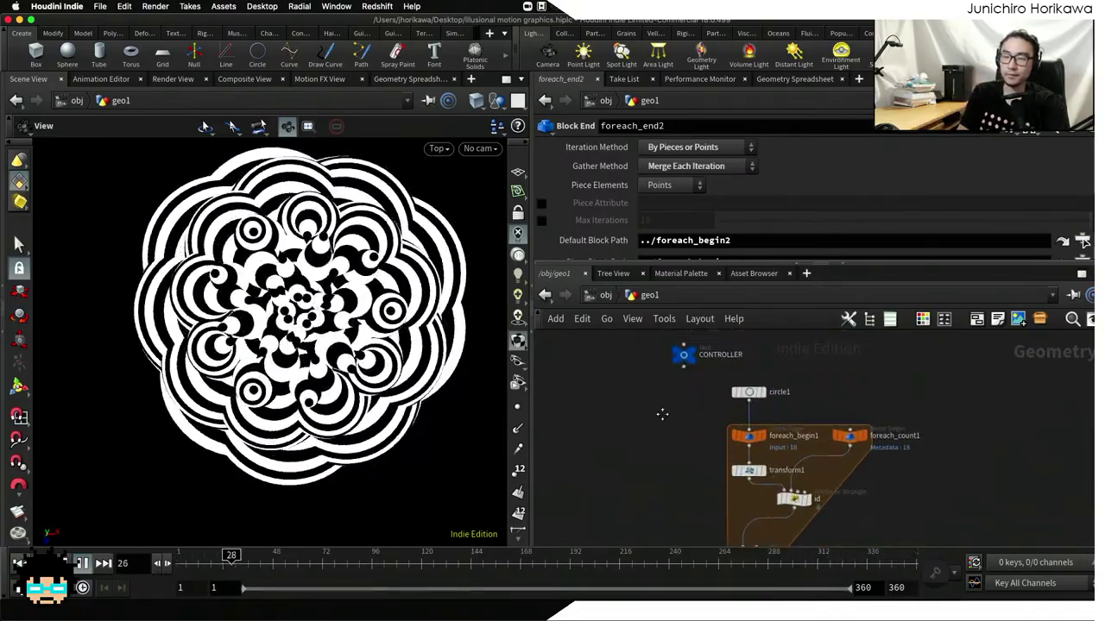
{"action": "mouse_move", "coordinate": [664, 417]}
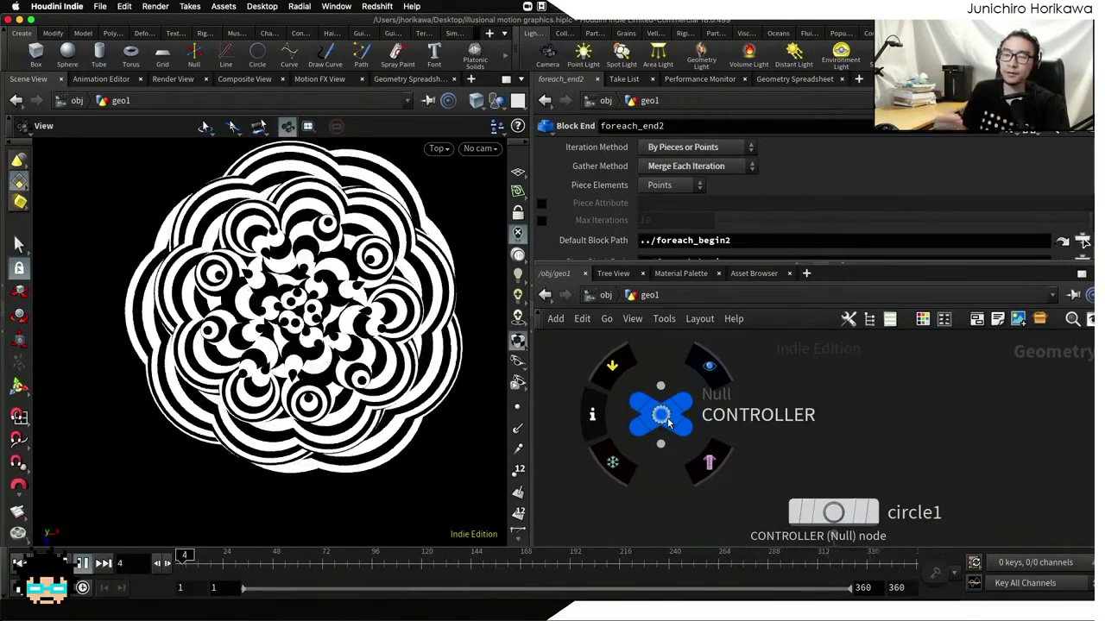
On CONTROLLER, try num values, lower Rad to 0.354, and set Cycle 17, Inertia 3, Mindist 0.523
{"action": "left_click", "coordinate": [649, 429]}
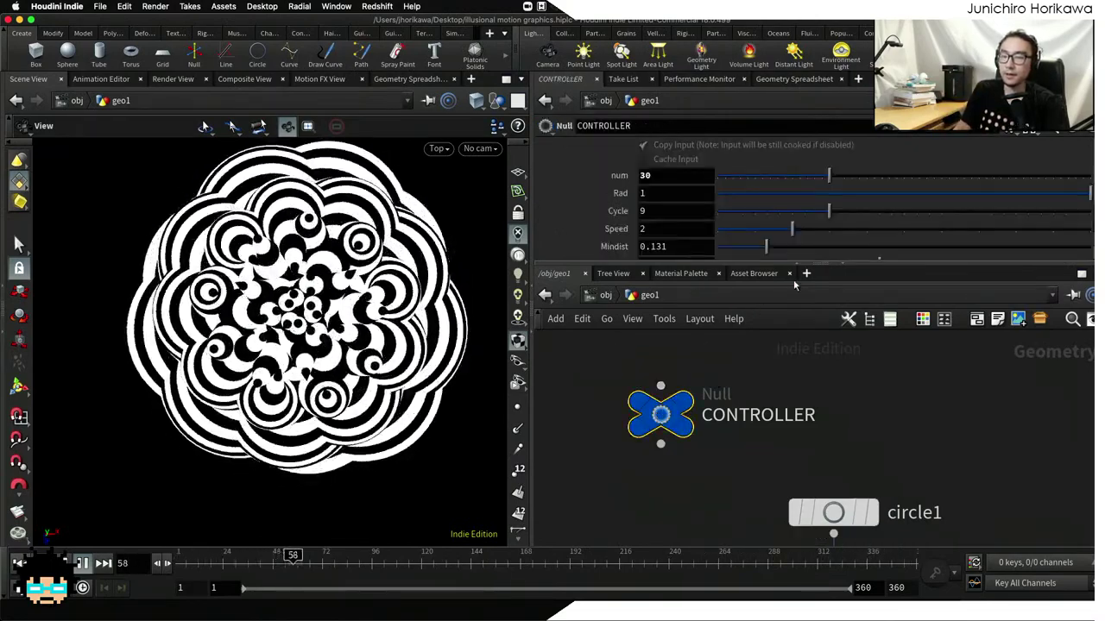
{"action": "left_click_drag", "start_coordinate": [909, 264], "coordinate": [909, 330]}
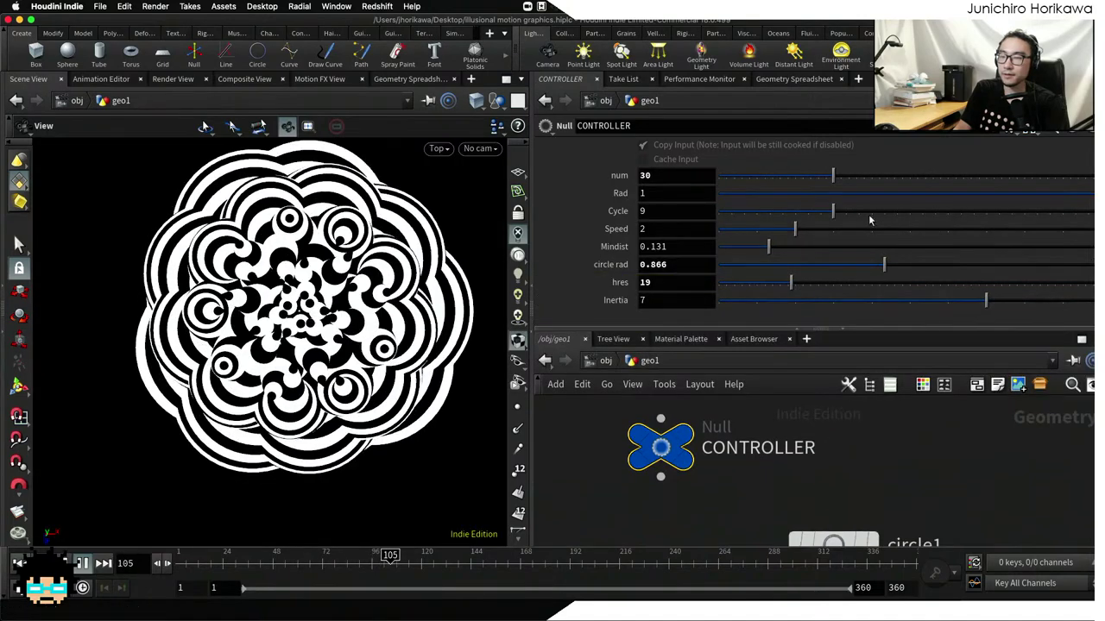
{"action": "left_click_drag", "start_coordinate": [869, 182], "coordinate": [813, 178]}
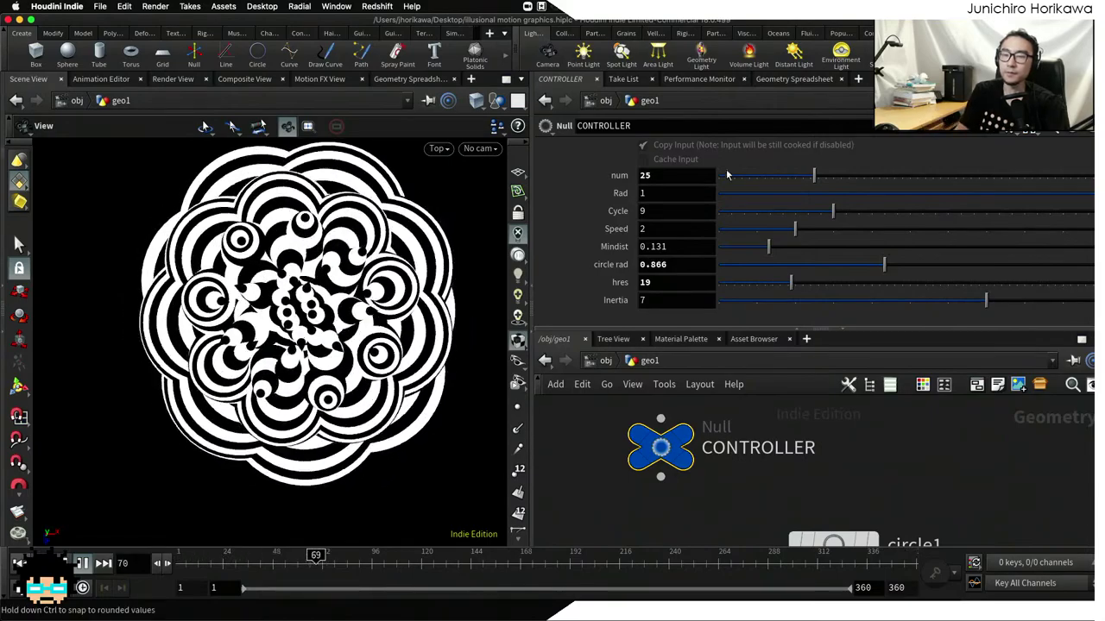
{"action": "mouse_move", "coordinate": [813, 176]}
{"action": "left_mouse_down"}
{"action": "mouse_move", "coordinate": [853, 177]}
{"action": "mouse_move", "coordinate": [833, 182]}
{"action": "left_mouse_up"}
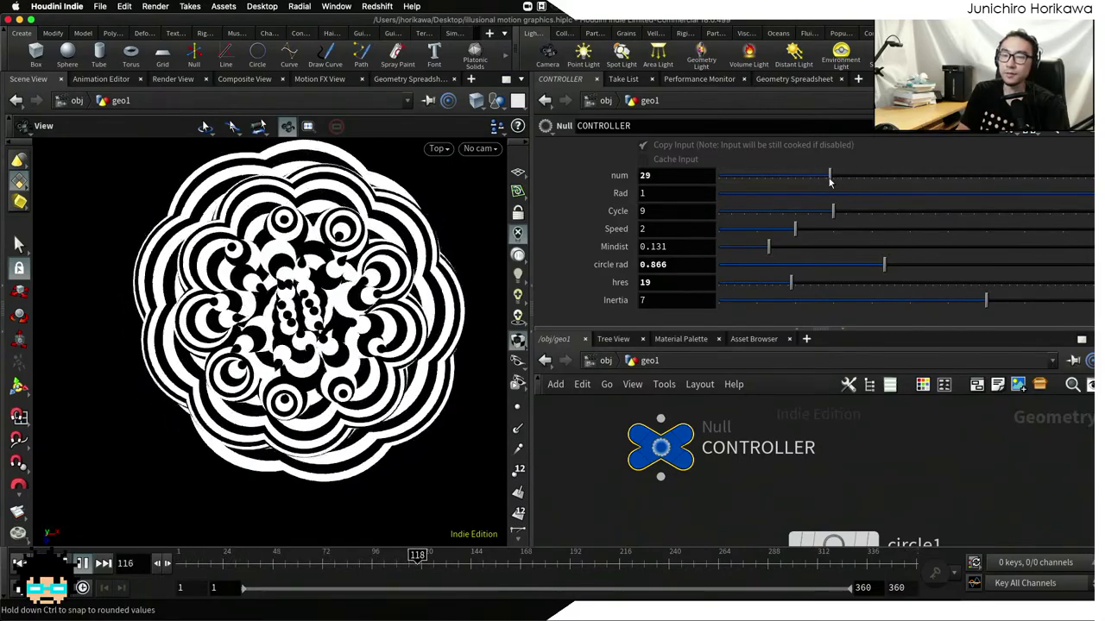
{"action": "left_click_drag", "start_coordinate": [915, 197], "coordinate": [1089, 197]}
{"action": "left_click_drag", "start_coordinate": [828, 216], "coordinate": [1089, 211]}
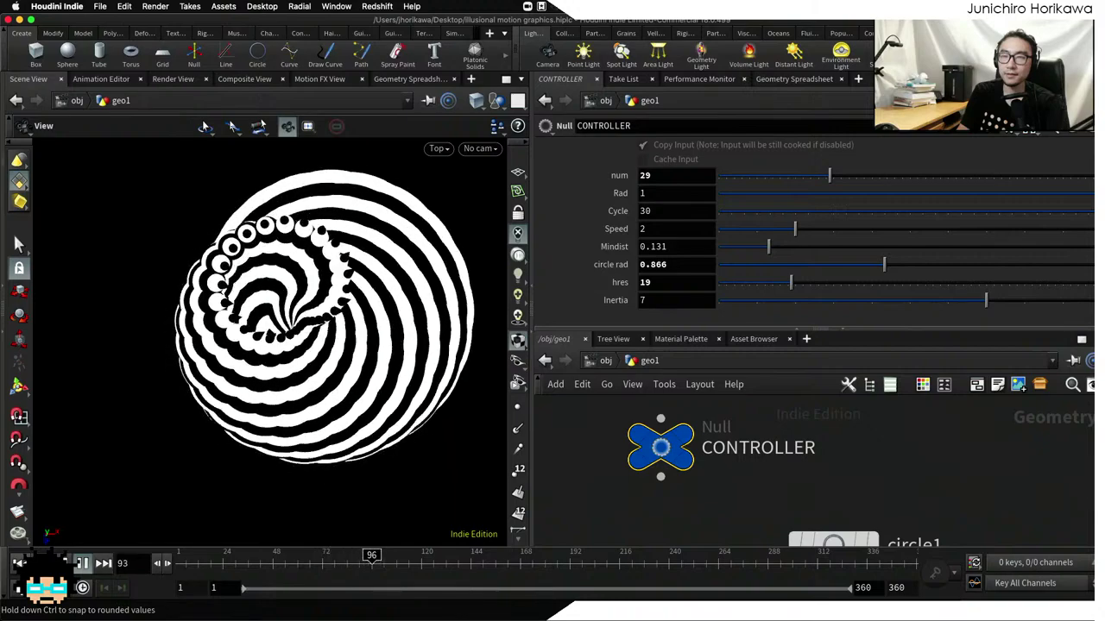
{"action": "left_click_drag", "start_coordinate": [1089, 210], "coordinate": [931, 216]}
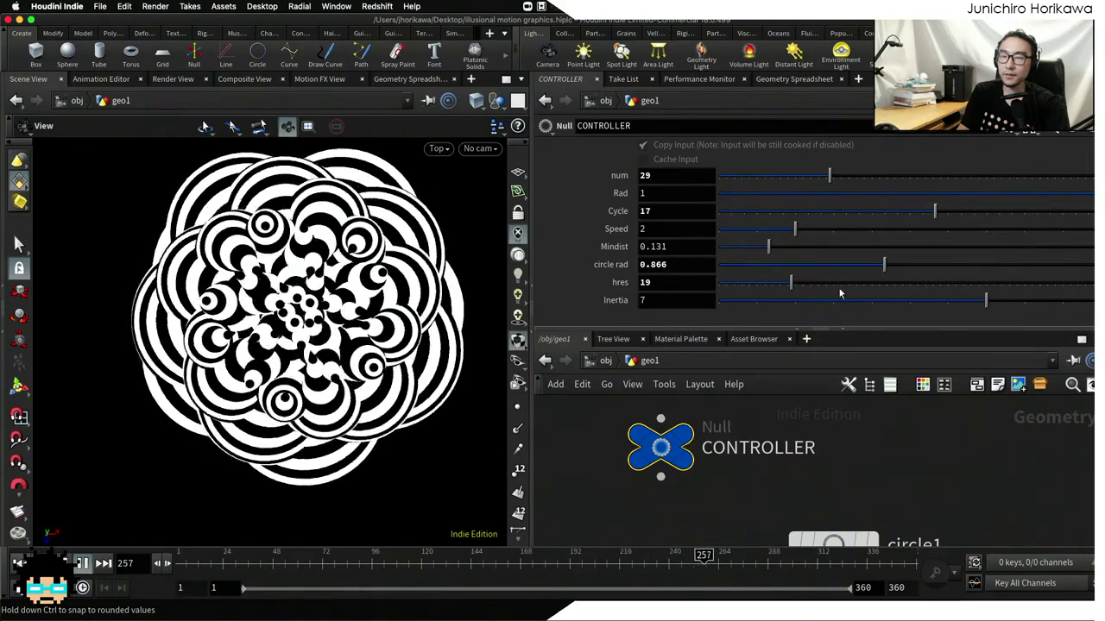
{"action": "mouse_move", "coordinate": [840, 294]}
{"action": "left_mouse_down"}
{"action": "mouse_move", "coordinate": [796, 302]}
{"action": "mouse_move", "coordinate": [828, 301]}
{"action": "left_mouse_up"}
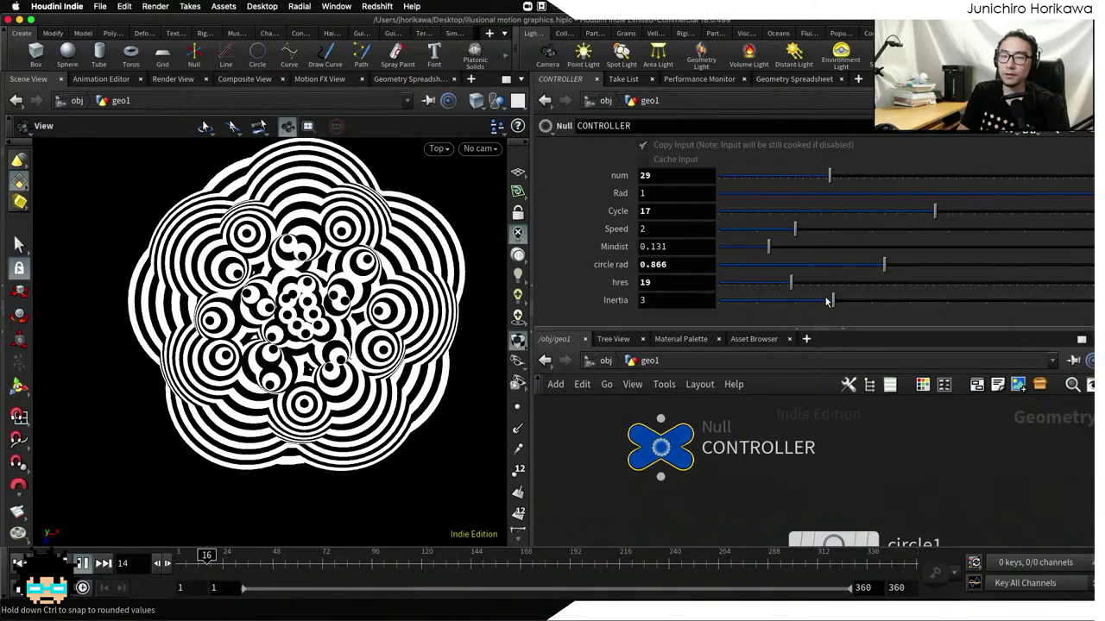
{"action": "left_click_drag", "start_coordinate": [776, 247], "coordinate": [918, 247]}
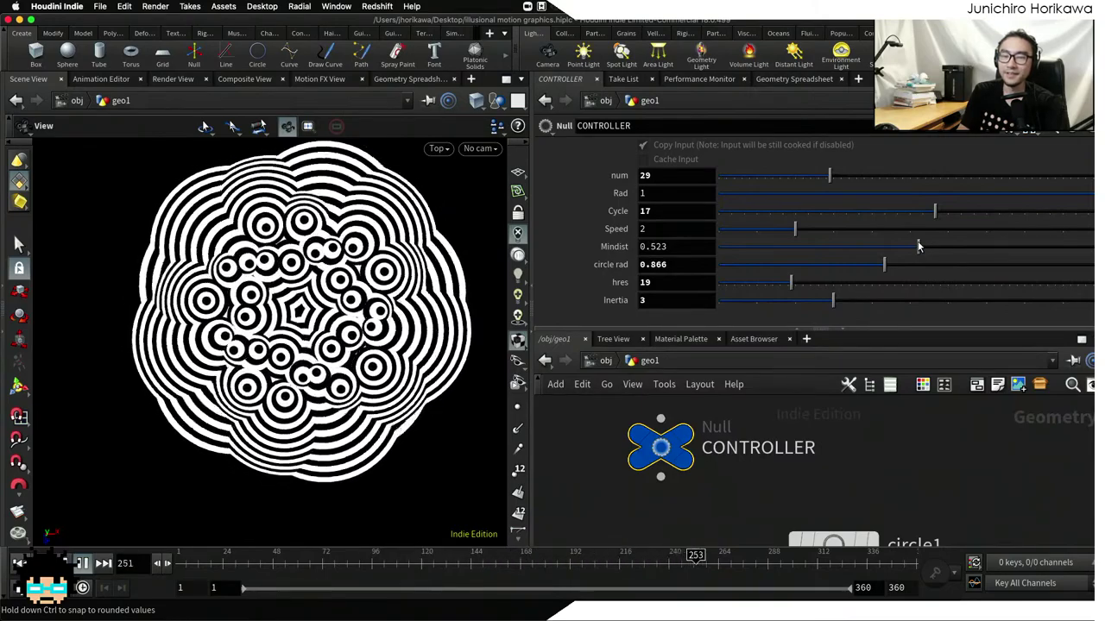
Set Mindist 0.318, Cycle 12, num 22, try Speed 6 then back to 2, and hres 7
{"action": "left_click_drag", "start_coordinate": [918, 247], "coordinate": [841, 250]}
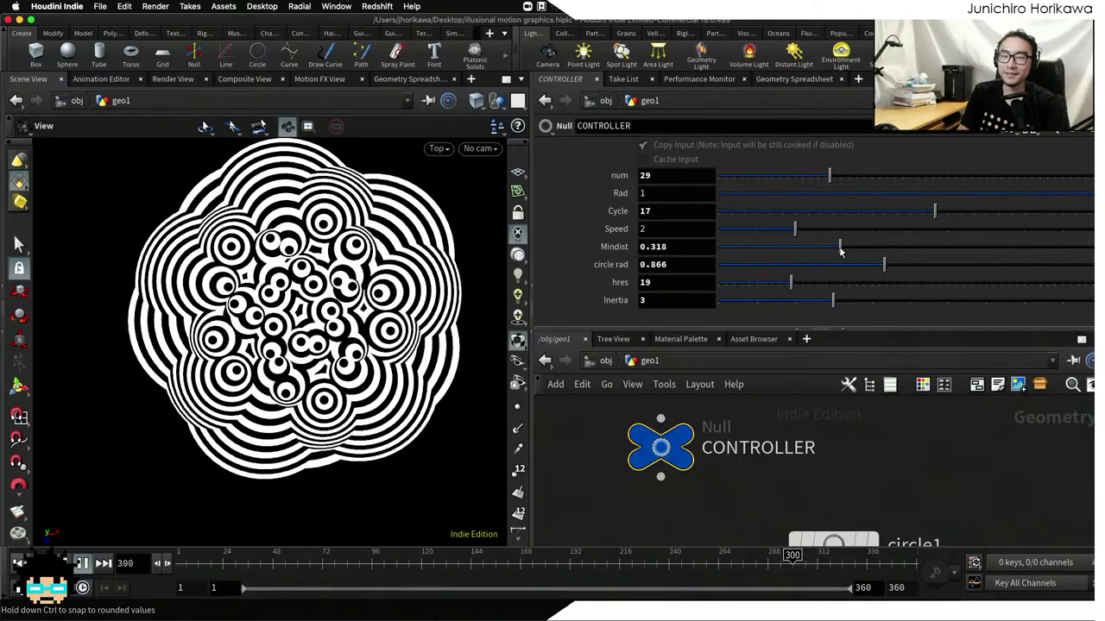
{"action": "left_click_drag", "start_coordinate": [934, 211], "coordinate": [876, 215]}
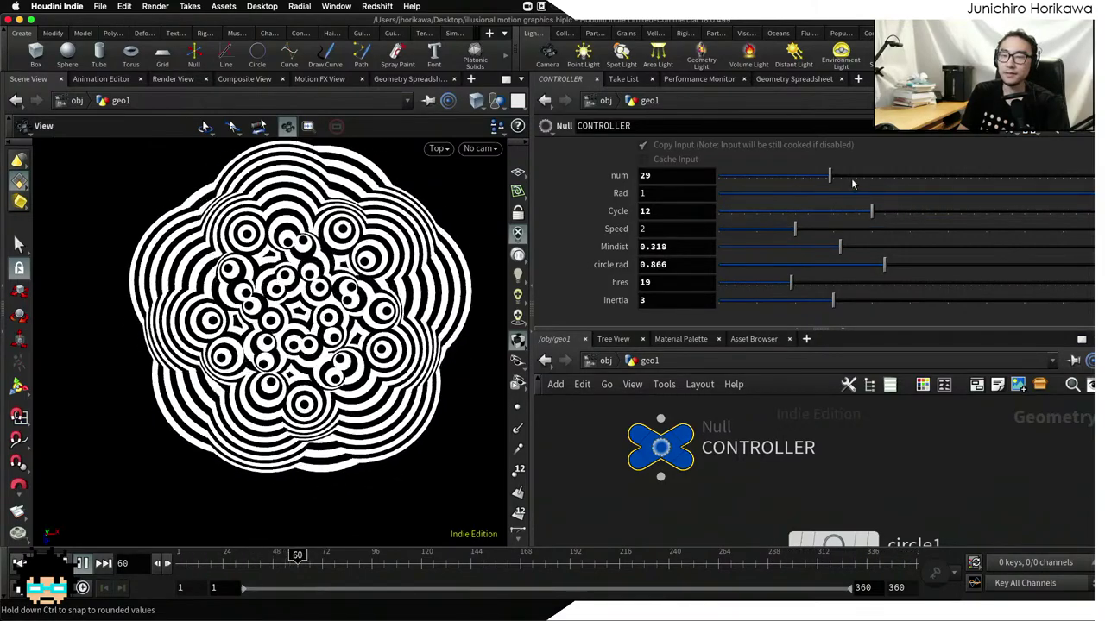
{"action": "left_click_drag", "start_coordinate": [830, 175], "coordinate": [803, 177]}
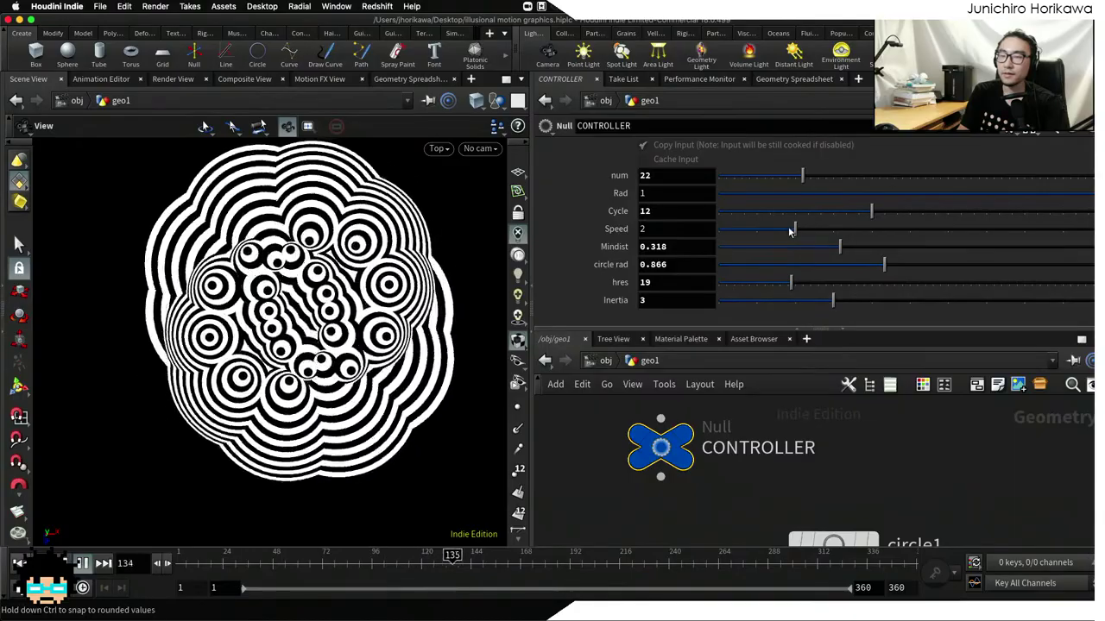
{"action": "left_click_drag", "start_coordinate": [788, 231], "coordinate": [950, 231]}
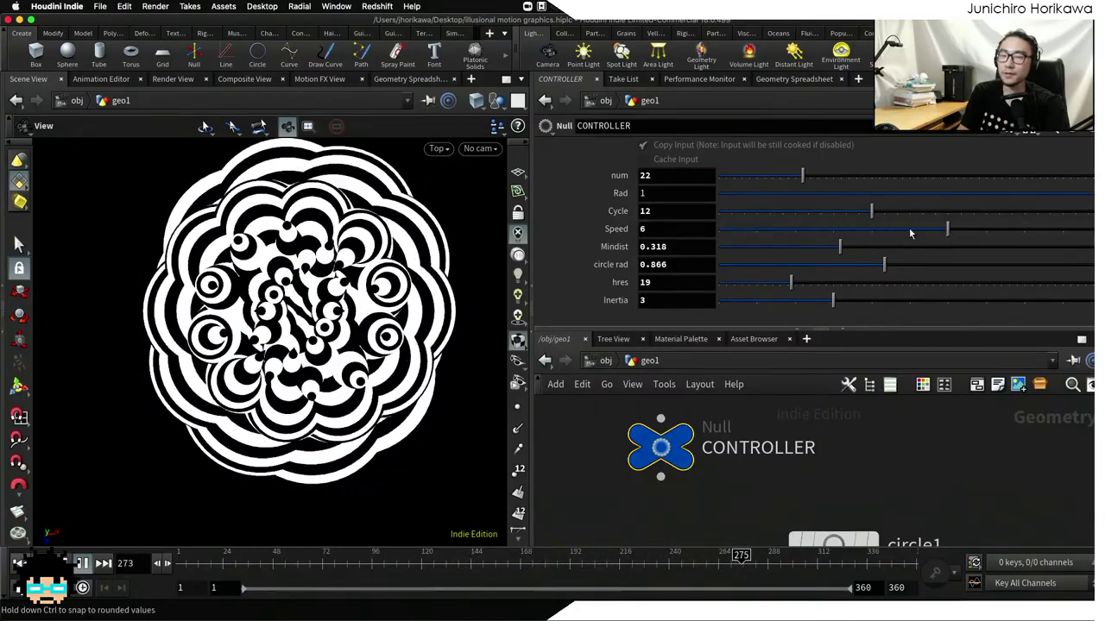
{"action": "left_click_drag", "start_coordinate": [950, 231], "coordinate": [802, 239]}
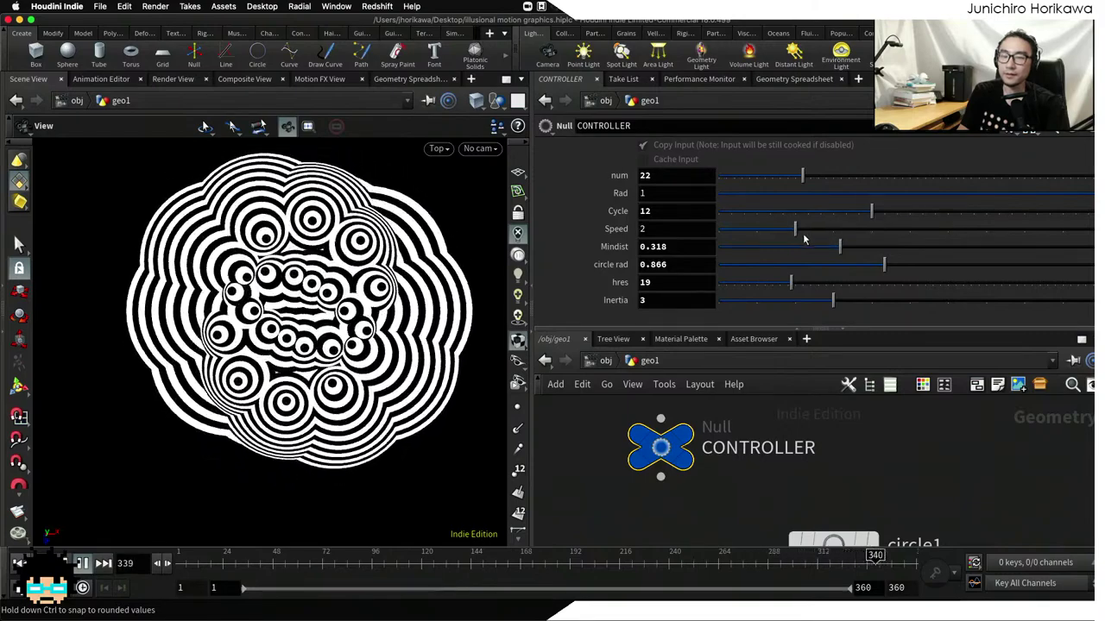
{"action": "left_click_drag", "start_coordinate": [790, 284], "coordinate": [746, 290]}
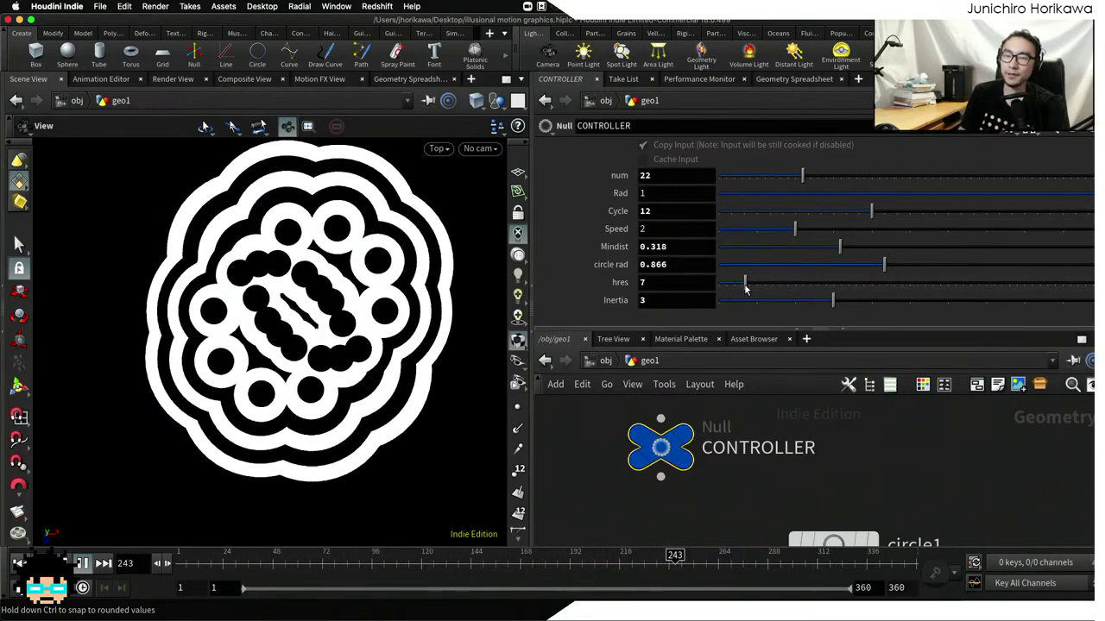
Raise hres to 53 and circle rad to 0.946, then stop playback at frame 1
{"action": "left_click_drag", "start_coordinate": [745, 289], "coordinate": [868, 287]}
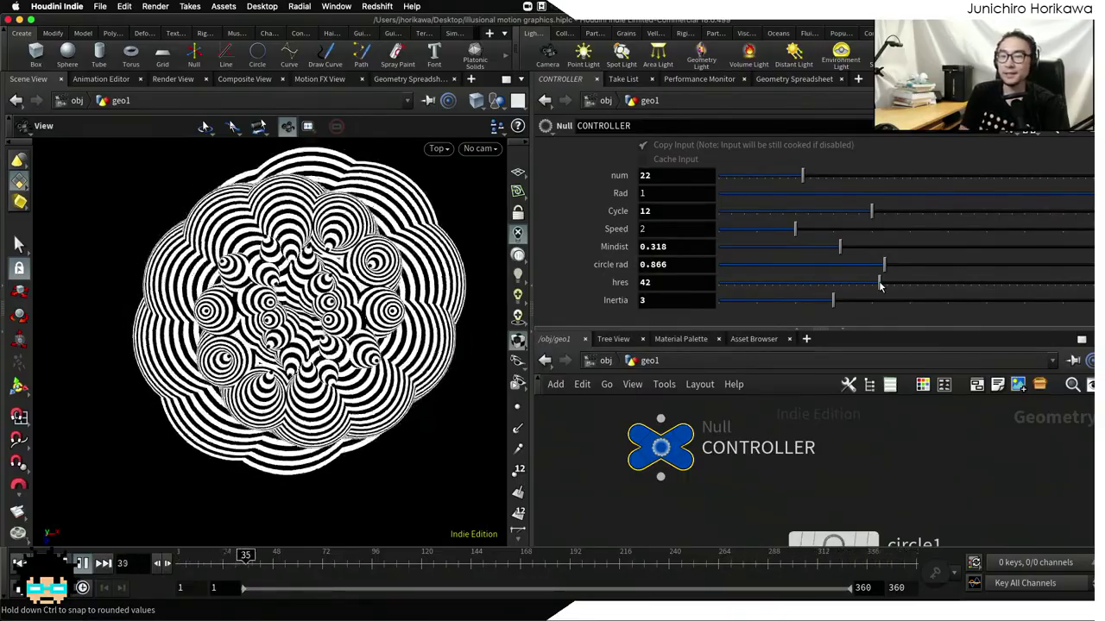
{"action": "left_click_drag", "start_coordinate": [880, 287], "coordinate": [930, 283]}
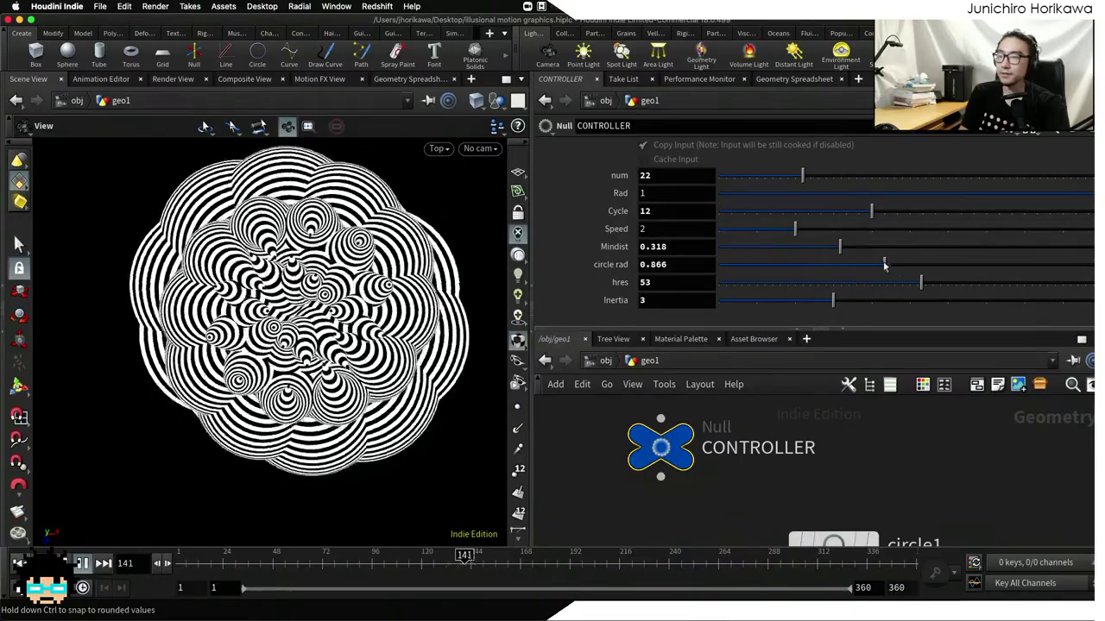
{"action": "left_click_drag", "start_coordinate": [908, 265], "coordinate": [933, 265]}
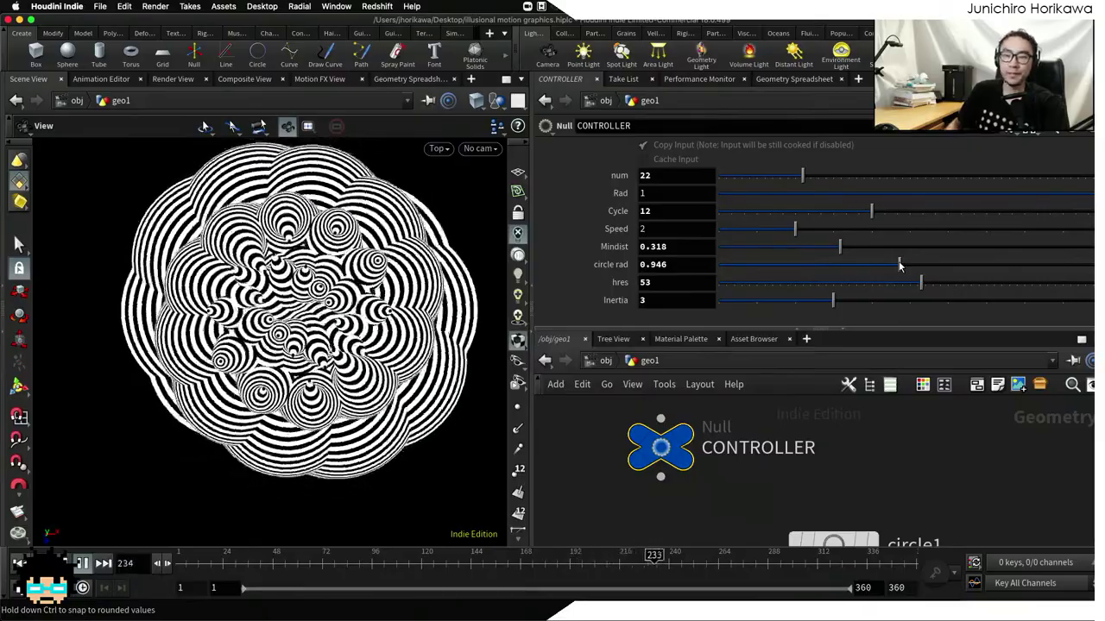
{"action": "scroll", "coordinate": [835, 418], "scroll_direction": "down", "scroll_amount": 3}
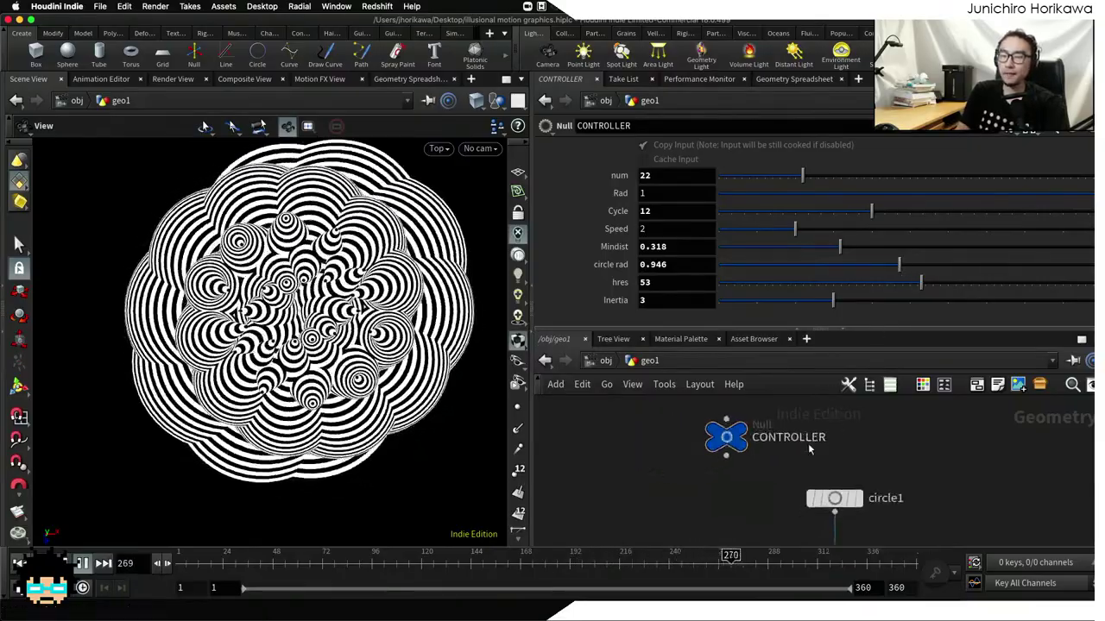
{"action": "left_click", "coordinate": [82, 563]}
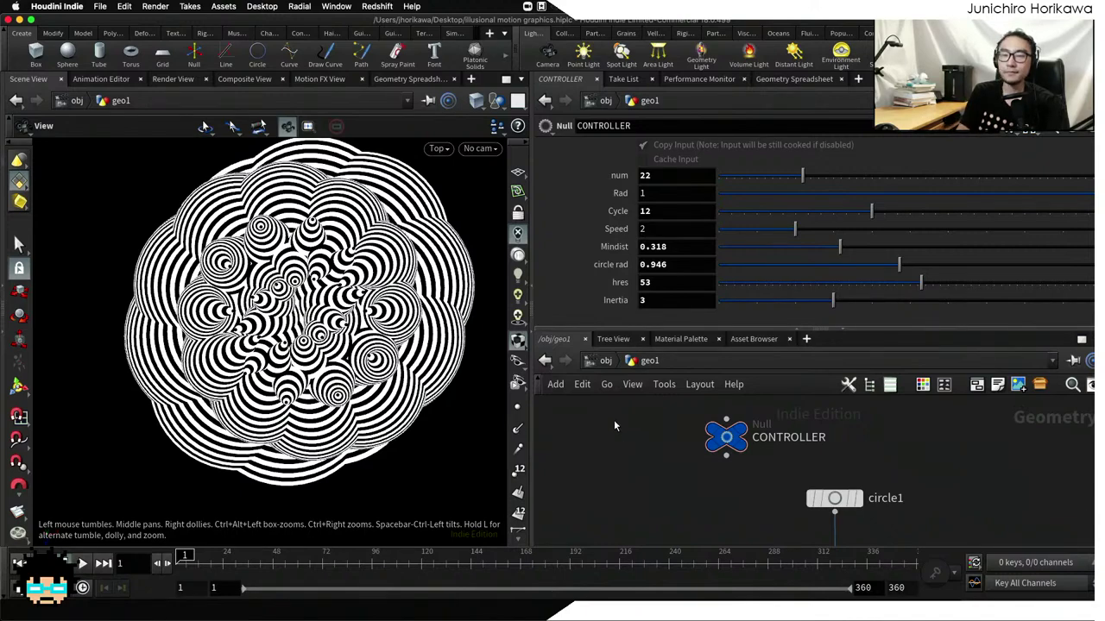
Set hres 30 and circle rad 0.771, resume playback, and try Inertia 5, 1, 0 before settling on 2
{"action": "scroll", "coordinate": [434, 370], "scroll_direction": "up", "scroll_amount": 3}
{"action": "scroll", "coordinate": [434, 371], "scroll_direction": "down", "scroll_amount": 3}
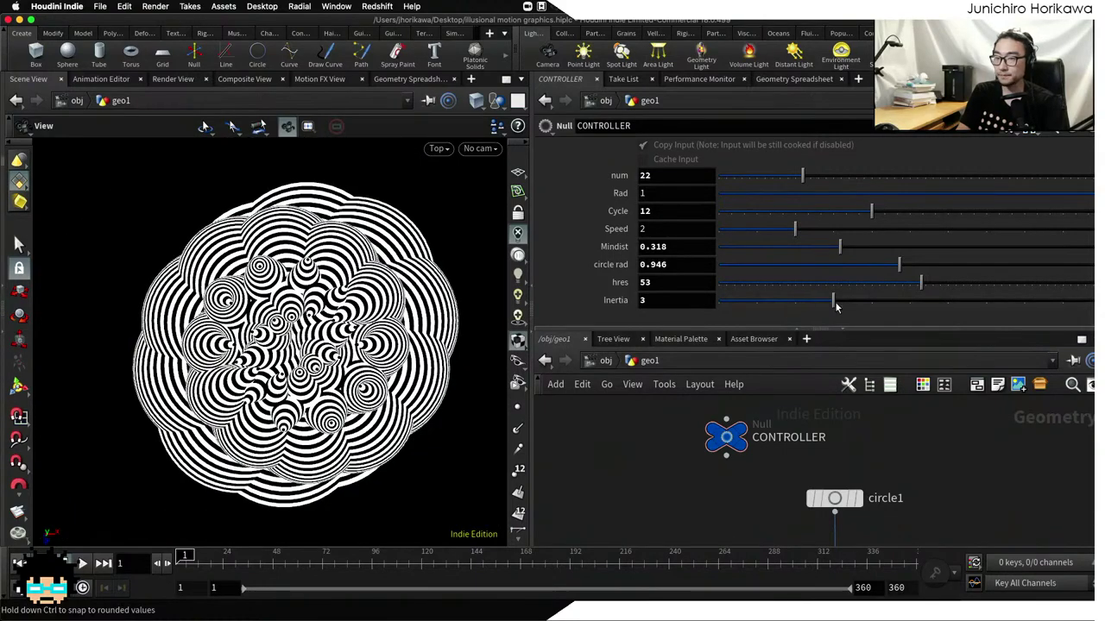
{"action": "left_click_drag", "start_coordinate": [901, 284], "coordinate": [833, 296]}
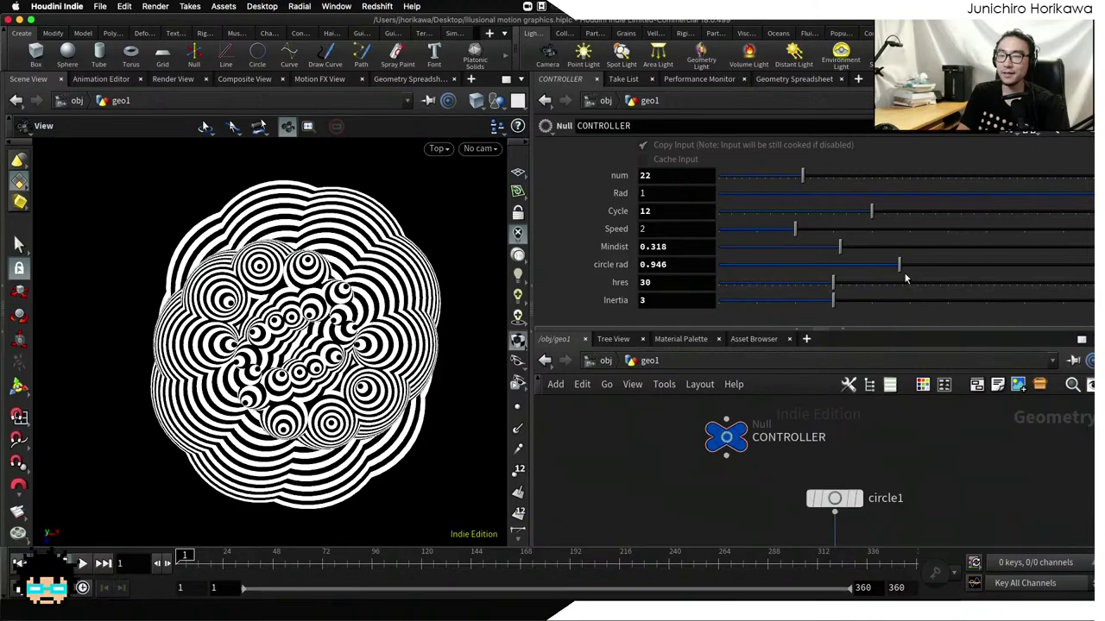
{"action": "left_click_drag", "start_coordinate": [906, 269], "coordinate": [872, 301]}
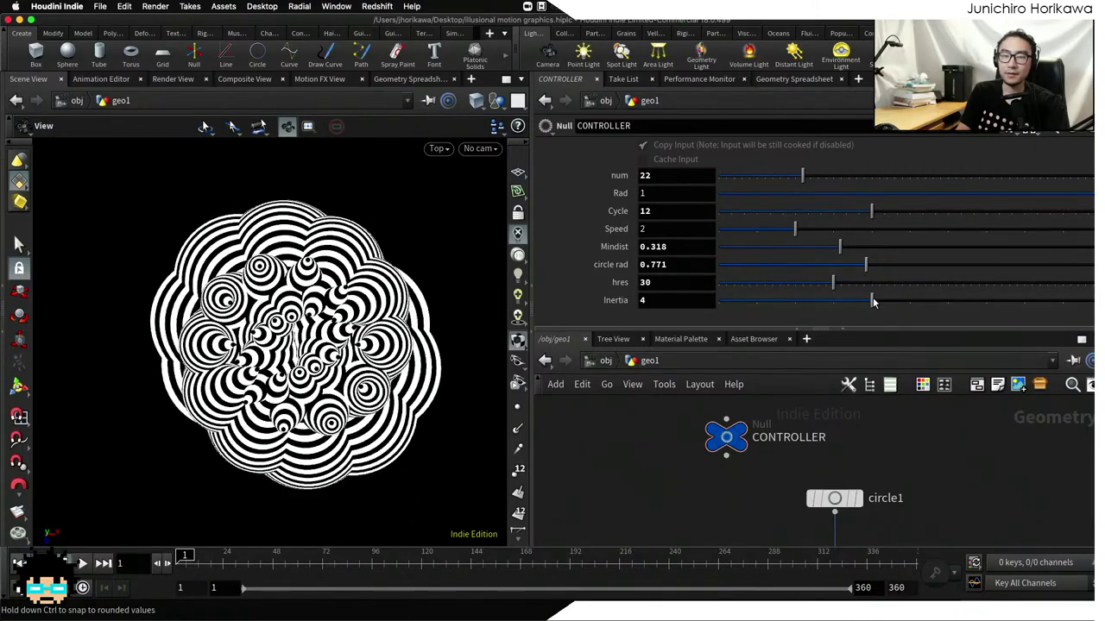
{"action": "left_click_drag", "start_coordinate": [1023, 303], "coordinate": [909, 301]}
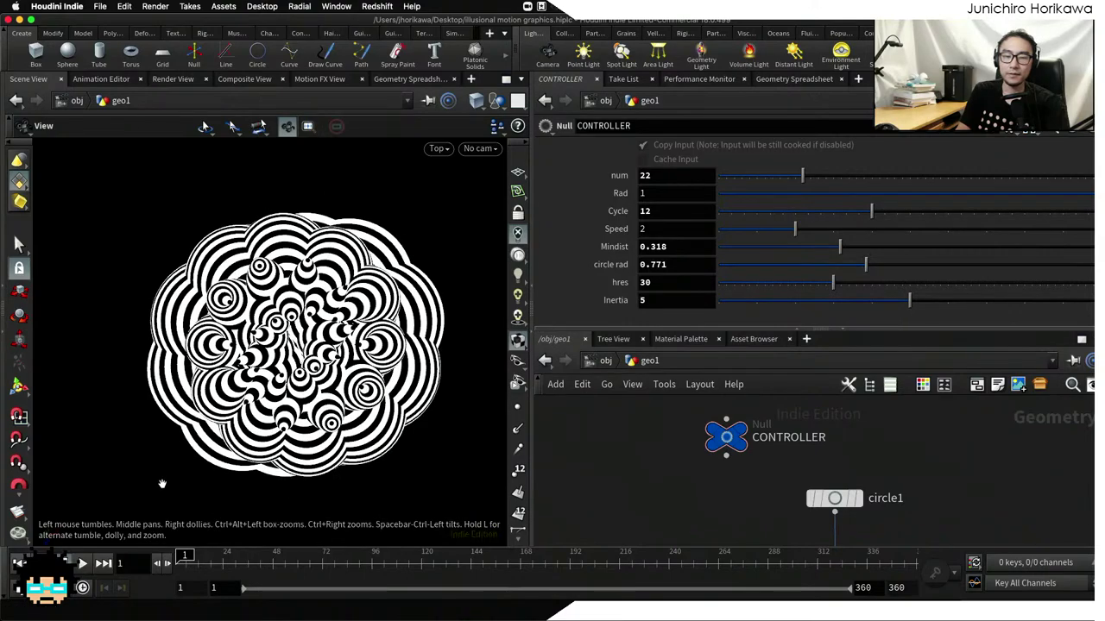
{"action": "left_click", "coordinate": [83, 566]}
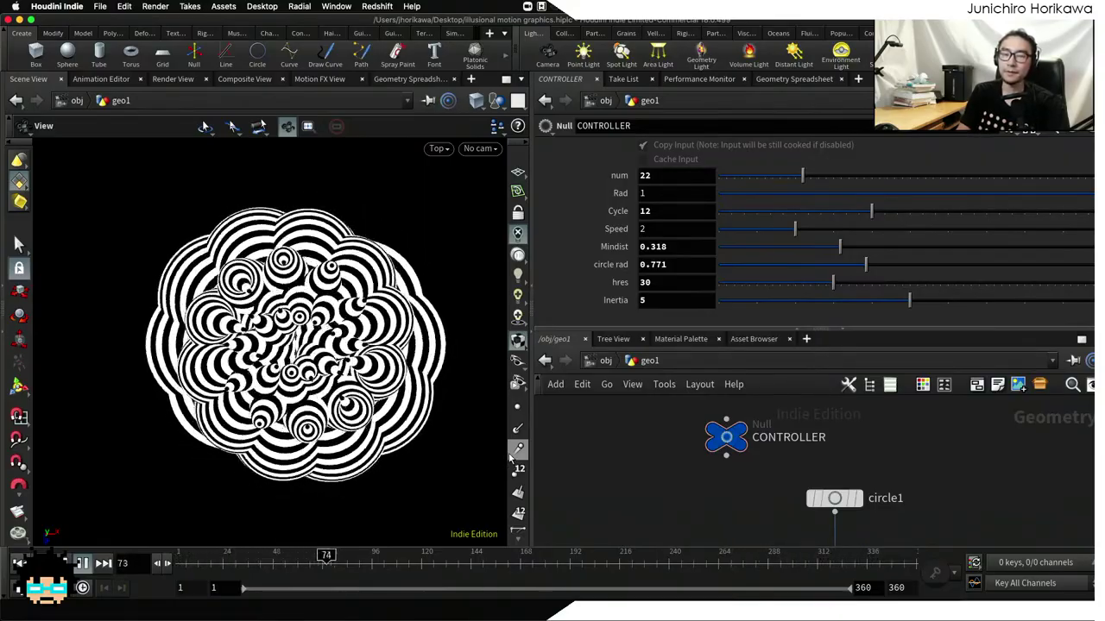
{"action": "left_click", "coordinate": [757, 300]}
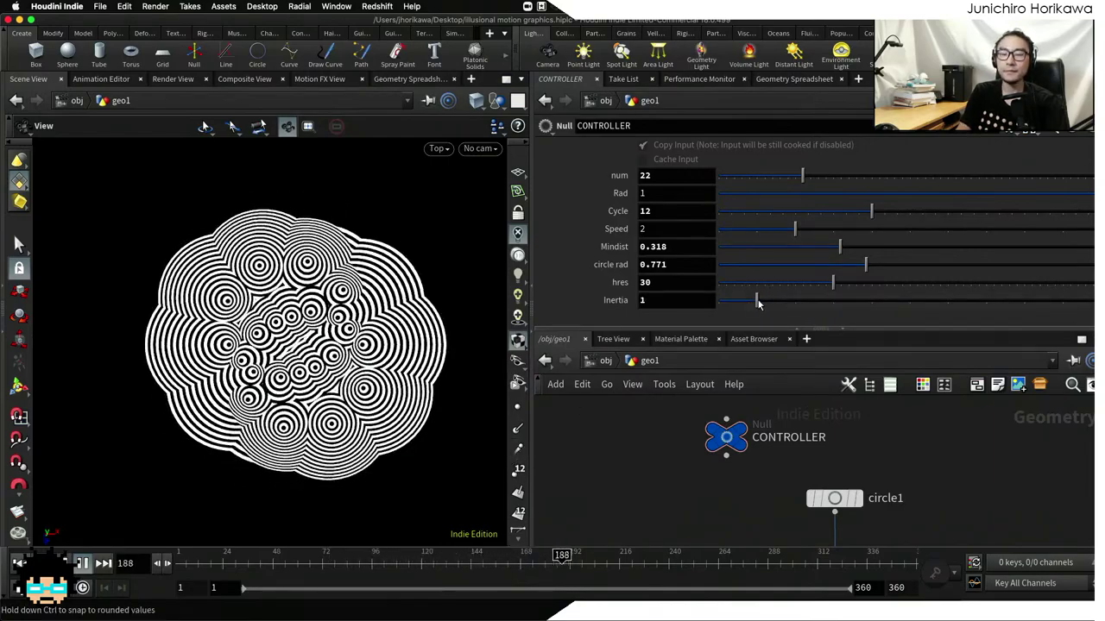
{"action": "left_click", "coordinate": [716, 302]}
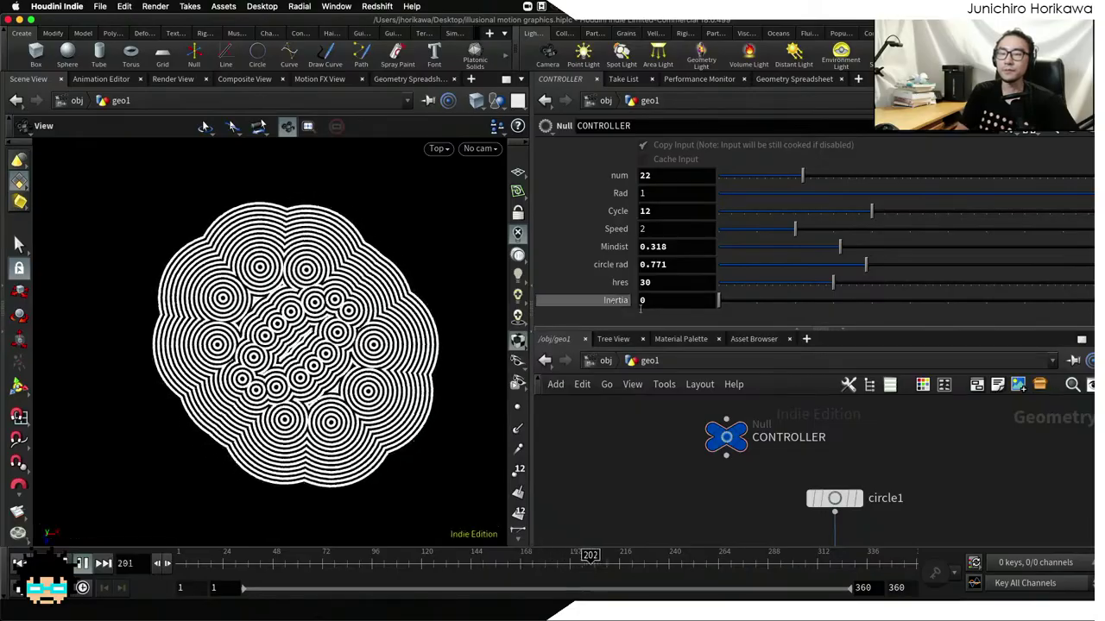
{"action": "left_click_drag", "start_coordinate": [718, 301], "coordinate": [798, 302]}
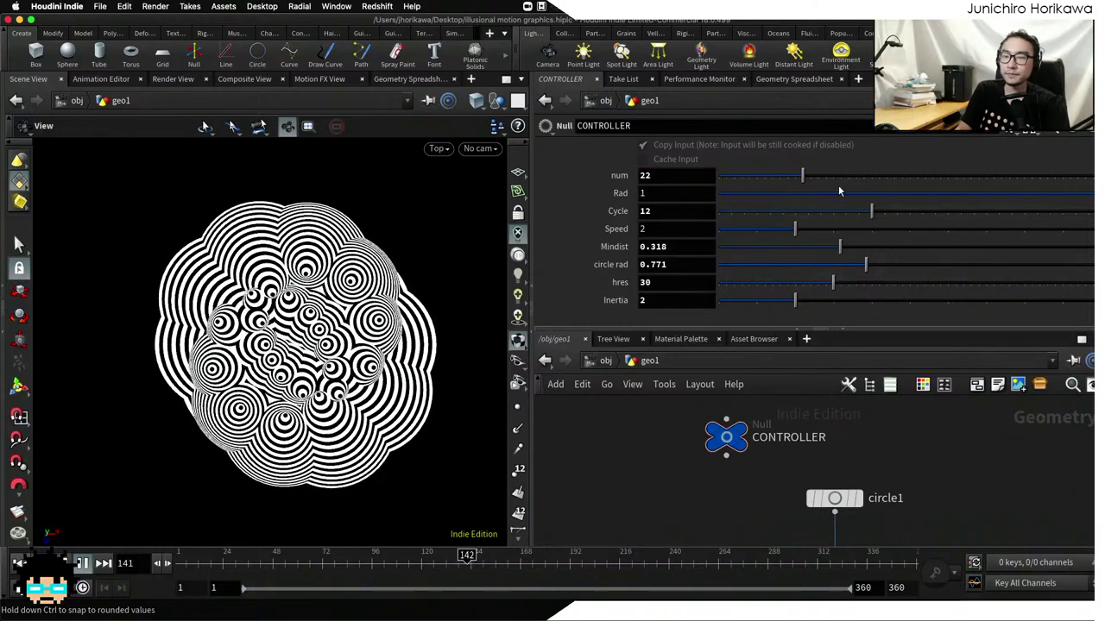
On the CONTROLLER null, raise num 22→40, lower Cycle 12→6, raise Speed 2→3, lower hres 30→19
{"action": "left_click_drag", "start_coordinate": [843, 175], "coordinate": [871, 175]}
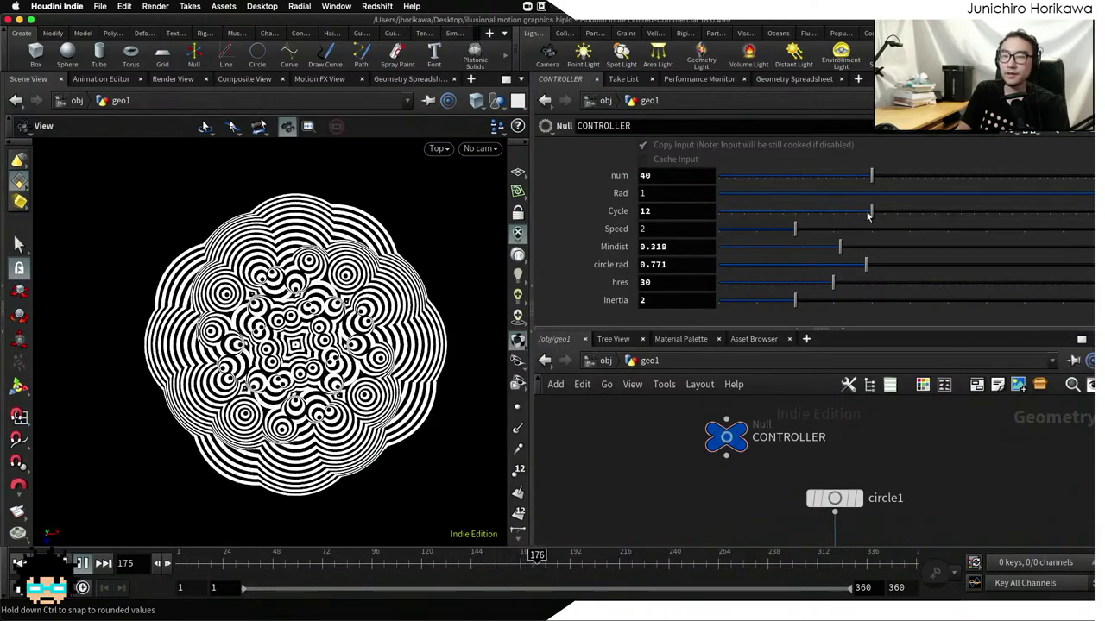
{"action": "left_click_drag", "start_coordinate": [869, 215], "coordinate": [793, 213]}
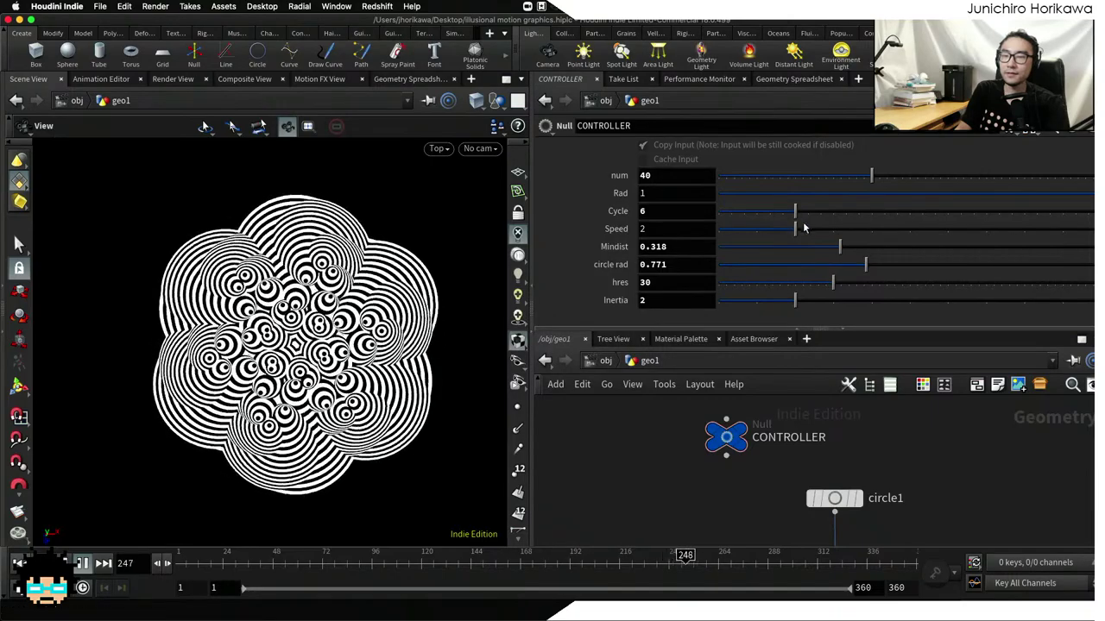
{"action": "left_click_drag", "start_coordinate": [795, 229], "coordinate": [843, 246]}
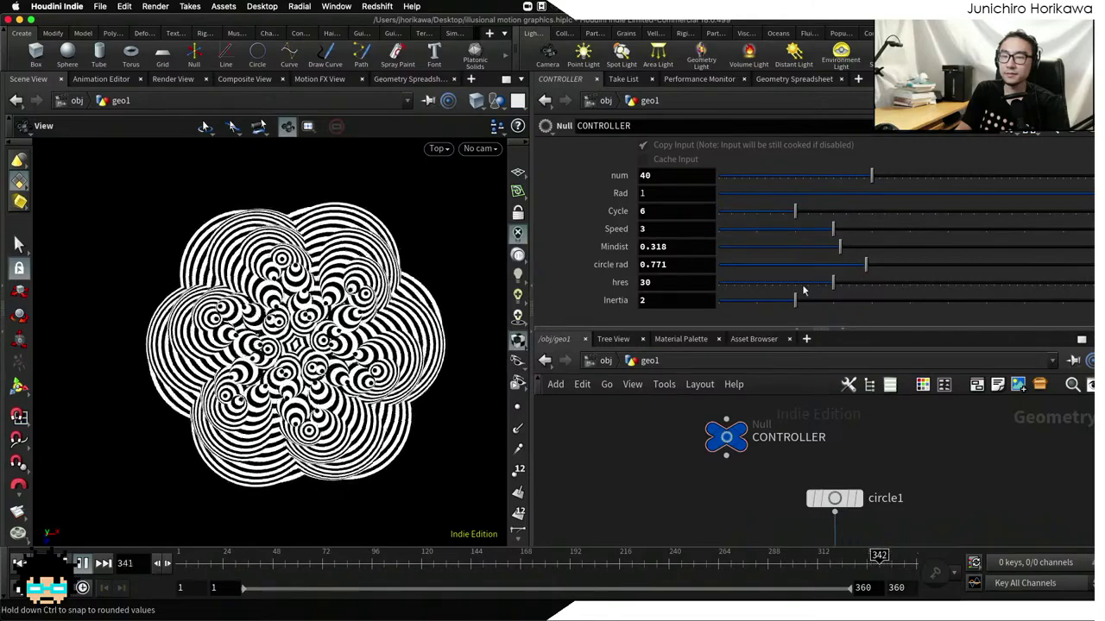
{"action": "left_click_drag", "start_coordinate": [803, 291], "coordinate": [792, 287]}
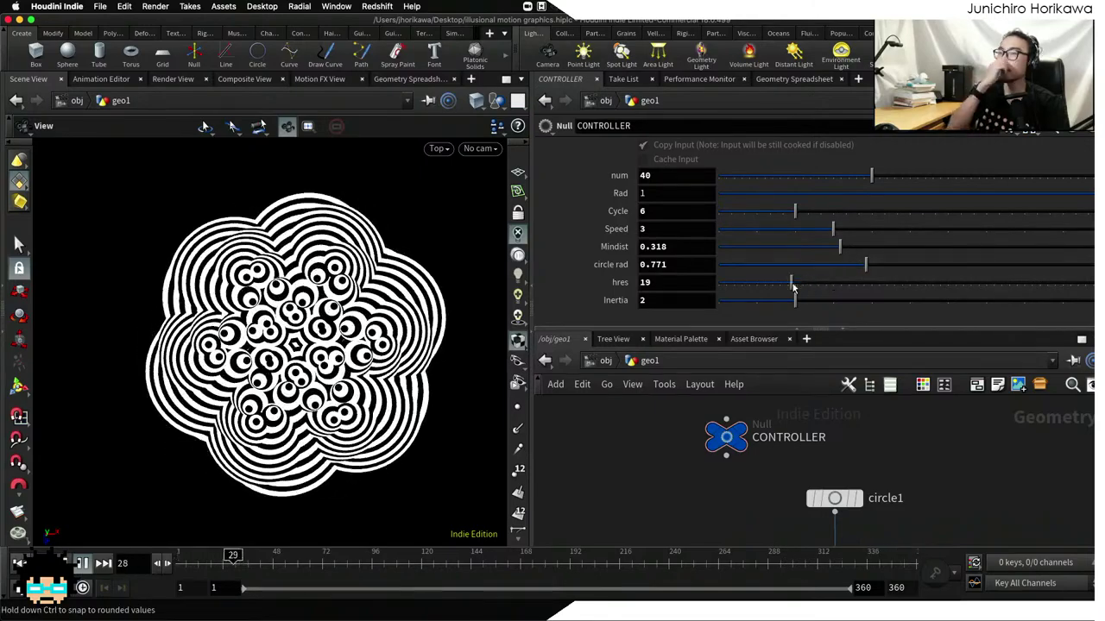